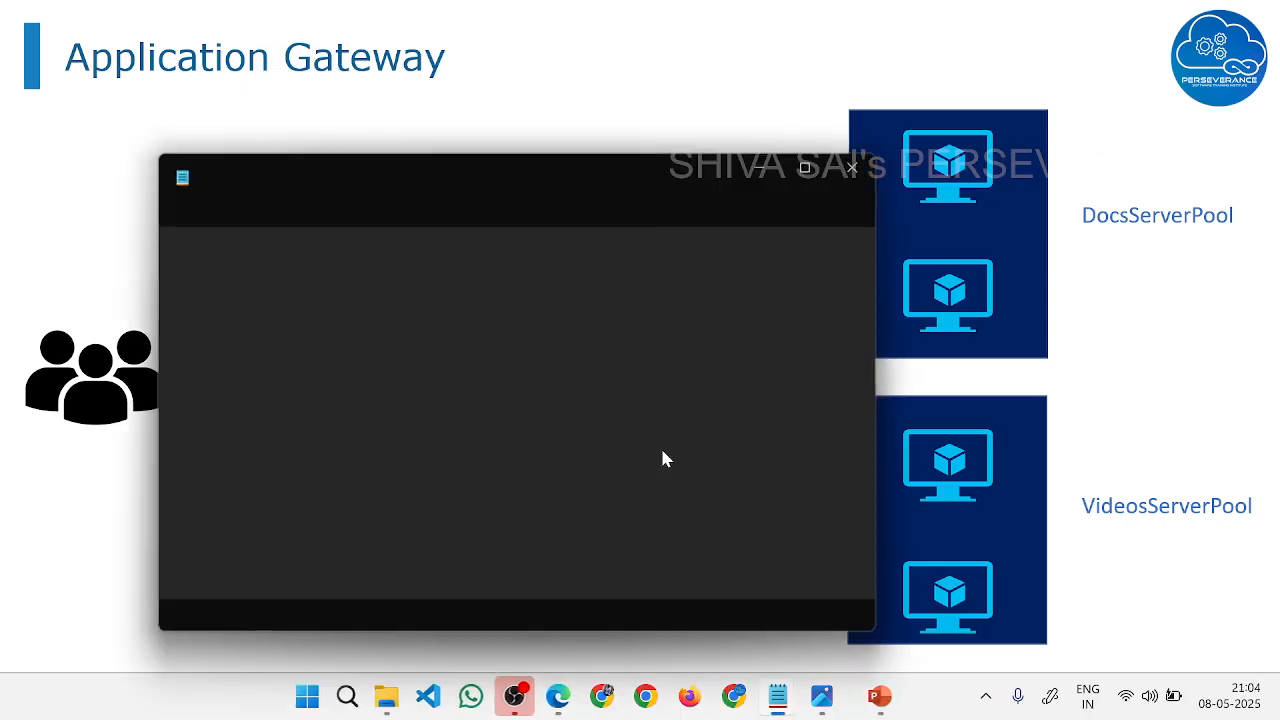
Maximize the blank note and write the first line "1. Prepare ENV".
left_click(805, 168)
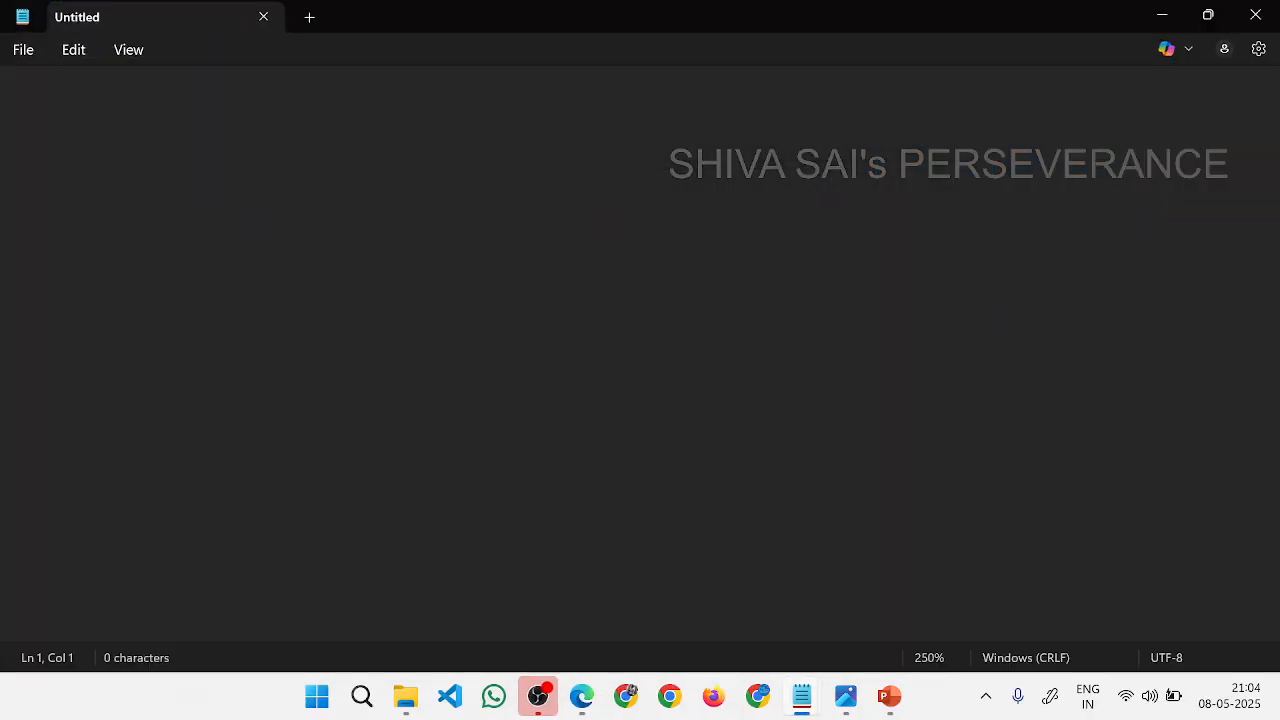
type("1. Prepare ")
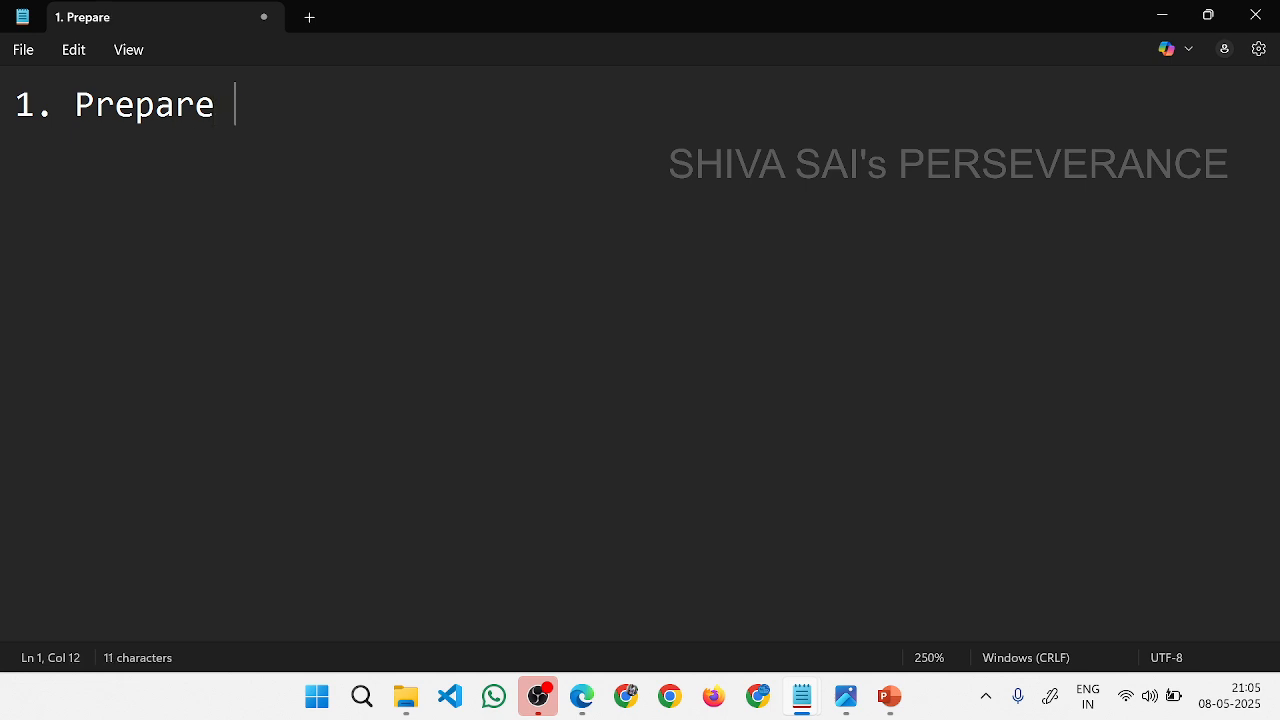
type("ENV")
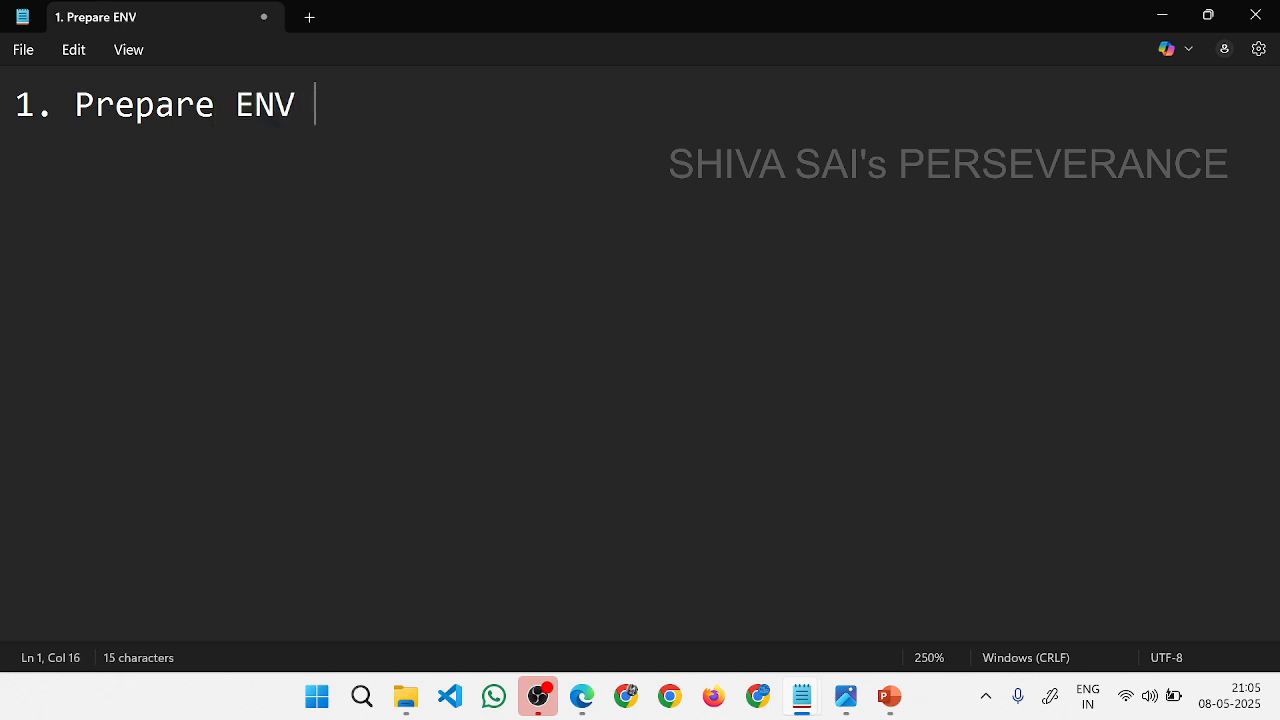
key("Return")
Add the indented sub-item "1.1. Taking two VM's => vm01 => /docs" under the first heading.
type("1.1. ")
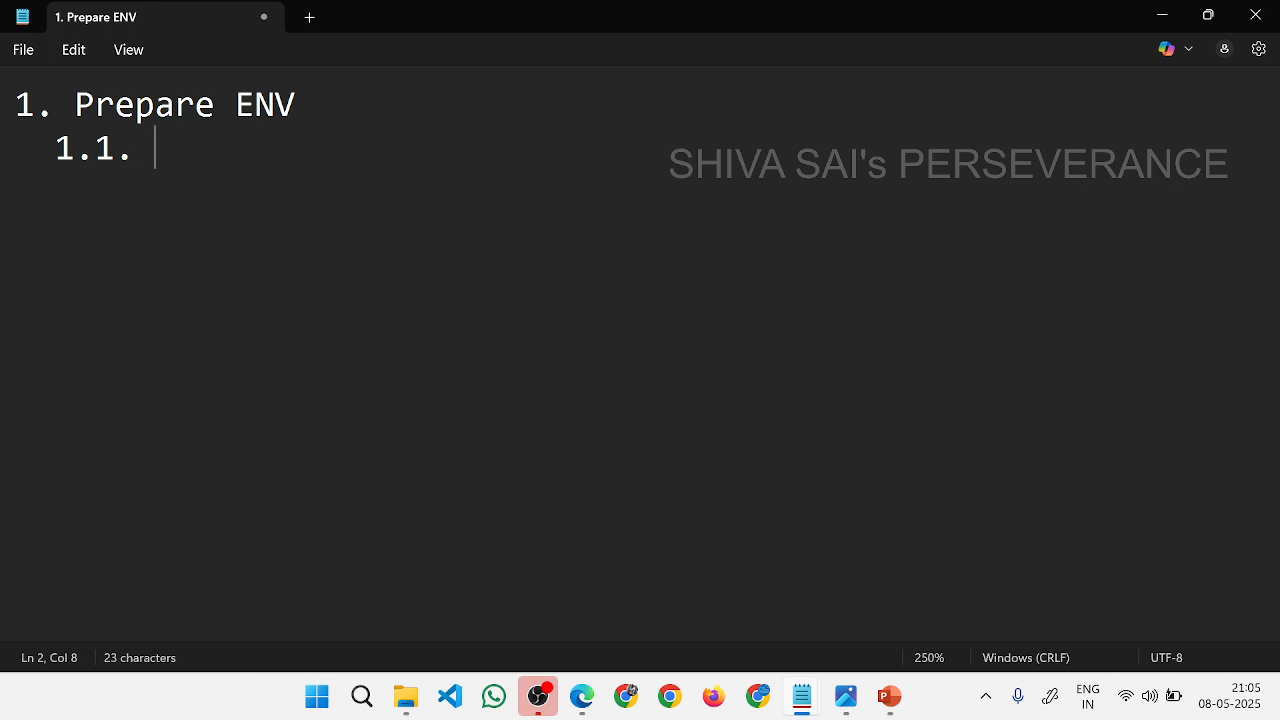
type("Takin")
key("BackSpace")
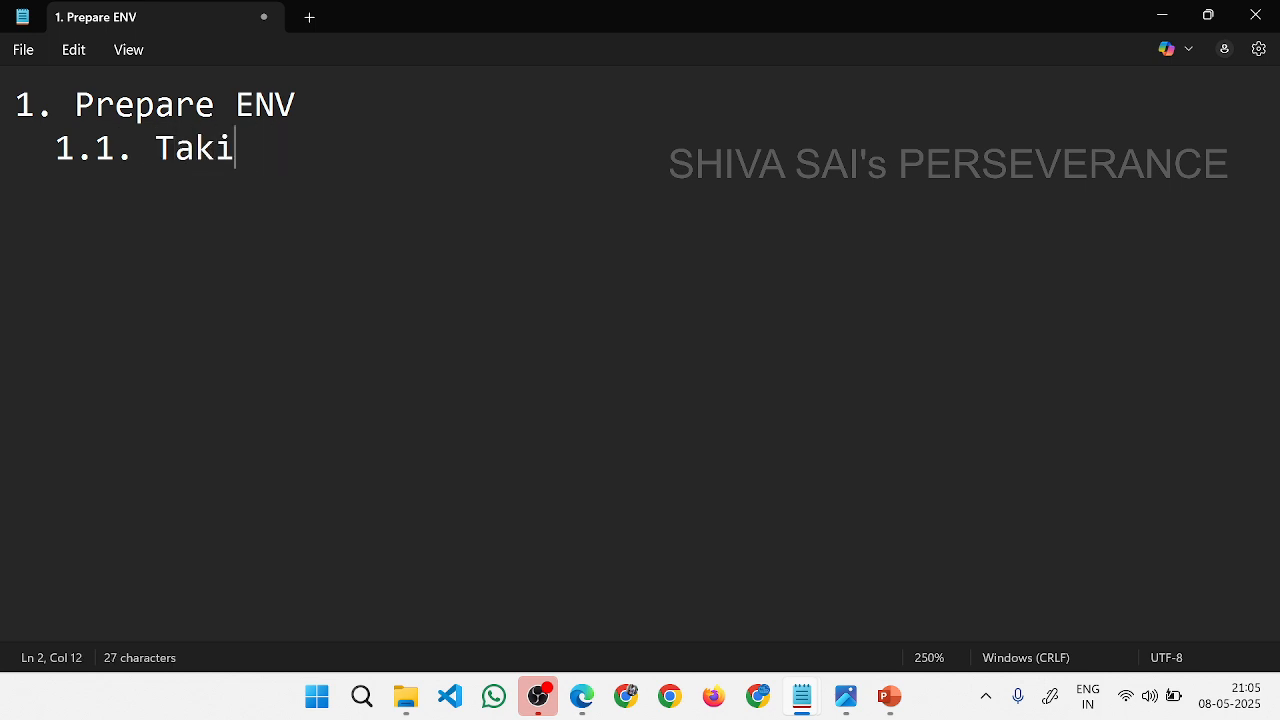
type("ng two")
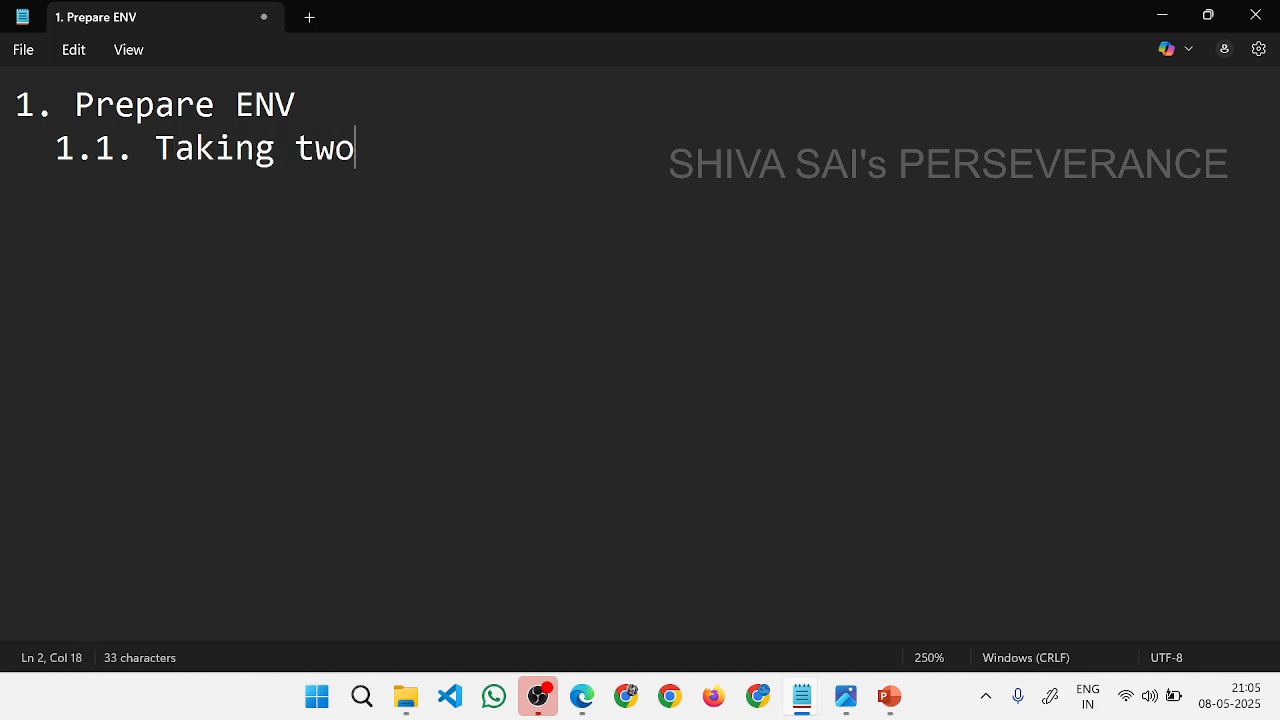
type(" VM's")
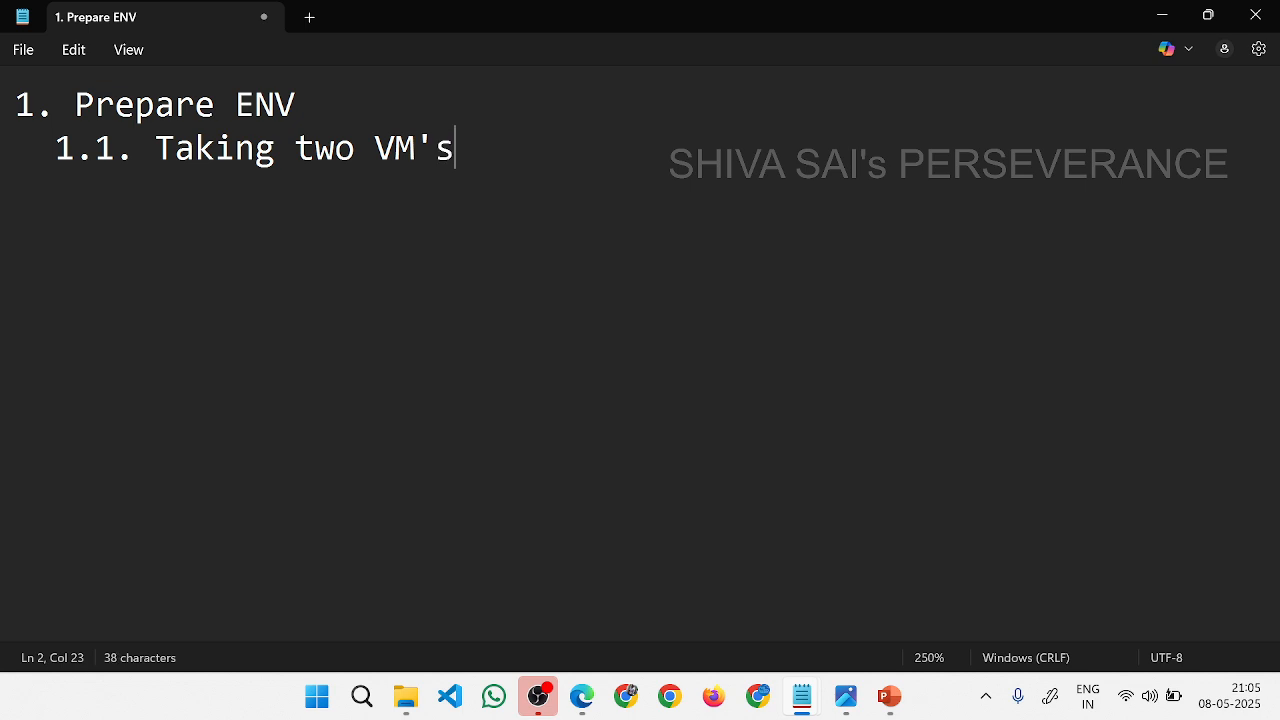
type(" => vm01")
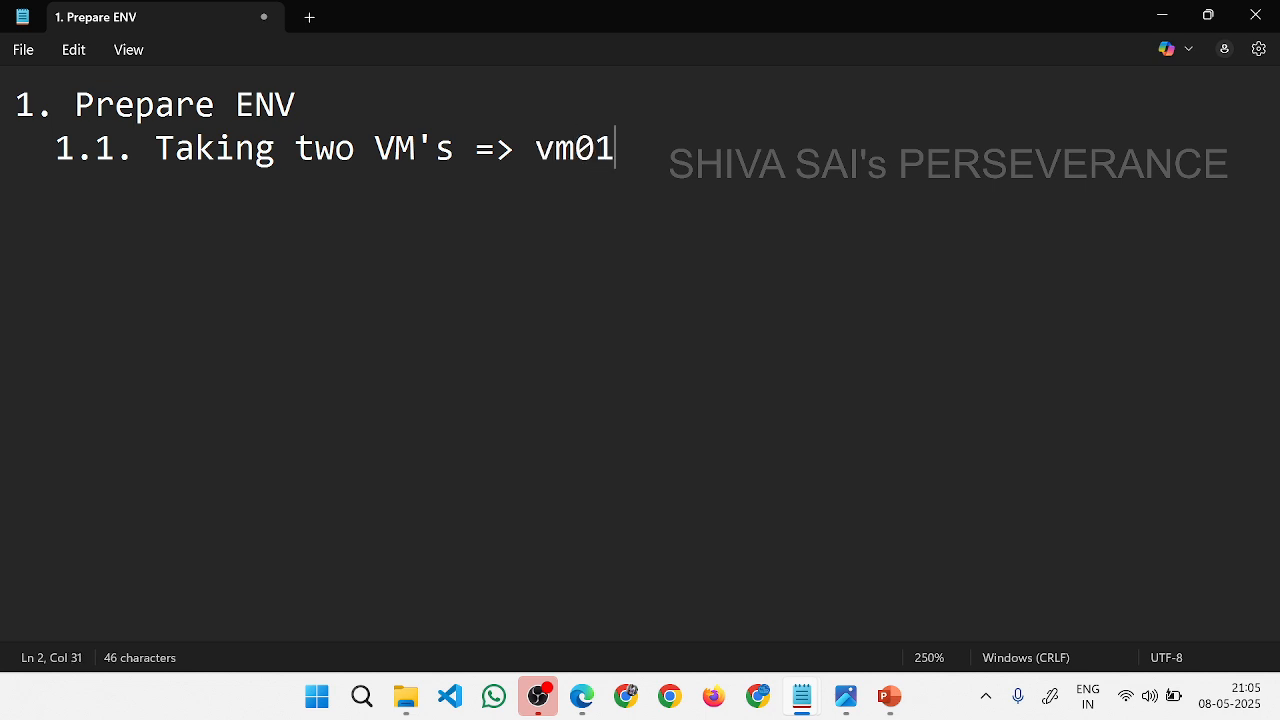
type(" => /docs")
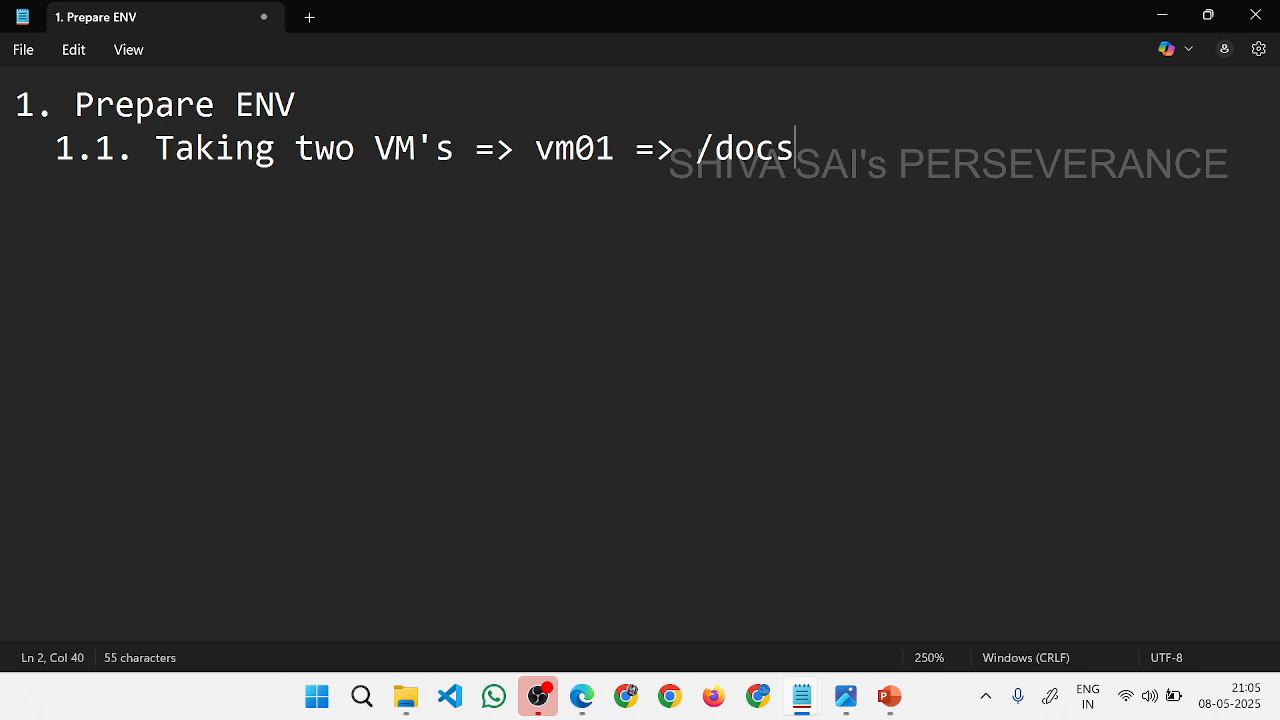
Add "vm02 => /videos" on its own line, aligned beneath the vm01 entry.
key("Return")
key("Tab")
key("Tab")
key("Tab")
type("vm02 => ")
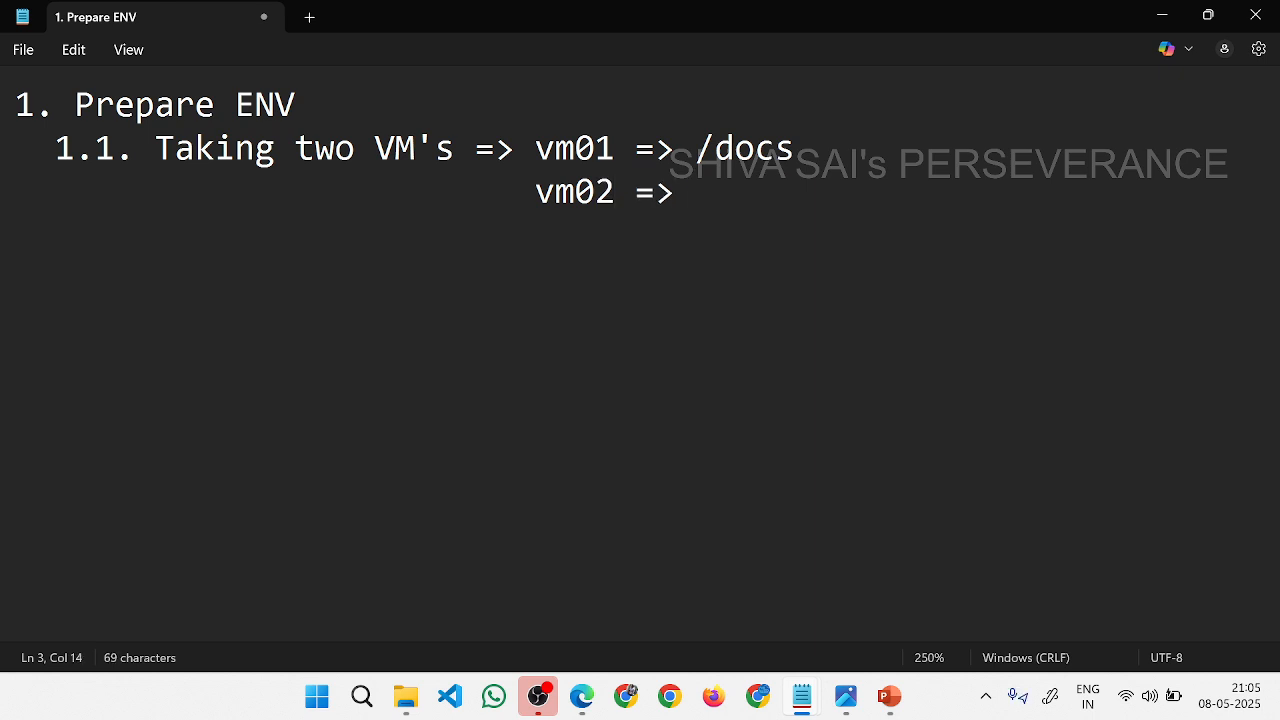
type("/videos")
key("Return")
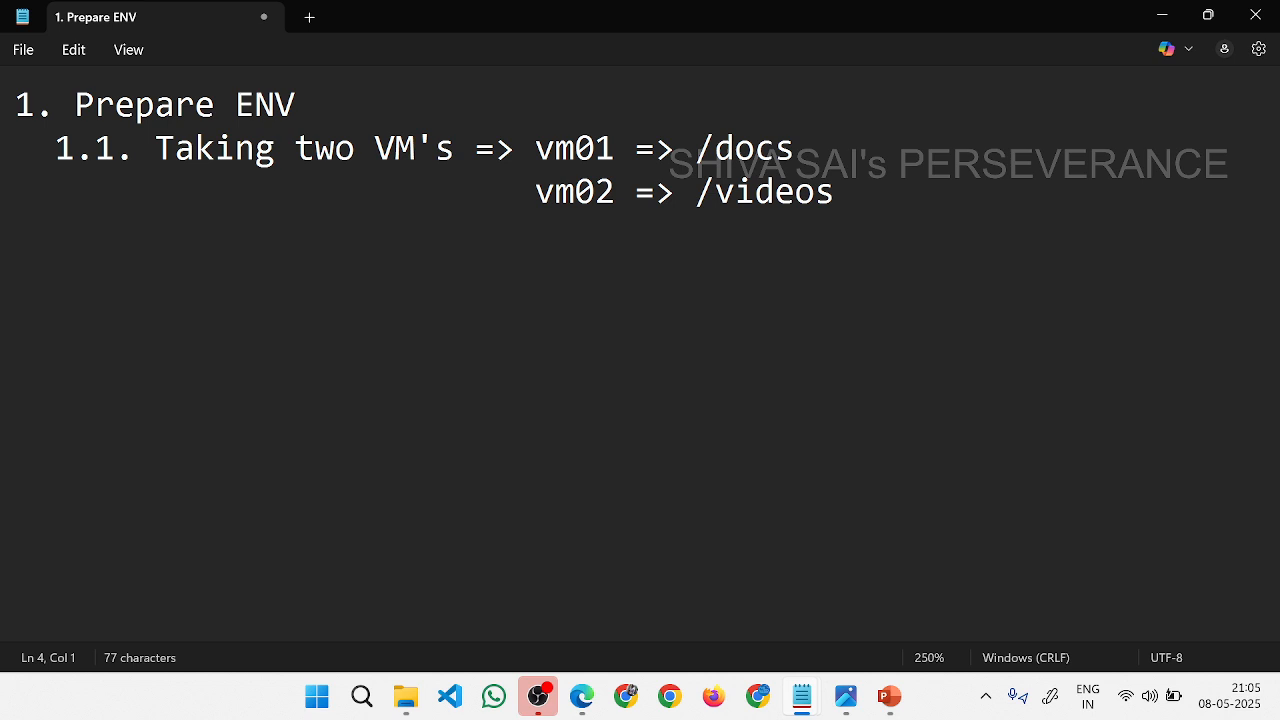
Write the second main item "2. Deploy L7 LB with all required configurations".
type("2. Deploy ")
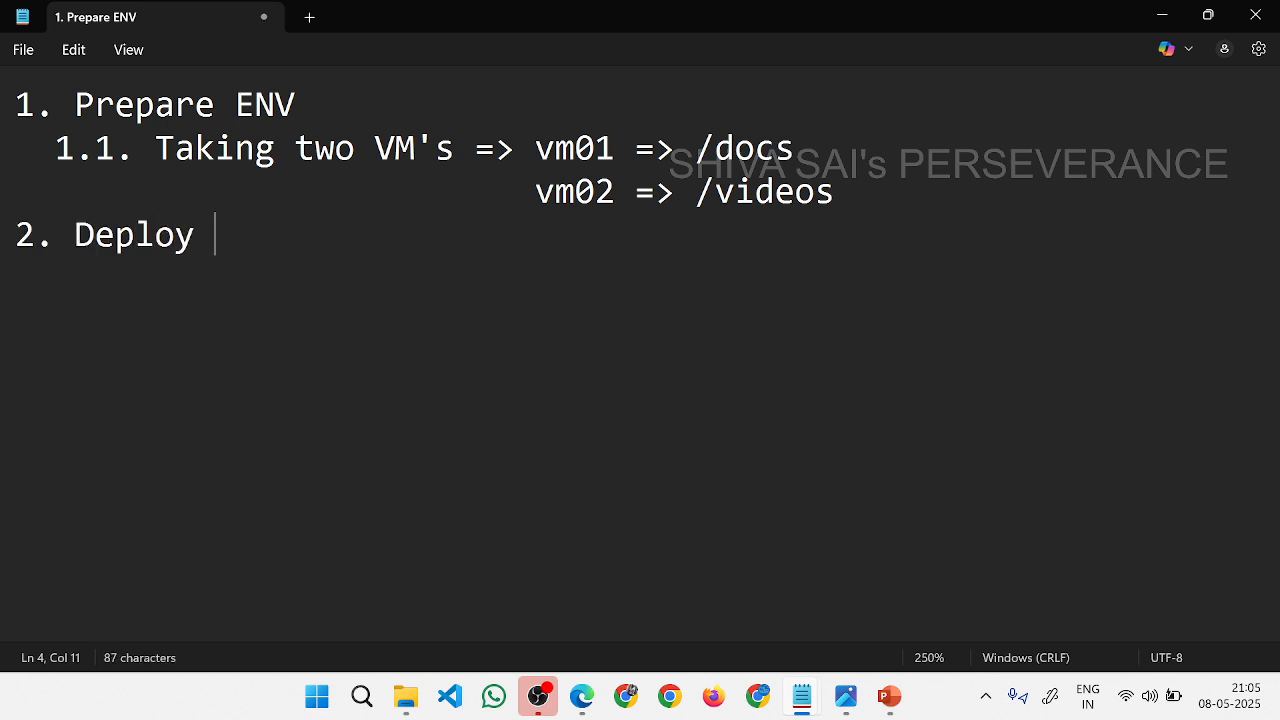
type("L7 LB with requ")
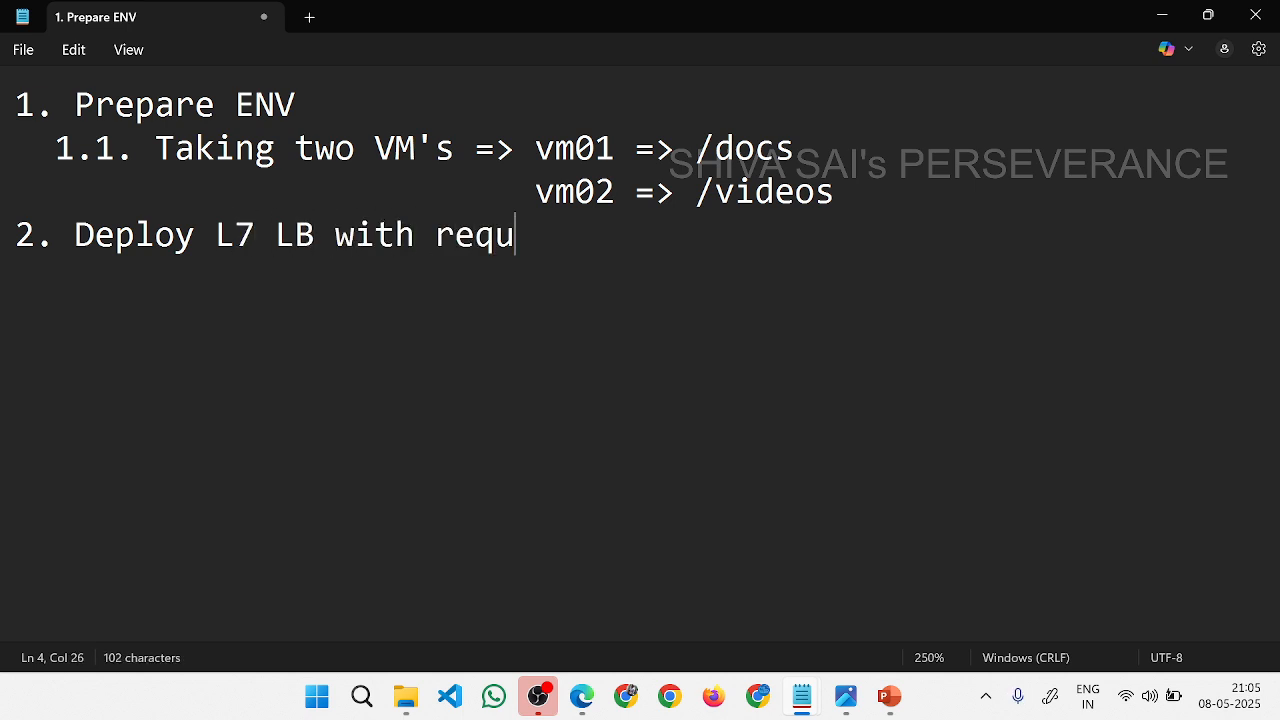
type("ired configurations and ru")
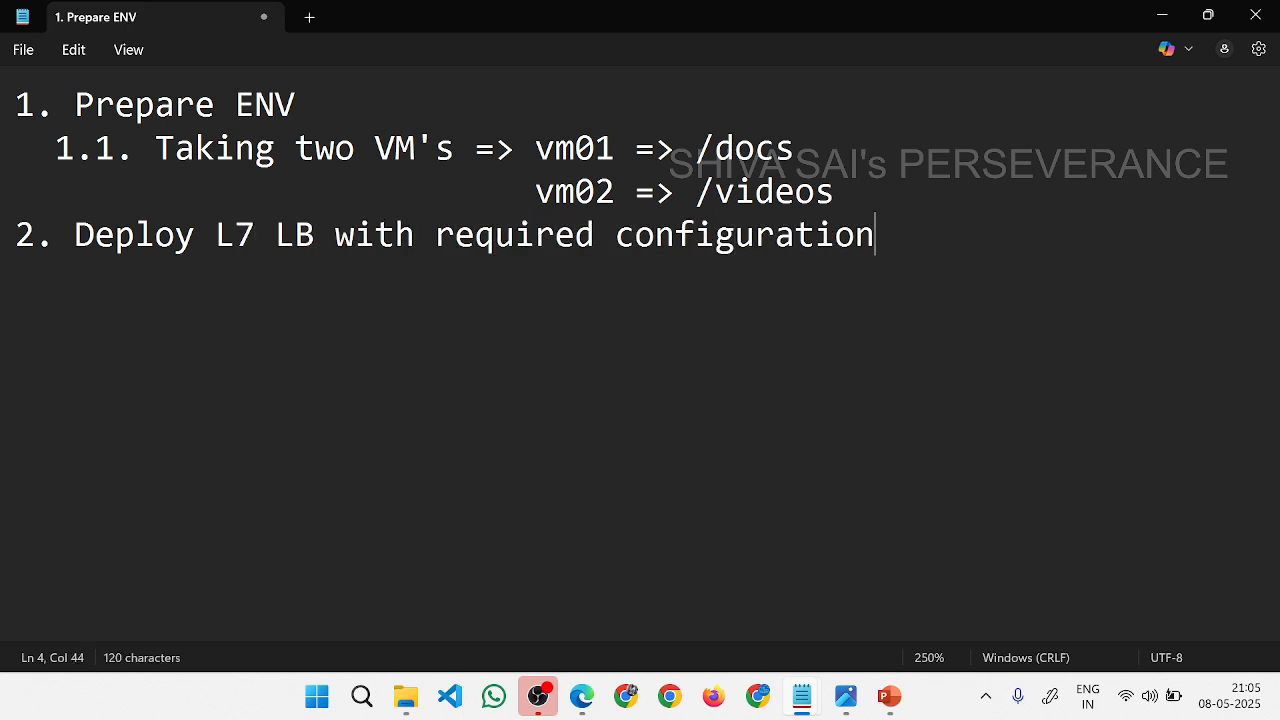
key("BackSpace")
key("BackSpace")
key("BackSpace")
key("BackSpace")
key("BackSpace")
key("BackSpace")
left_click(435, 234)
type("all")
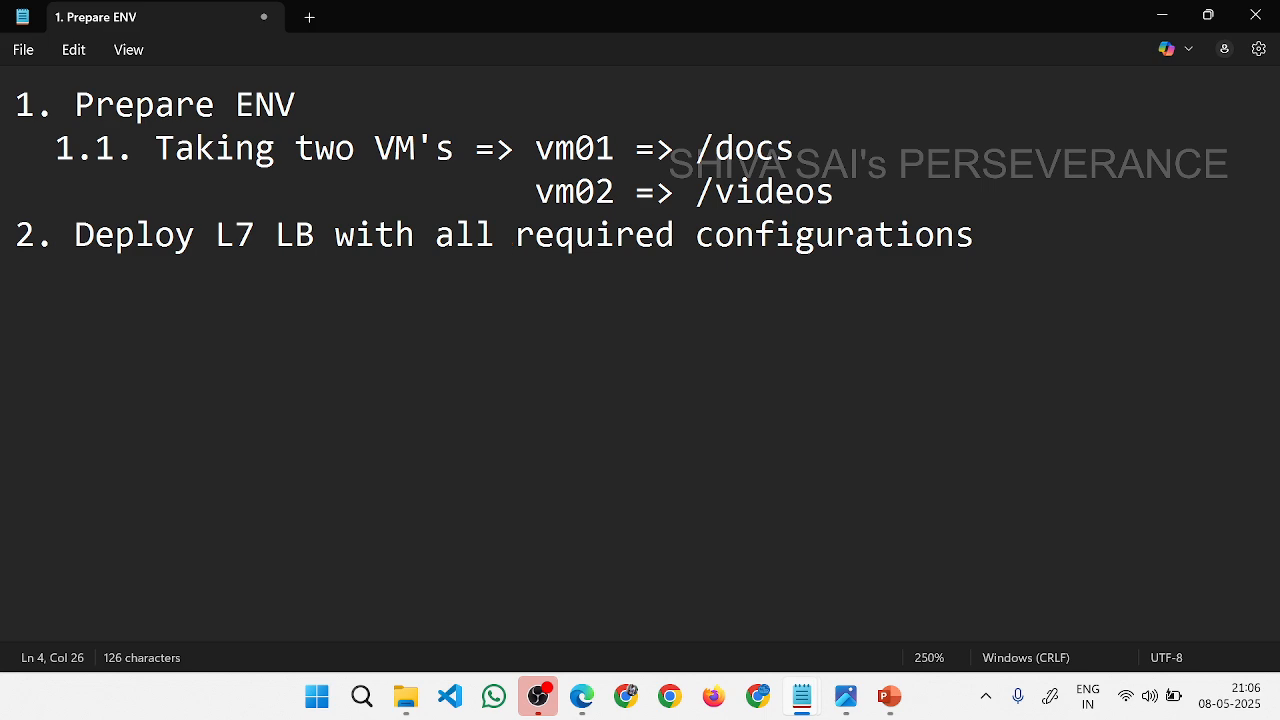
Highlight the environment preparation lines and check the virtual machines list in the Azure portal.
left_click_drag(15, 100, 840, 191)
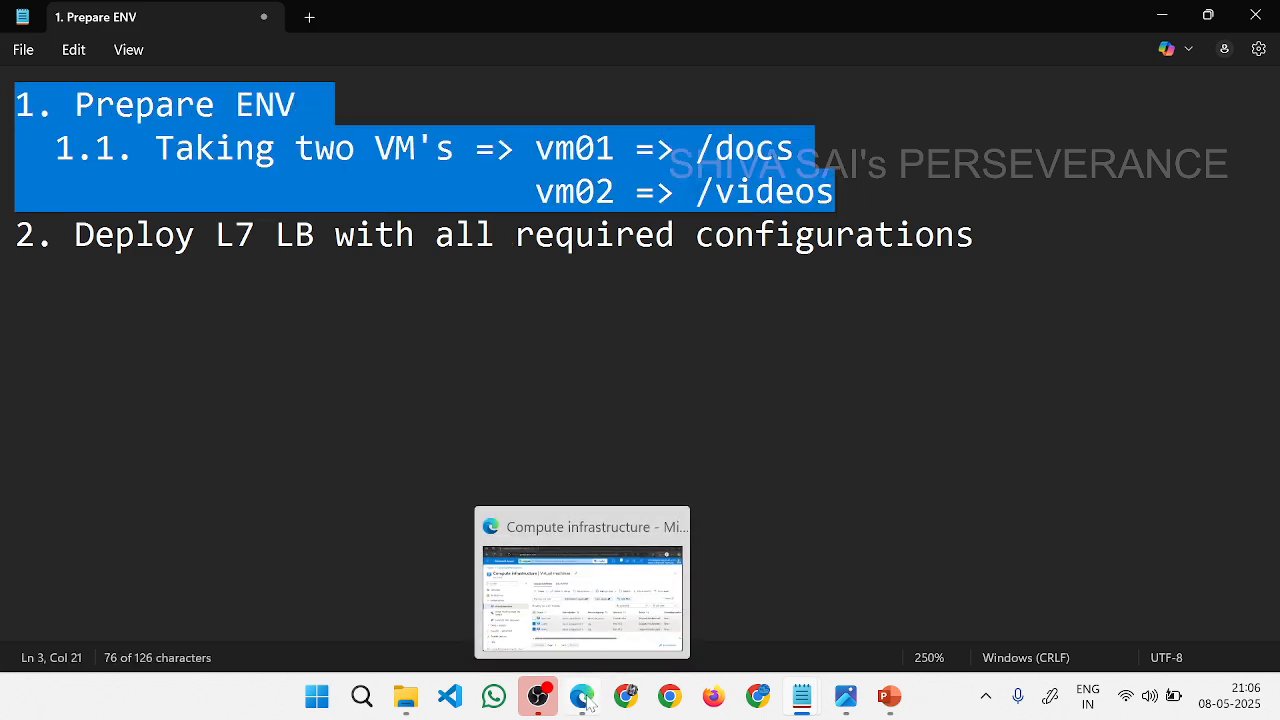
left_click(586, 630)
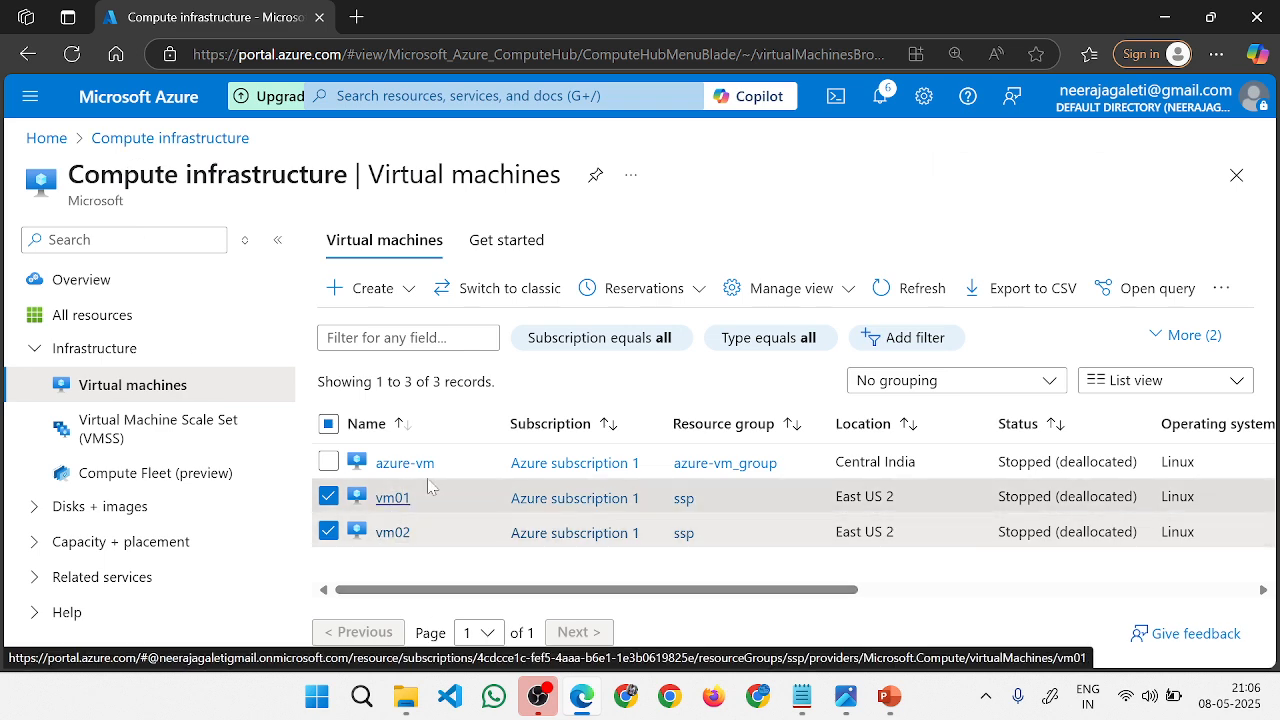
key("alt+Tab")
Insert "nginx => " before /docs in the vm01 line of the note.
left_click(696, 235)
left_click(696, 148)
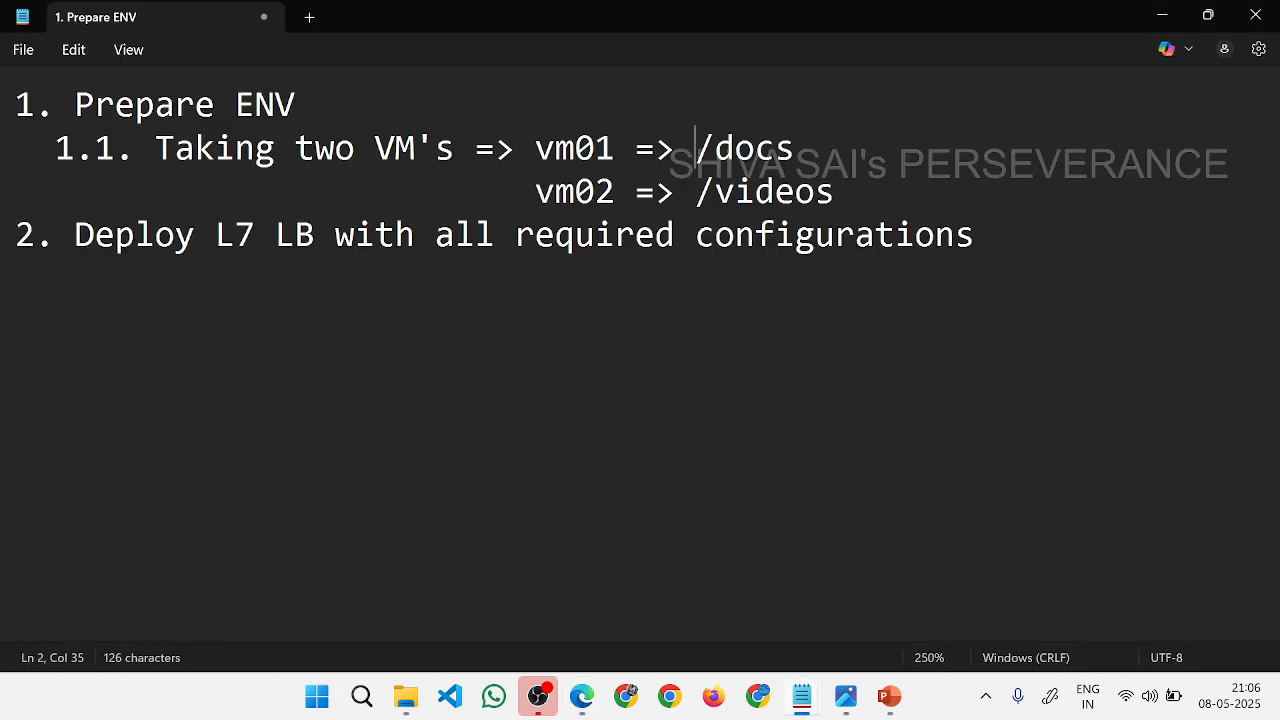
type("nginx")
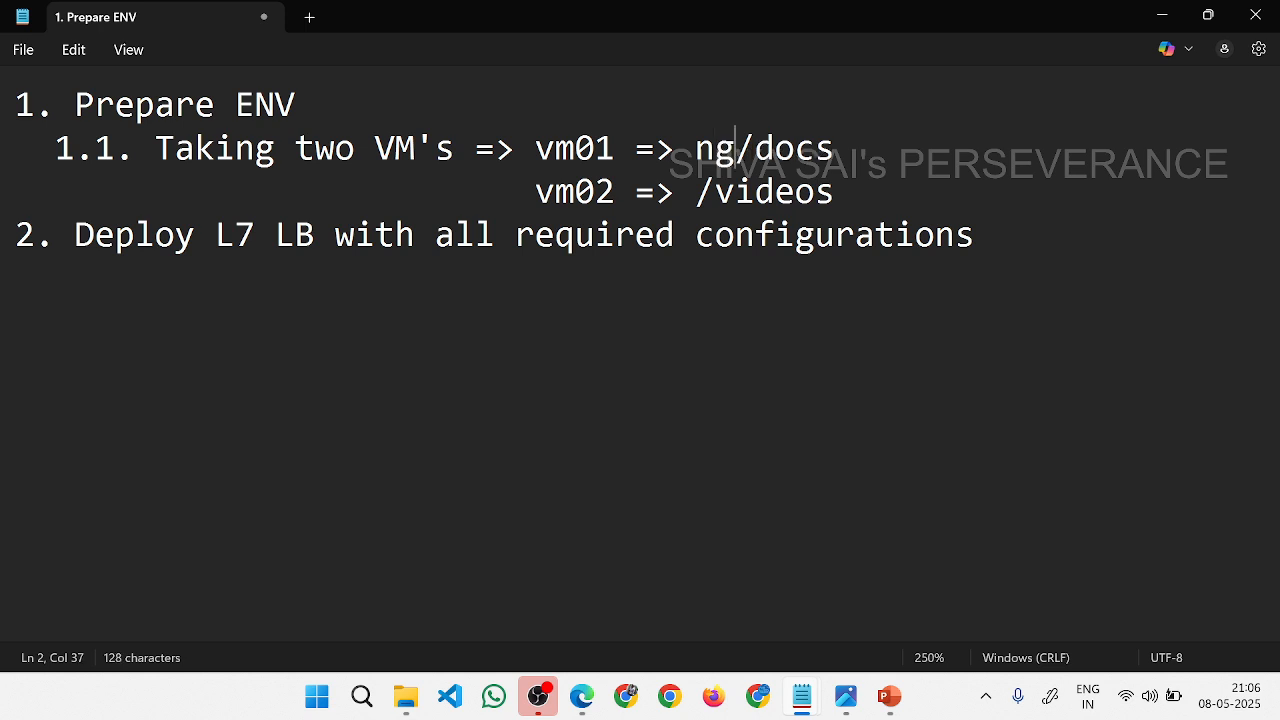
type(" =>")
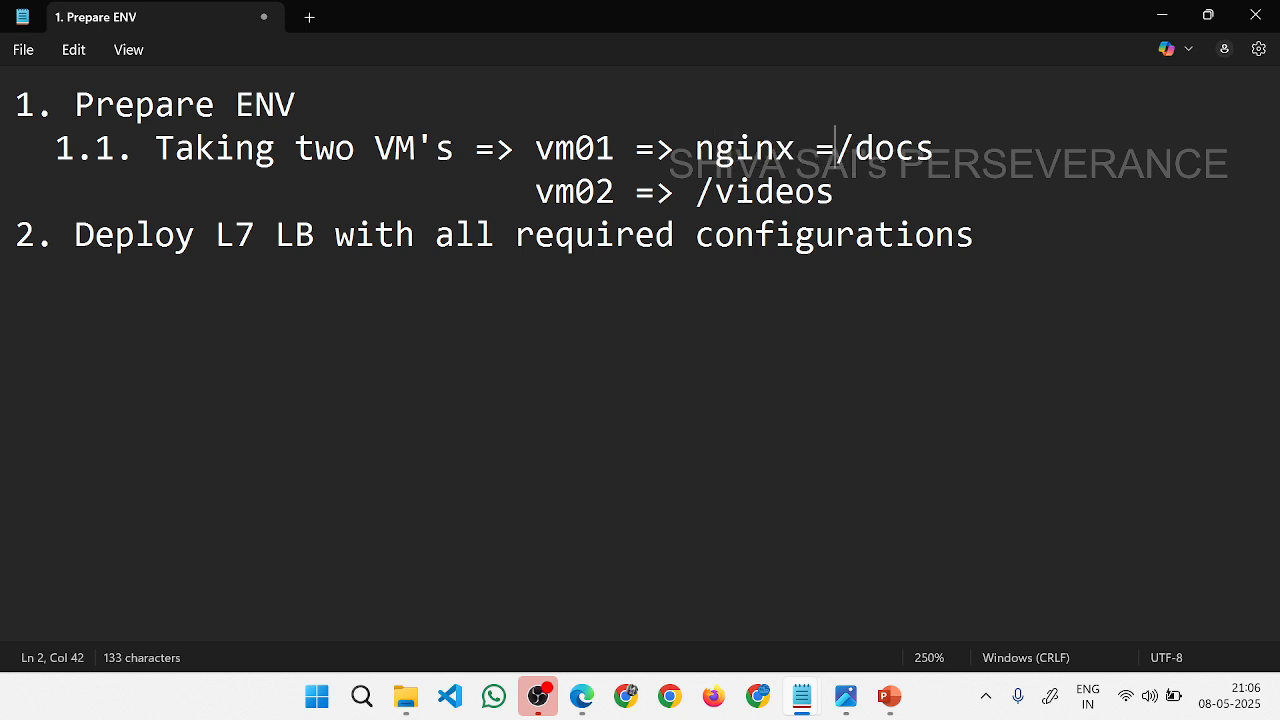
Insert "nginx => " before /videos in the vm02 line.
left_click(835, 191)
key("Left")
key("Left")
key("Left")
key("Left")
key("Left")
key("Left")
key("Left")
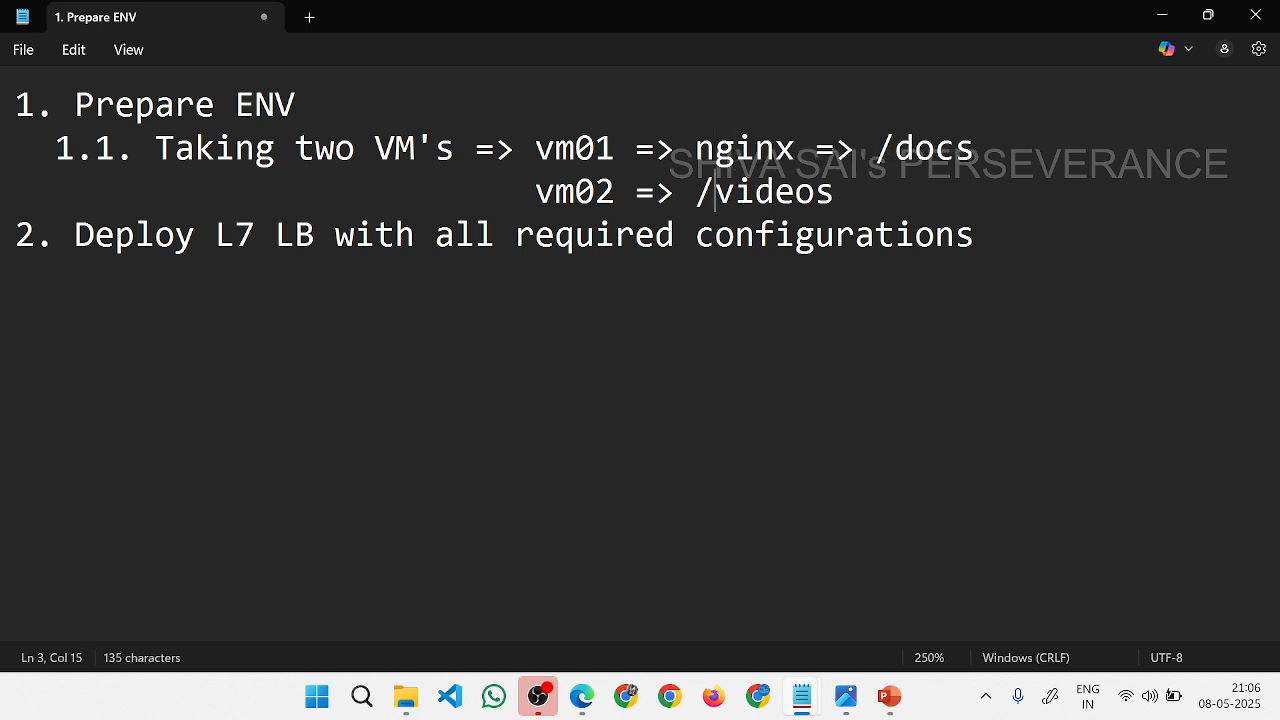
type("nginx ")
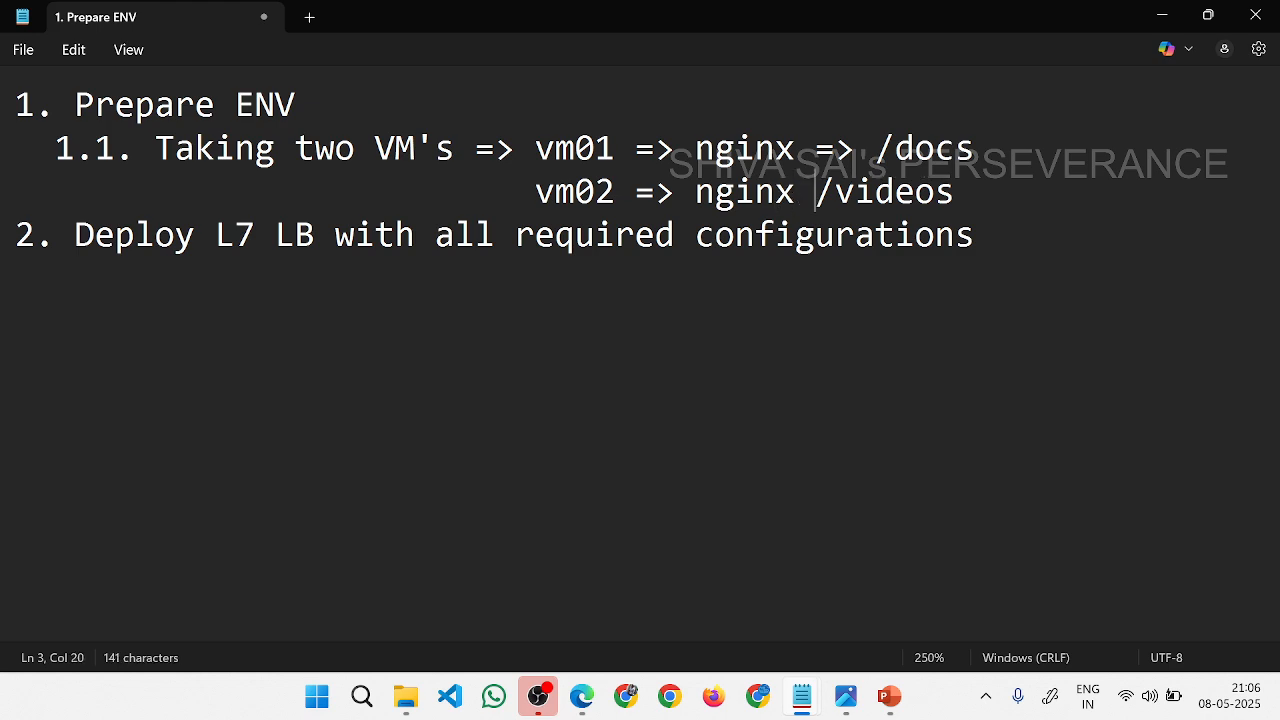
type("=>")
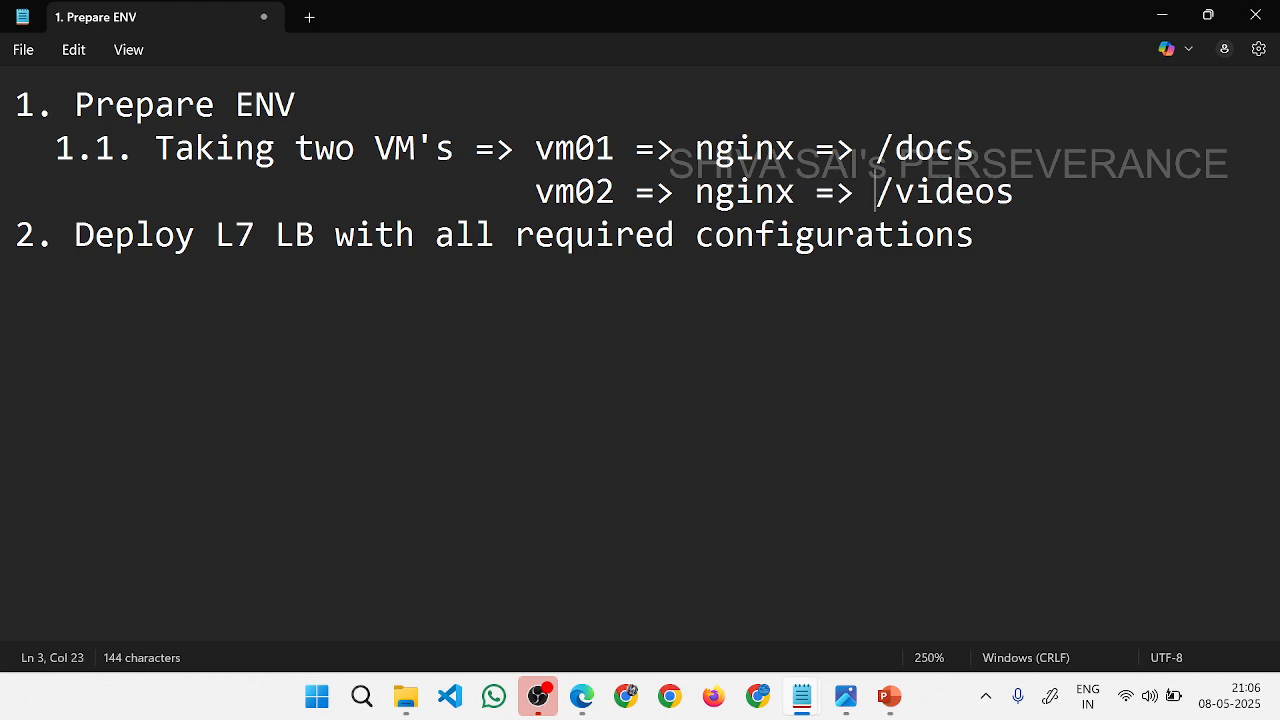
Switch to the Azure portal, open the vm01 virtual machine and review its essentials.
left_click_drag(975, 150, 875, 150)
left_click_drag(855, 192, 1015, 192)
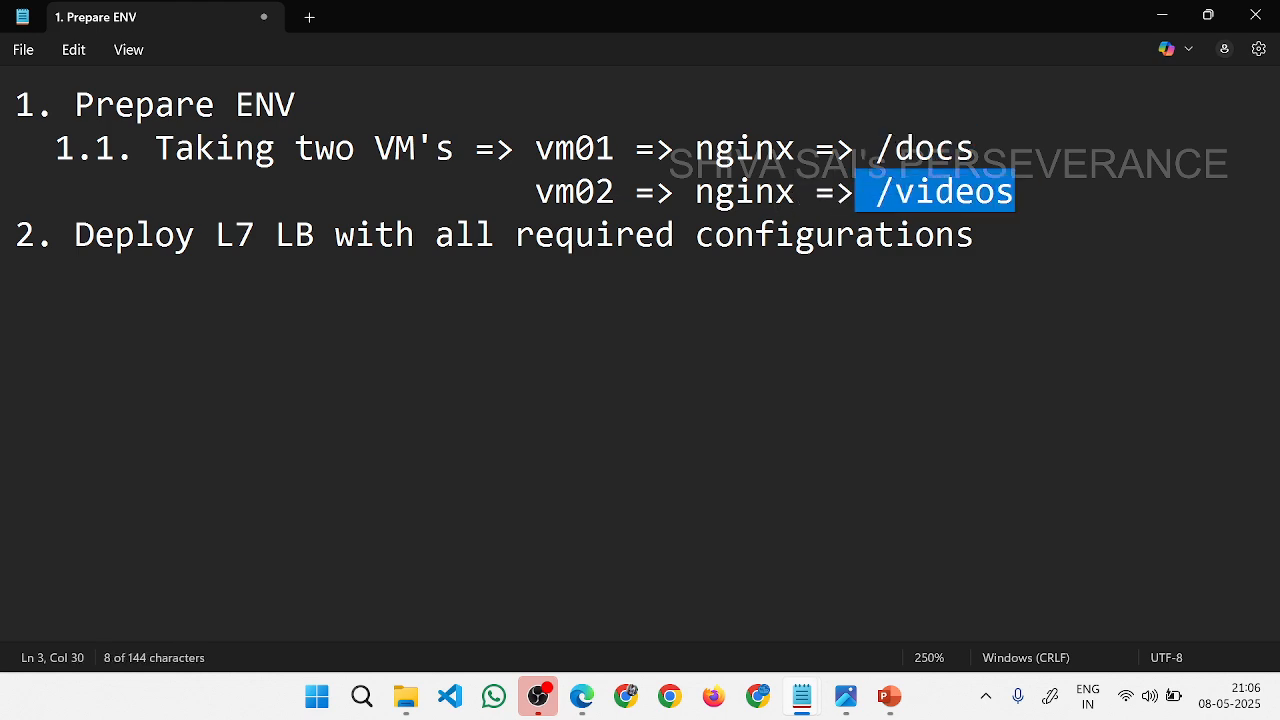
key("alt+Tab")
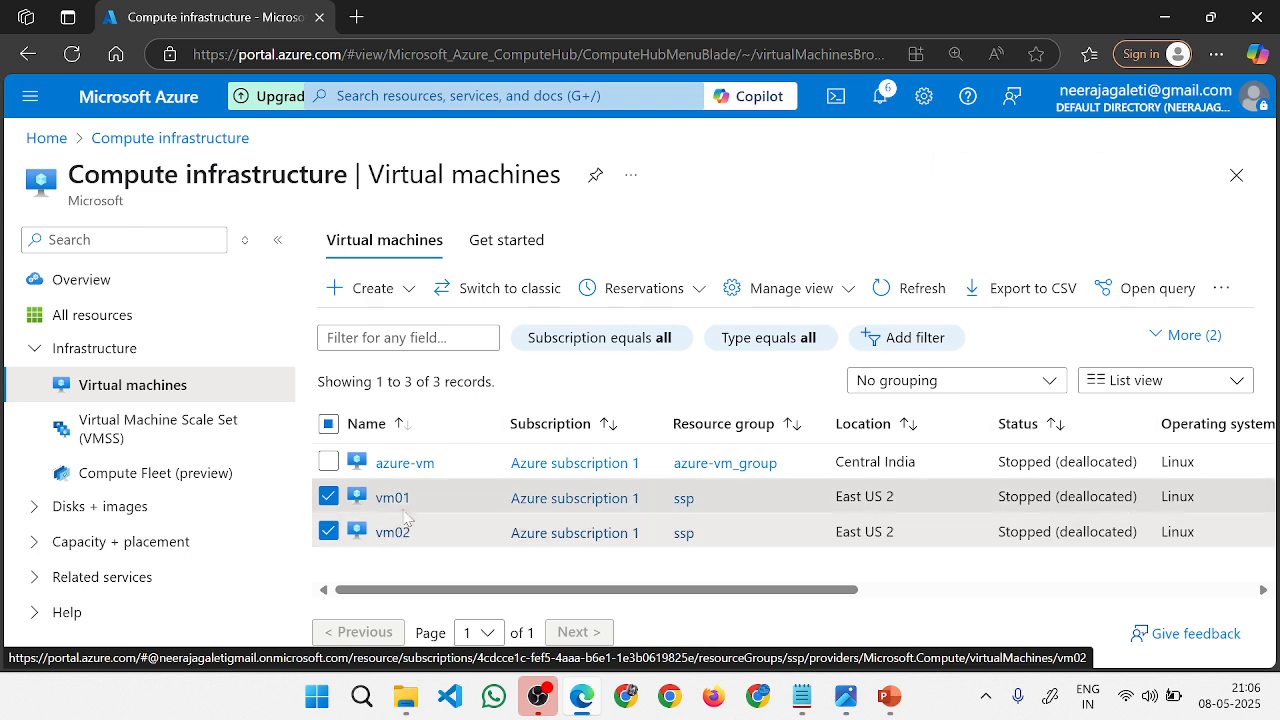
left_click(368, 497)
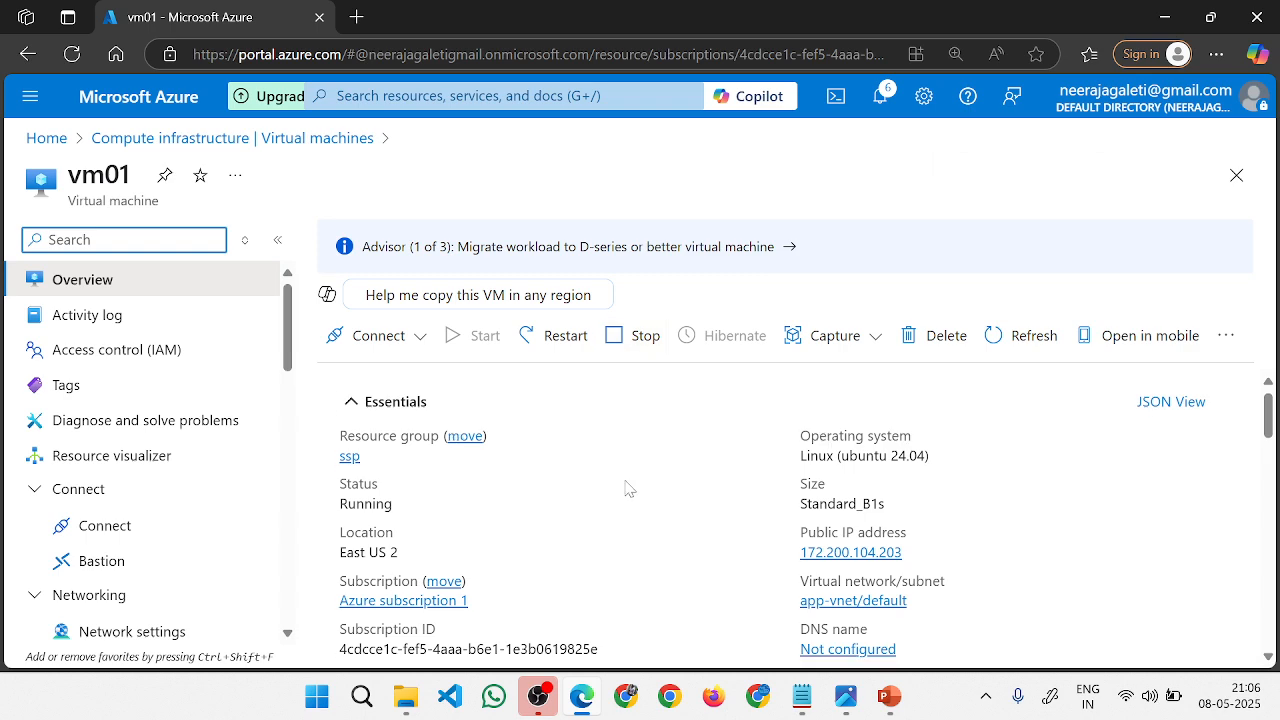
scroll(630, 495, "down", 1)
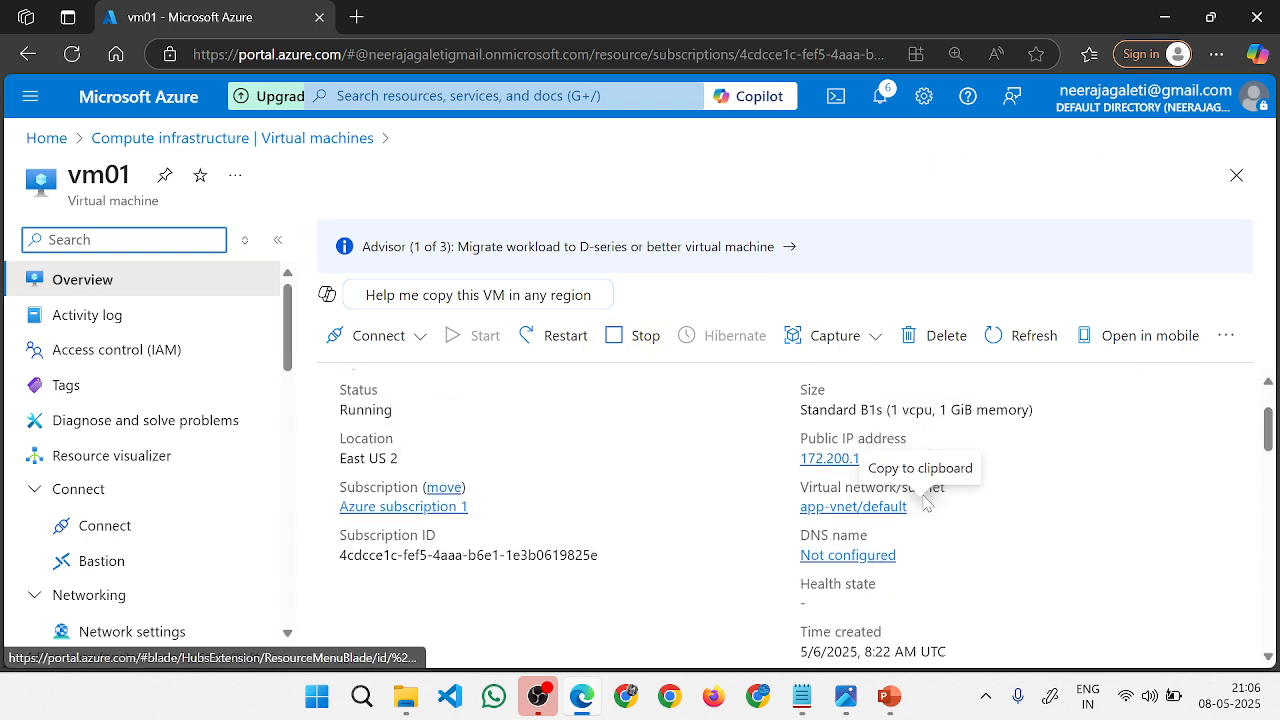
key("alt+Tab")
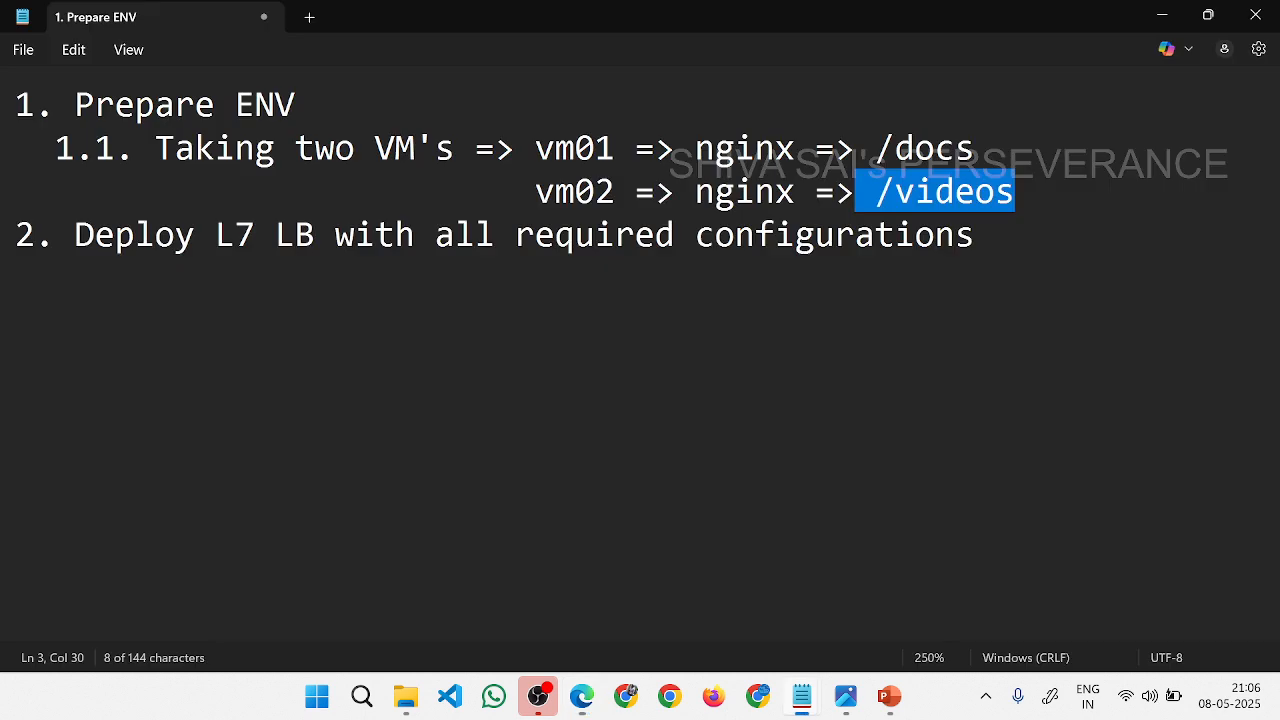
key("alt+Tab")
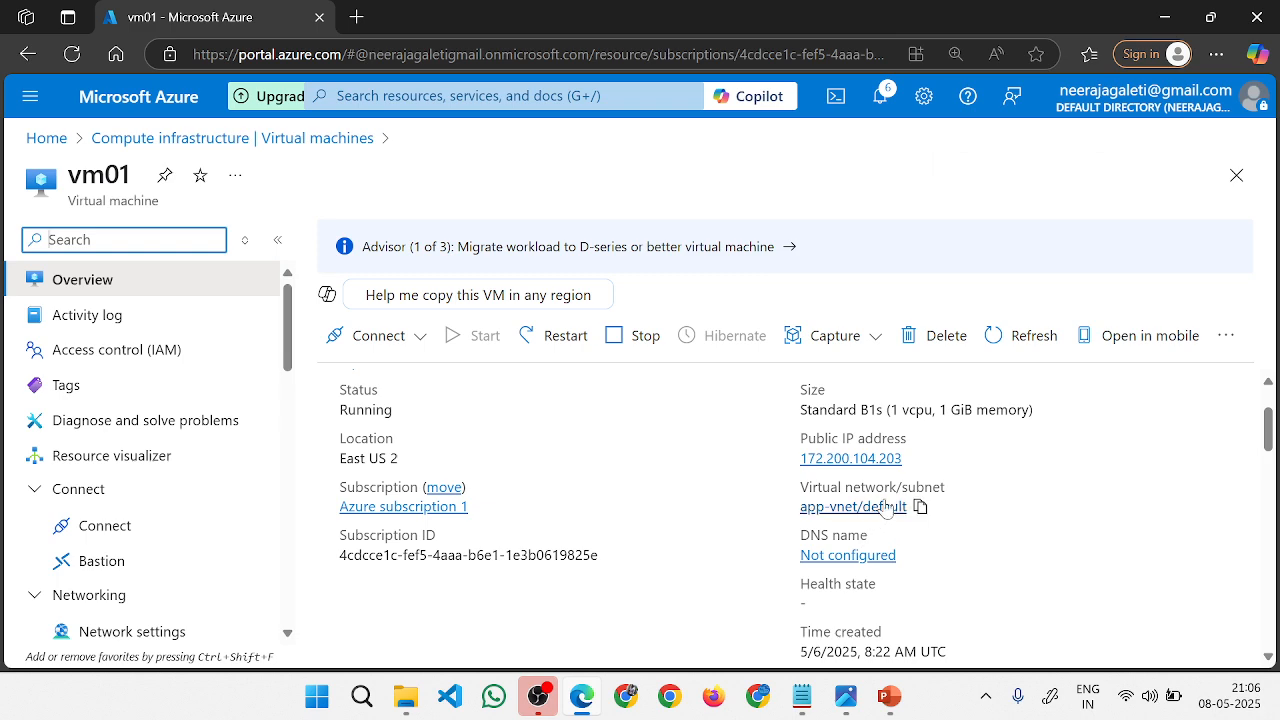
Collapse the Connect, Networking and Settings groups in vm01's resource navigation.
scroll(200, 560, "down", 3)
scroll(220, 580, "down", 3)
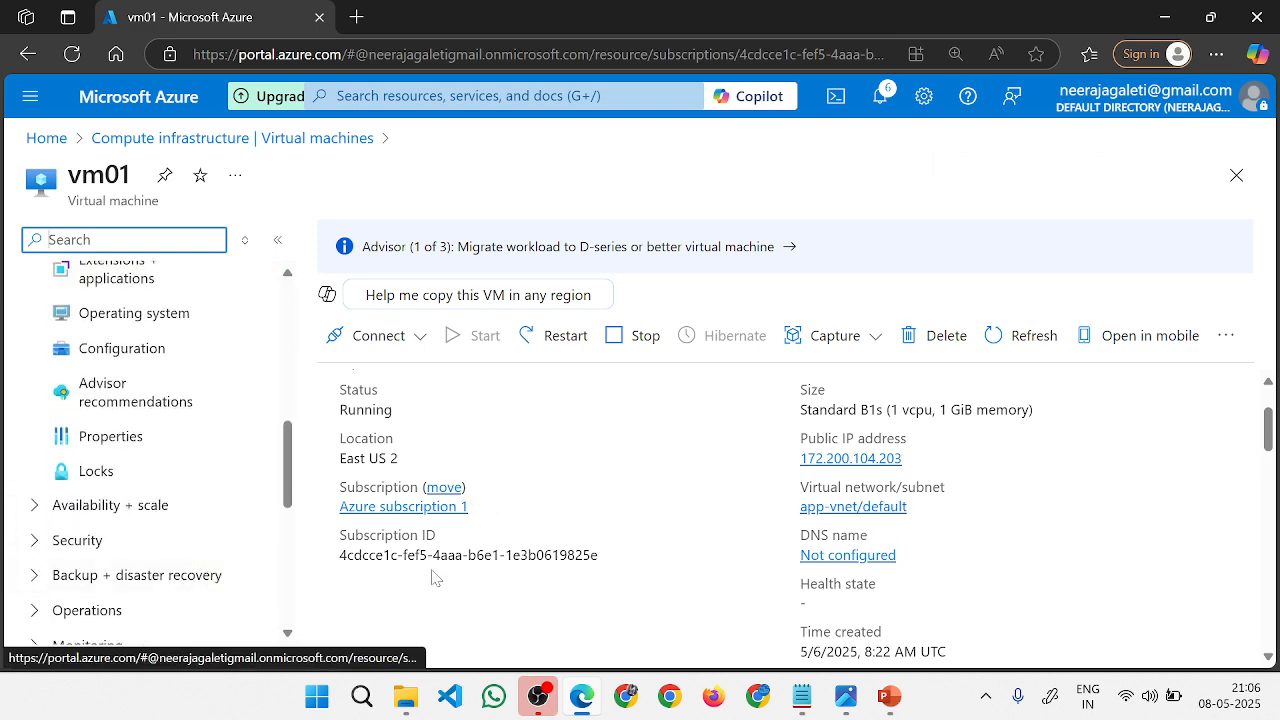
scroll(105, 518, "up", 4)
scroll(105, 518, "up", 2)
left_click(34, 489)
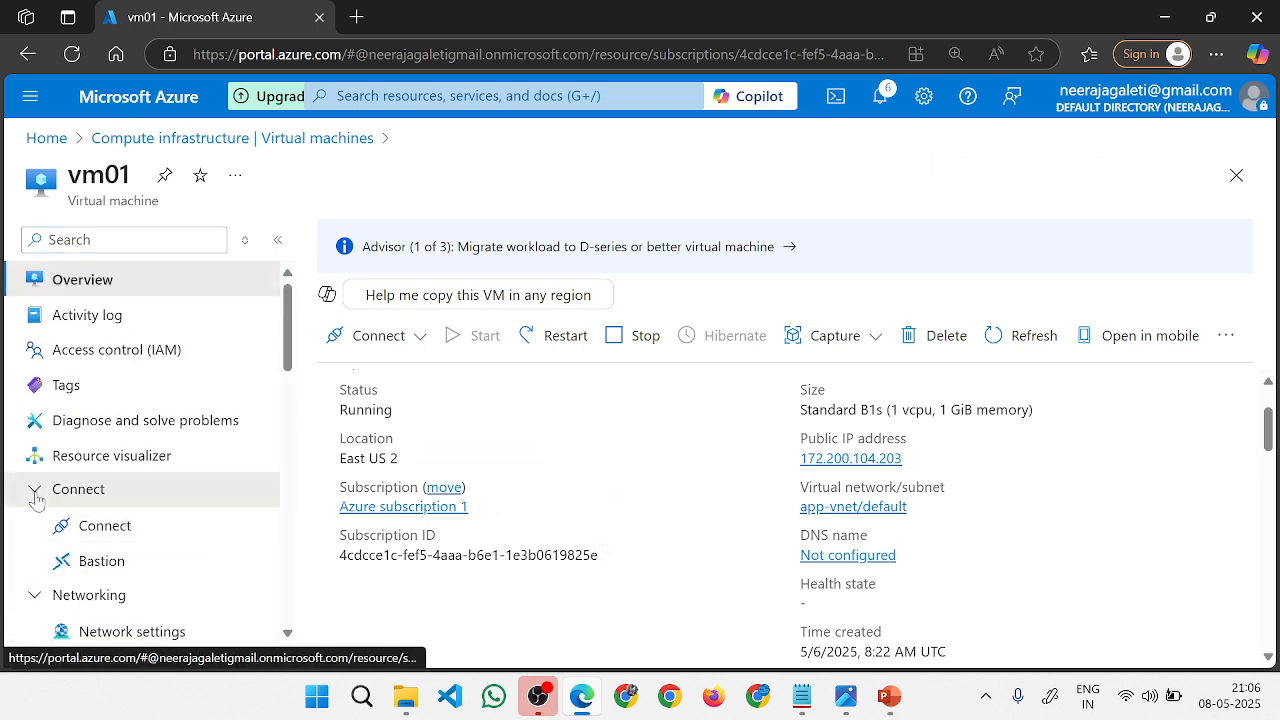
left_click(32, 530)
left_click(34, 560)
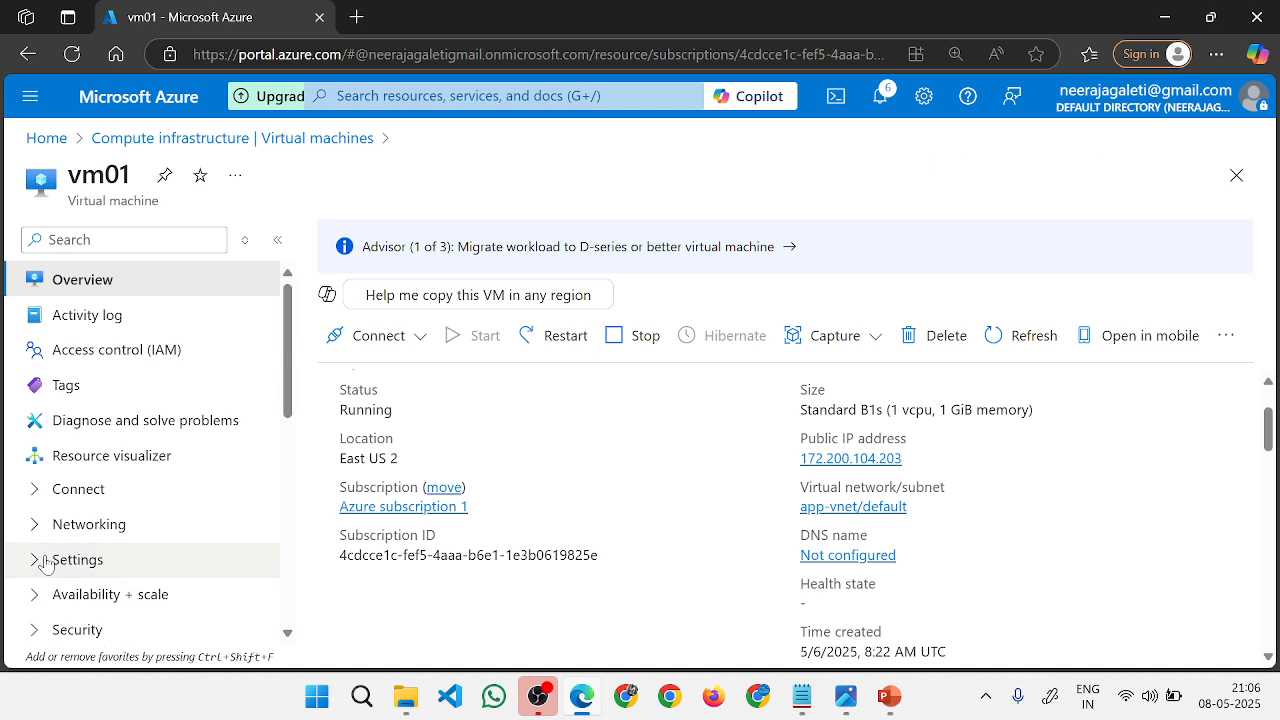
scroll(730, 492, "up", 1)
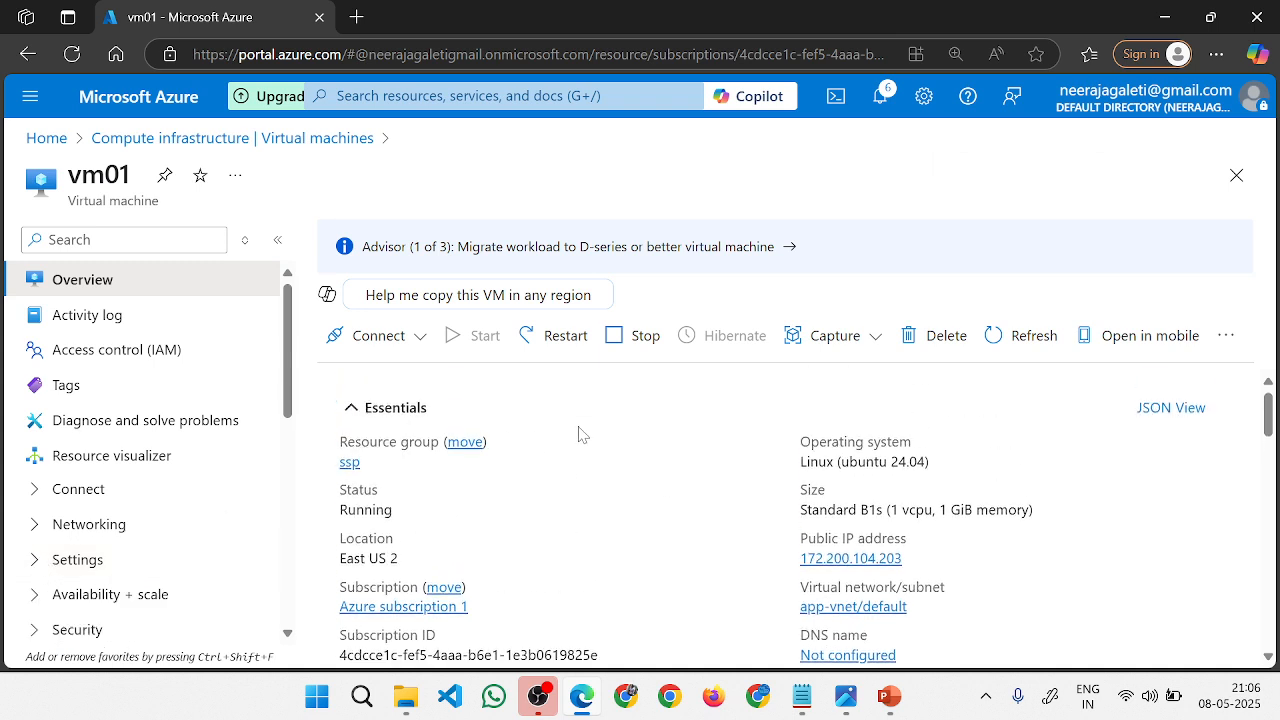
Open the Serial console of vm01.
key("alt+Tab")
key("alt+Tab")
scroll(271, 423, "down", 6)
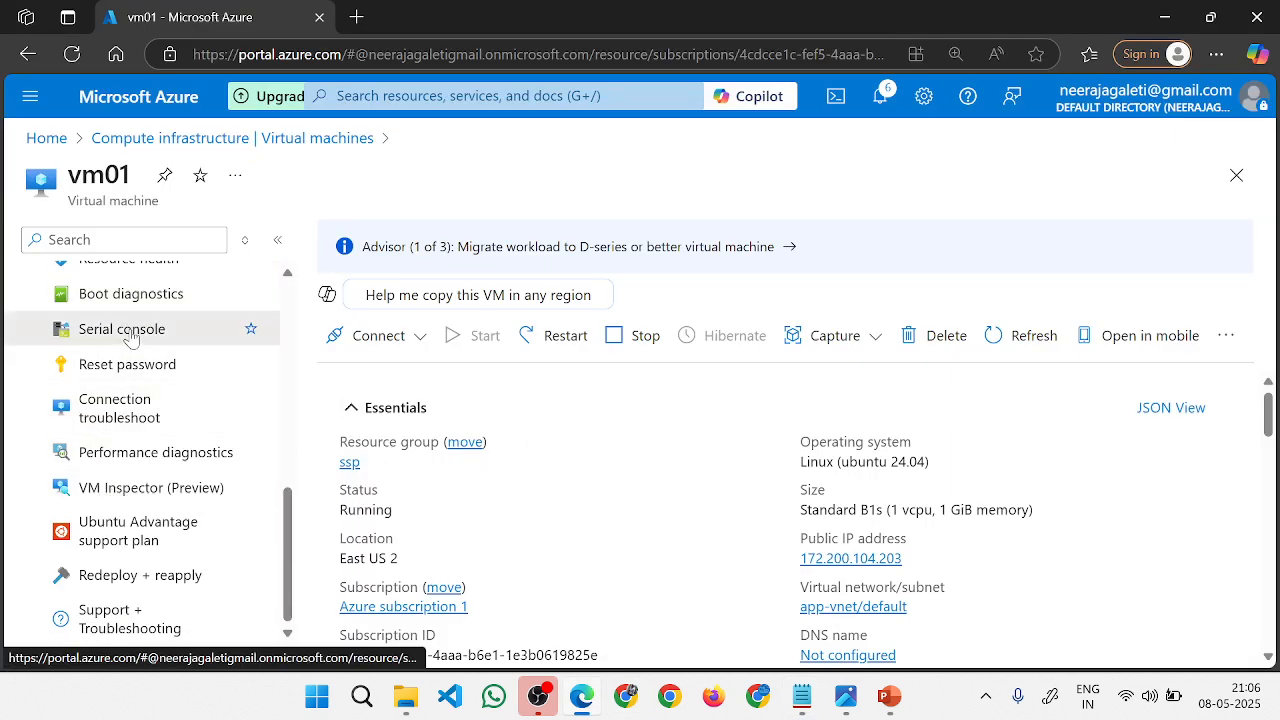
left_click(128, 335)
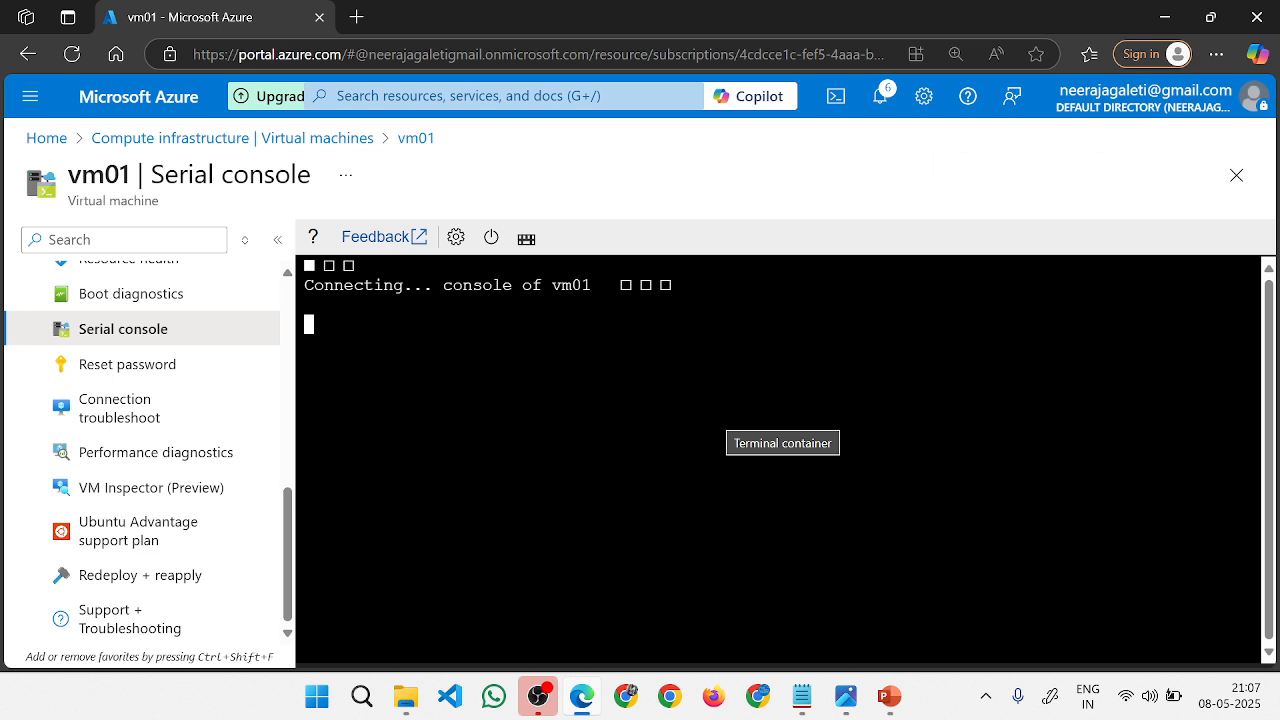
Switch to the Notepad plan and review the vm01 and vm02 nginx lines and the L7 LB deployment line.
key("alt+Tab")
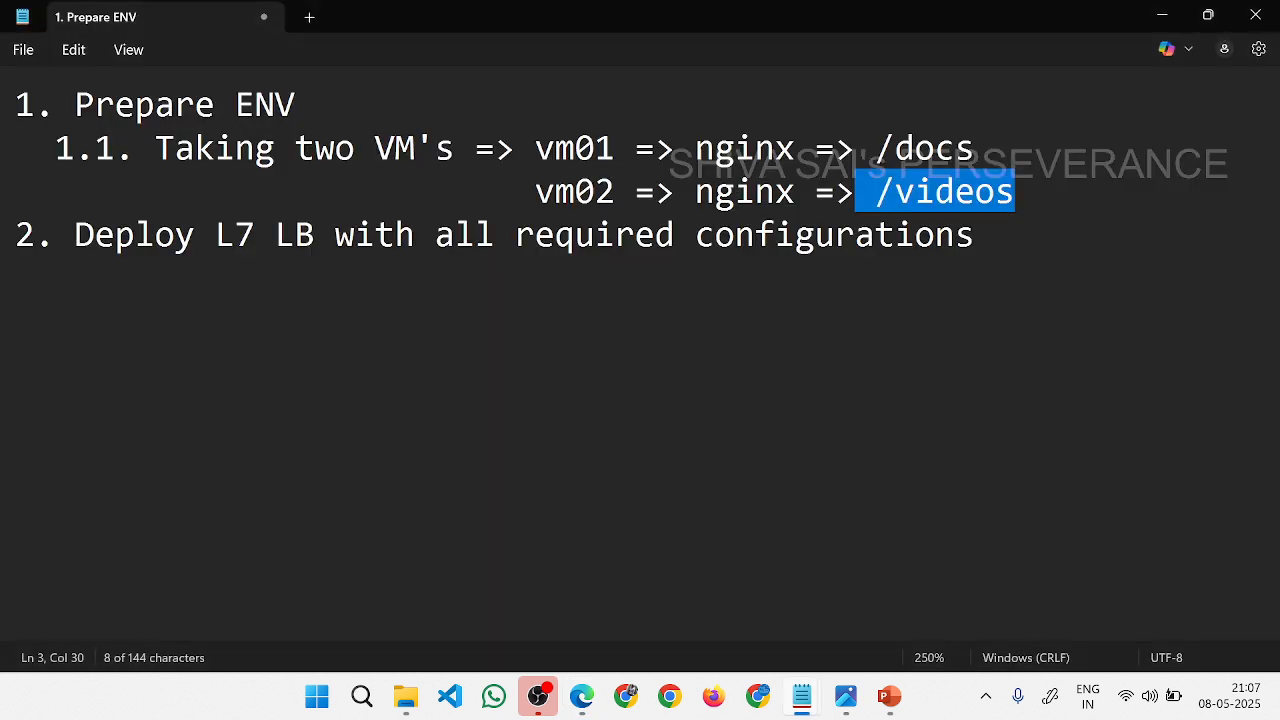
left_click_drag(534, 148, 616, 148)
left_click_drag(494, 192, 596, 192)
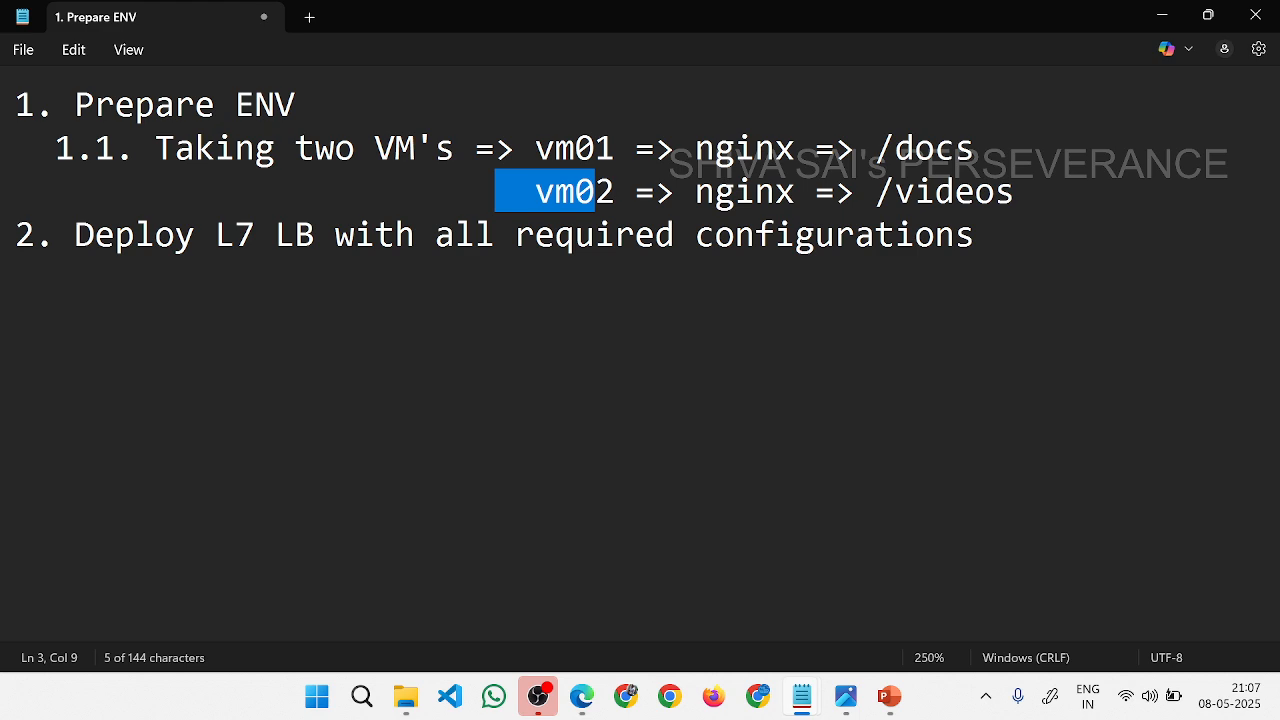
double_click(745, 150)
double_click(750, 195)
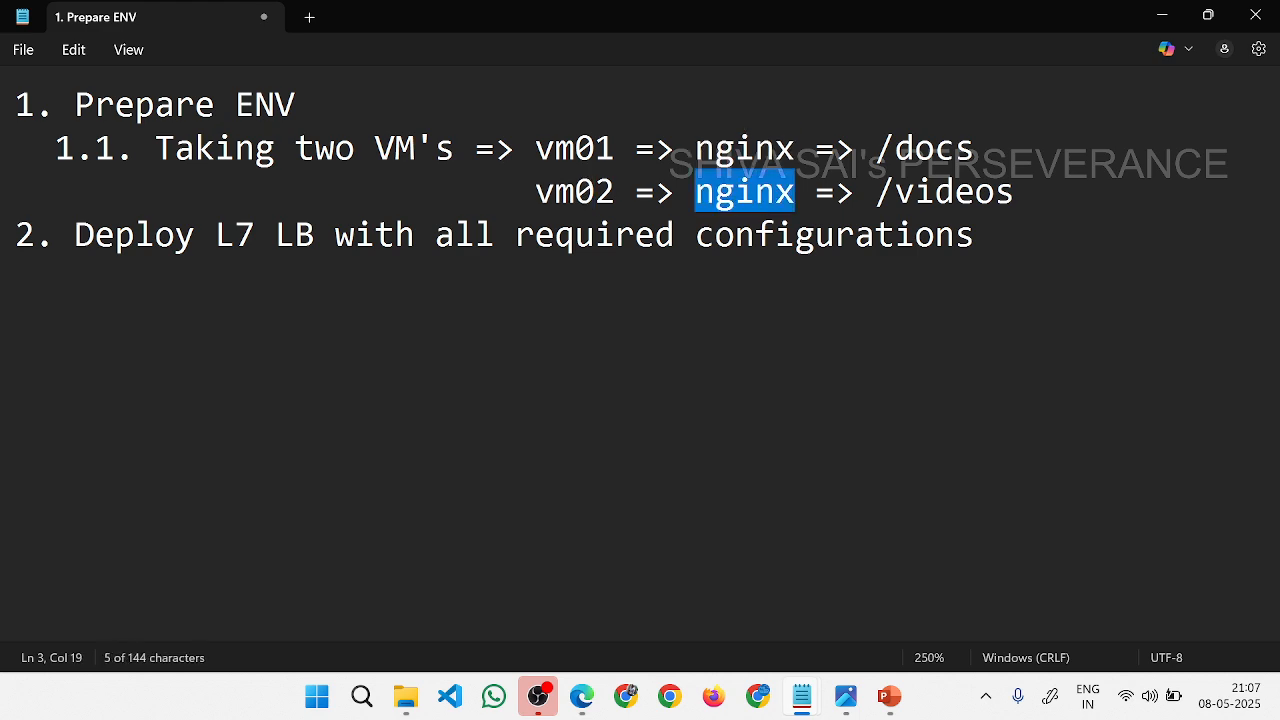
double_click(925, 150)
left_click_drag(14, 234, 874, 234)
left_click(935, 192)
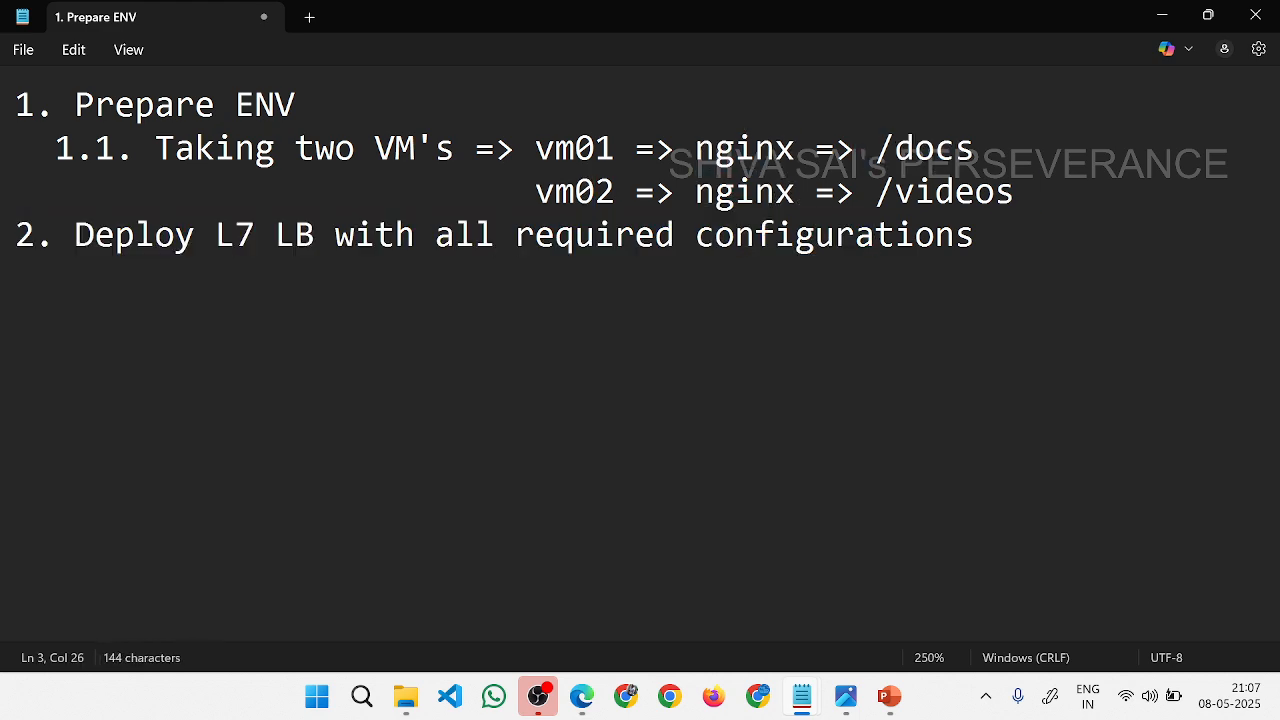
Return to vm01's serial console and log in with the VM's username and account password.
key("alt+Tab")
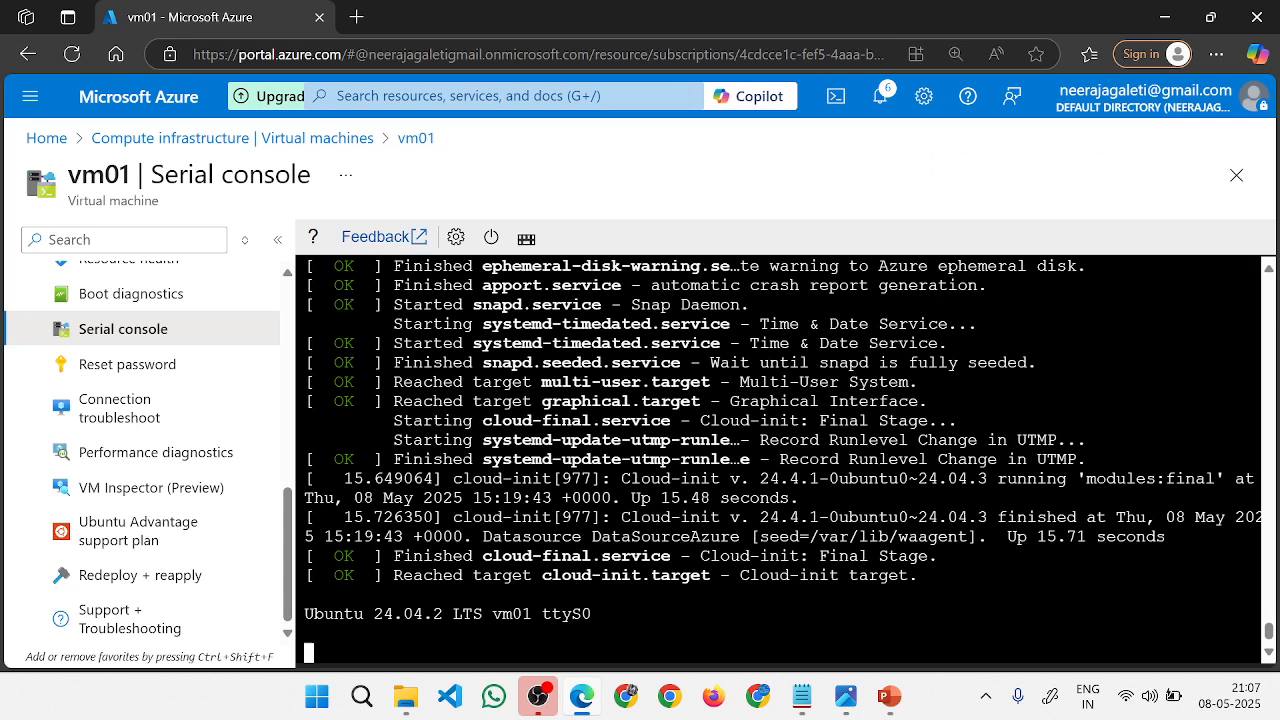
key("Return")
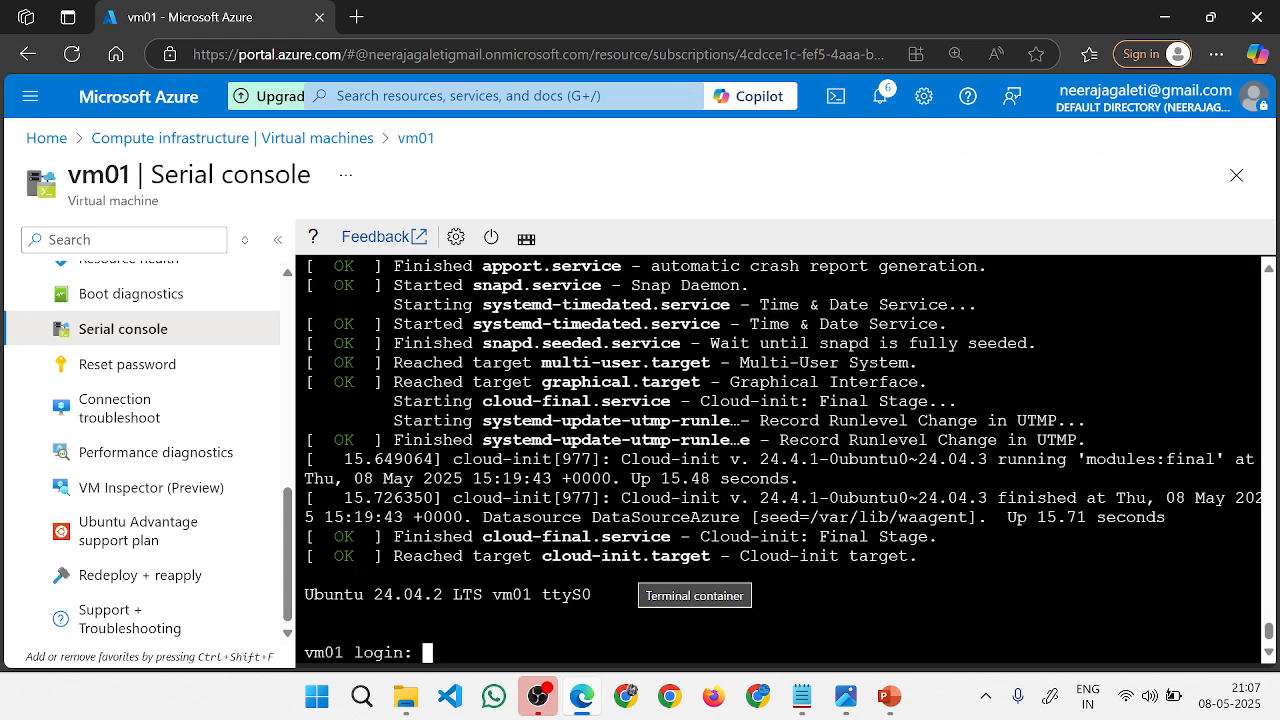
type("sai")
key("Return")
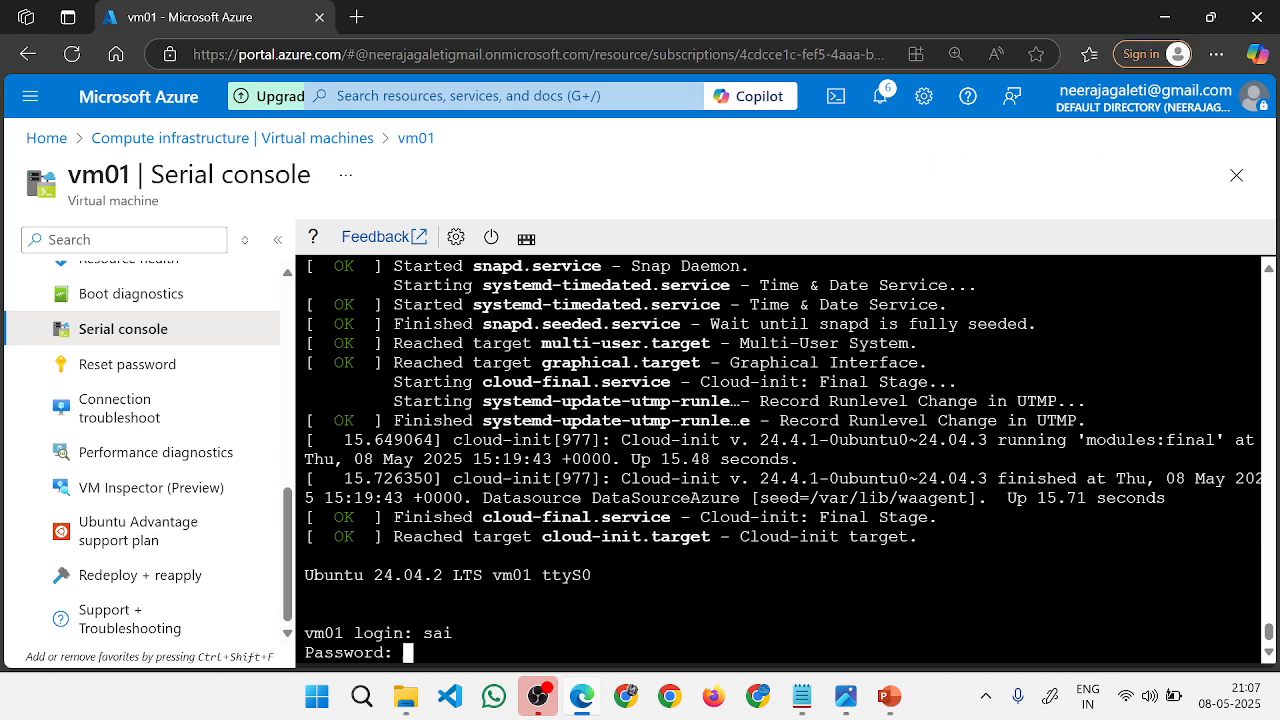
key("Return")
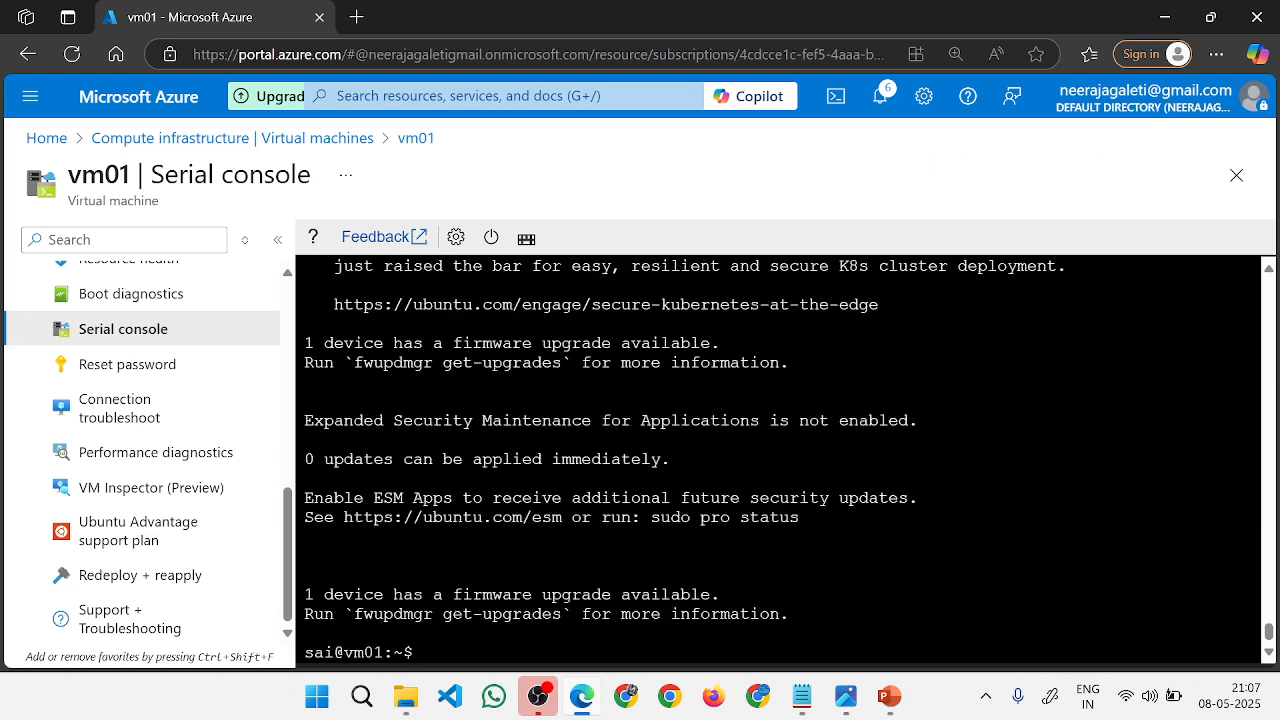
Clear the console and list the contents of the /var/www/html directory.
type("clear")
key("Return")
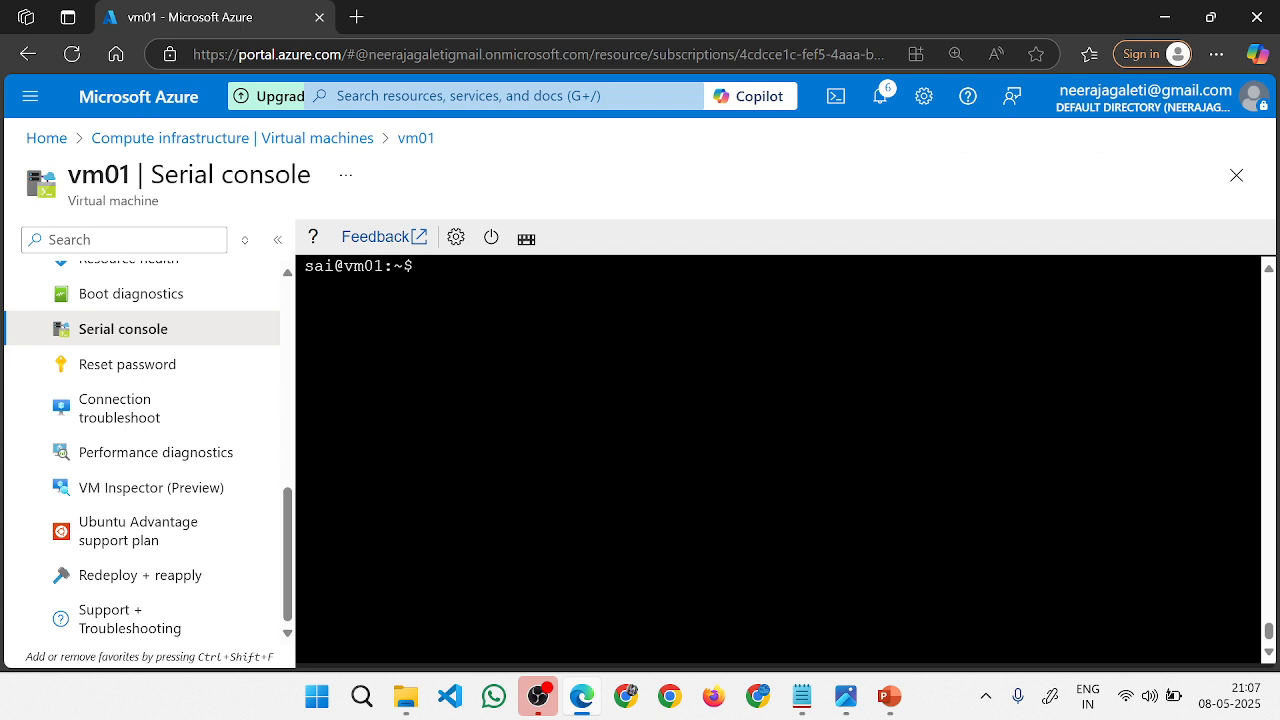
type("cd /var/www/html")
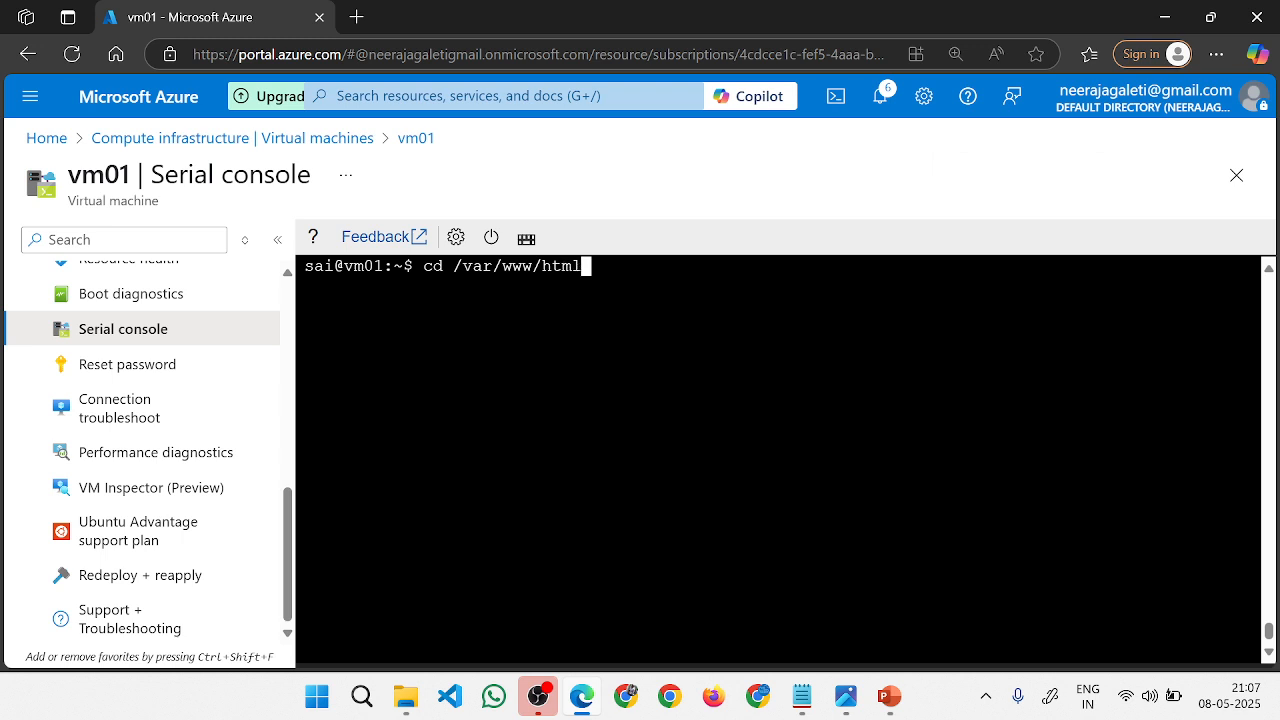
key("Return")
type("ls")
key("Return")
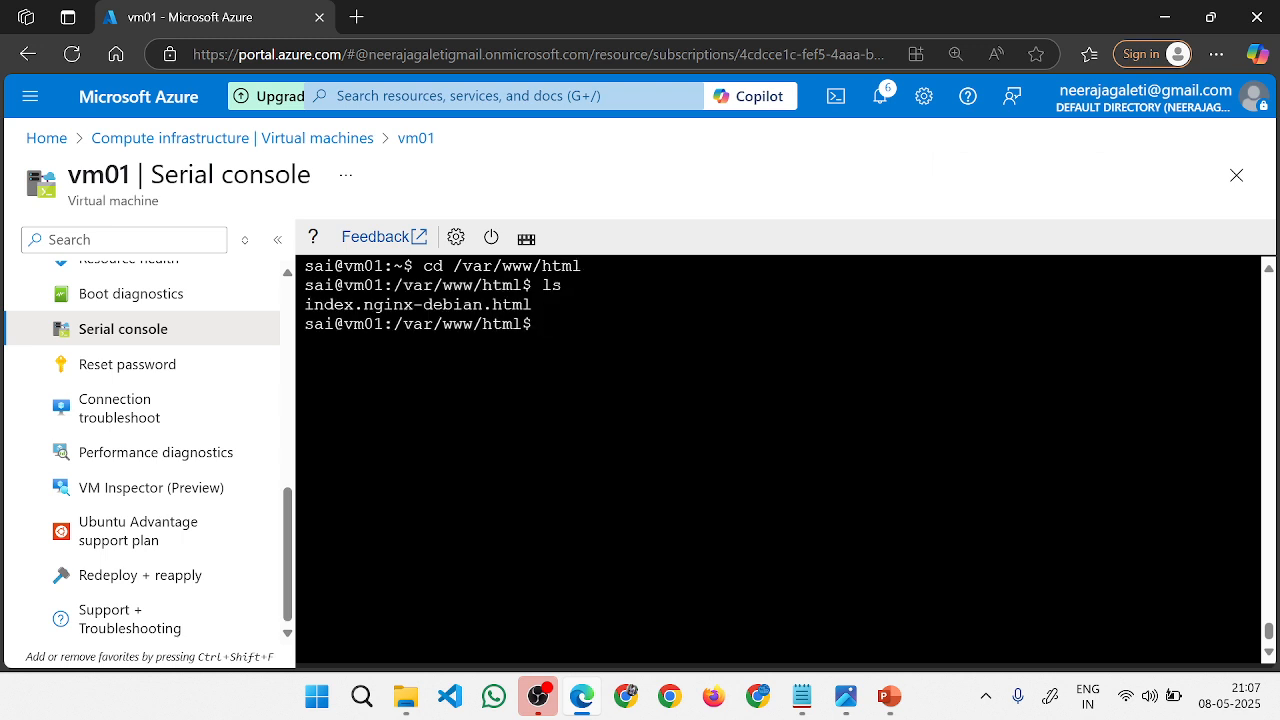
left_click_drag(532, 306, 423, 344)
left_click(423, 344)
Check the nginx service with sudo systemctl status nginx and return to the shell prompt.
type("sudo systemctl status nginx")
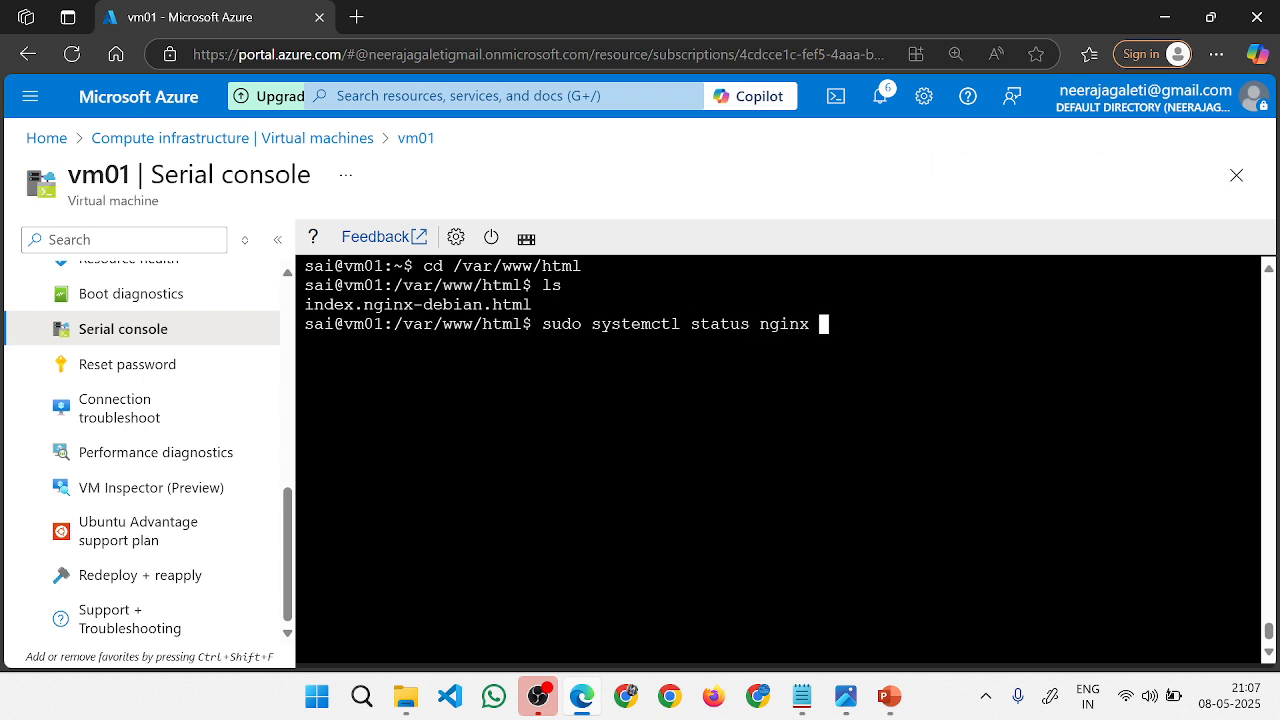
key("Return")
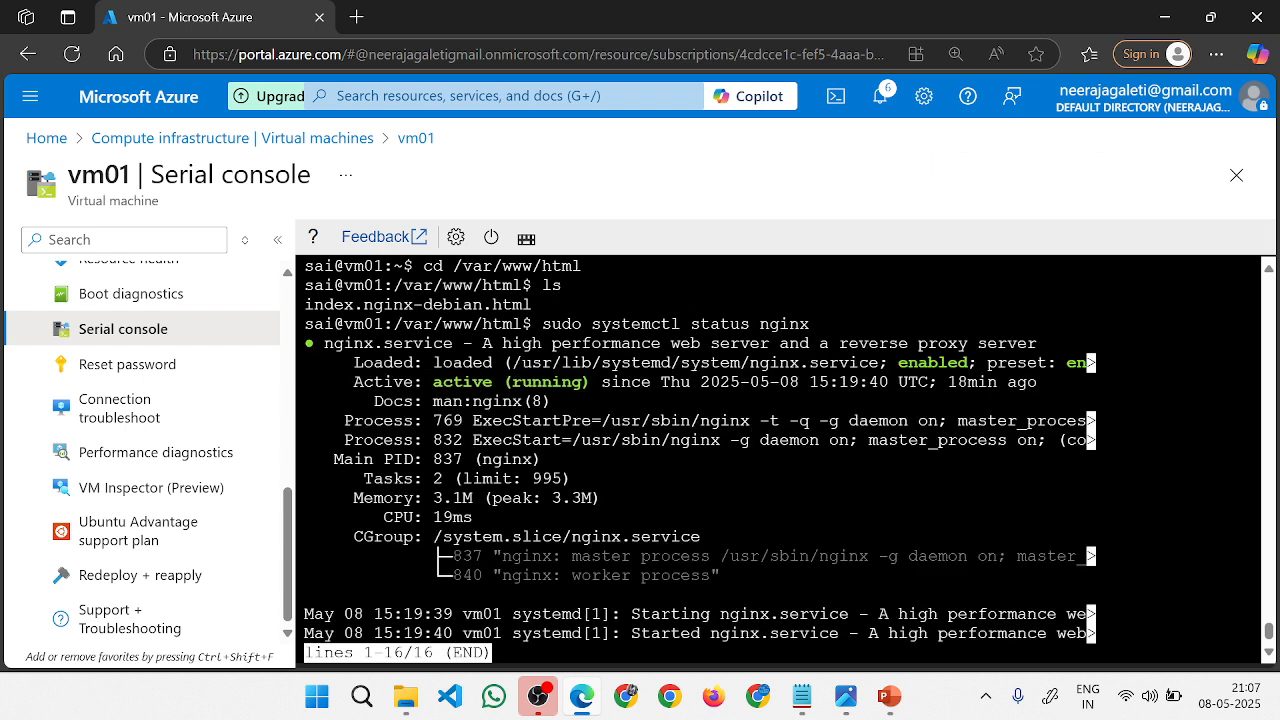
key("q")
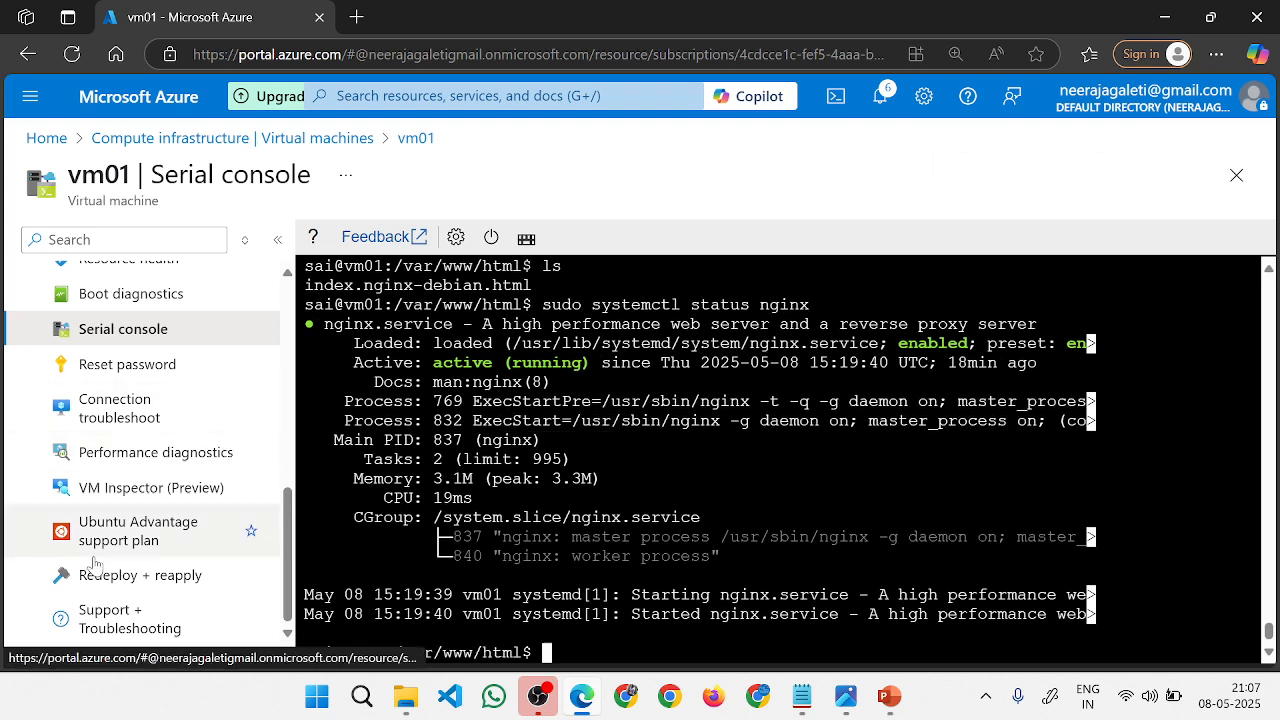
Open the Network settings of vm01.
scroll(590, 395, "up", 10)
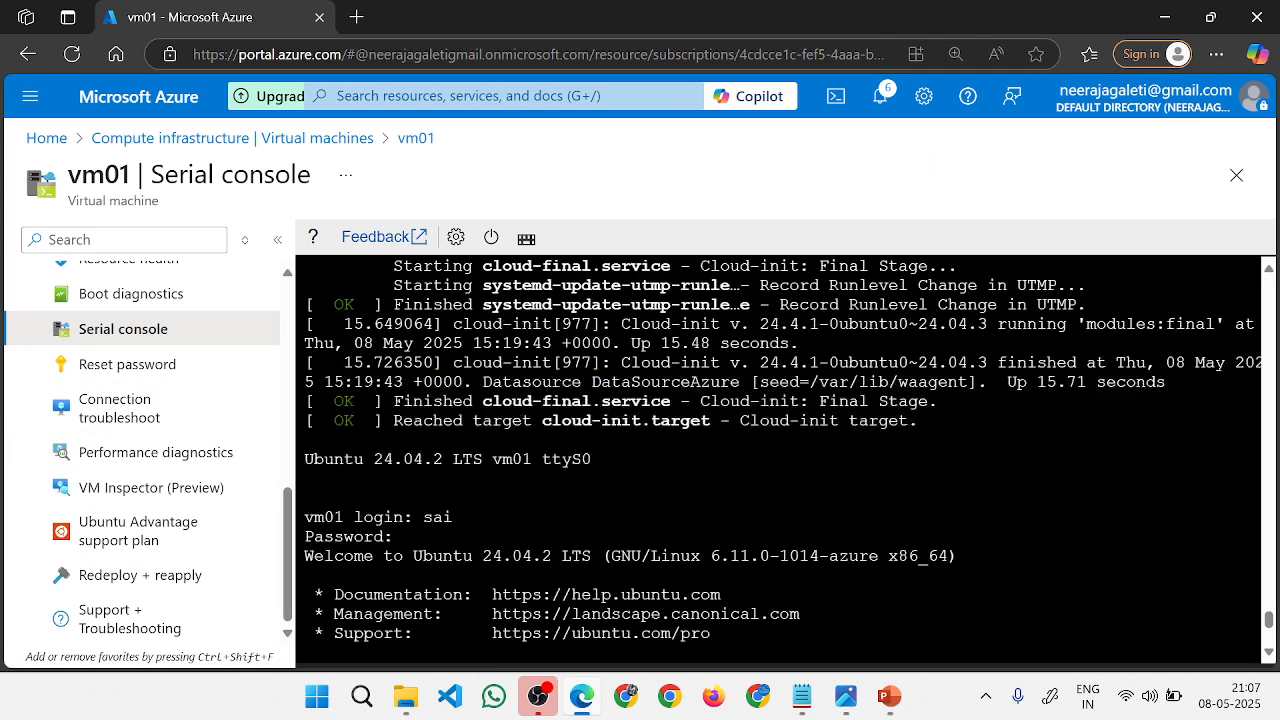
scroll(185, 488, "up", 5)
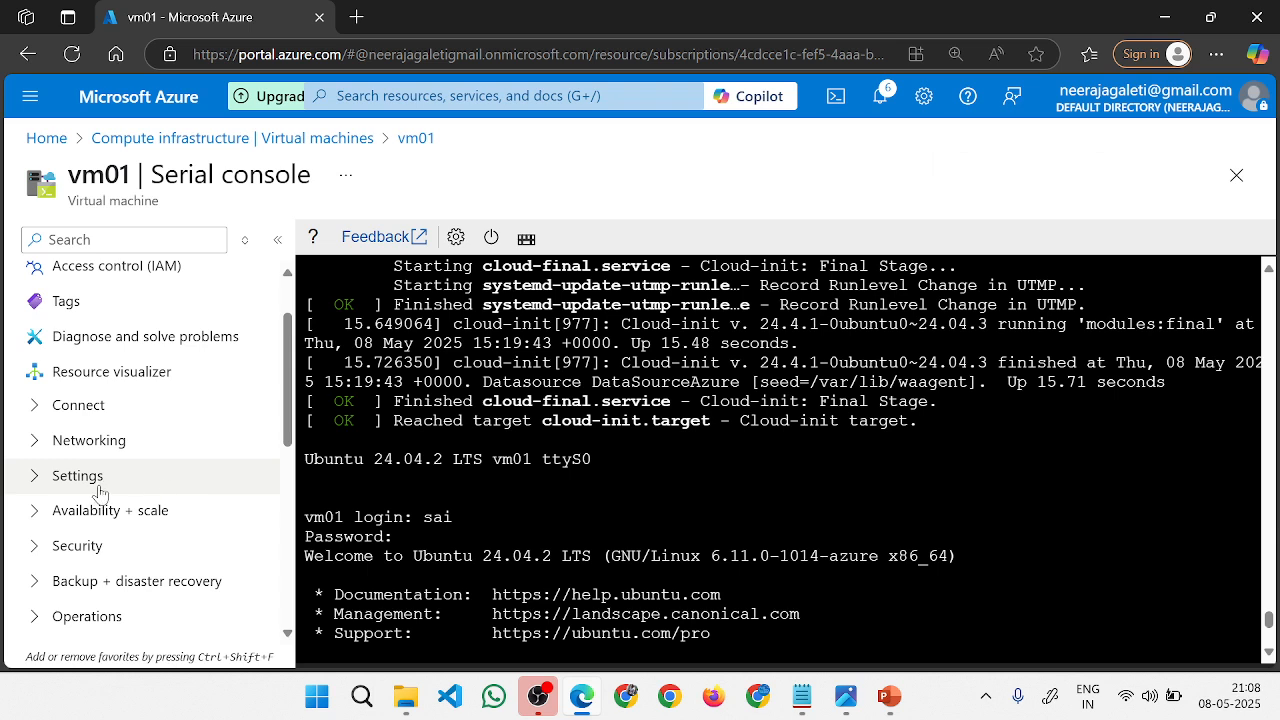
left_click(100, 445)
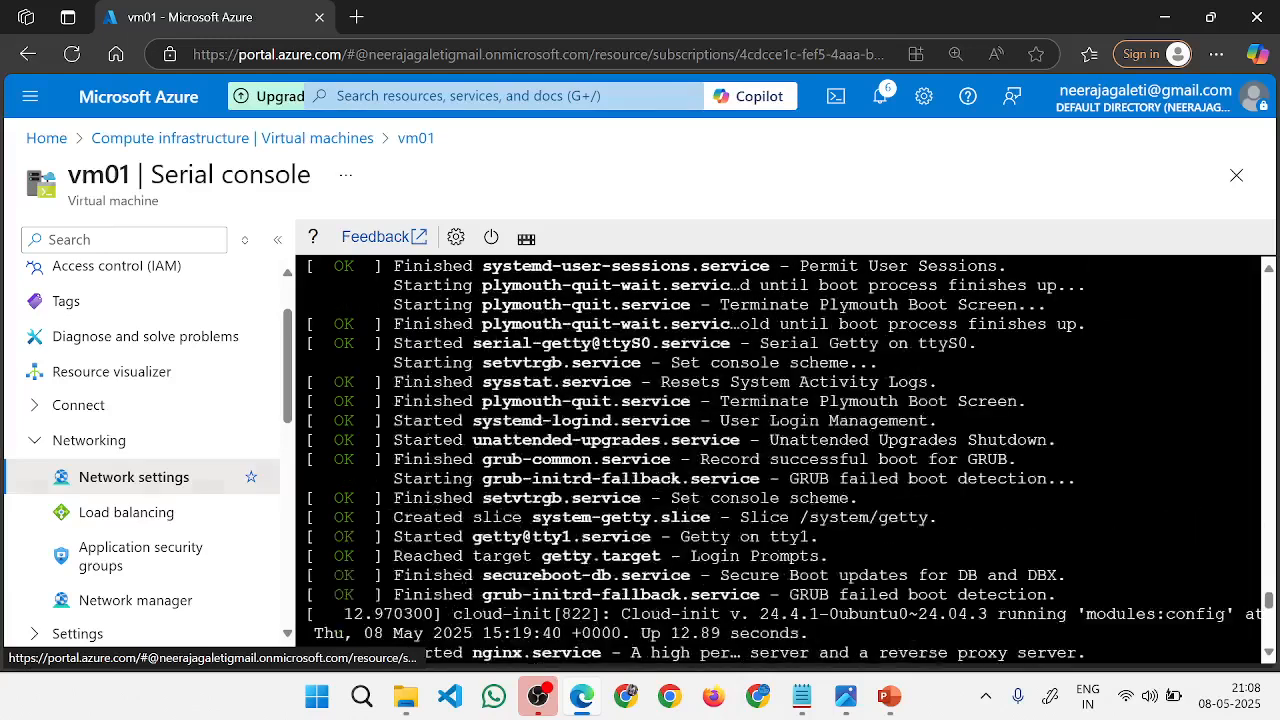
left_click(135, 478)
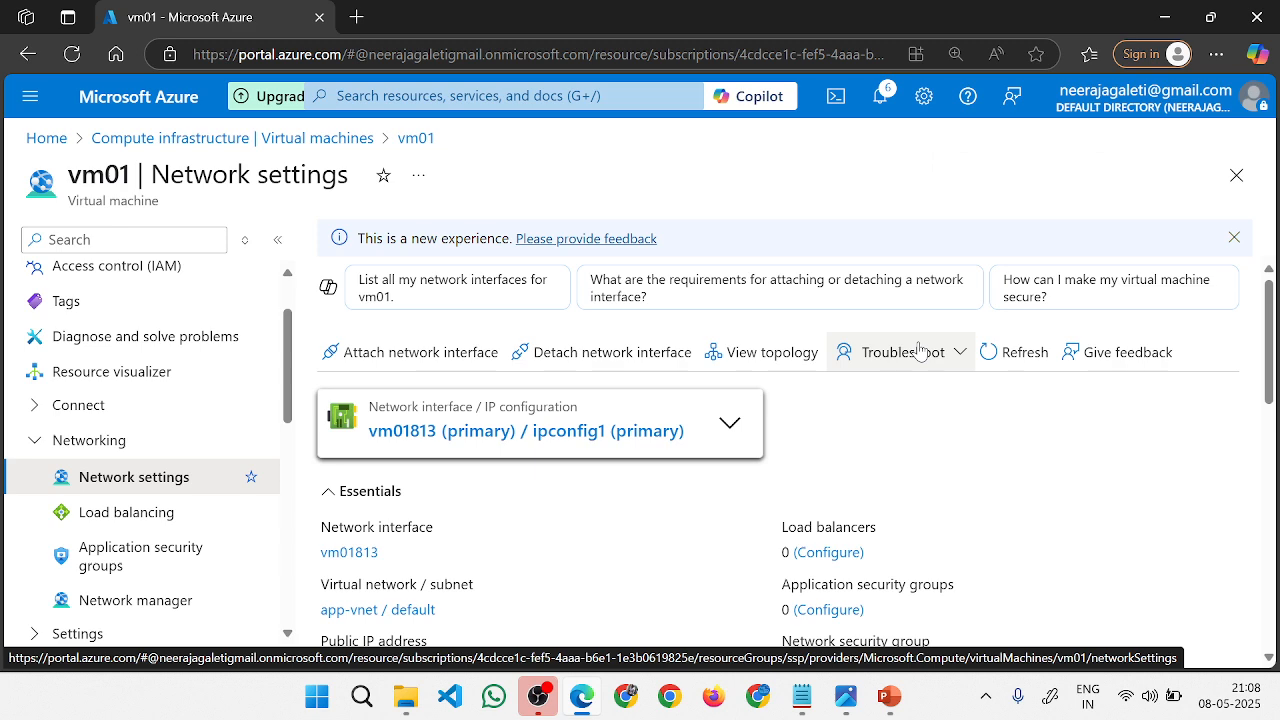
Open Canva's online whiteboard page in a new browser tab, create a blank whiteboard and close the landing page.
left_click(364, 17)
type("white")
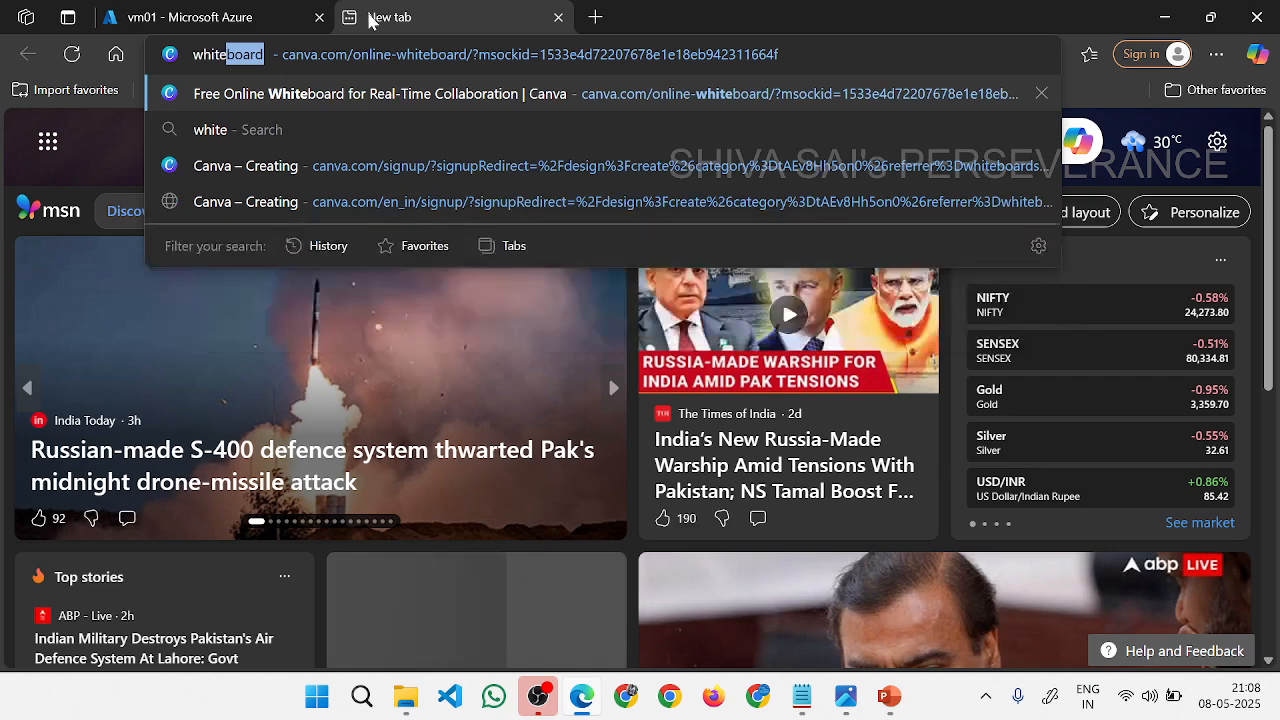
key("Return")
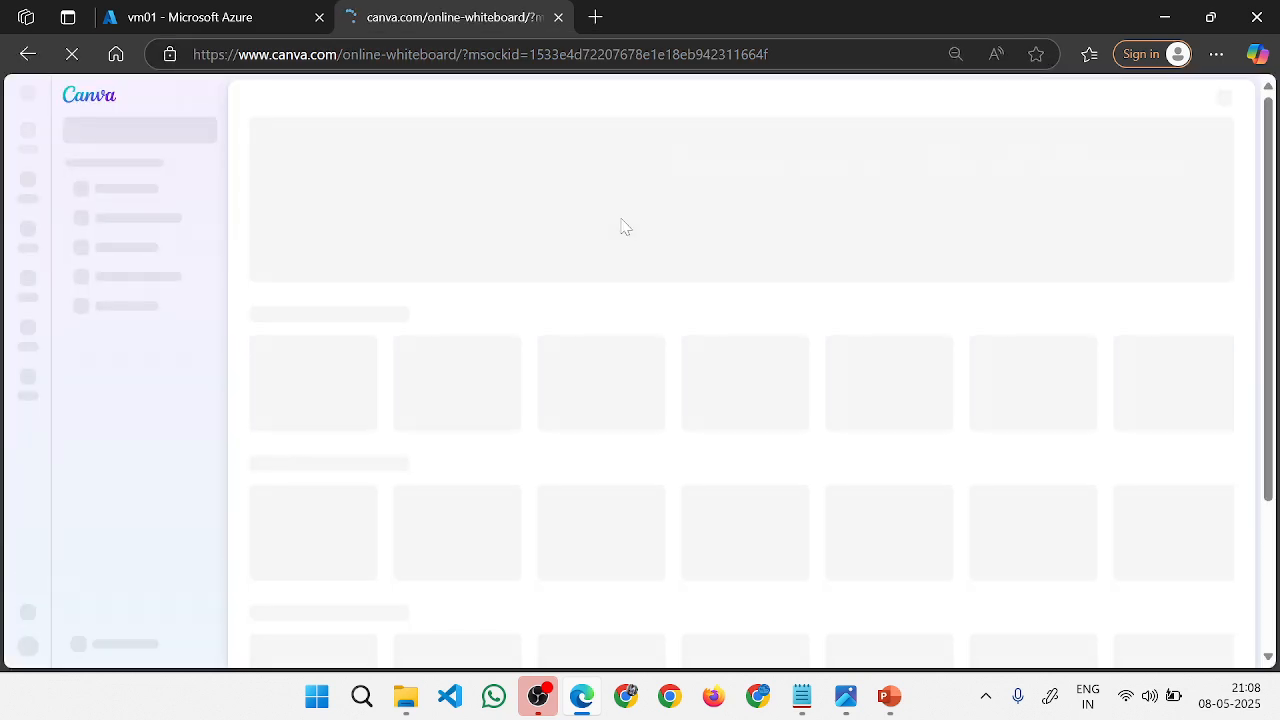
left_click(743, 300)
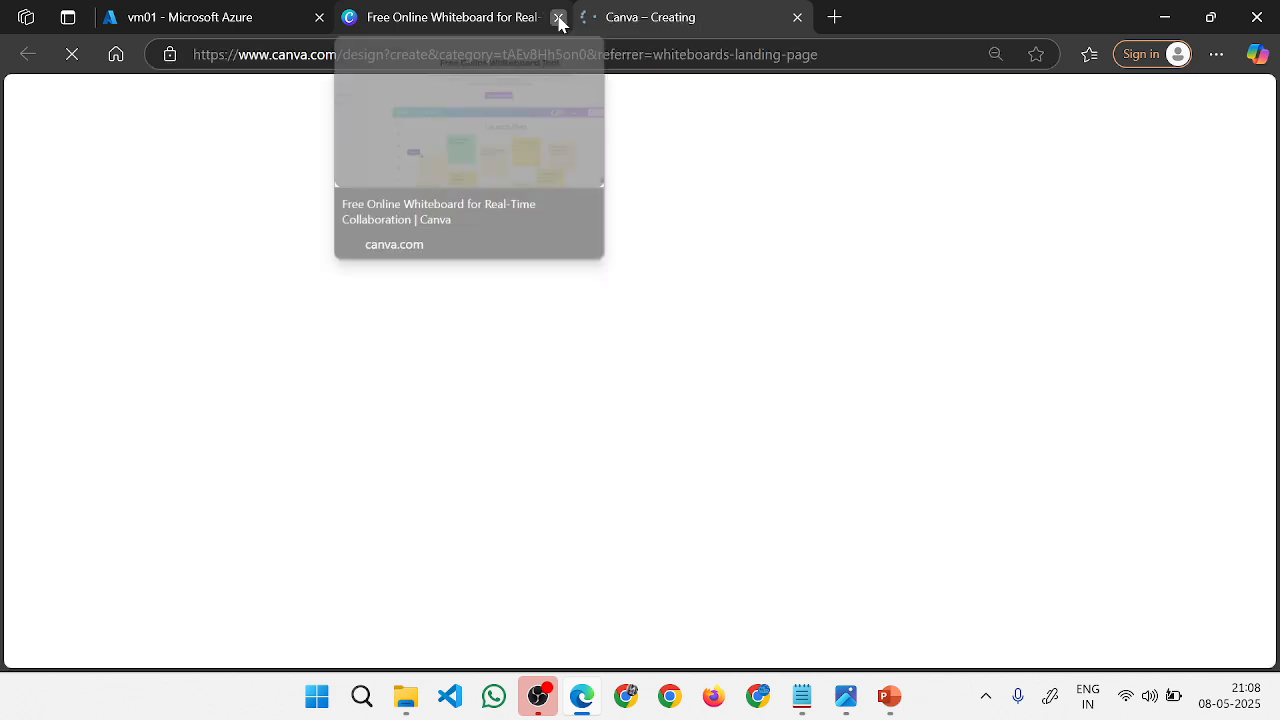
left_click(558, 18)
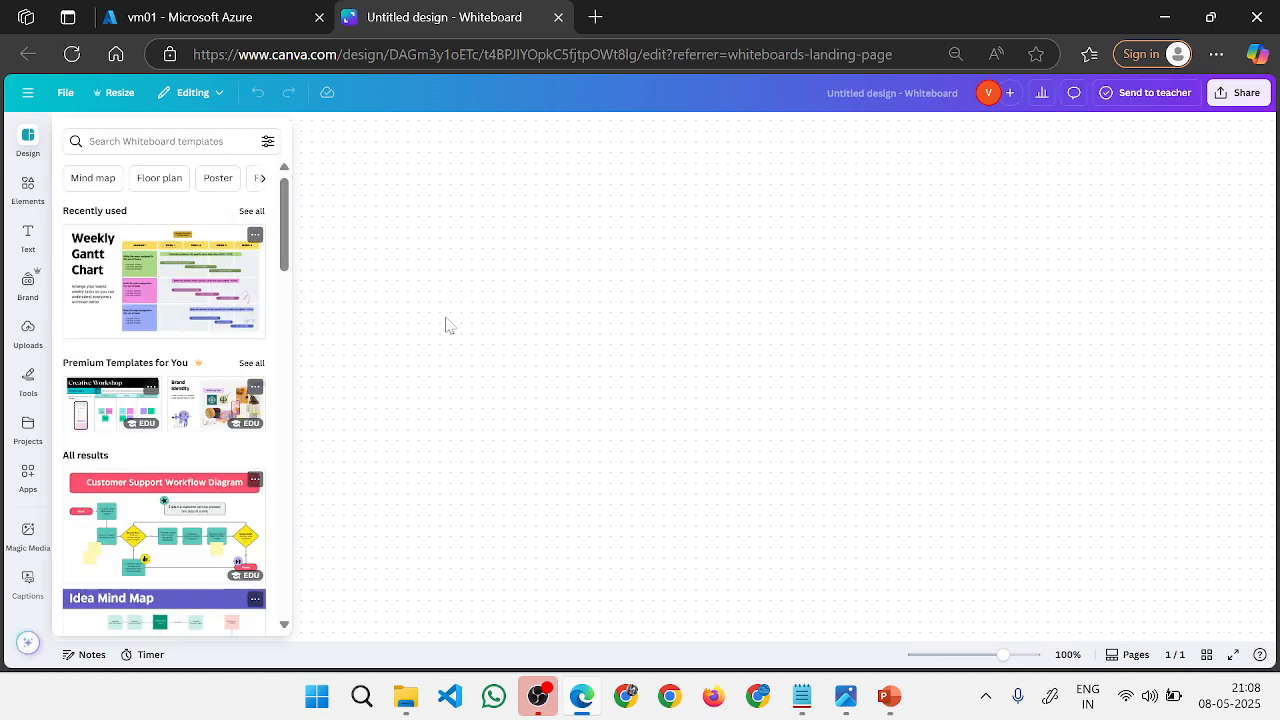
Sketch with the blue pen a box containing a smaller box, label it 80 and draw a curved arrow leading to it.
left_click(70, 313)
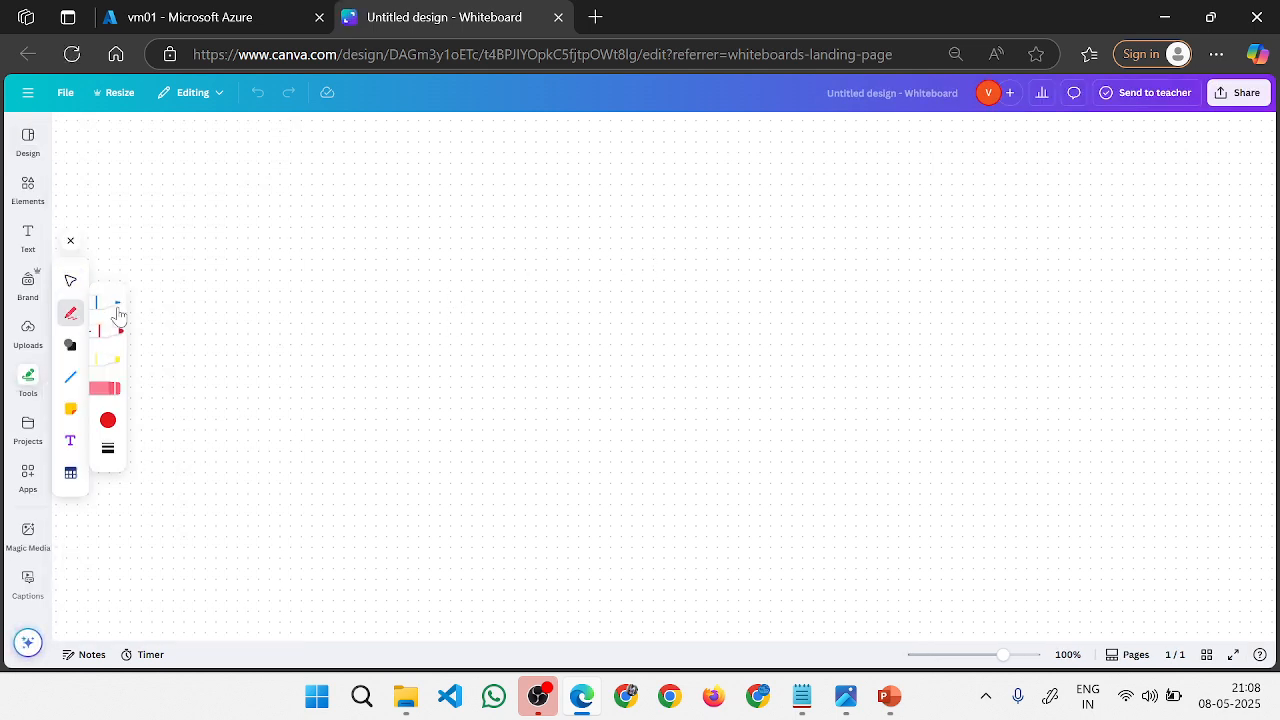
left_click(116, 305)
mouse_move(780, 277)
left_mouse_down()
mouse_move(876, 362)
mouse_move(737, 294)
mouse_move(829, 266)
left_mouse_up()
left_click(767, 327)
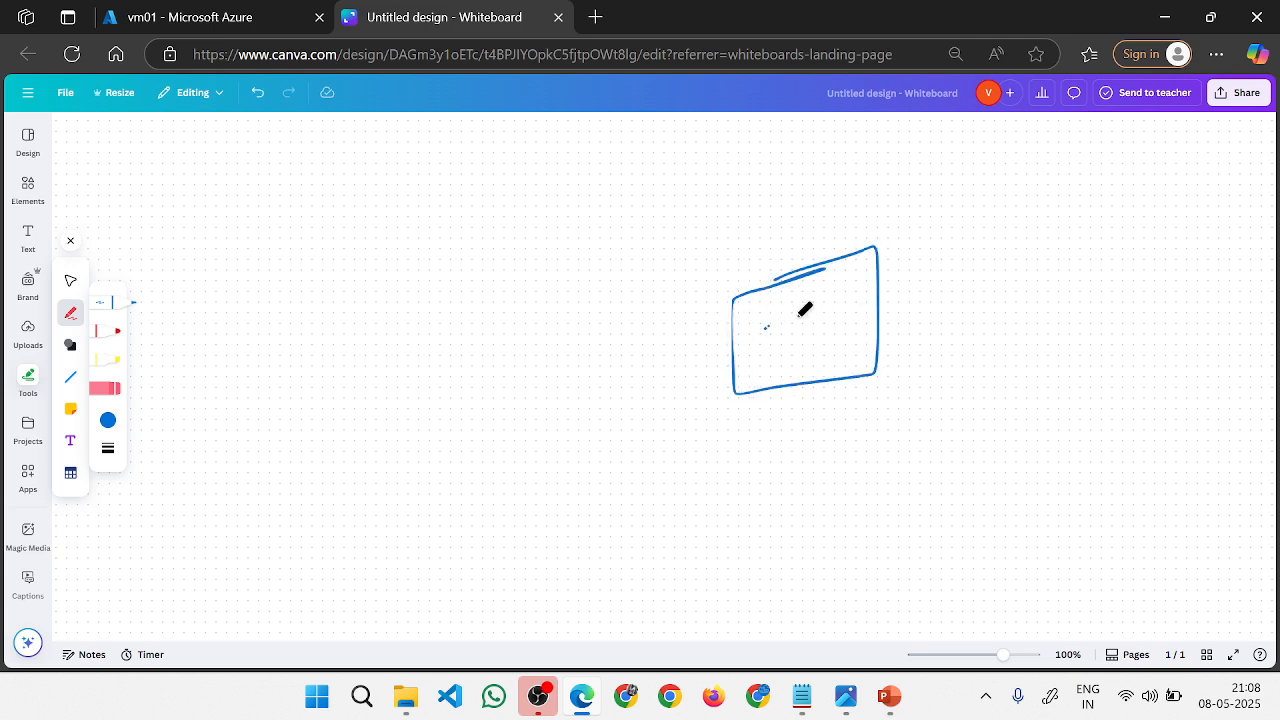
mouse_move(762, 332)
left_mouse_down()
mouse_move(838, 356)
mouse_move(757, 336)
mouse_move(795, 321)
mouse_move(757, 266)
mouse_move(775, 298)
mouse_move(789, 251)
mouse_move(793, 280)
mouse_move(806, 251)
mouse_move(786, 251)
left_mouse_up()
mouse_move(394, 313)
left_mouse_down()
mouse_move(537, 238)
mouse_move(760, 242)
mouse_move(714, 269)
left_mouse_up()
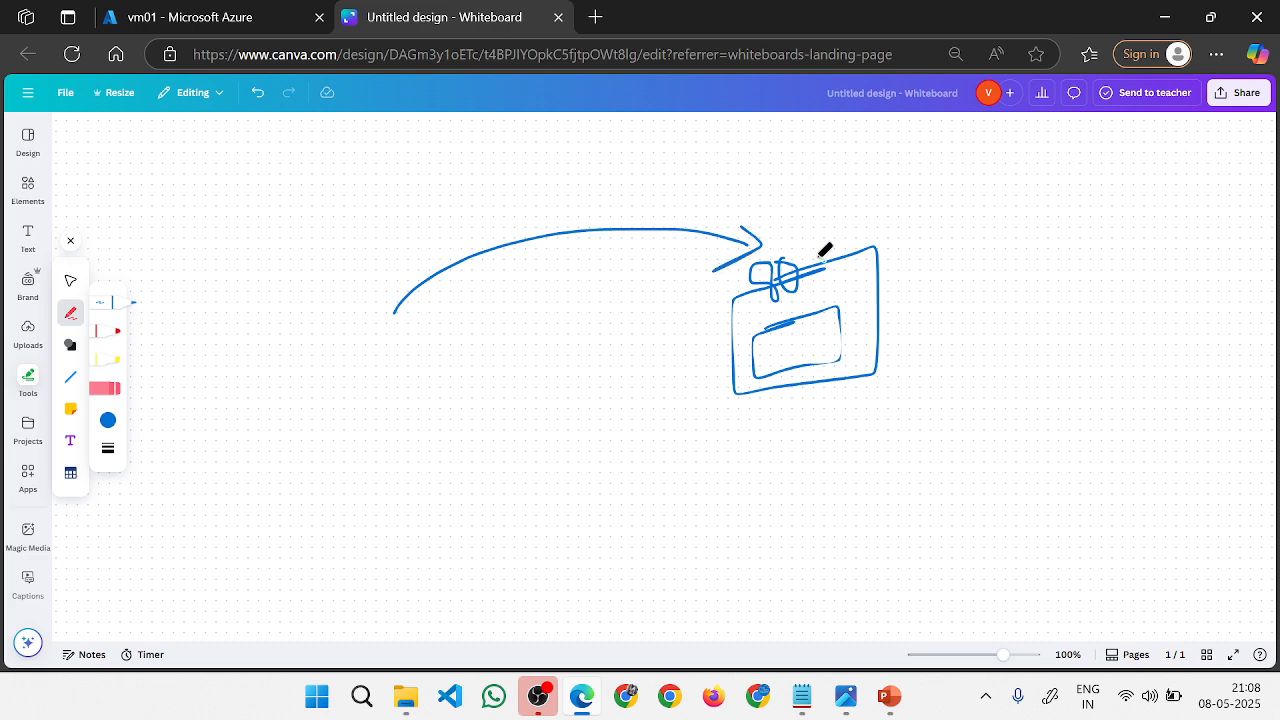
left_click_drag(803, 252, 880, 178)
Return to vm01's network settings in the Azure portal and examine the port of the AllowAnyCustom80Inbound rule.
left_click(205, 20)
scroll(594, 573, "down", 10)
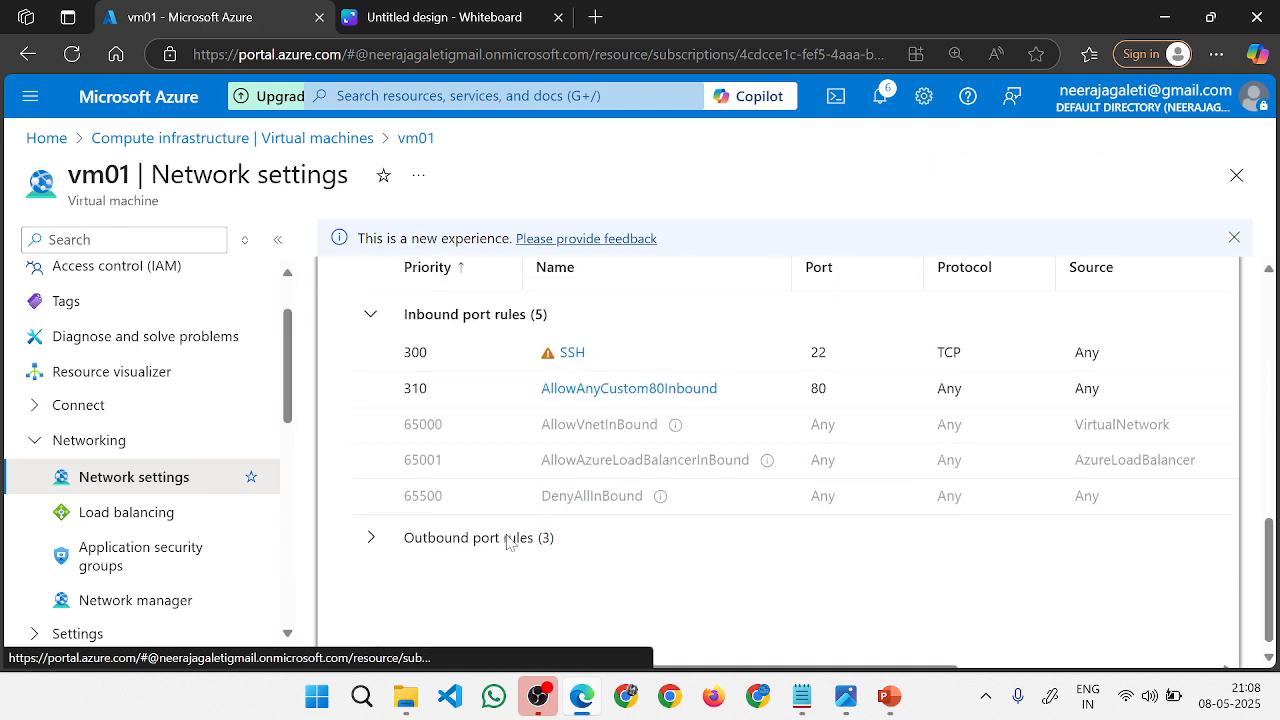
double_click(818, 379)
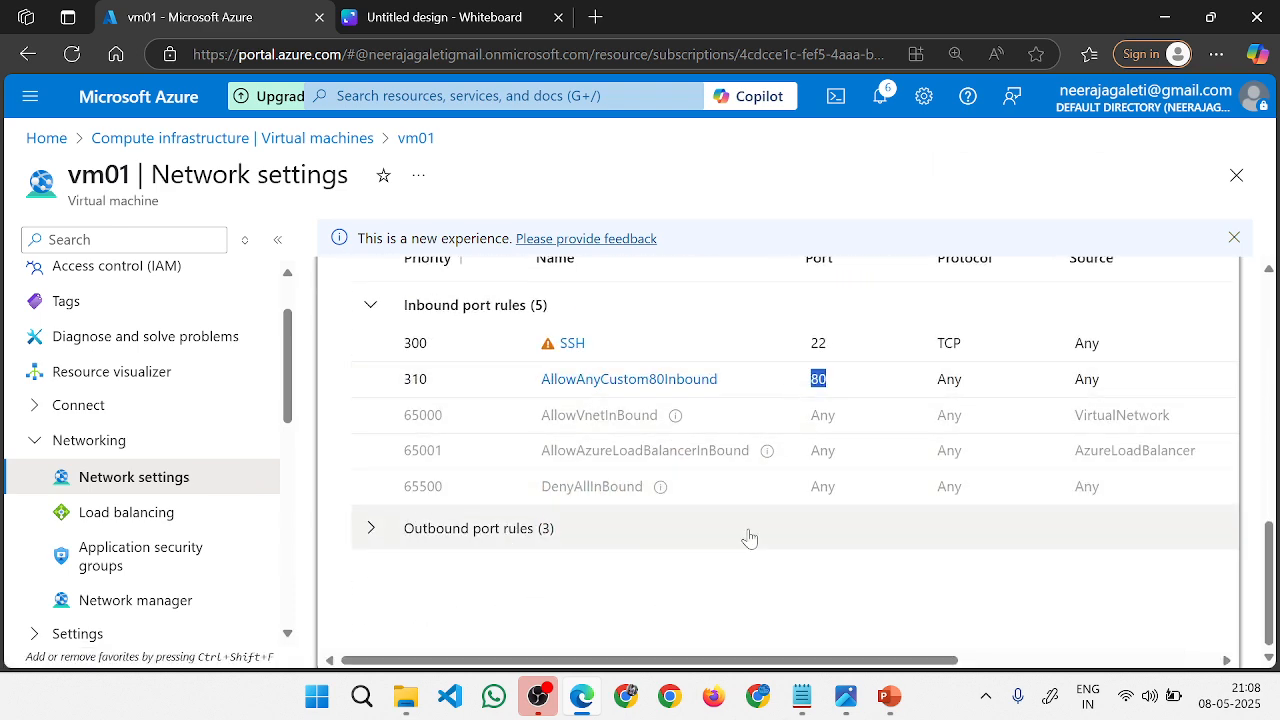
Start a new inbound port rule for vm01-nsg and set its destination port range to 80.
scroll(749, 534, "up", 2)
left_click(1124, 338)
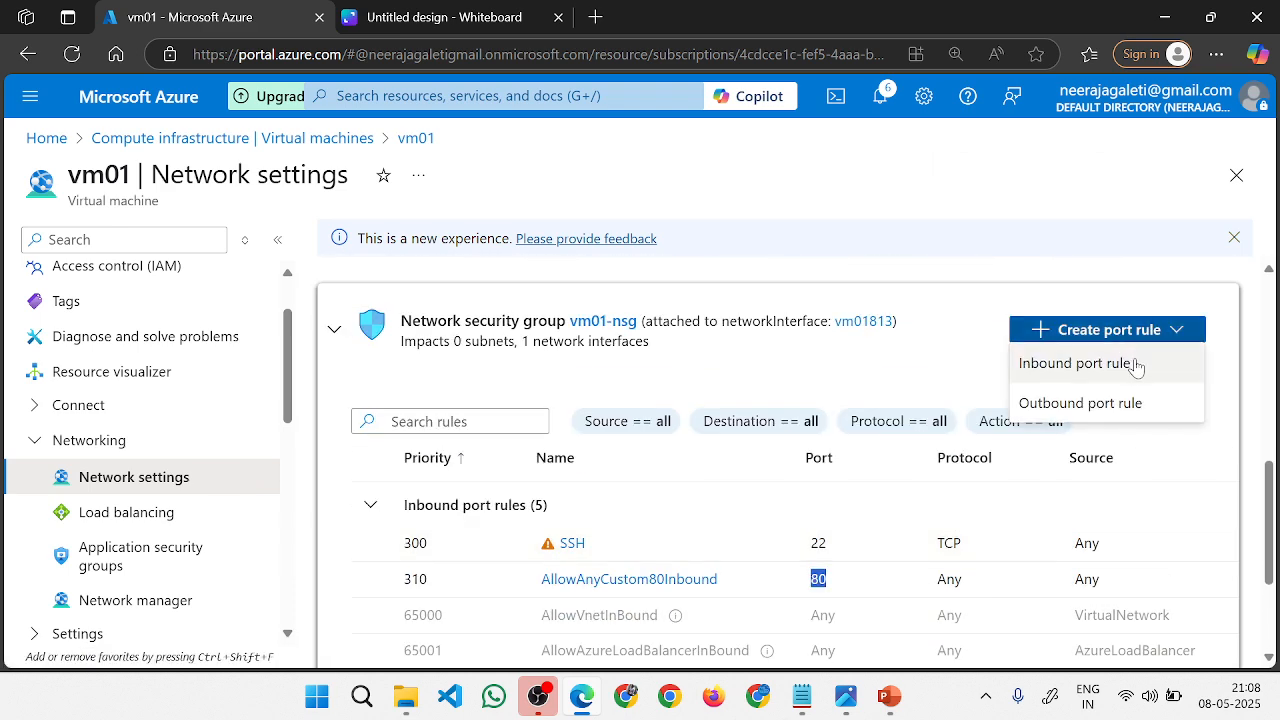
left_click(1135, 366)
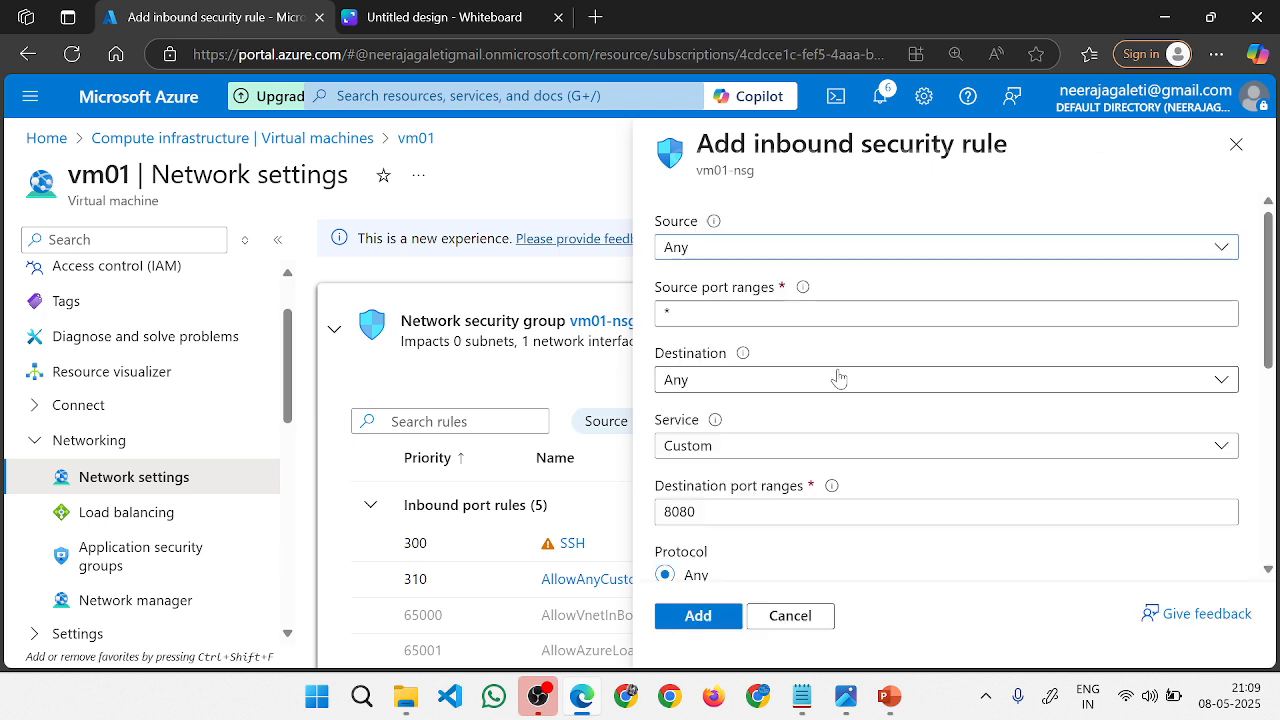
scroll(700, 400, "down", 1)
left_click(733, 418)
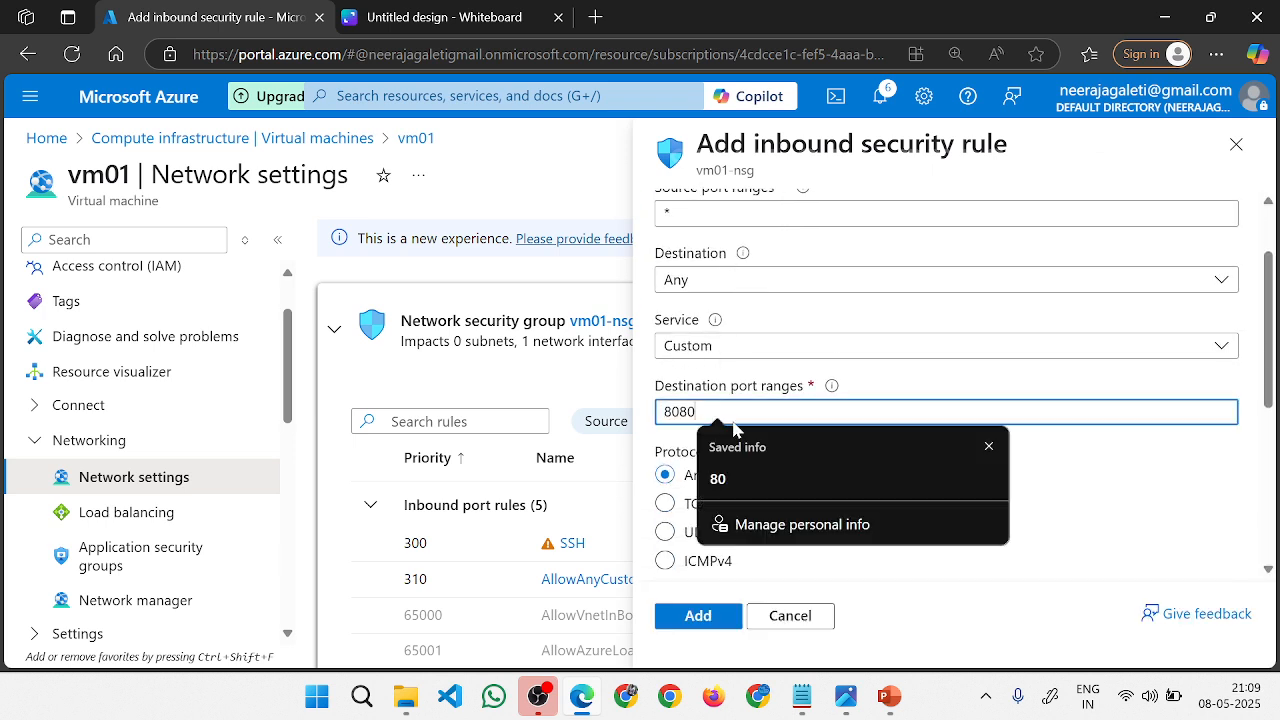
key("BackSpace")
key("BackSpace")
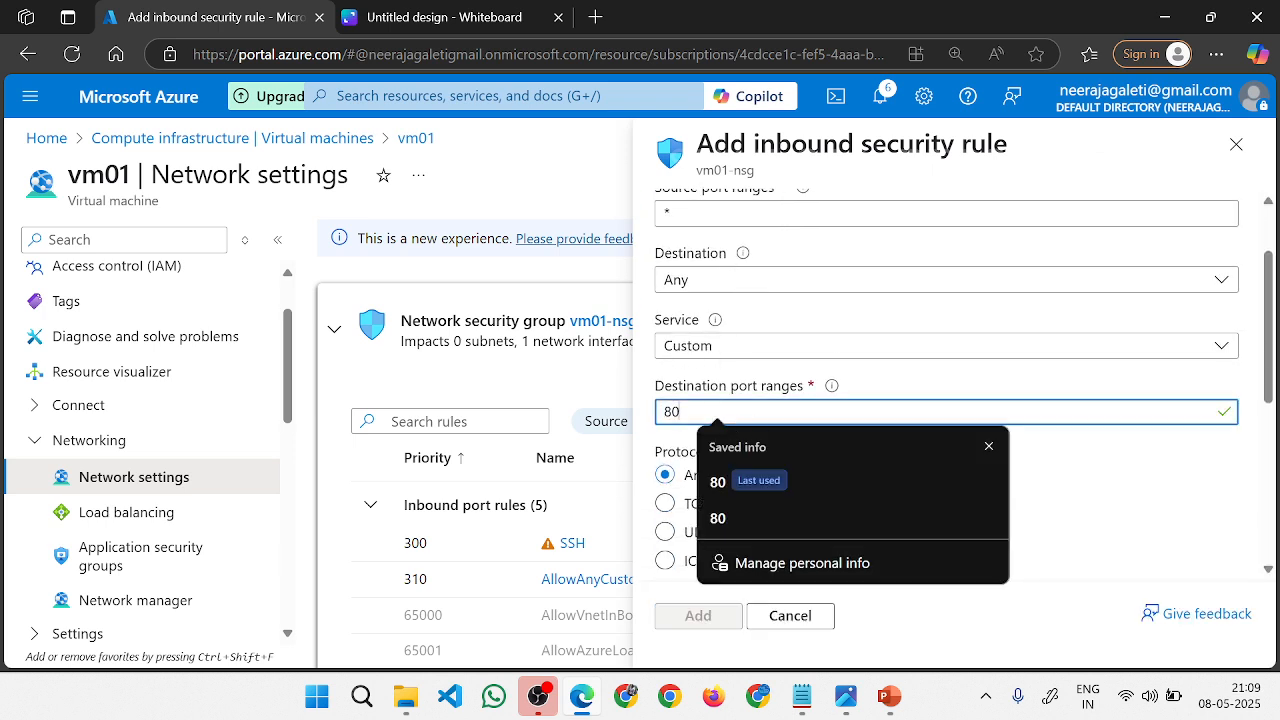
left_click(1066, 482)
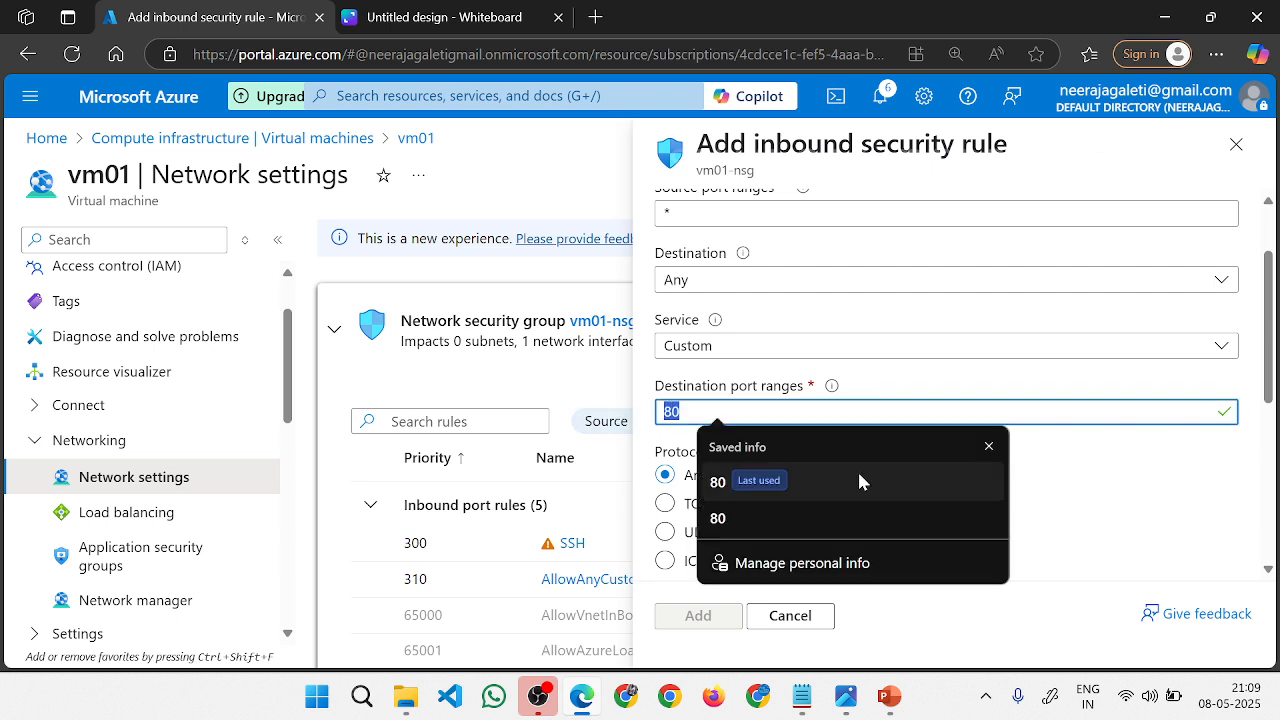
left_click(1072, 482)
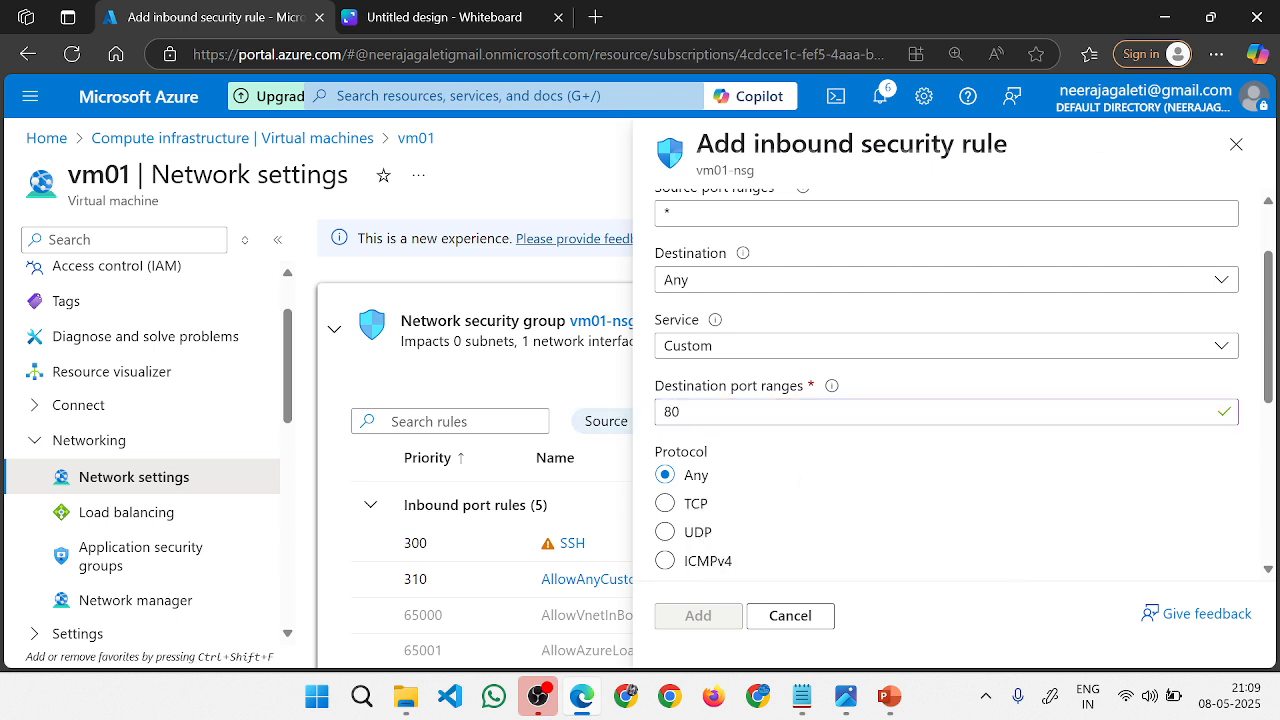
double_click(668, 411)
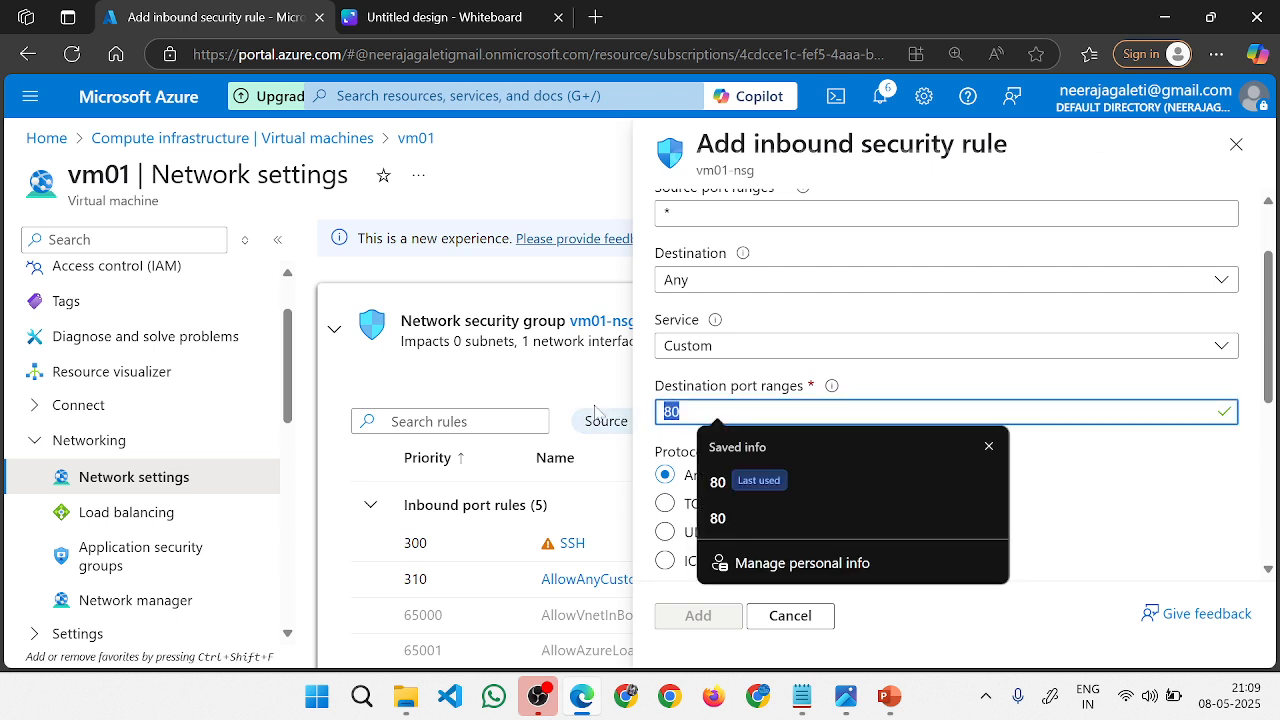
left_click(1131, 497)
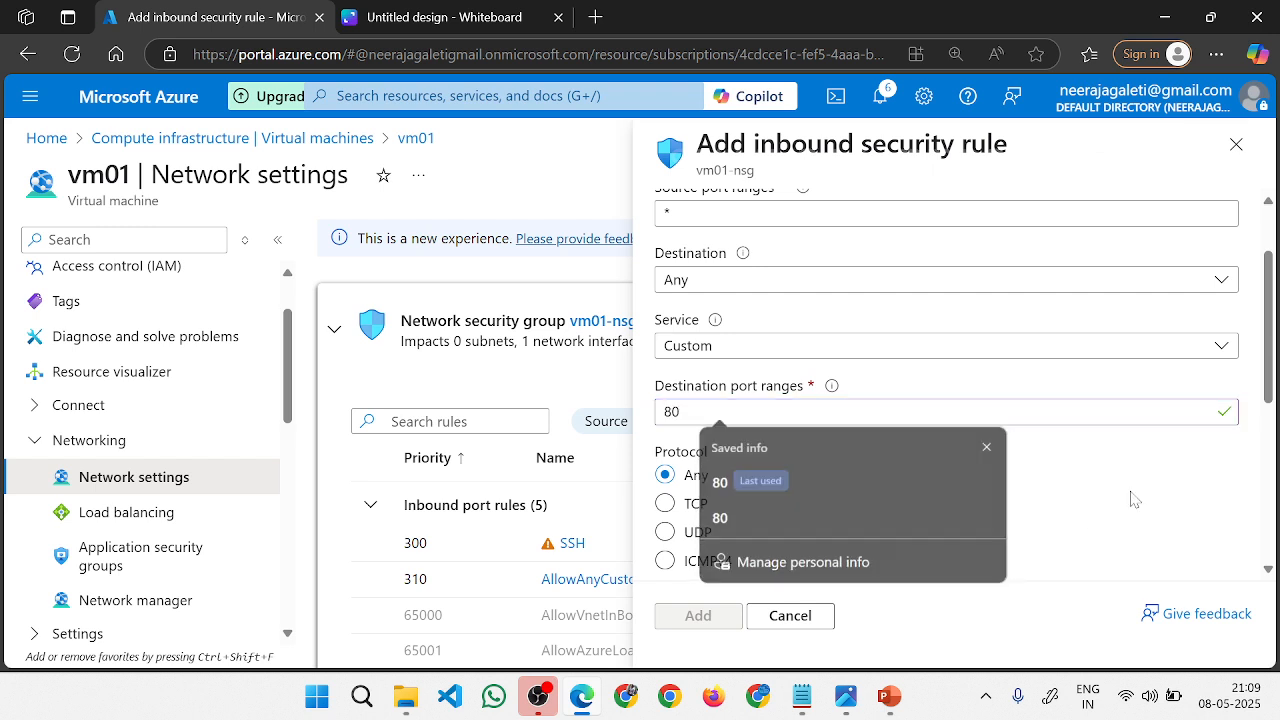
Check the remaining settings of the new inbound security rule and close the form without adding the rule.
scroll(716, 545, "down", 3)
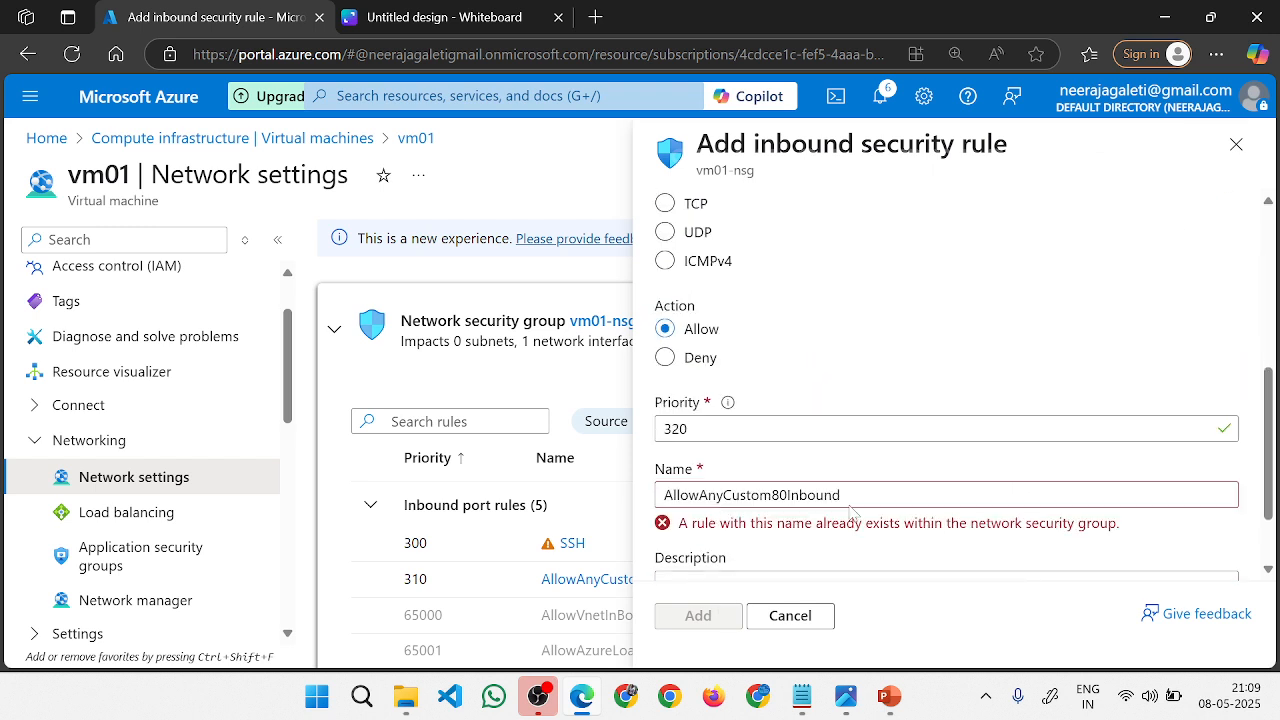
left_click(1229, 149)
left_click(737, 165)
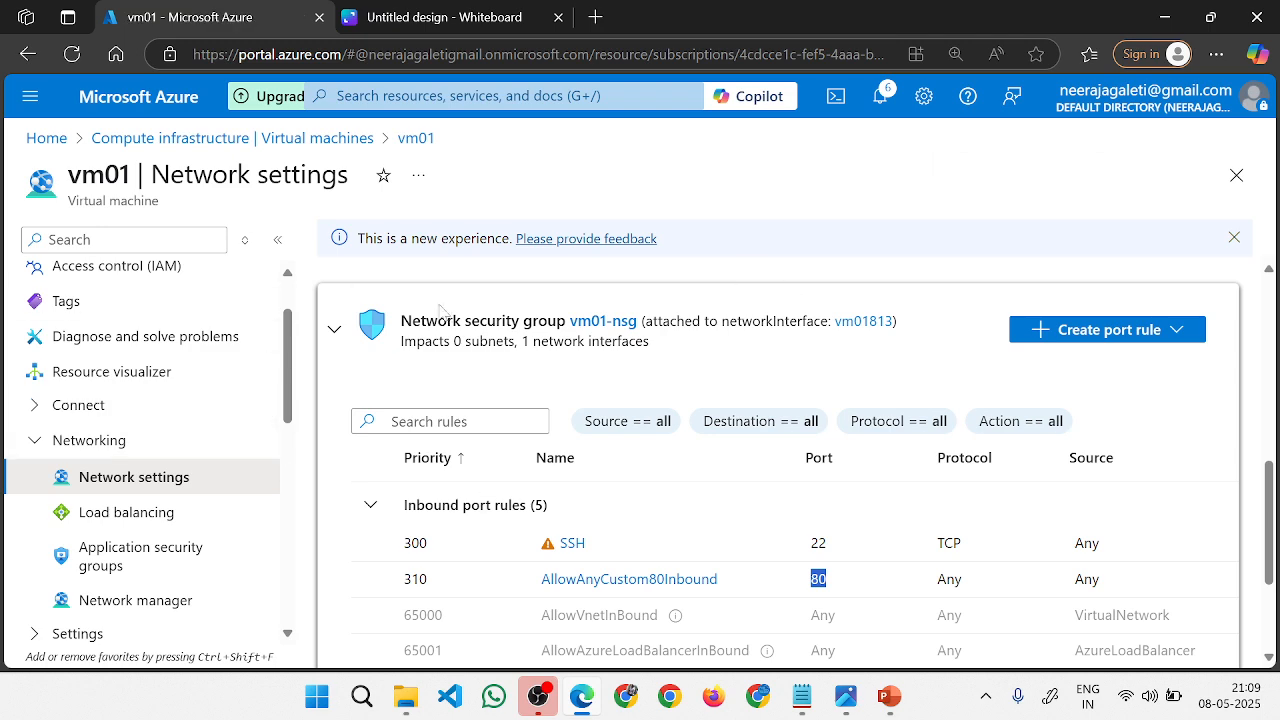
Open vm01's overview and copy its public IP address.
scroll(190, 410, "up", 2)
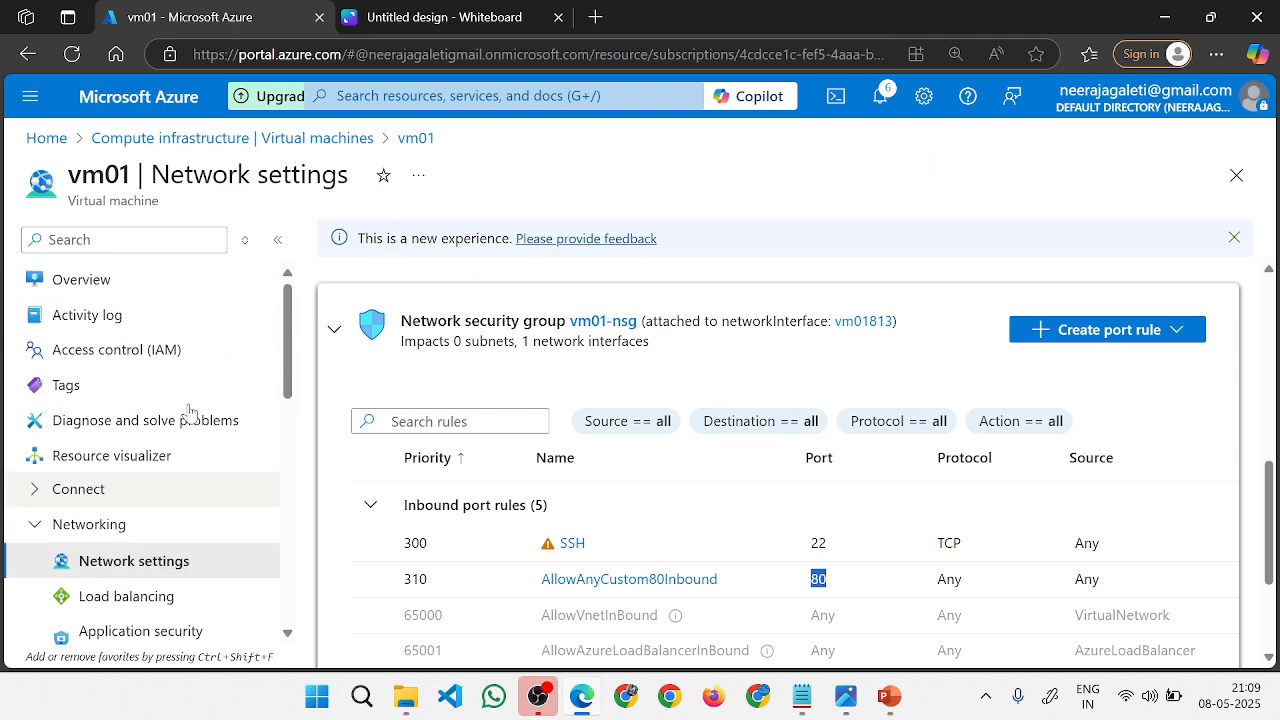
left_click(115, 283)
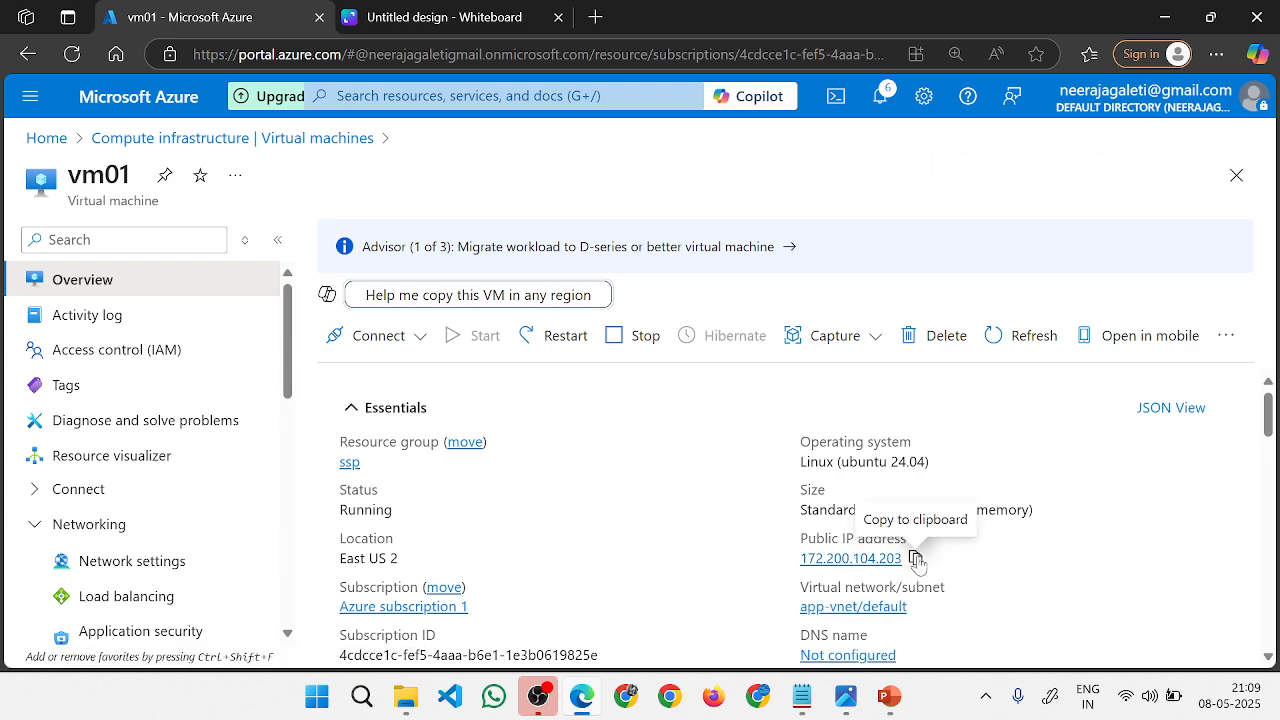
left_click(916, 558)
Load 172.200.104.203:80 in a new browser tab and examine the first line of the served page.
left_click(595, 17)
type("172.200.104.203")
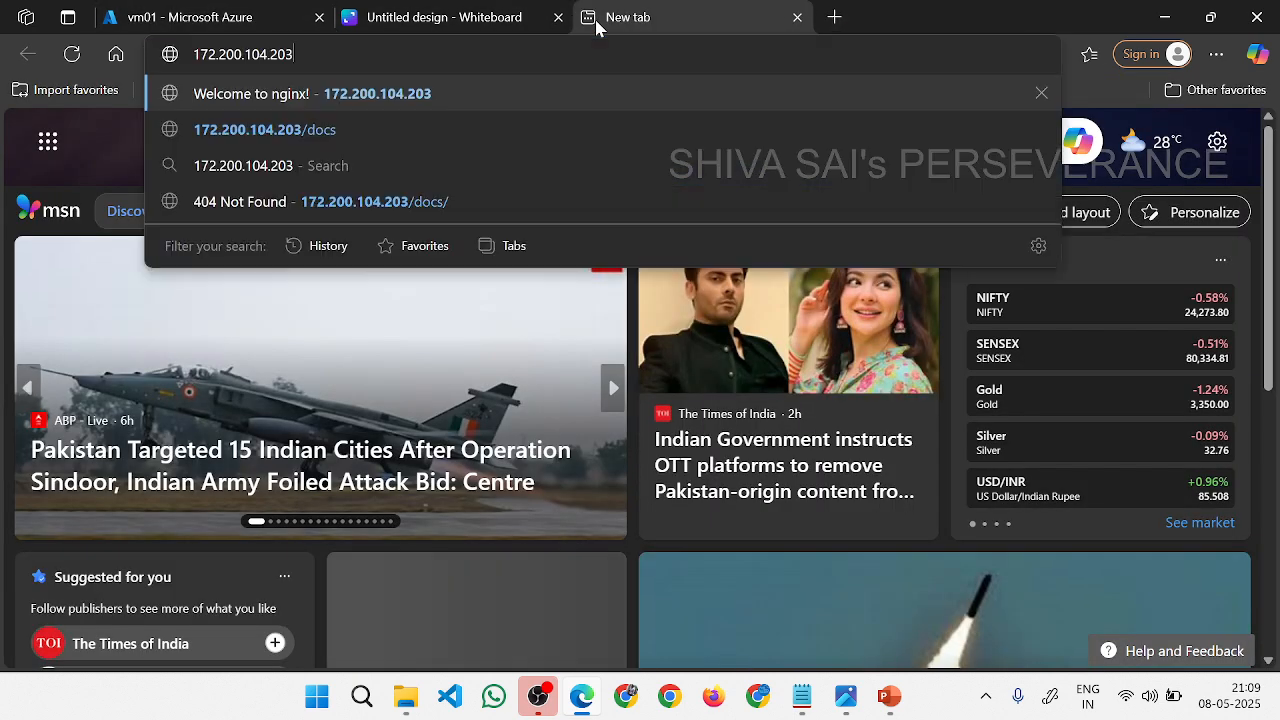
type(":80")
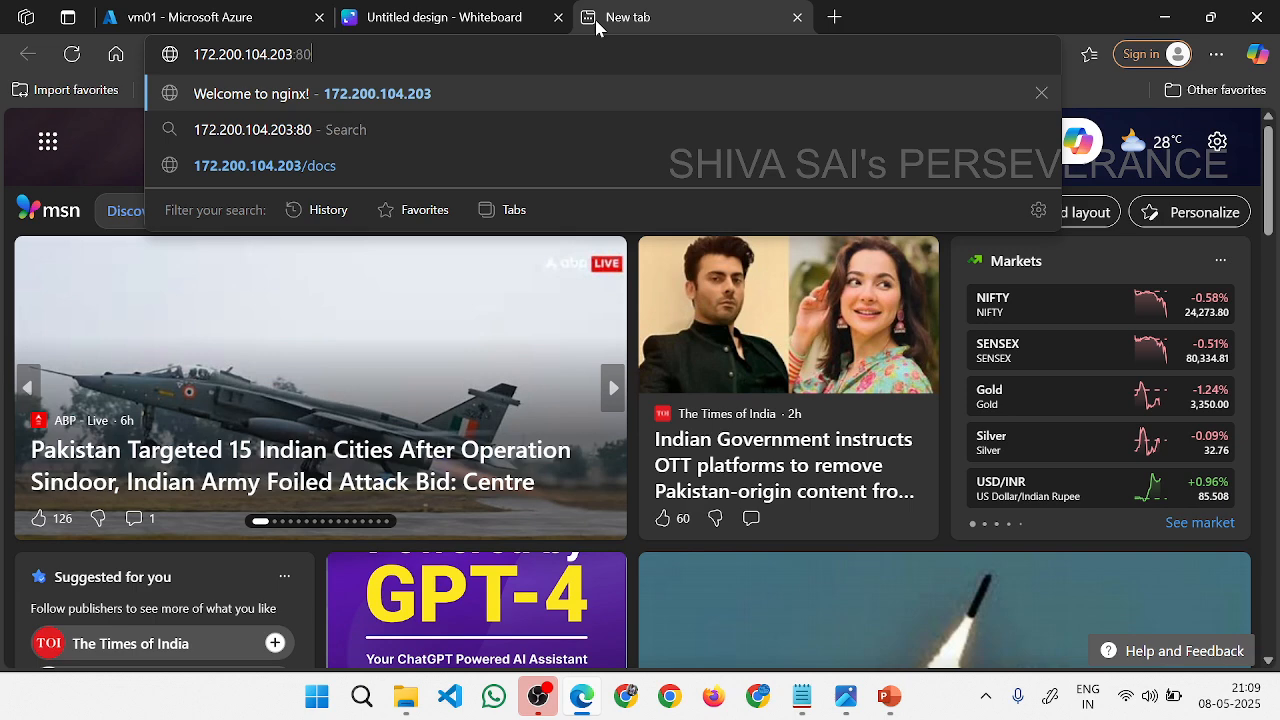
key("BackSpace")
key("BackSpace")
key("BackSpace")
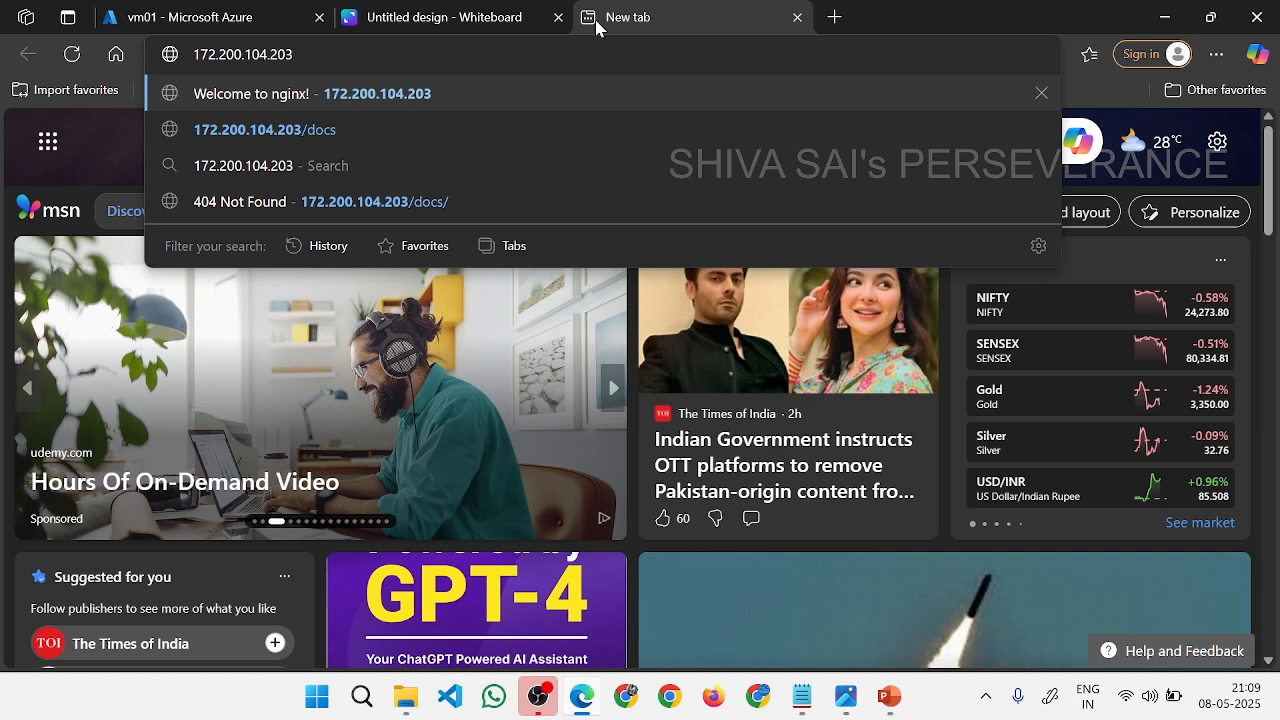
type(":80")
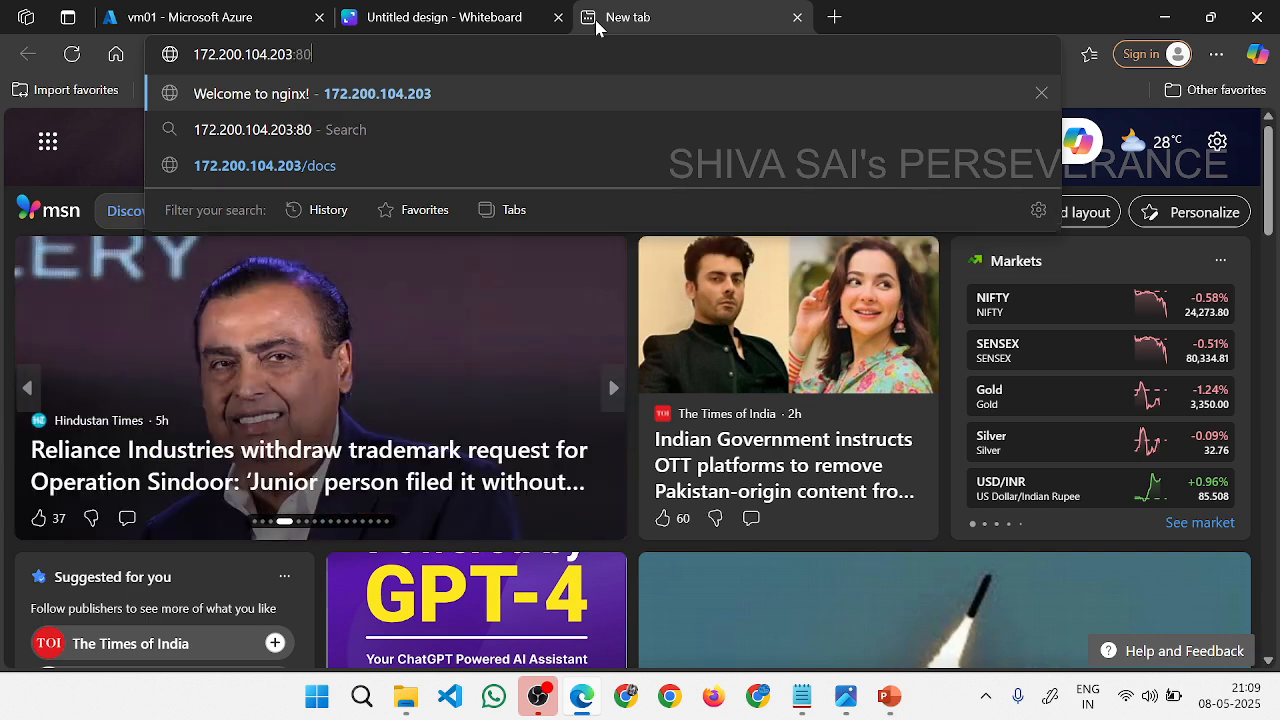
key("Return")
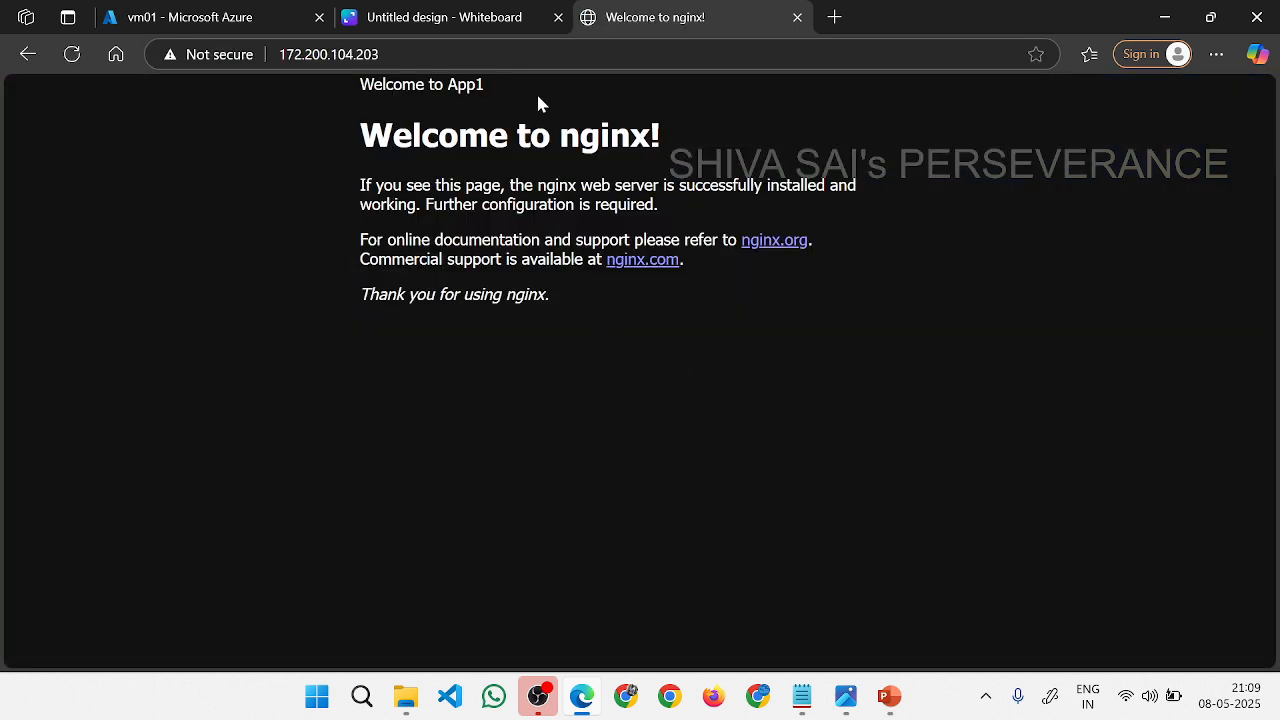
left_click_drag(536, 91, 338, 81)
left_click(400, 114)
Request the /docs path on 172.200.104.203 and examine the response.
left_click(330, 54)
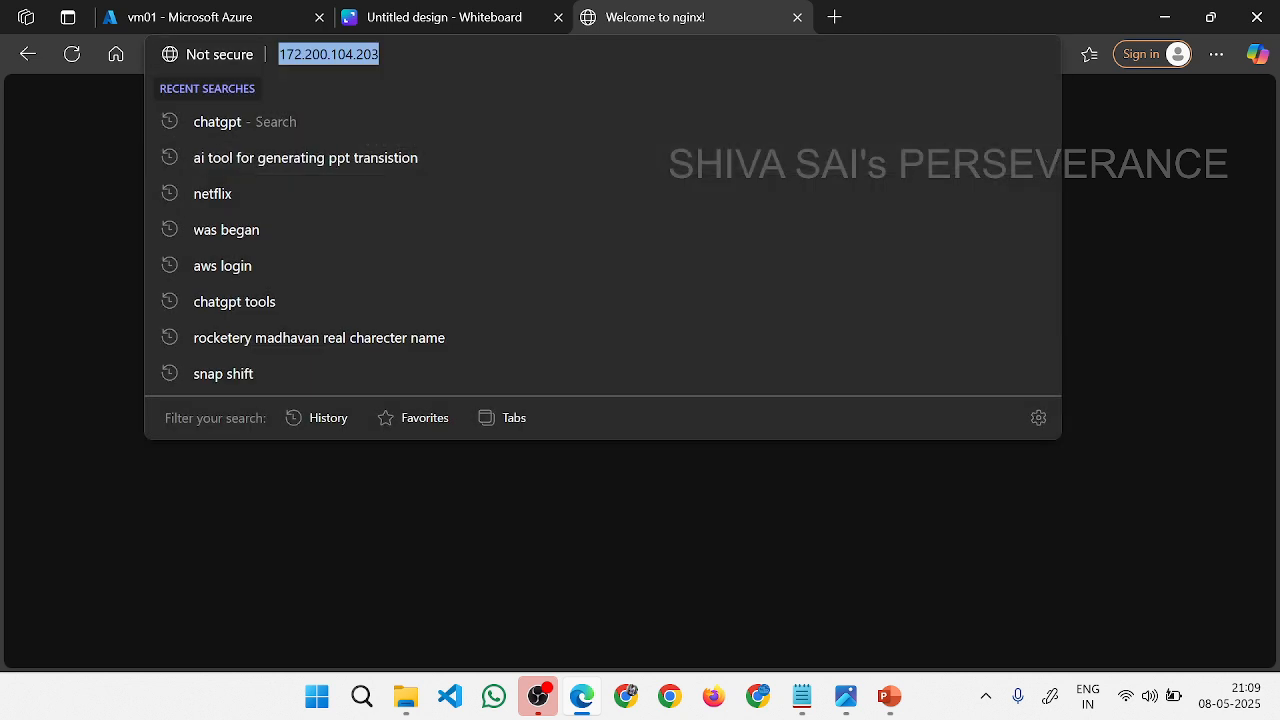
left_click(379, 54)
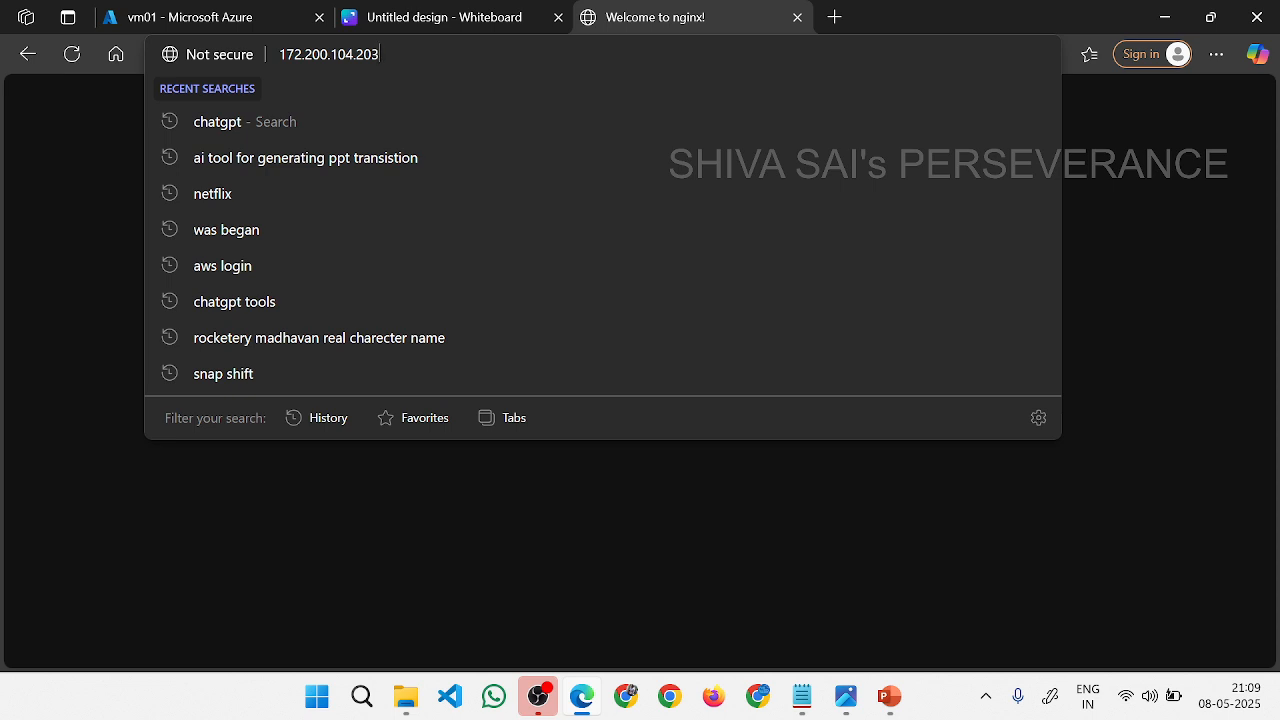
type("/docs")
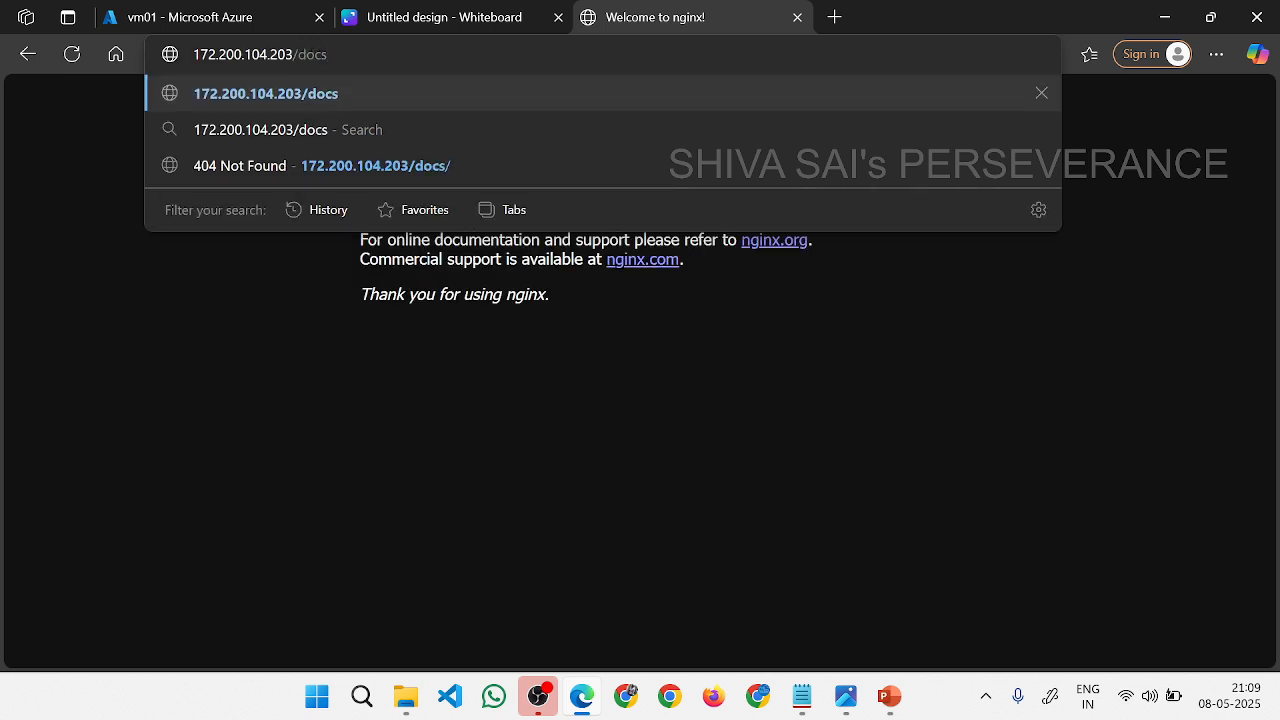
key("Return")
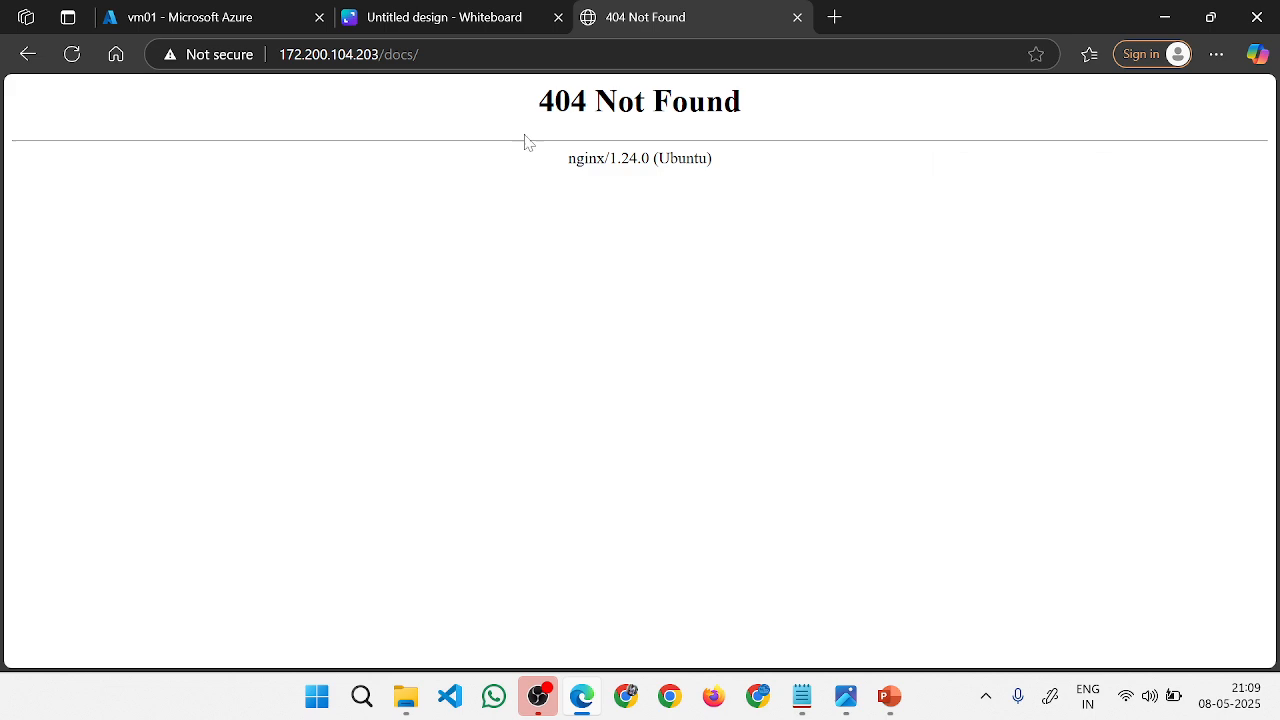
left_click_drag(914, 334, 469, 108)
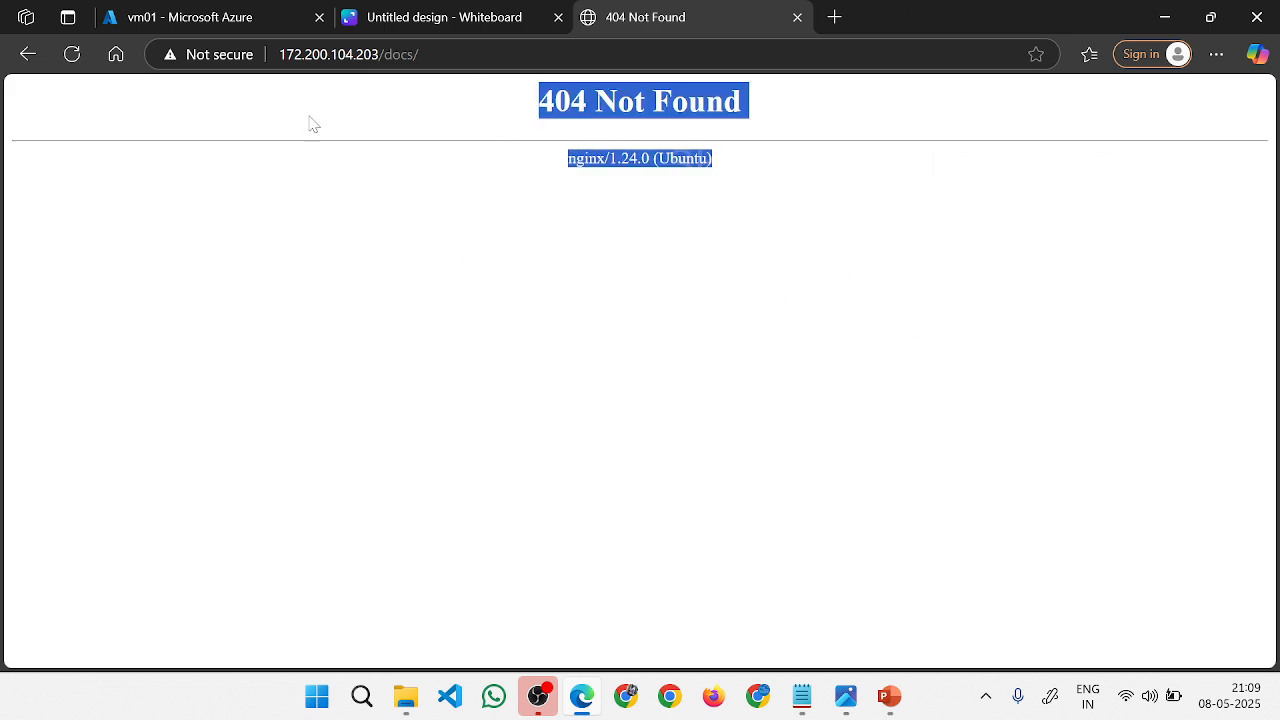
Return to vm01 in the Azure portal and open its Serial console.
left_click(238, 20)
scroll(145, 500, "down", 1)
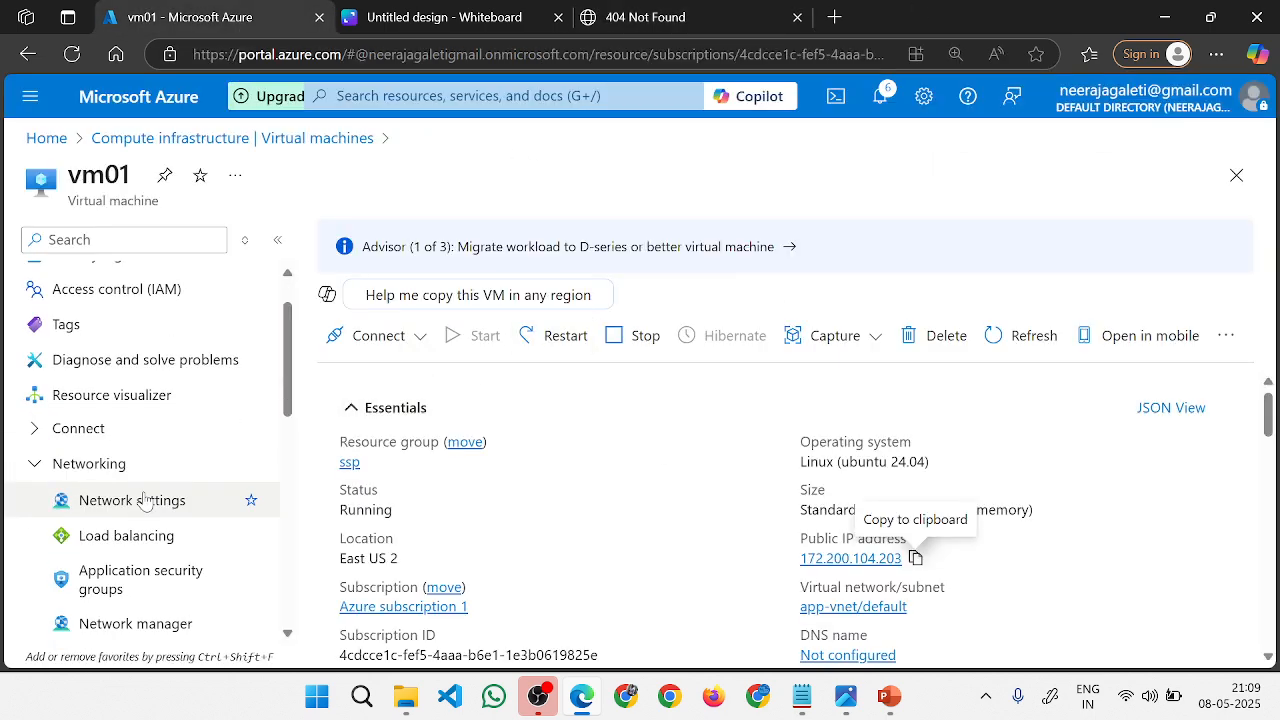
scroll(145, 500, "down", 5)
left_click(183, 333)
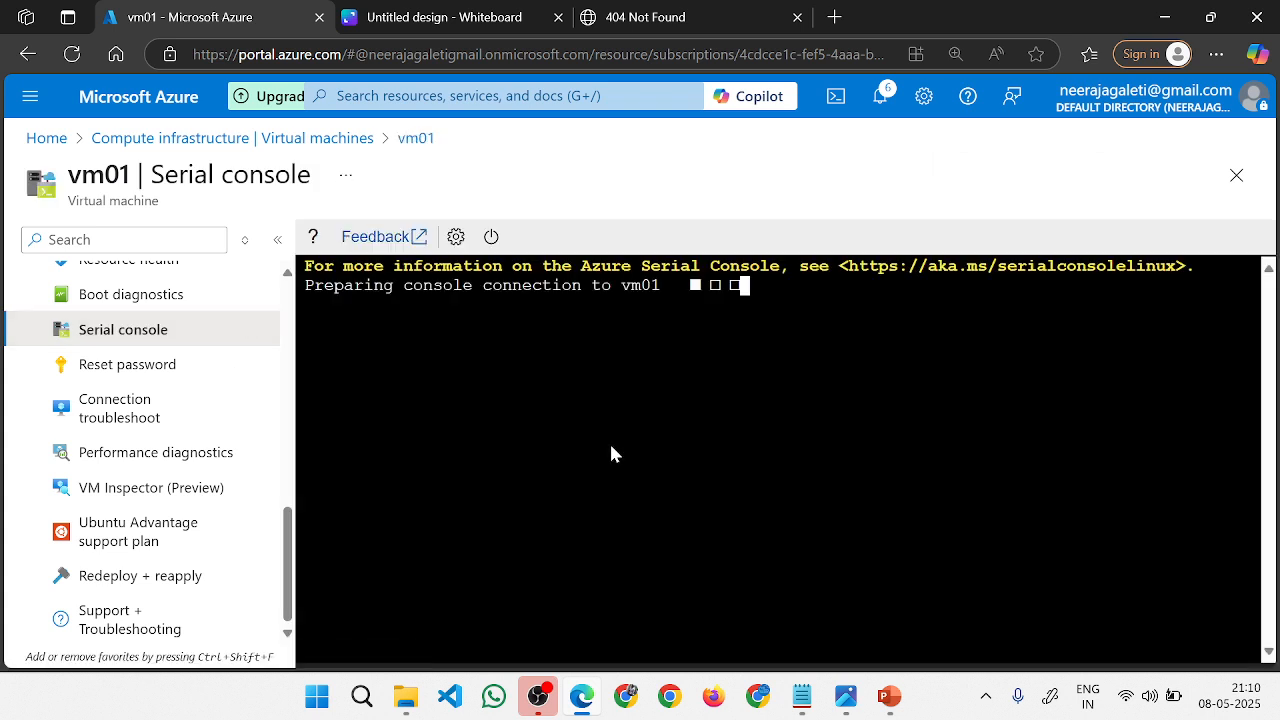
Switch to the Prepare ENV note in Notepad, then compare vm01's planned /docs path with the address requested in the browser.
mouse_move(802, 696)
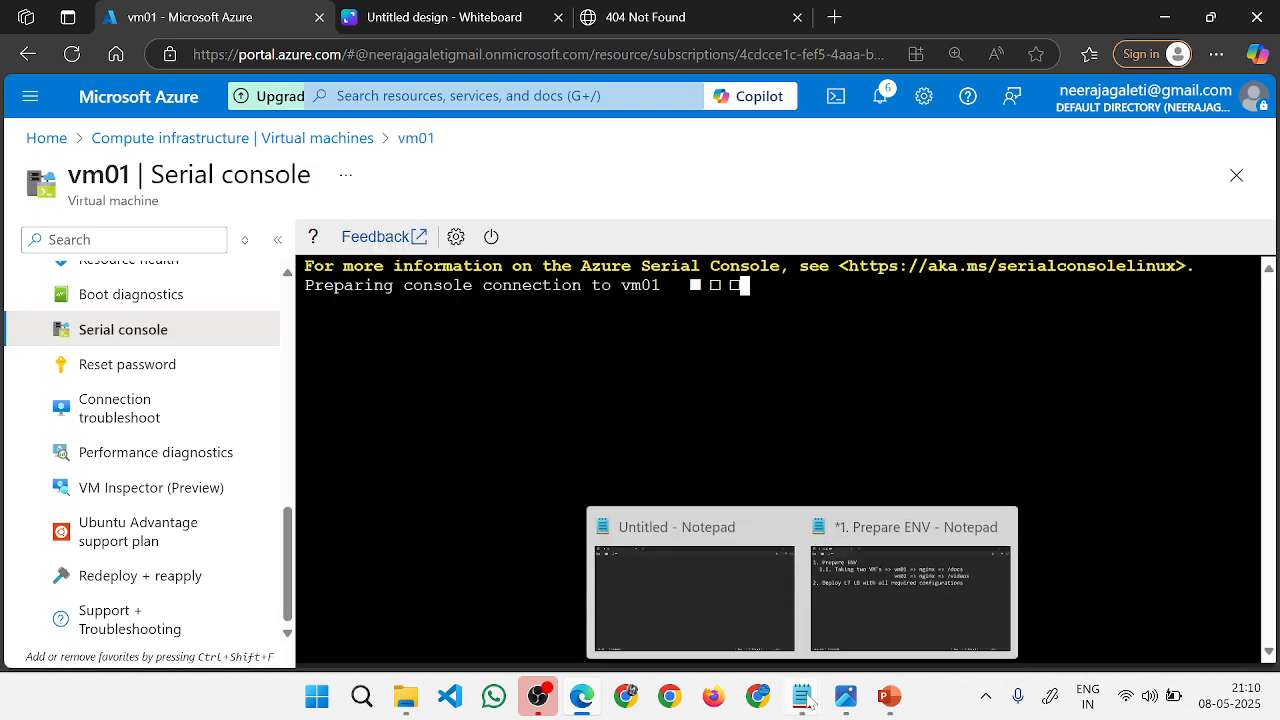
left_click(890, 578)
key("ctrl+shift+Left")
key("ctrl+shift+Left")
key("ctrl+shift+Left")
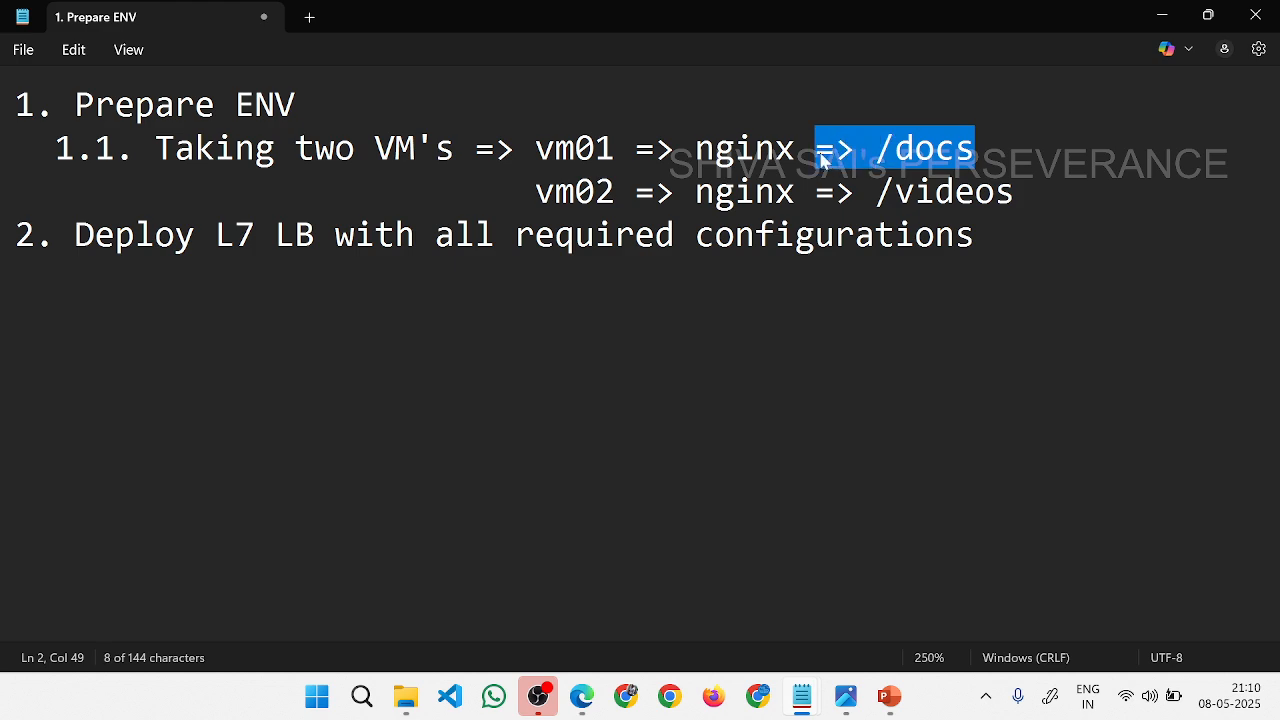
key("alt+Tab")
left_click(686, 17)
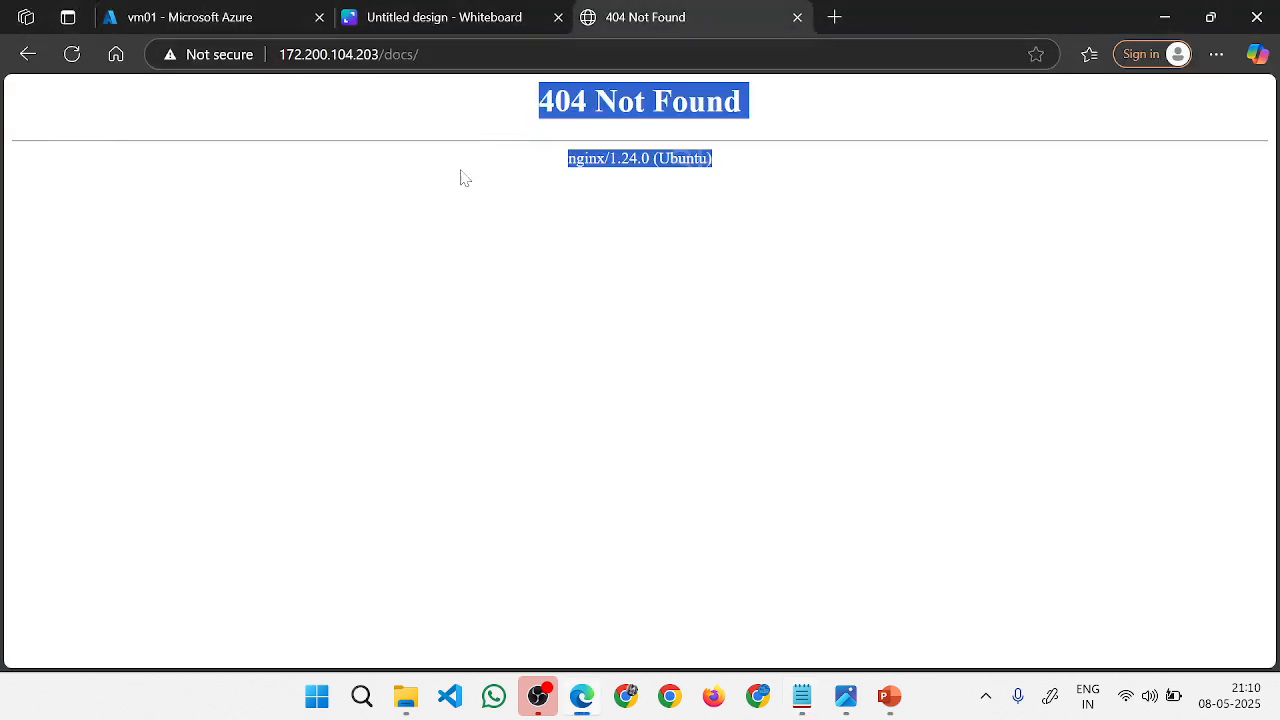
left_click(370, 58)
left_click(152, 20)
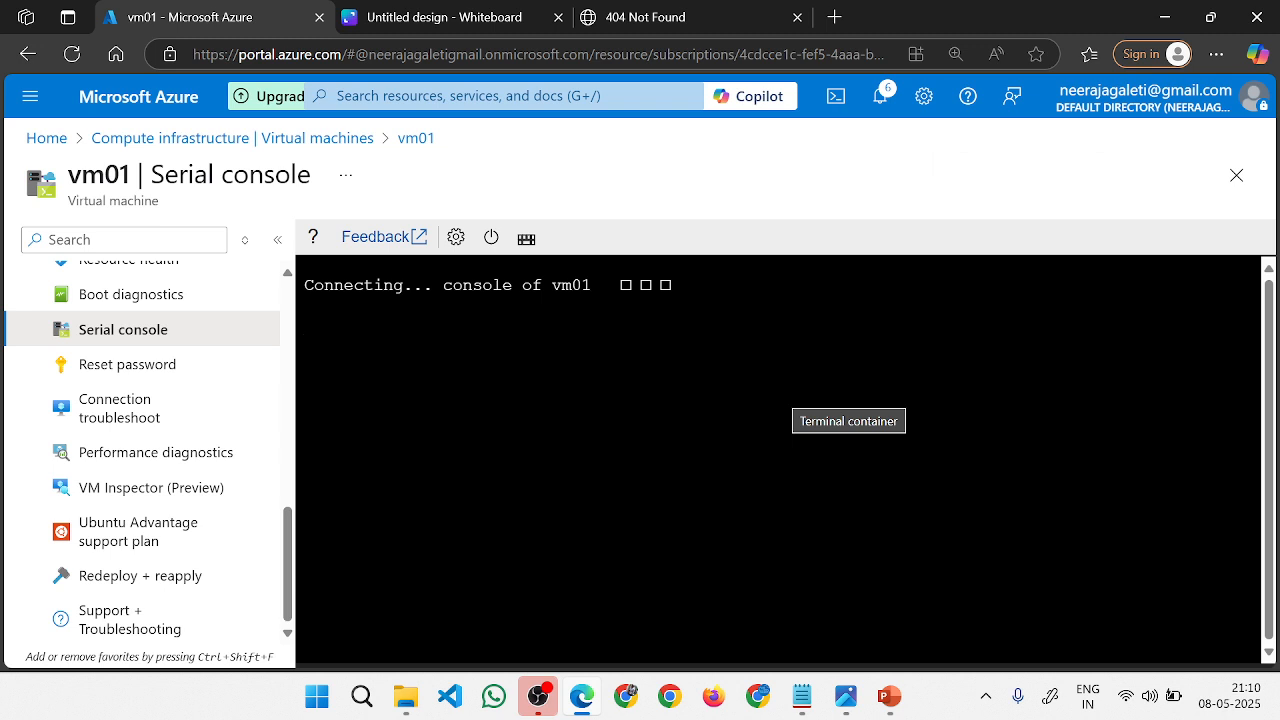
key("ctrl+shift+Tab")
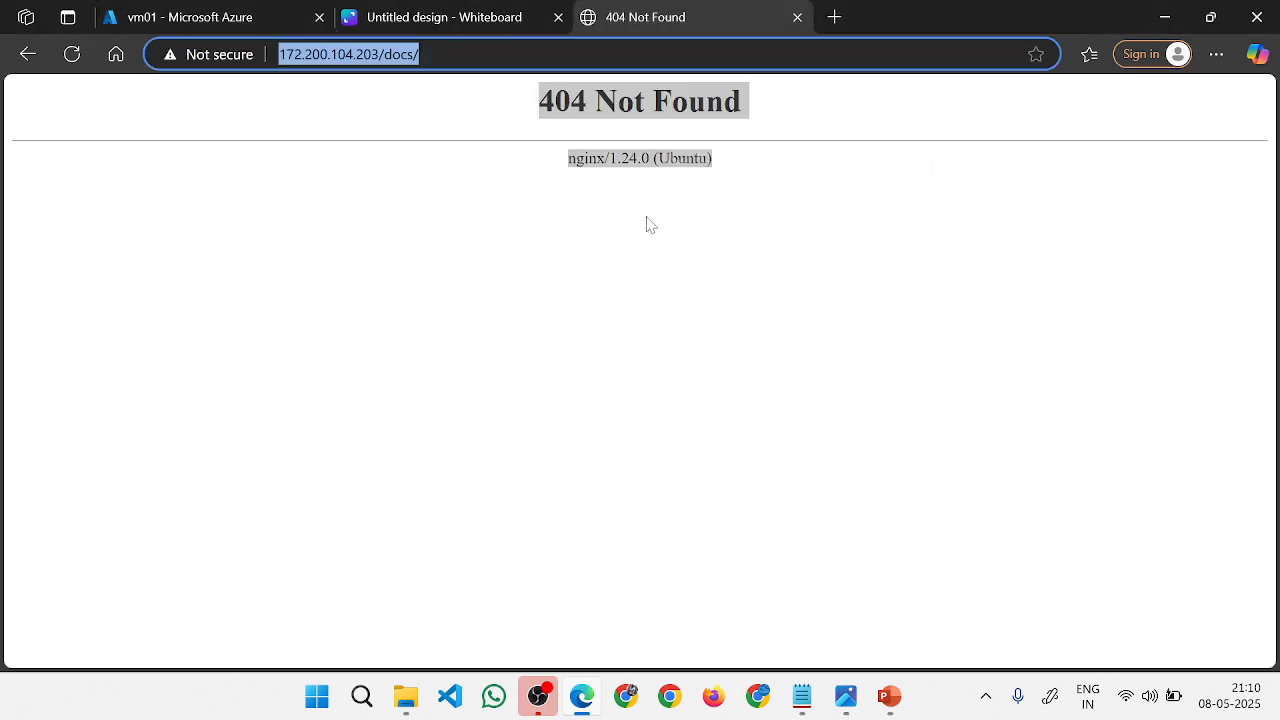
Switch to Notepad and review the /docs and /videos paths planned for the two VMs.
left_click(820, 698)
left_click(828, 648)
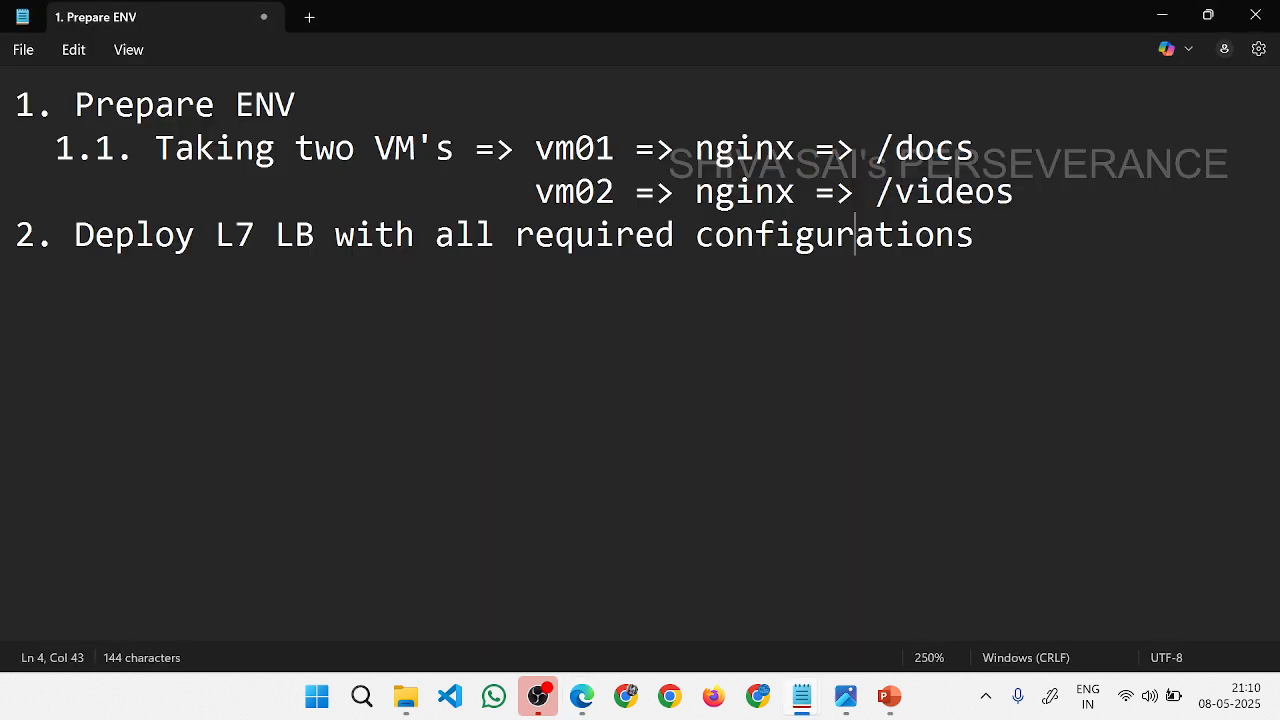
left_click_drag(976, 150, 835, 150)
left_click_drag(1014, 192, 835, 192)
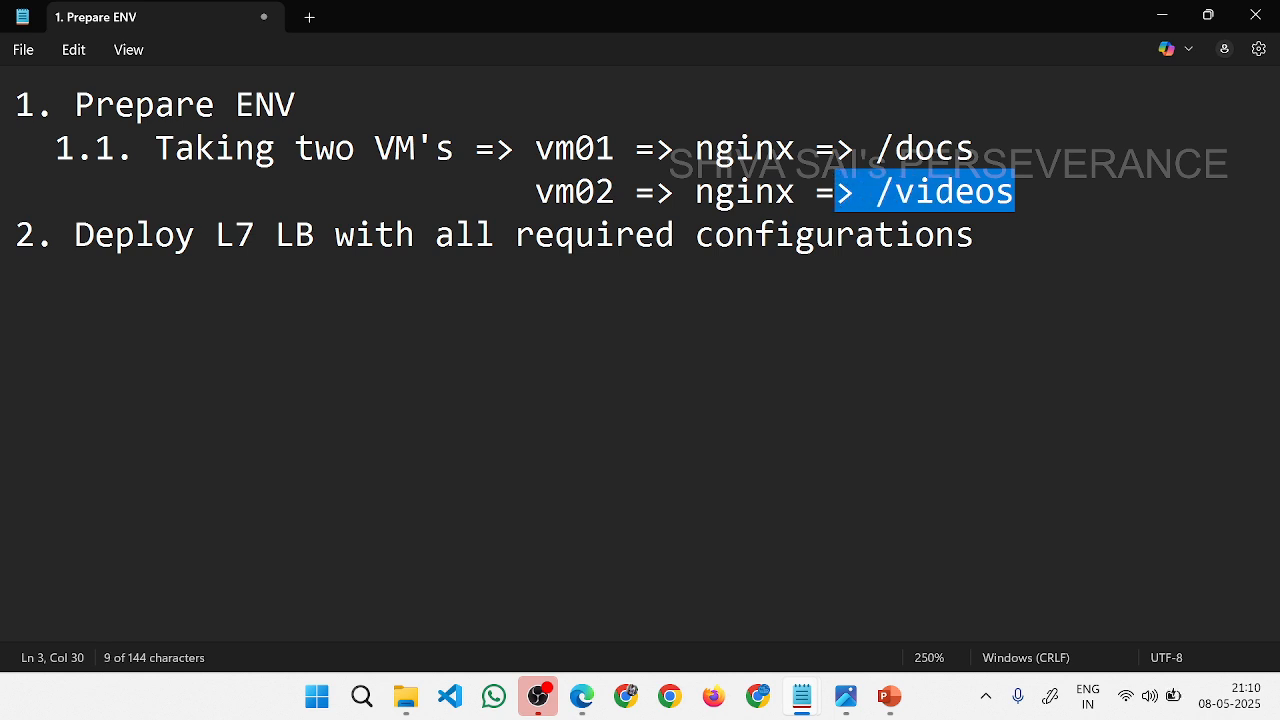
left_click(915, 235)
left_click_drag(975, 150, 875, 150)
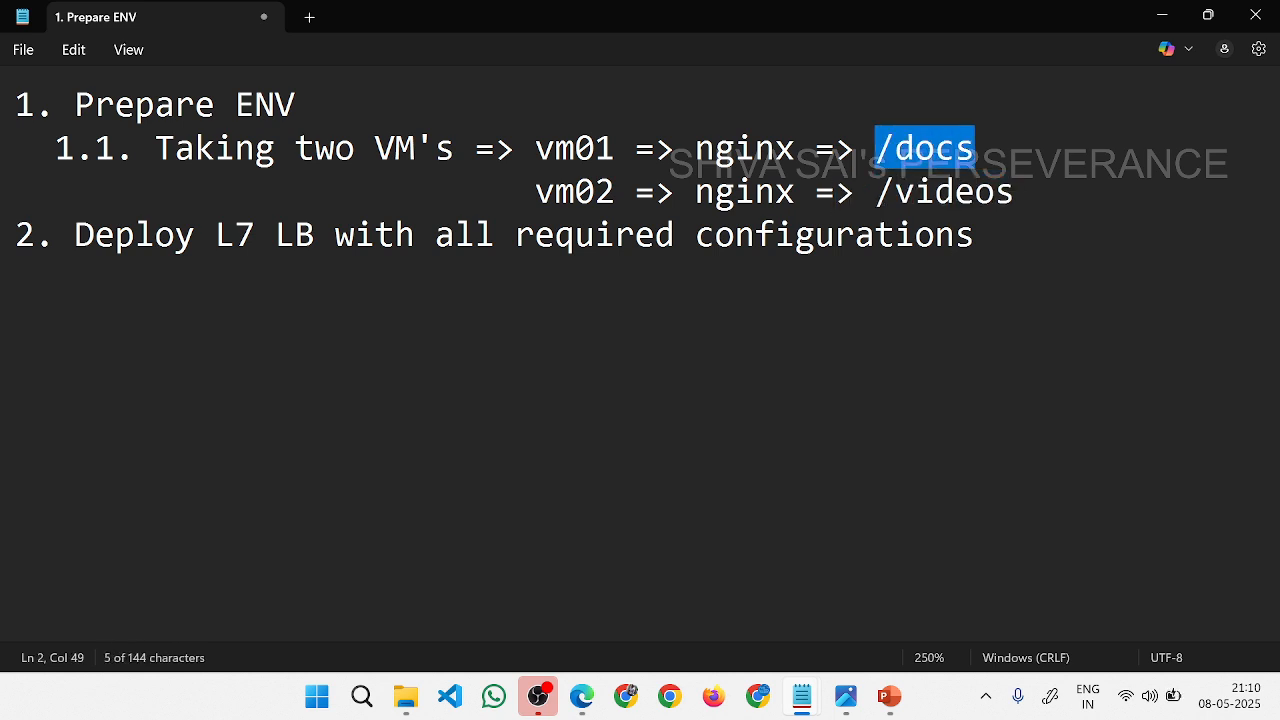
left_click_drag(1014, 192, 835, 192)
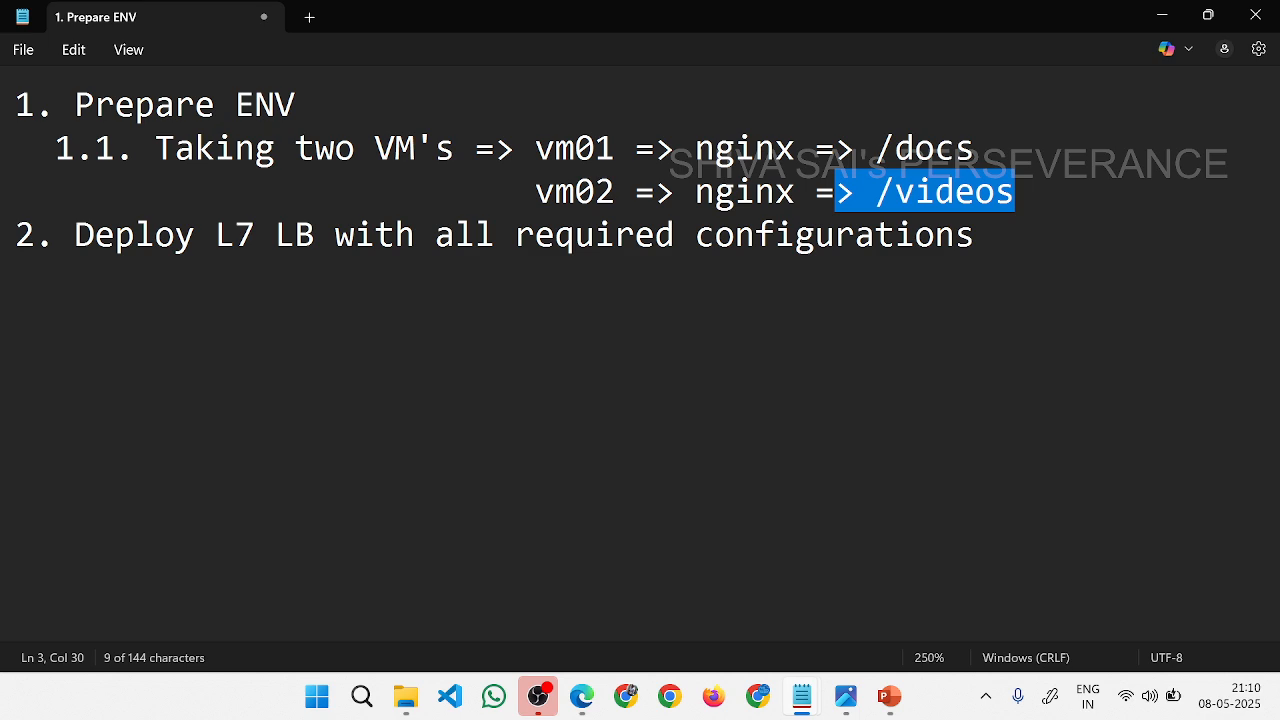
Switch back to the browser, close the Canva whiteboard tab and return to vm01's serial console.
key("alt+Tab")
left_click(437, 20)
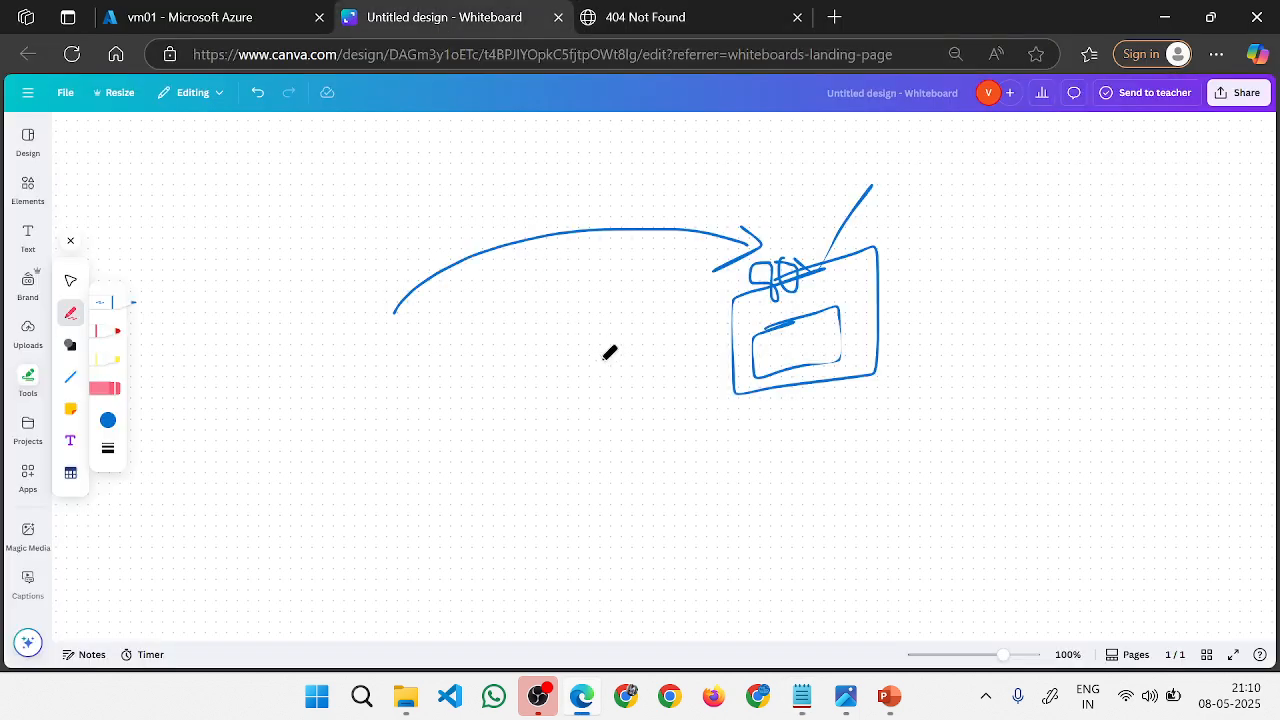
left_click(558, 17)
left_click(200, 18)
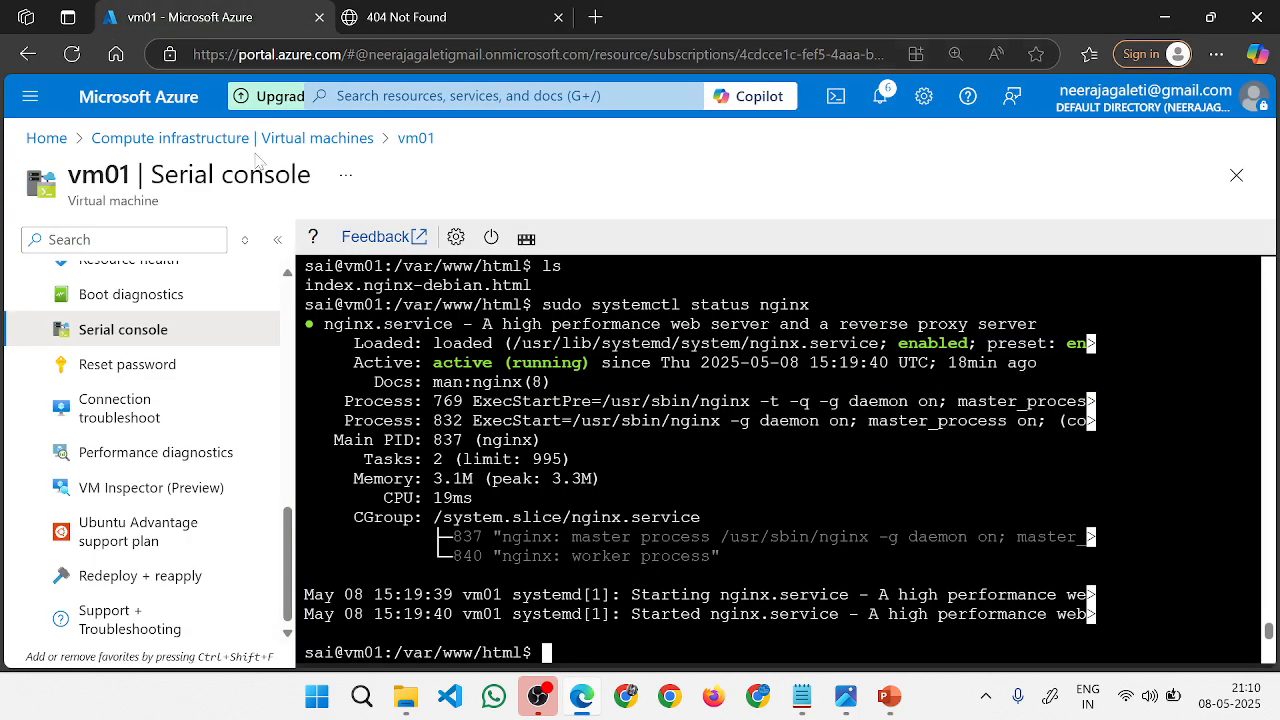
Clear the serial console and list the contents of /var/www/html.
type("clear")
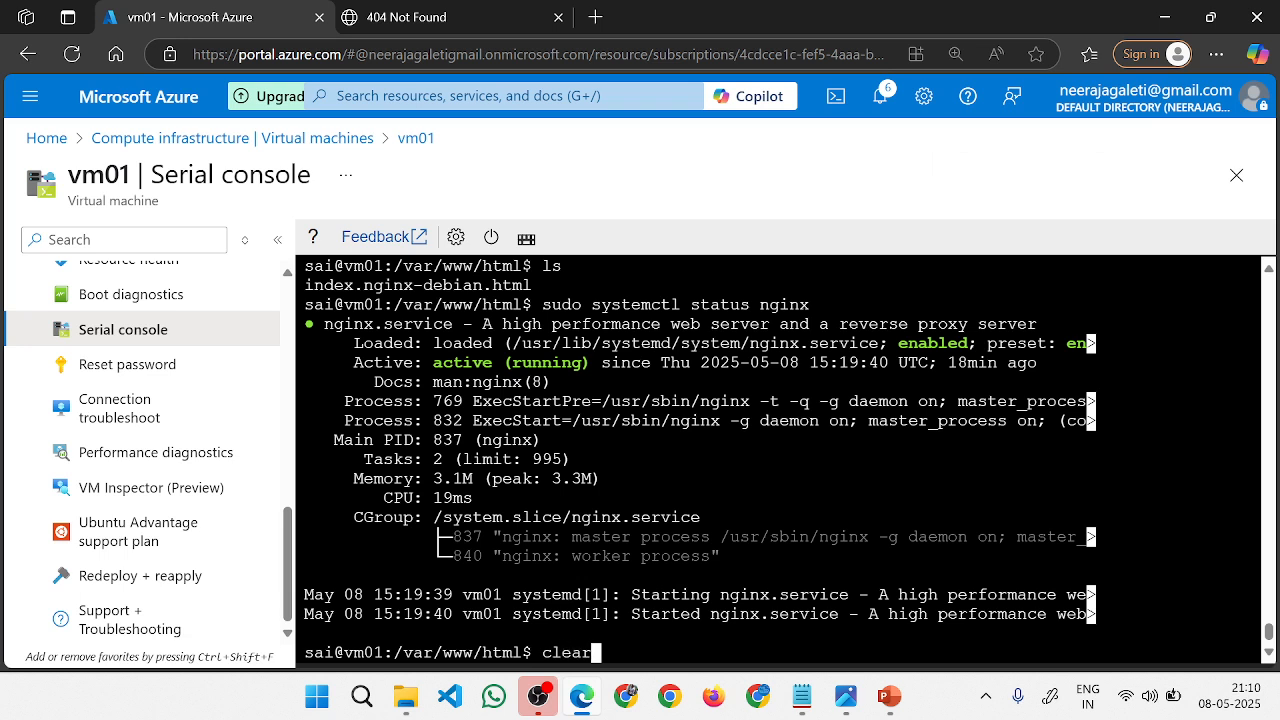
key("Return")
type("ls")
key("Return")
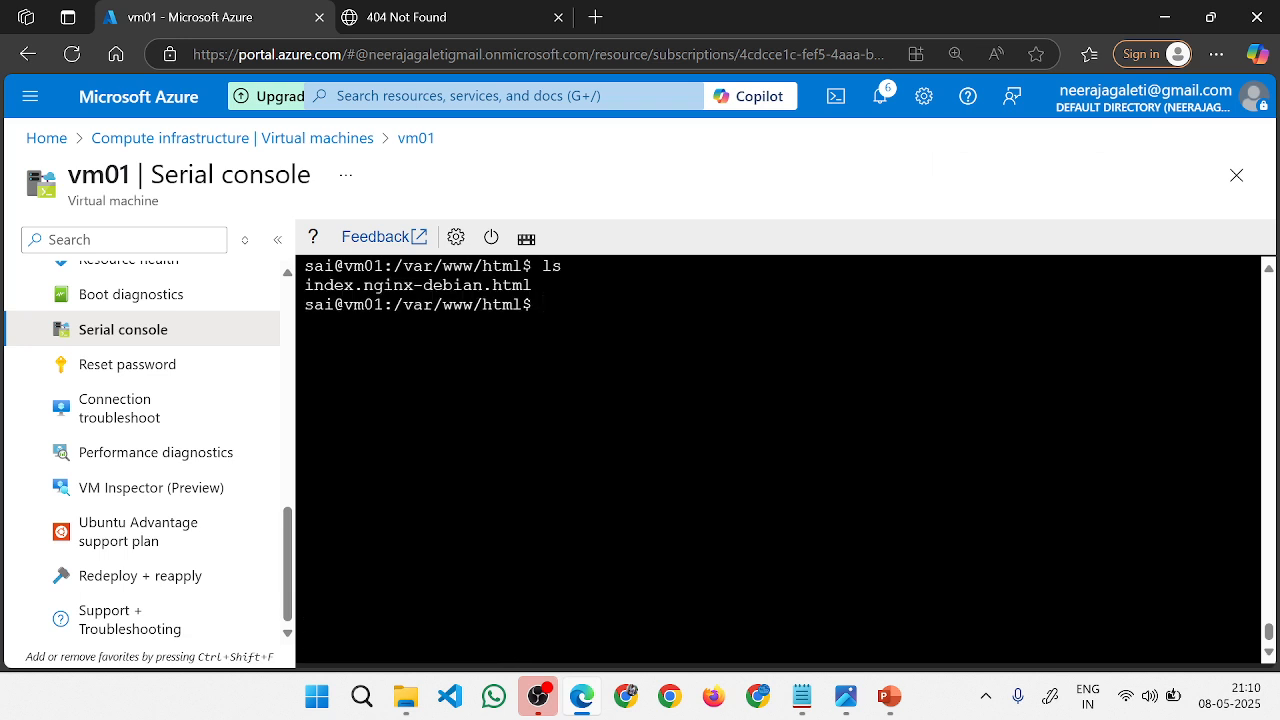
Create a docs directory in /var/www/html with sudo and list the folder to check it.
type("sudo mkdir docs")
key("Return")
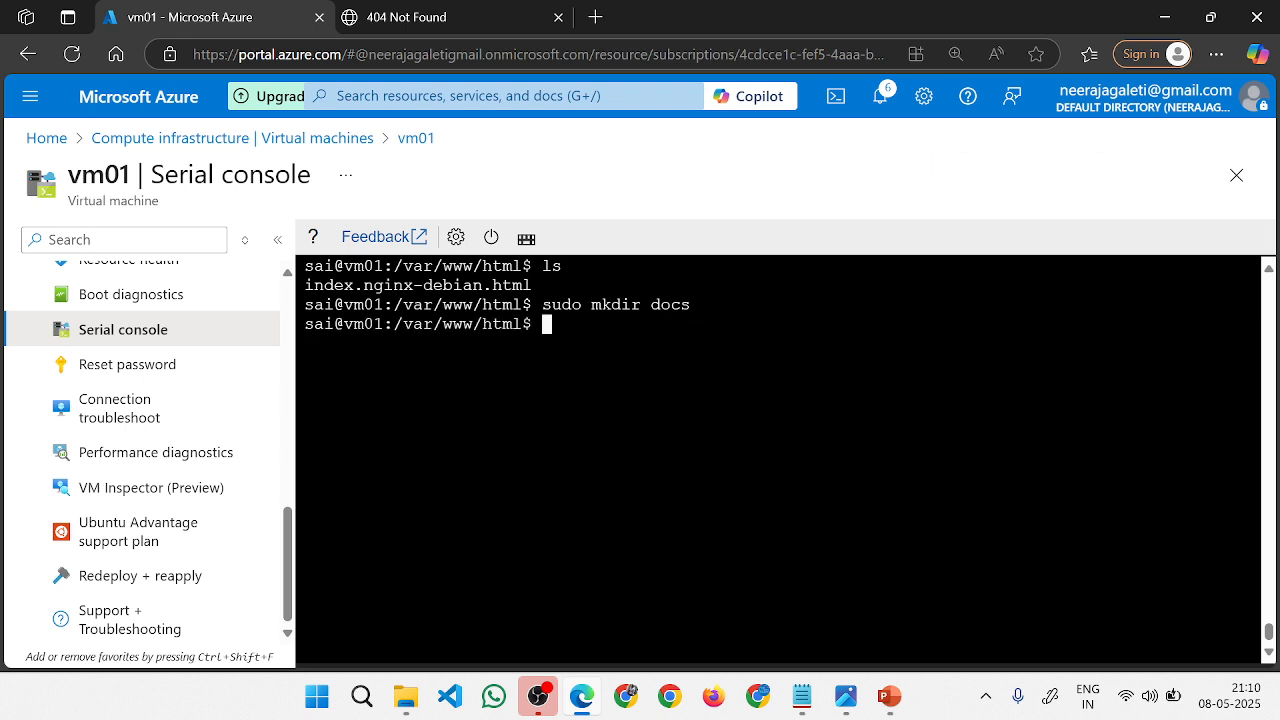
type("ls")
key("Return")
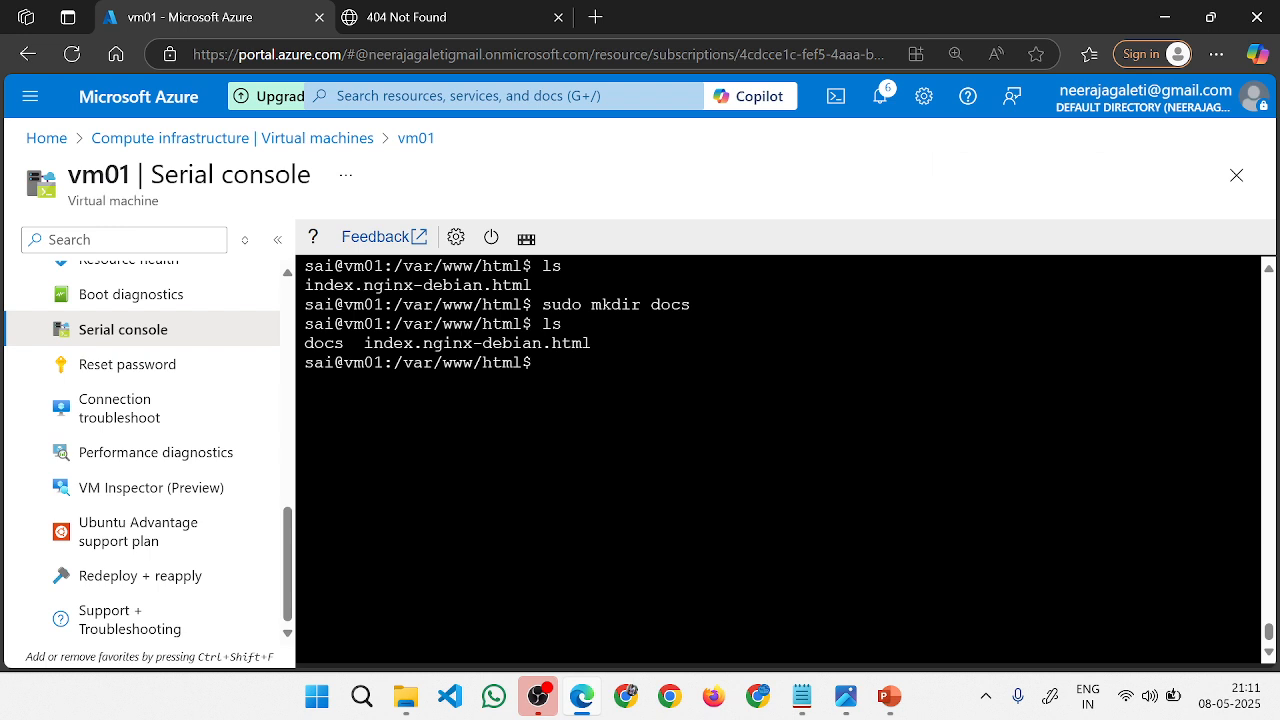
Change into the docs directory and list its contents.
type("cd docs")
key("Return")
type("ls")
key("Return")
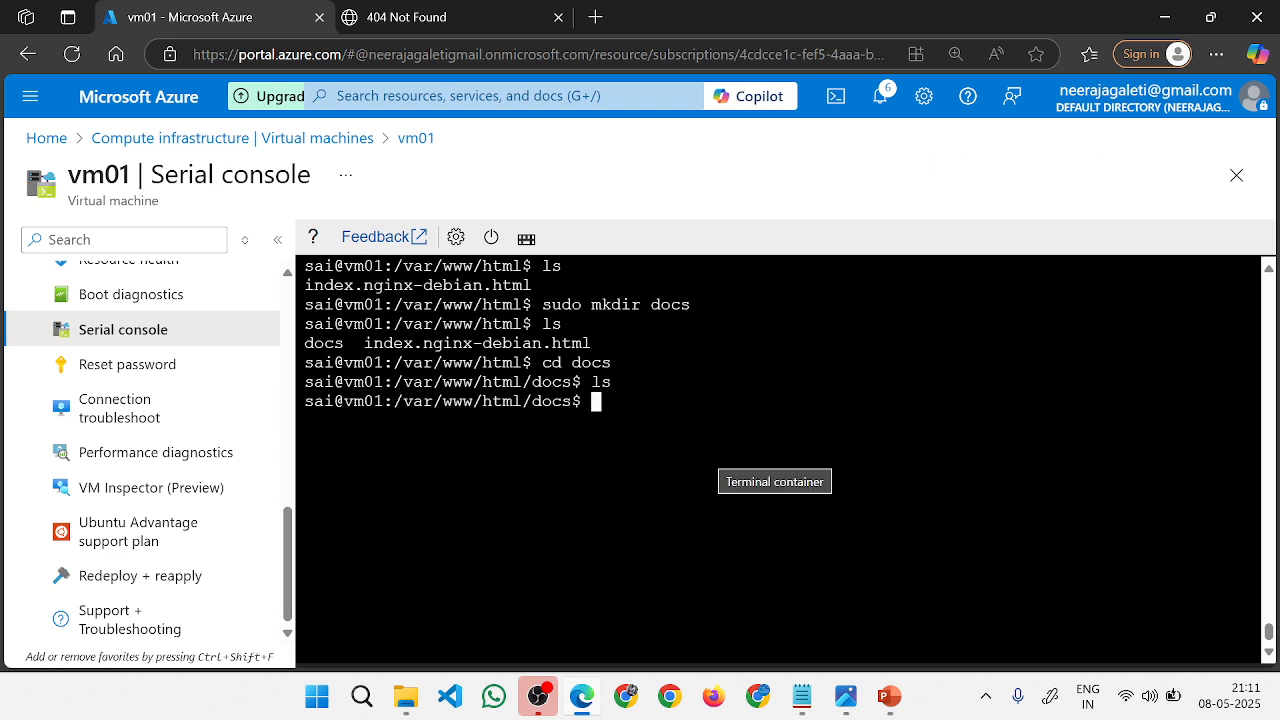
Open a new index.html in the docs directory with sudo vi.
type("sudo")
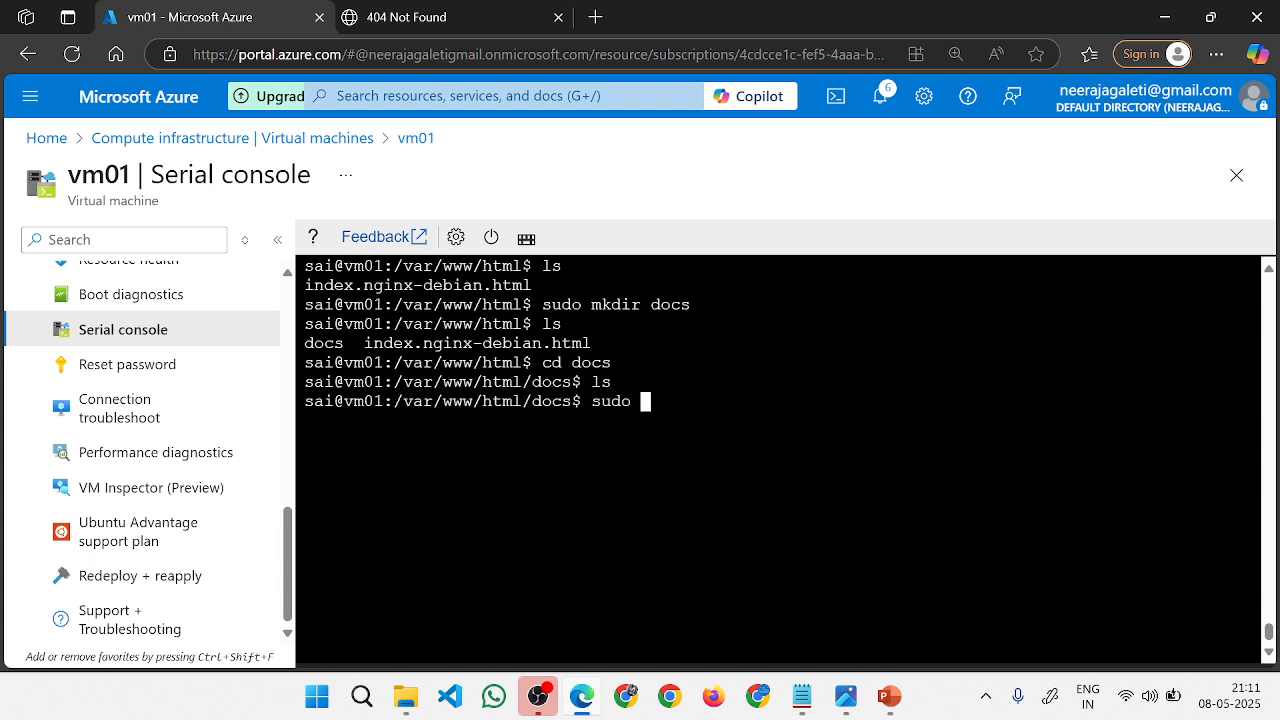
type("vi index.html")
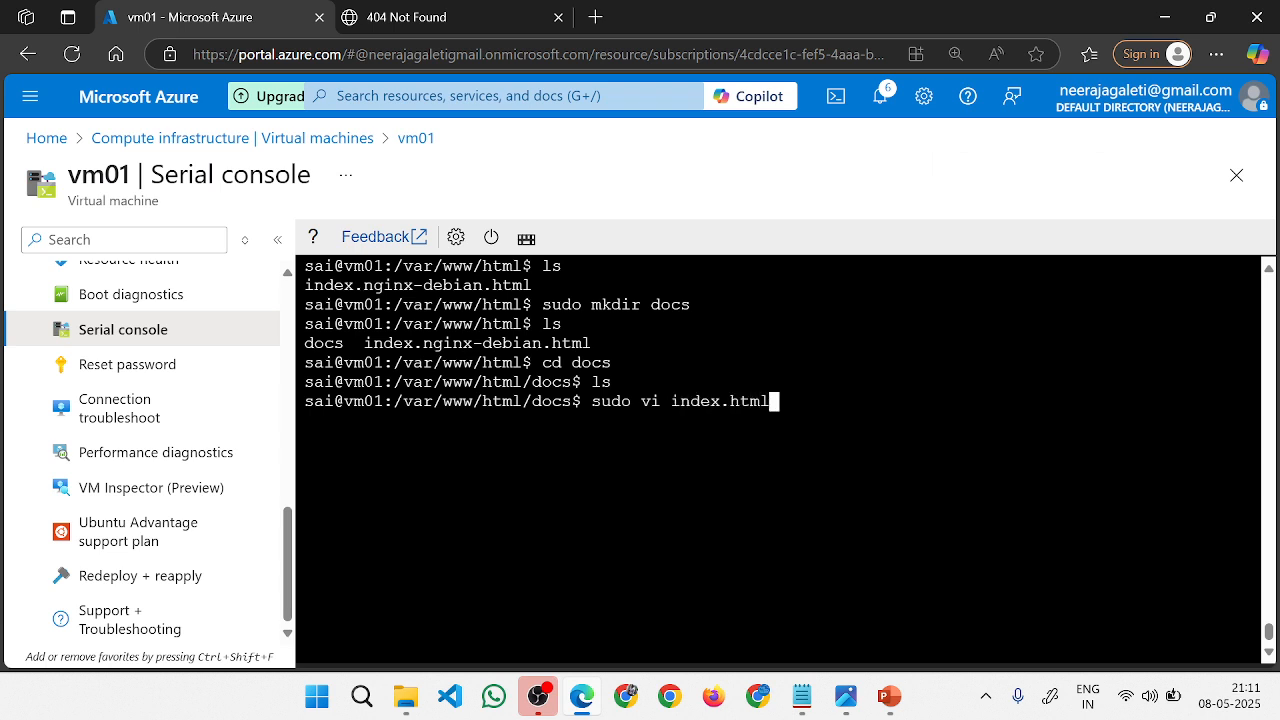
key("Return")
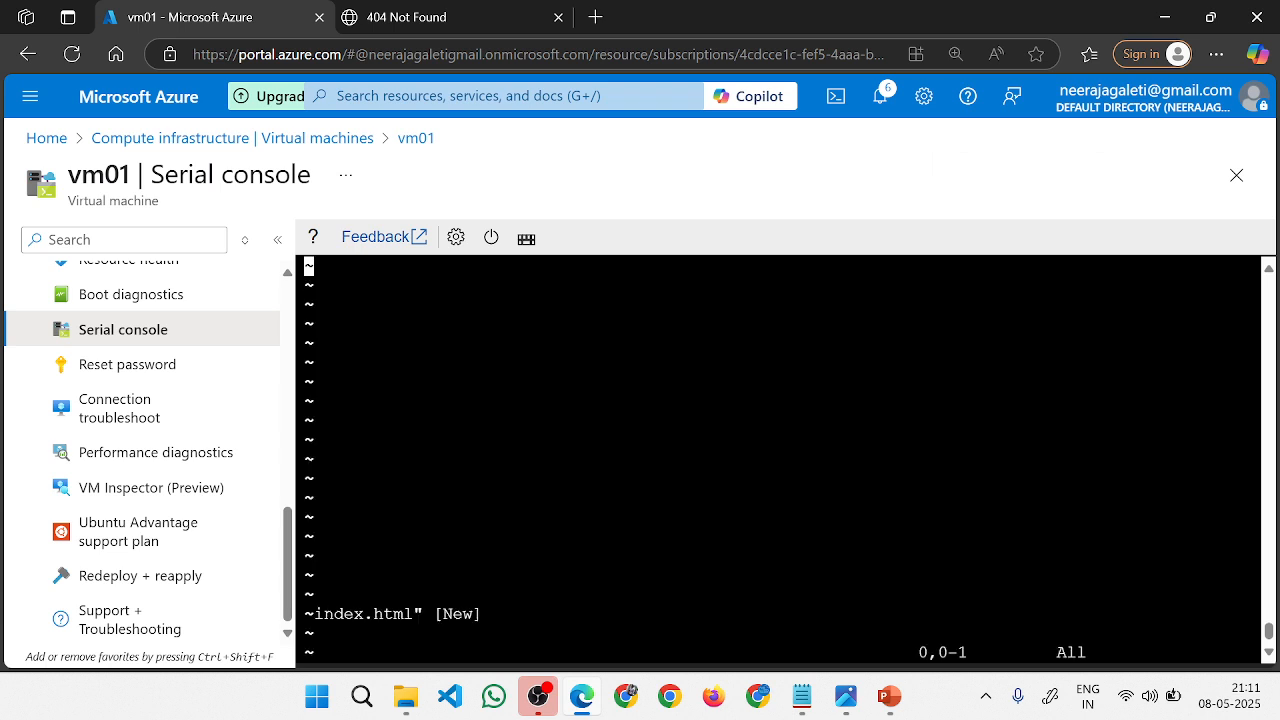
Enter the heading line "<h1> Docs Application </h1>" in the new index.html.
type("i")
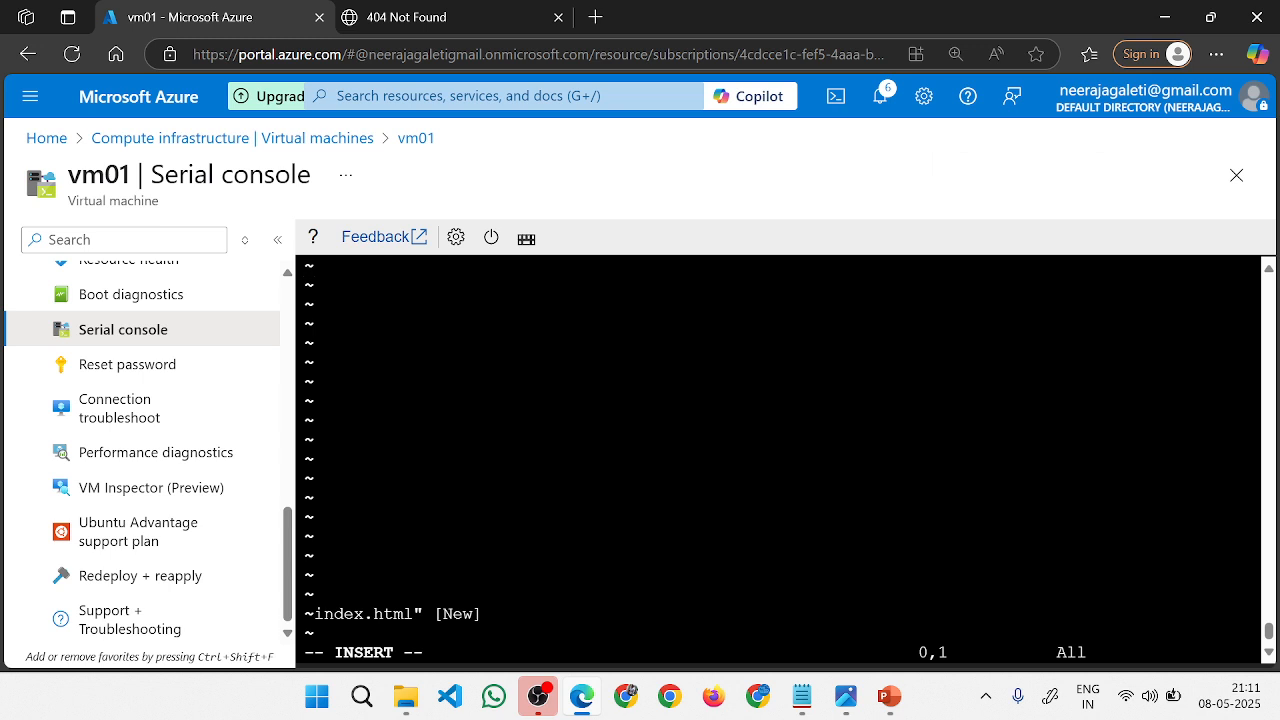
type("<h1")
type(">")
type("W")
key("BackSpace")
type("We")
key("BackSpace")
key("BackSpace")
type("Docd")
key("BackSpace")
key("BackSpace")
type("s Applicatio")
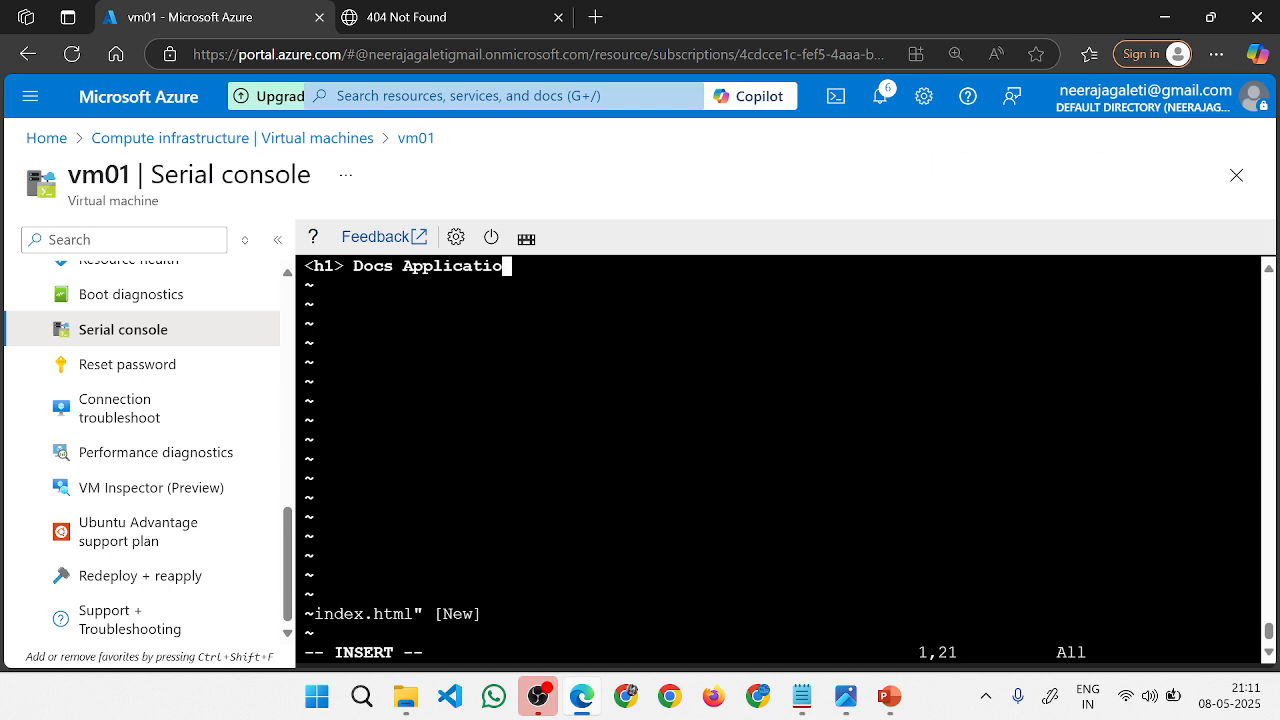
type("n </h1>")
Save index.html and quit vi.
key("Escape")
type(":")
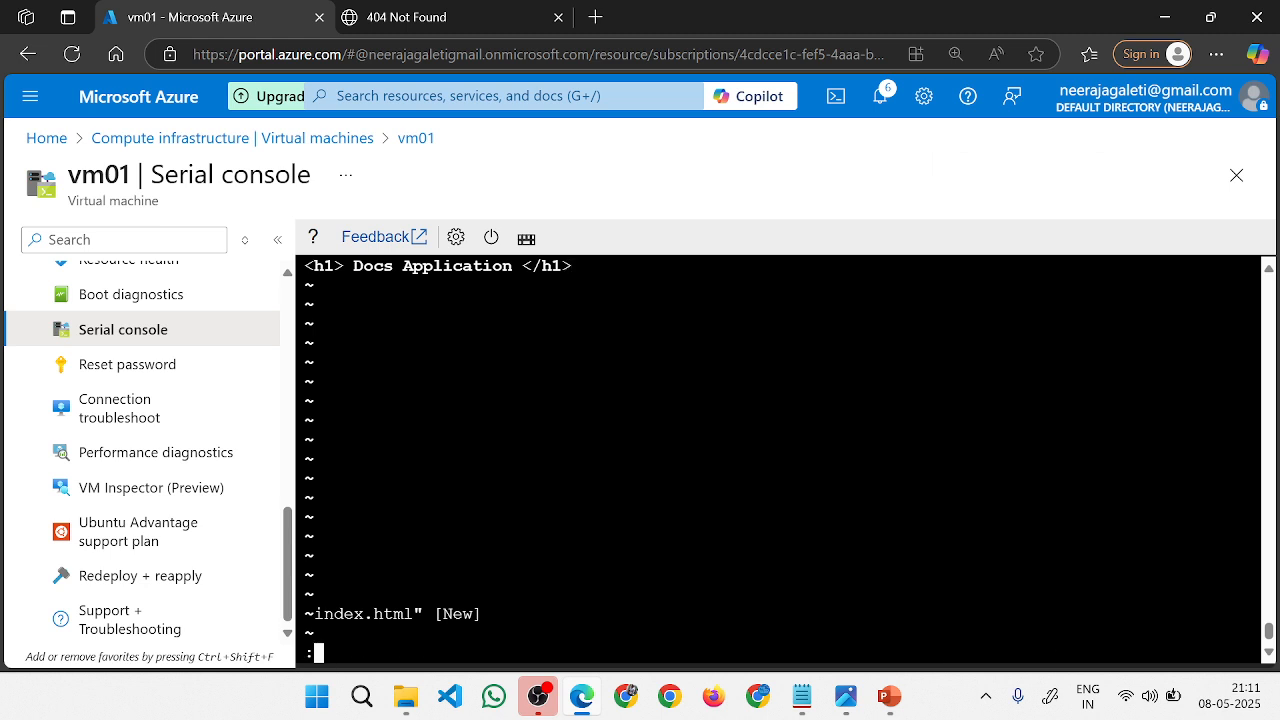
type("wq")
key("Return")
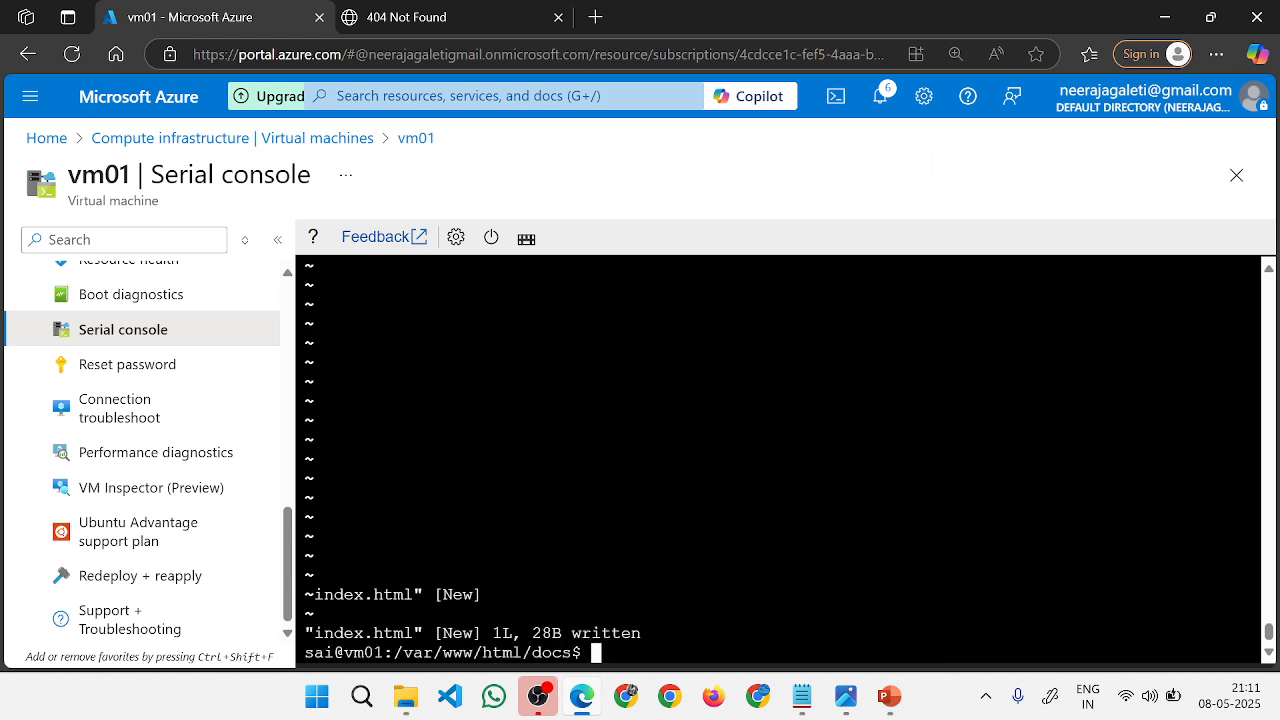
Clear the serial console and print the contents of index.html to check it.
type("clear")
key("Return")
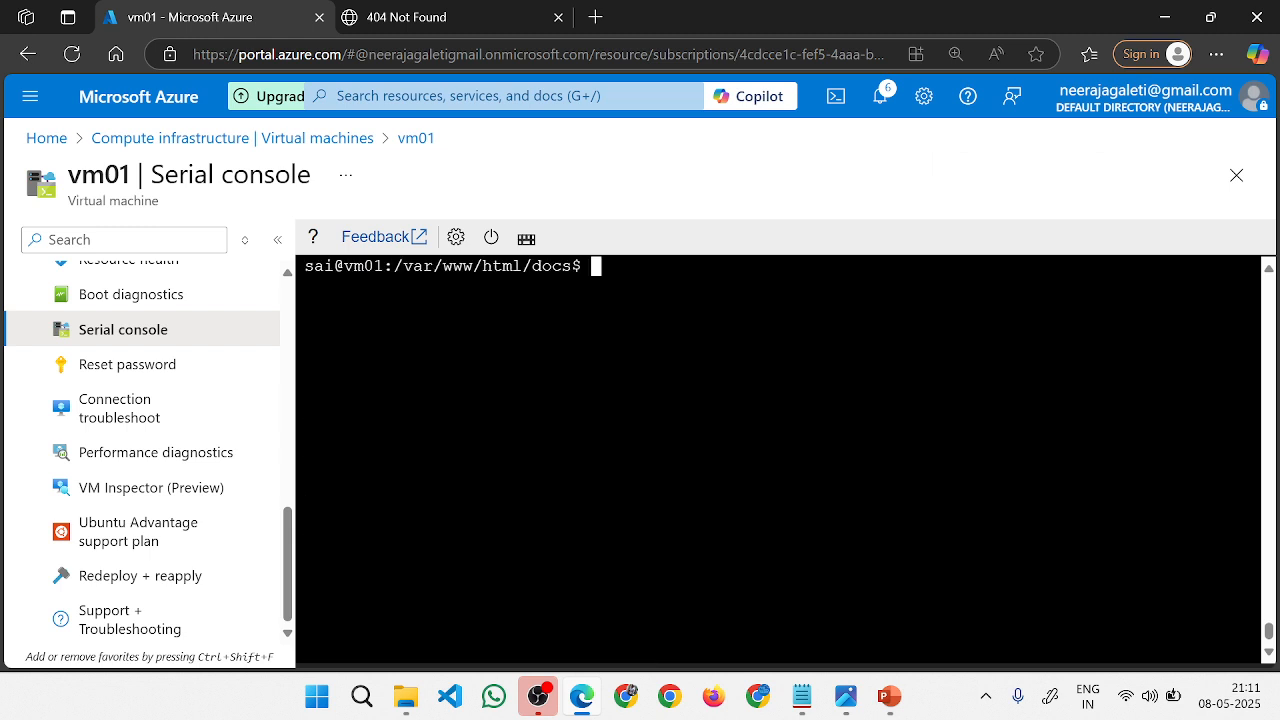
type("cat inde")
key("Tab")
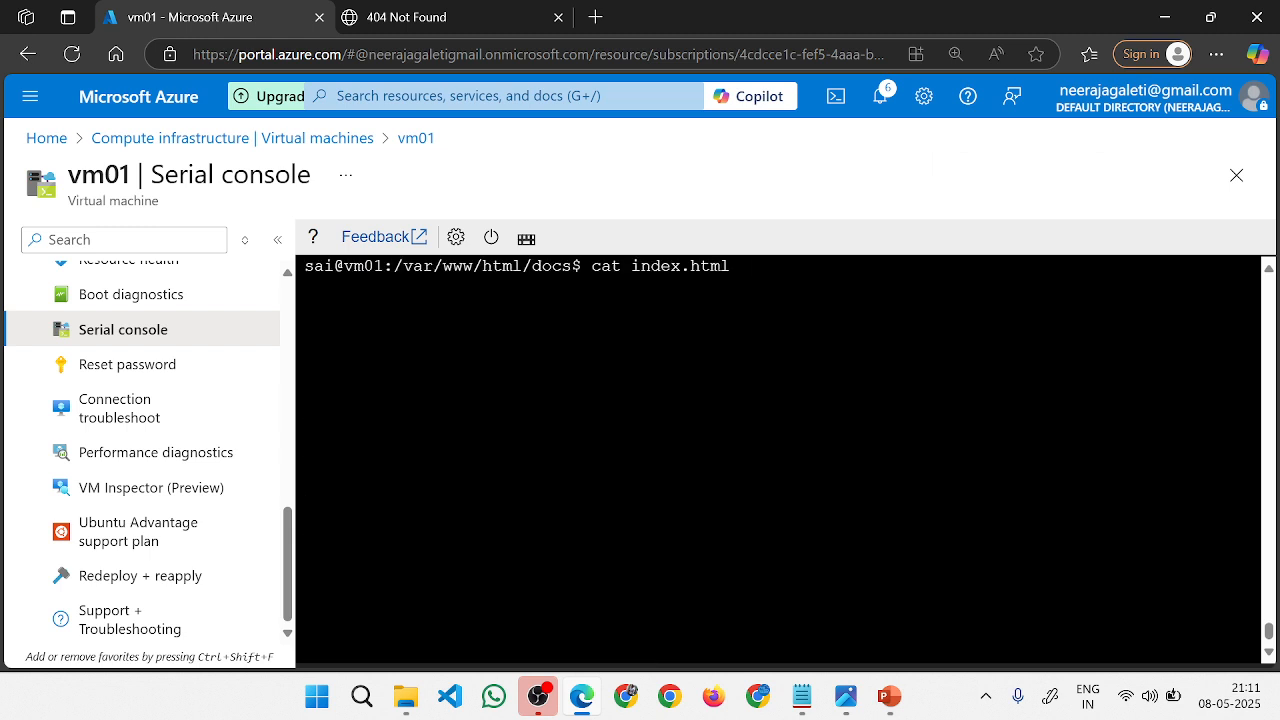
key("Return")
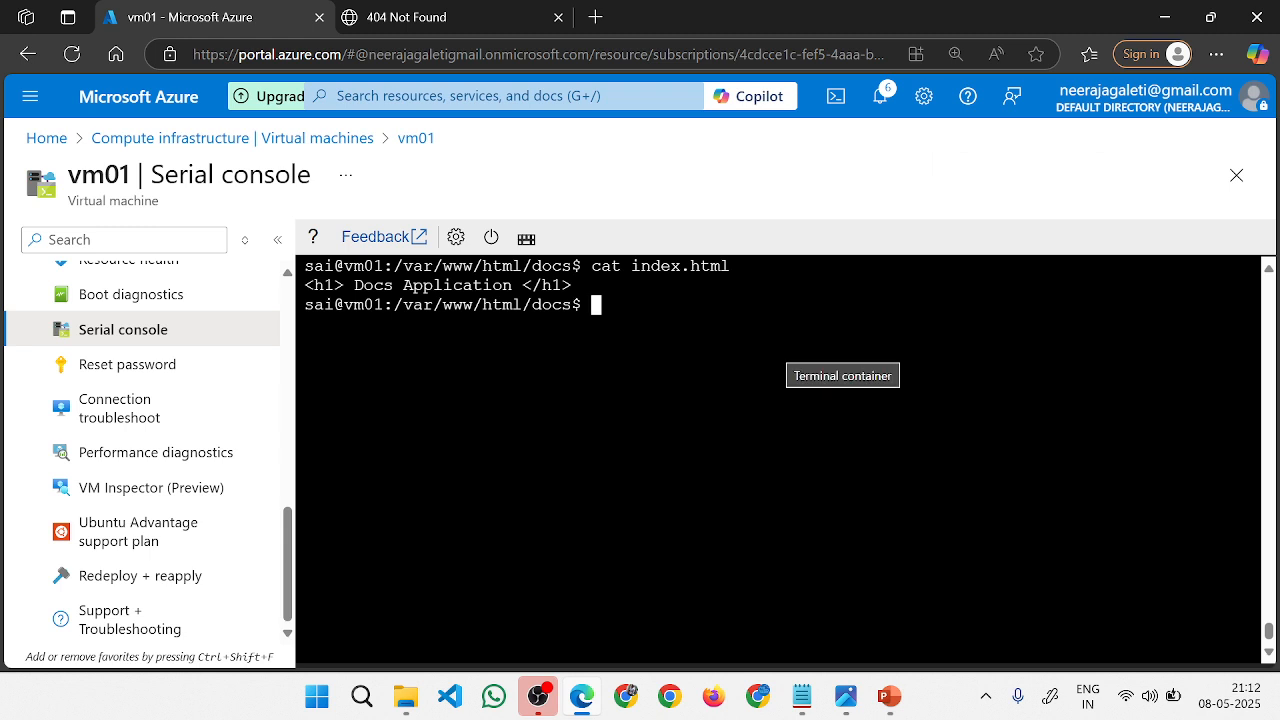
Switch to the web page on vm01 and load the server's root address 172.200.104.203.
left_click(475, 31)
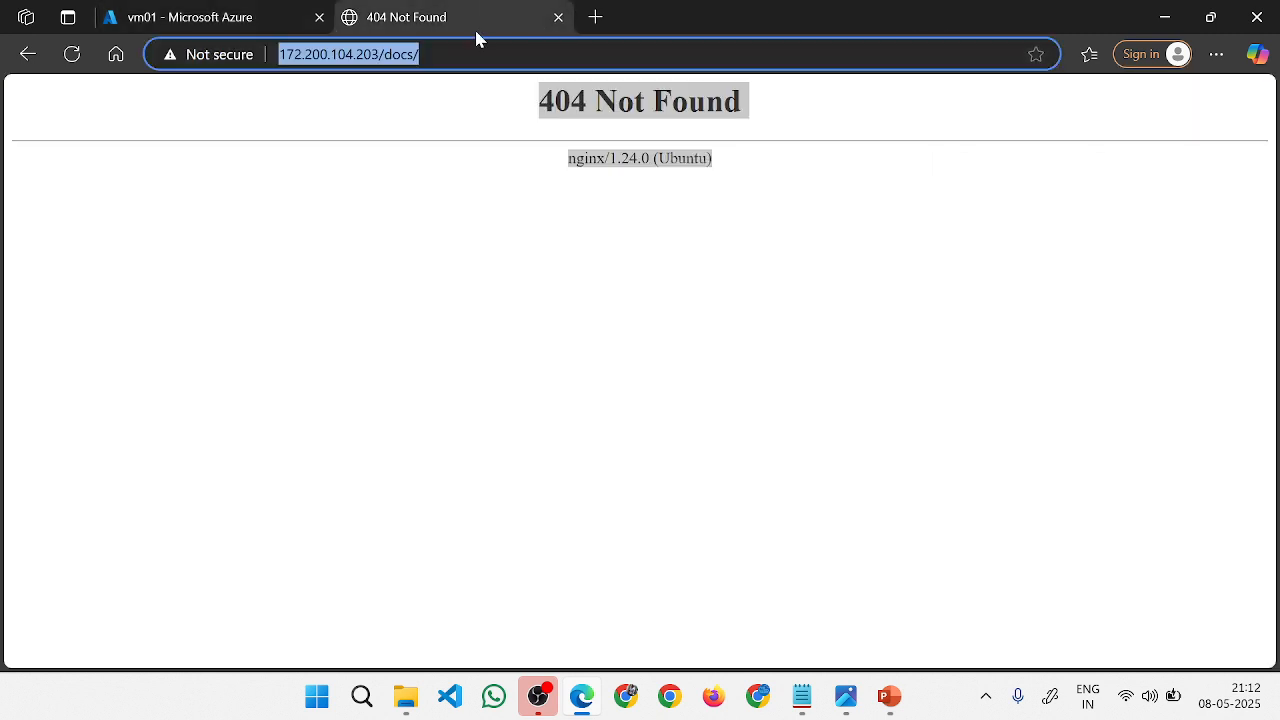
key("End")
key("BackSpace")
key("BackSpace")
key("BackSpace")
key("BackSpace")
key("BackSpace")
key("BackSpace")
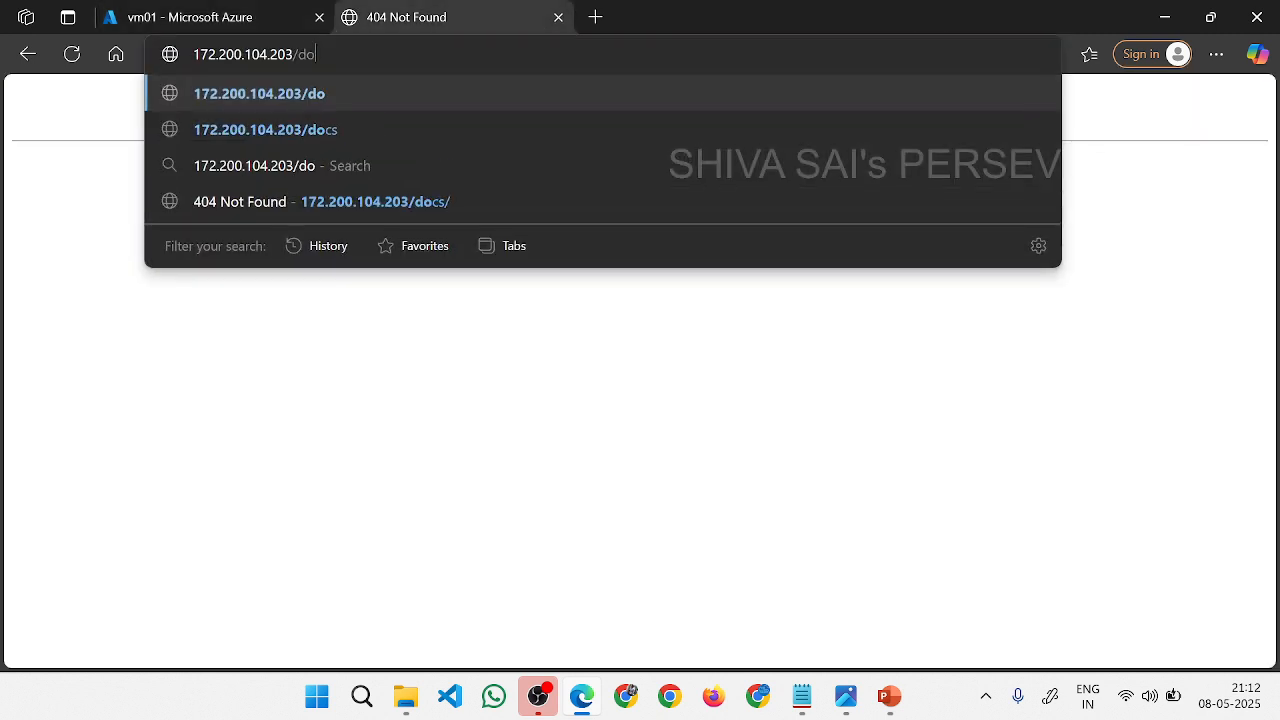
key("Return")
Load 172.200.104.203/docs and check the heading shown on the page.
key("ctrl+l")
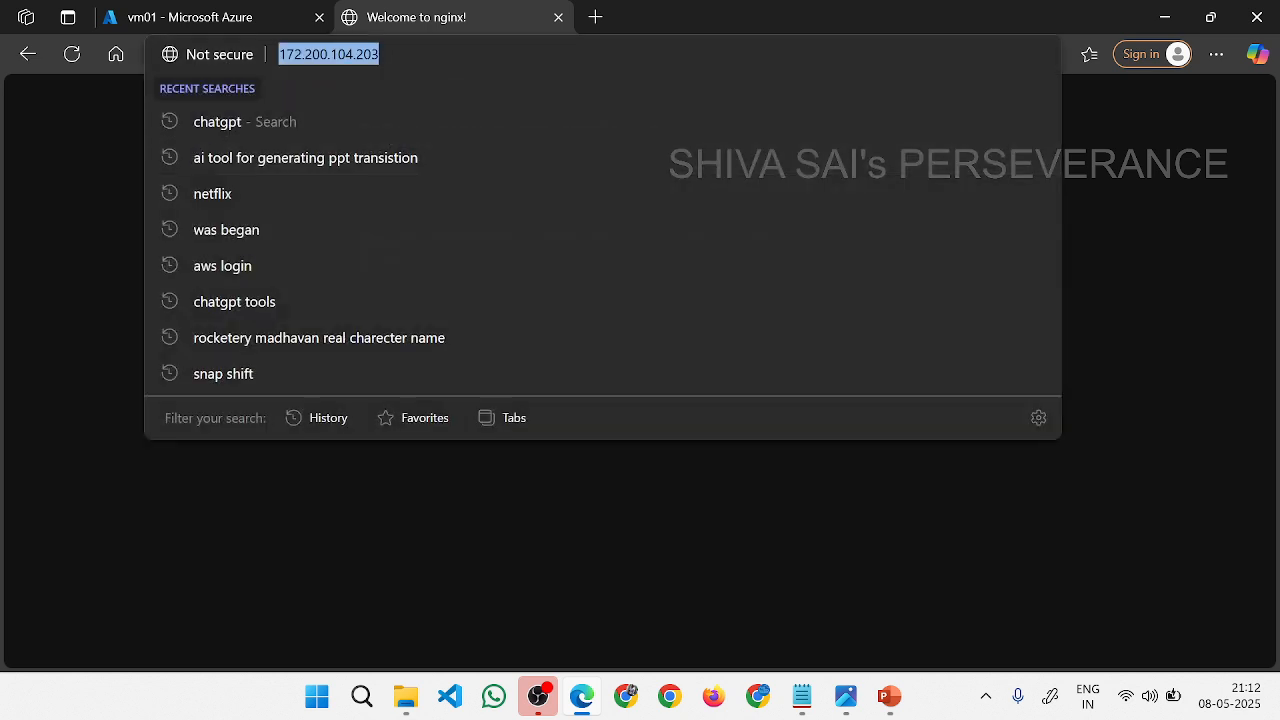
key("End")
type("/docs")
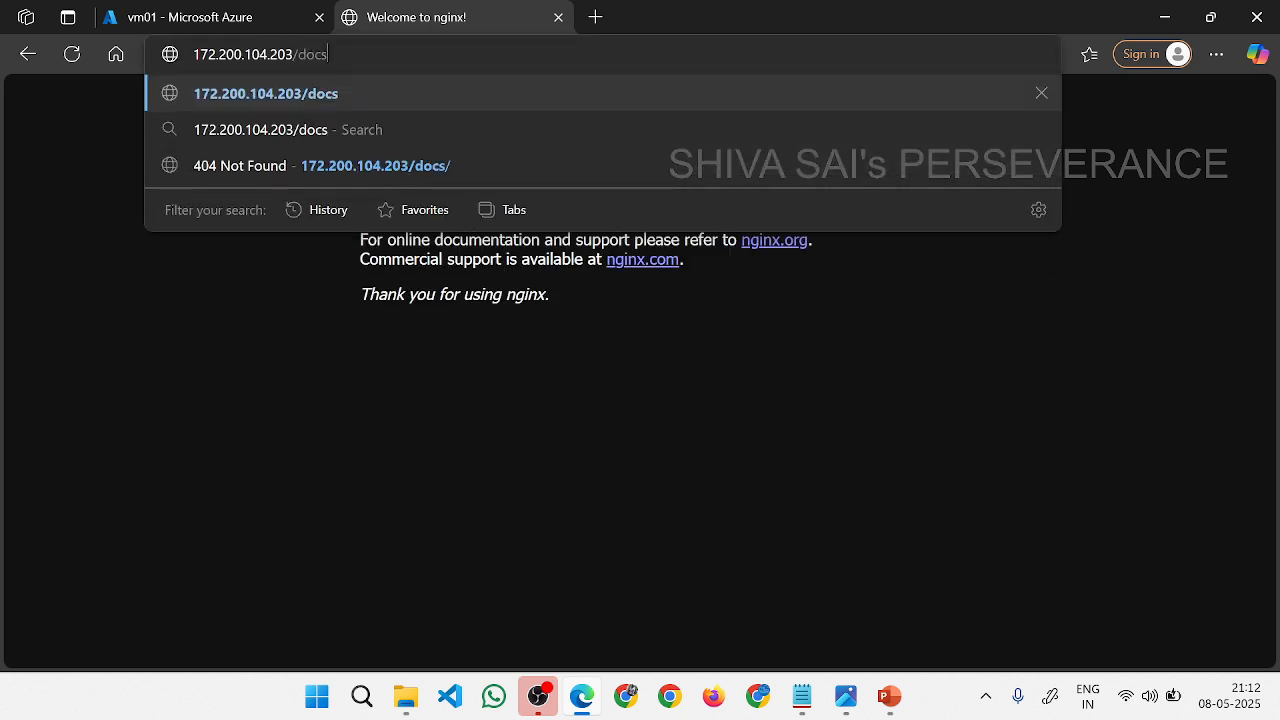
key("Return")
left_click_drag(349, 123, 2, 101)
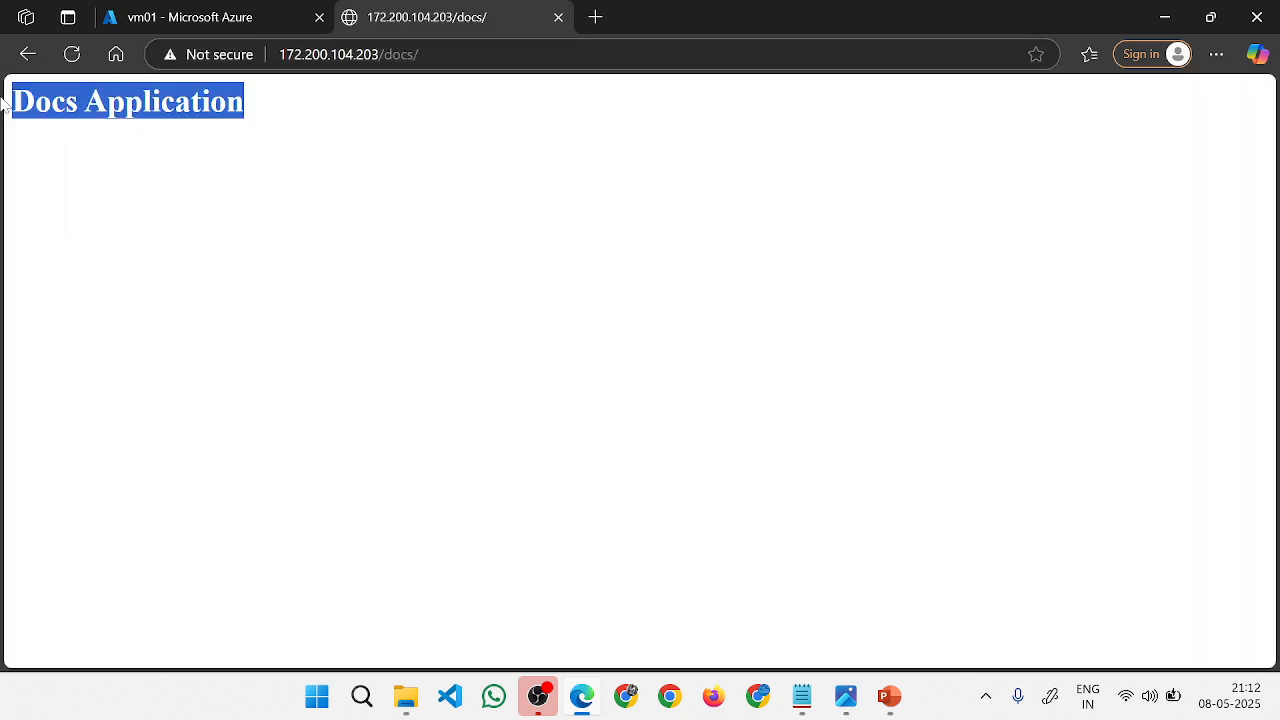
left_click(410, 195)
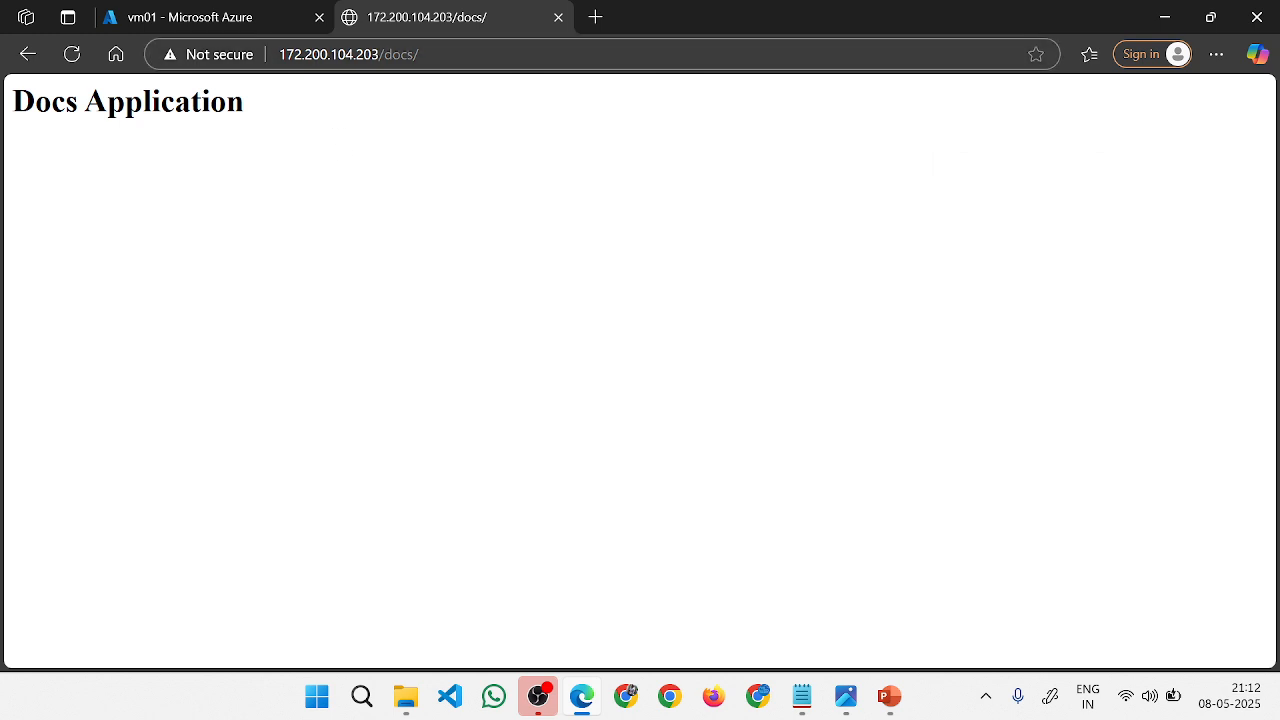
key("ctrl+l")
key("Escape")
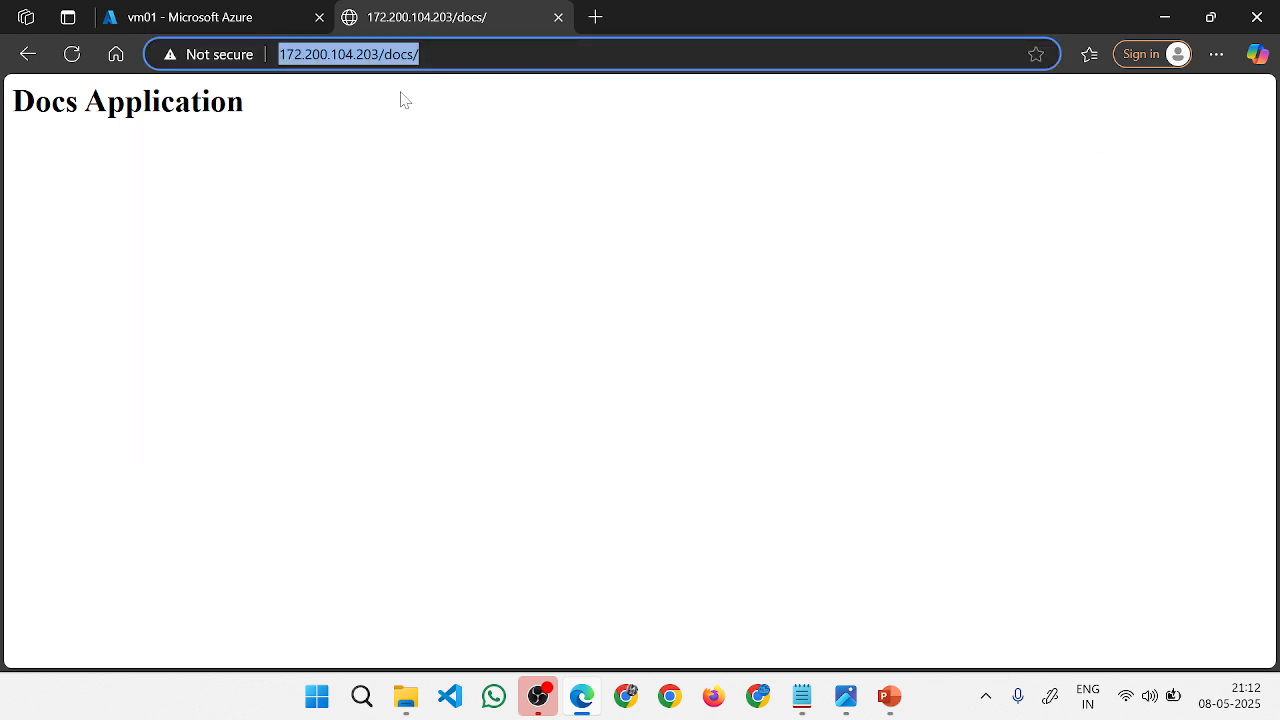
key("Escape")
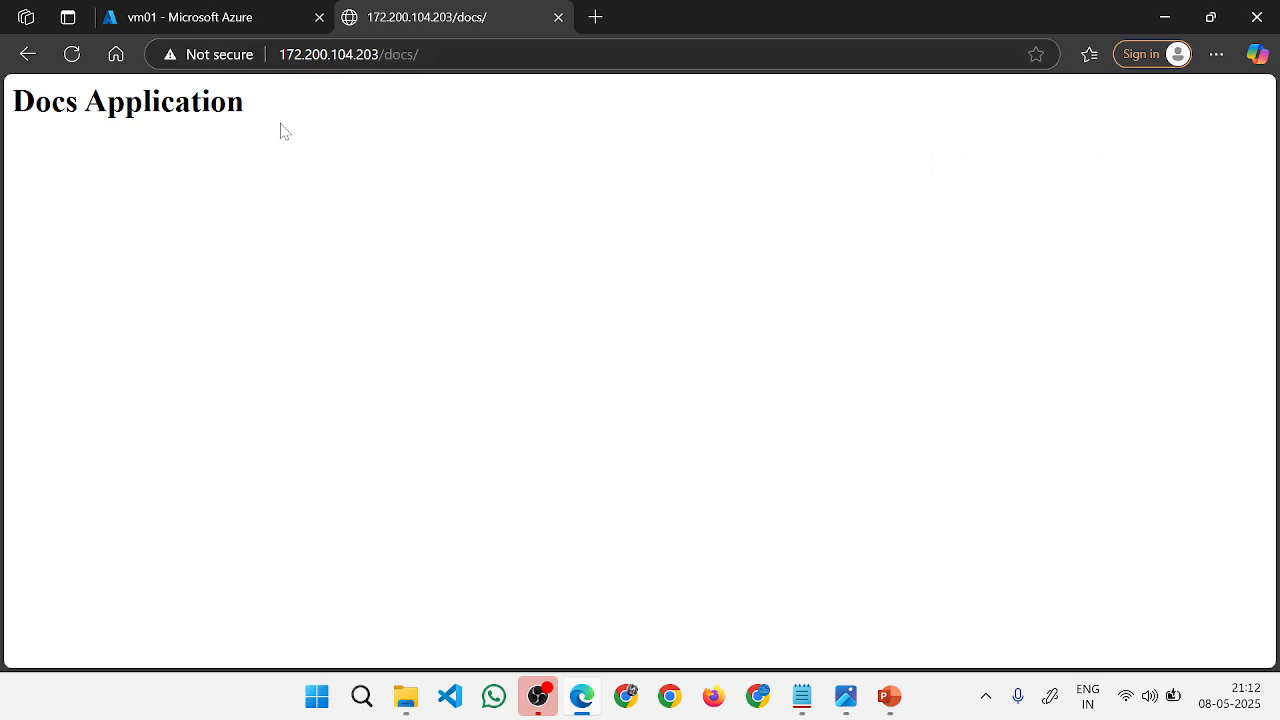
Return to the Azure portal and open vm02 from the list of virtual machines.
left_click(251, 22)
scroll(200, 428, "up", 10)
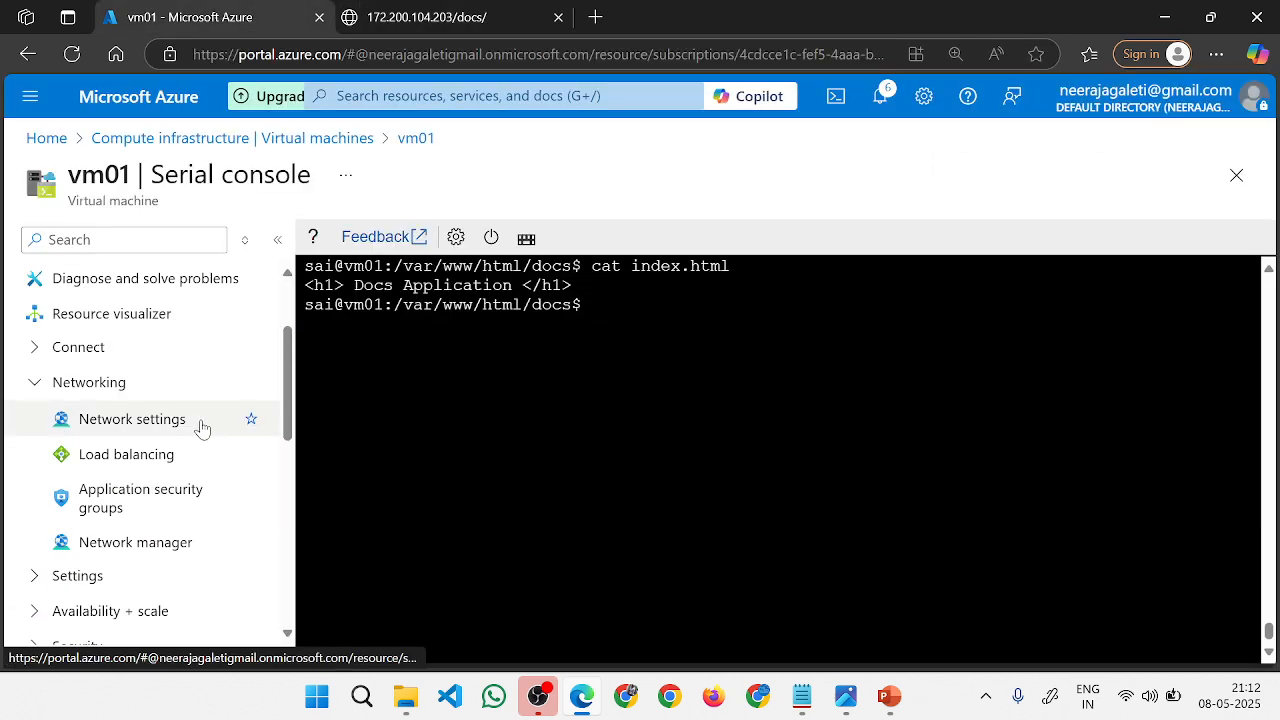
left_click(246, 140)
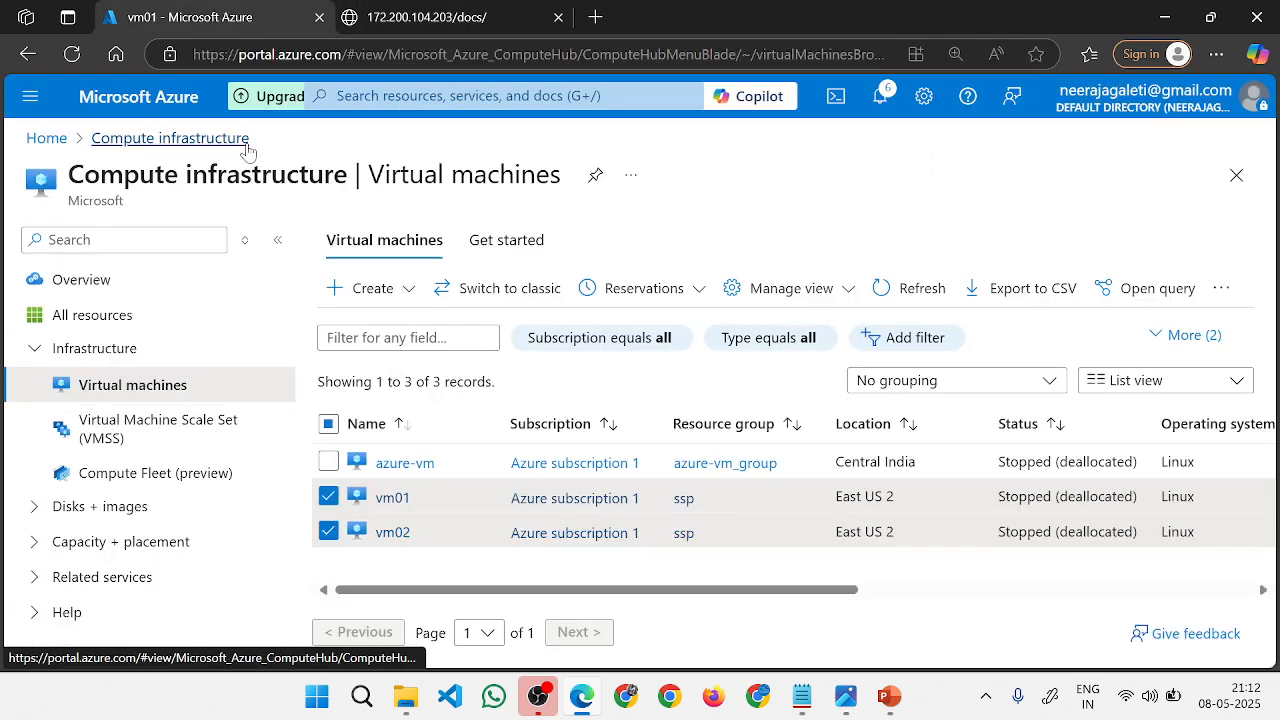
left_click(391, 532)
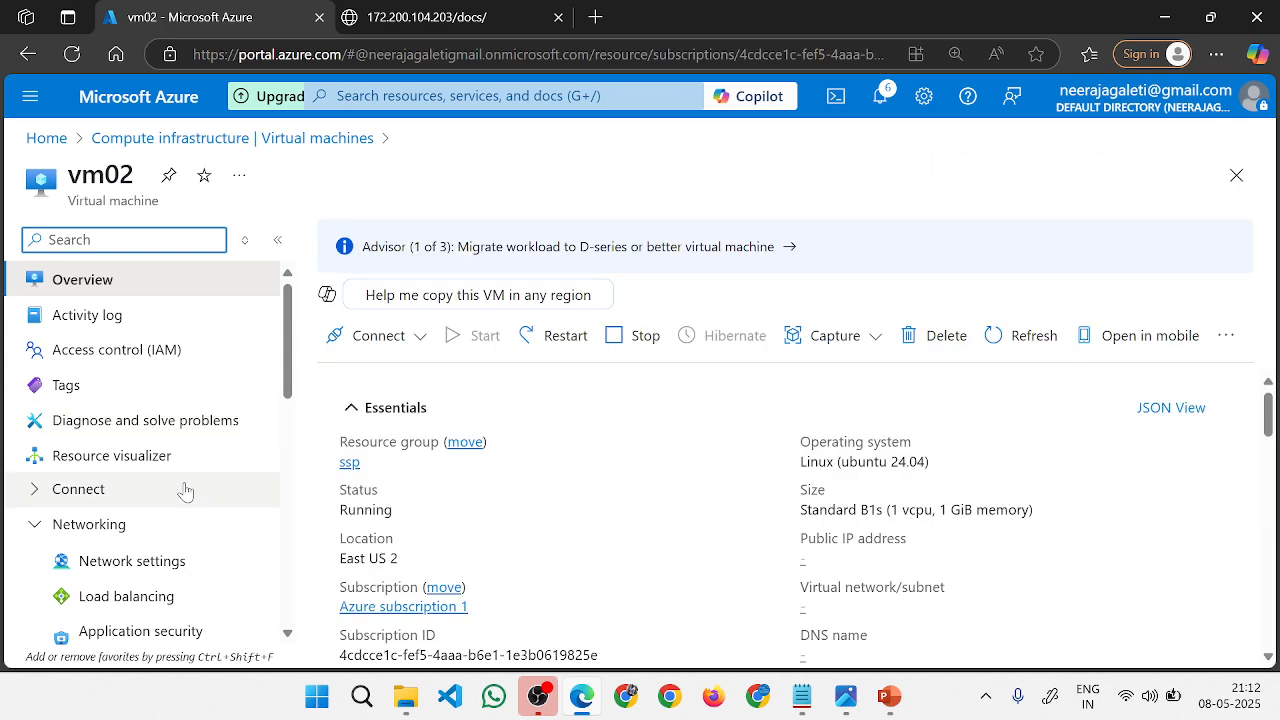
Switch to the Prepare ENV notes in Notepad, review the vm01 and vm02 lines, and return to the Azure portal.
left_click(802, 698)
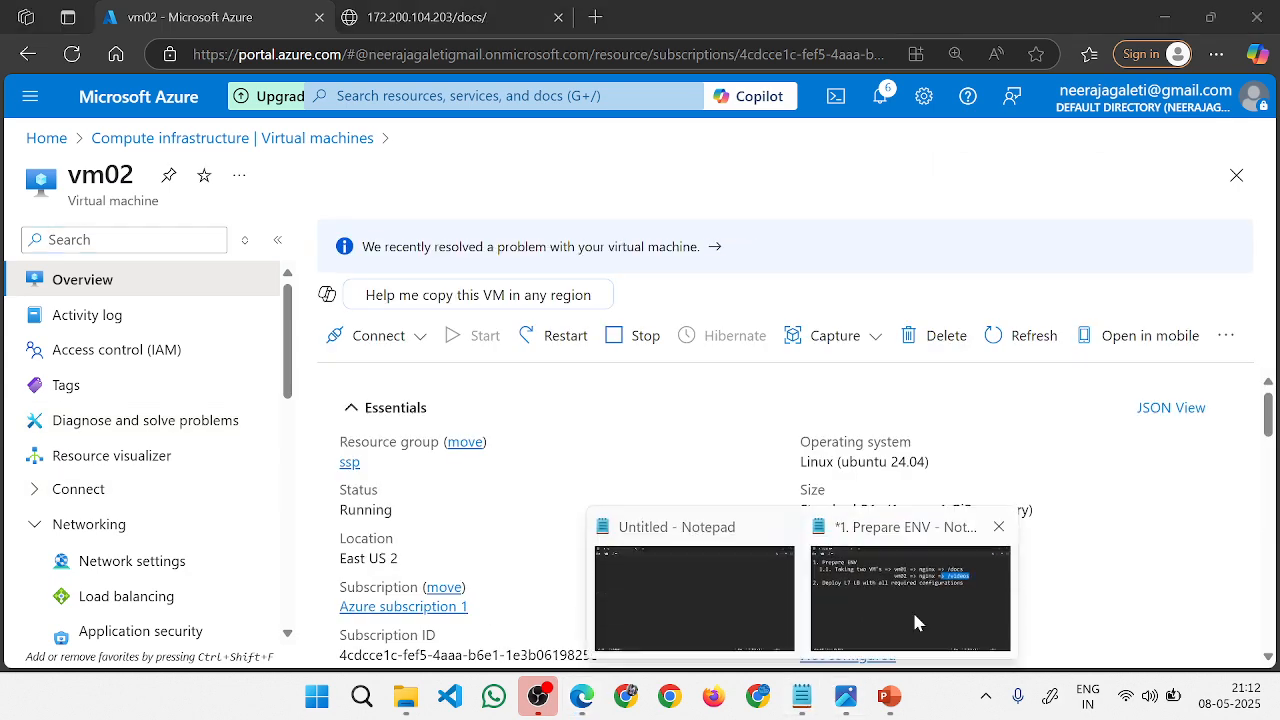
left_click(914, 620)
left_click_drag(494, 148, 776, 148)
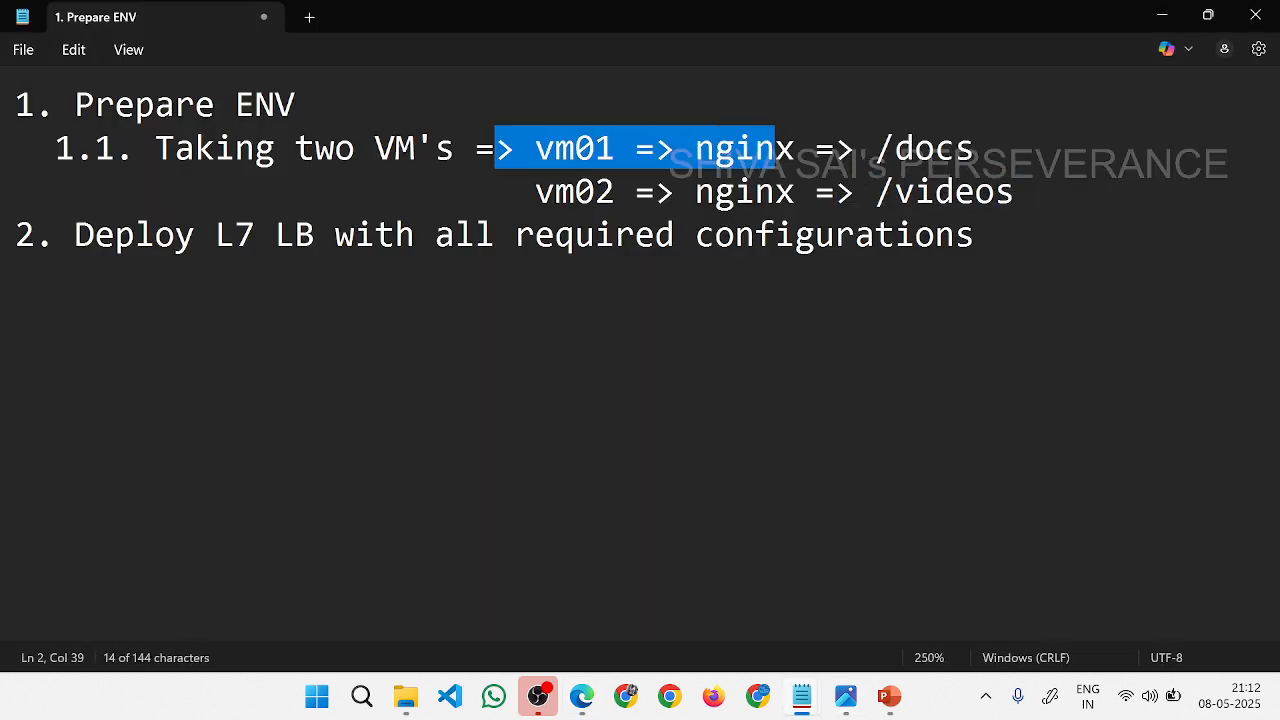
left_click_drag(975, 148, 535, 148)
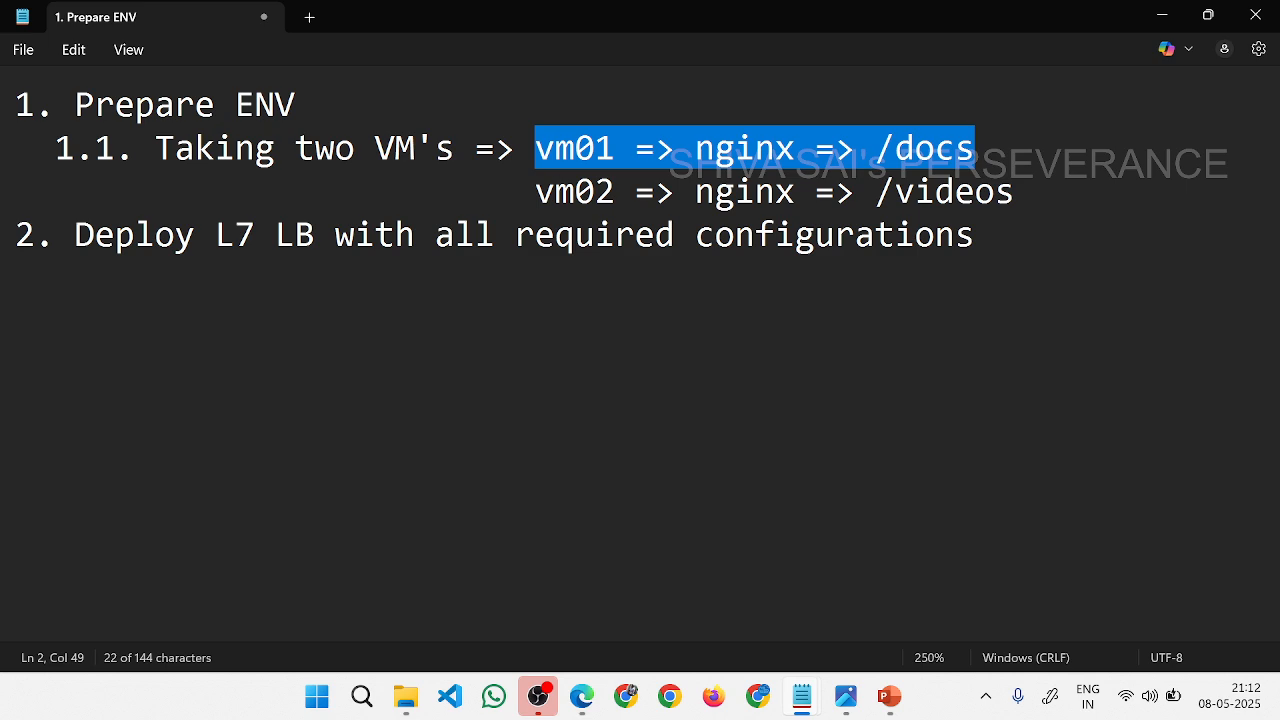
left_click_drag(1014, 191, 494, 191)
key("alt+Tab")
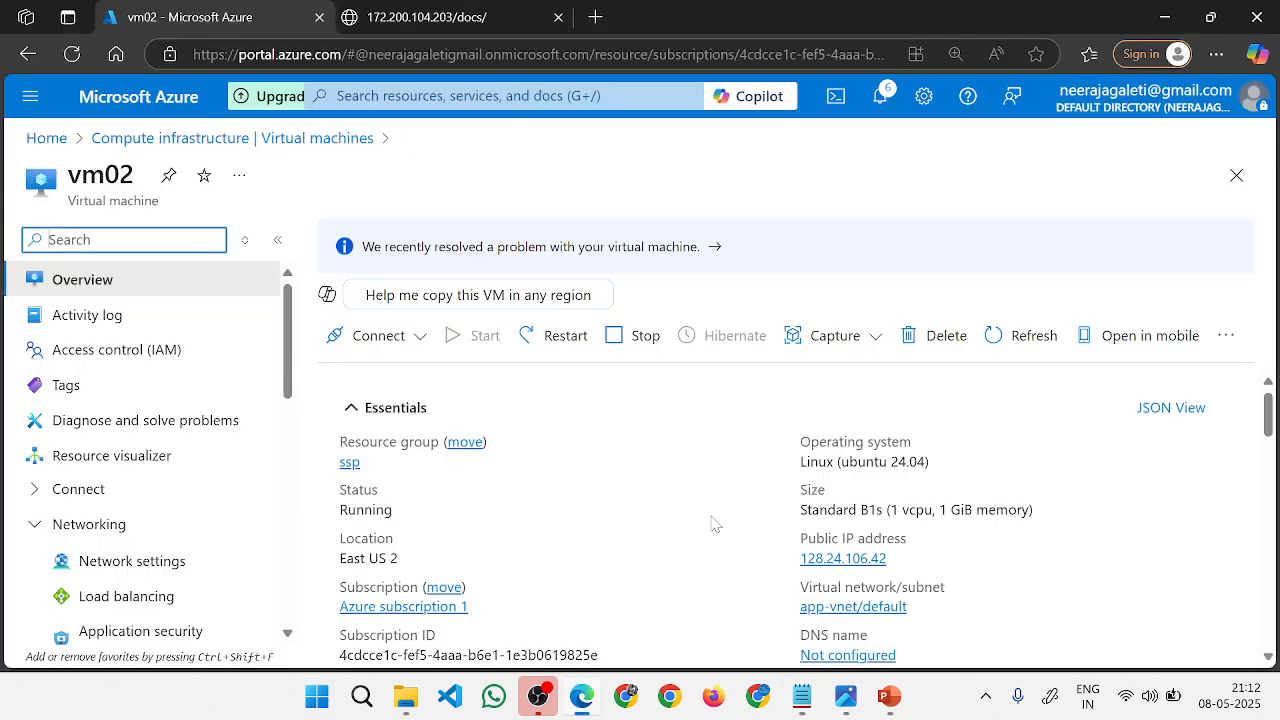
Open the serial console of vm02 and close the page showing vm01's docs application.
scroll(186, 540, "down", 10)
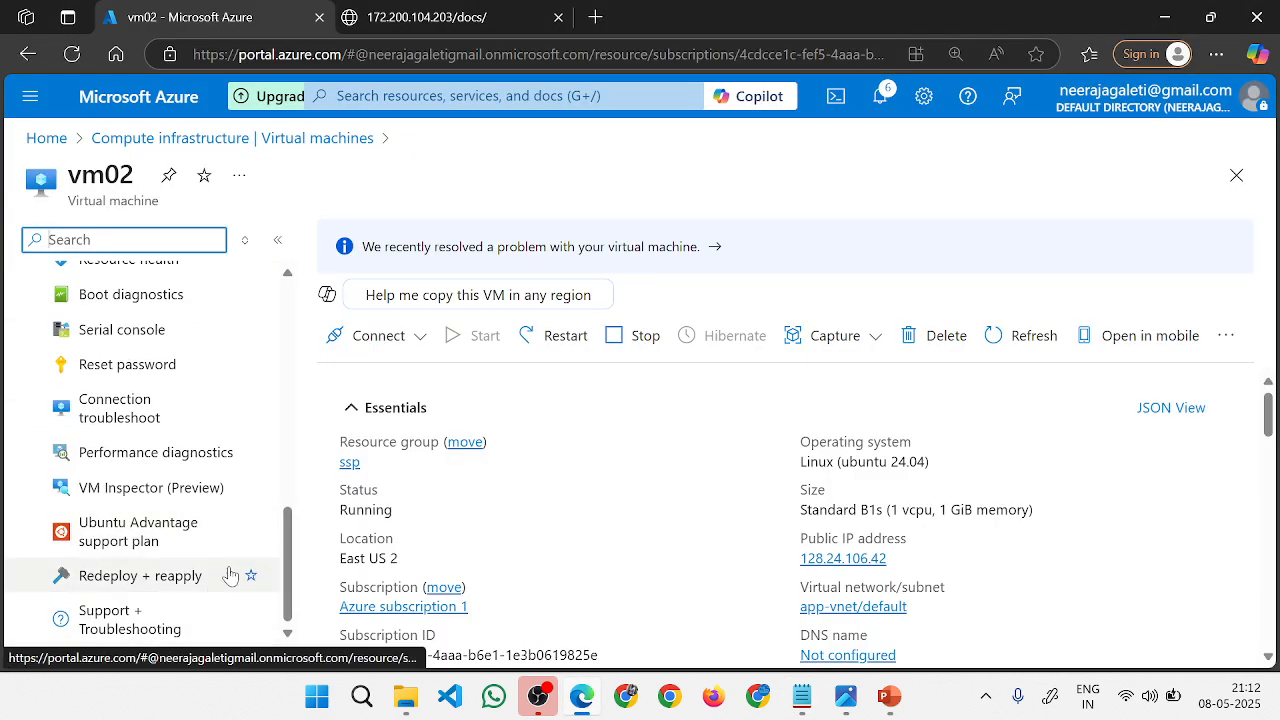
left_click(122, 330)
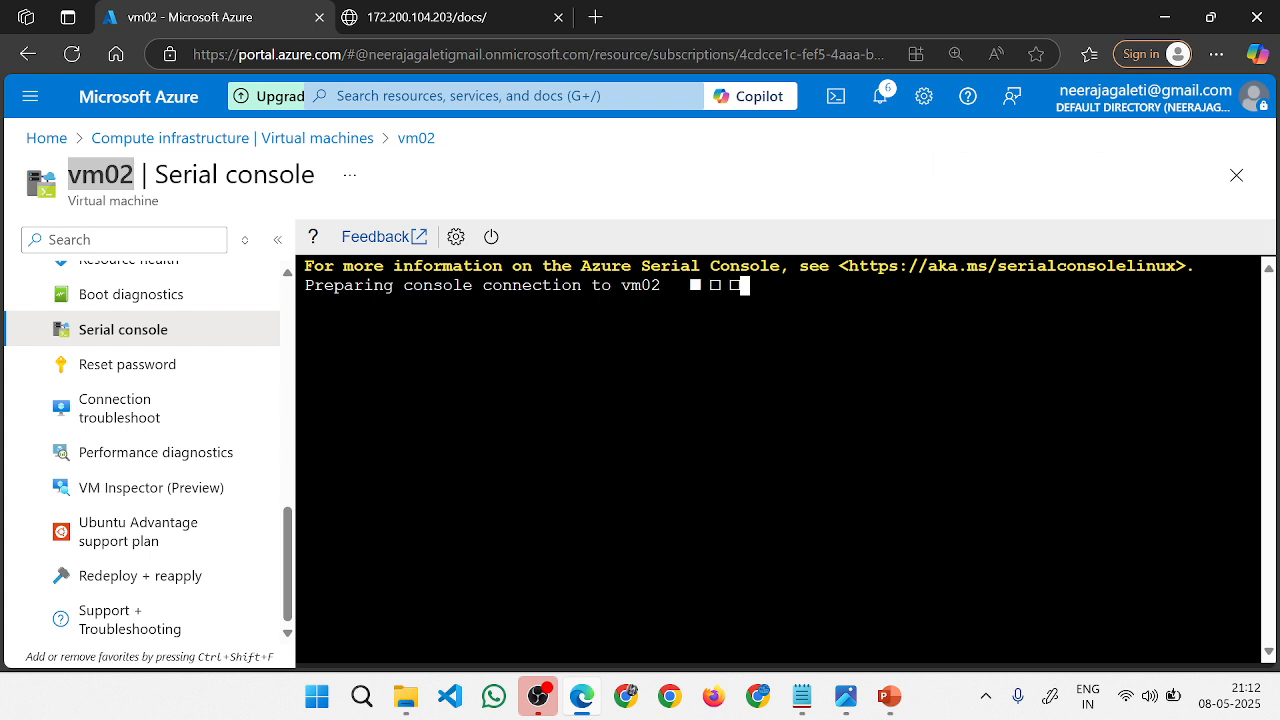
left_click(390, 14)
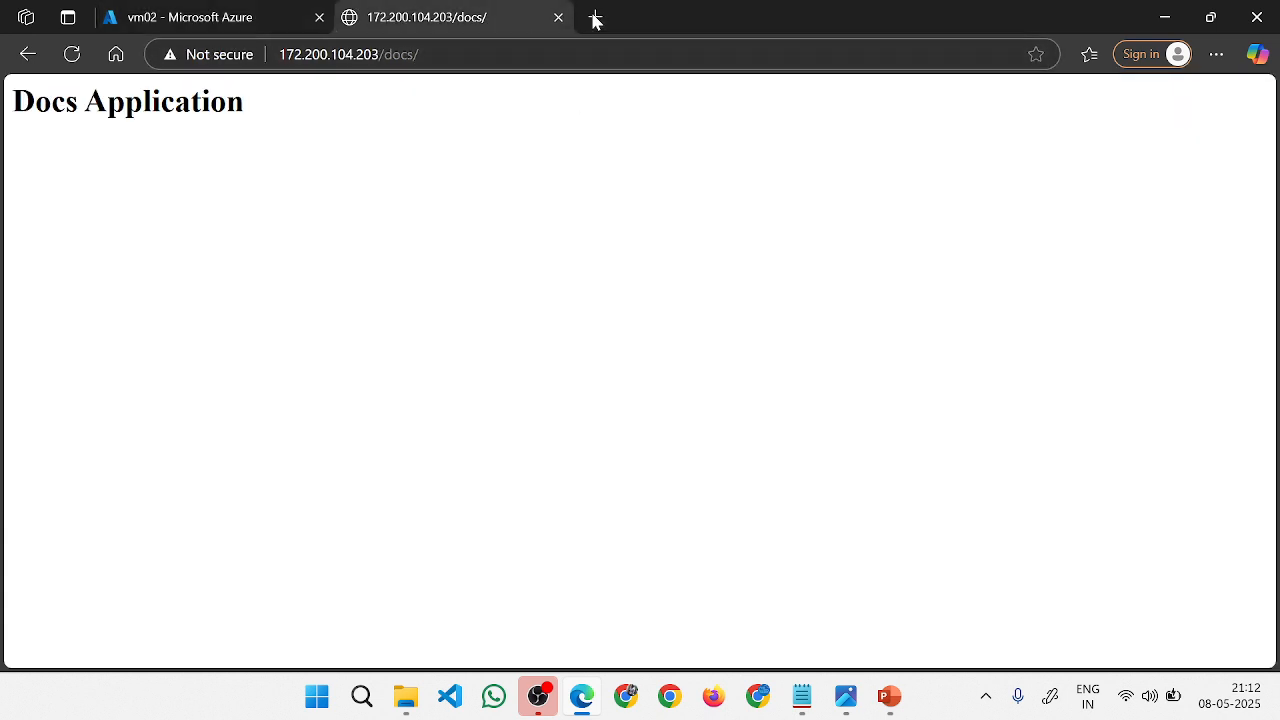
left_click(558, 17)
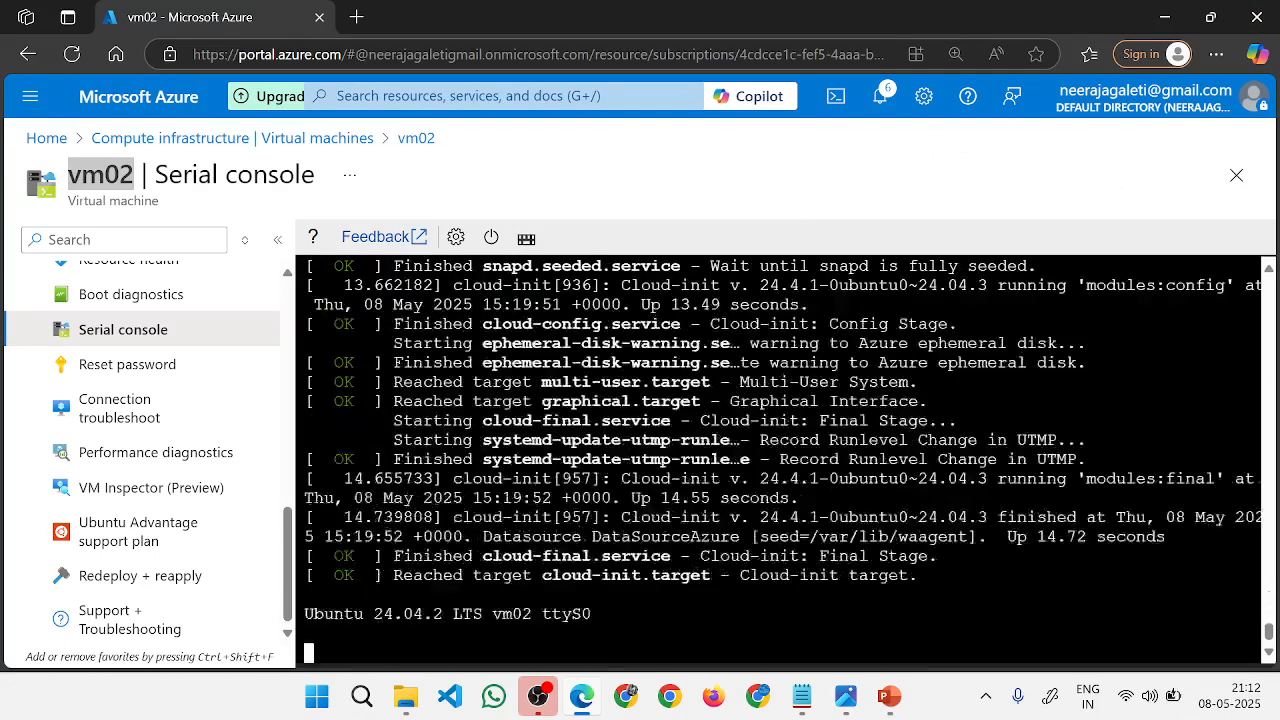
Try to log in to the vm02 console with the account username and password.
key("Return")
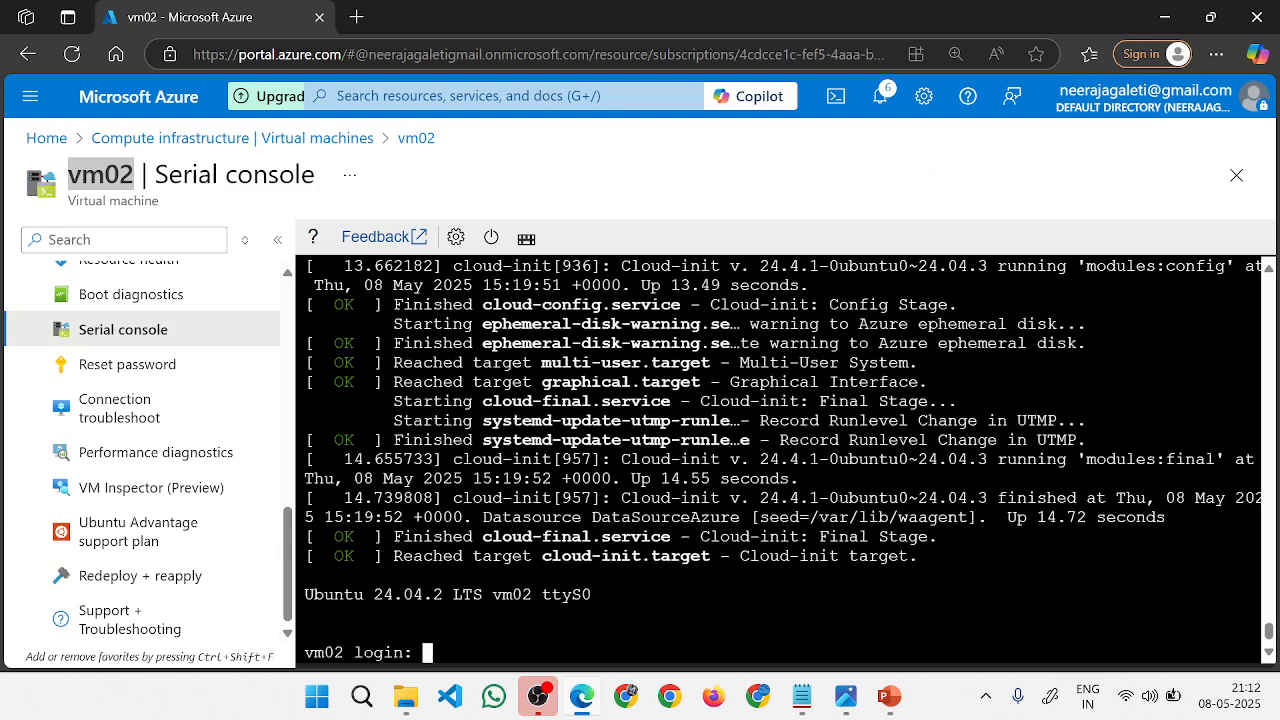
type("sai")
key("Return")
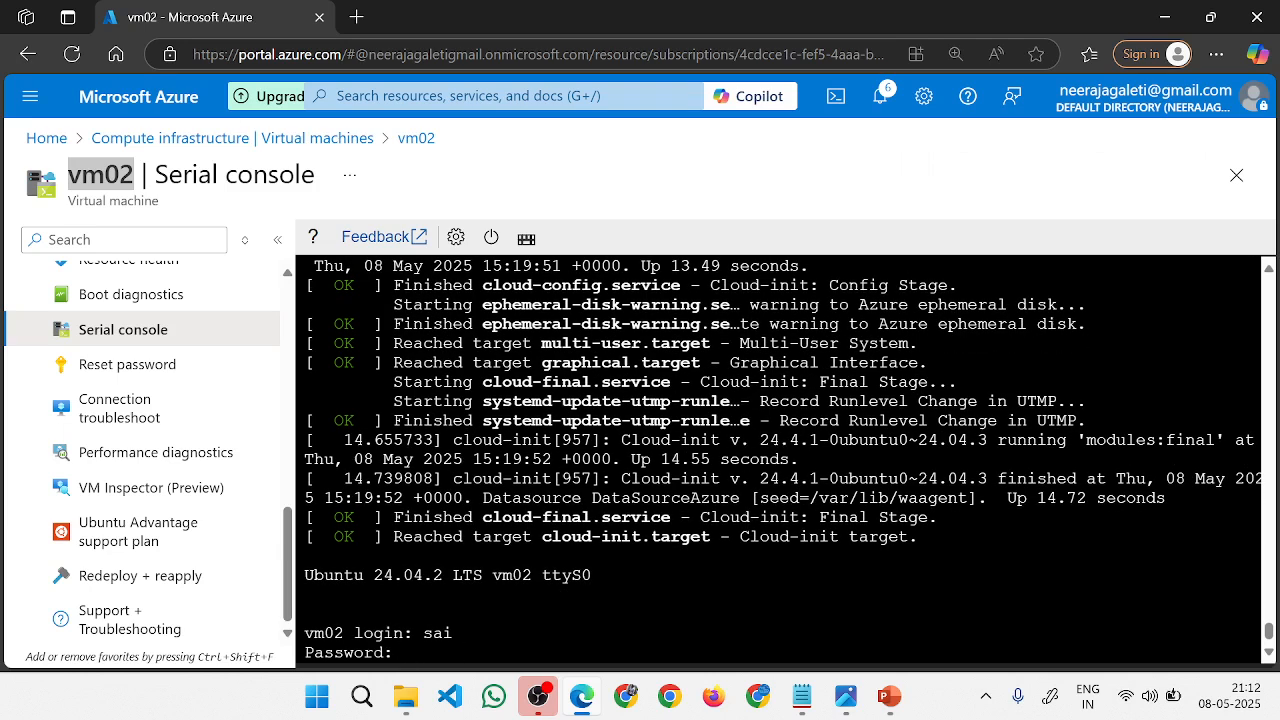
key("Return")
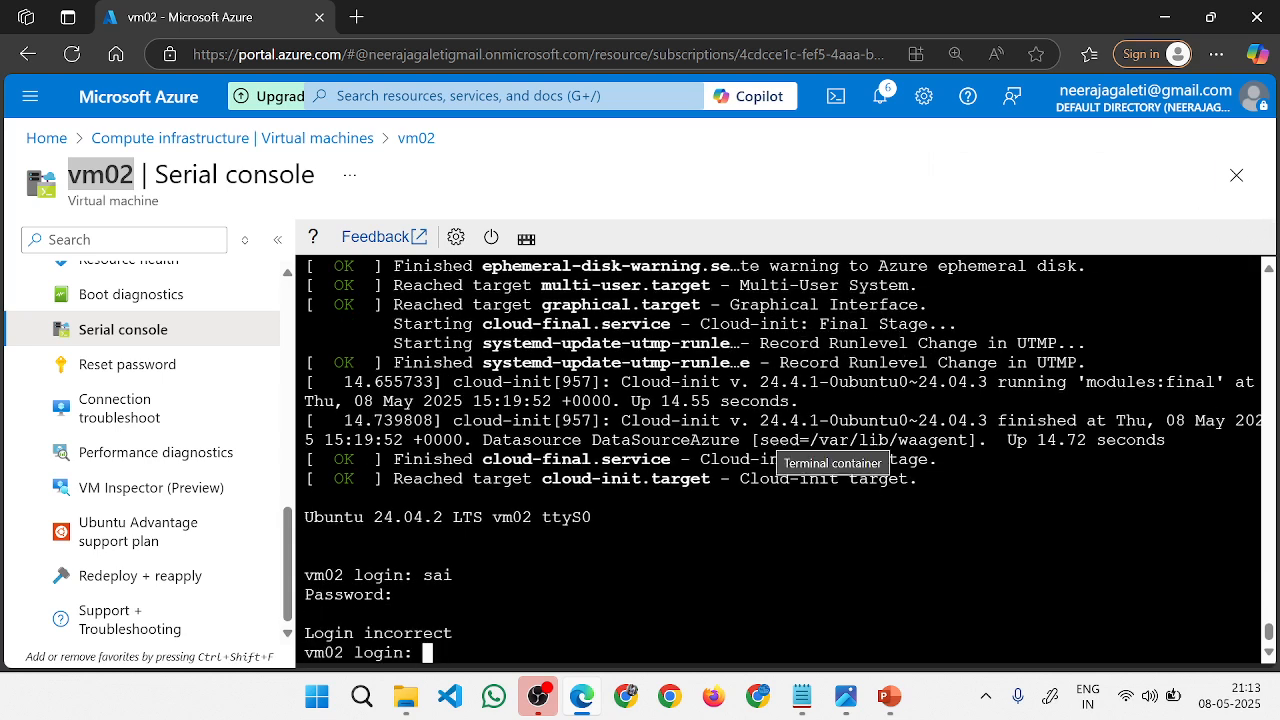
Log in to vm02 again by entering the account username and password.
type("sai@")
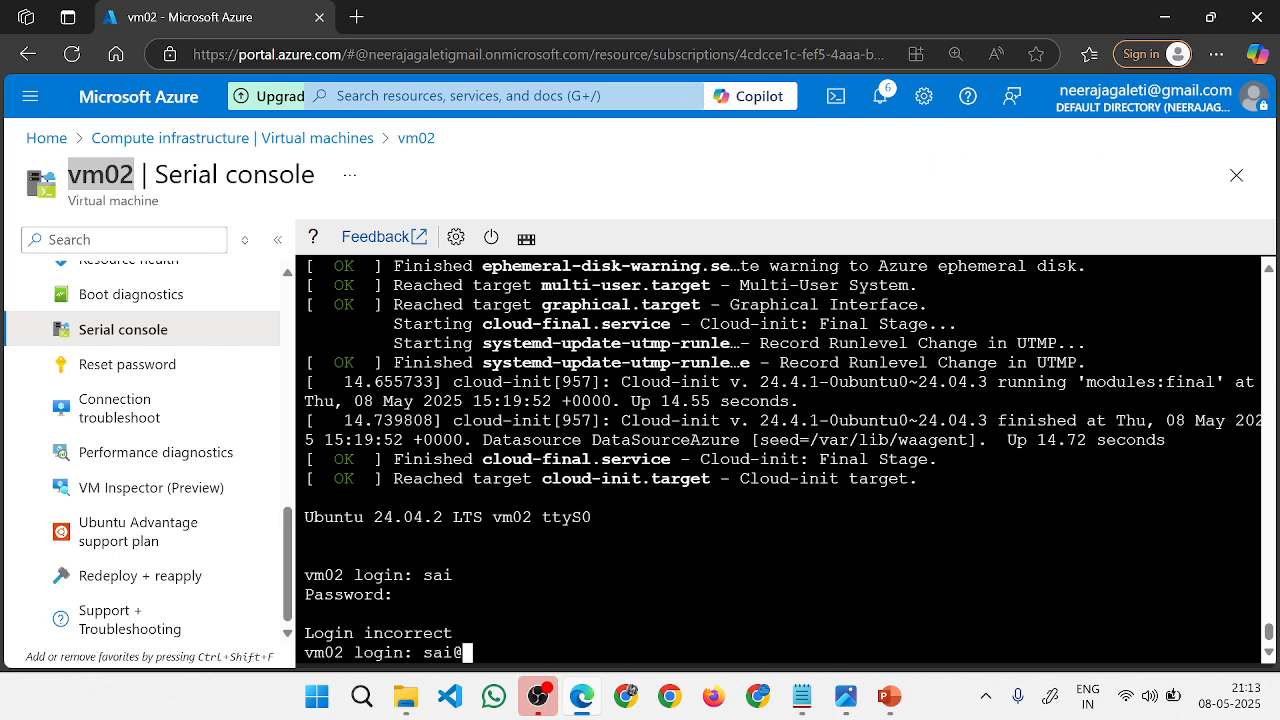
key("BackSpace")
key("Return")
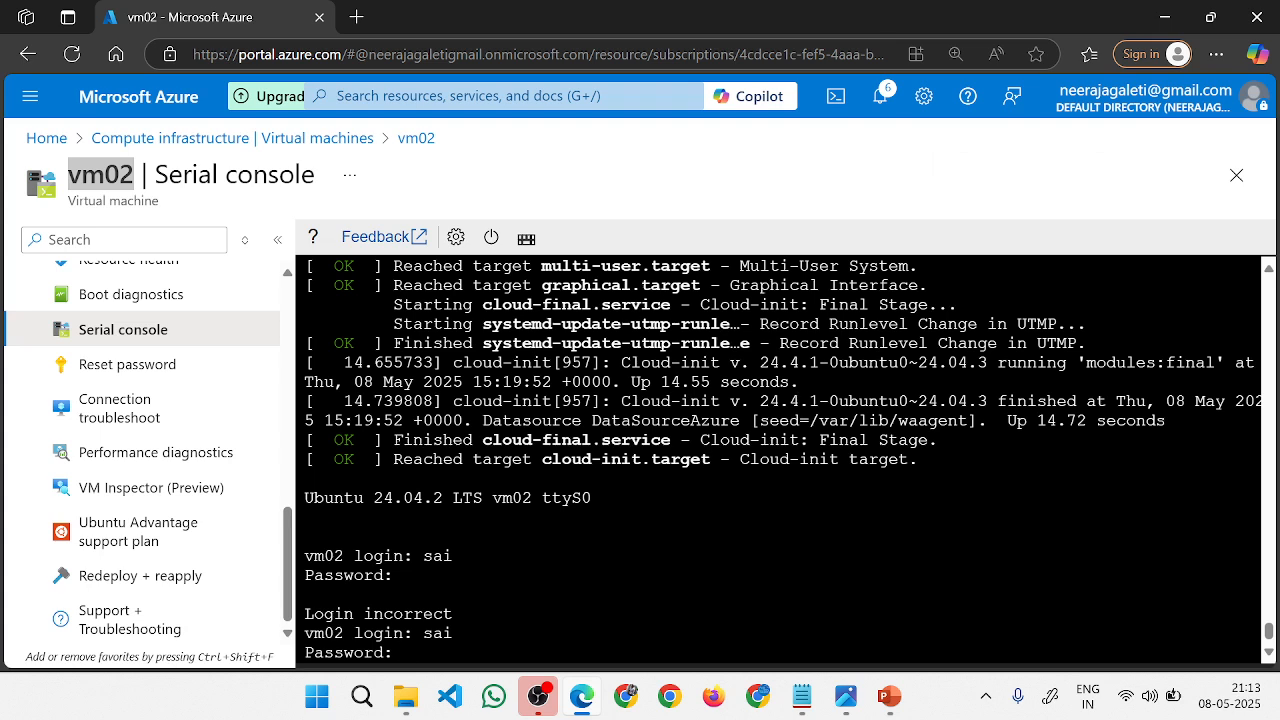
key("Return")
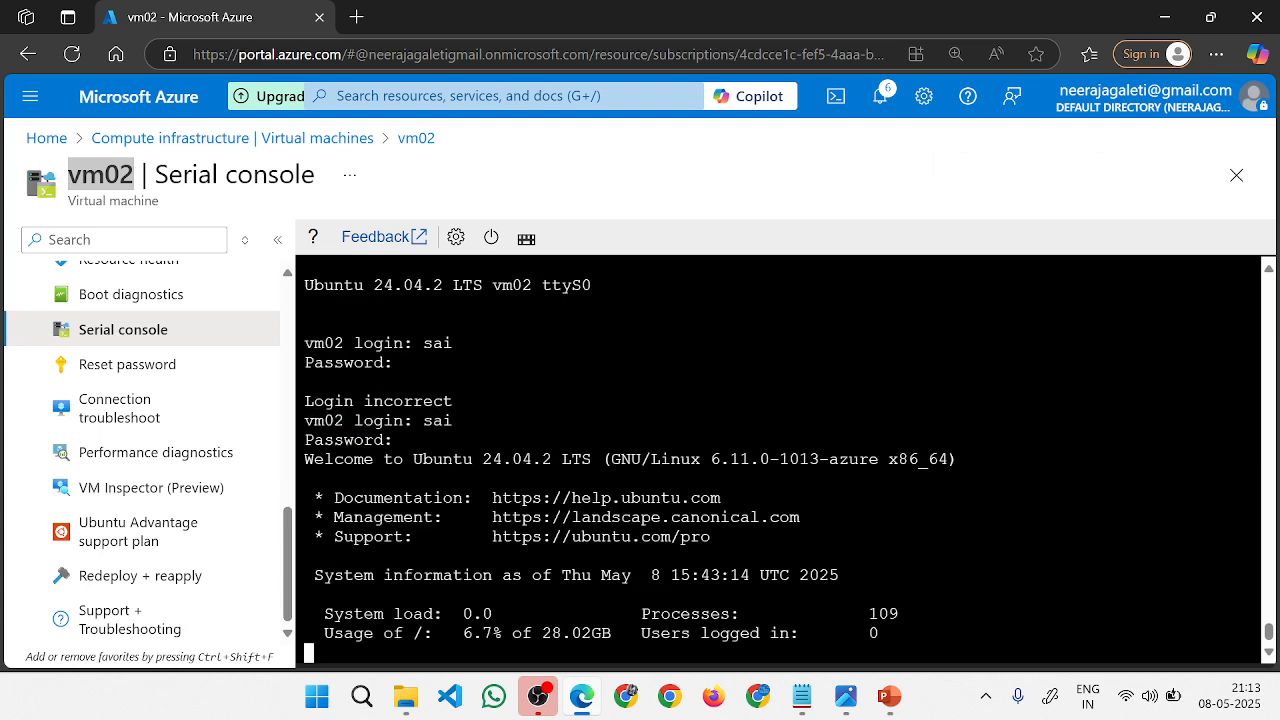
Clear the vm02 console, change to the /var/www/html directory and list its files.
type("clear")
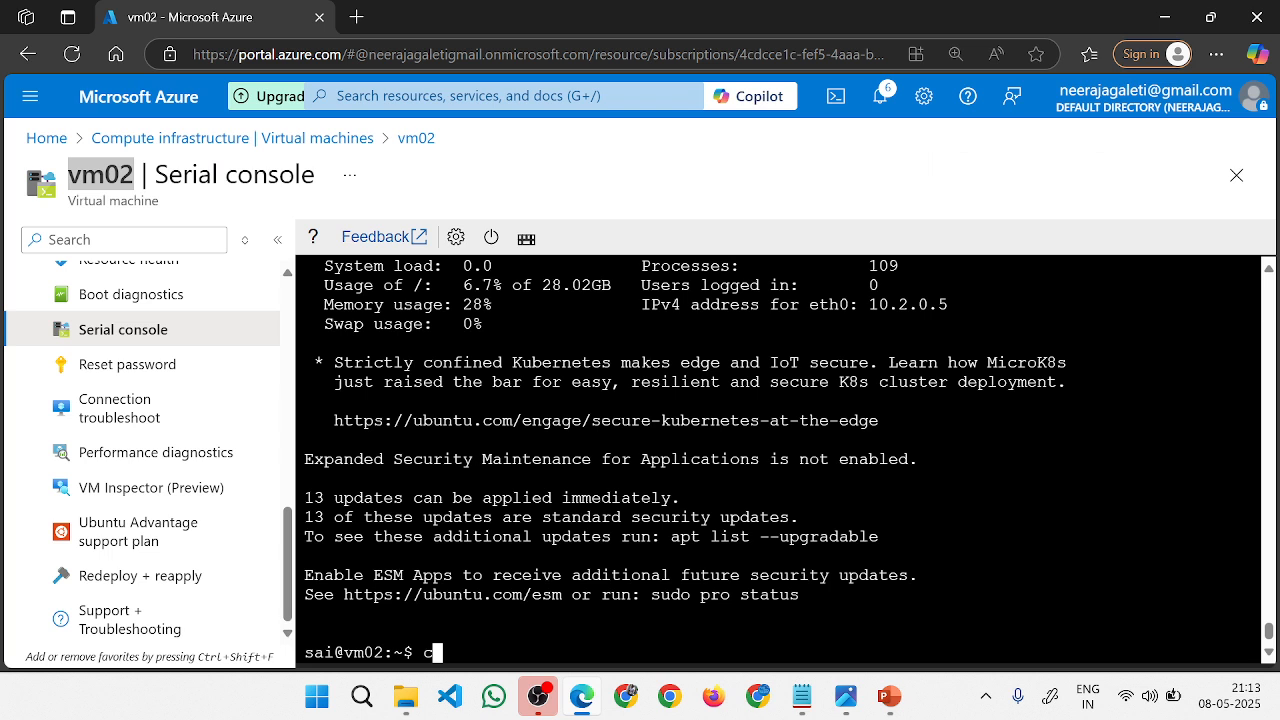
key("Return")
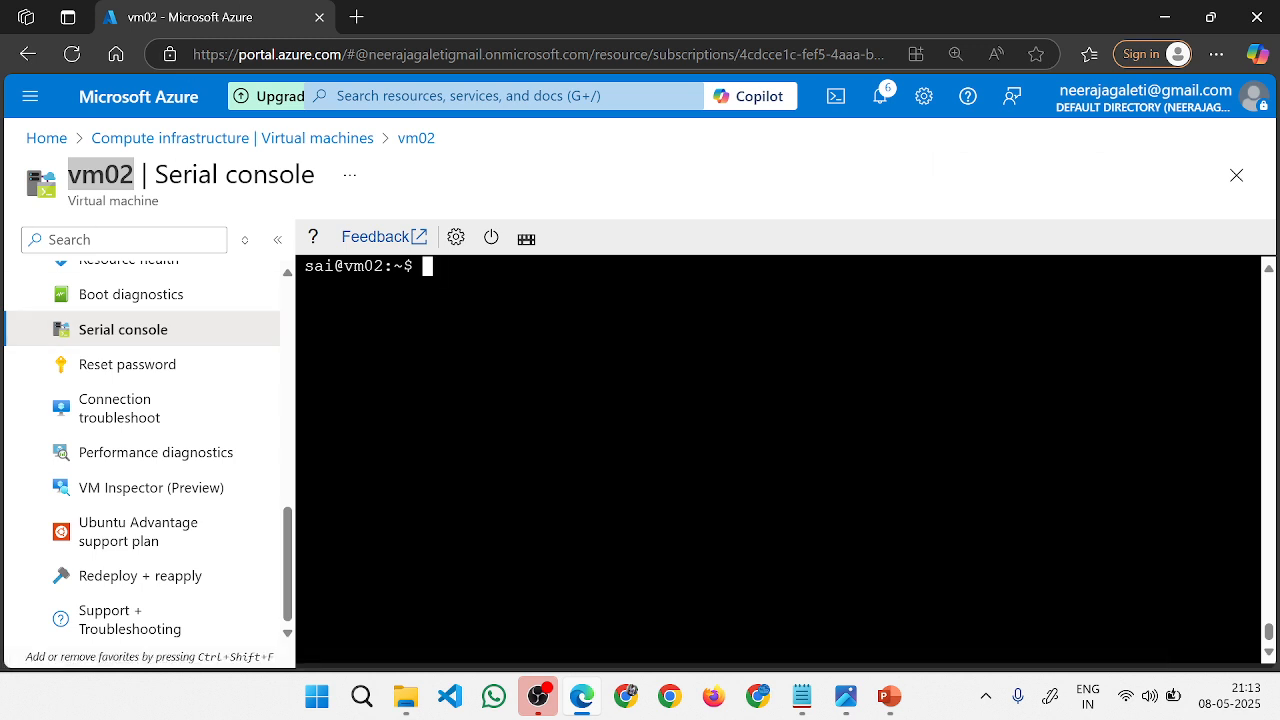
type("cd /var/www")
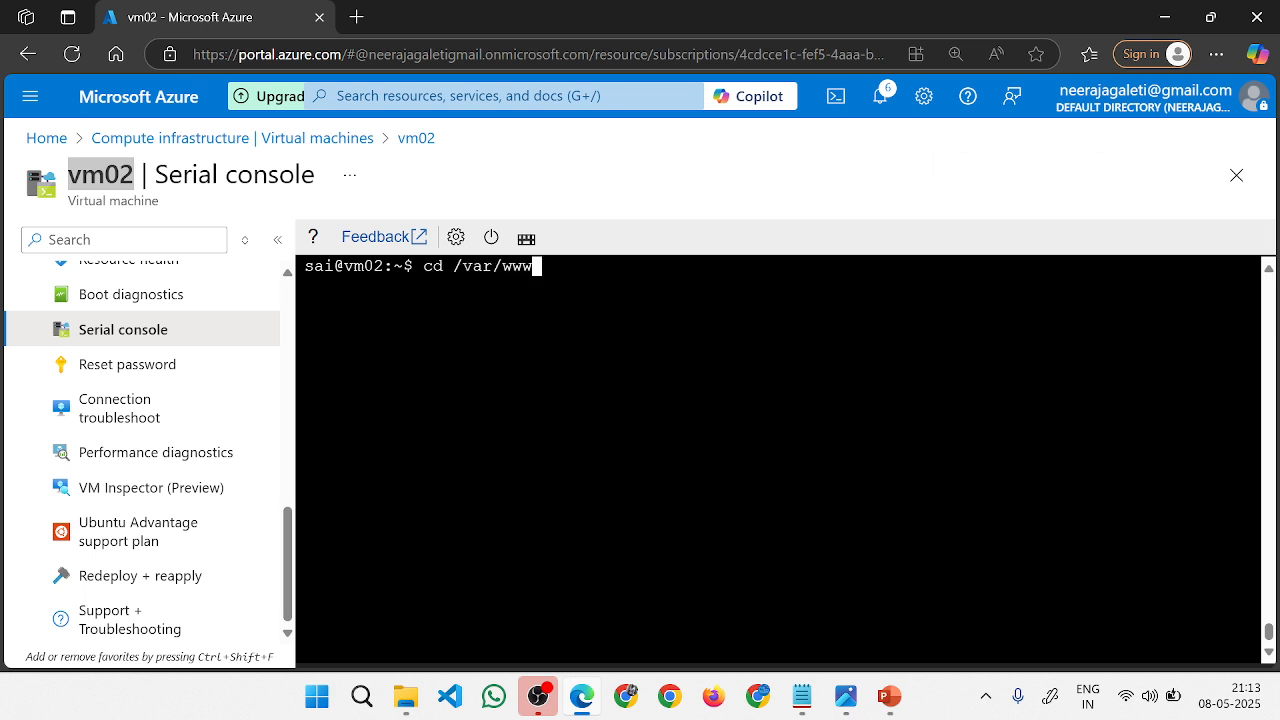
type("/html")
key("Return")
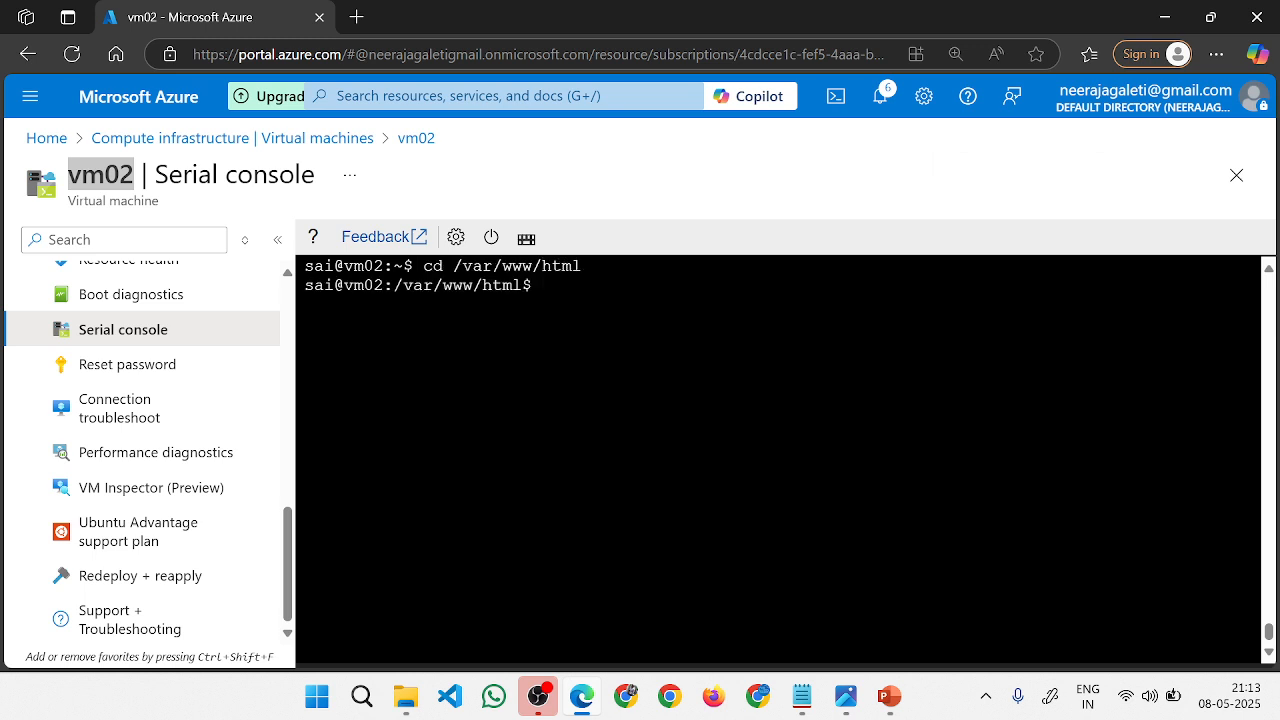
type("ls")
key("Return")
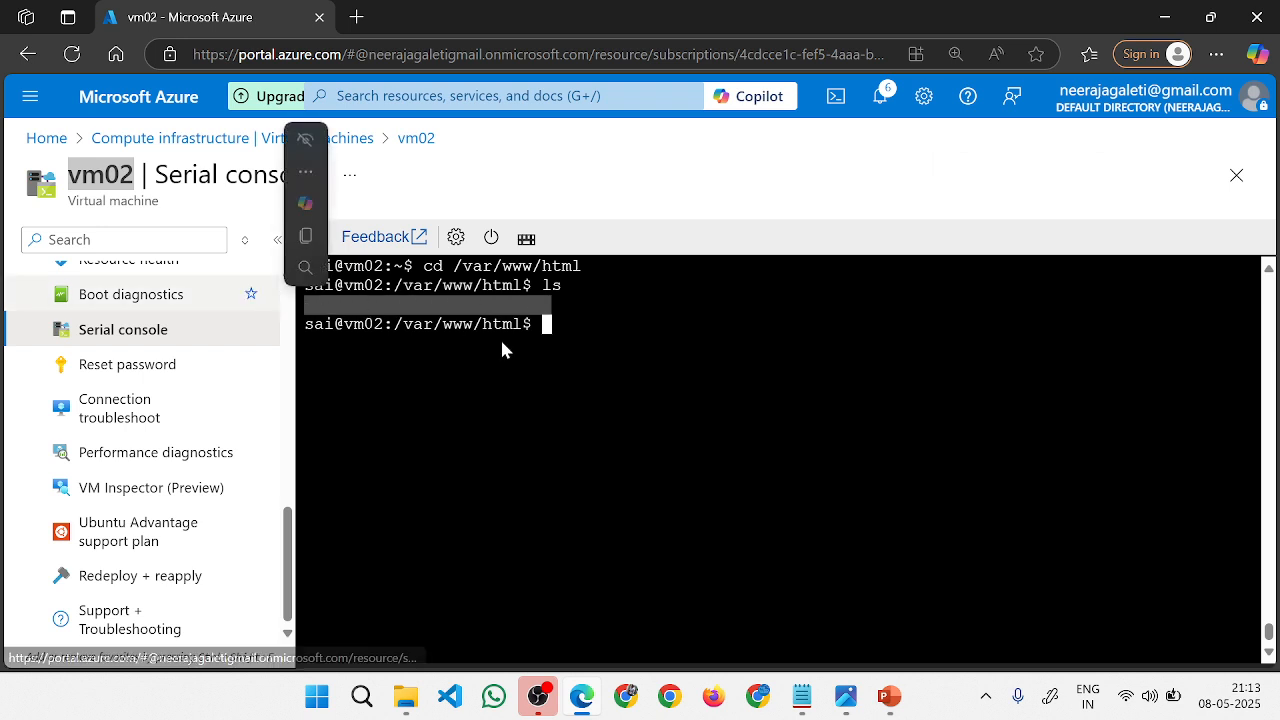
Open vm02's network settings and review the inbound port rules.
scroll(188, 496, "up", 3)
scroll(188, 496, "up", 5)
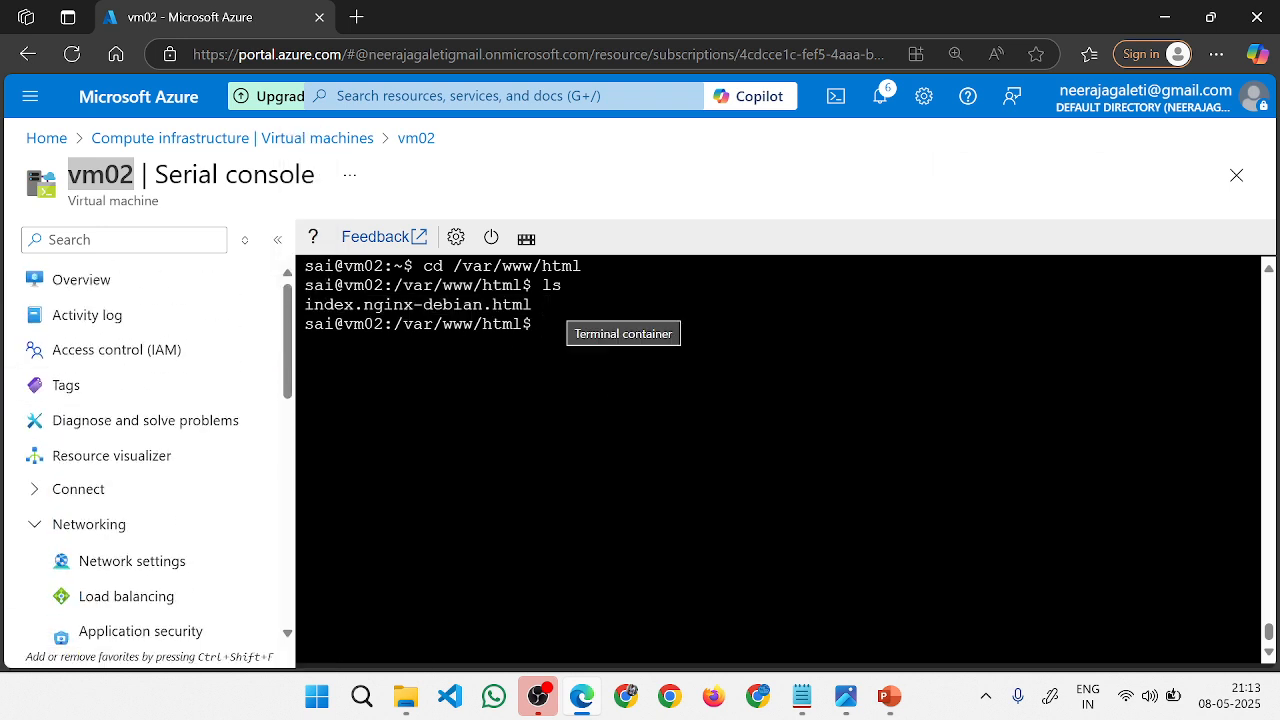
scroll(172, 463, "down", 1)
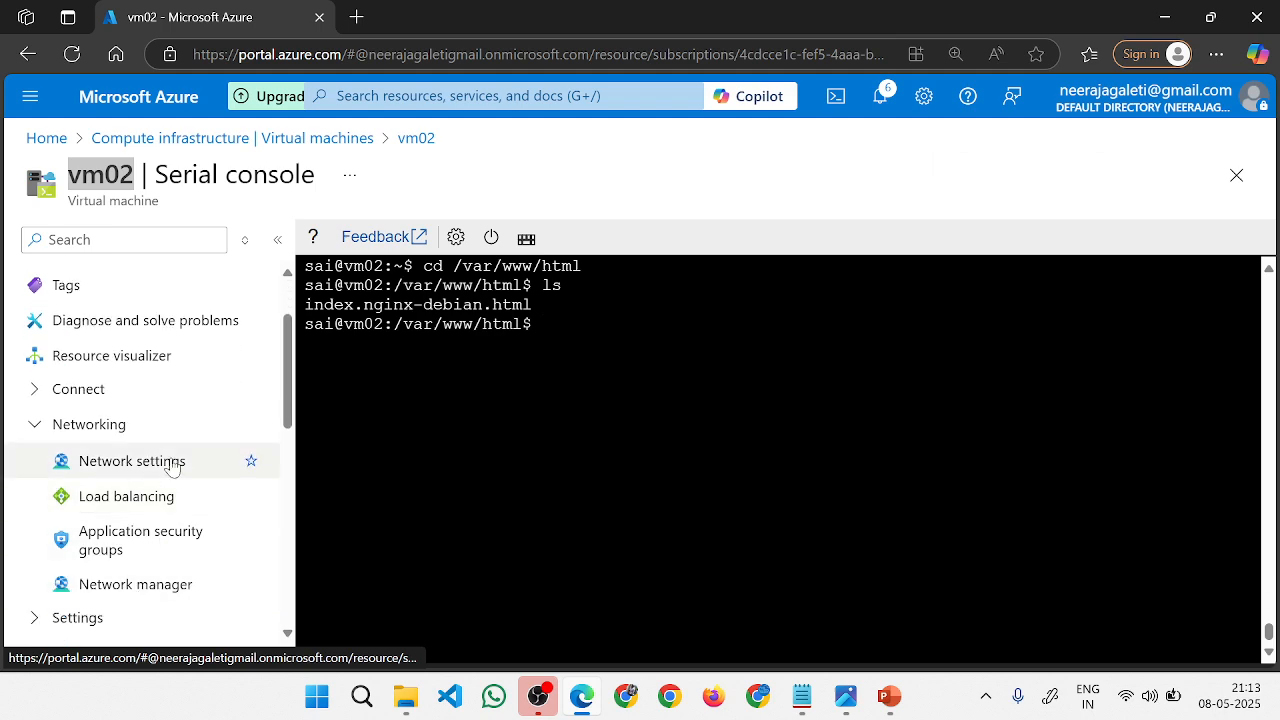
left_click(172, 463)
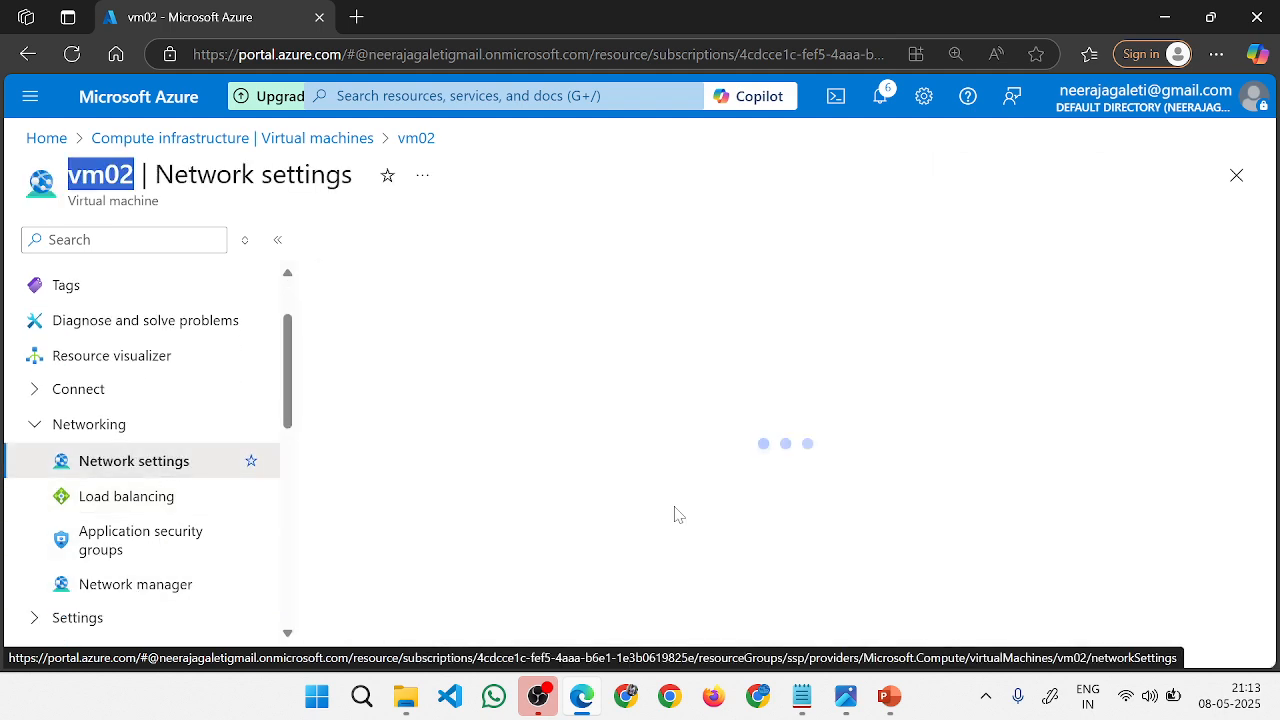
scroll(757, 477, "down", 5)
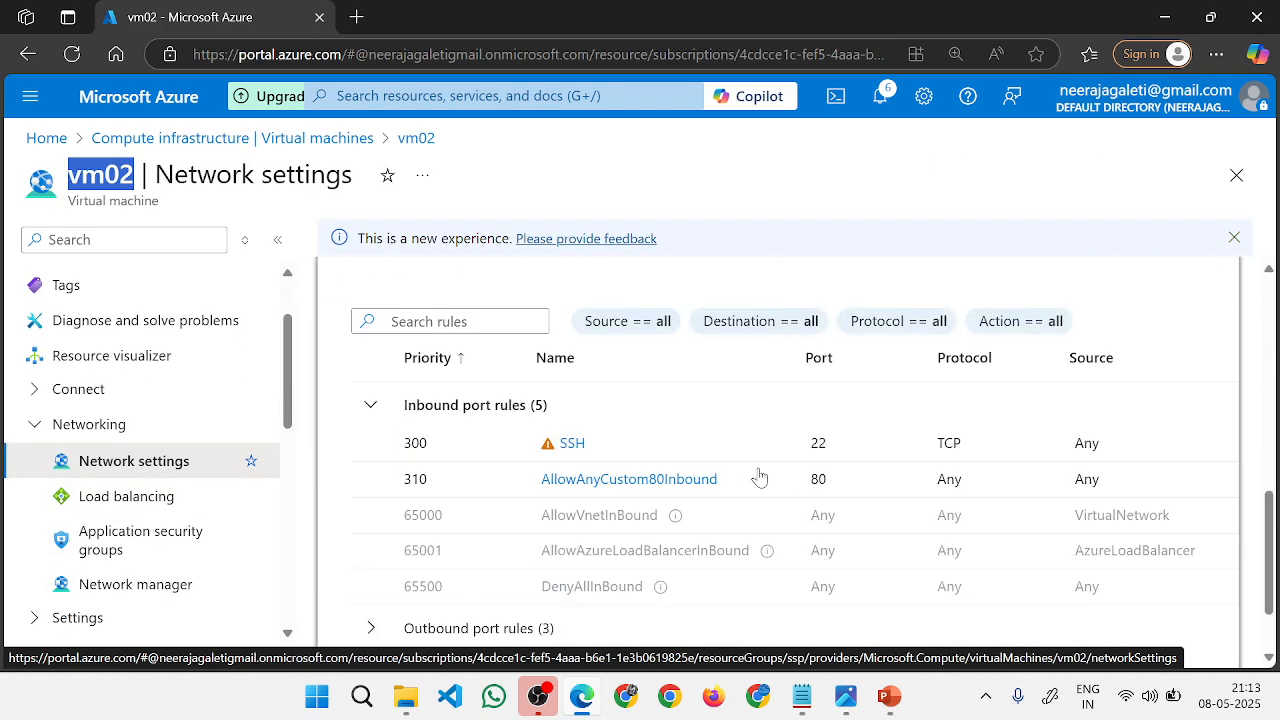
scroll(777, 497, "up", 5)
scroll(251, 566, "up", 1)
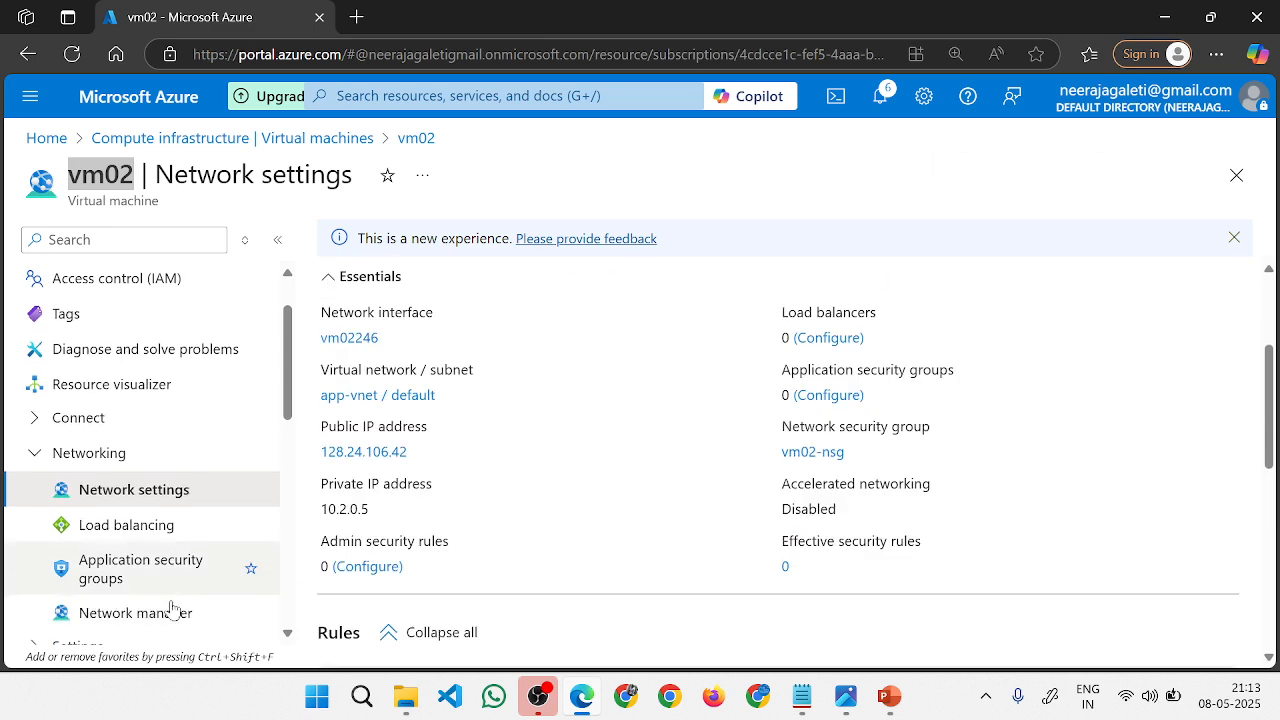
Open the vm02 overview and copy its public IP address.
left_click(131, 285)
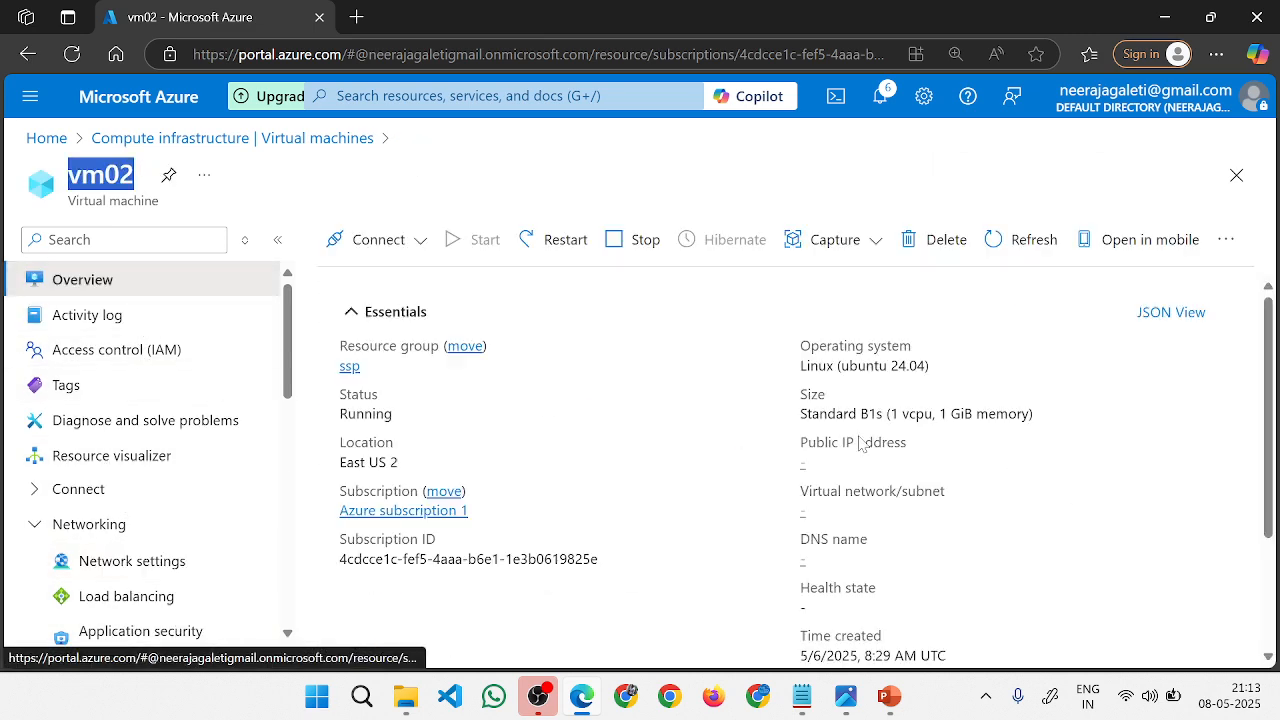
scroll(970, 515, "down", 1)
scroll(934, 517, "down", 1)
scroll(934, 522, "up", 1)
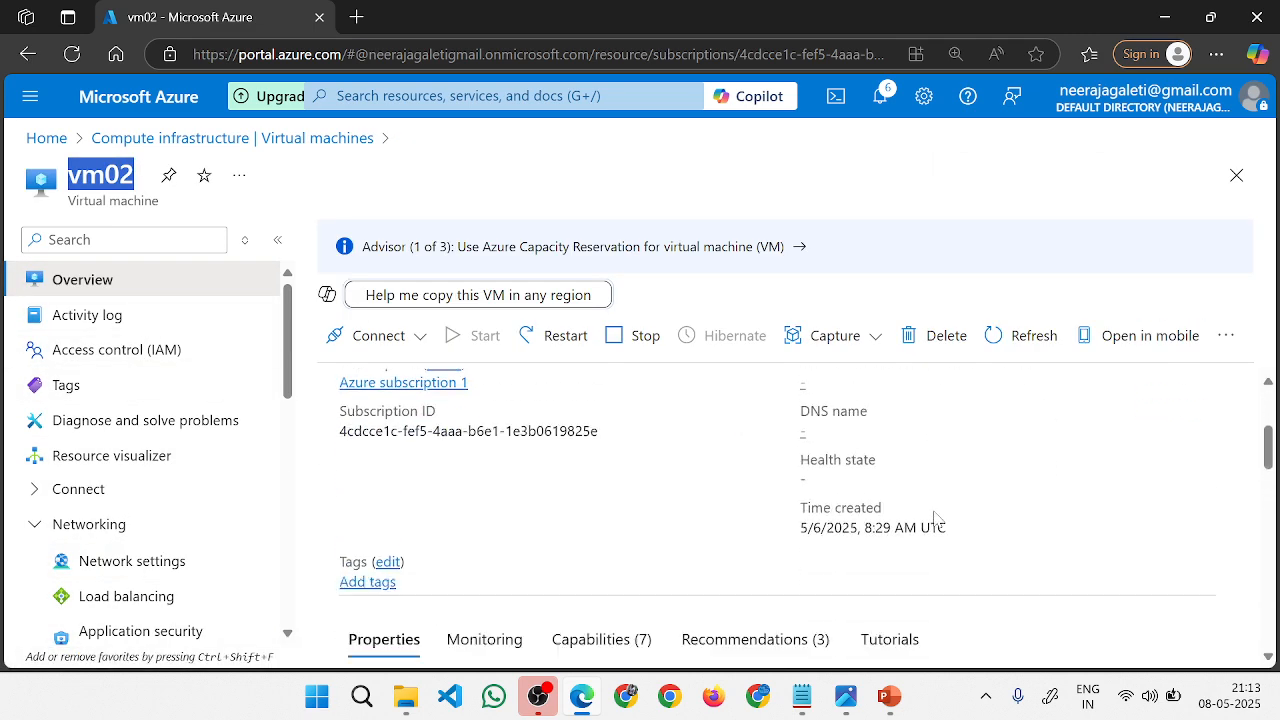
scroll(928, 520, "down", 3)
scroll(916, 578, "up", 3)
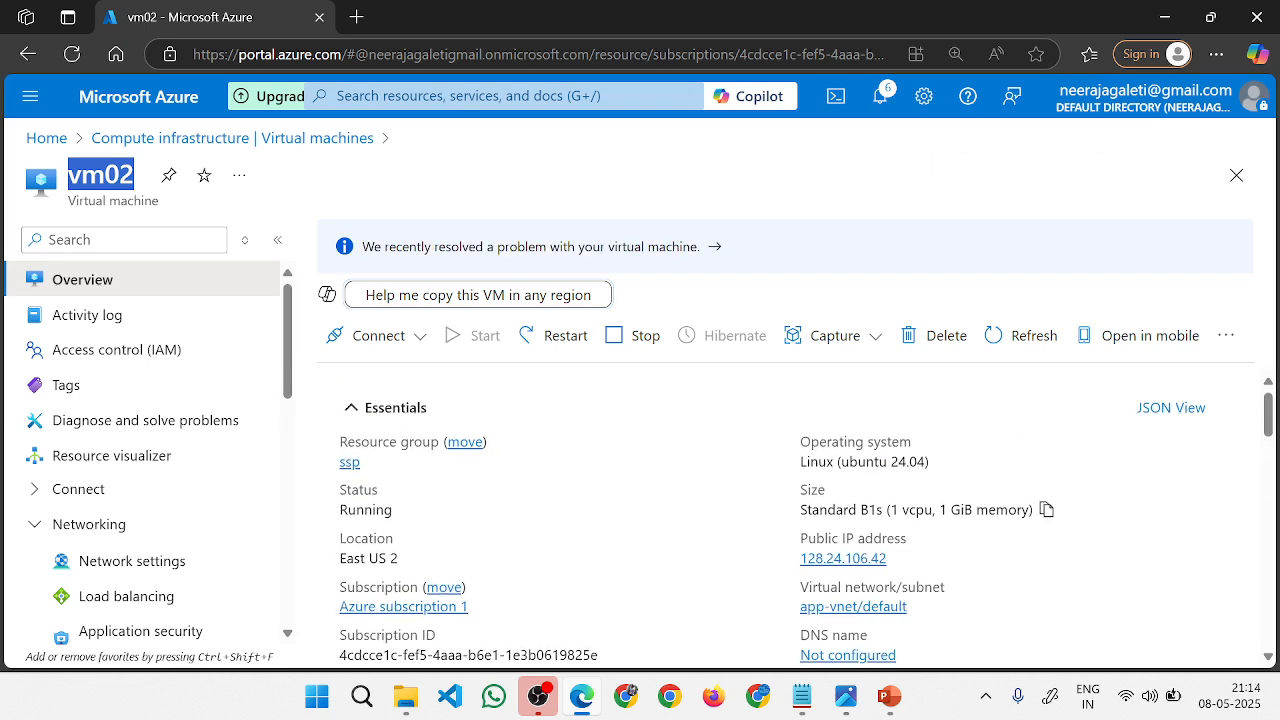
left_click(899, 558)
Load vm02's public IP address in a new browser tab and check the heading line above the nginx welcome text.
left_click(357, 18)
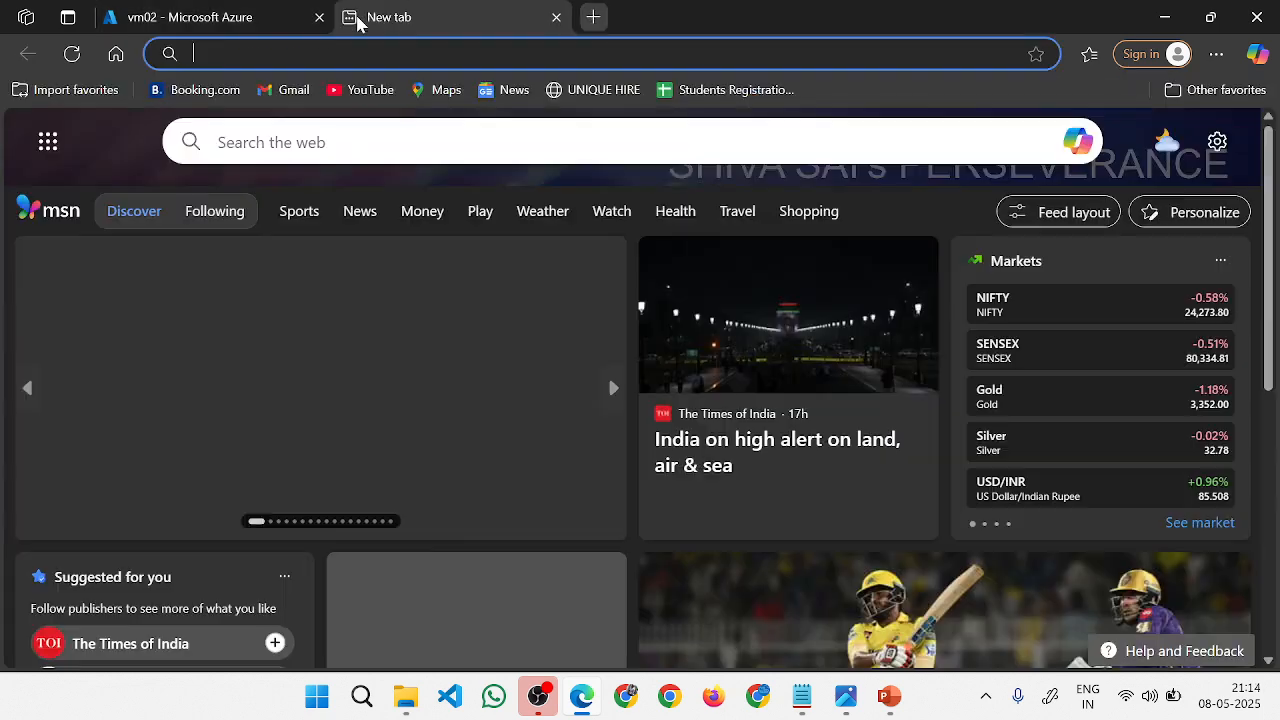
key("ctrl+v")
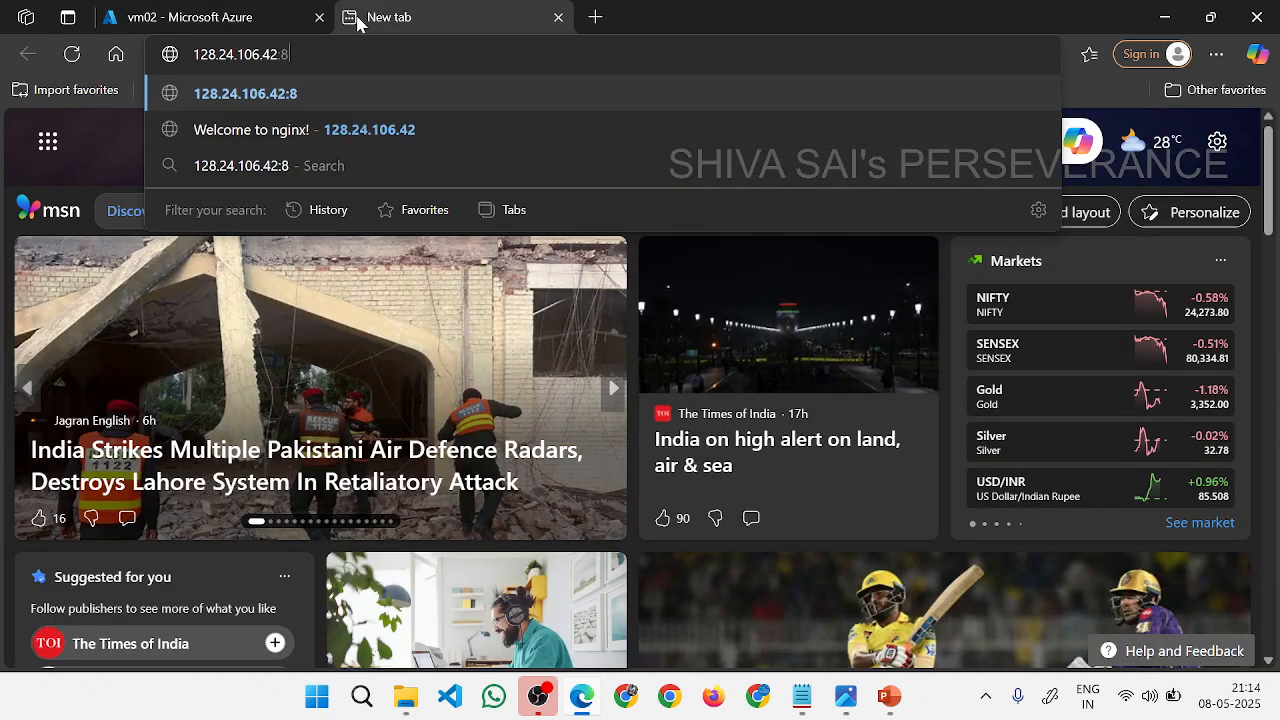
key("Return")
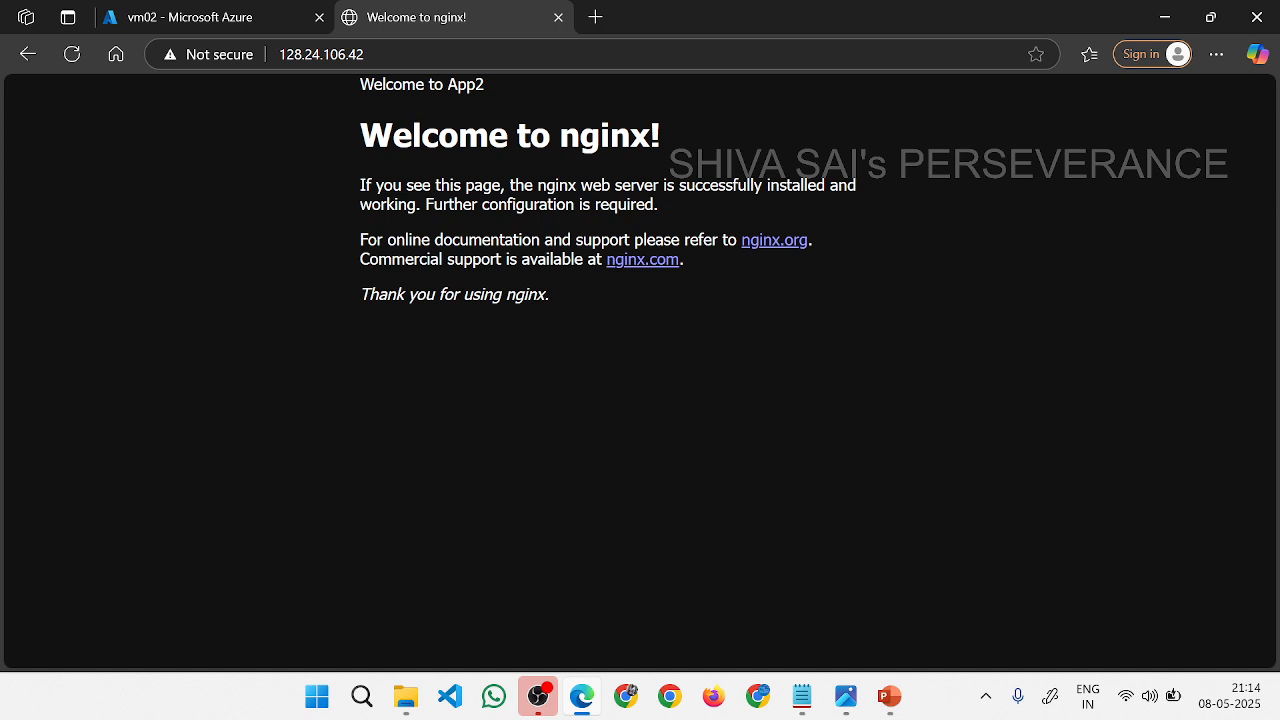
left_click_drag(486, 86, 270, 89)
left_click(685, 316)
left_click_drag(483, 93, 334, 91)
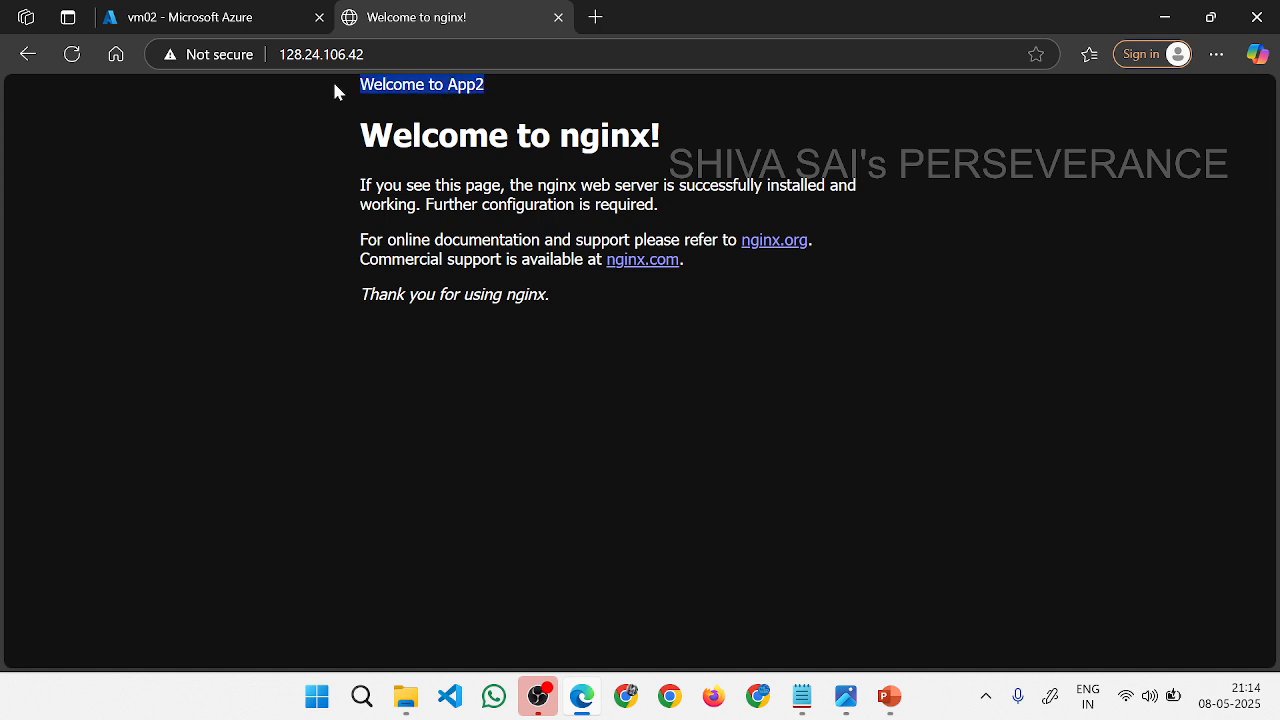
Return to the Azure portal and reopen the serial console of vm02.
left_click(225, 22)
scroll(118, 563, "down", 5)
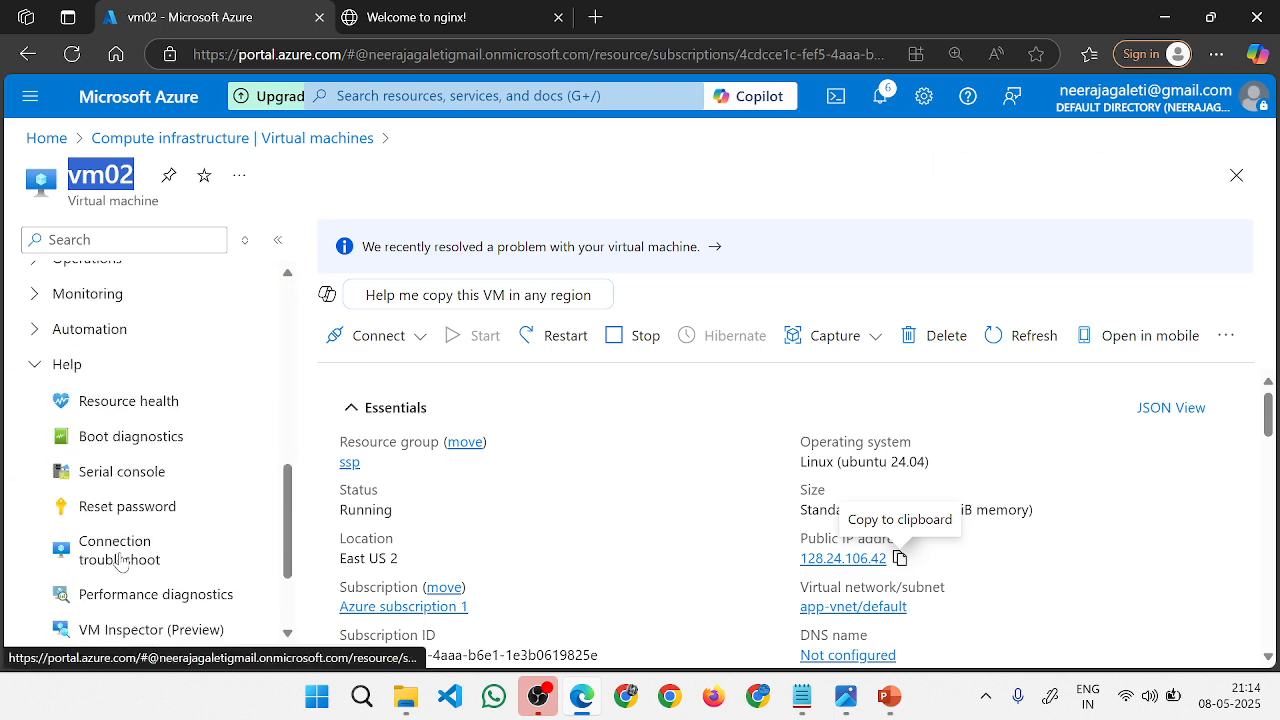
scroll(130, 570, "down", 2)
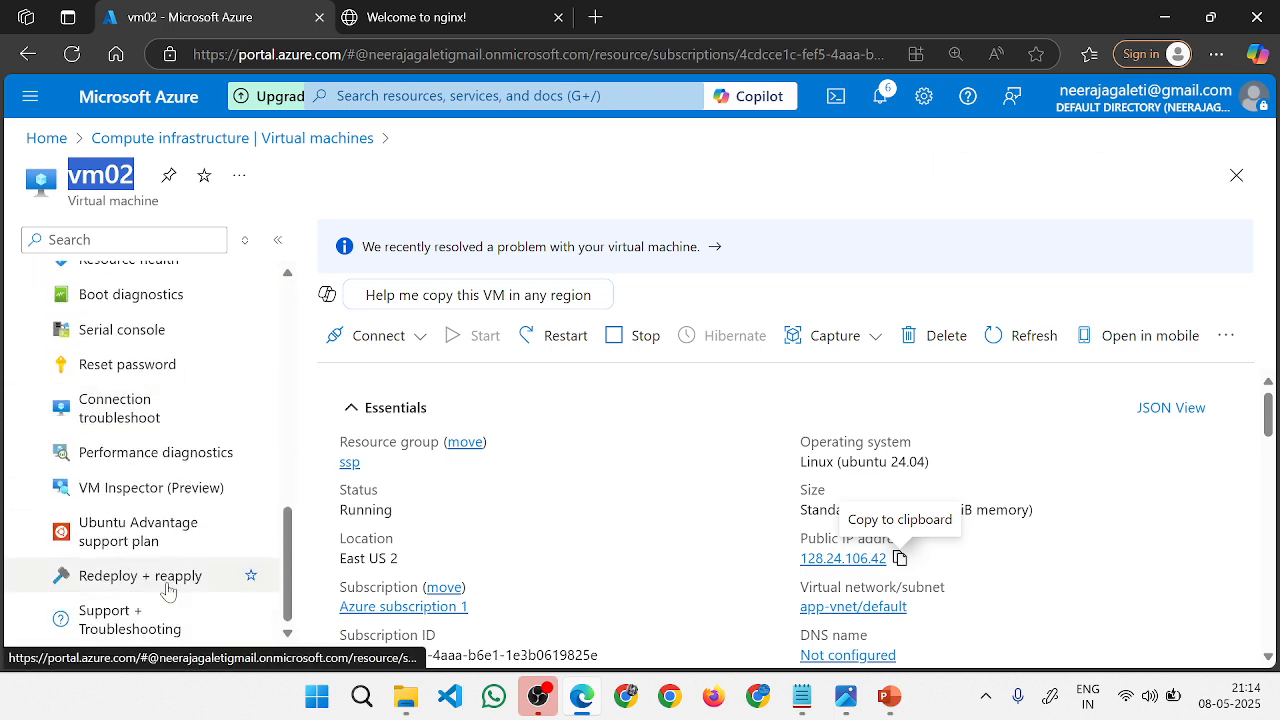
scroll(166, 590, "up", 2)
left_click(166, 435)
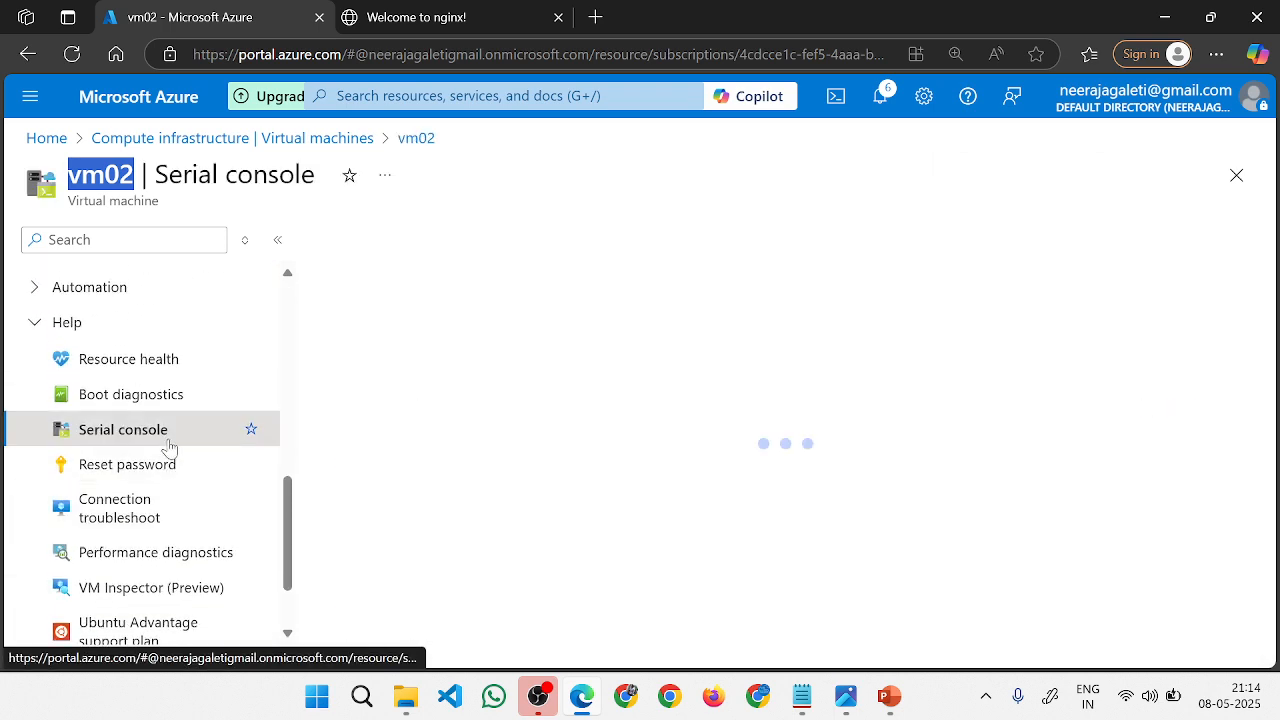
Review the default nginx page served by vm02 while the serial console connects.
left_click(480, 8)
left_click_drag(577, 290, 348, 138)
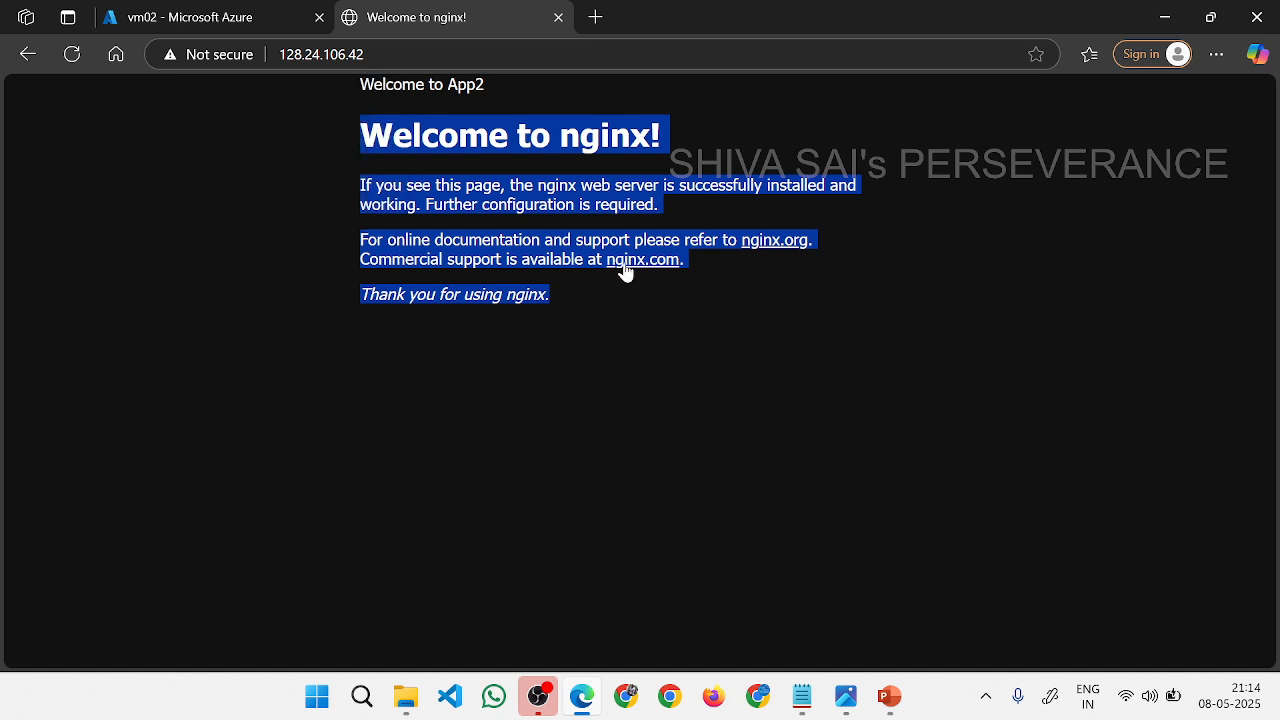
left_click(637, 320)
left_click(228, 8)
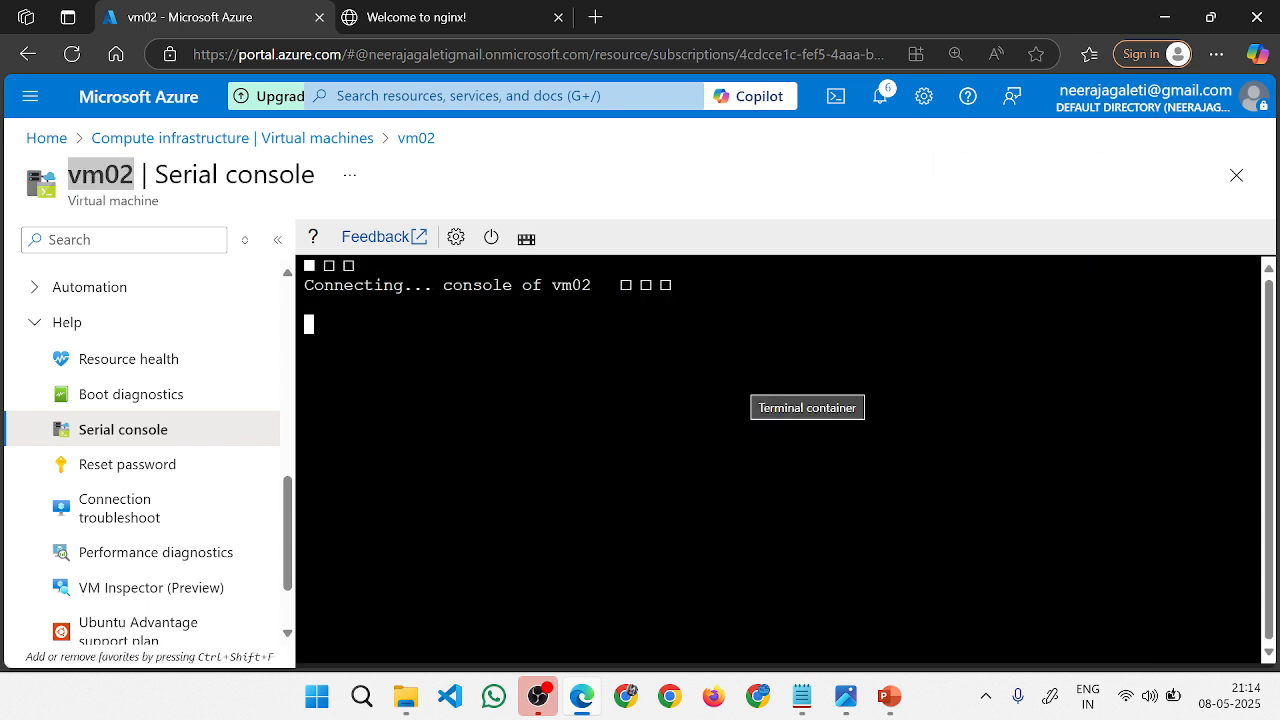
left_click(482, 17)
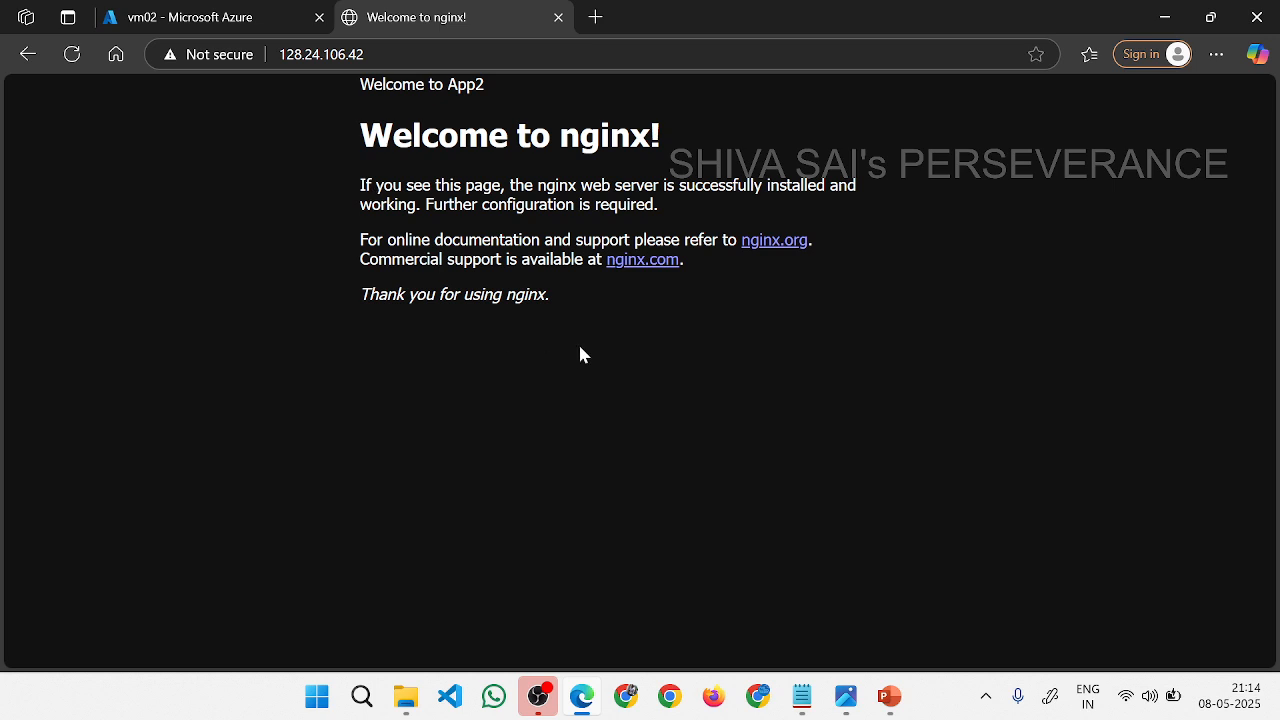
left_click_drag(580, 355, 340, 80)
key("ctrl+l")
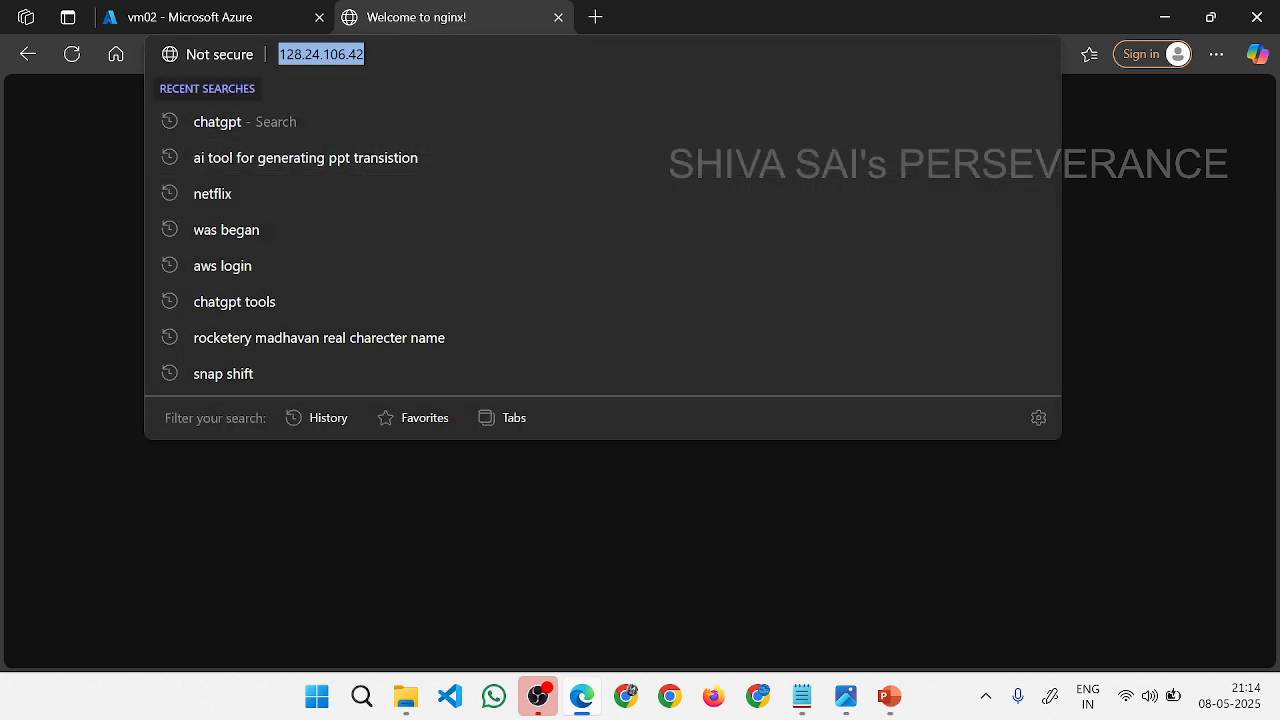
key("End")
type("/videos")
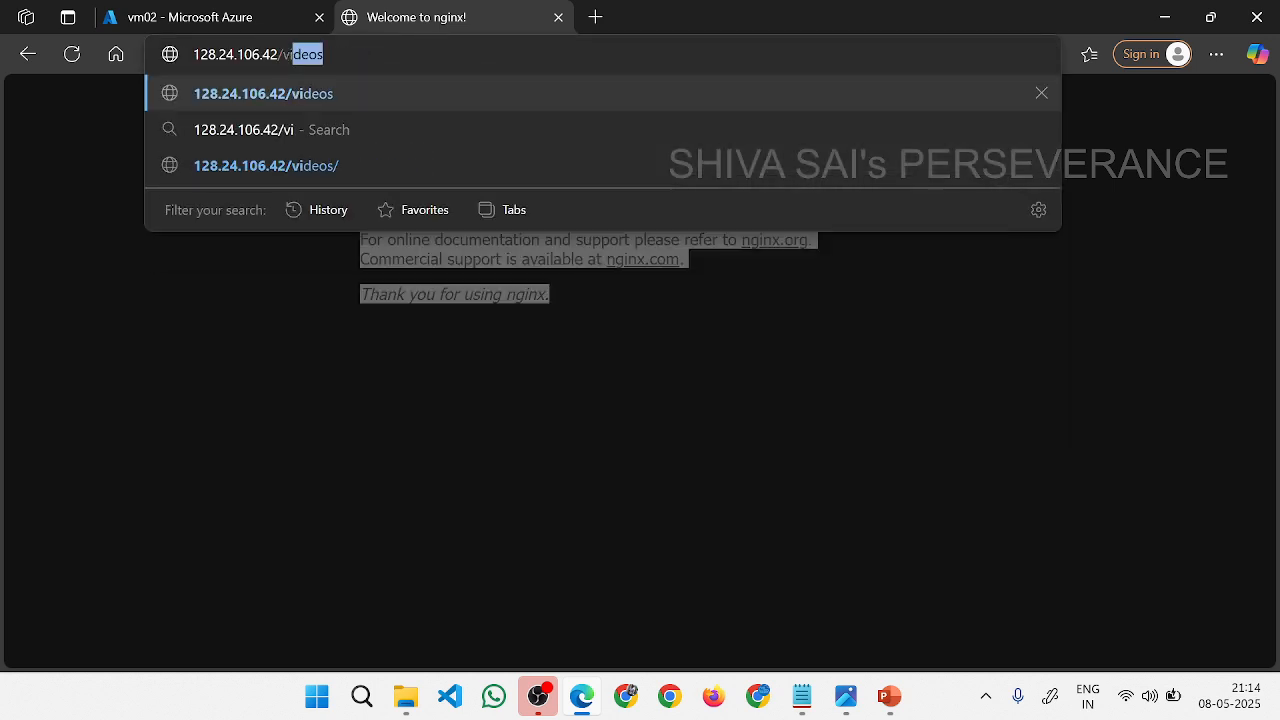
key("BackSpace")
key("BackSpace")
key("BackSpace")
key("BackSpace")
key("BackSpace")
key("BackSpace")
key("BackSpace")
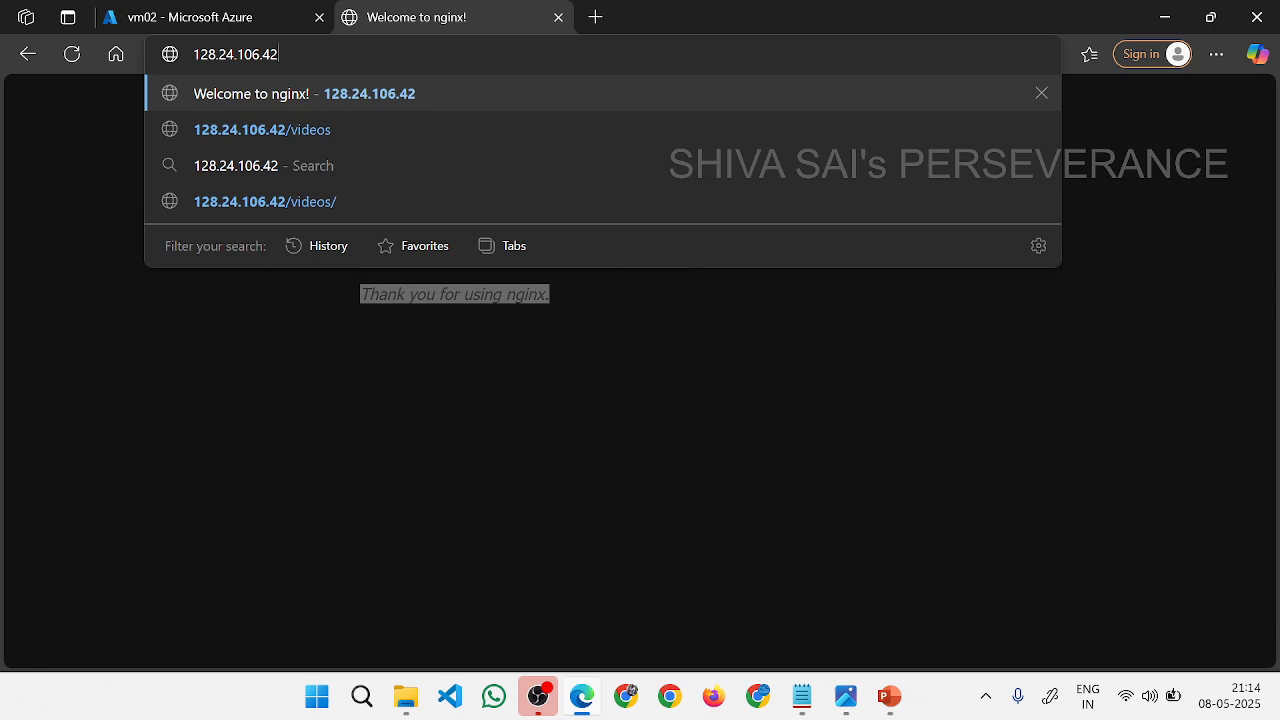
Return to the vm02 serial console, print the contents of index.nginx-debian.html with cat, and clear the console.
left_click(248, 14)
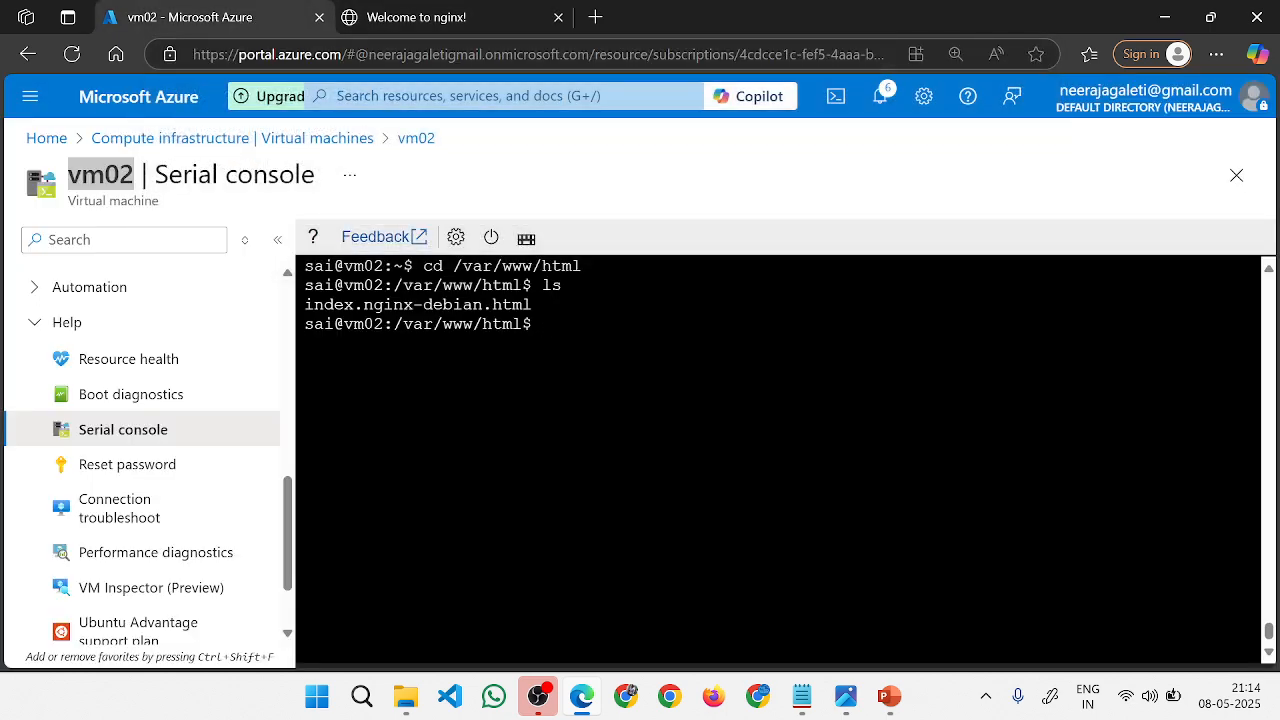
type("cat inde")
key("Tab")
key("Return")
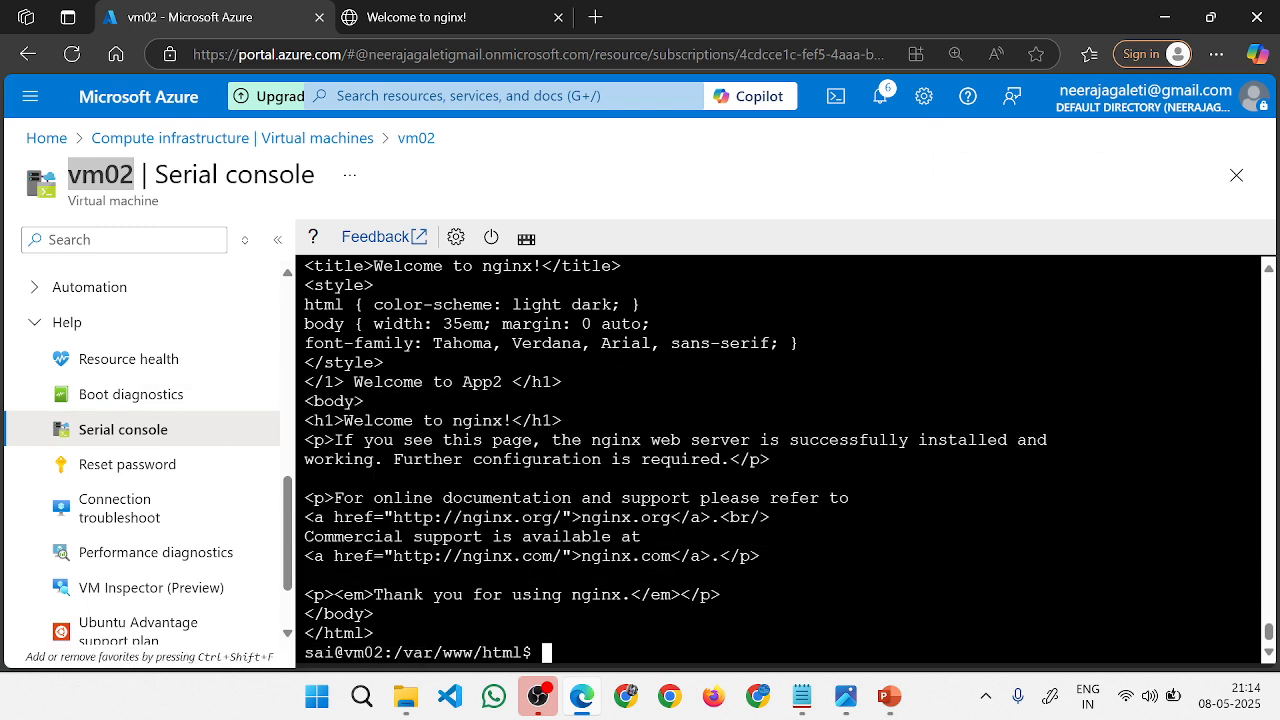
type("clear")
key("Return")
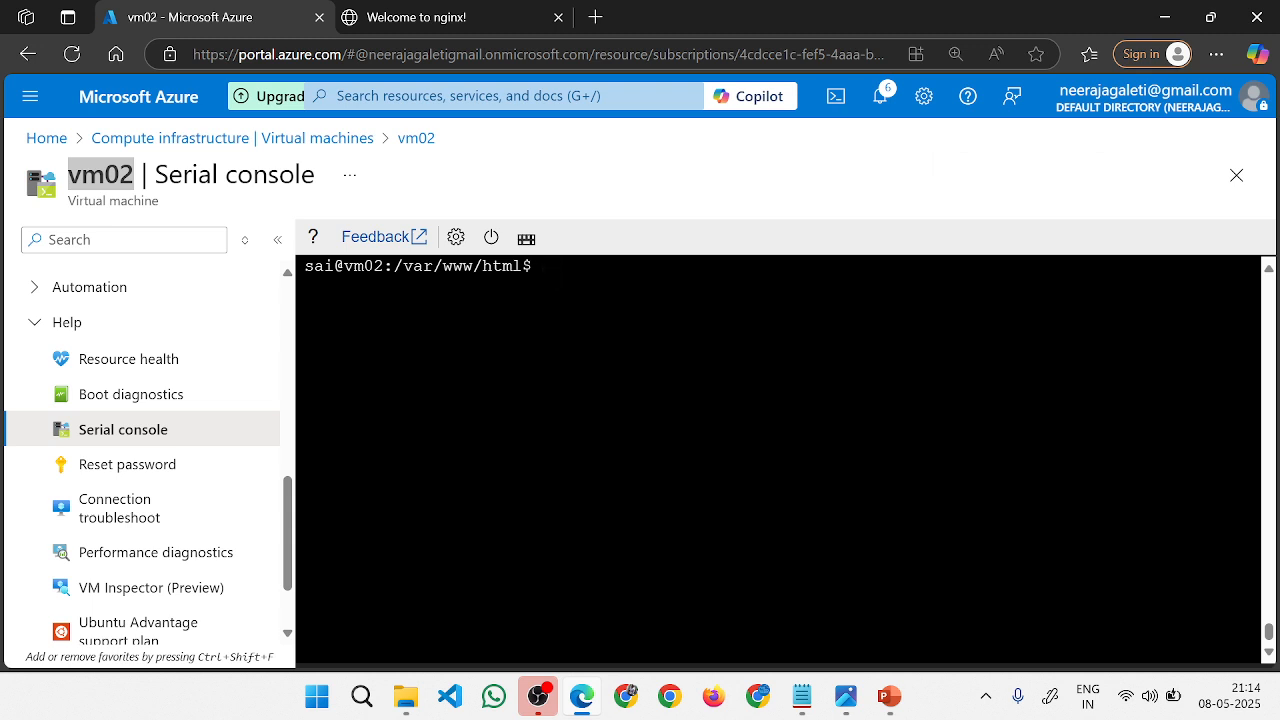
type("sudo vi inde")
key("Tab")
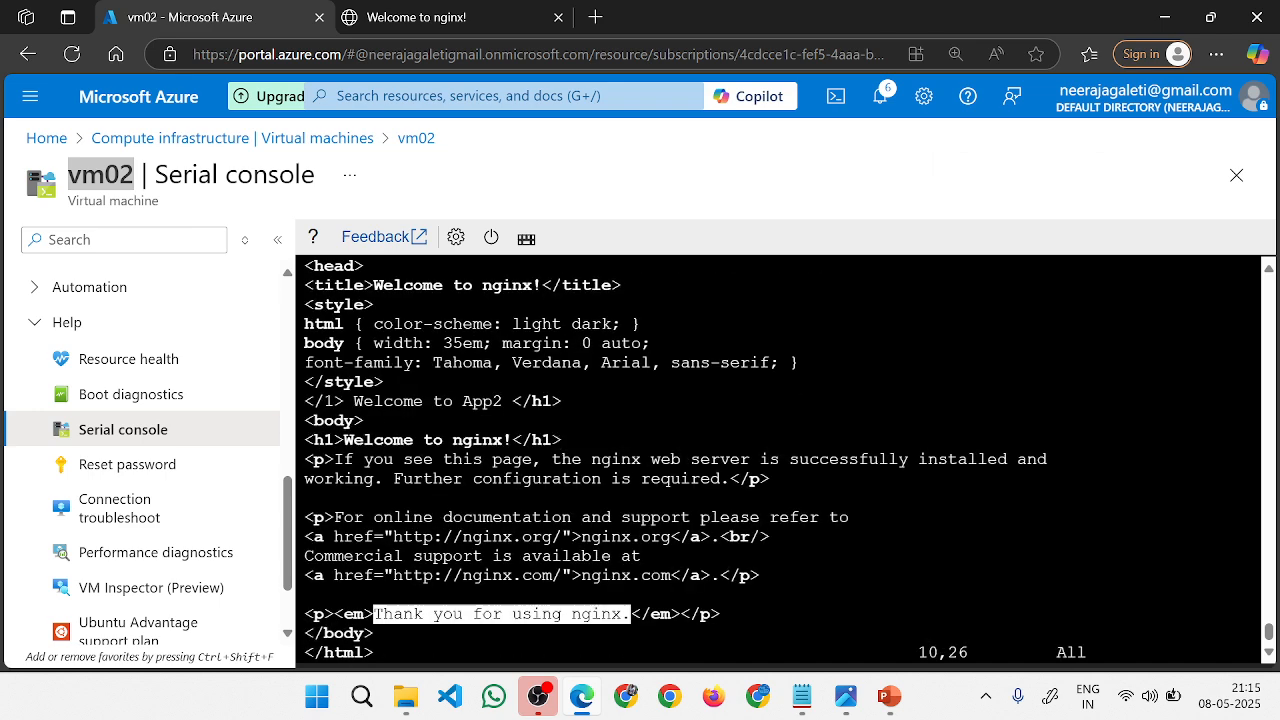
key("Up")
key("Up")
left_click(488, 12)
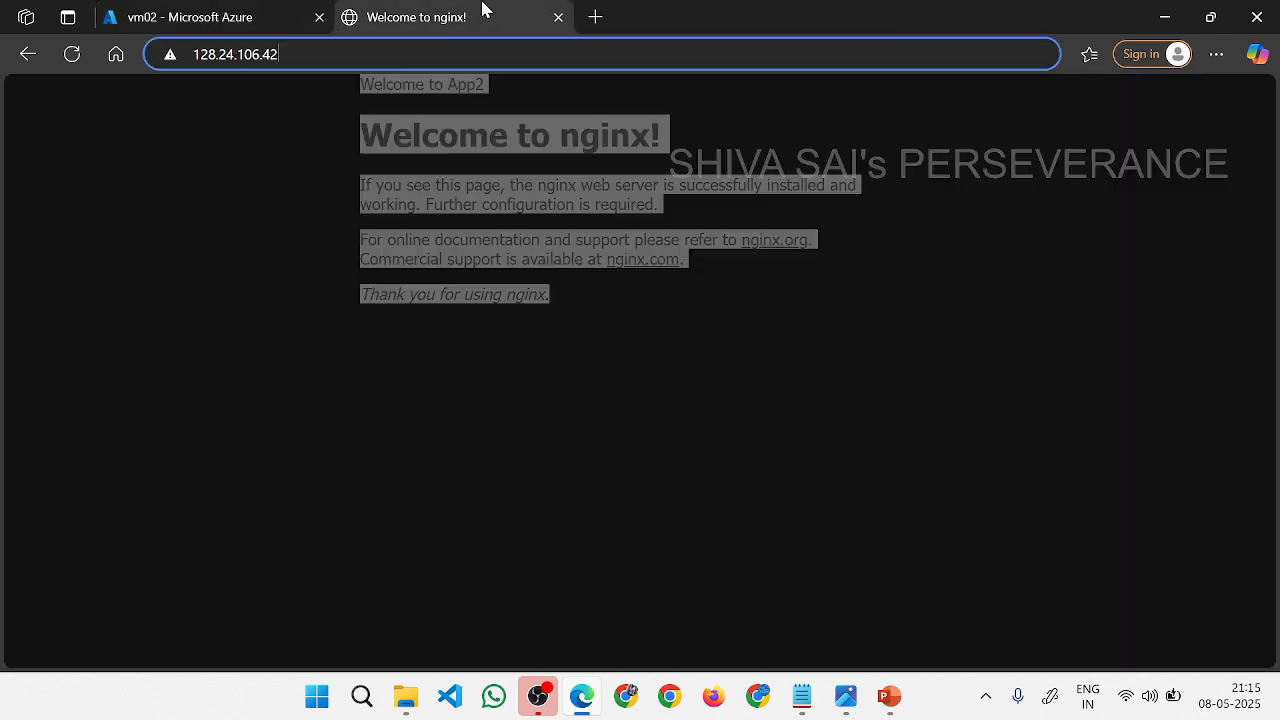
left_click(245, 20)
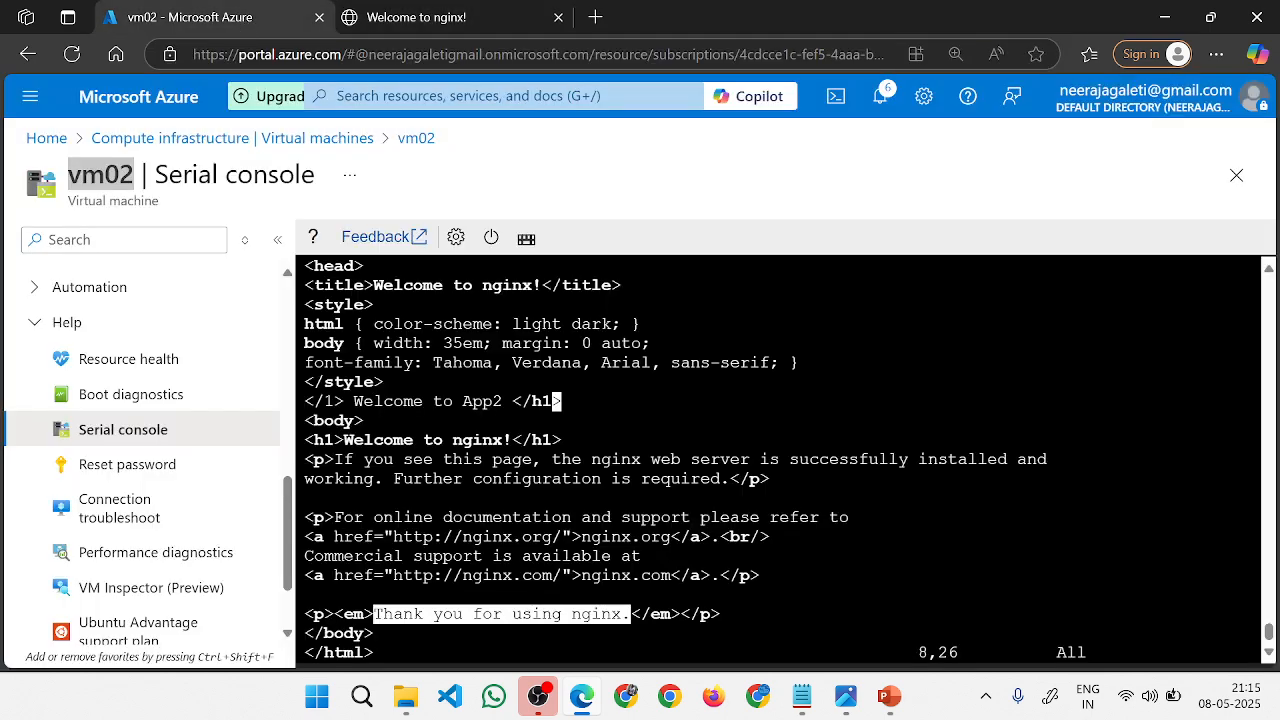
key("Left")
key("Left")
key("Left")
key("Left")
key("Left")
key("Left")
key("Left")
key("Left")
key("Left")
key("Left")
key("Left")
key("Left")
key("Left")
key("Left")
key("Left")
key("Left")
key("Left")
key("Left")
key("Left")
key("Left")
key("Right")
key("Right")
key("Right")
key("Left")
key("i")
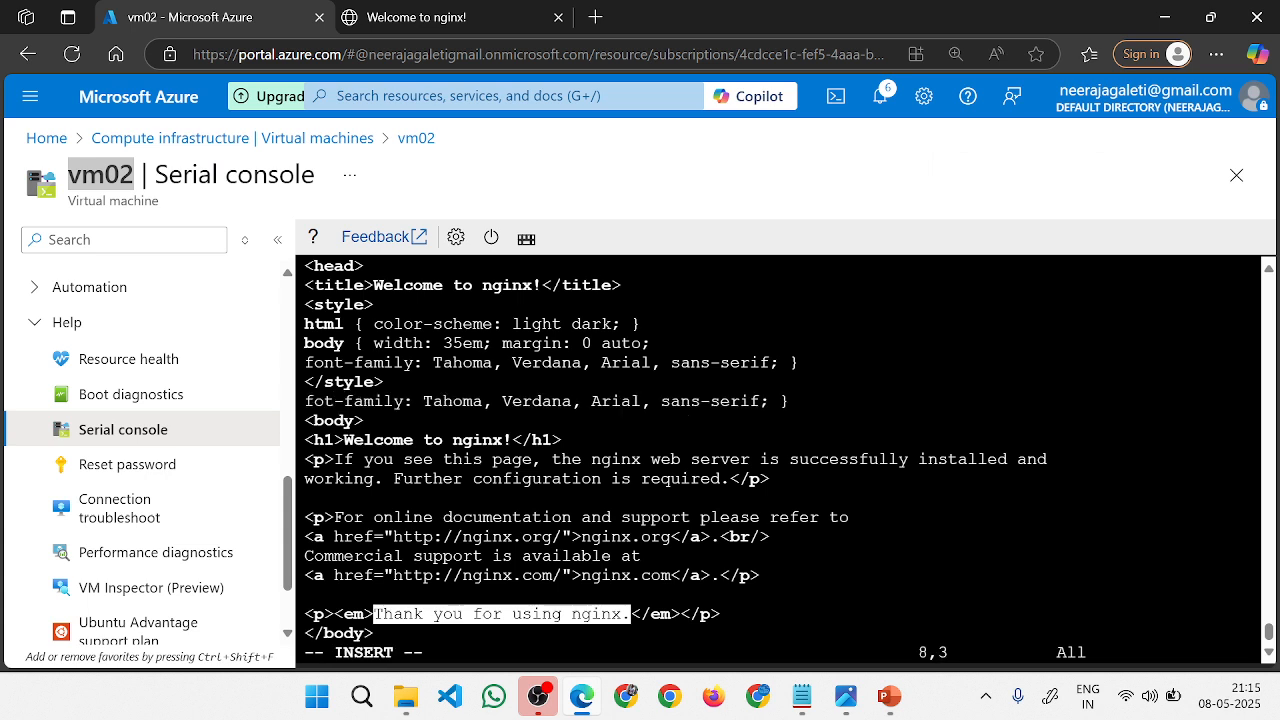
key("Escape")
type(":q!")
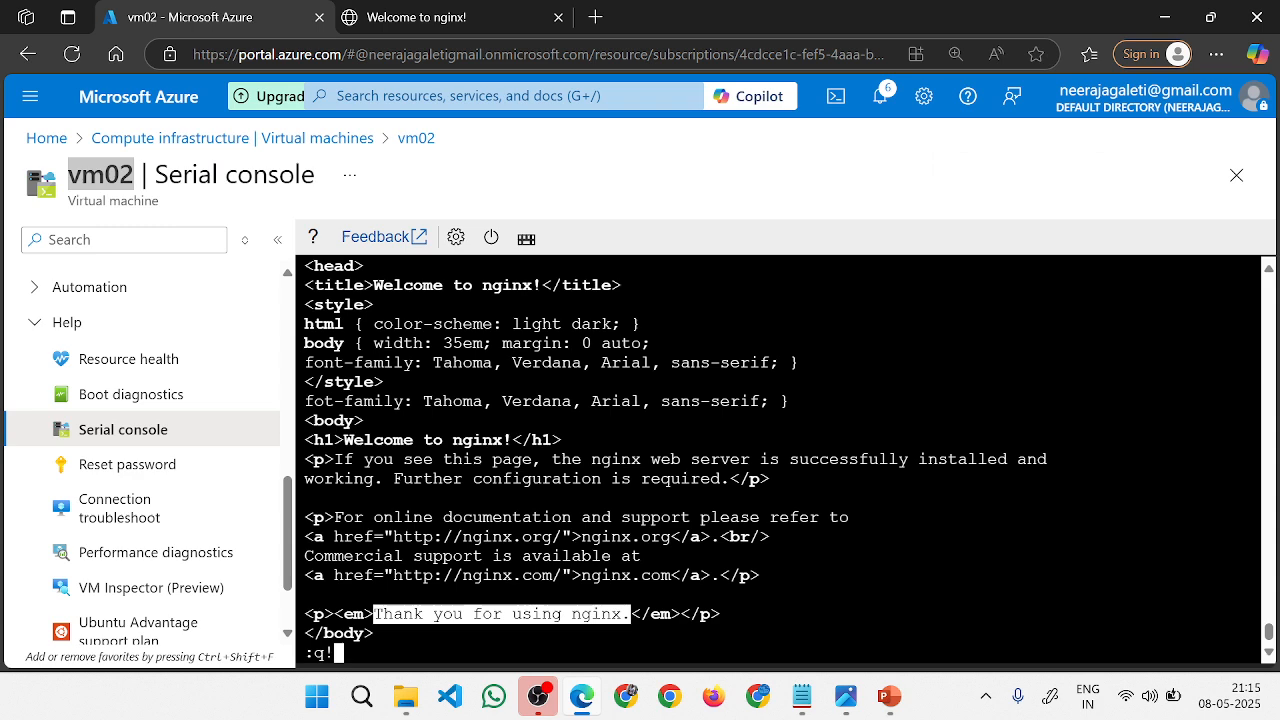
key("Return")
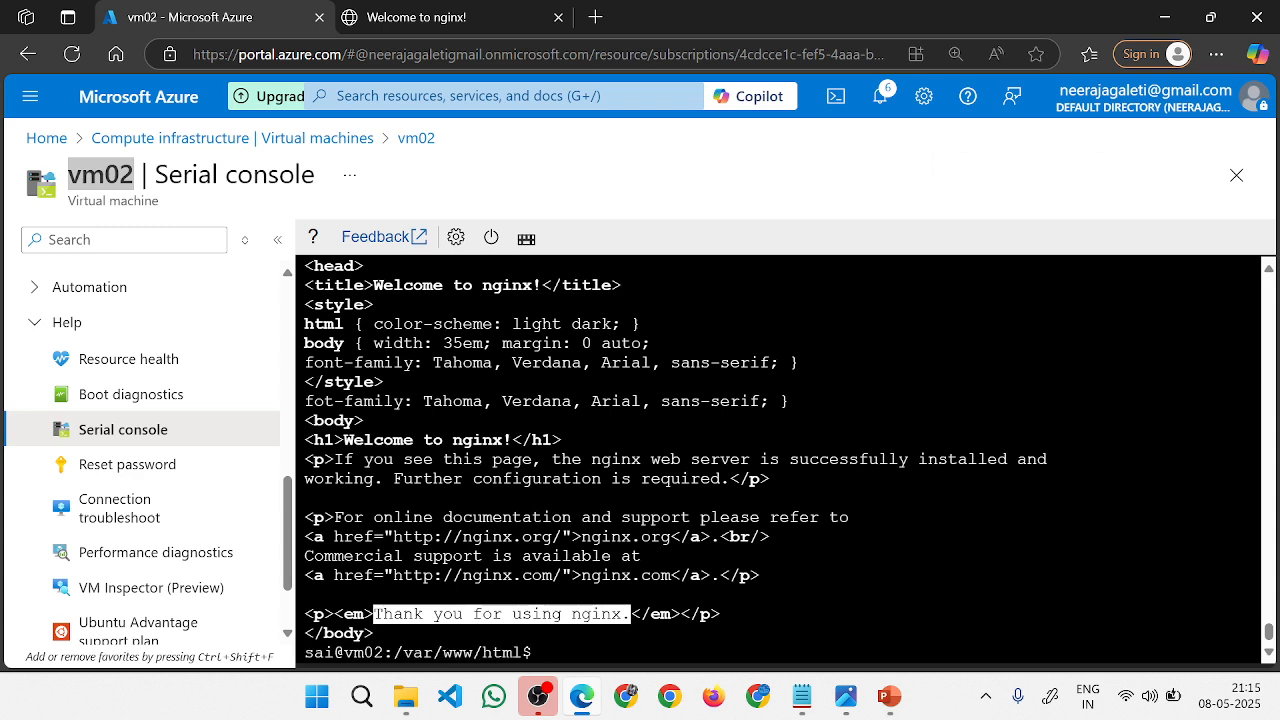
Clear the console, reload vm02's default page in the other browser tab to check its first line, and return to the serial console.
type("clear")
key("Return")
left_click(420, 17)
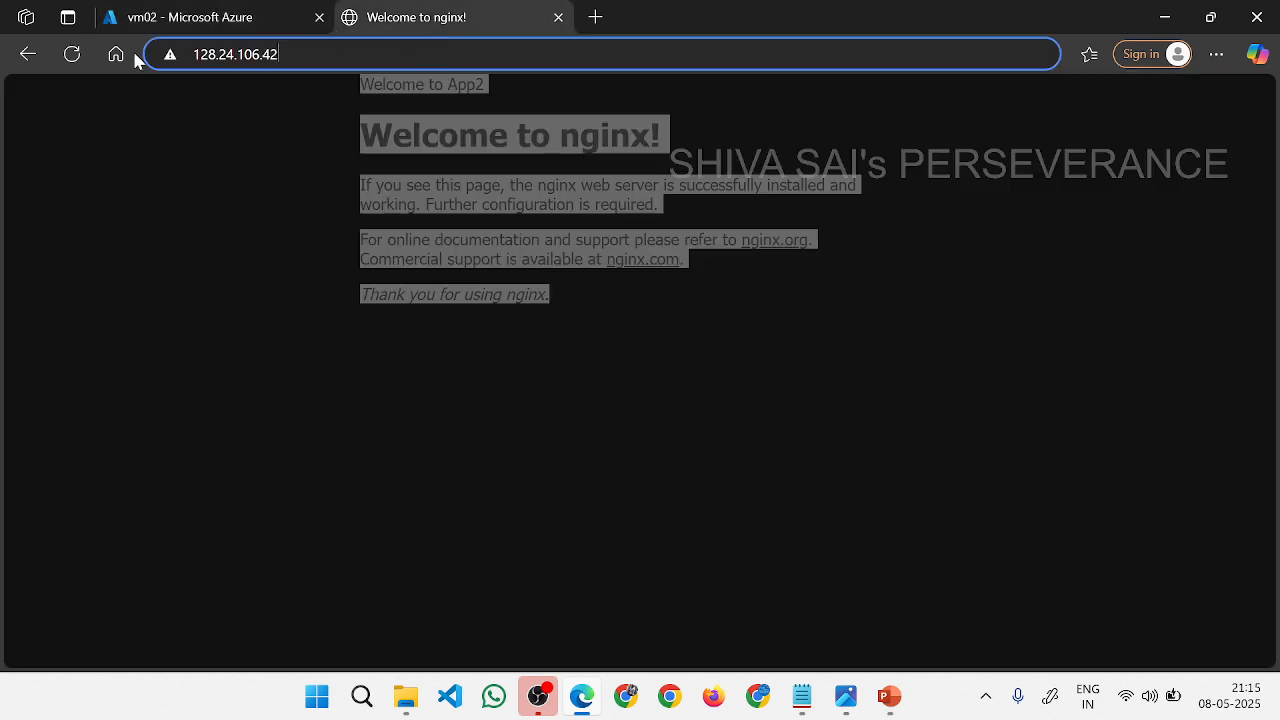
left_click(74, 55)
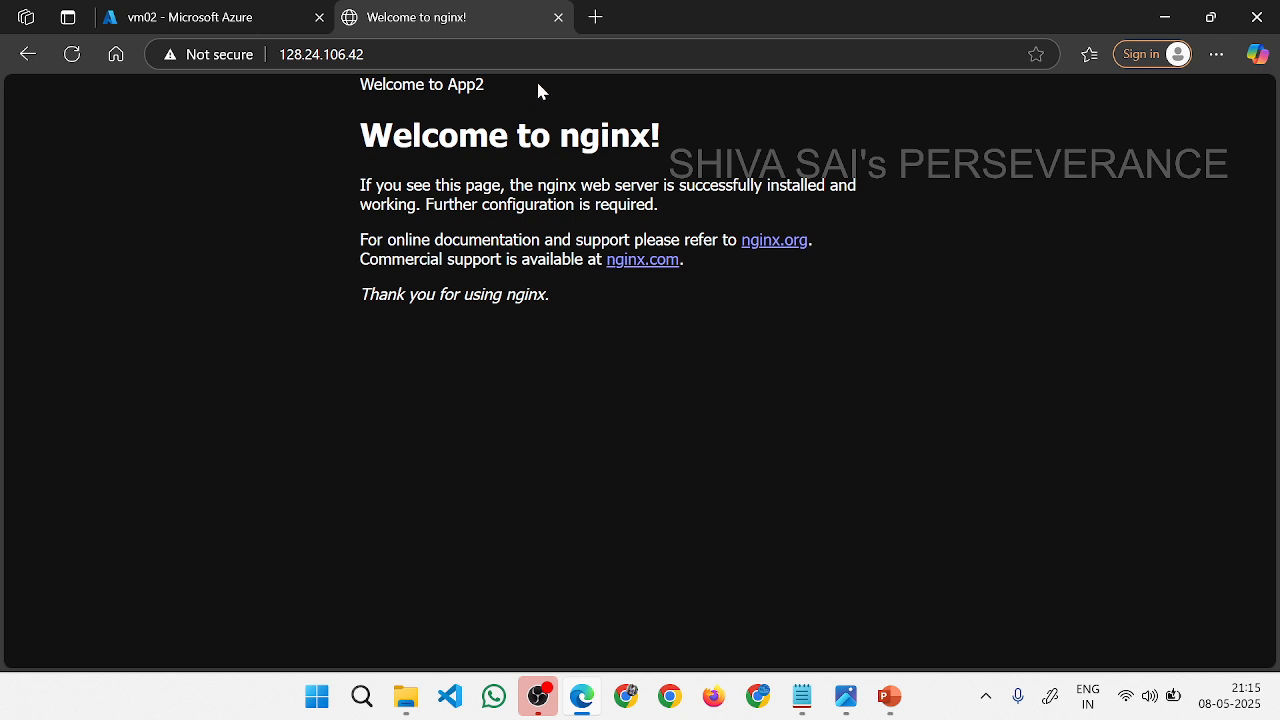
left_click_drag(538, 91, 229, 17)
left_click(258, 27)
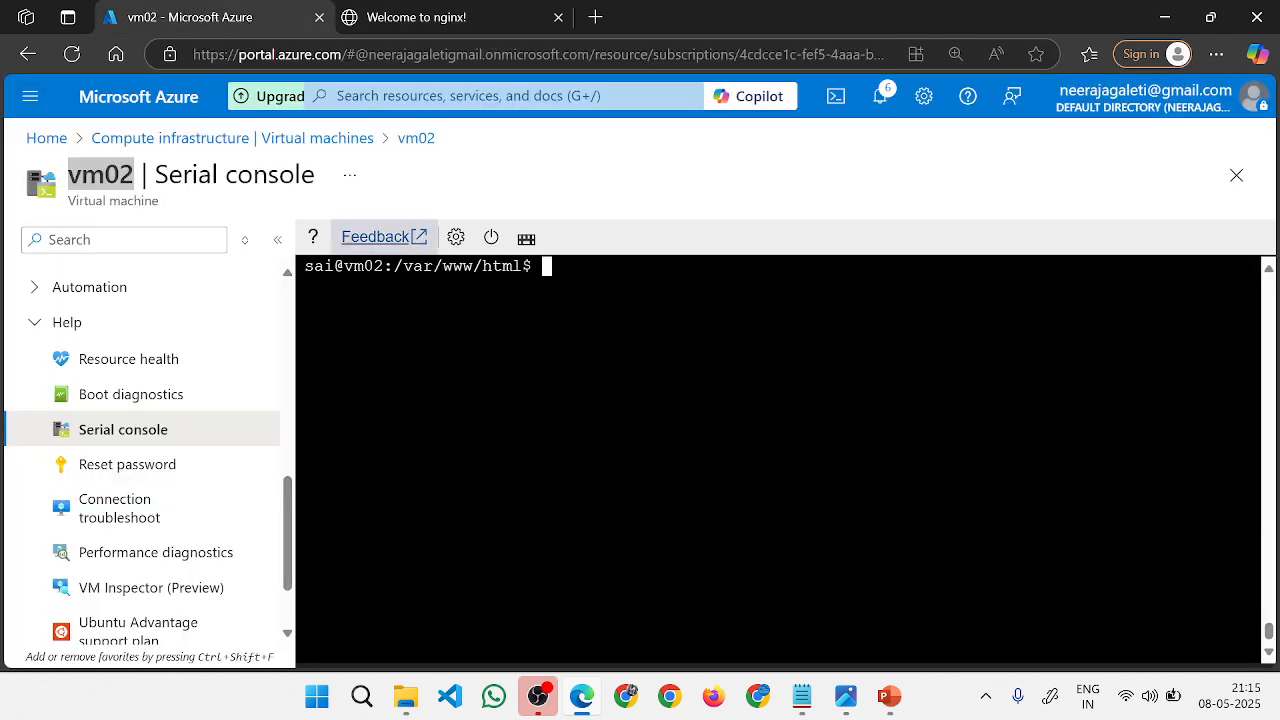
In /var/www/html on vm02, list the files, create a videos directory with sudo, and change into it.
type("ls")
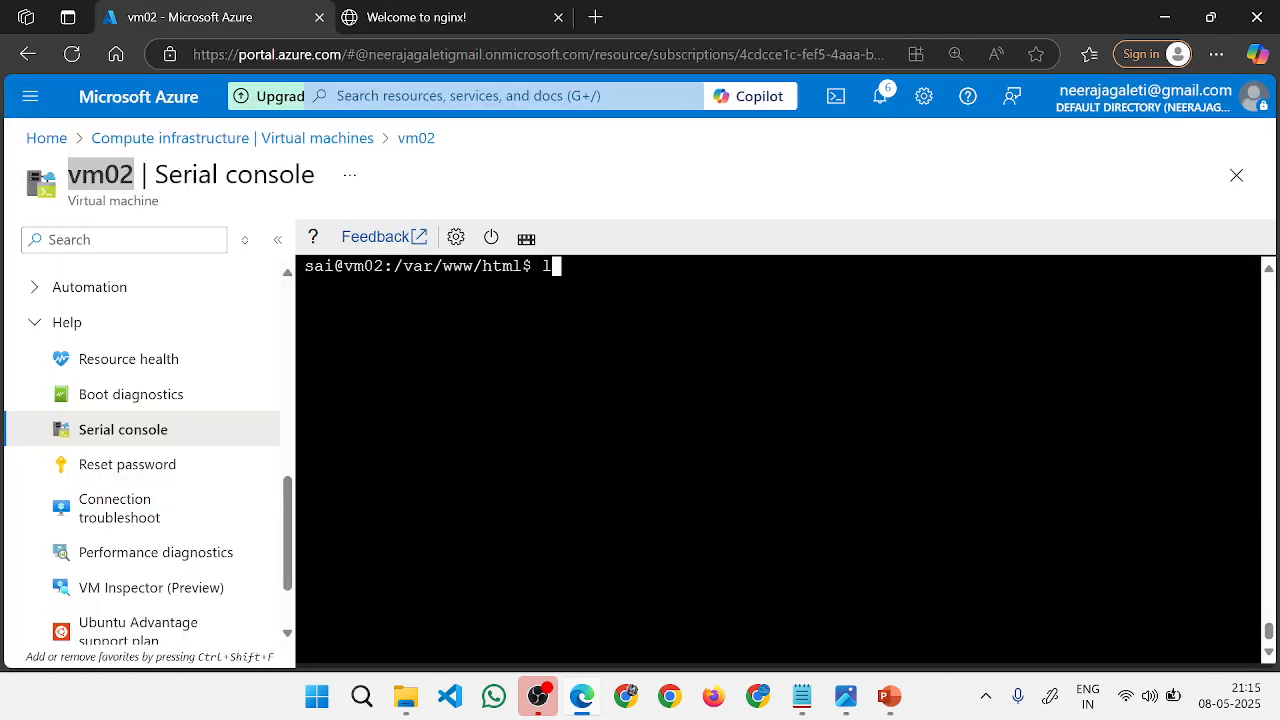
key("Return")
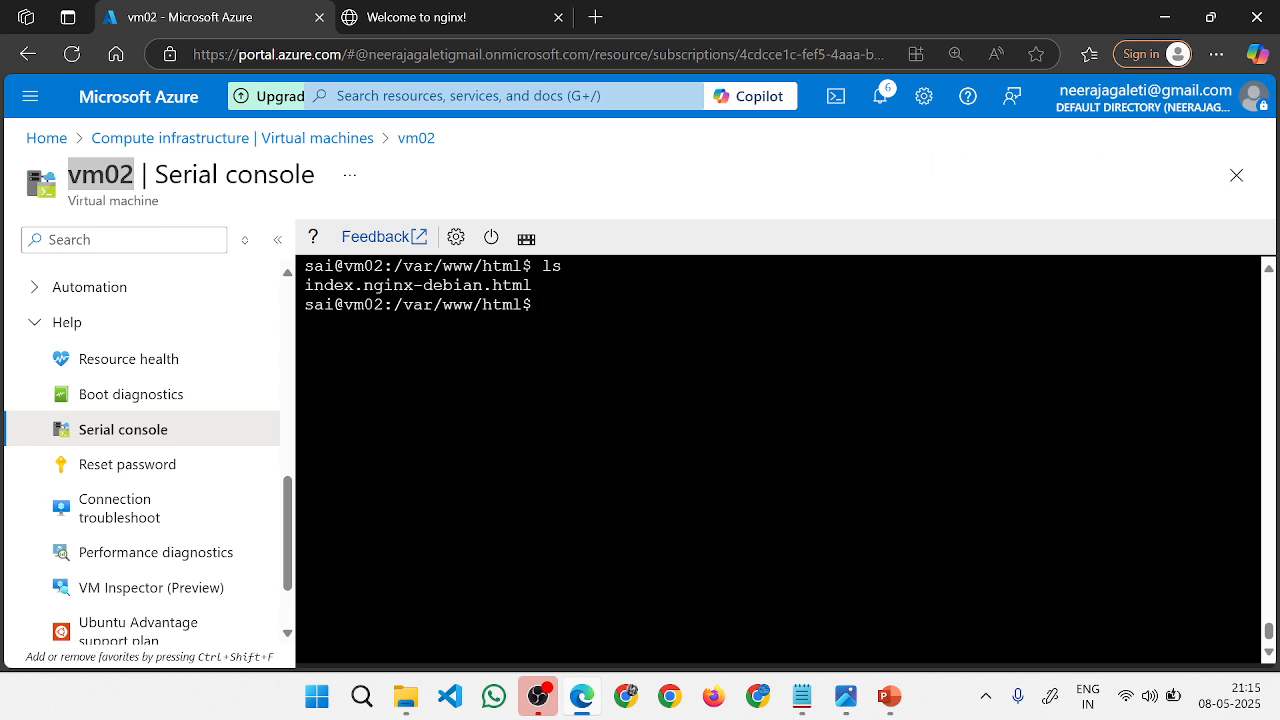
type("sudo mkdir videos")
key("Return")
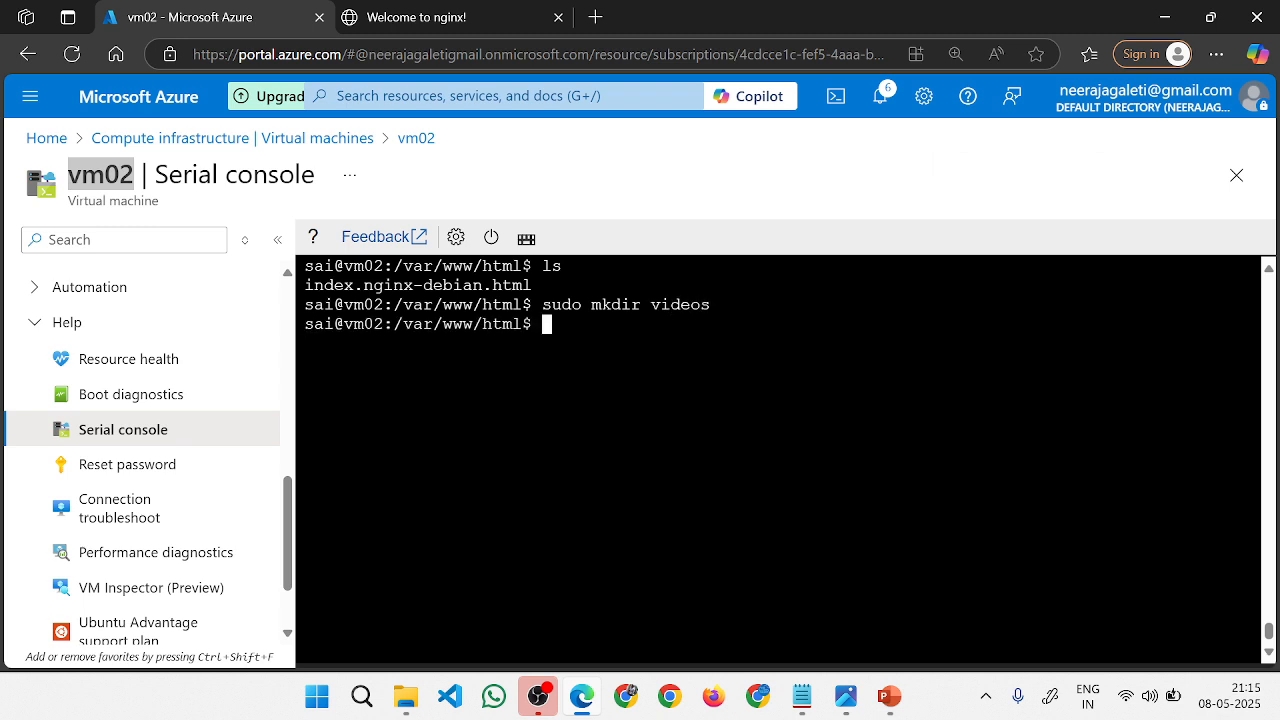
type("cd videos")
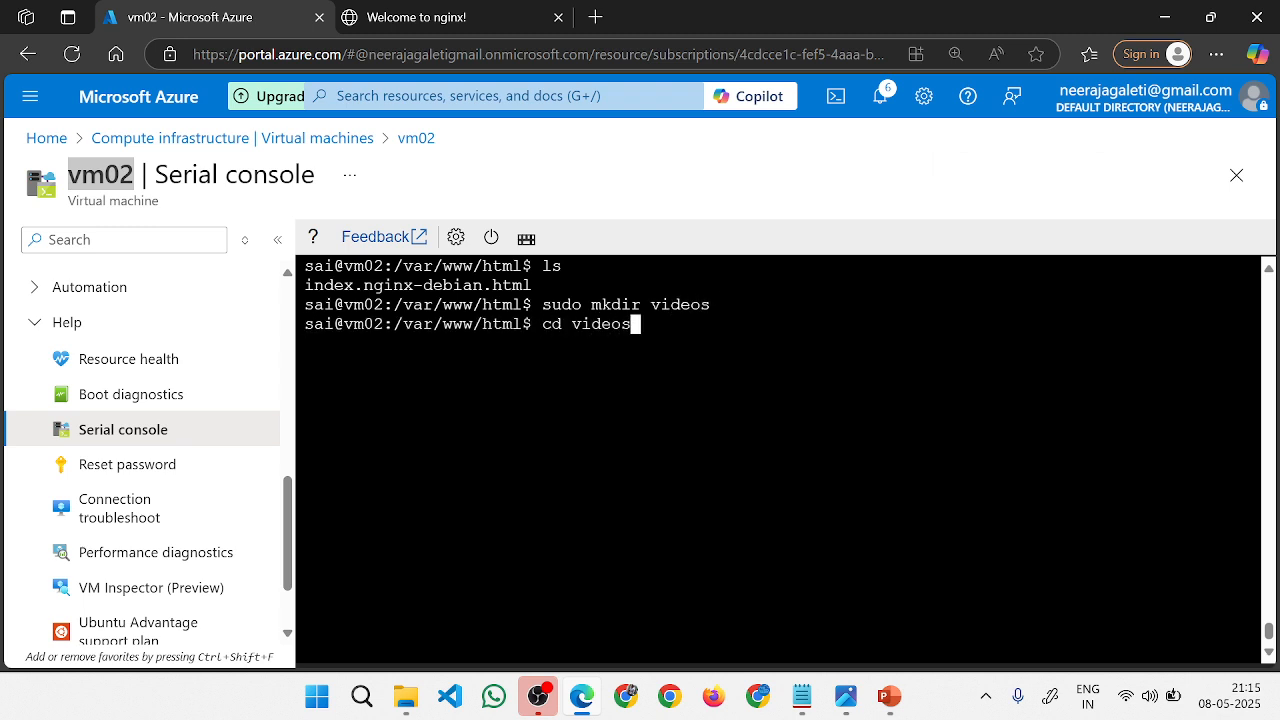
key("Return")
type("ls")
key("Return")
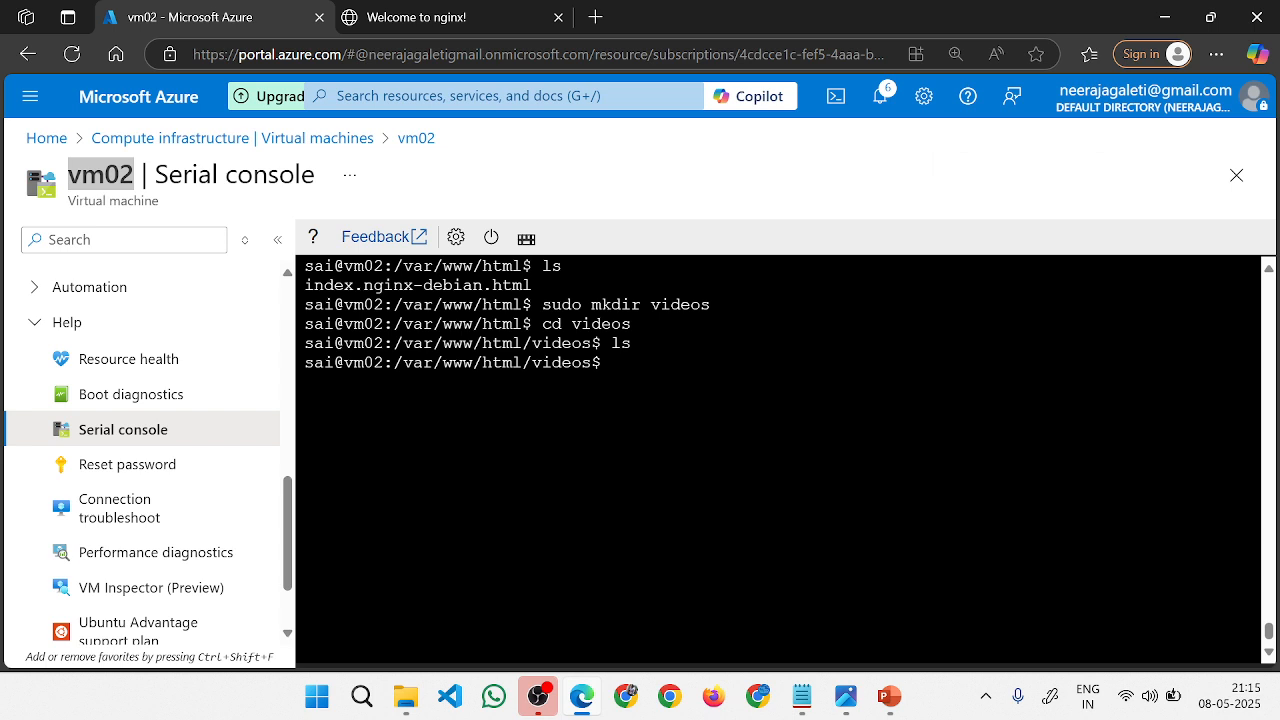
Open a new index.html in the videos directory with sudo vi and enter insert mode.
type("vi index.html")
key("ctrl+Left")
key("ctrl+Left")
key("ctrl+Left")
type("sudo")
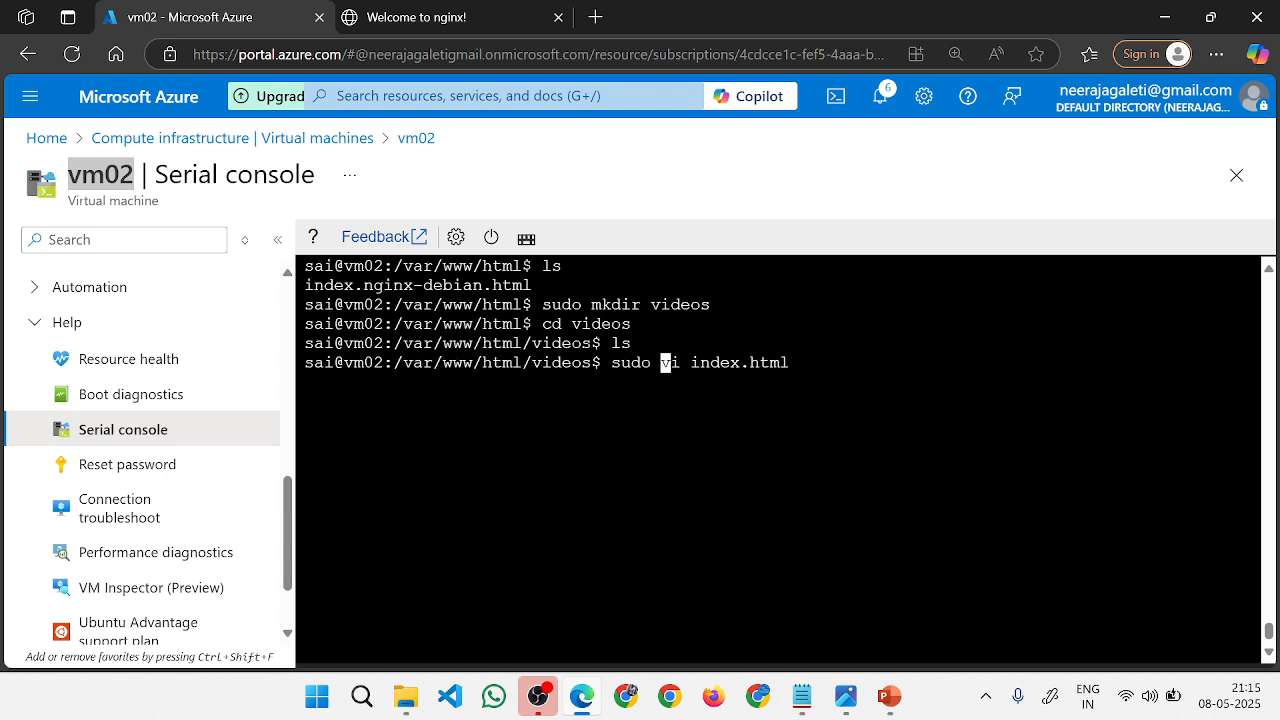
key("Return")
type("i")
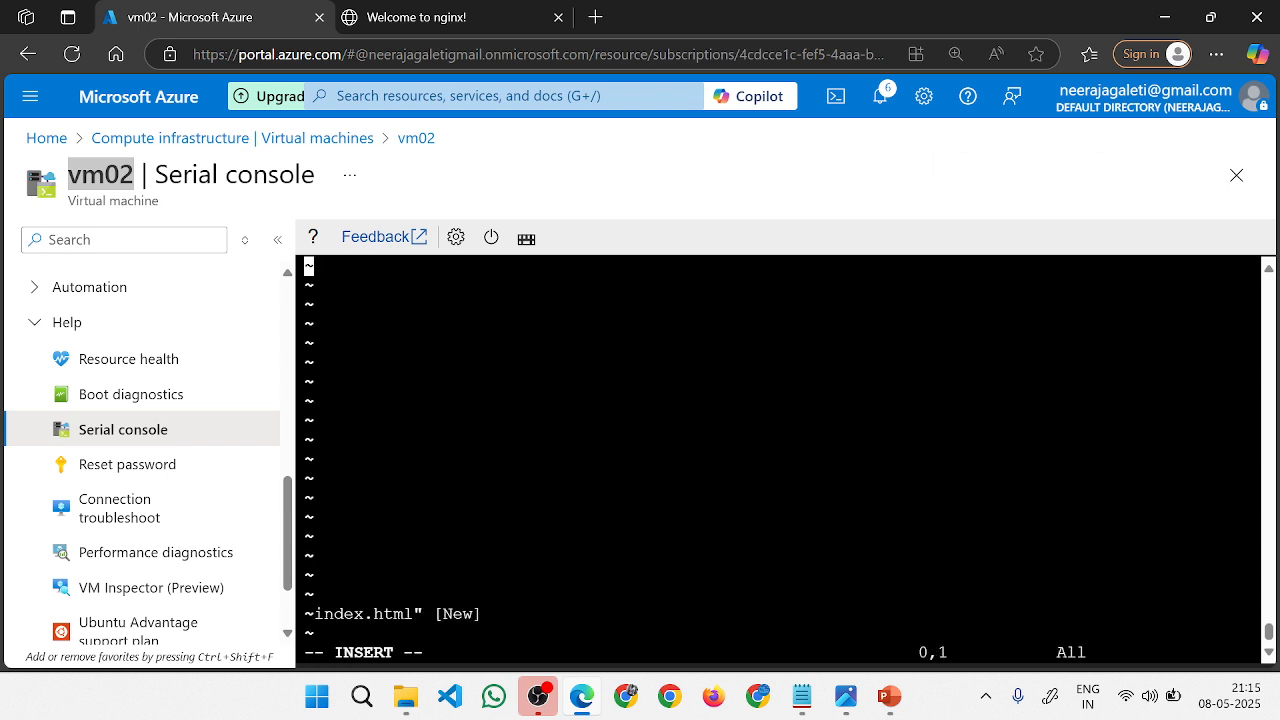
Write "<h1> Videos Application </h1>" in index.html, save and quit vi, and clear the console.
type("<h1")
type("> ")
type("x")
key("BackSpace")
type("Videos")
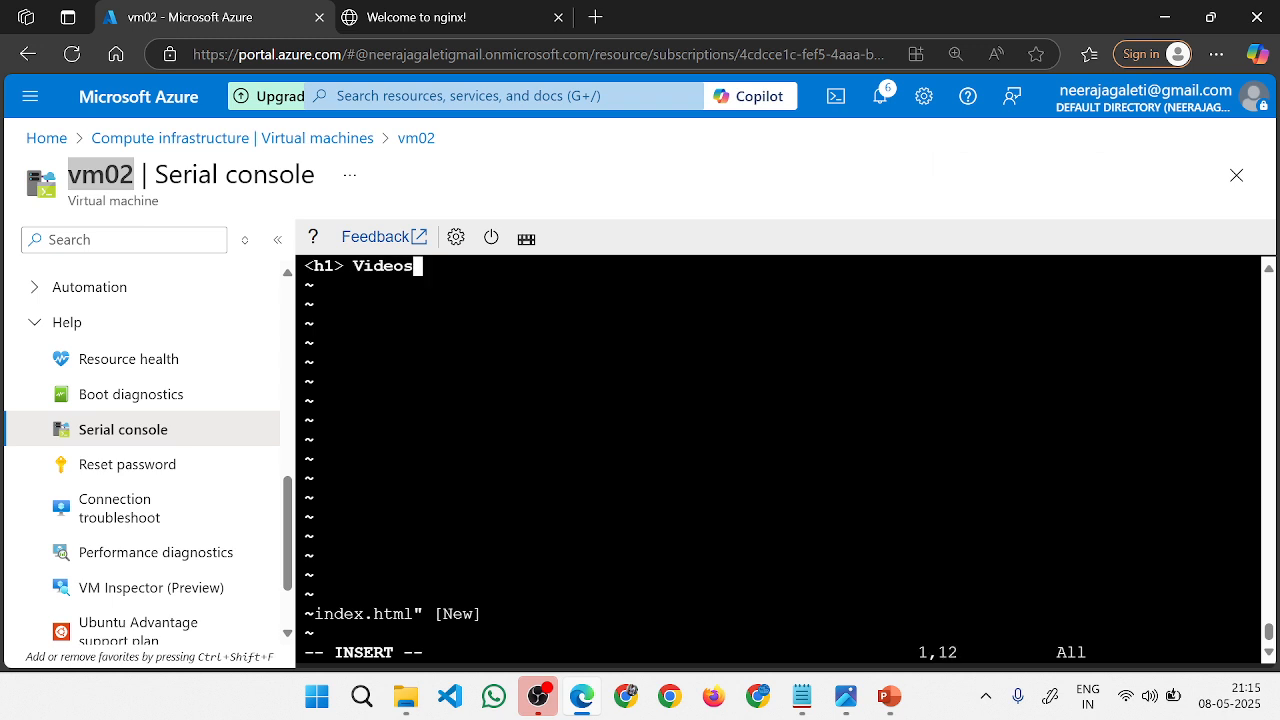
type(" Application ")
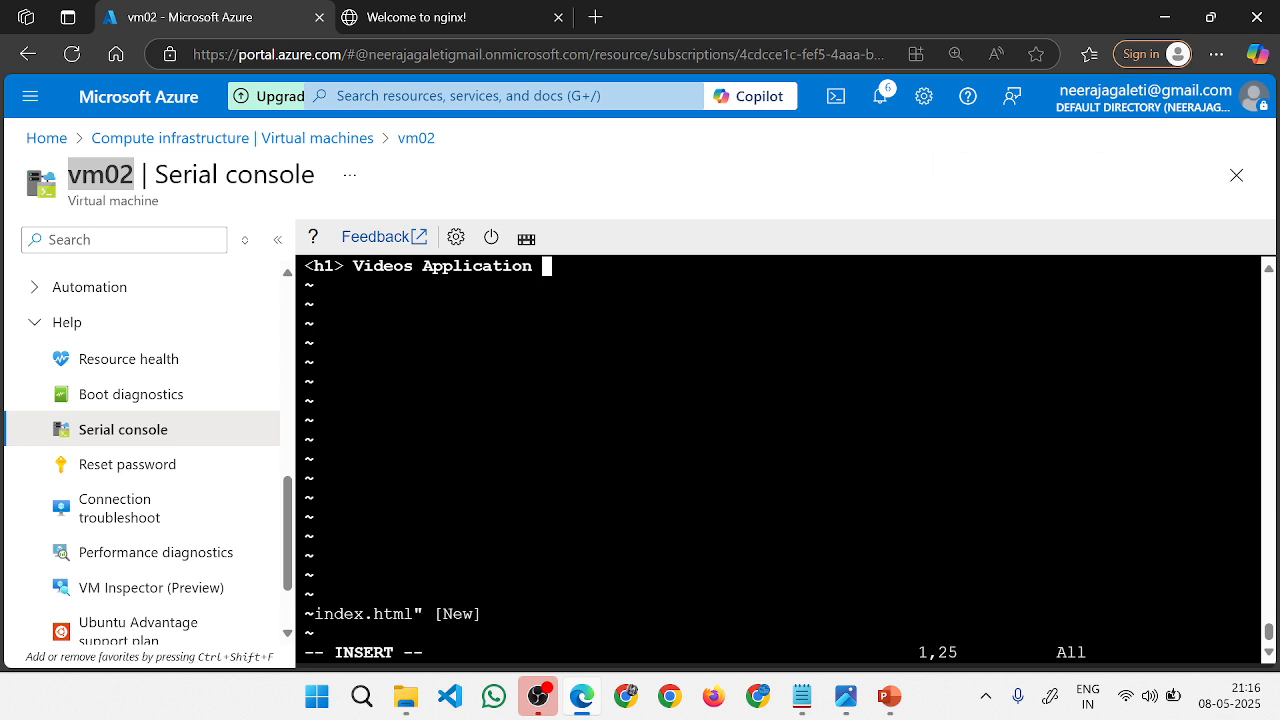
type("</h1>")
key("Escape")
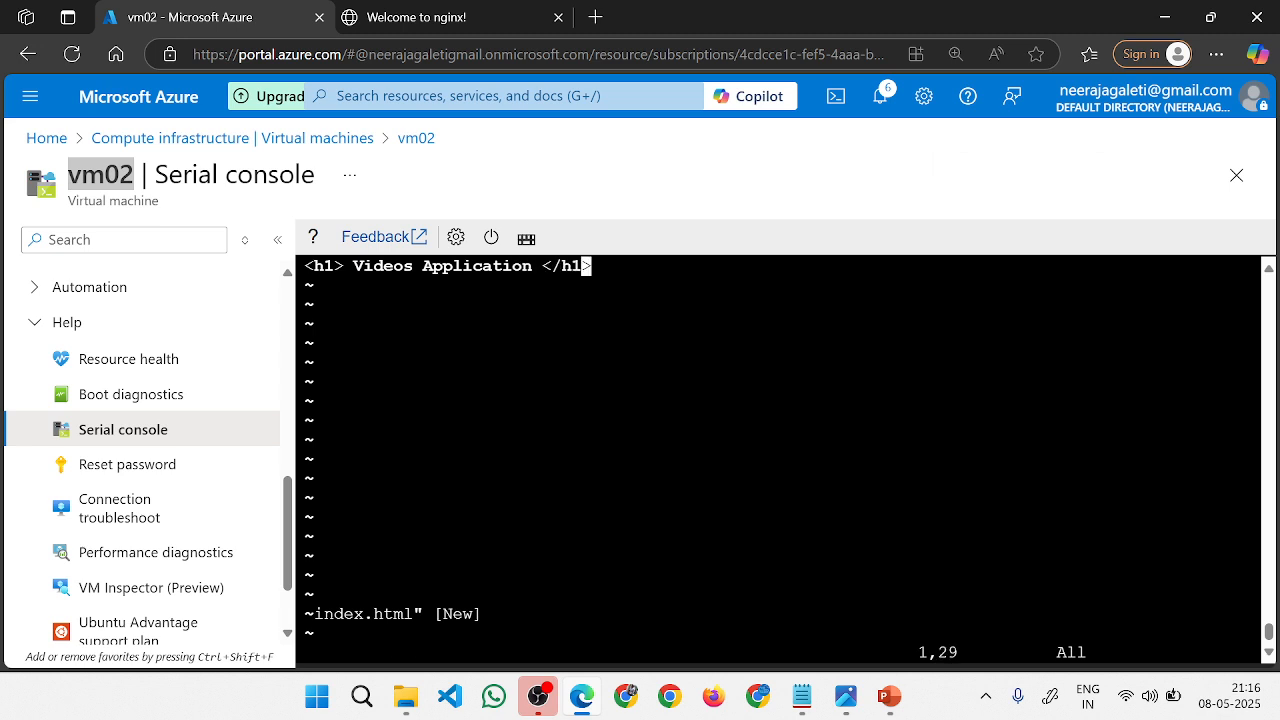
type(":wq")
key("Return")
type("clear")
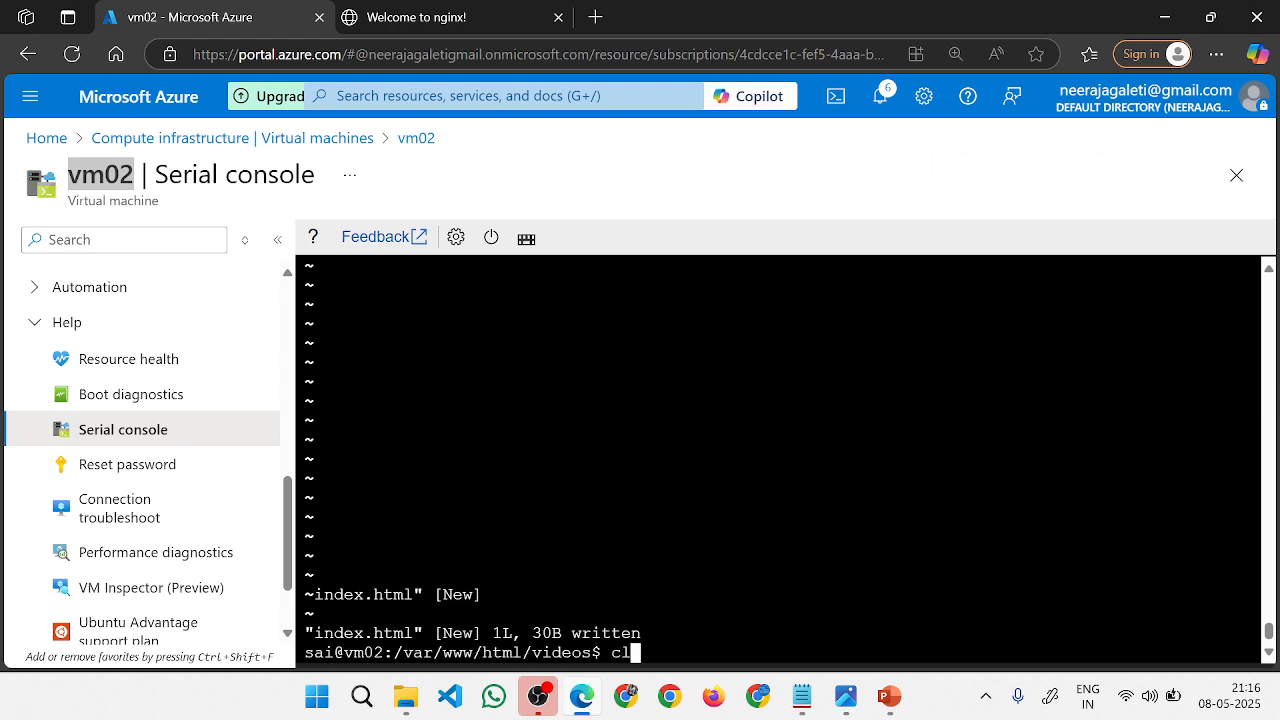
key("Return")
type("sudo ")
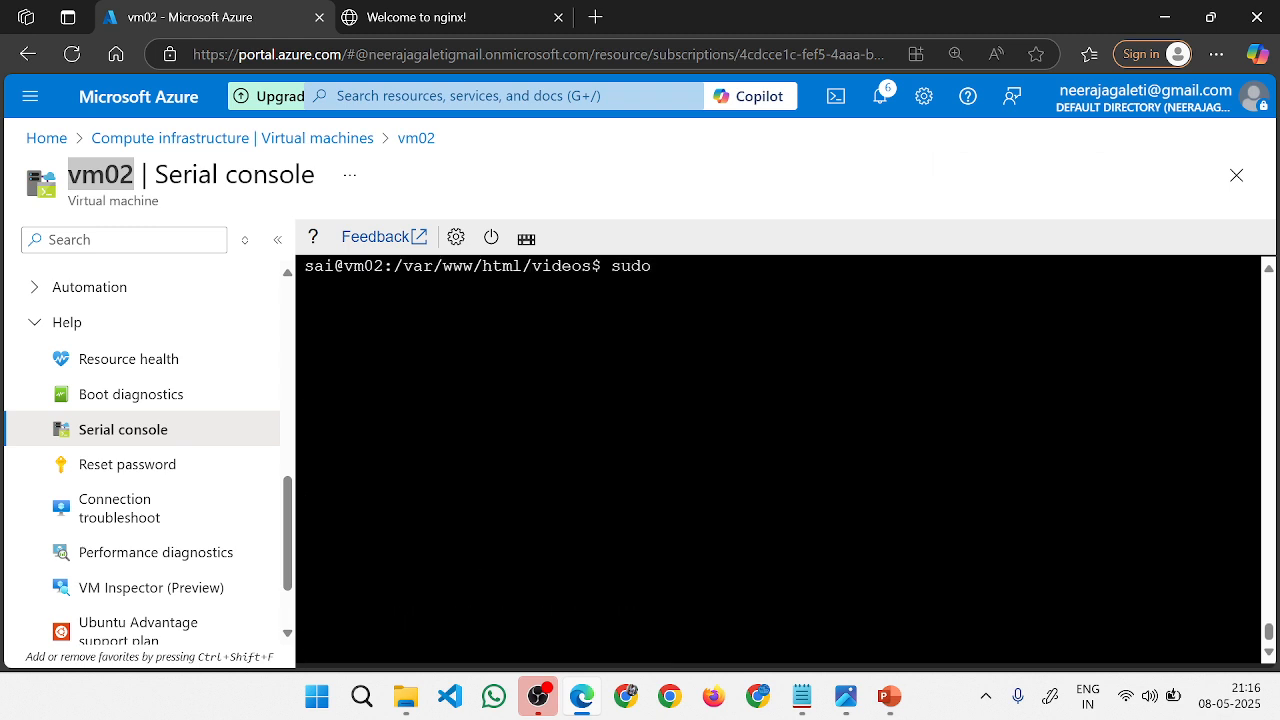
type("system")
key("BackSpace")
key("BackSpace")
key("BackSpace")
key("BackSpace")
key("BackSpace")
key("BackSpace")
key("BackSpace")
key("BackSpace")
key("BackSpace")
key("BackSpace")
key("BackSpace")
Load the /videos path on vm02's public IP address in the browser to check the served page.
left_click(500, 12)
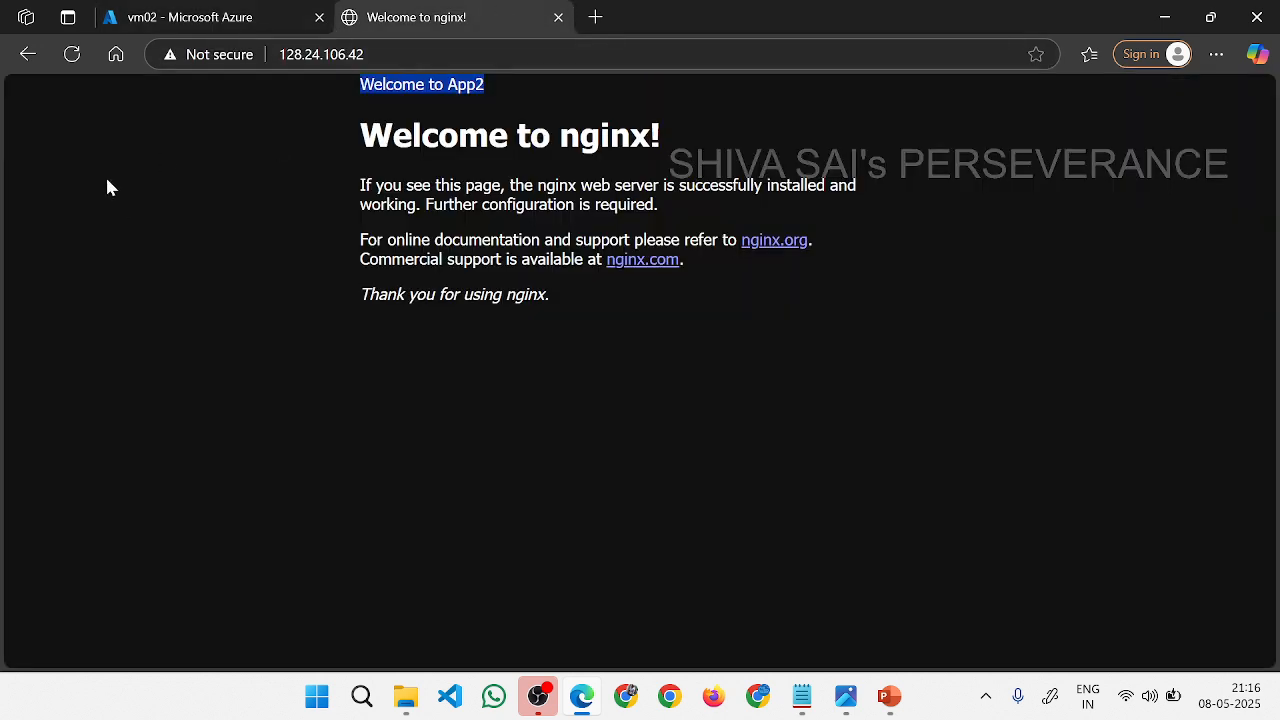
key("ctrl+l")
key("End")
type("/vi")
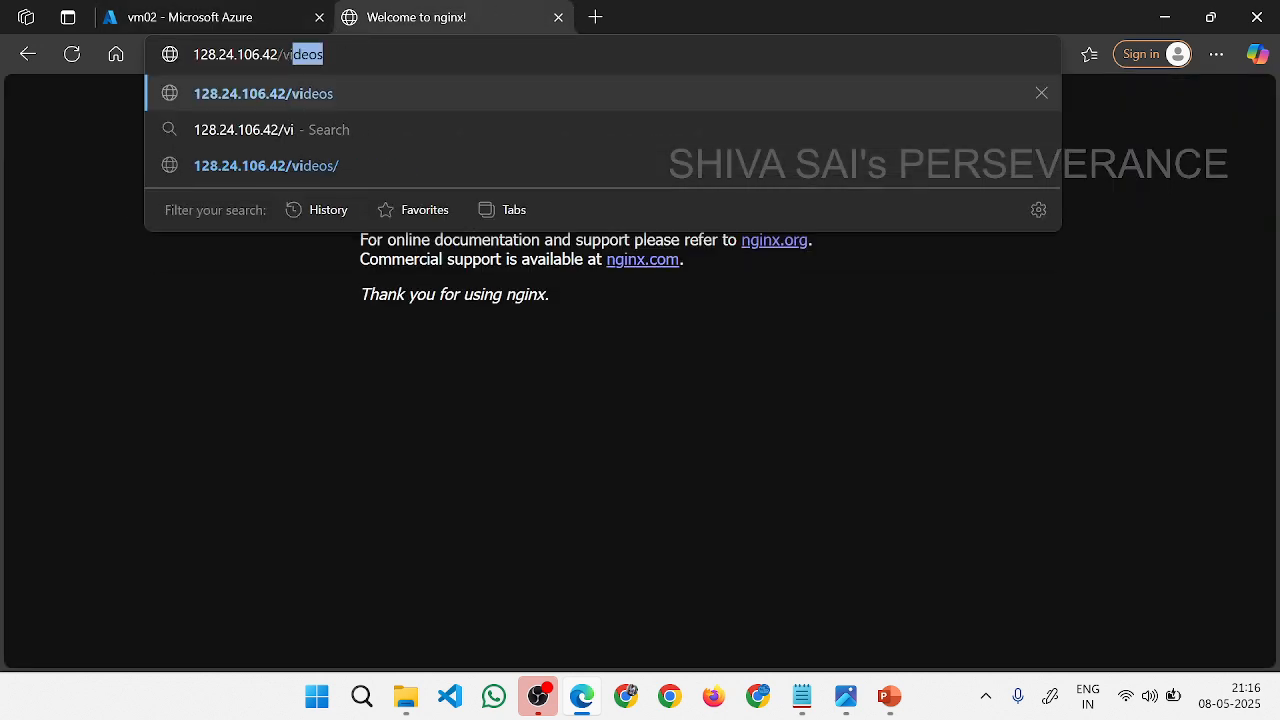
key("Return")
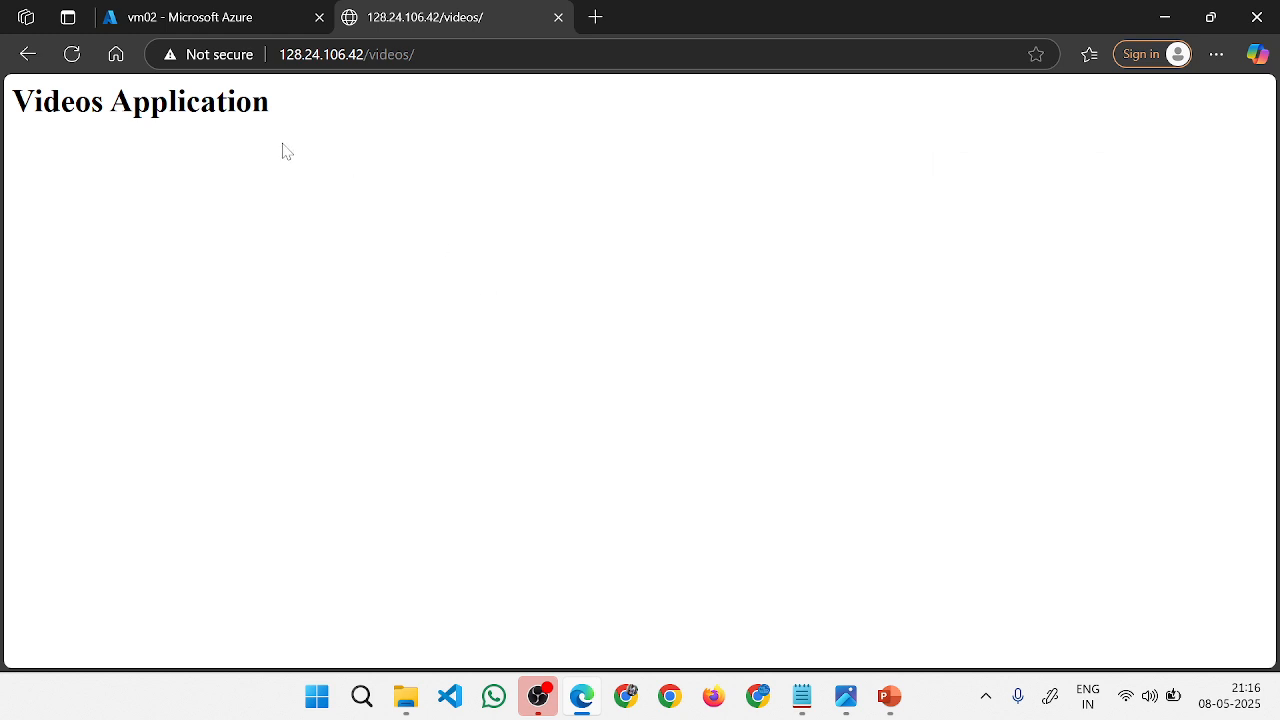
key("ctrl+a")
Restart nginx on vm02 with sudo systemctl, reload the videos page to check it, and return to the Azure portal.
left_click(200, 17)
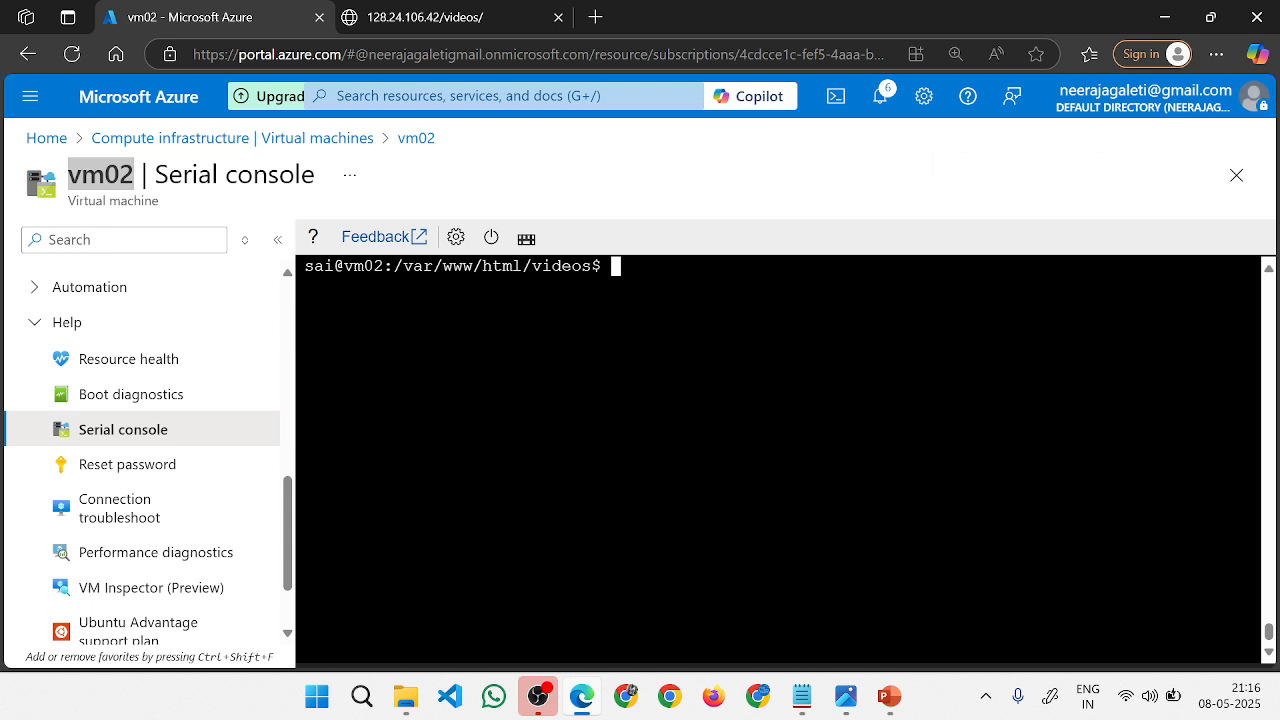
type("sudo systemctl ")
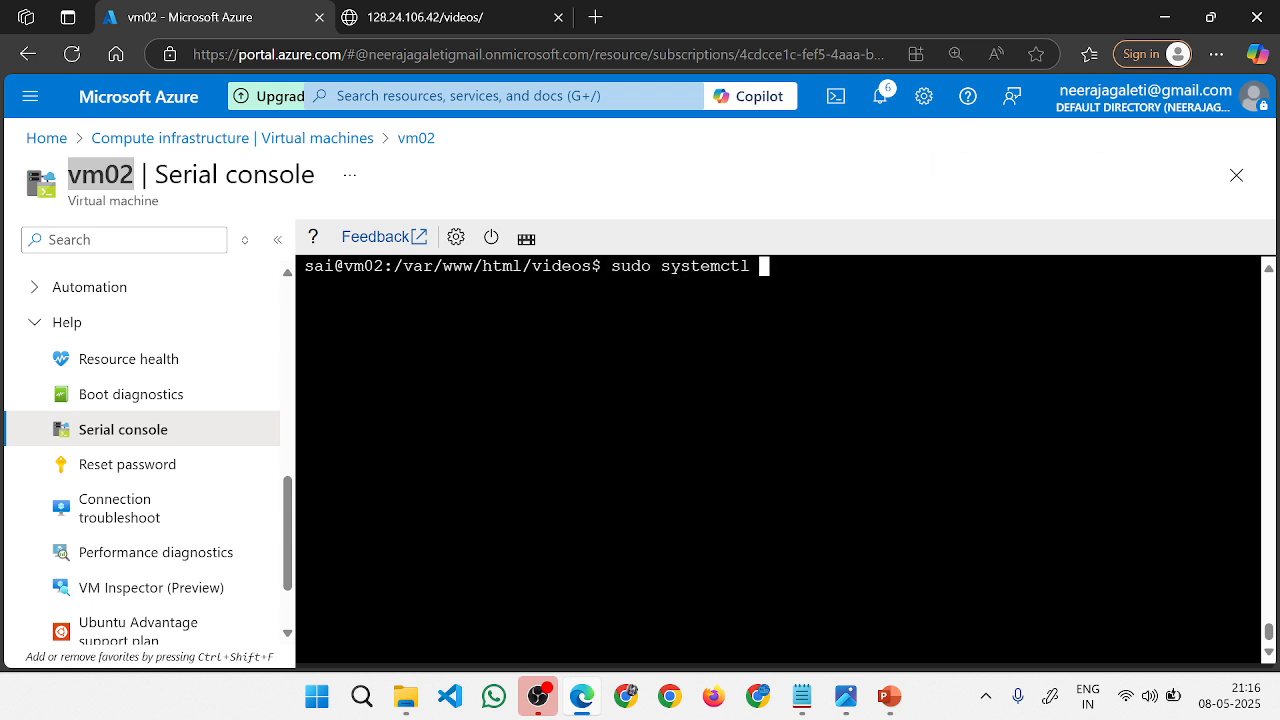
type("restart nginx")
key("Return")
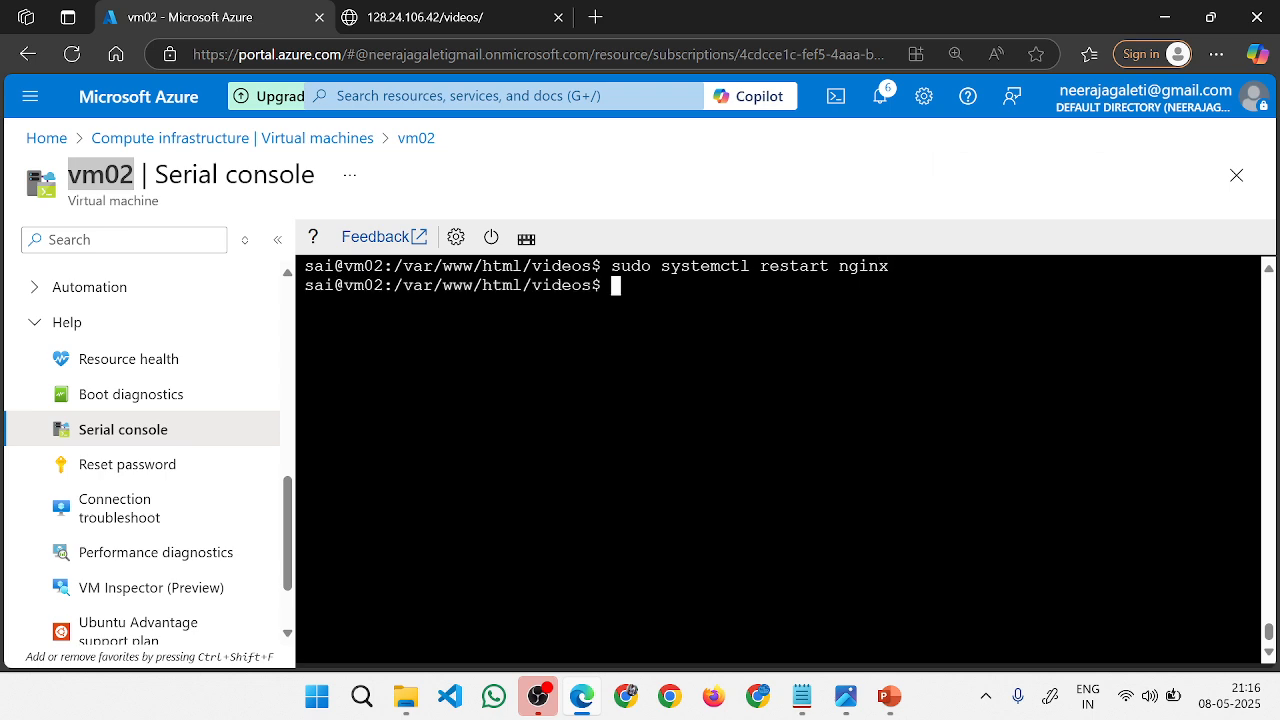
left_click(425, 17)
left_click(70, 56)
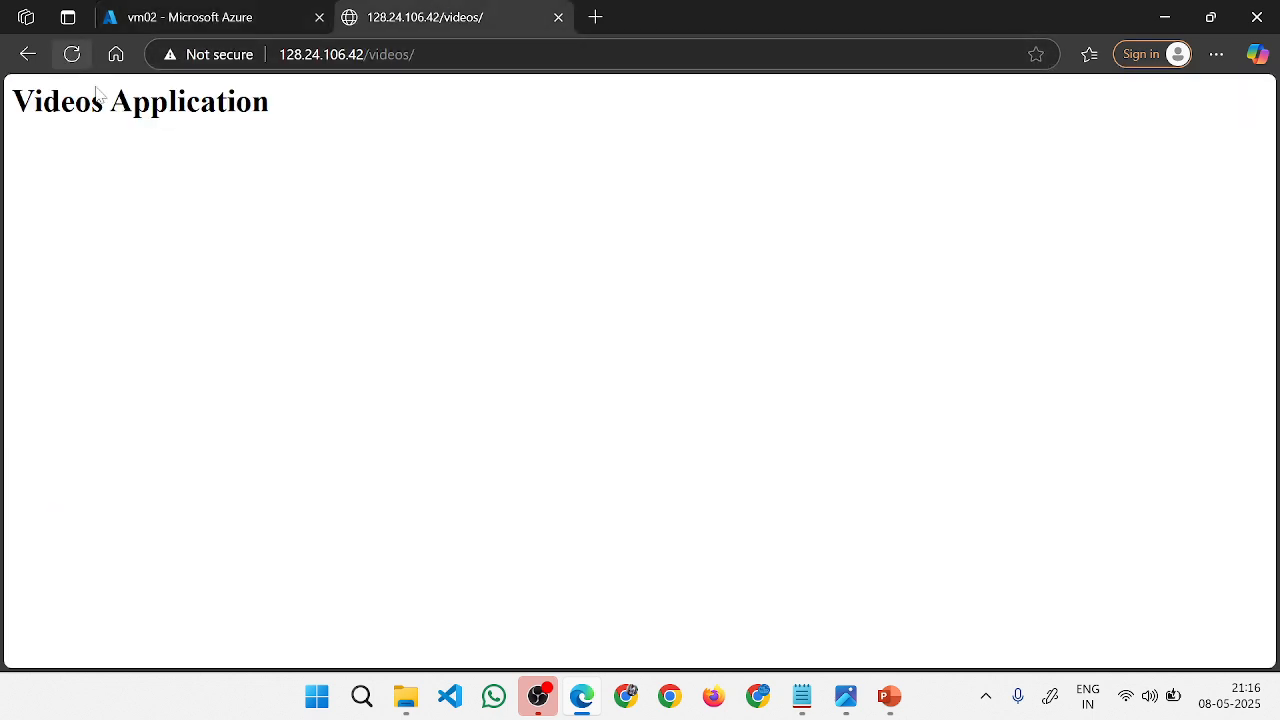
left_click(255, 17)
Switch to the Prepare ENV notes in Notepad and append "- Done" to the "1. Prepare ENV" line.
mouse_move(808, 707)
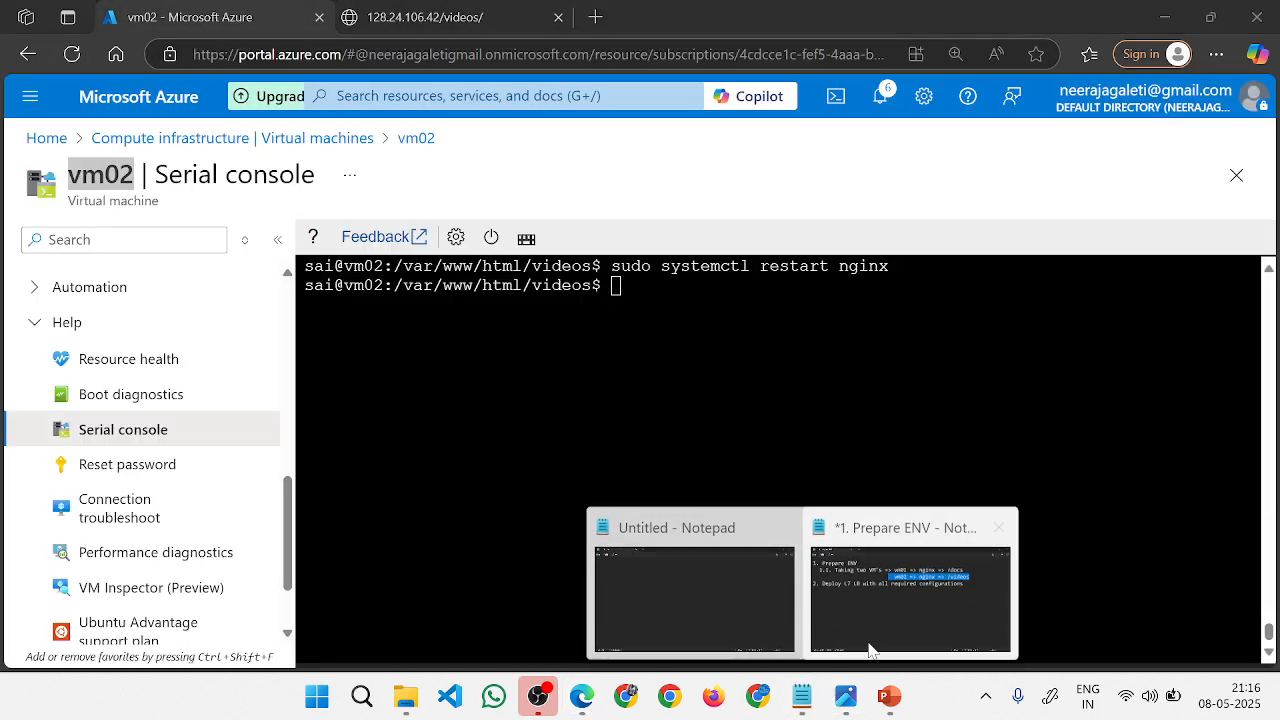
left_click(917, 585)
left_click_drag(1015, 191, 15, 104)
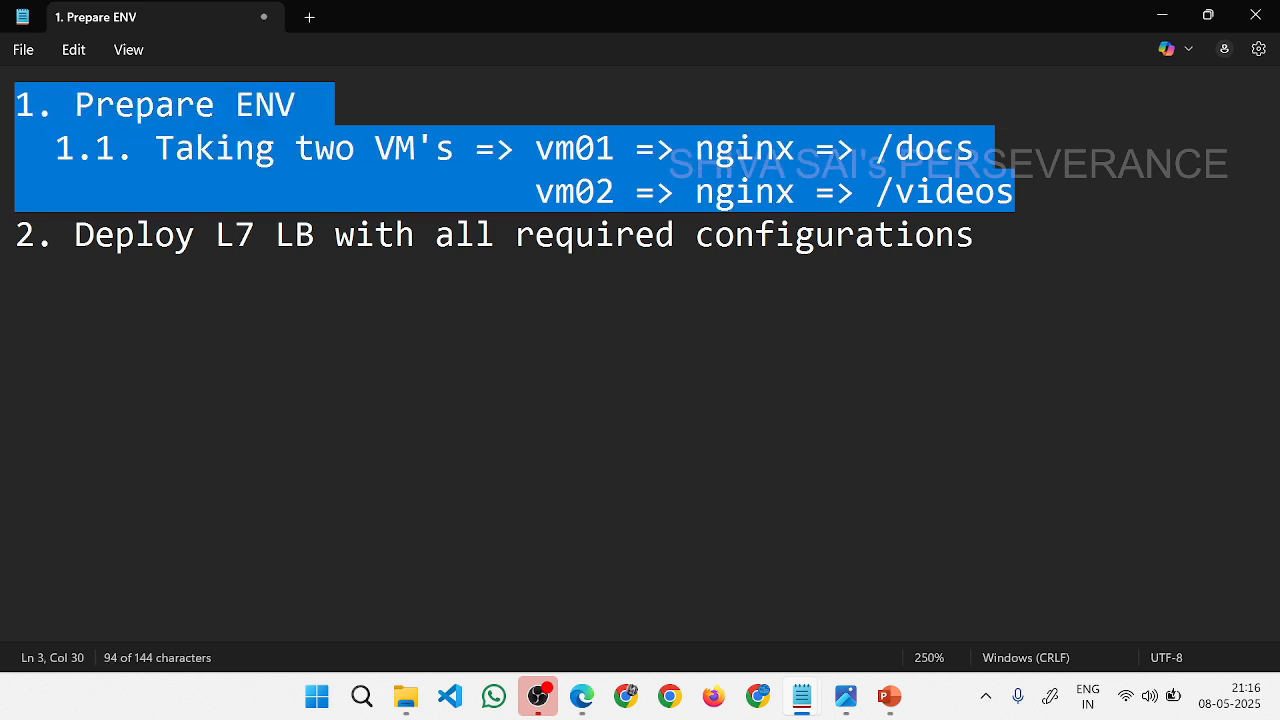
double_click(281, 106)
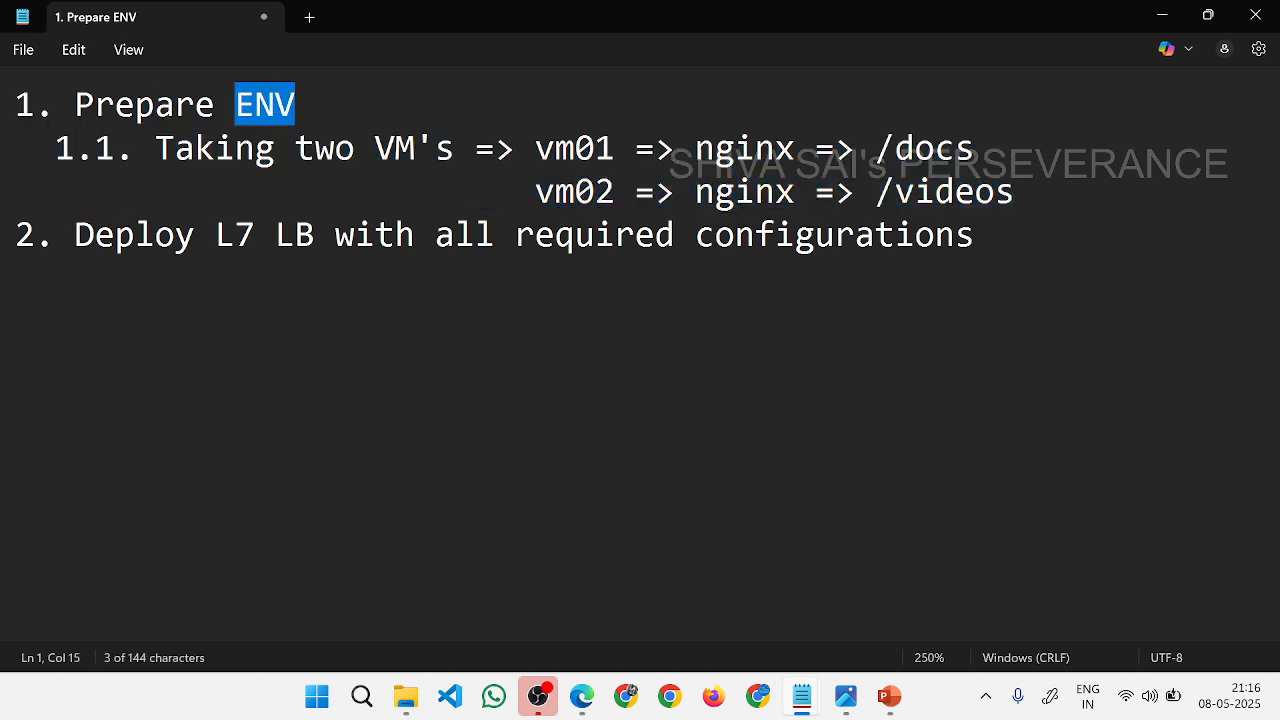
left_click(322, 104)
type("- Done")
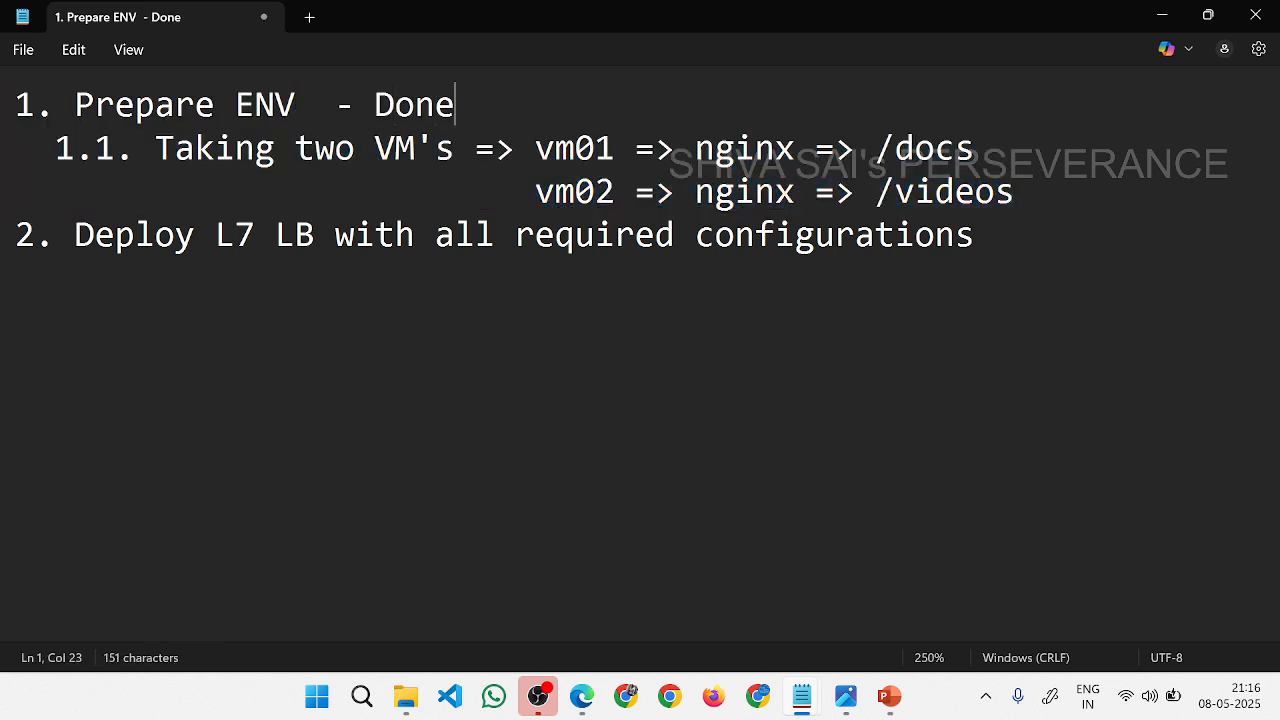
left_click(995, 235)
Switch back to the Azure portal and start creating an application gateway from the load balancing services.
key("alt+Tab")
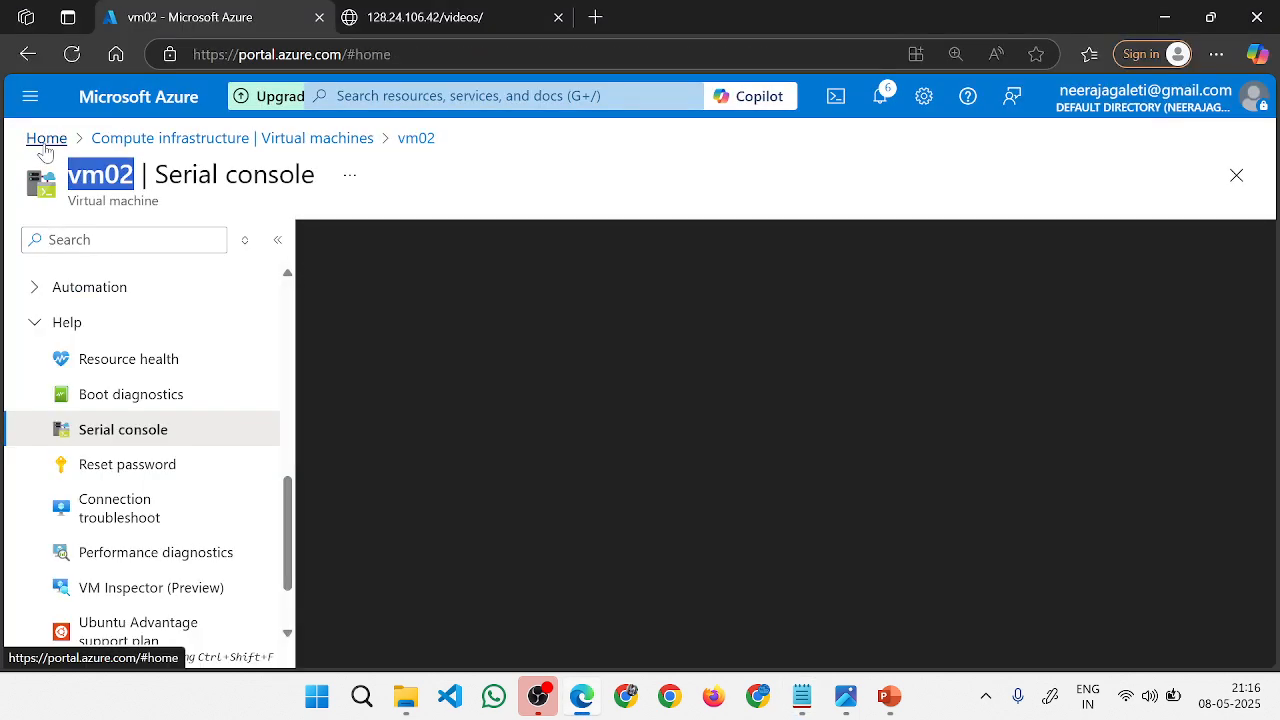
left_click(45, 140)
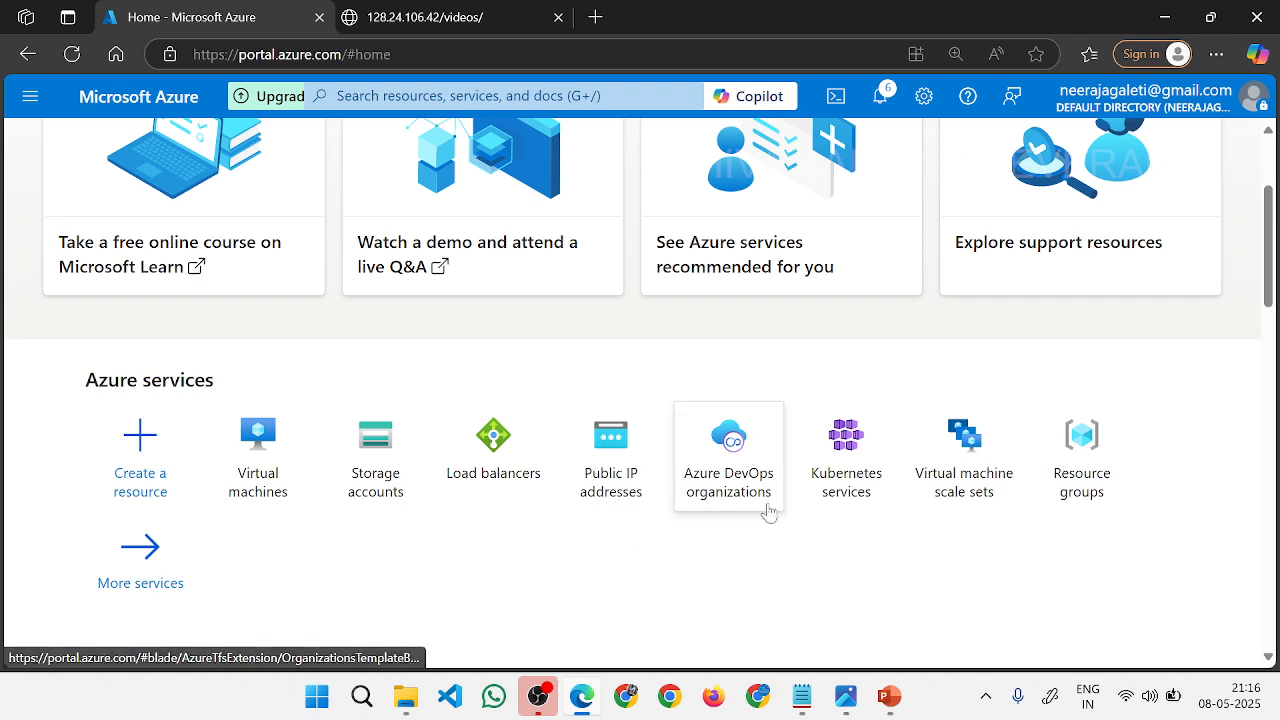
left_click(493, 438)
left_click(203, 349)
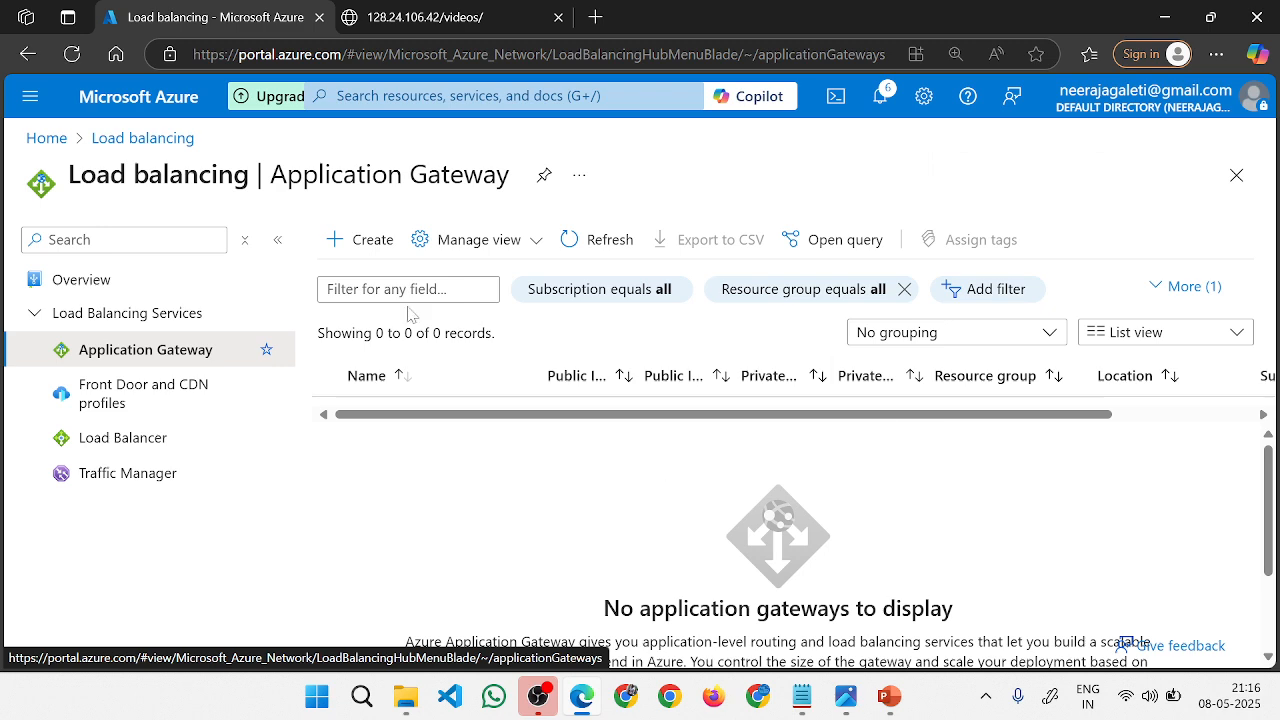
left_click(345, 248)
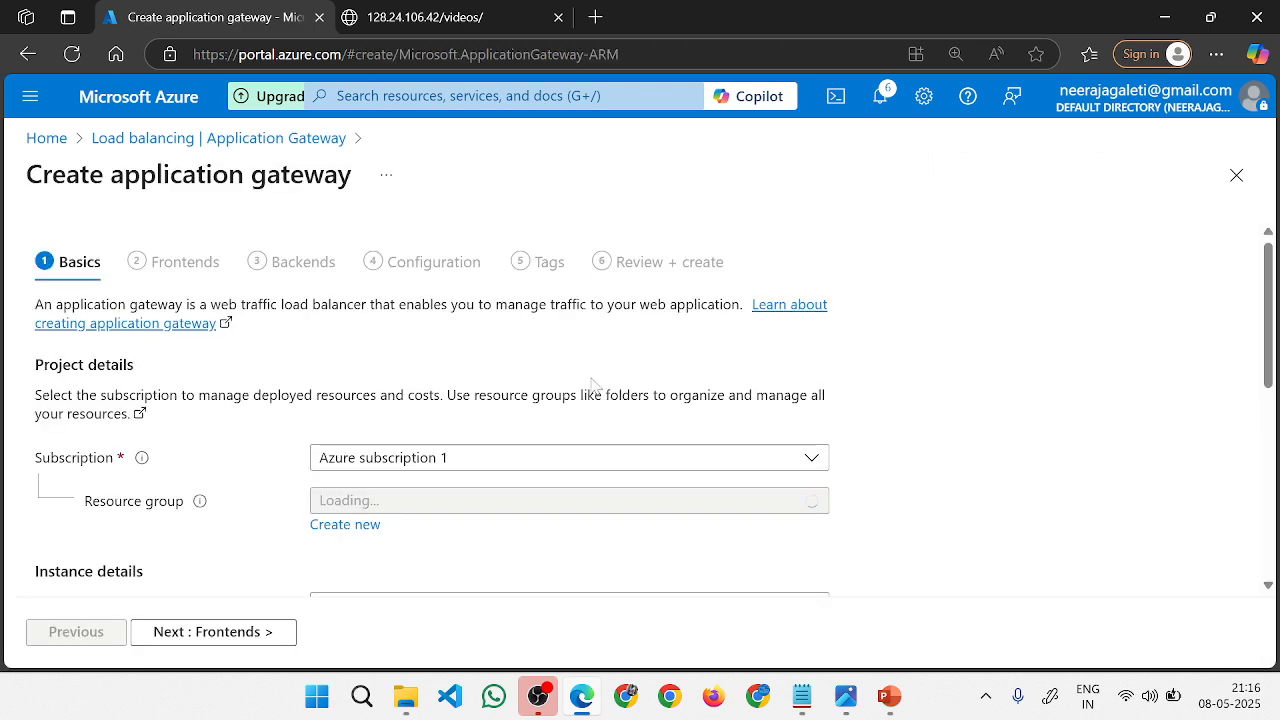
Select the resource group ssp for the application gateway and name it AppGW001.
scroll(600, 385, "down", 2)
scroll(923, 394, "down", 3)
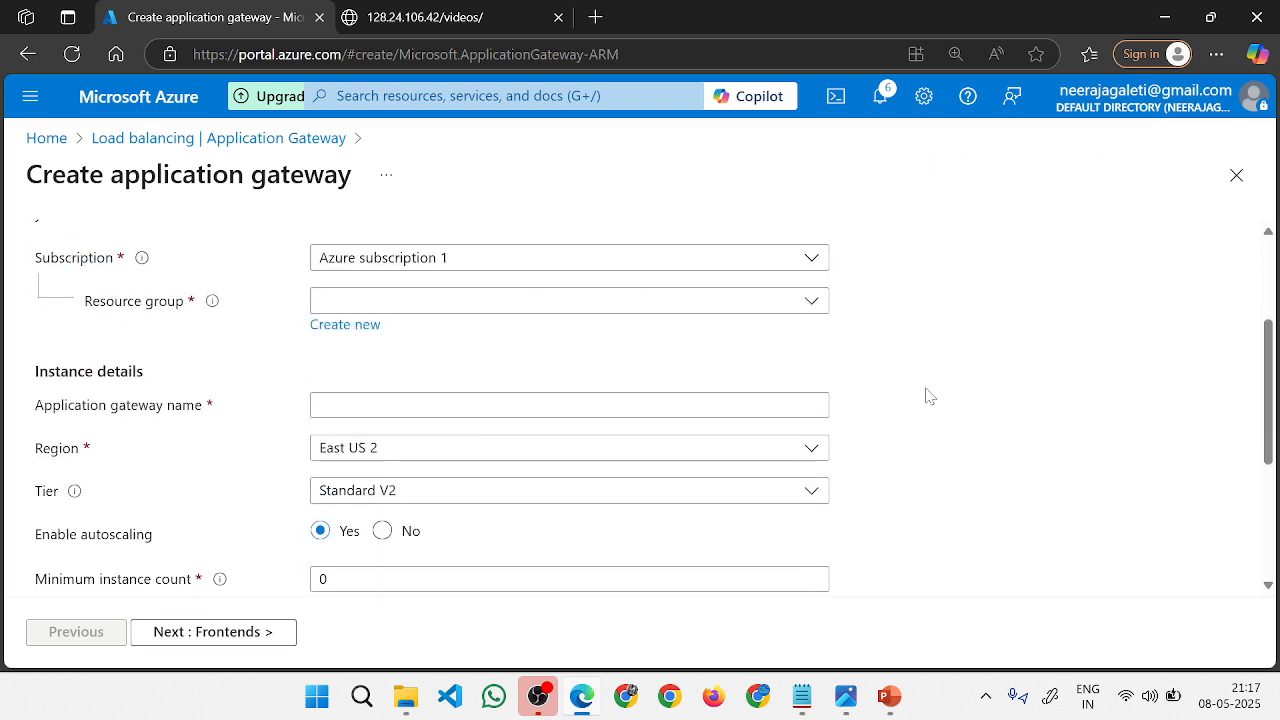
left_click(426, 304)
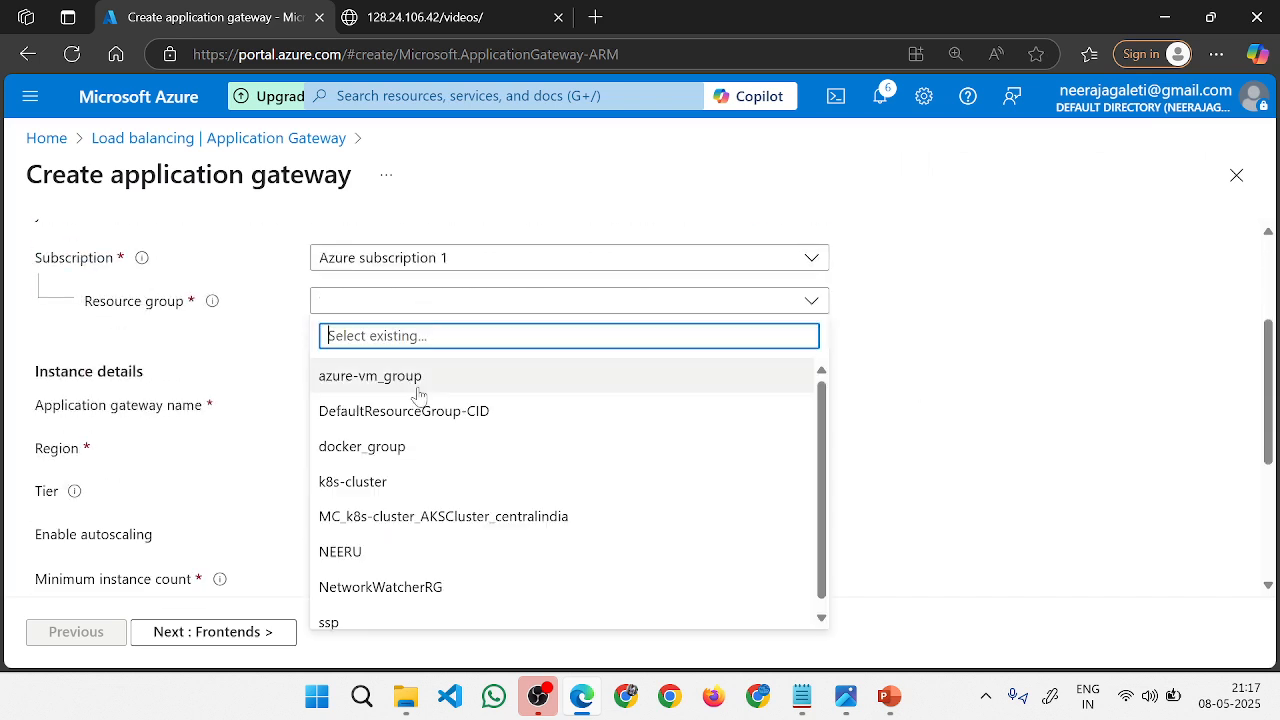
left_click(420, 615)
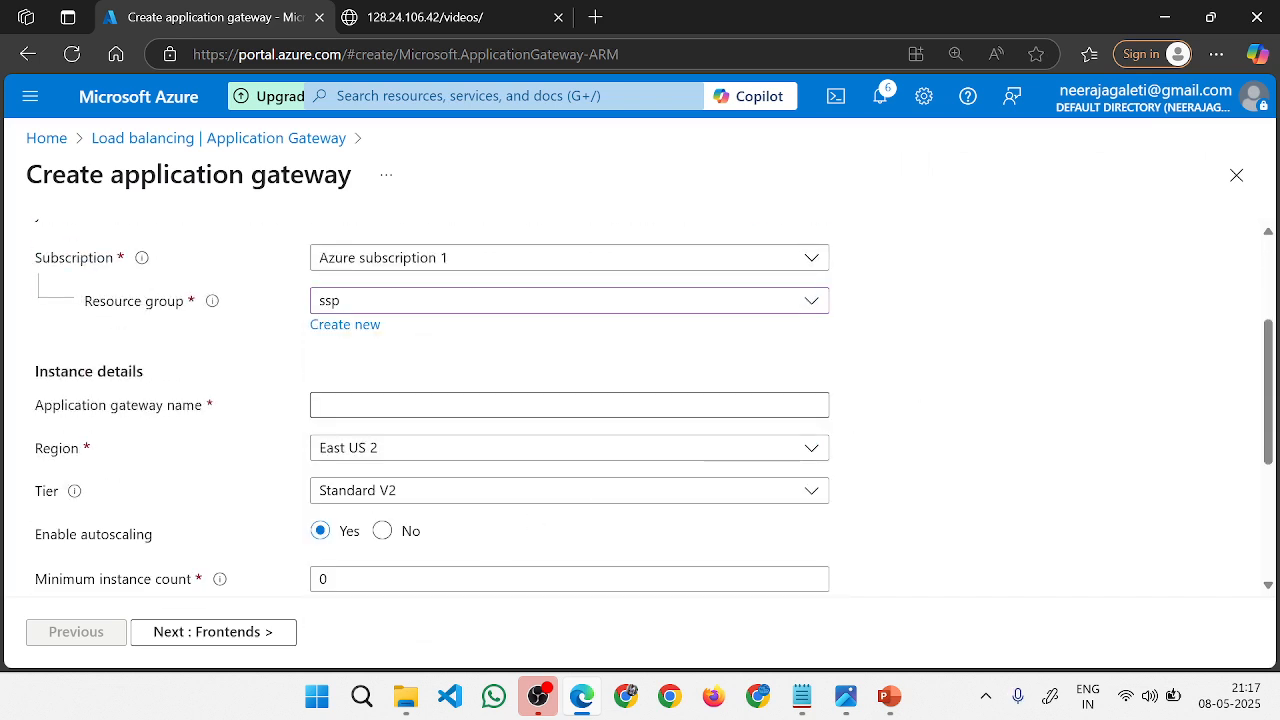
left_click(786, 405)
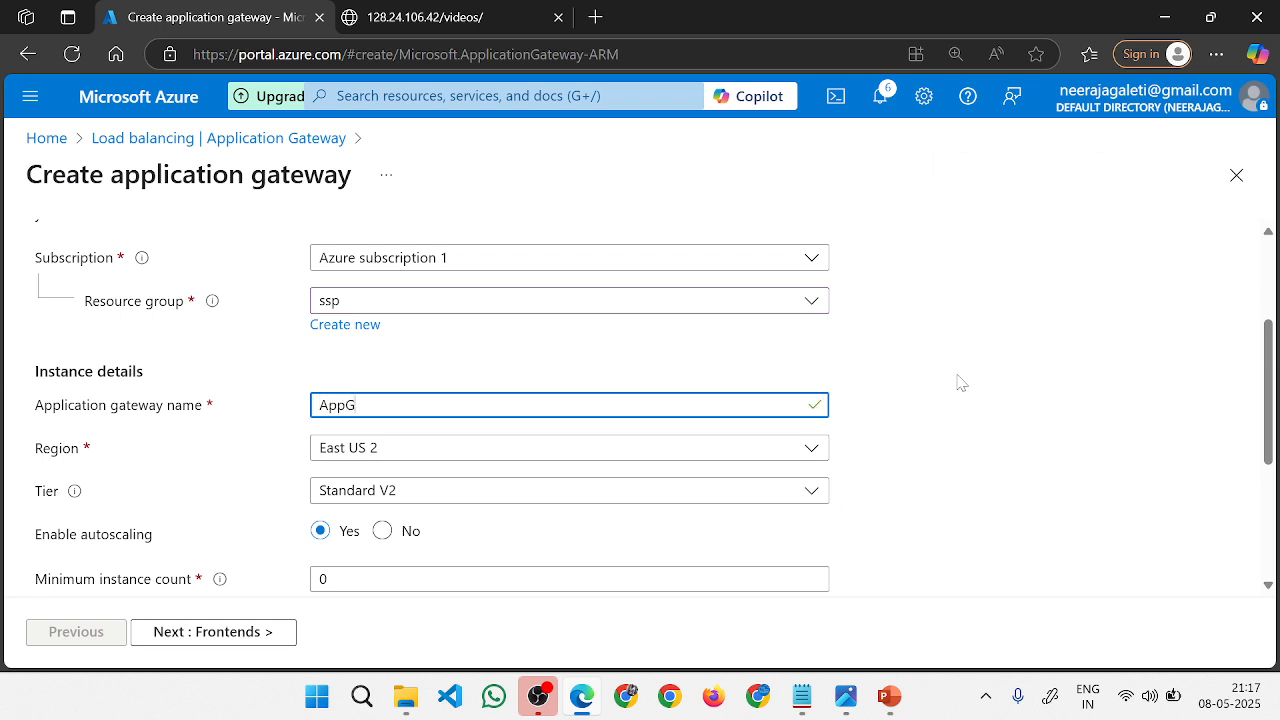
type("AppGW001")
scroll(534, 457, "down", 1)
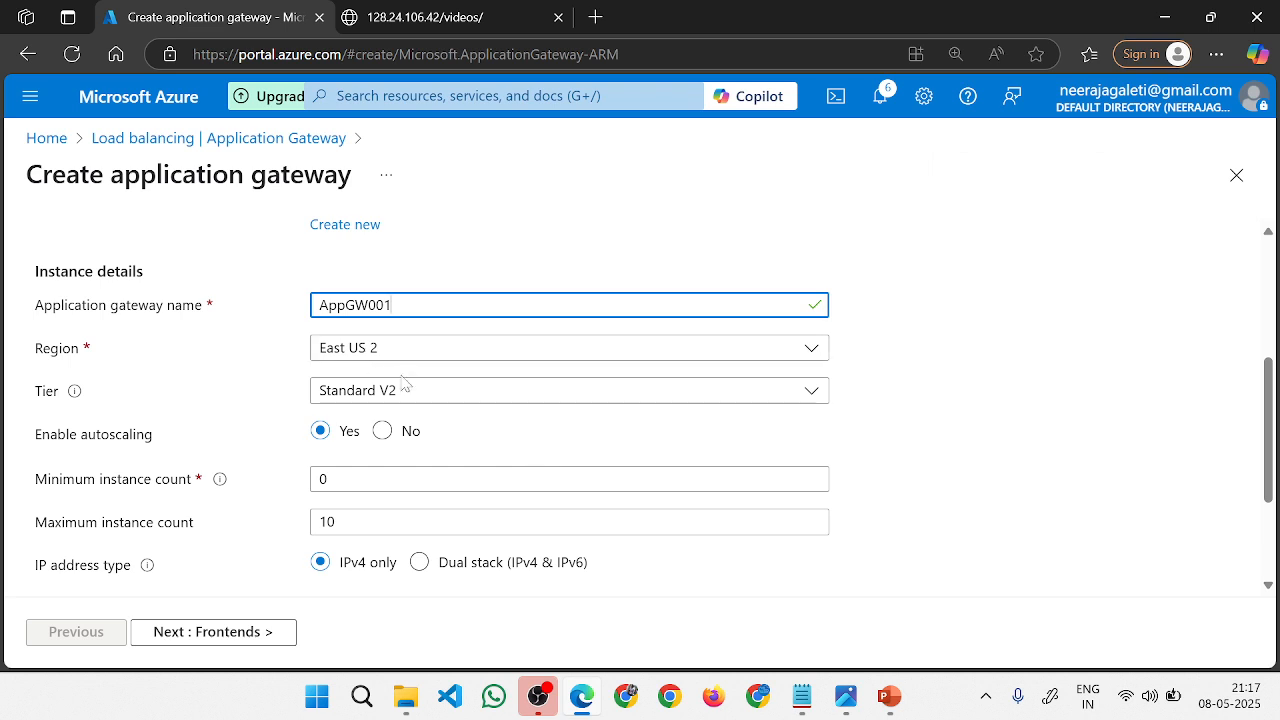
Review the tier options available for the application gateway and leave Standard V2 selected.
scroll(443, 357, "down", 1)
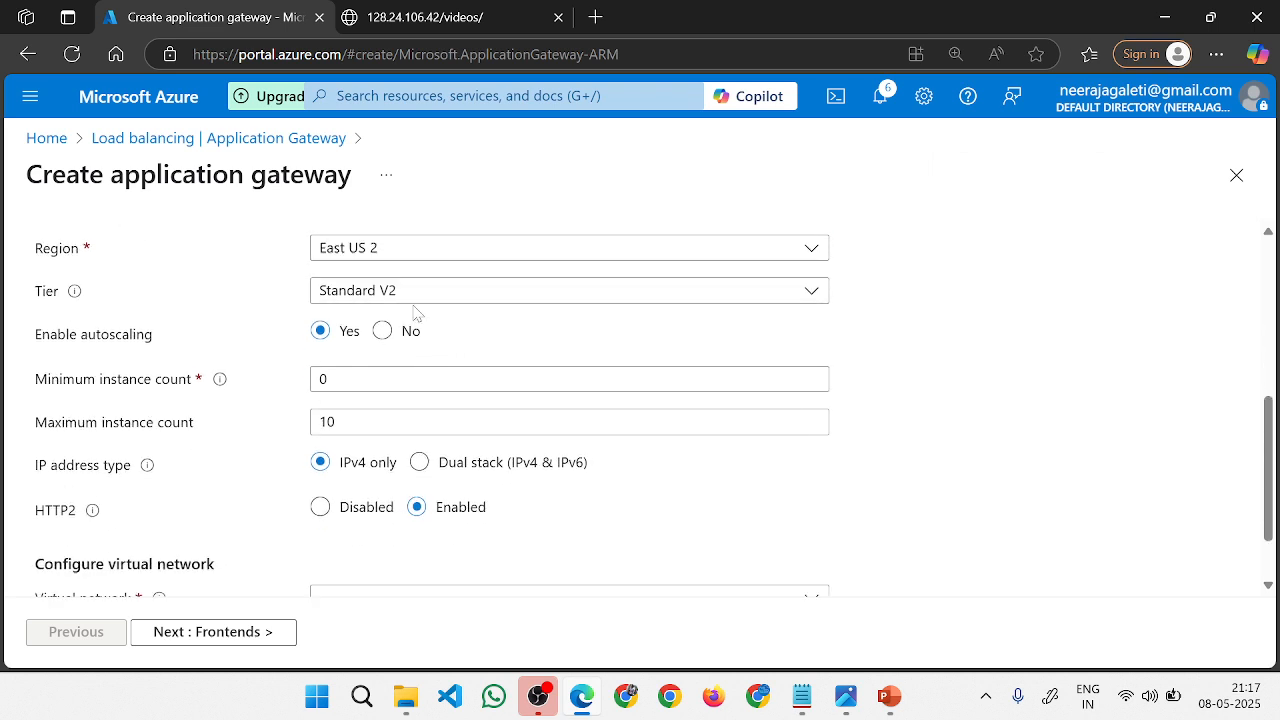
left_click(420, 293)
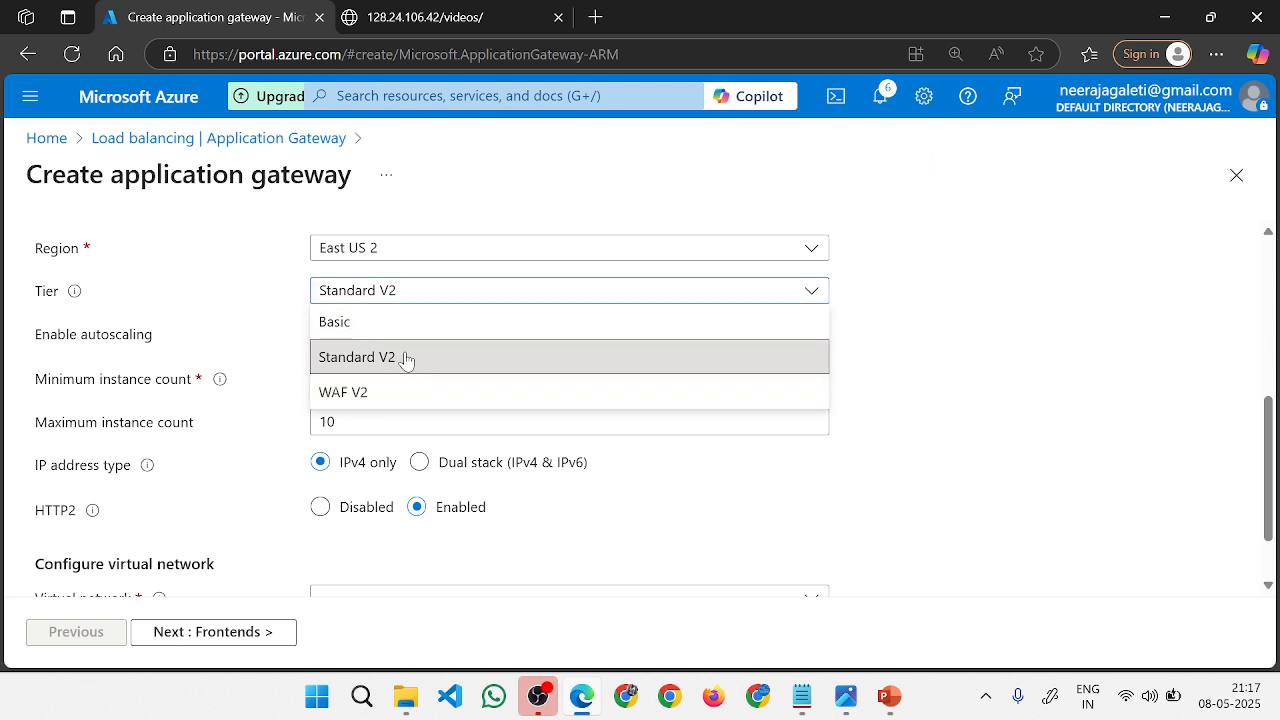
left_click(924, 414)
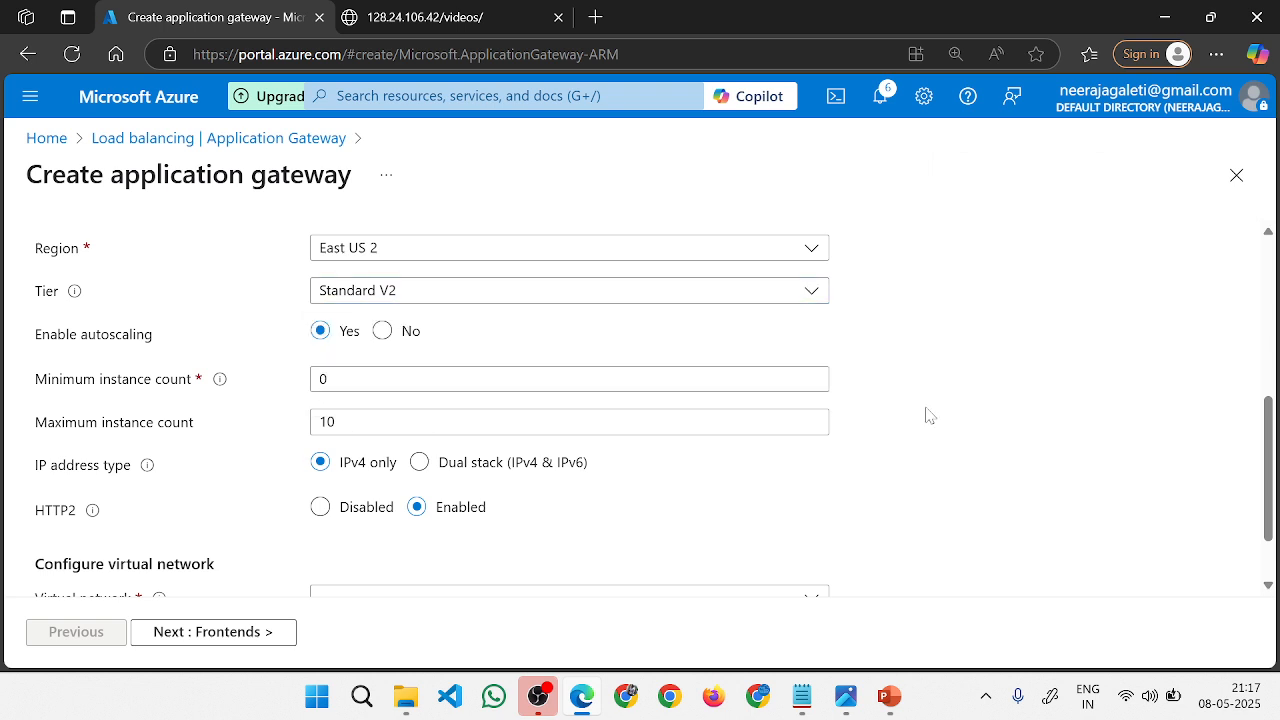
Try out the autoscaling options by disabling and re-enabling autoscaling and editing the minimum instance count.
left_click(381, 331)
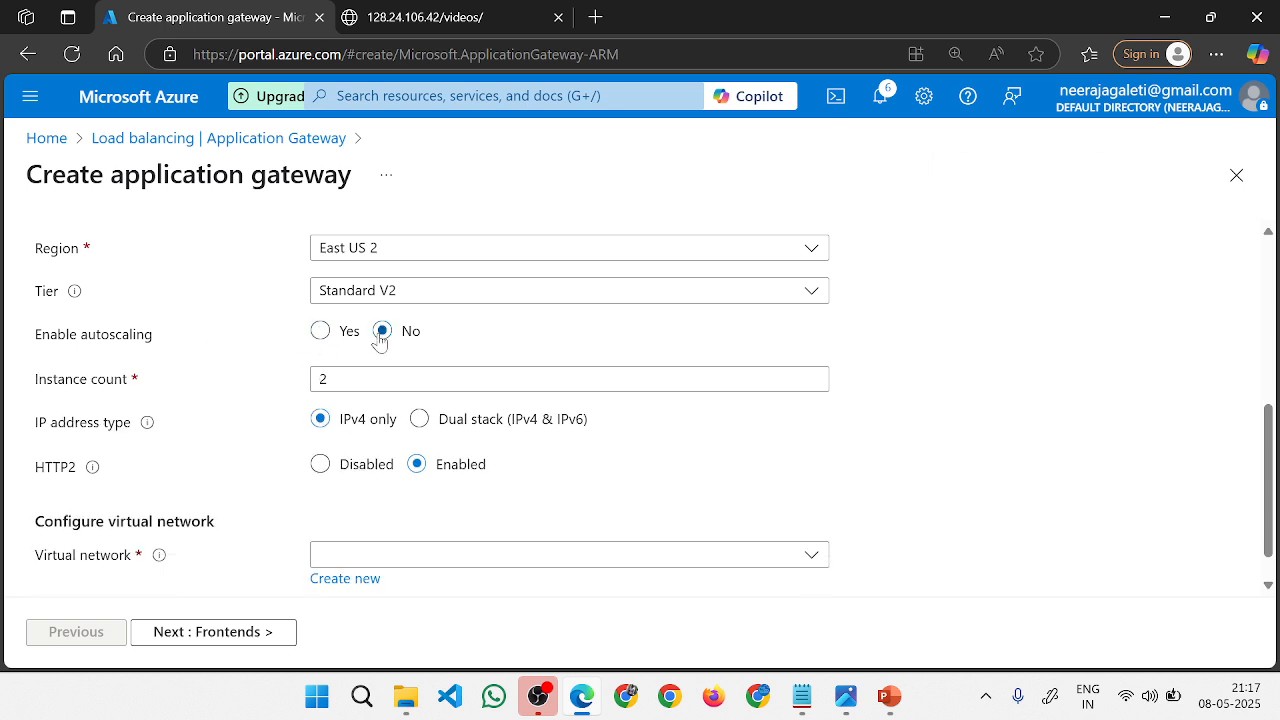
left_click(360, 379)
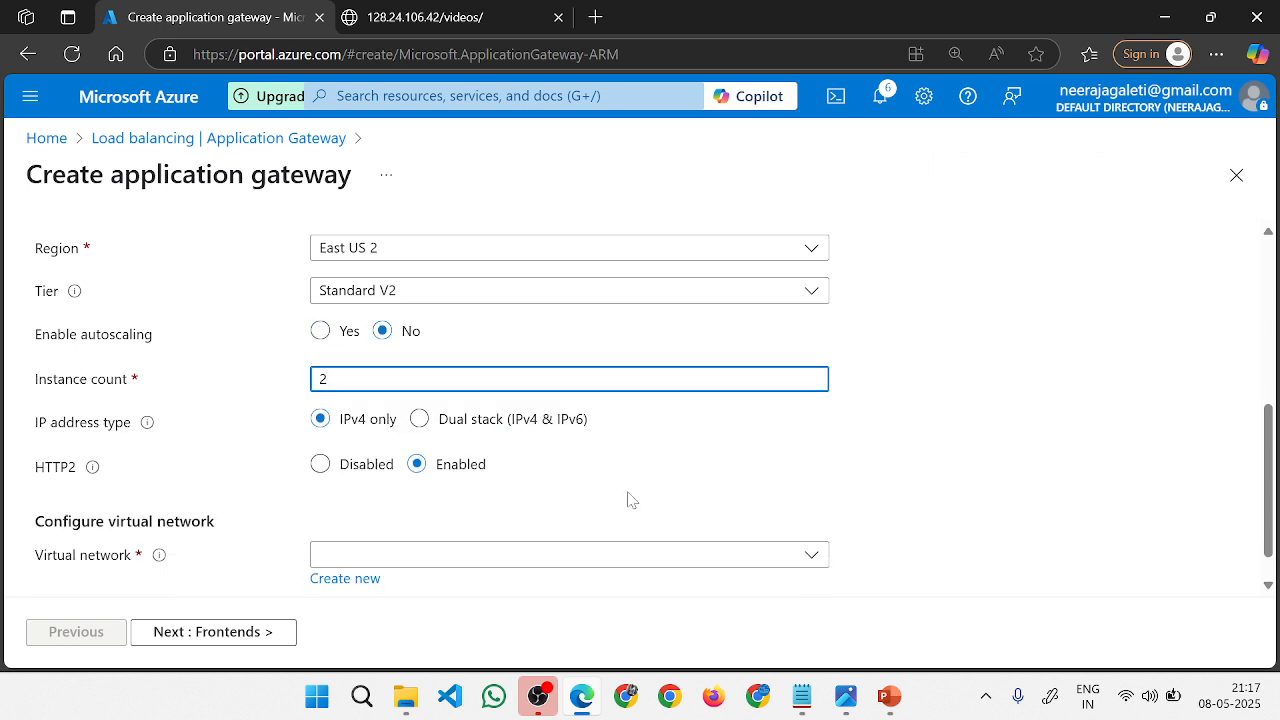
left_click(320, 331)
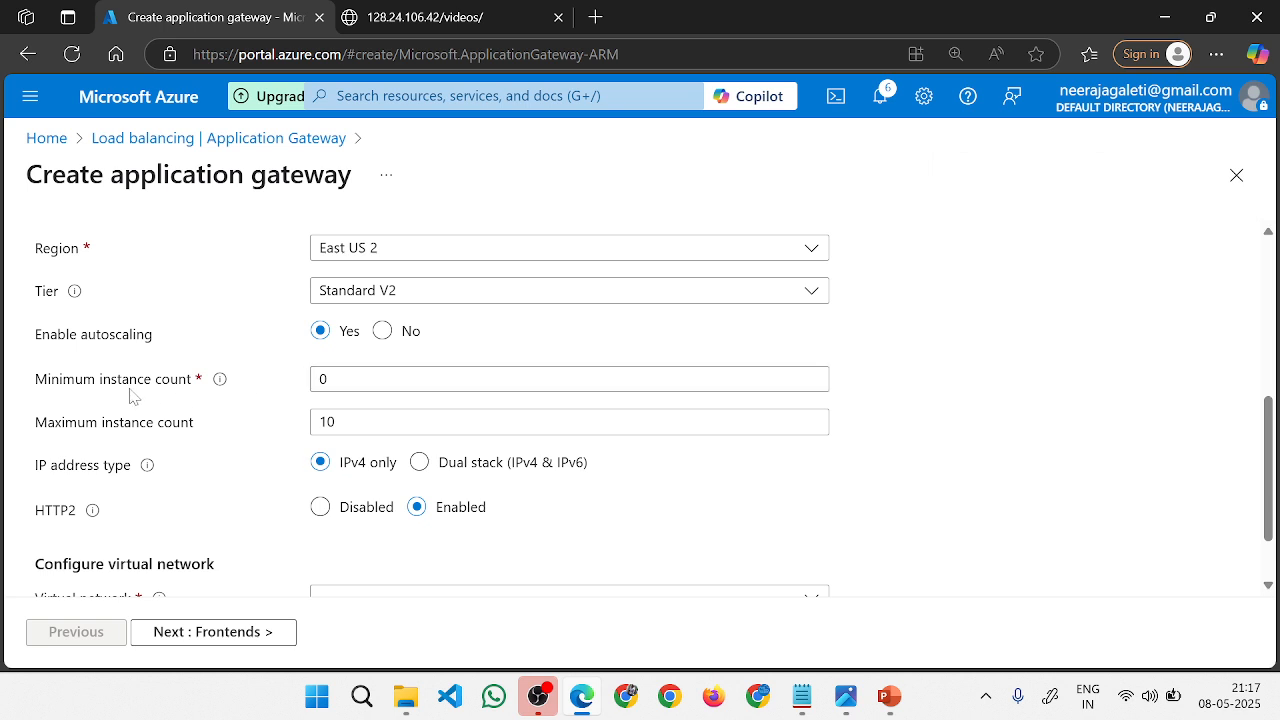
left_click_drag(340, 380, 287, 378)
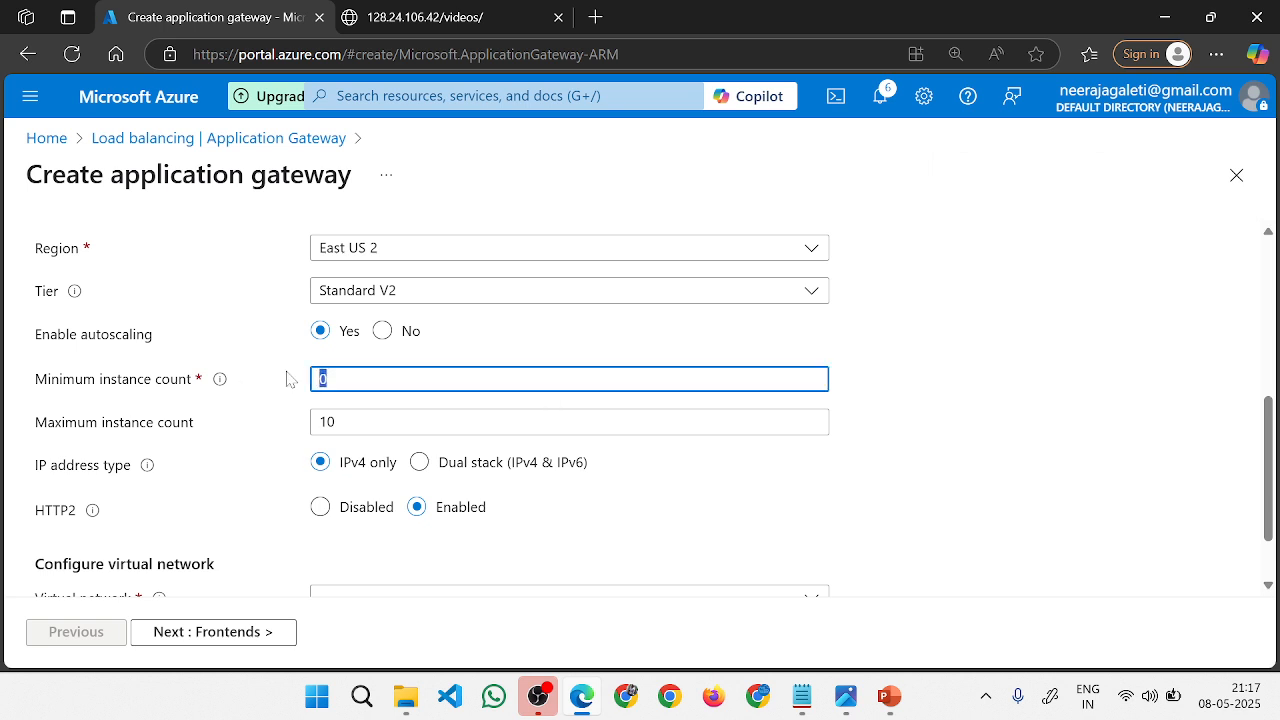
type("2")
left_click(703, 539)
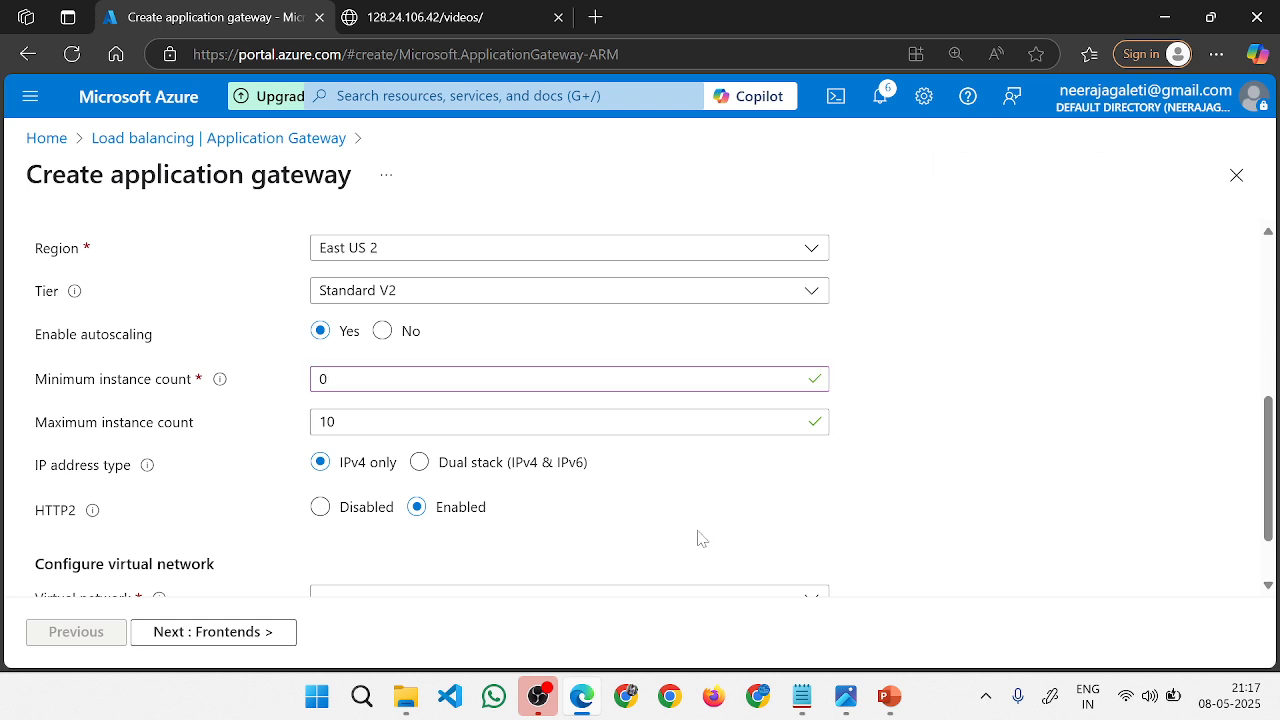
Turn off autoscaling for the application gateway and keep the instance count at 2.
left_click(383, 332)
left_click(322, 380)
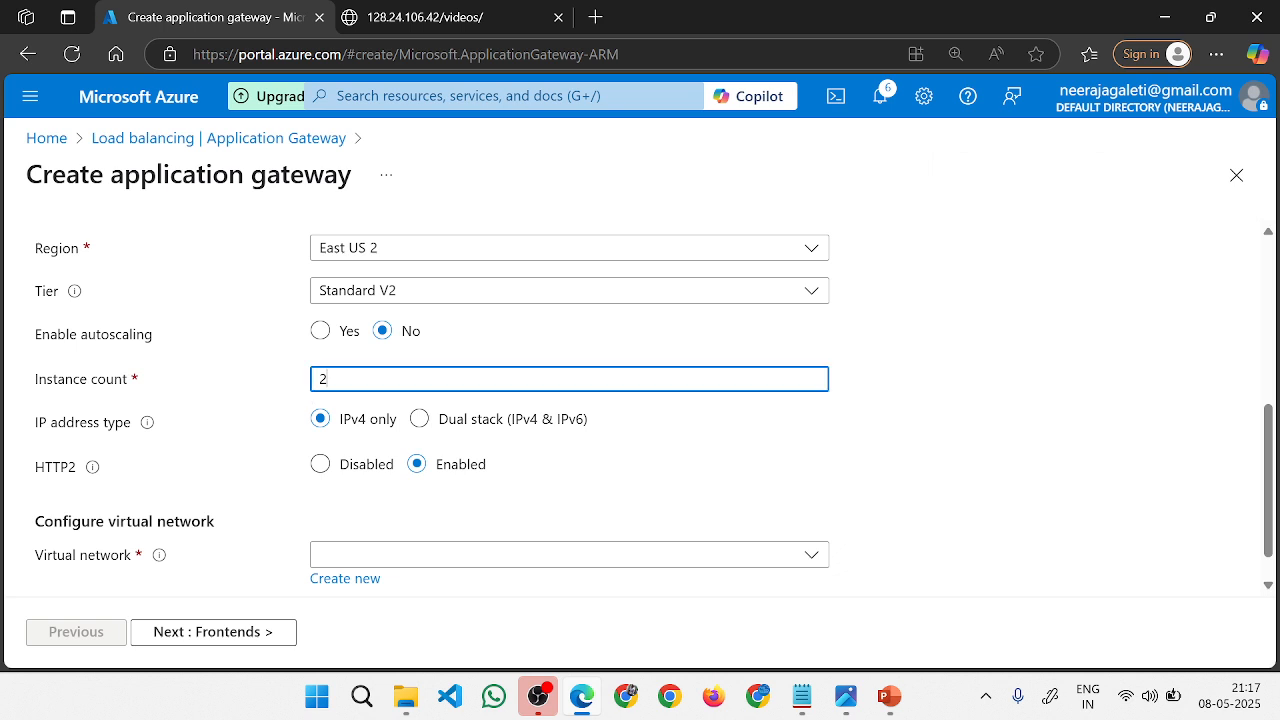
left_click(603, 488)
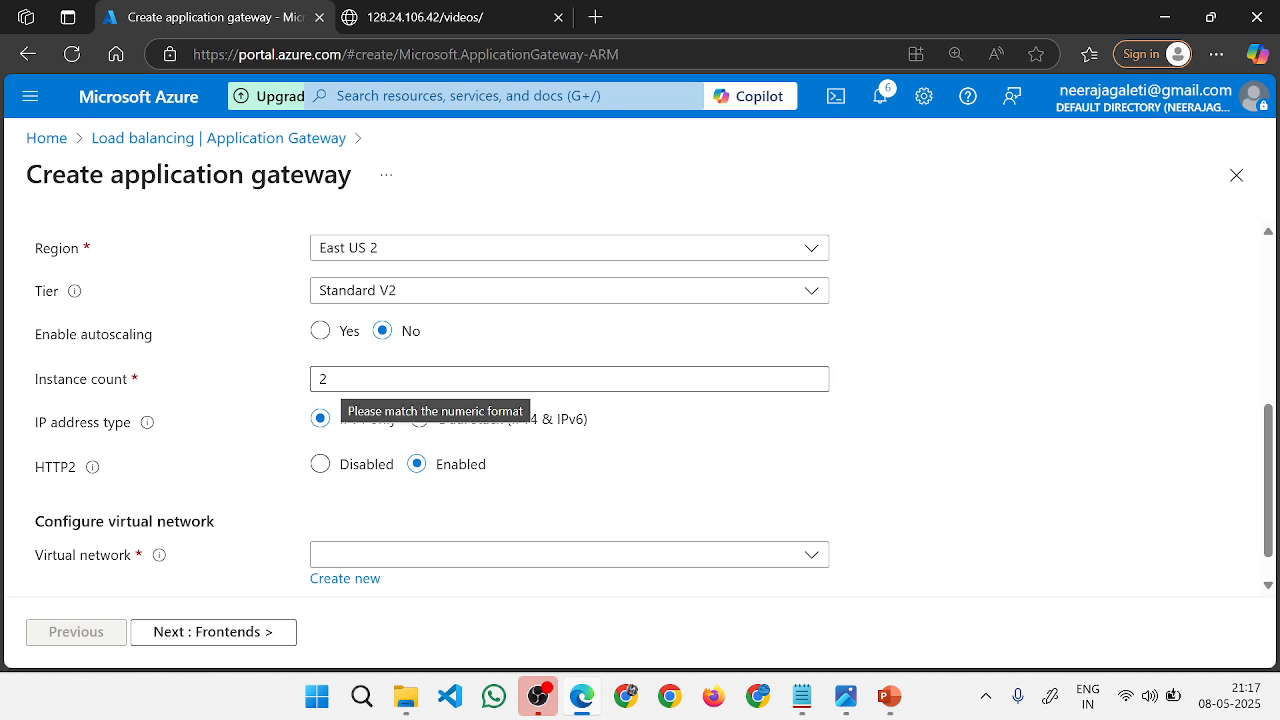
left_click(340, 379)
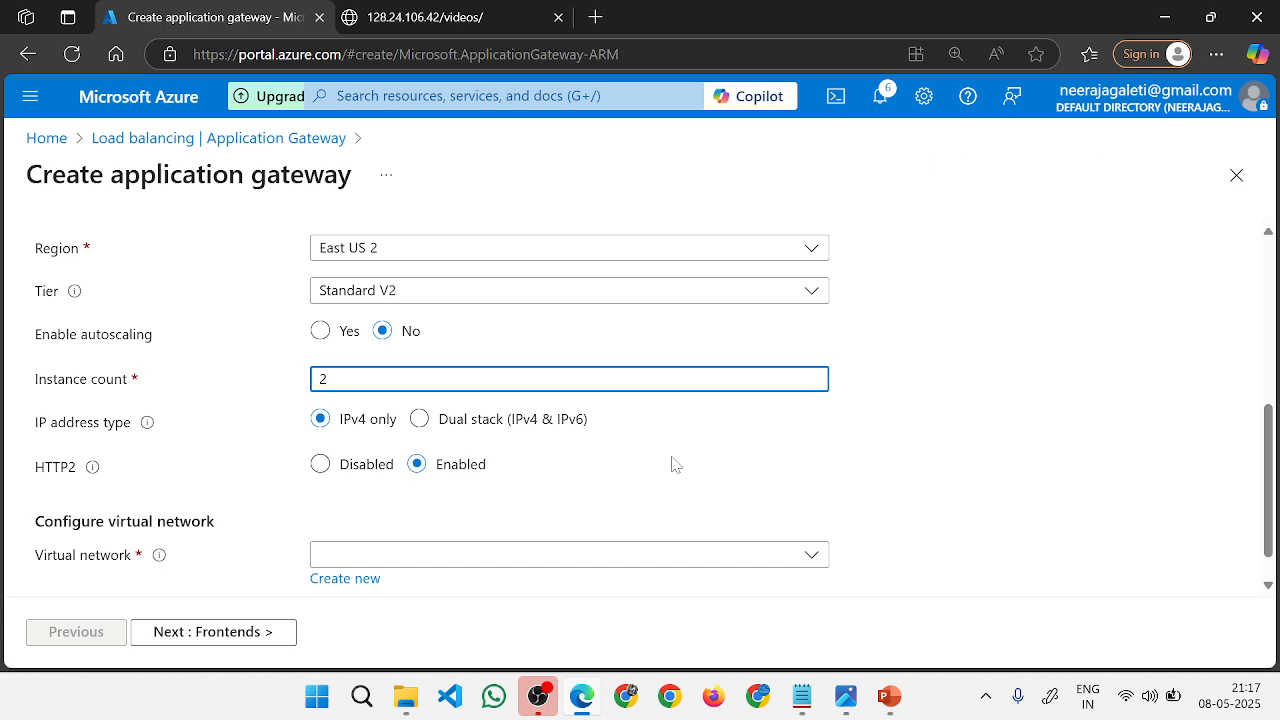
scroll(673, 464, "down", 1)
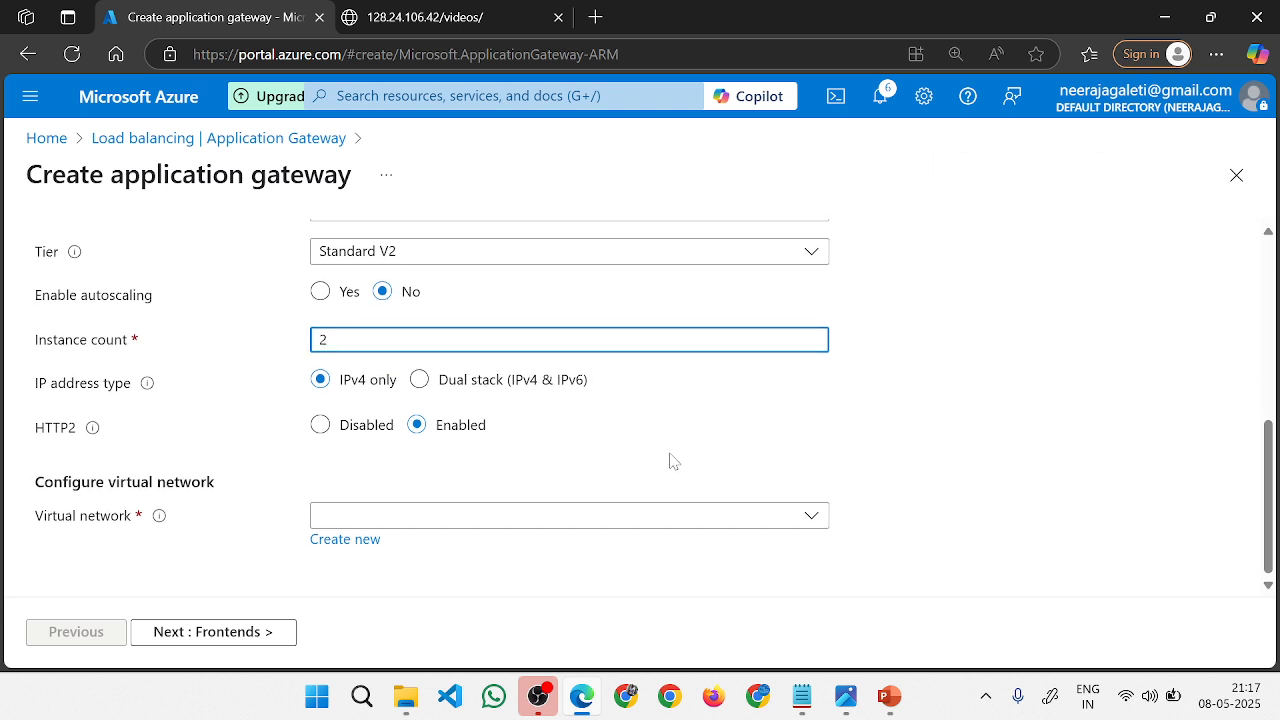
left_click(321, 292)
left_click(382, 292)
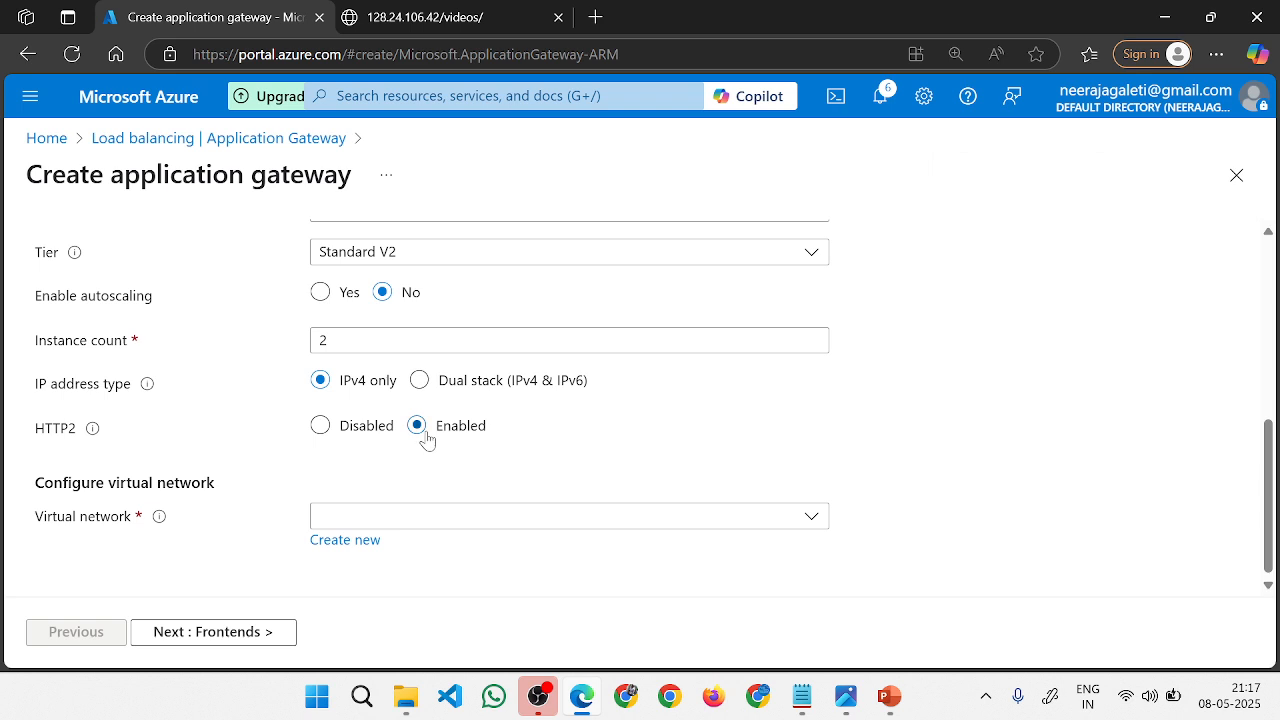
Select app-vnet as the application gateway's virtual network.
left_click(428, 517)
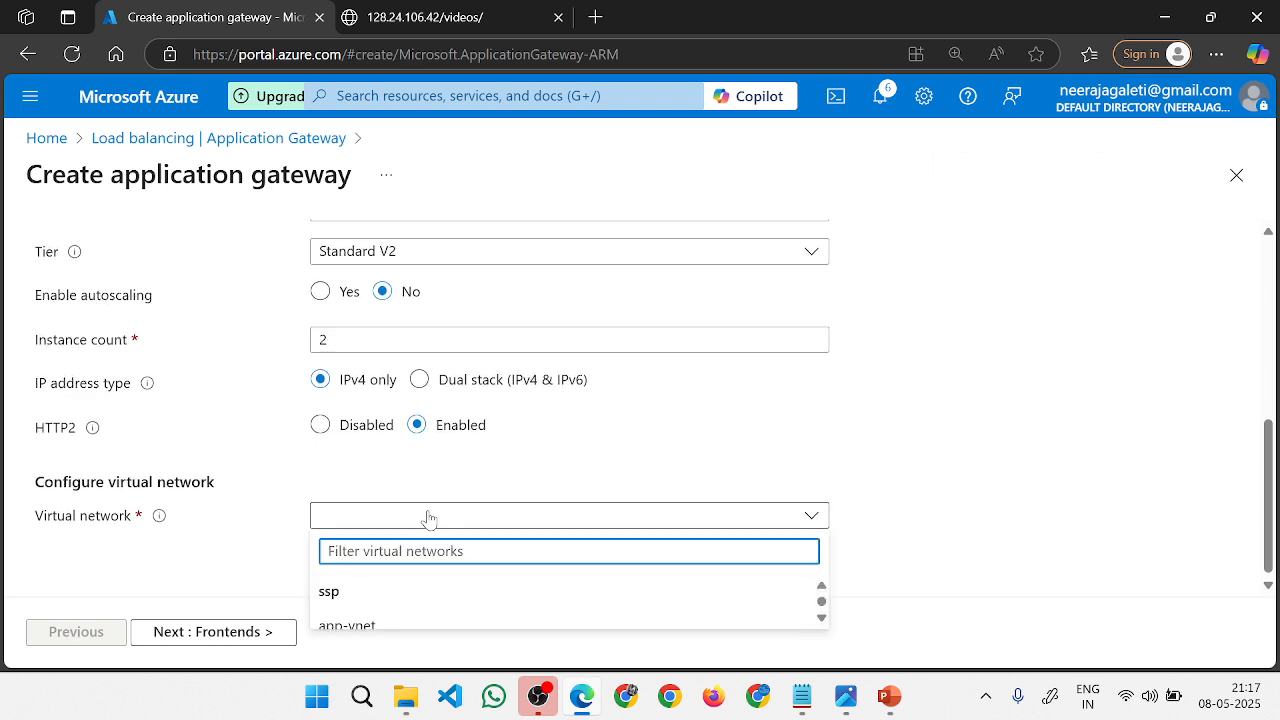
left_click(415, 624)
scroll(890, 455, "down", 1)
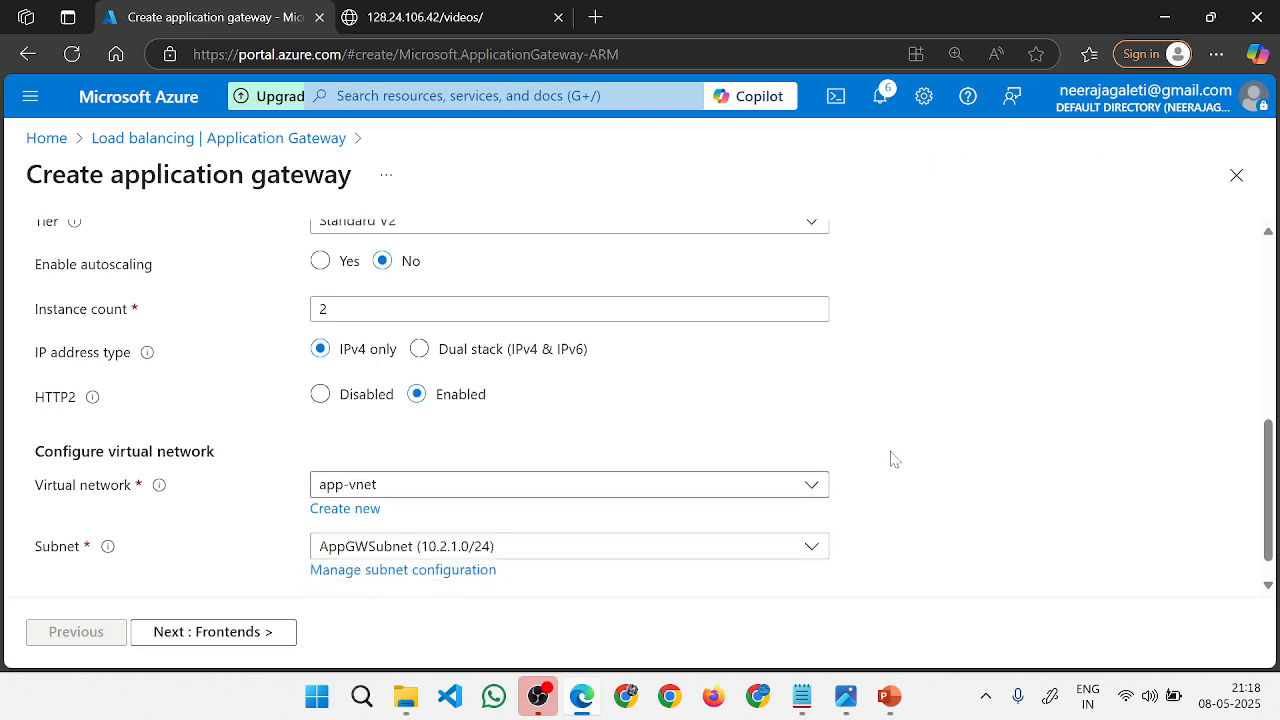
Open Canva's online whiteboard page in a new browser tab and start a blank whiteboard.
left_click(595, 17)
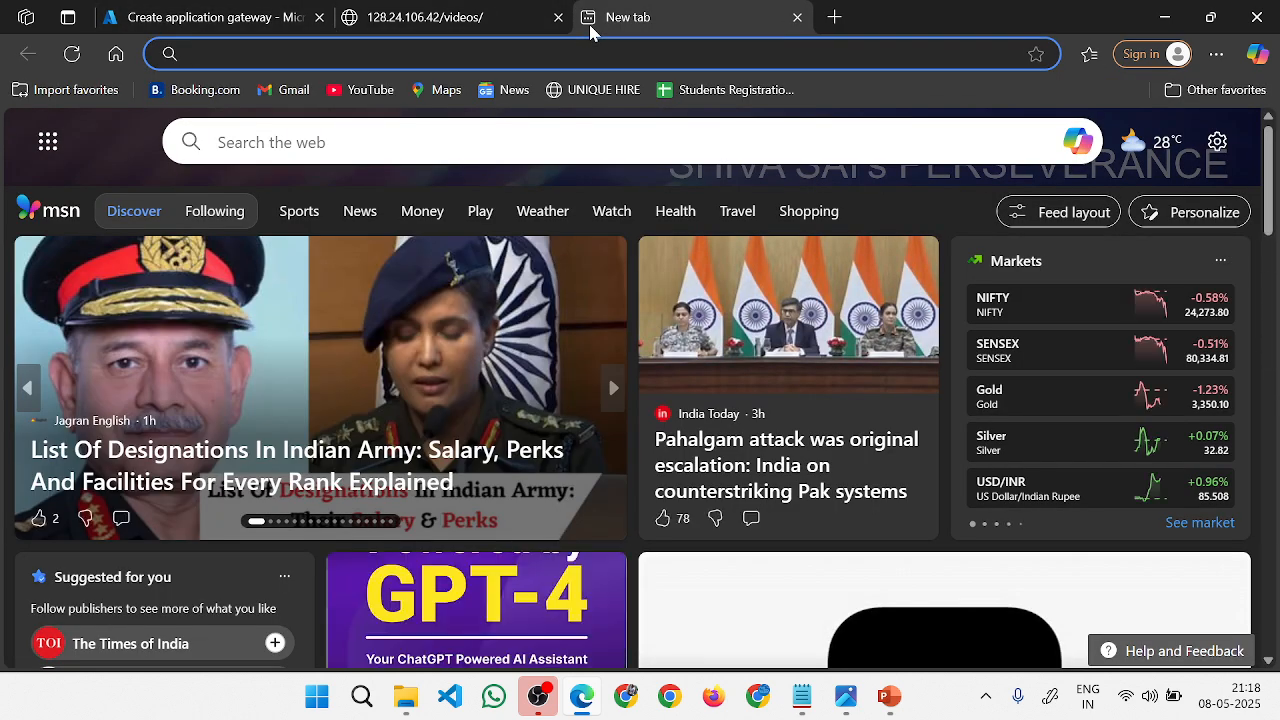
type("white")
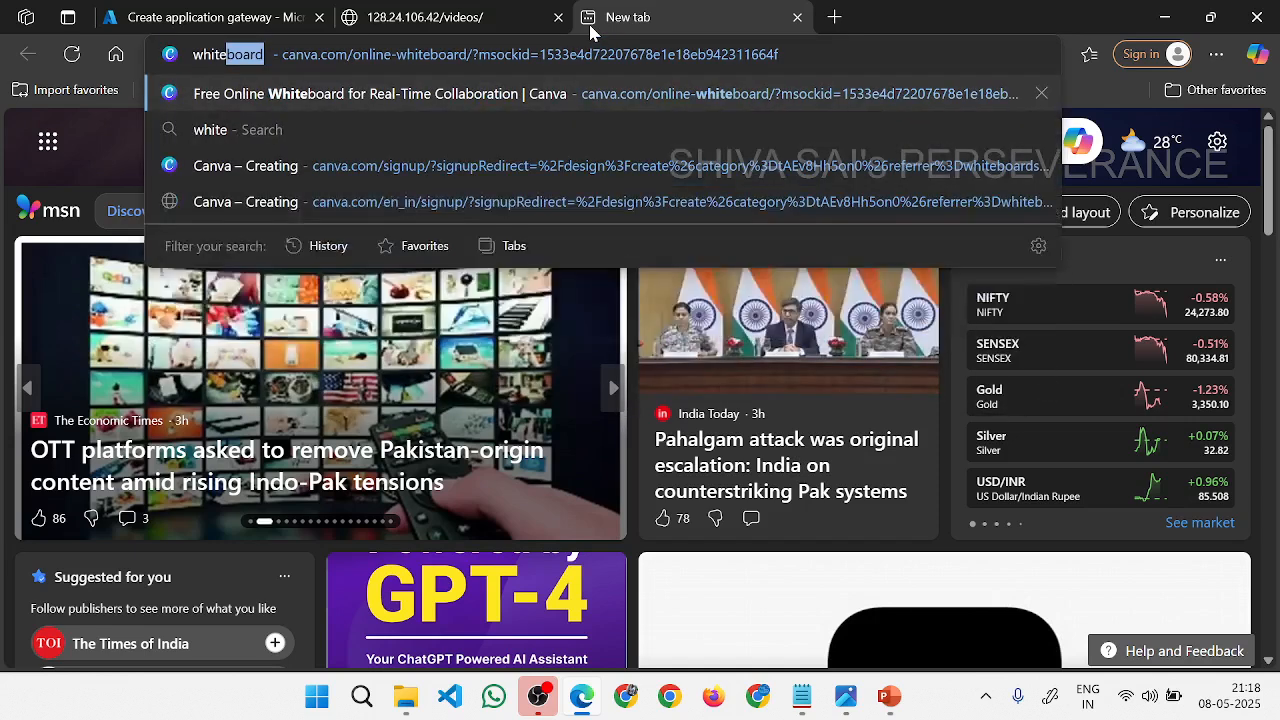
key("Return")
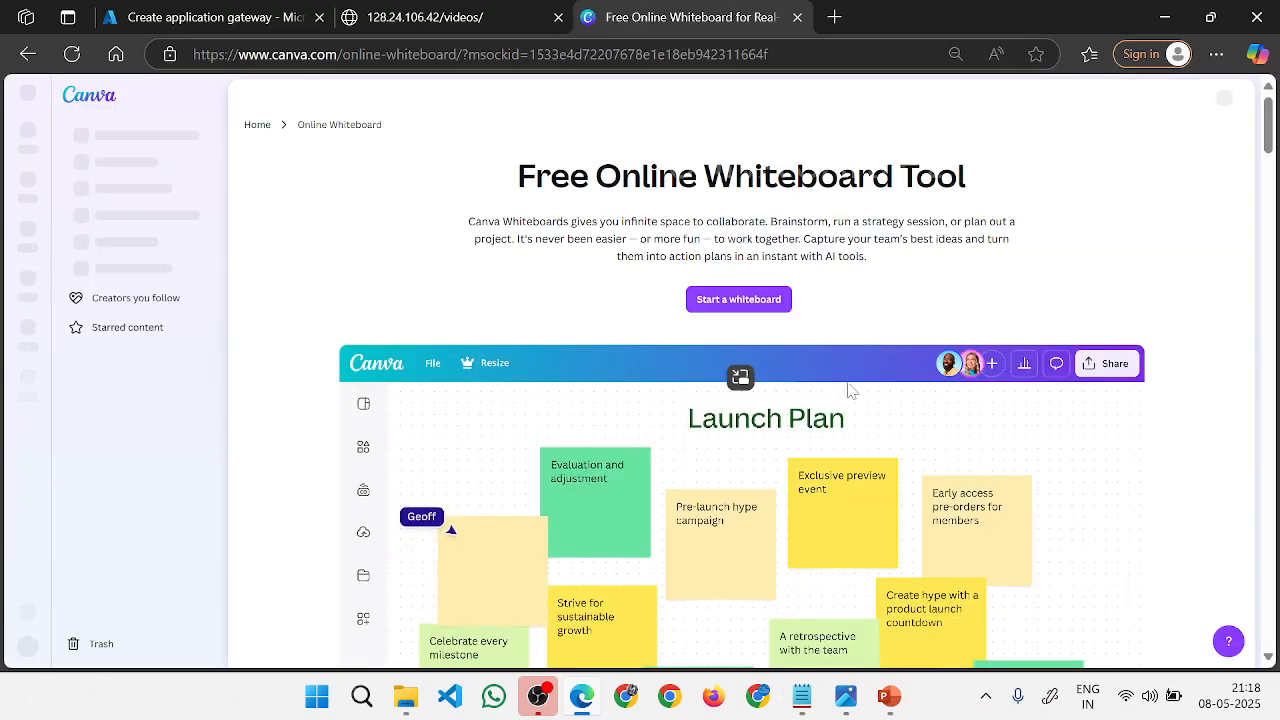
left_click(789, 302)
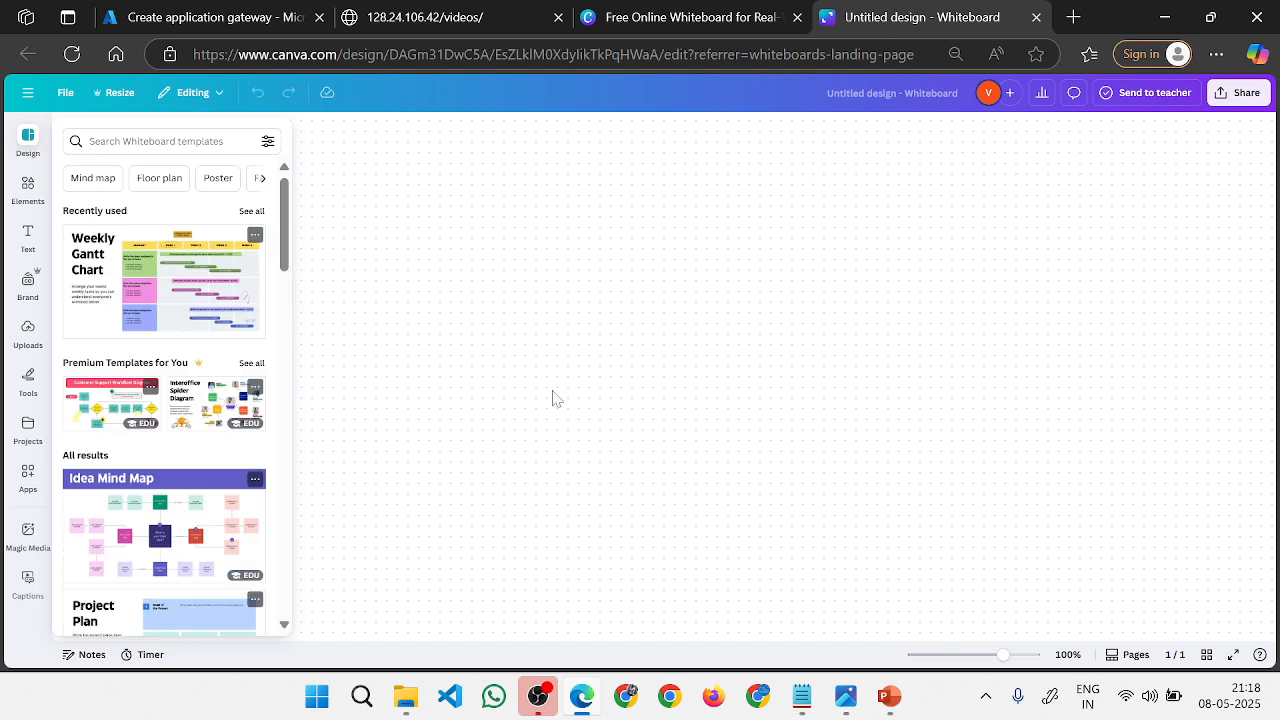
Draw a large rectangle in blue pen containing two boxes side by side, with two small boxes inside the right one.
left_click(335, 300)
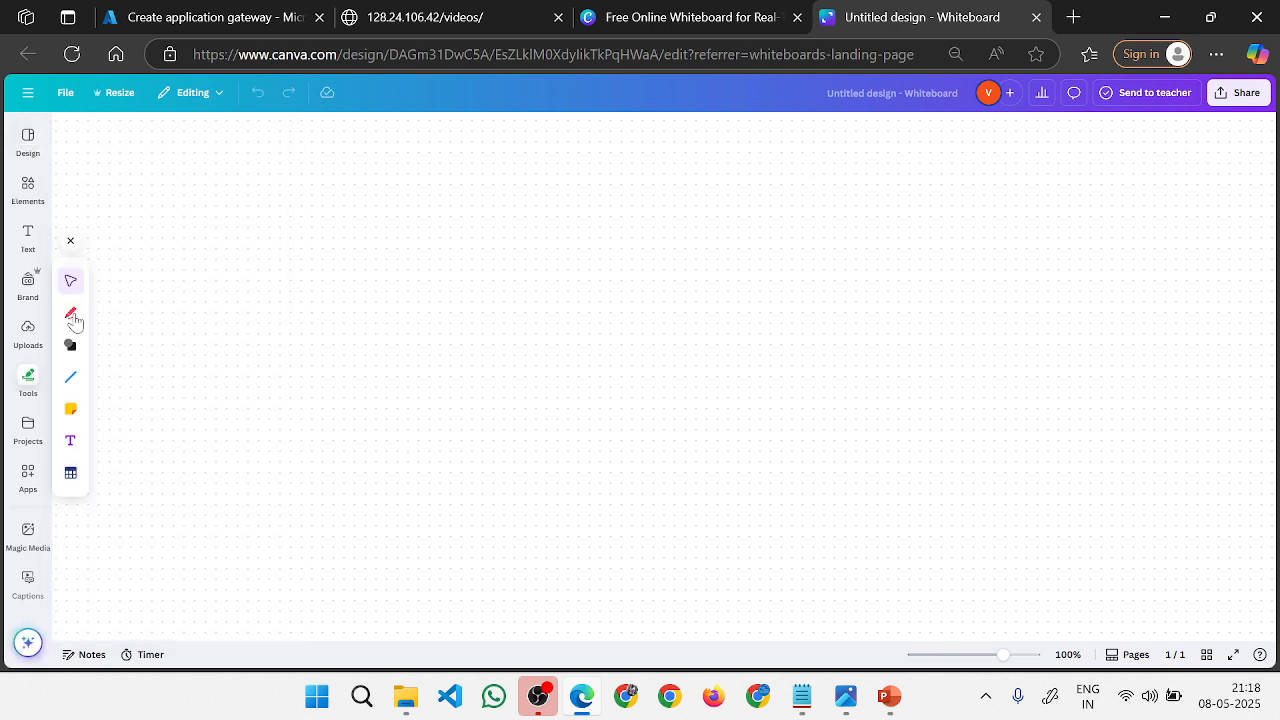
left_click(71, 315)
left_click(110, 310)
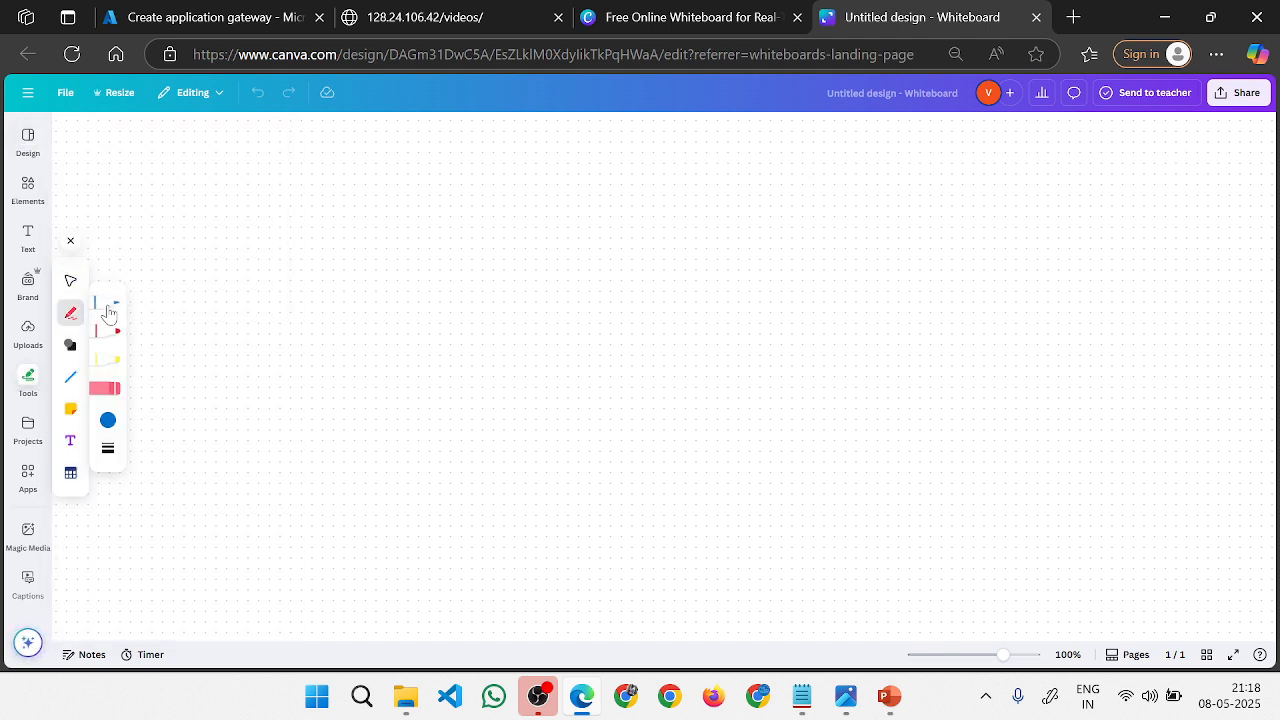
mouse_move(358, 239)
left_mouse_down()
mouse_move(783, 189)
mouse_move(940, 386)
mouse_move(564, 501)
mouse_move(313, 345)
mouse_move(390, 229)
mouse_move(403, 232)
left_mouse_up()
mouse_move(670, 283)
left_mouse_down()
mouse_move(816, 285)
mouse_move(814, 374)
mouse_move(570, 315)
mouse_move(720, 276)
left_mouse_up()
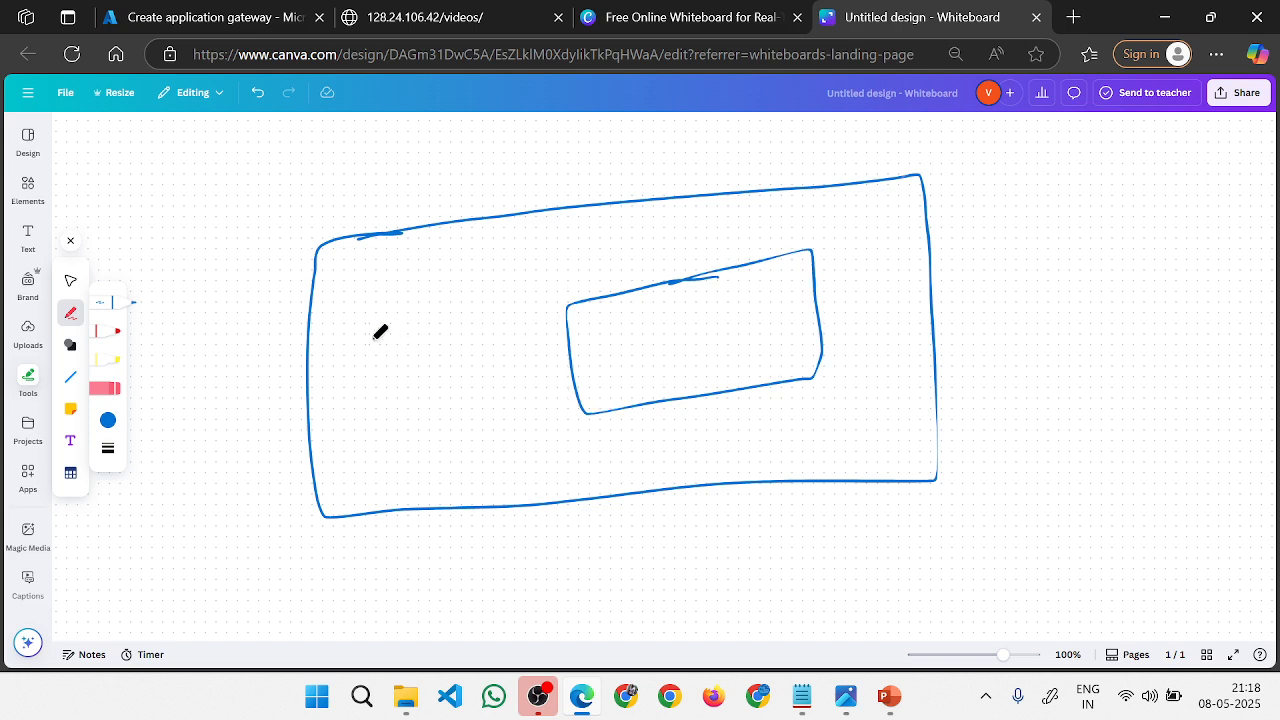
mouse_move(350, 341)
left_mouse_down()
mouse_move(504, 300)
mouse_move(372, 444)
mouse_move(352, 340)
left_mouse_up()
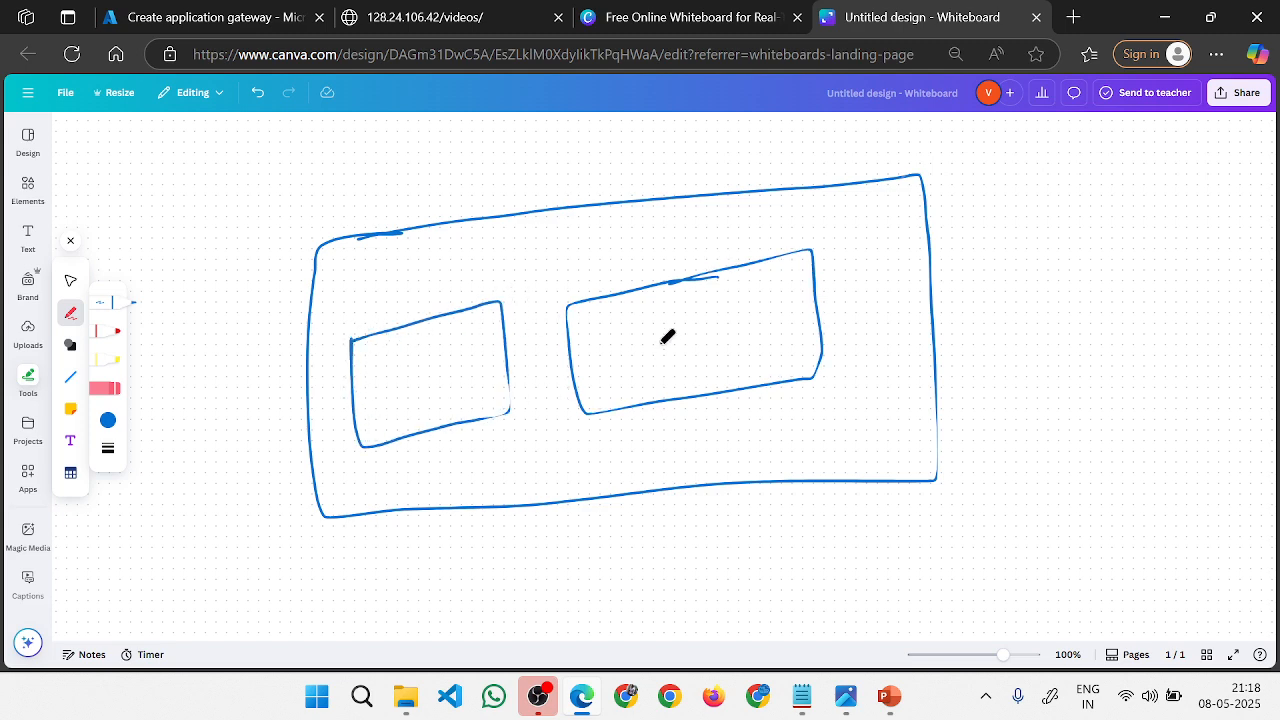
mouse_move(594, 324)
left_mouse_down()
mouse_move(657, 367)
mouse_move(572, 330)
mouse_move(630, 314)
mouse_move(766, 340)
mouse_move(678, 318)
mouse_move(726, 282)
left_mouse_up()
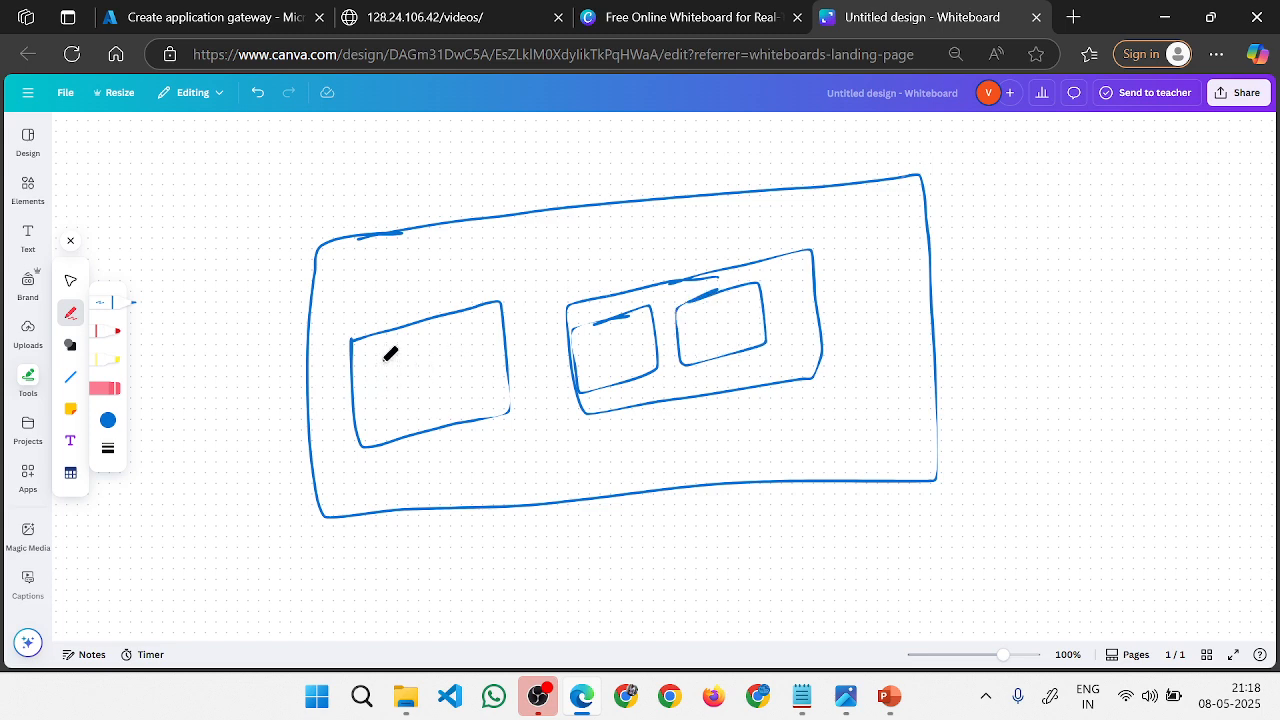
Sketch three converging lines inside the left box, an arrow pointing to it from the outer rectangle's upper edge, and a loop around it.
mouse_move(378, 382)
left_mouse_down()
mouse_move(431, 352)
mouse_move(372, 385)
mouse_move(448, 400)
left_mouse_up()
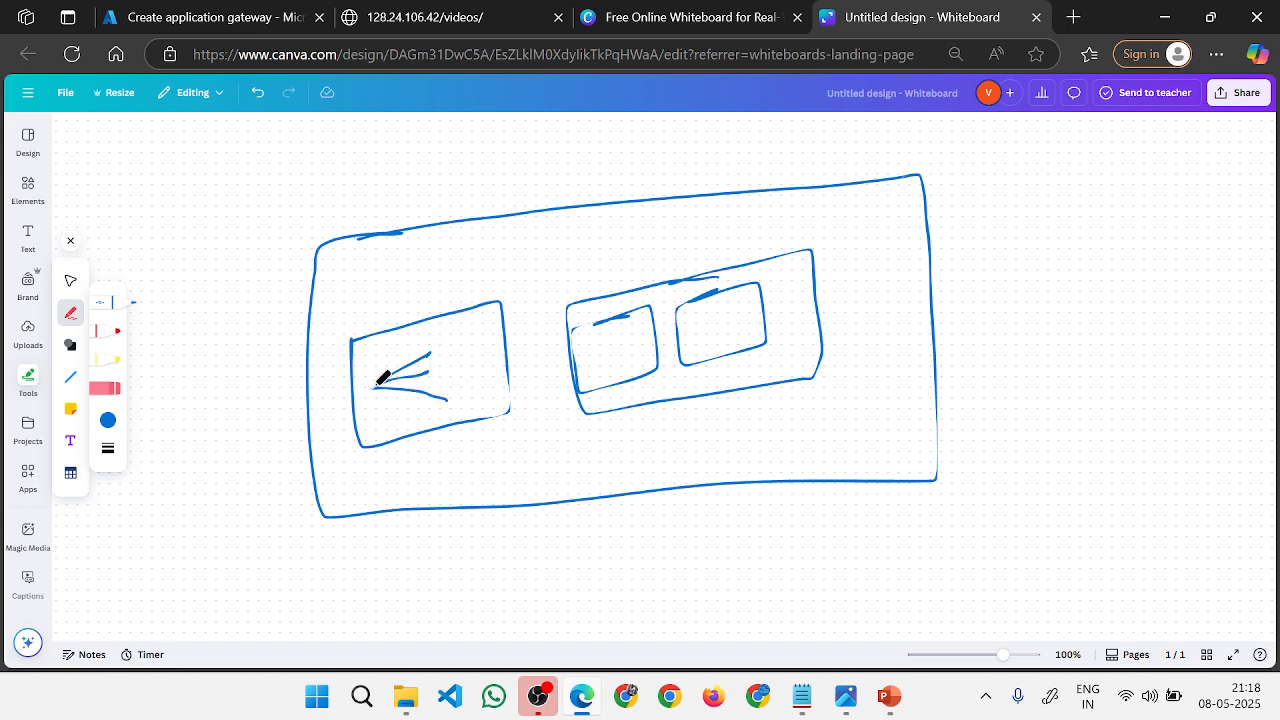
mouse_move(450, 291)
left_mouse_down()
mouse_move(531, 247)
mouse_move(580, 198)
left_mouse_up()
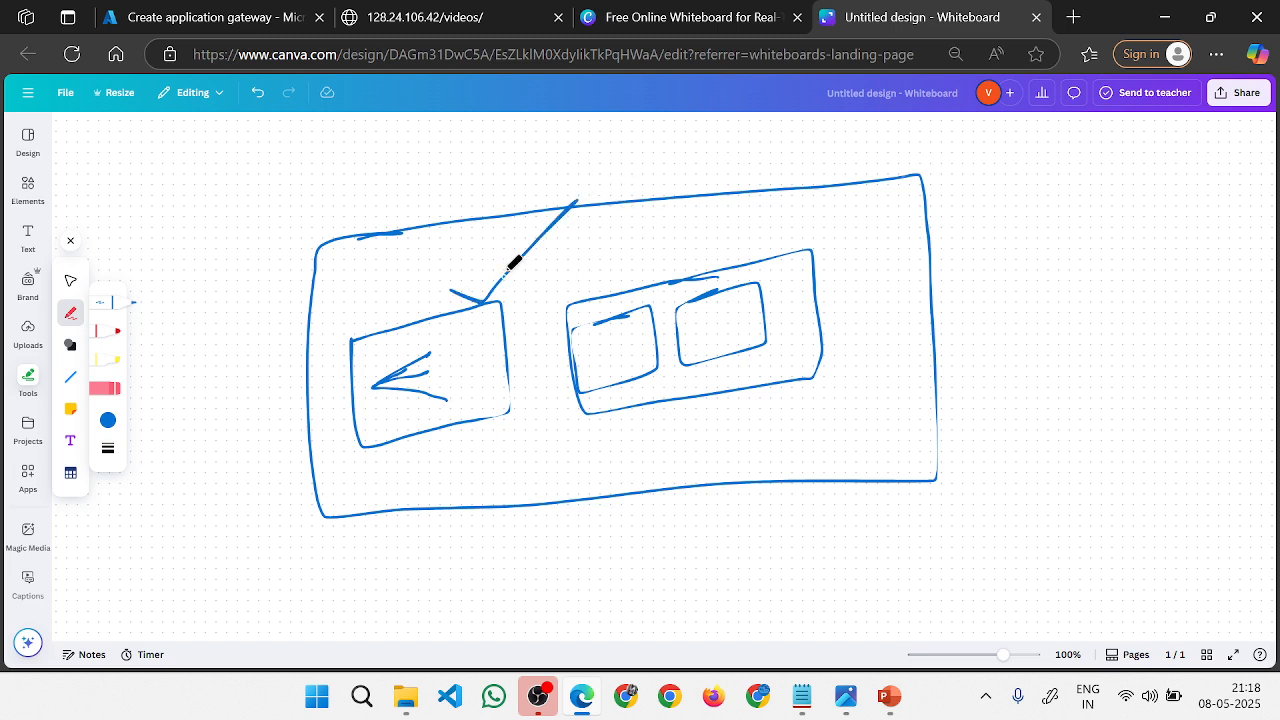
mouse_move(506, 268)
left_mouse_down()
mouse_move(346, 314)
mouse_move(502, 482)
mouse_move(518, 222)
mouse_move(437, 265)
left_mouse_up()
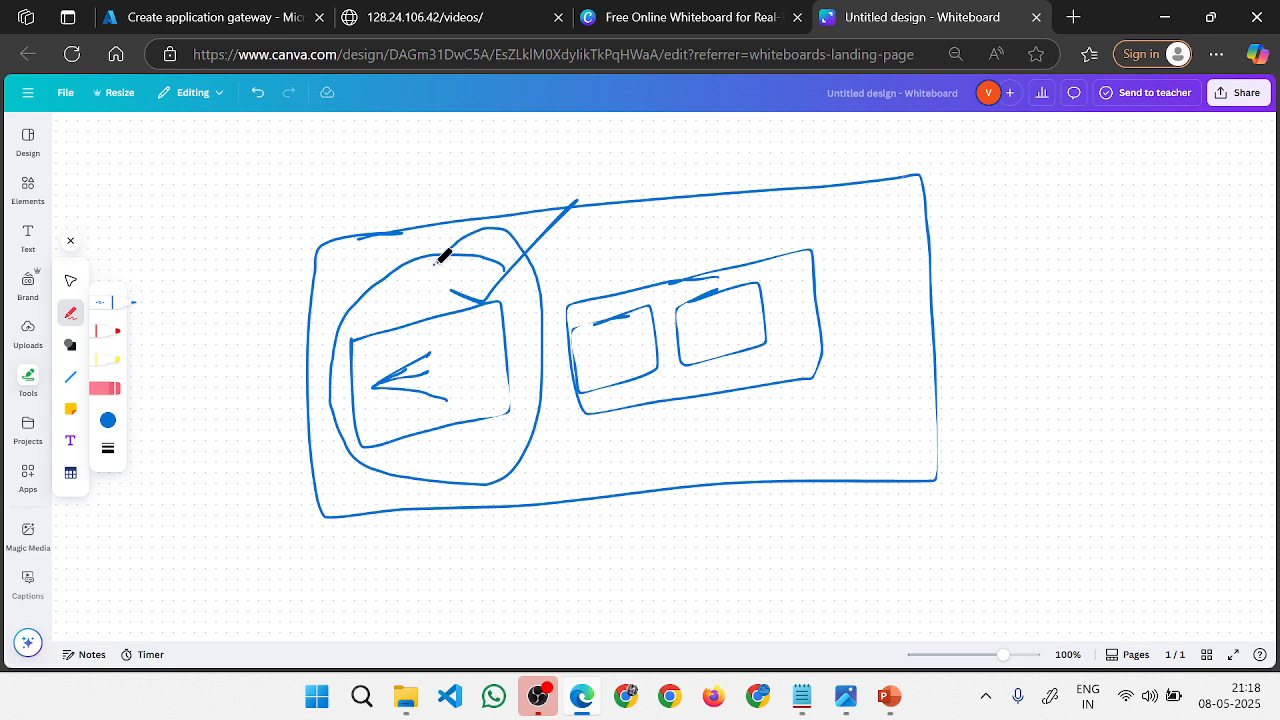
Switch to the Azure portal and open app-vnet's subnet configuration from the application gateway form to review its subnets.
left_click(223, 14)
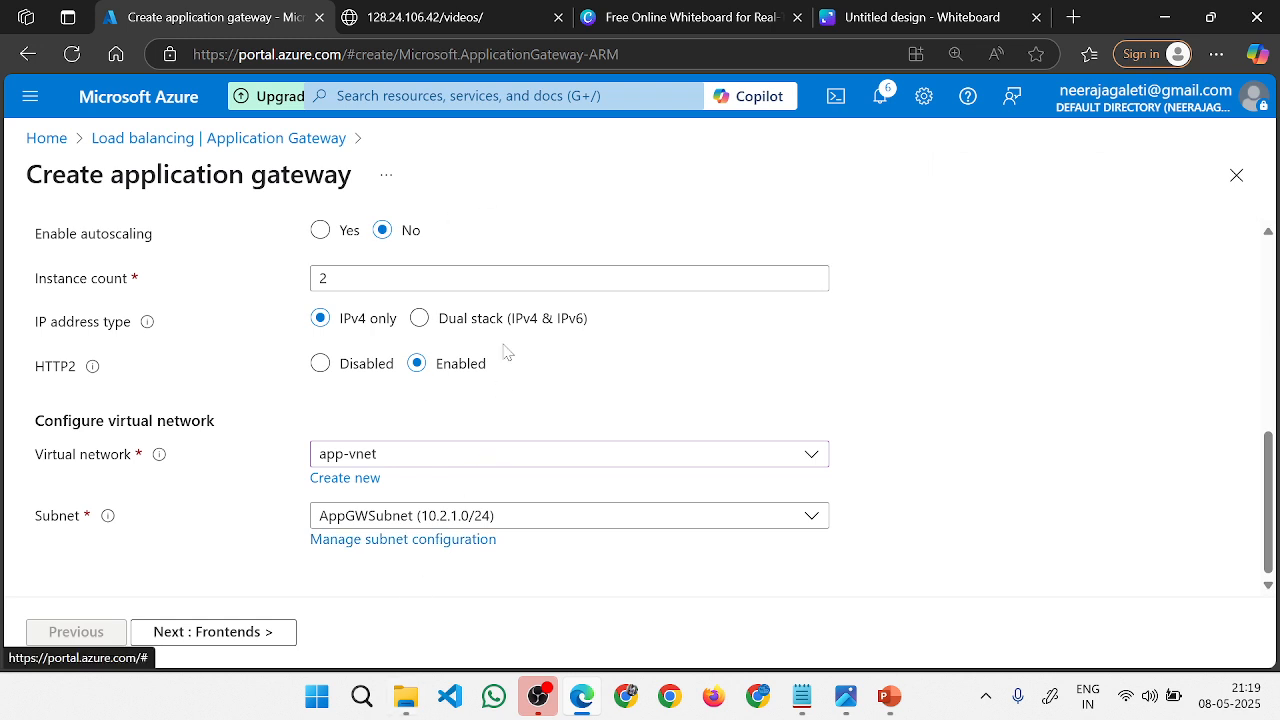
left_click(422, 541)
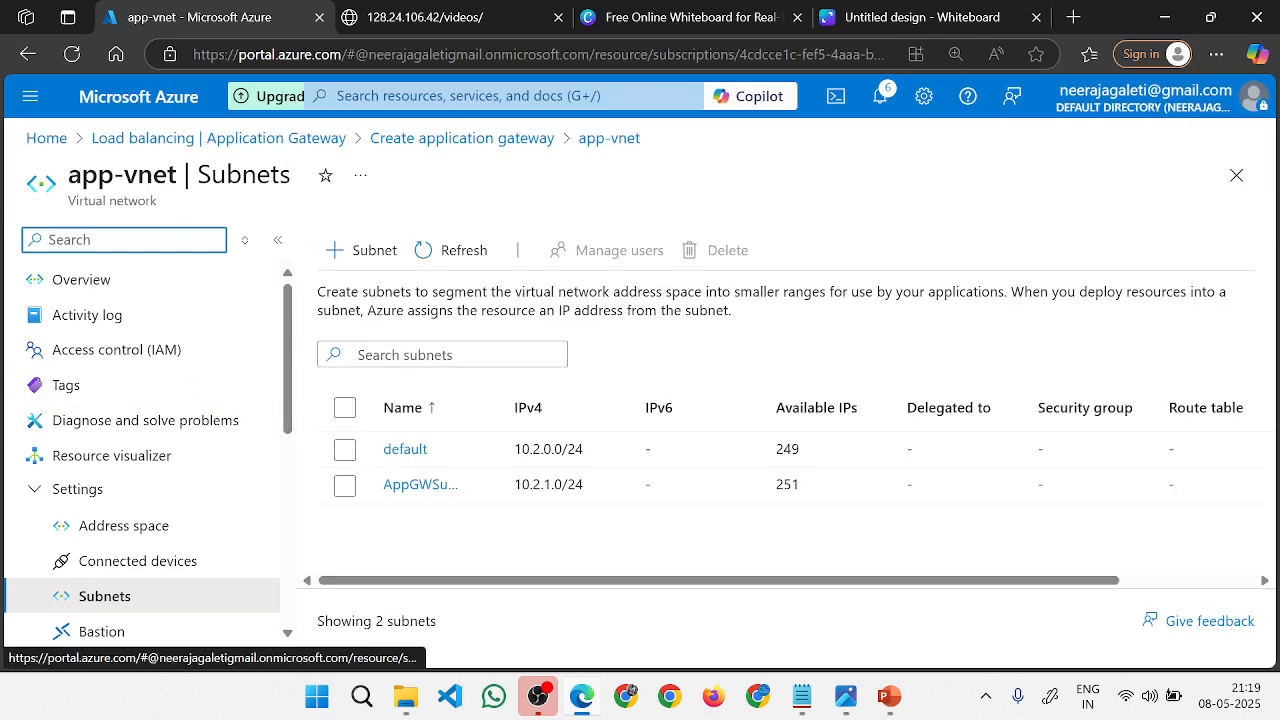
left_click_drag(178, 176, 68, 176)
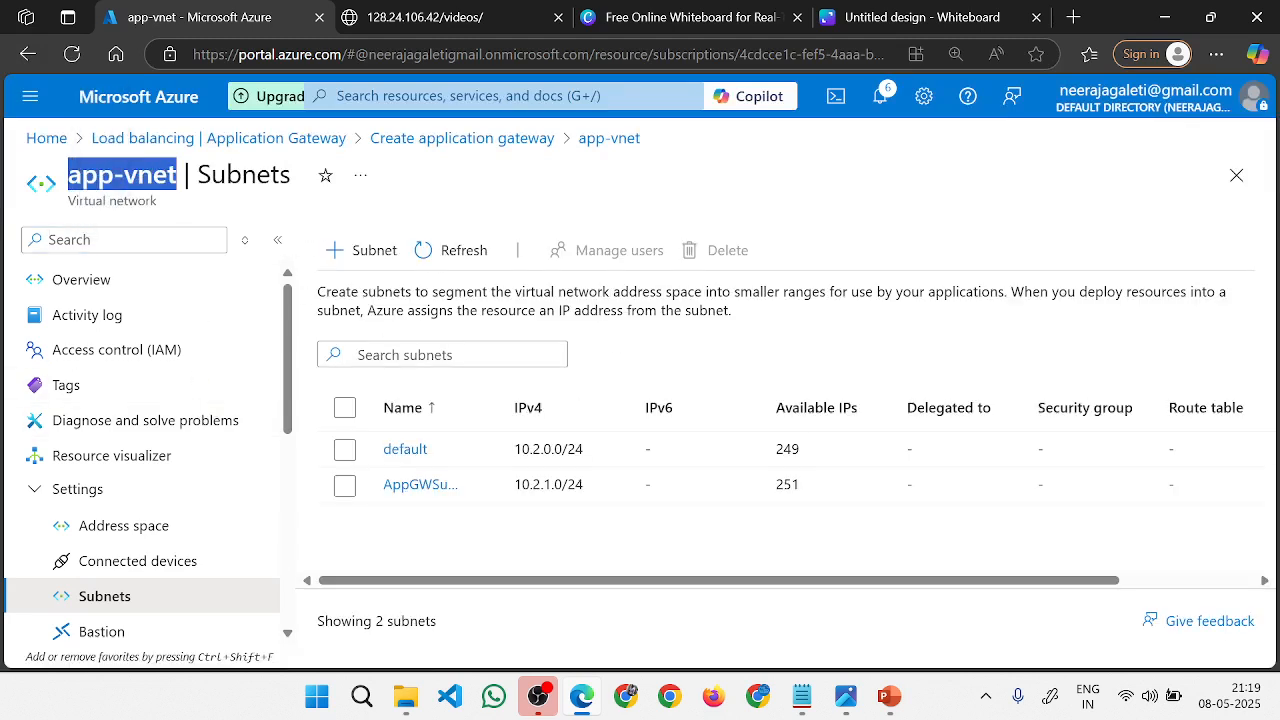
left_click(590, 461)
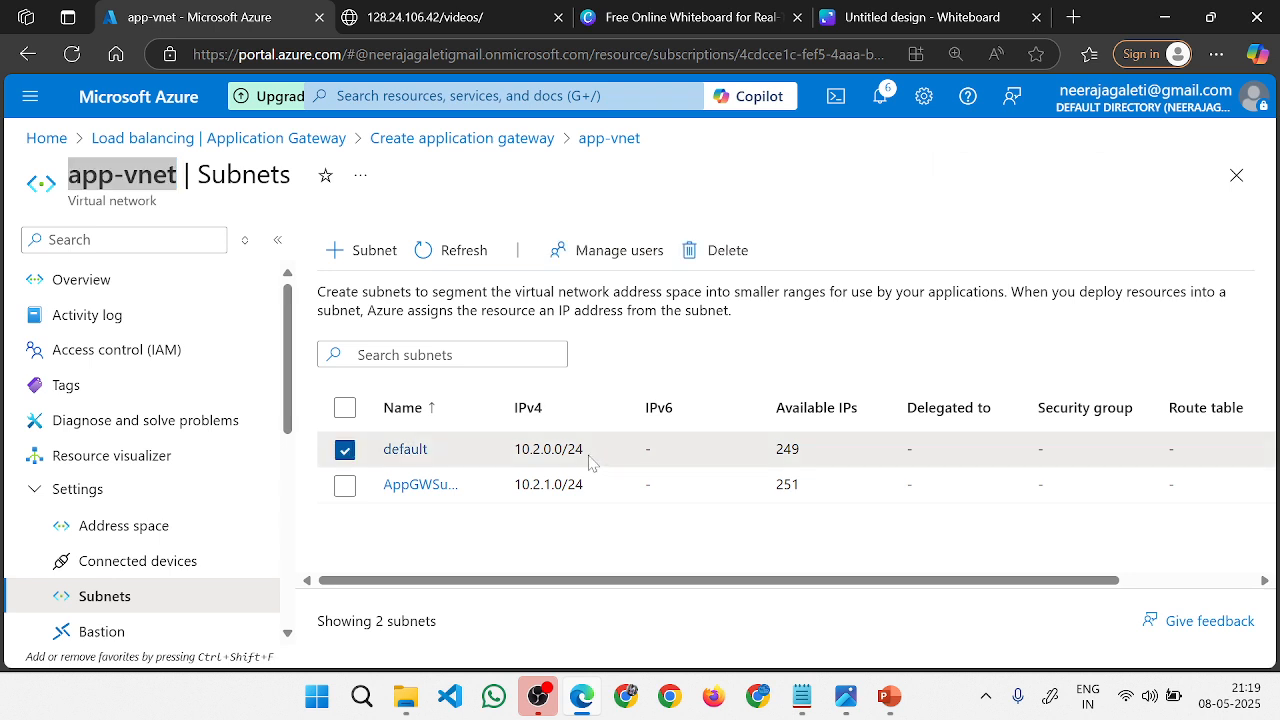
left_click_drag(590, 461, 485, 458)
left_click(531, 543)
left_click(350, 260)
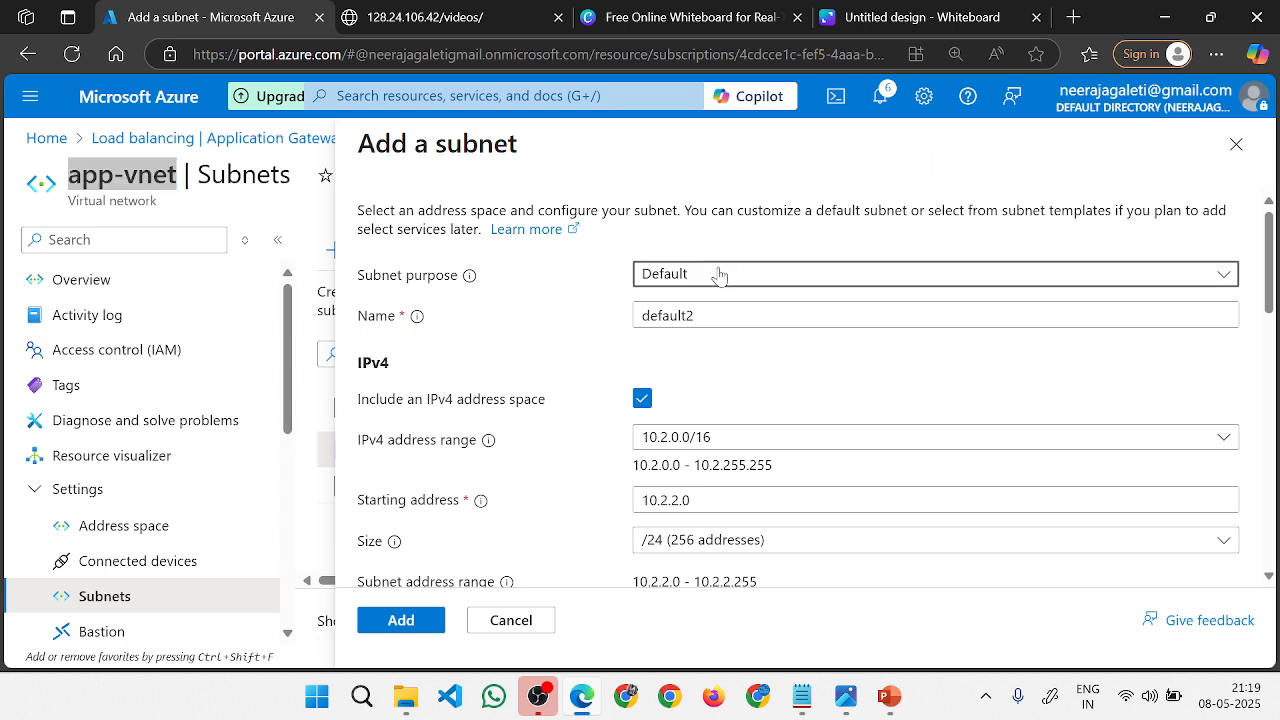
left_click_drag(712, 315, 558, 308)
type("AppGW")
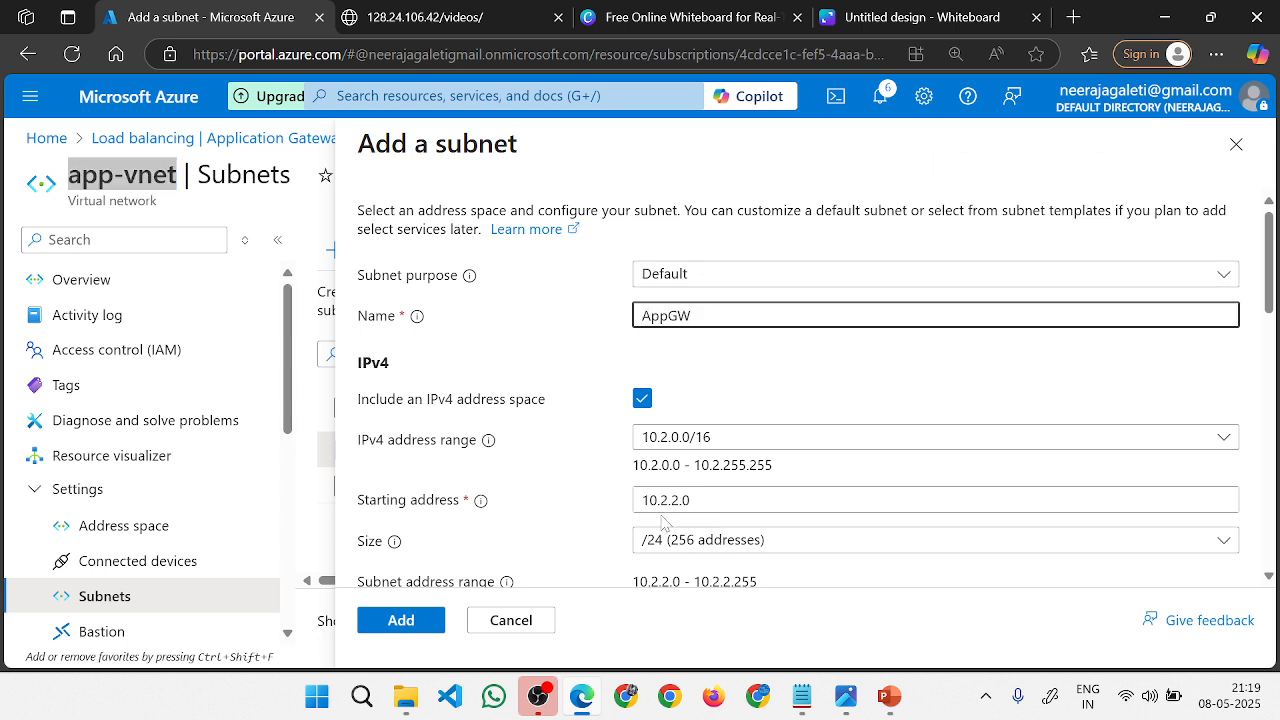
left_click(723, 447)
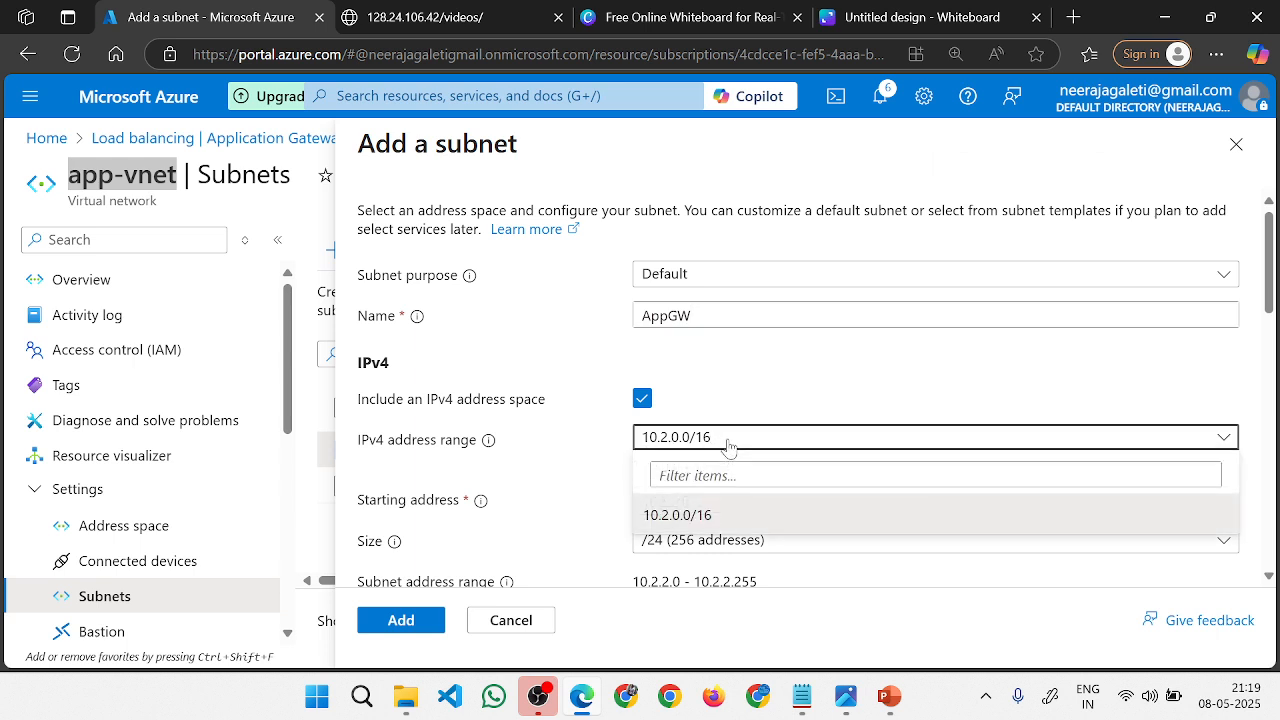
left_click(728, 446)
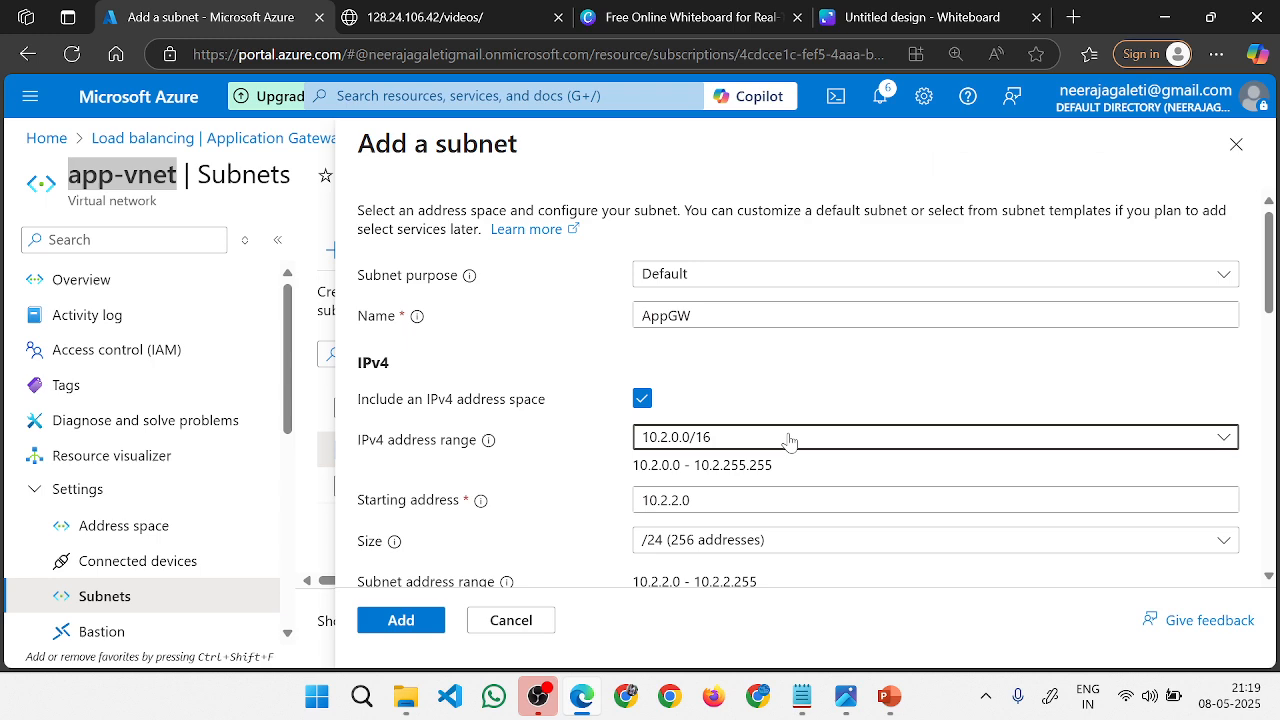
left_click(400, 622)
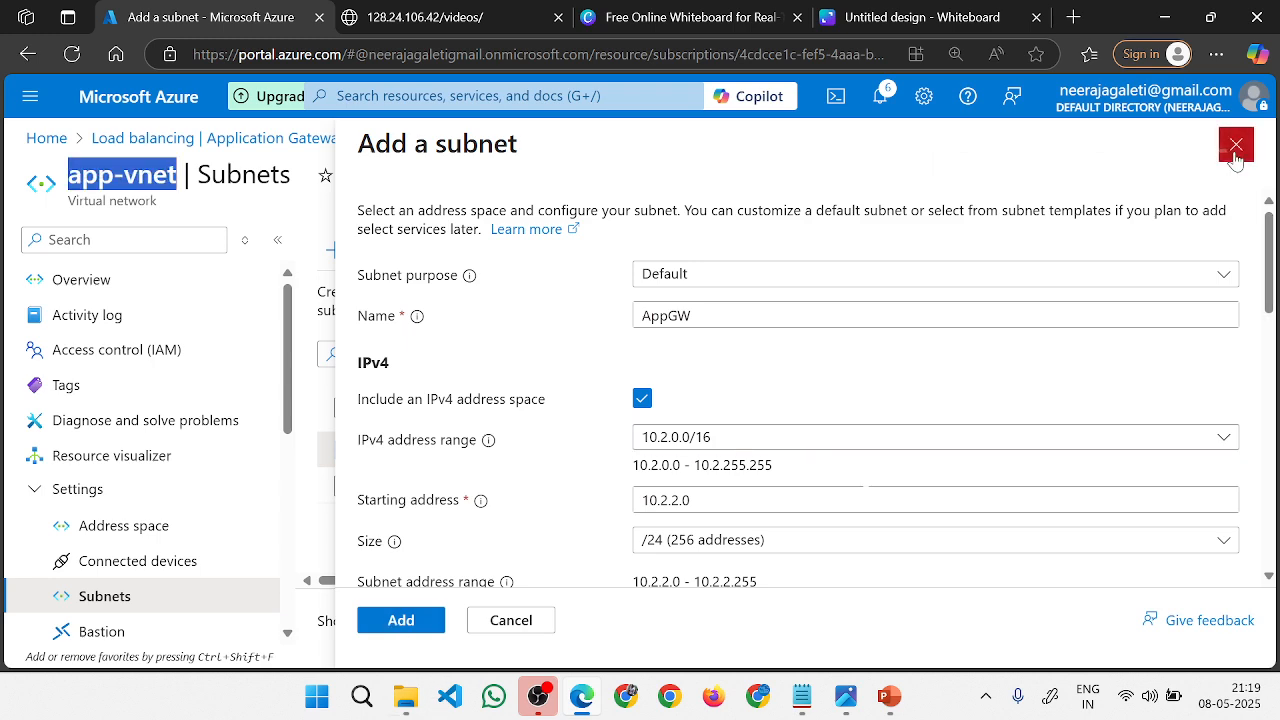
Delete the AppGWSubnet subnet from app-vnet and confirm the deletion.
mouse_move(580, 591)
left_mouse_down()
mouse_move(847, 576)
mouse_move(575, 588)
left_mouse_up()
left_click_drag(849, 583, 983, 582)
left_click(1142, 484)
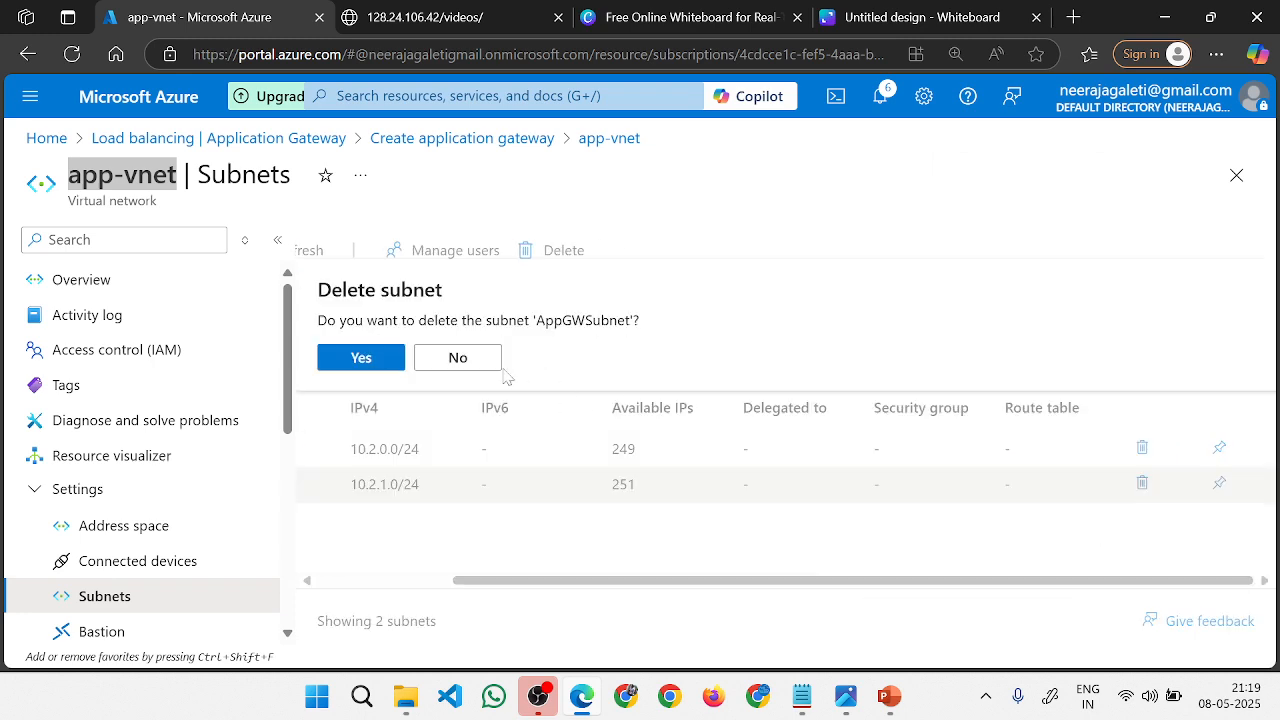
left_click(379, 366)
left_click_drag(557, 583, 290, 583)
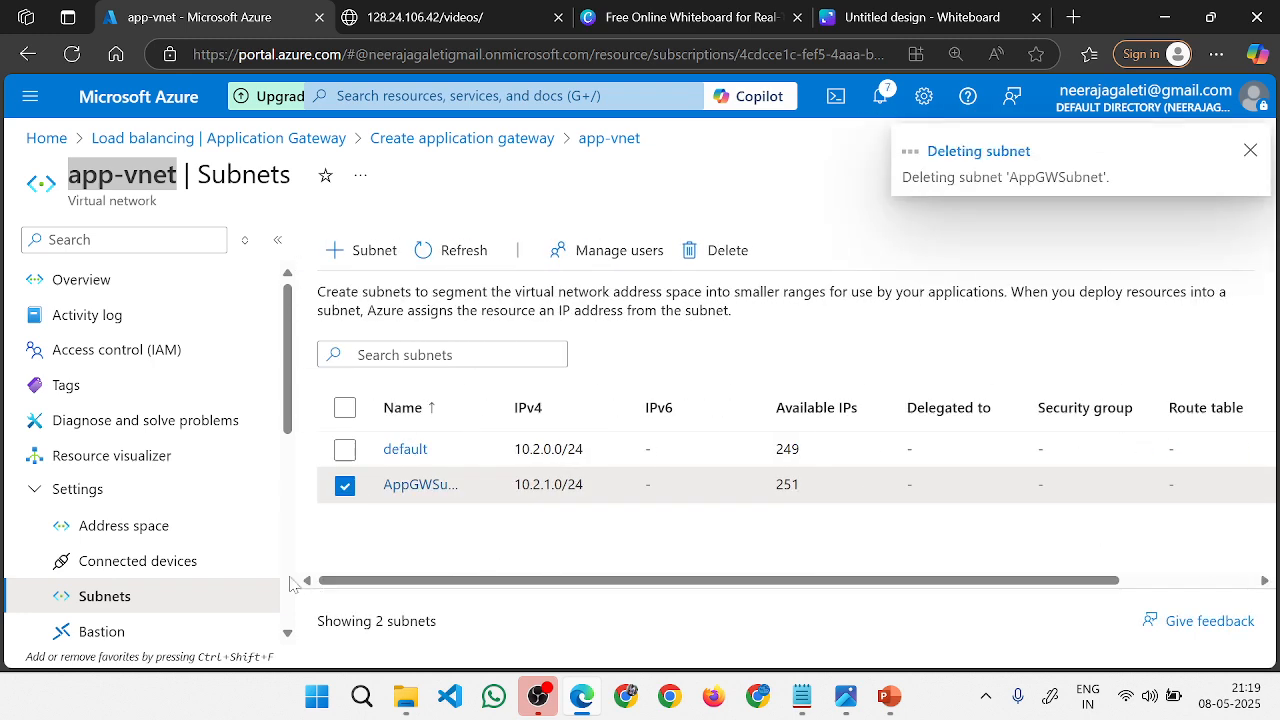
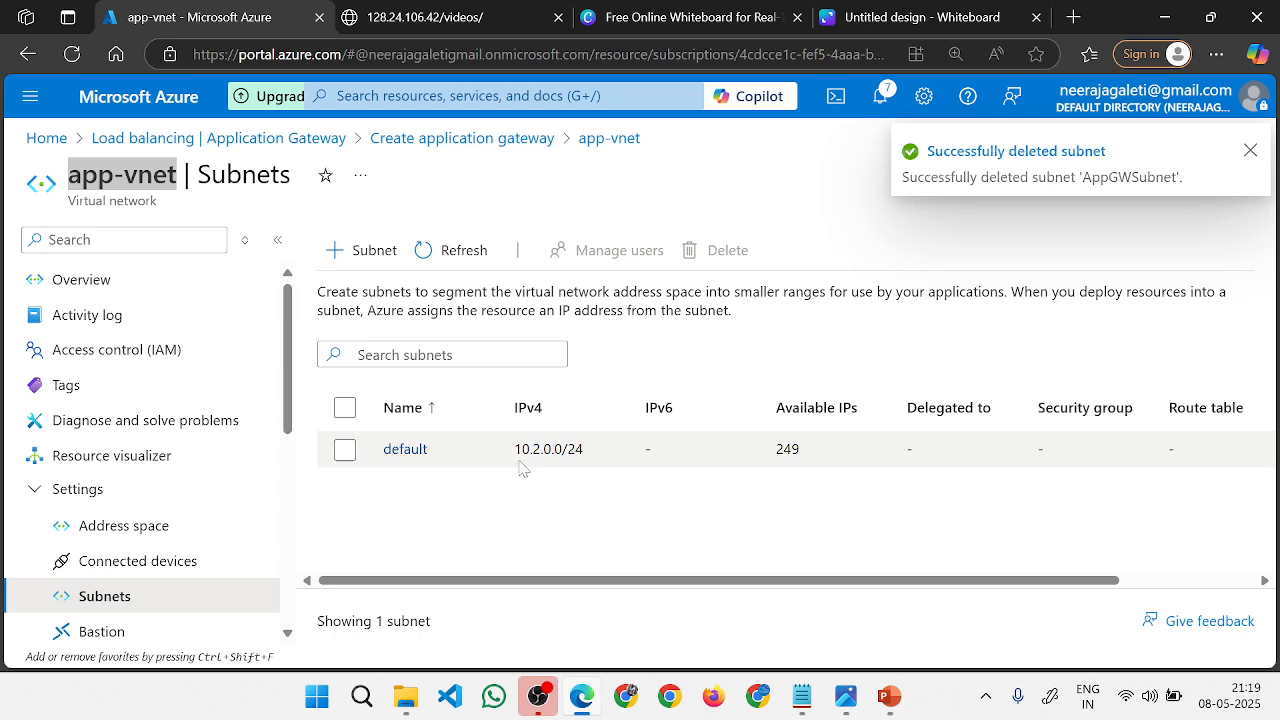
Start a new subnet in app-vnet with the name AppGWSN.
left_click(362, 250)
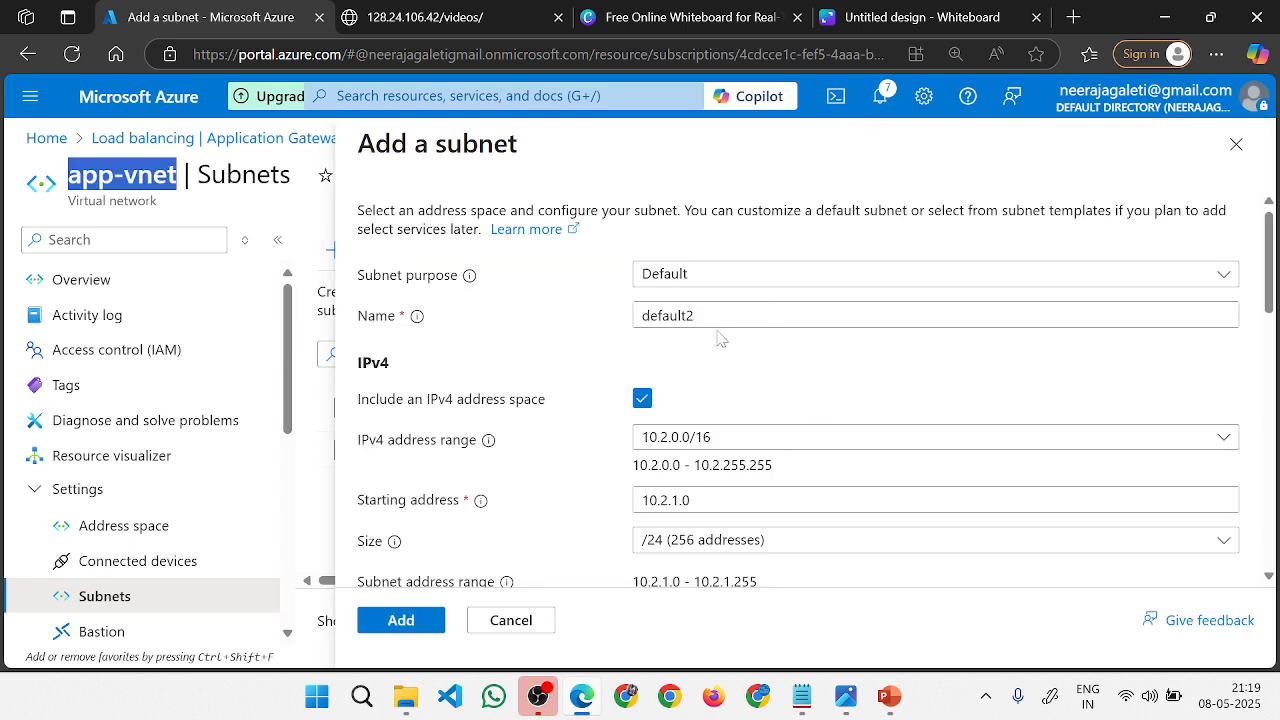
left_click_drag(700, 317, 576, 322)
type("AppGWSN")
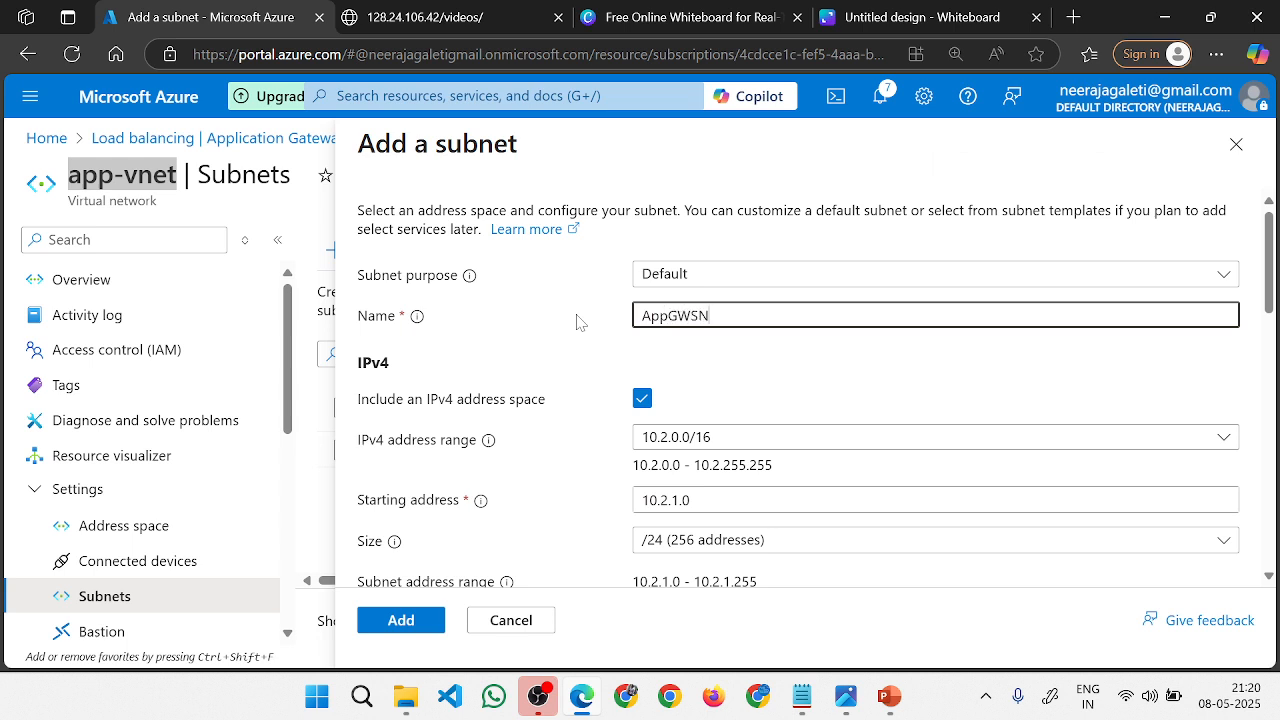
Choose 10.2.0.0/16 as the subnet's IPv4 address range, check its starting address and resulting range, and add the subnet.
scroll(757, 368, "down", 1)
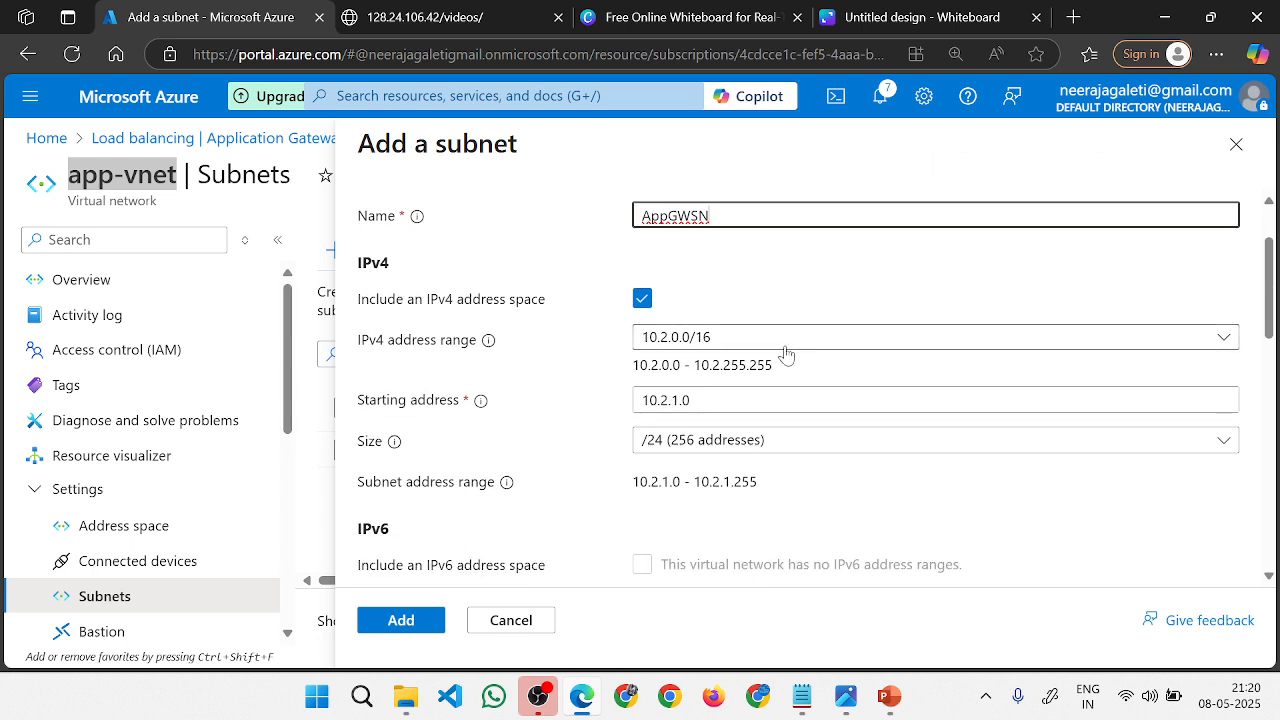
left_click(786, 348)
left_click(660, 411)
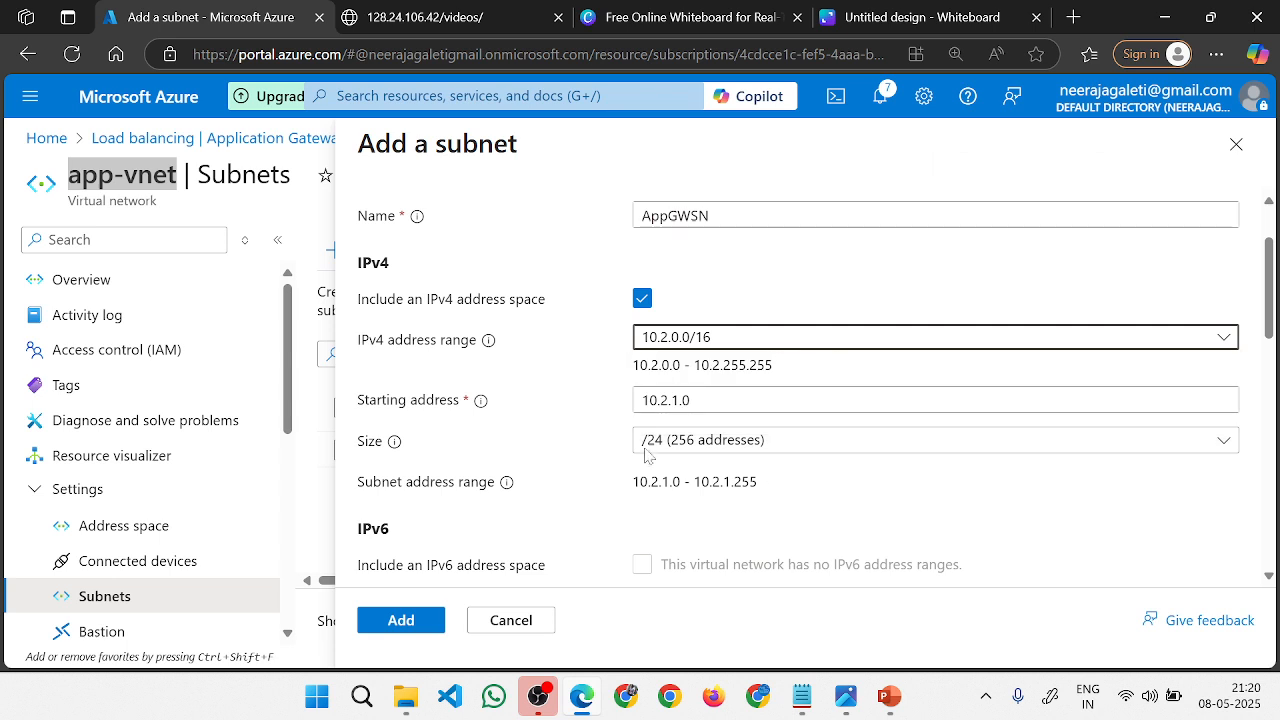
left_click(676, 345)
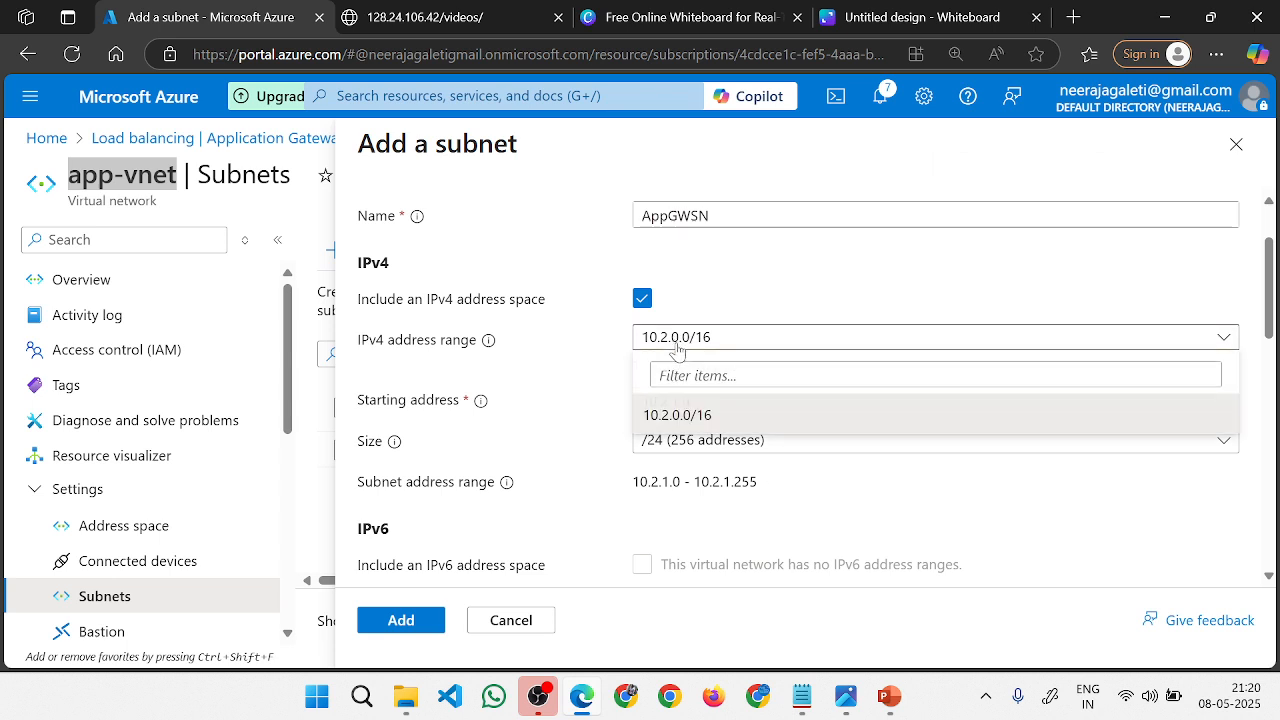
left_click(677, 415)
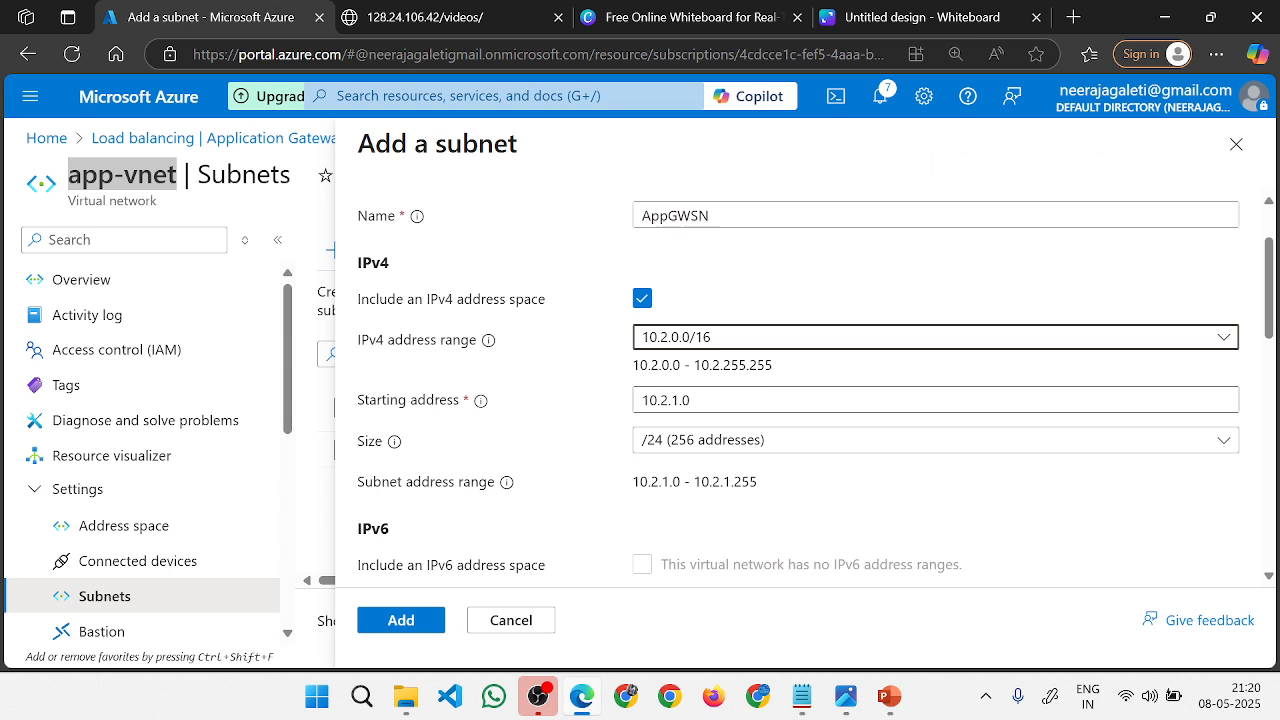
key("Tab")
scroll(790, 474, "down", 1)
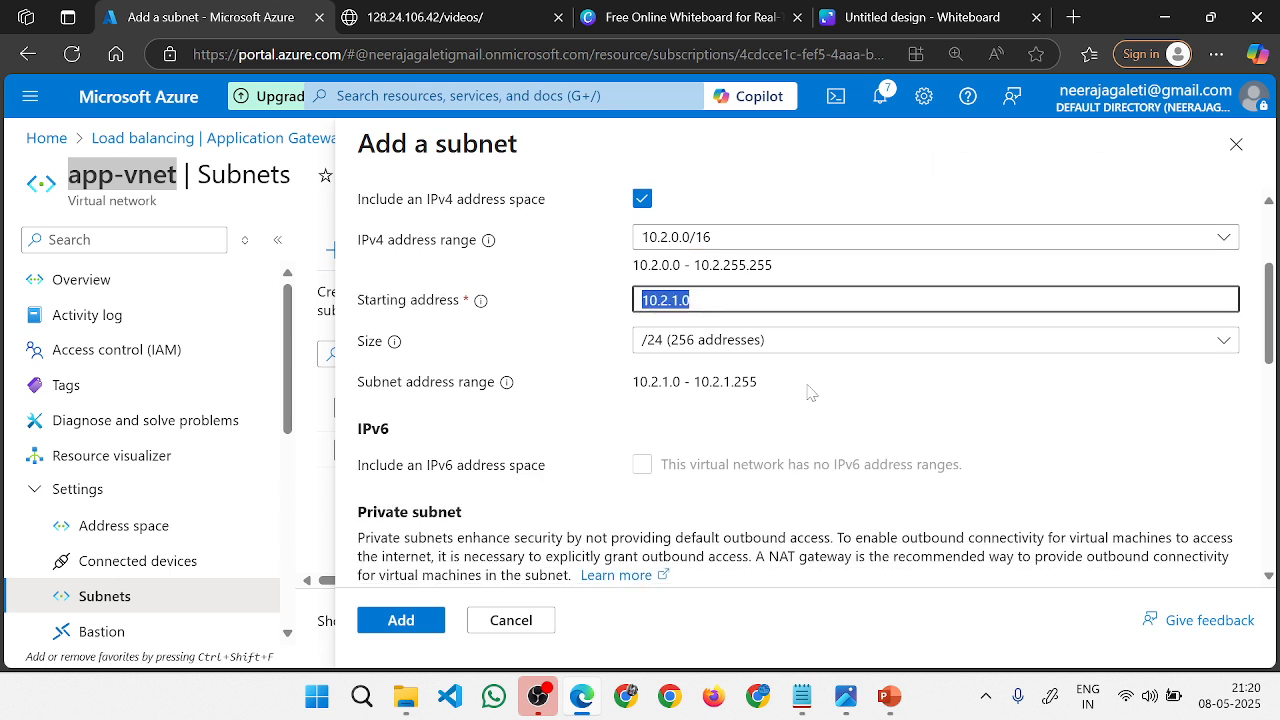
left_click_drag(810, 392, 630, 381)
left_click(405, 620)
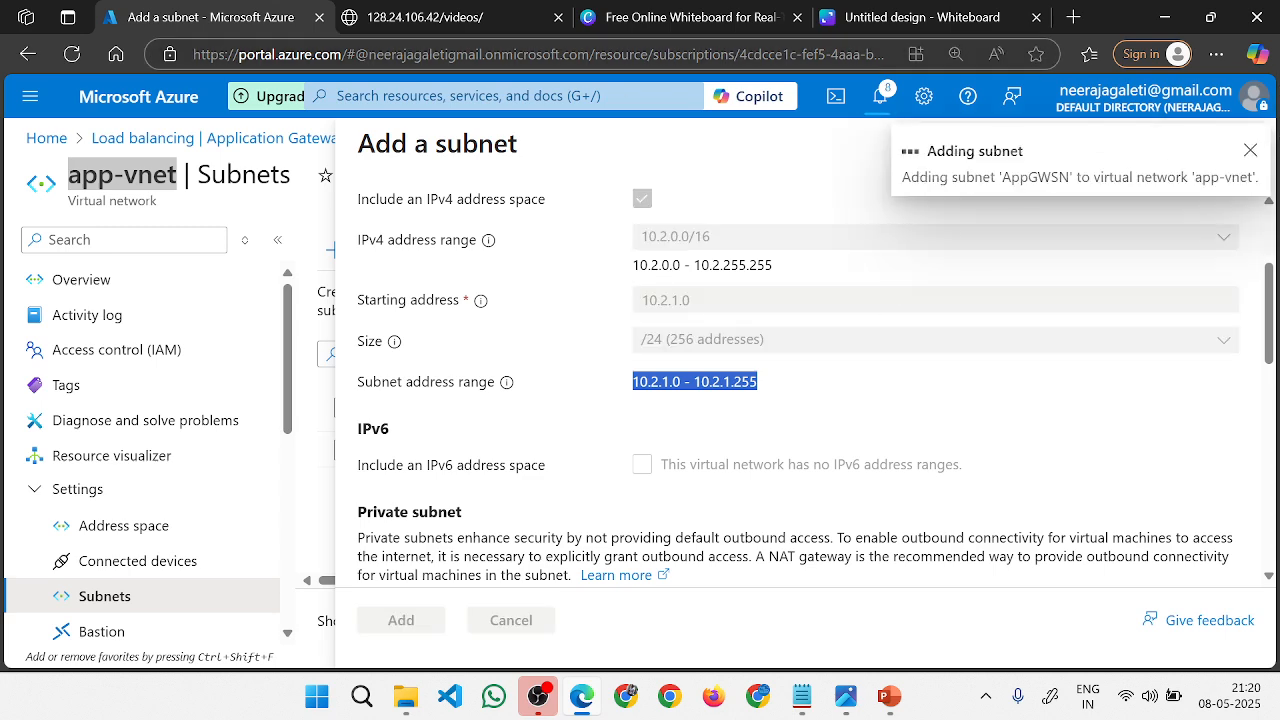
Switch to the Canva whiteboard and mark the left box with another arrow, an inner circle, an incoming curve and an arrow from the right box.
left_click(690, 17)
left_click(893, 24)
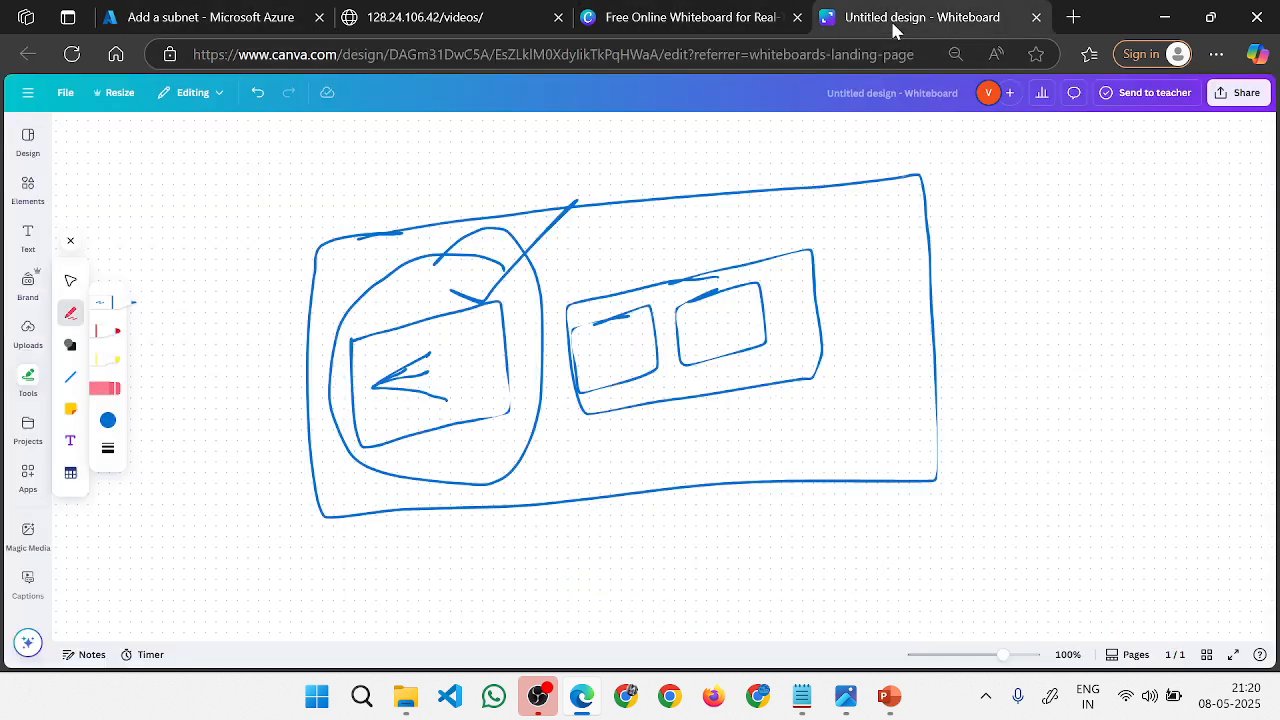
left_click_drag(490, 300, 571, 200)
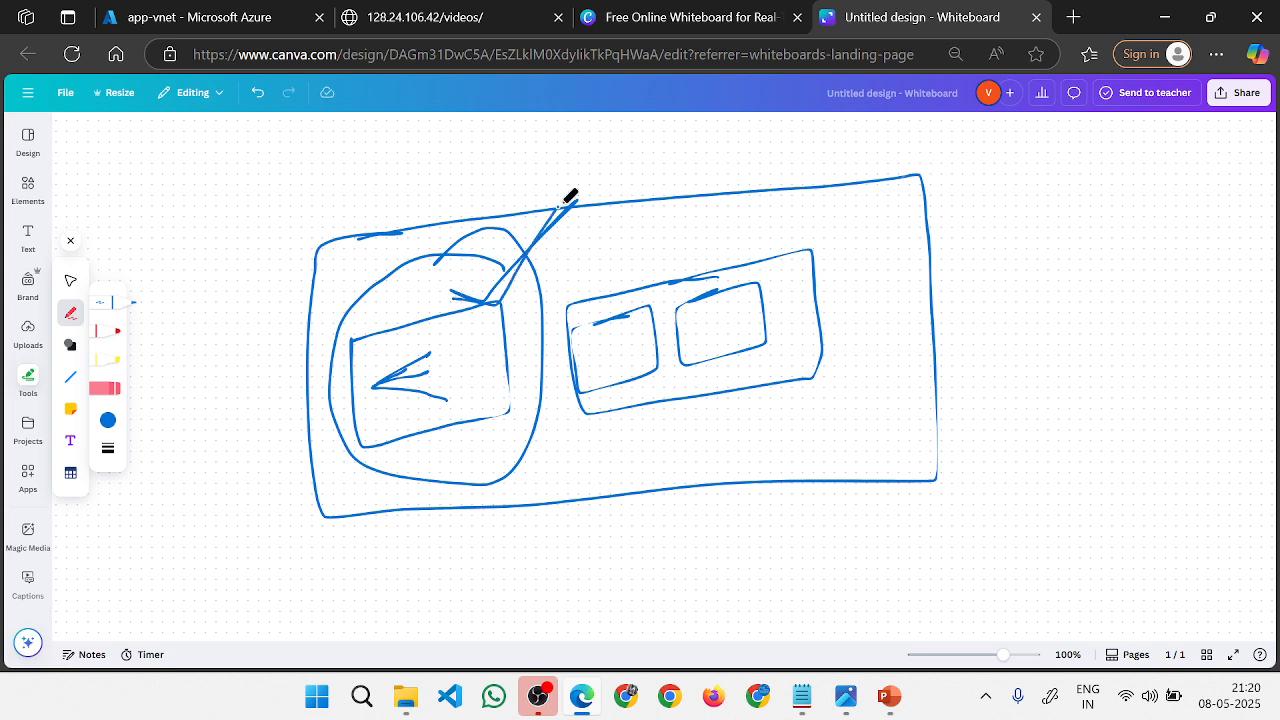
mouse_move(442, 318)
left_mouse_down()
mouse_move(397, 323)
mouse_move(403, 423)
mouse_move(486, 323)
mouse_move(439, 317)
left_mouse_up()
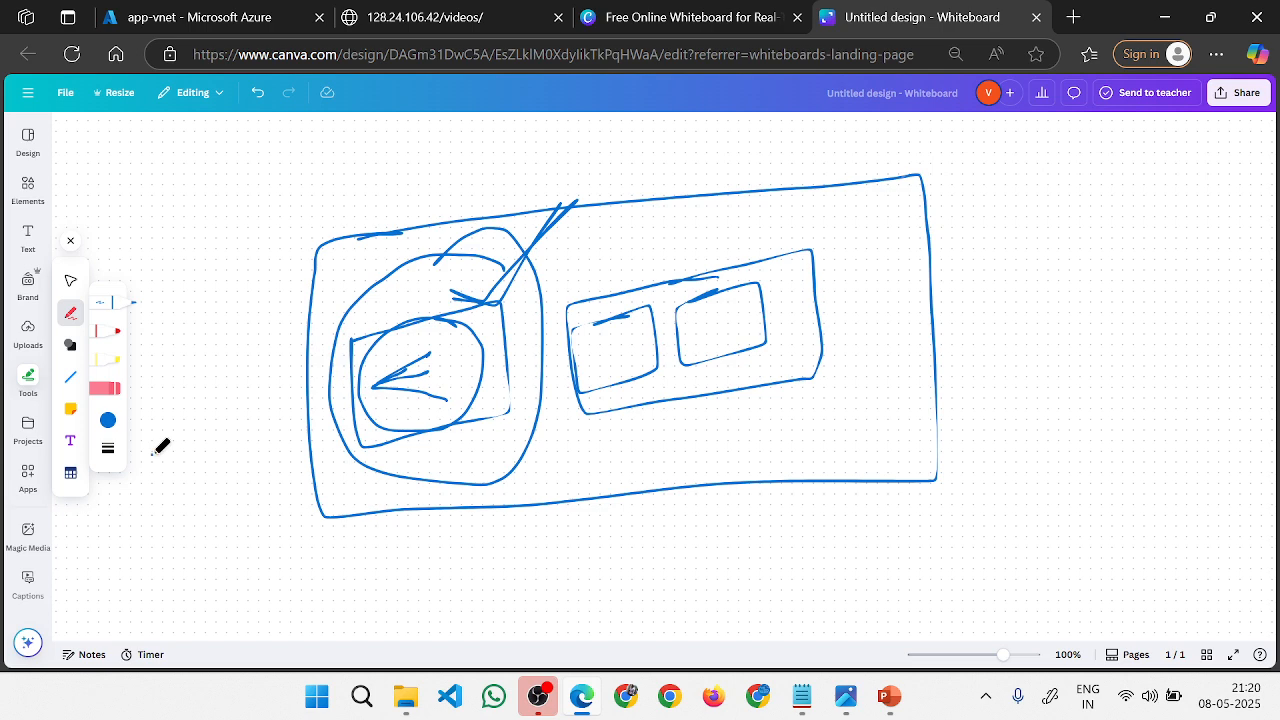
mouse_move(153, 452)
left_mouse_down()
mouse_move(203, 371)
mouse_move(366, 320)
mouse_move(429, 330)
left_mouse_up()
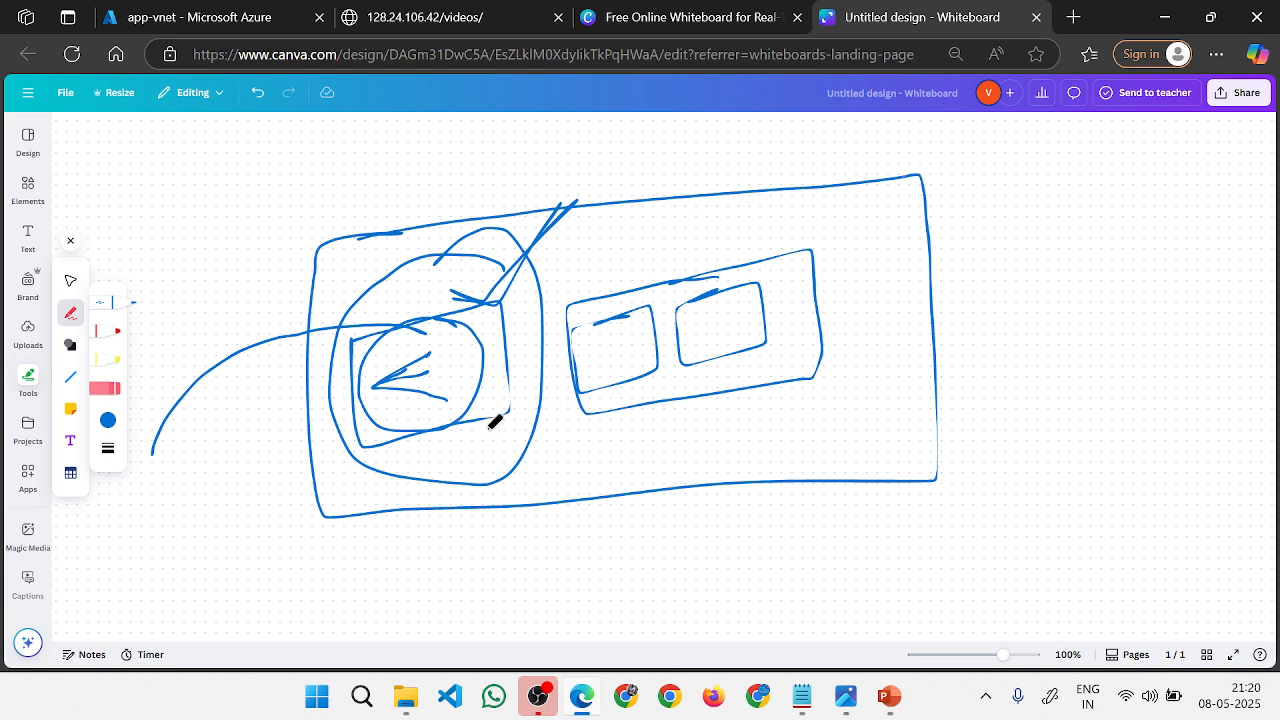
left_click_drag(460, 447, 581, 297)
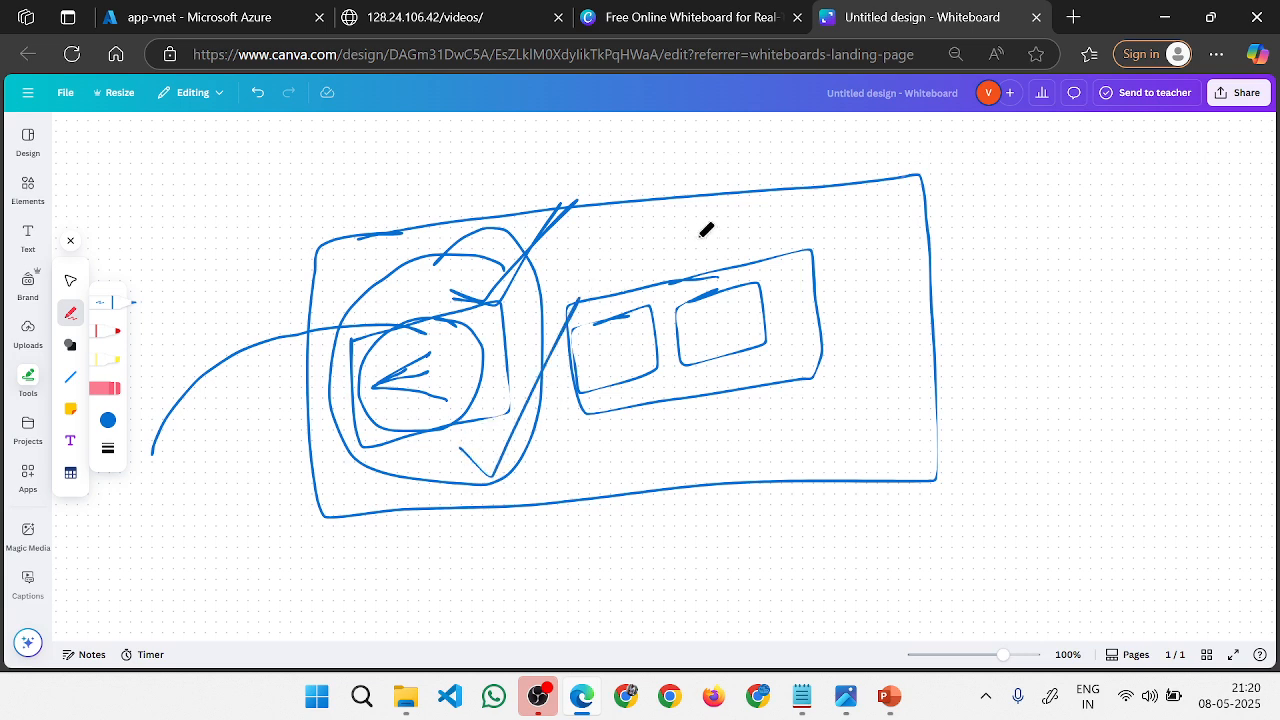
Close the whiteboard design and the Canva online whiteboard page.
left_click(1037, 18)
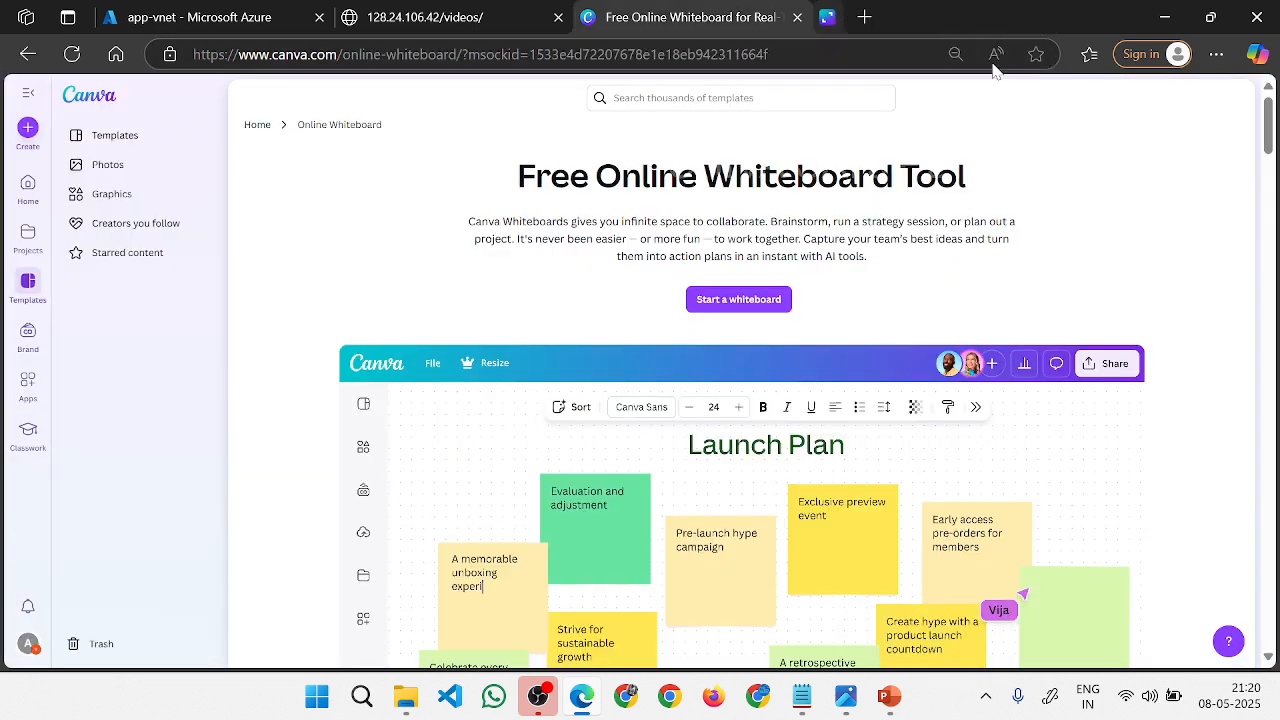
left_click(798, 18)
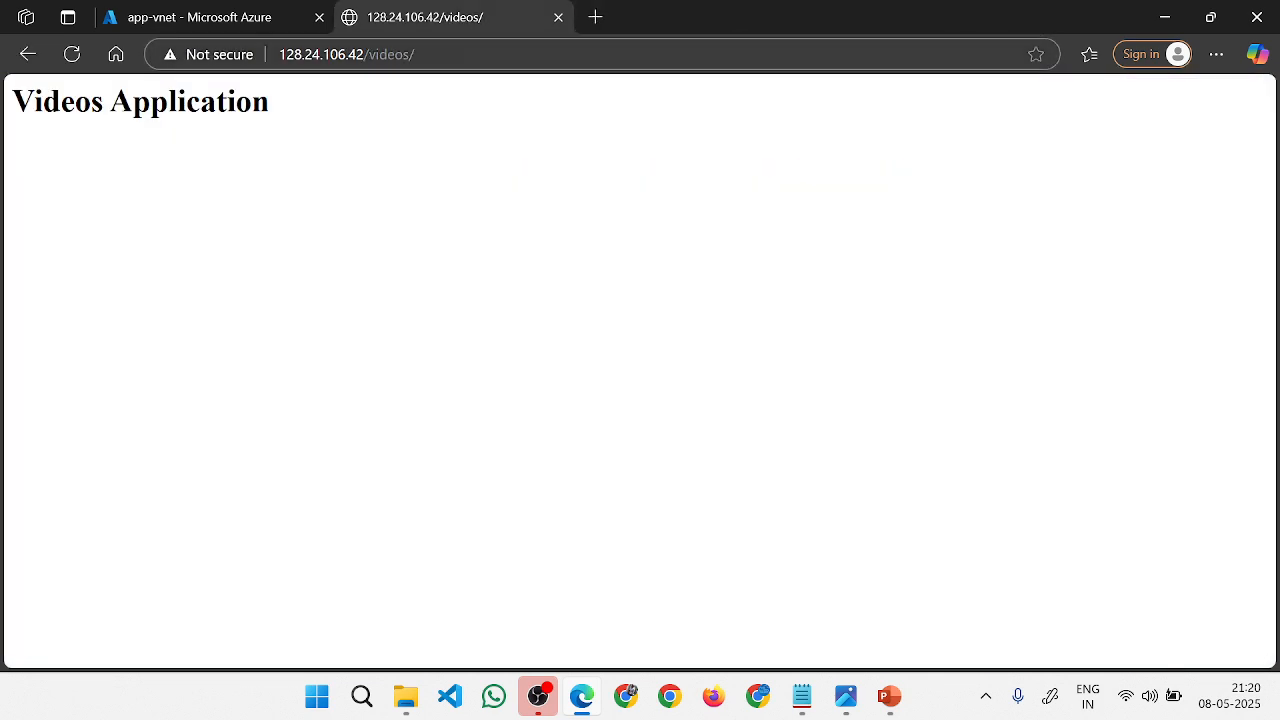
Close the Videos Application page, return to the application gateway list and start creating a new application gateway.
left_click(236, 17)
left_click(558, 18)
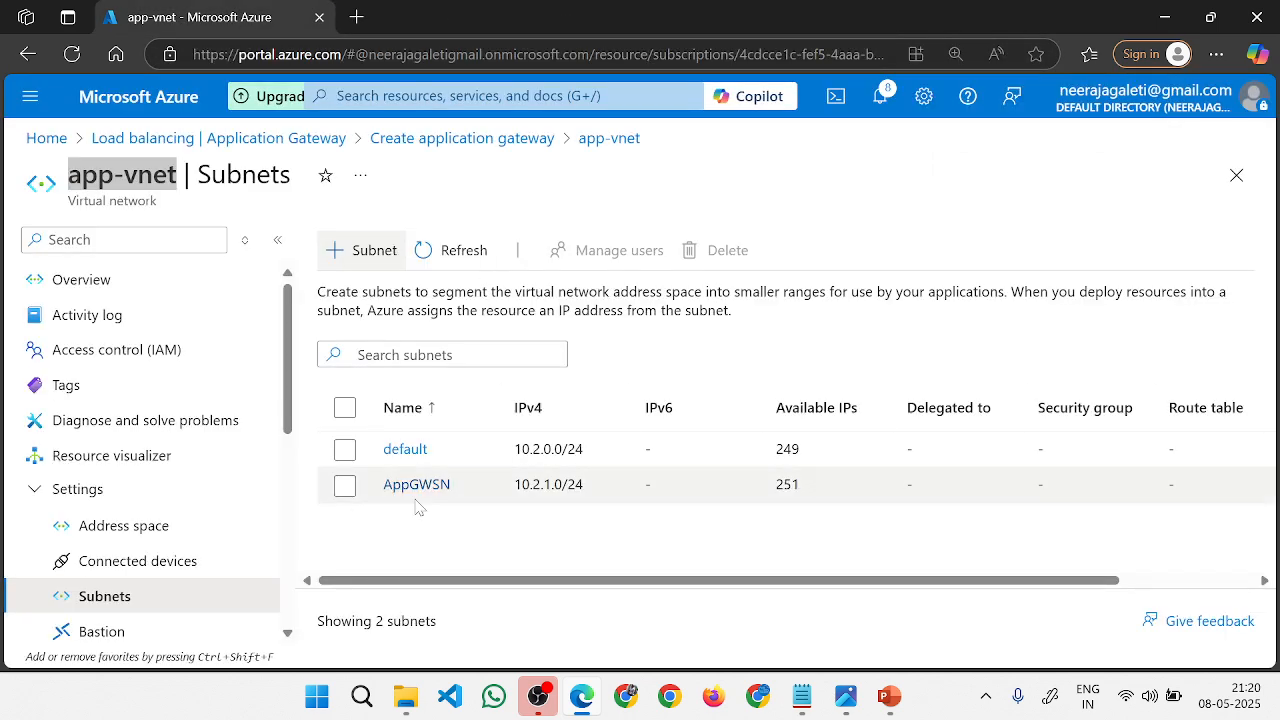
left_click(264, 141)
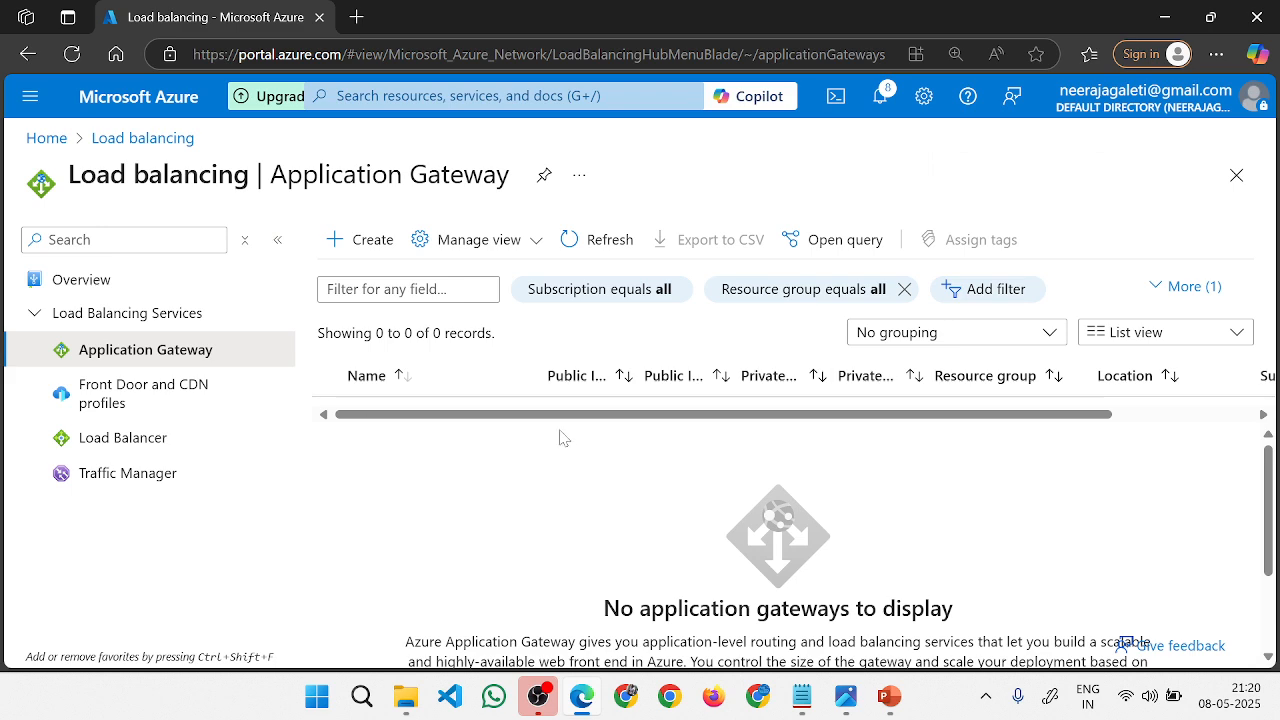
left_click(366, 243)
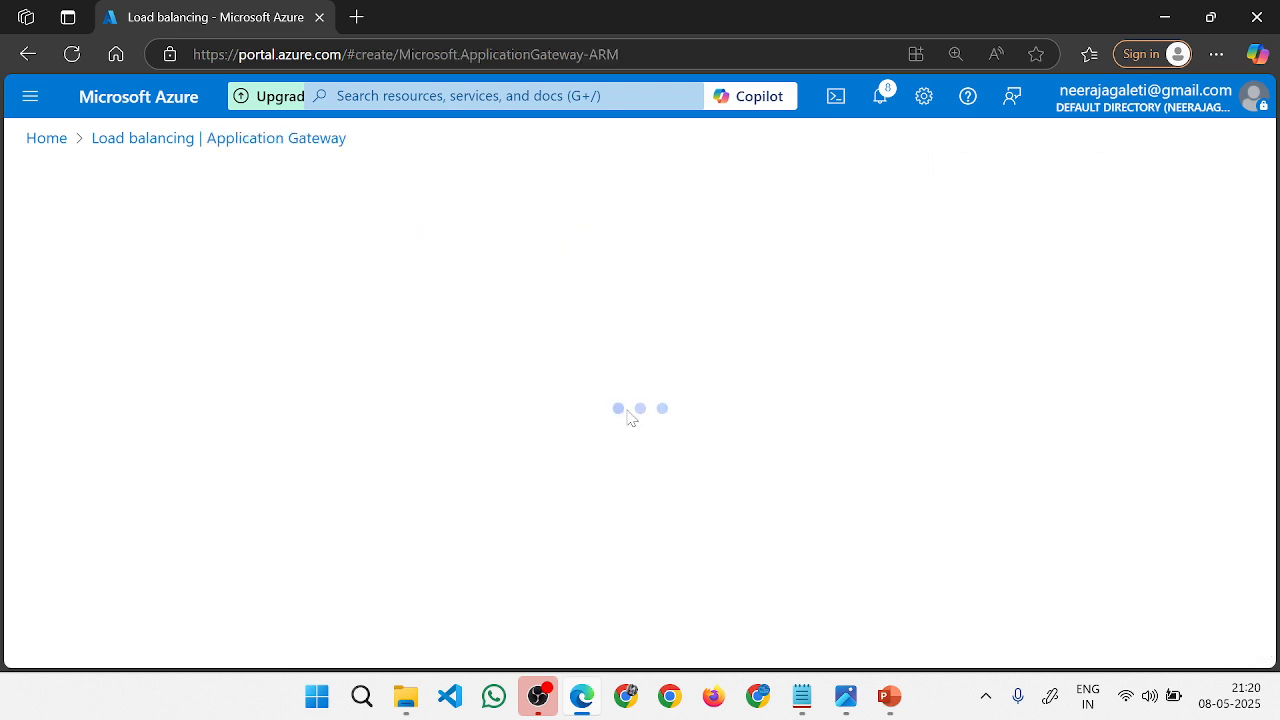
Assign the application gateway to the ssp resource group and name it AppGW001.
scroll(463, 400, "down", 3)
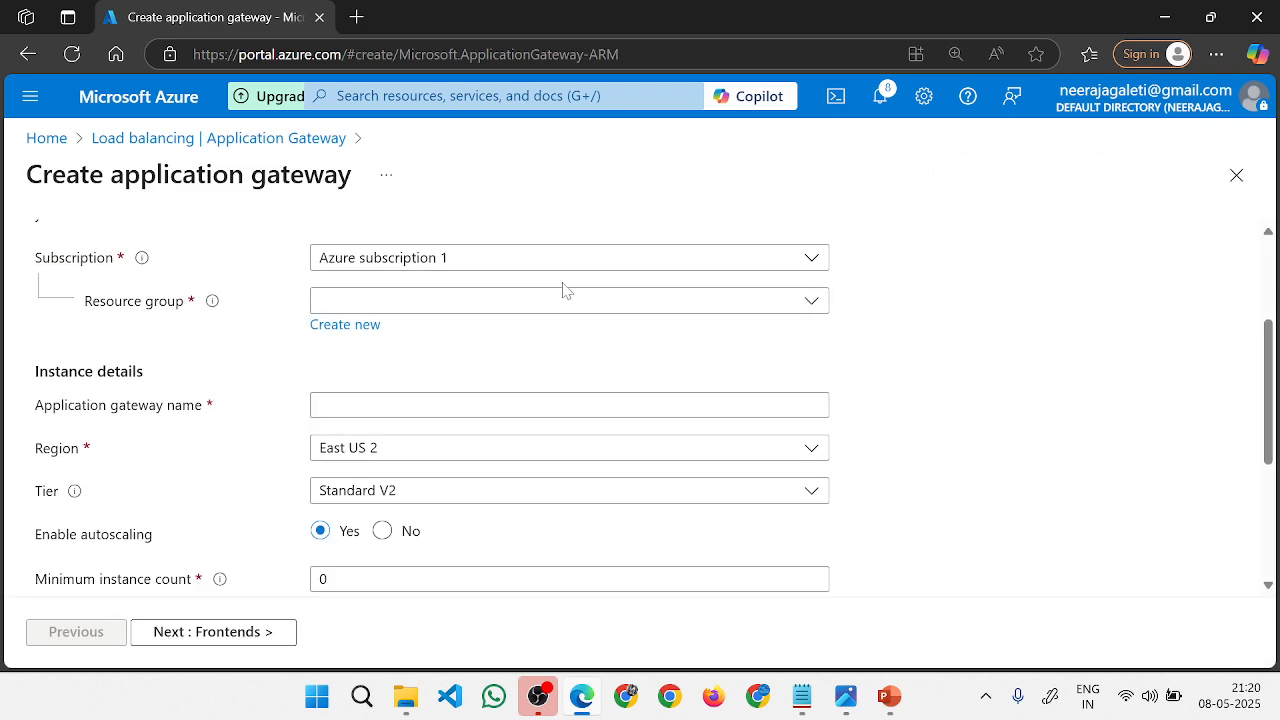
left_click(554, 305)
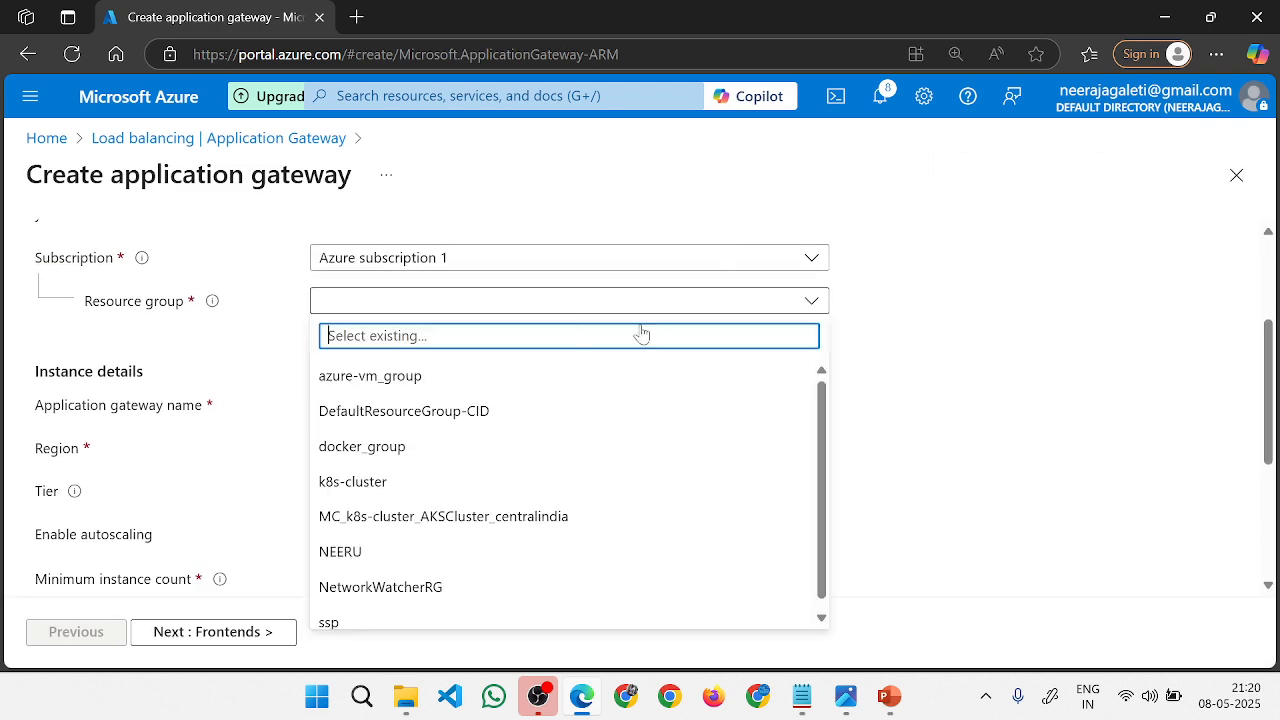
left_click(592, 613)
key("Tab")
key("Tab")
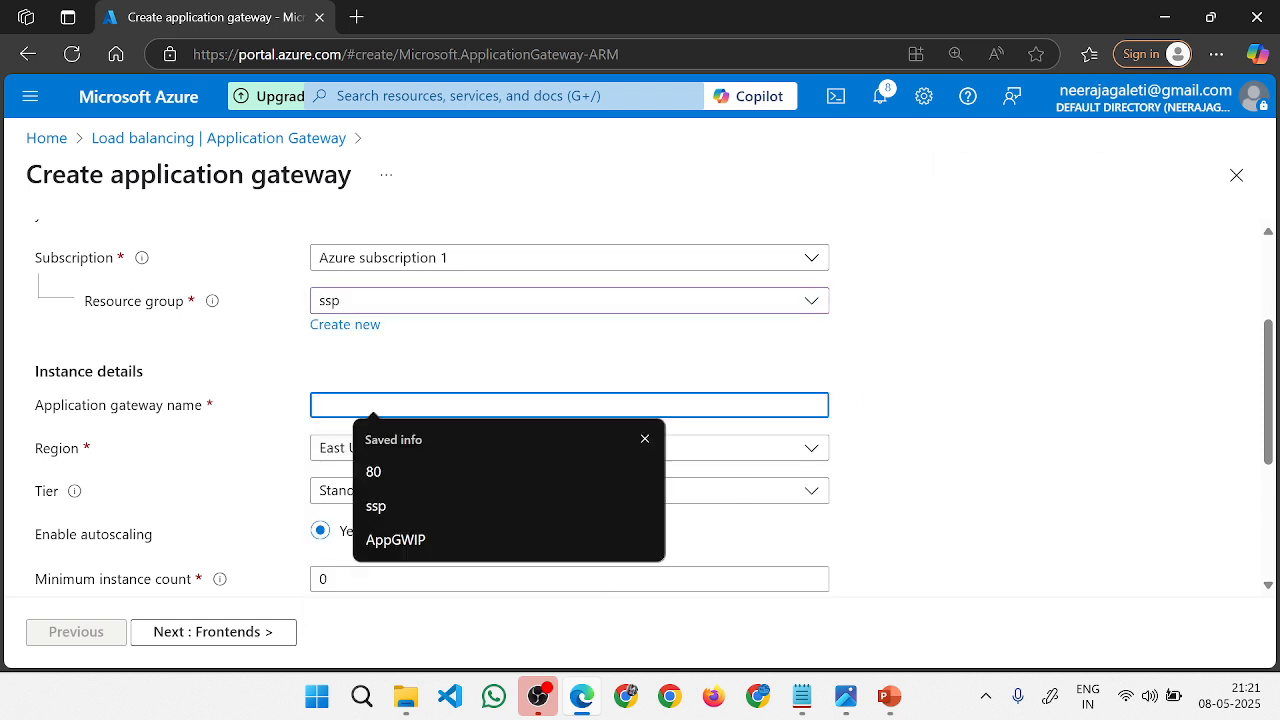
type("A")
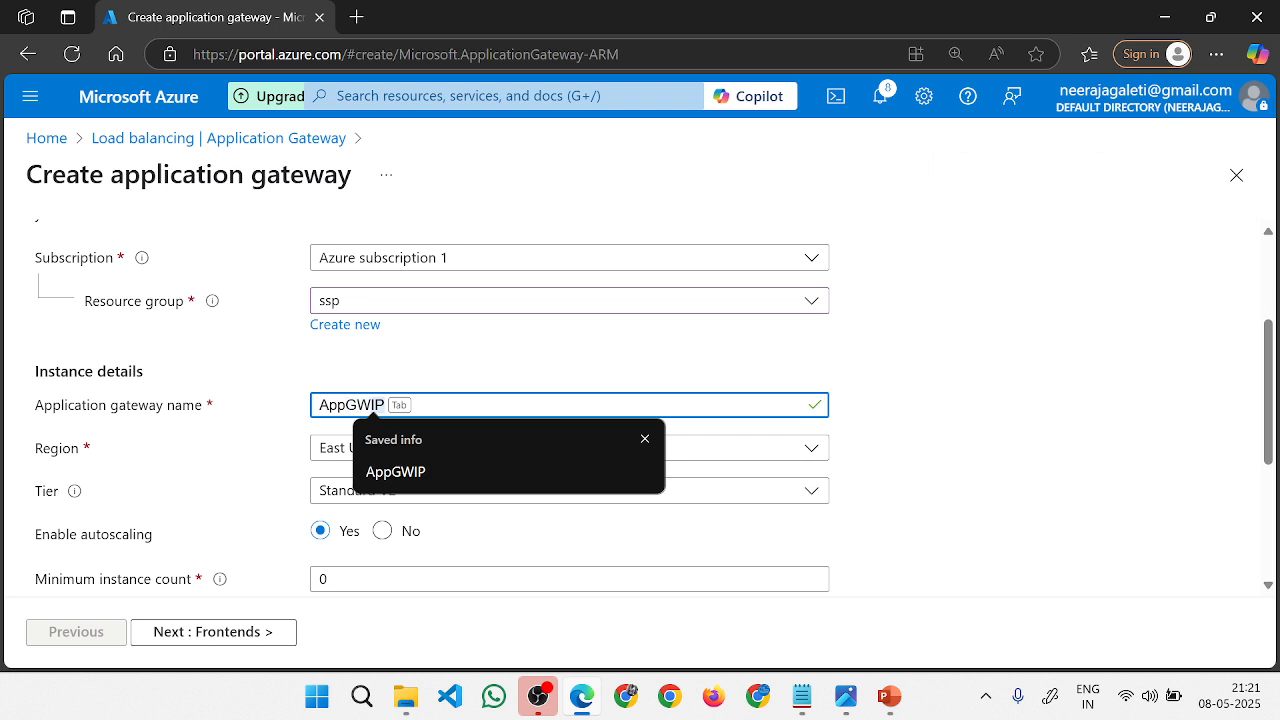
type("ppGW001")
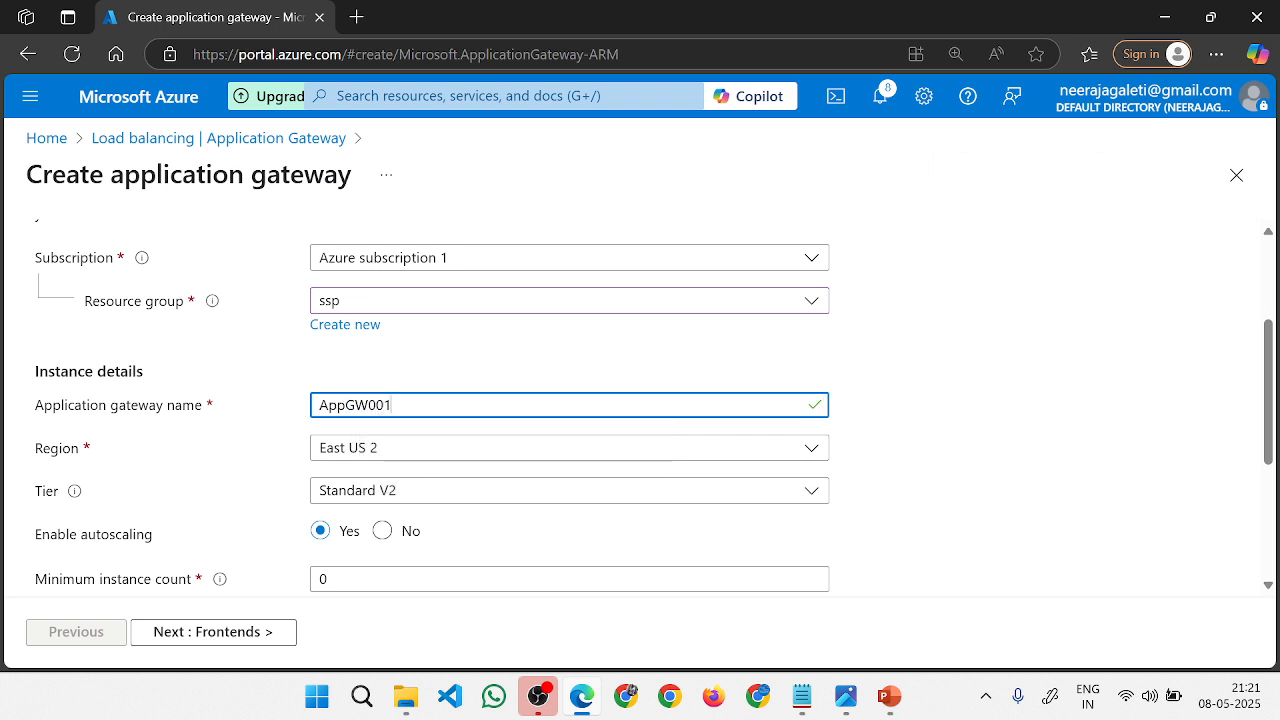
Choose app-vnet as the gateway's virtual network with the AppGWSN subnet and continue to the frontend settings.
scroll(913, 435, "down", 1)
scroll(913, 435, "down", 3)
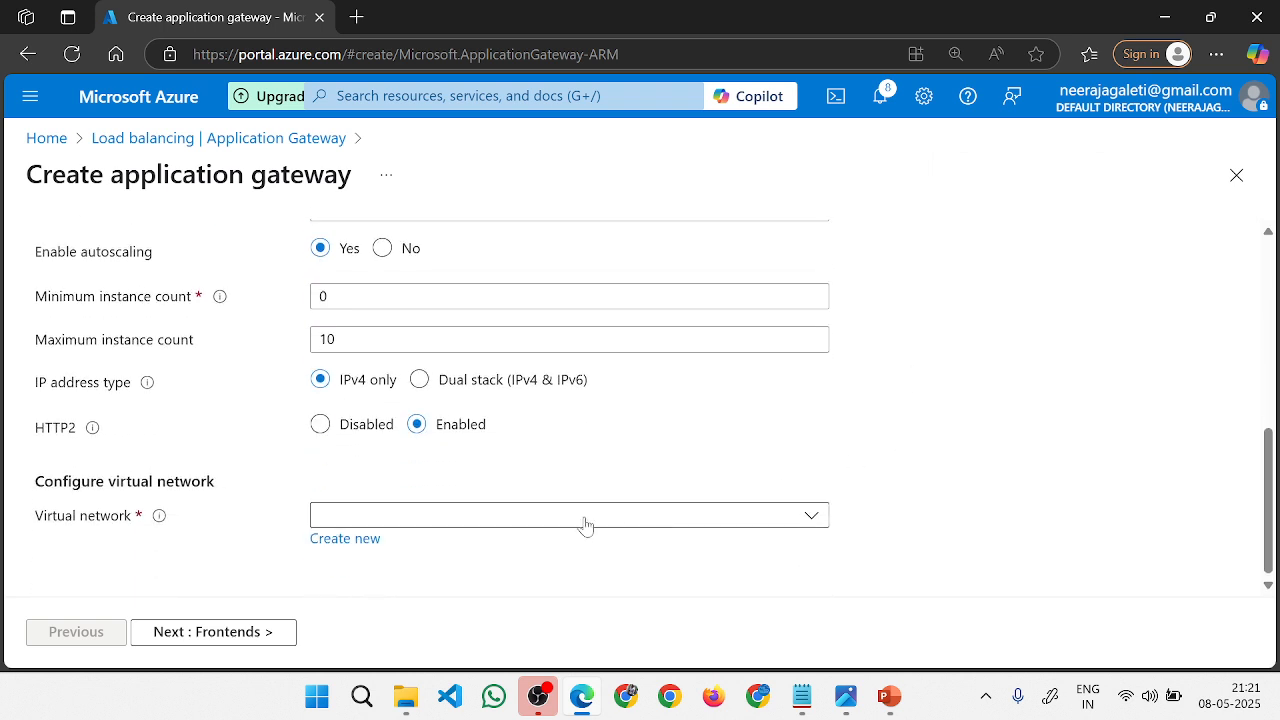
left_click(447, 516)
left_click(503, 622)
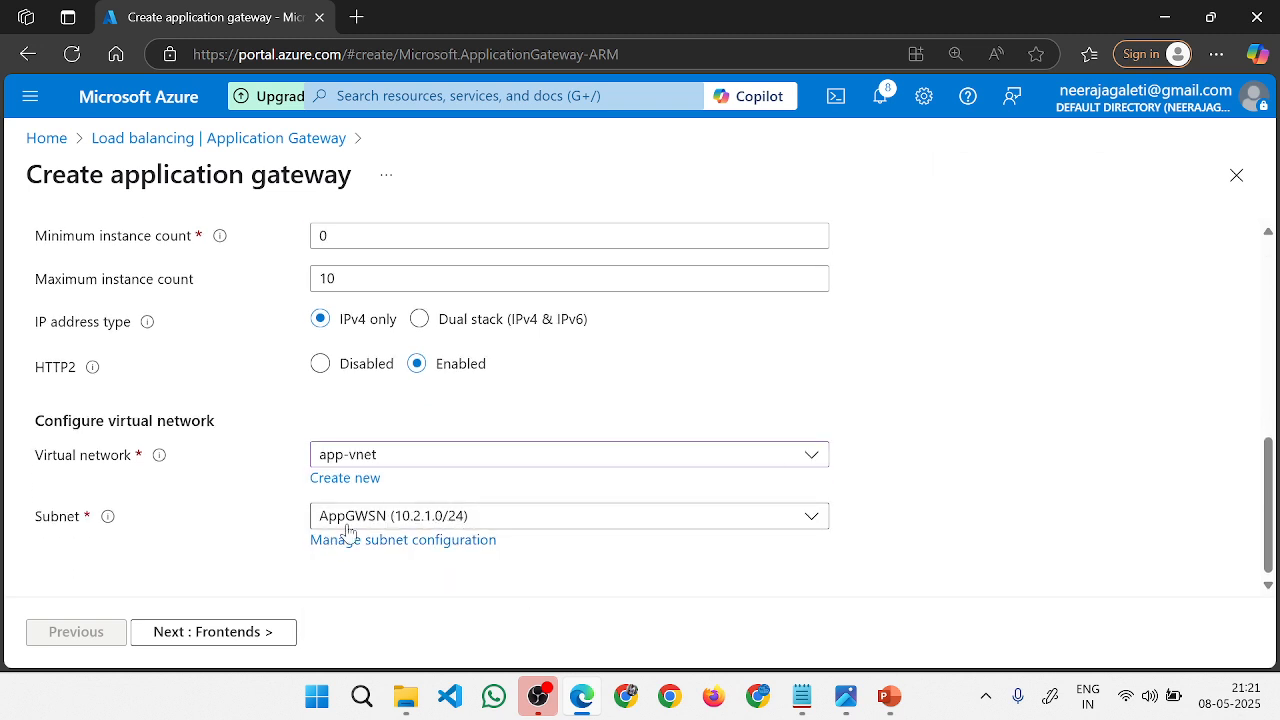
left_click(228, 636)
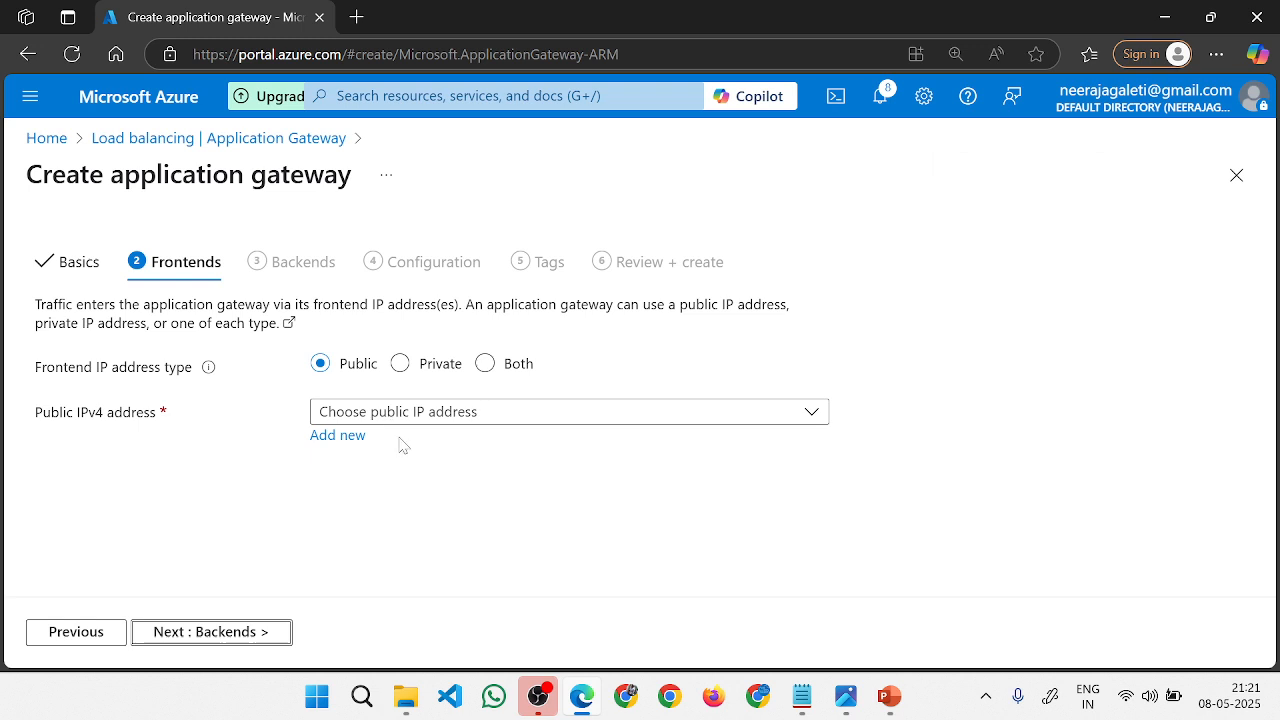
Use the existing public IP address IPLB as the gateway's frontend and continue to the backend settings.
left_click(437, 412)
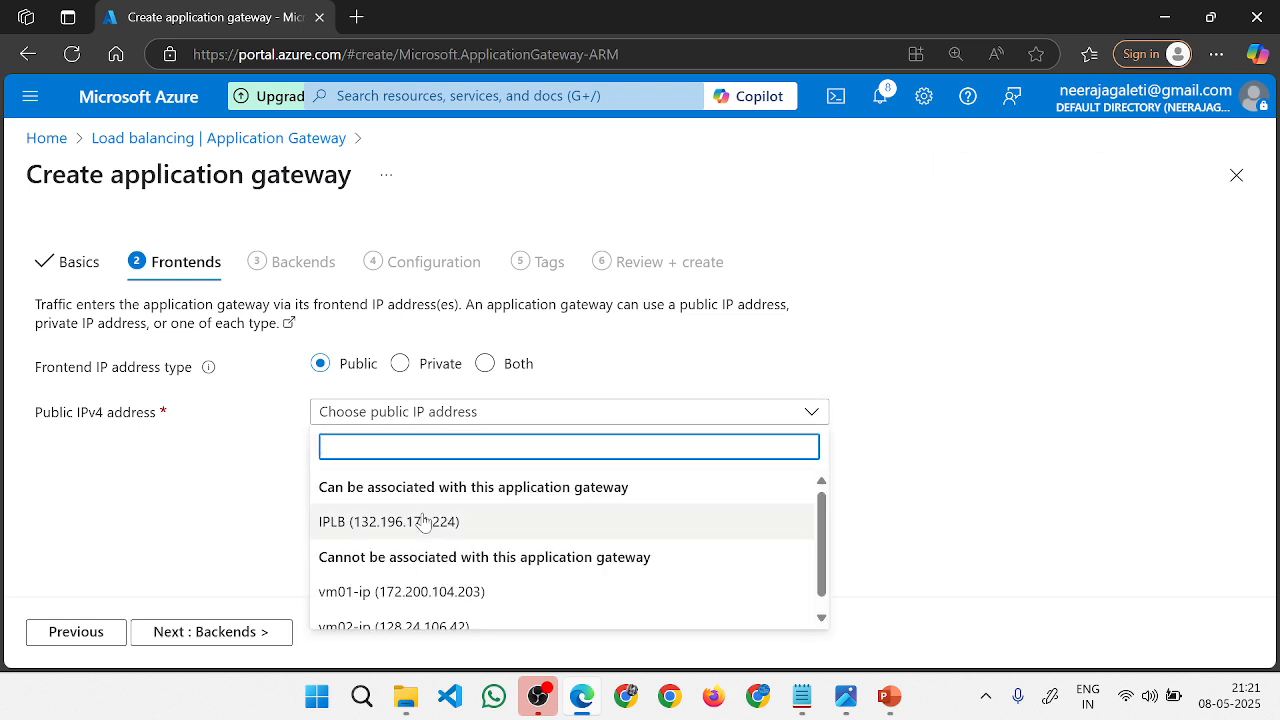
left_click(484, 522)
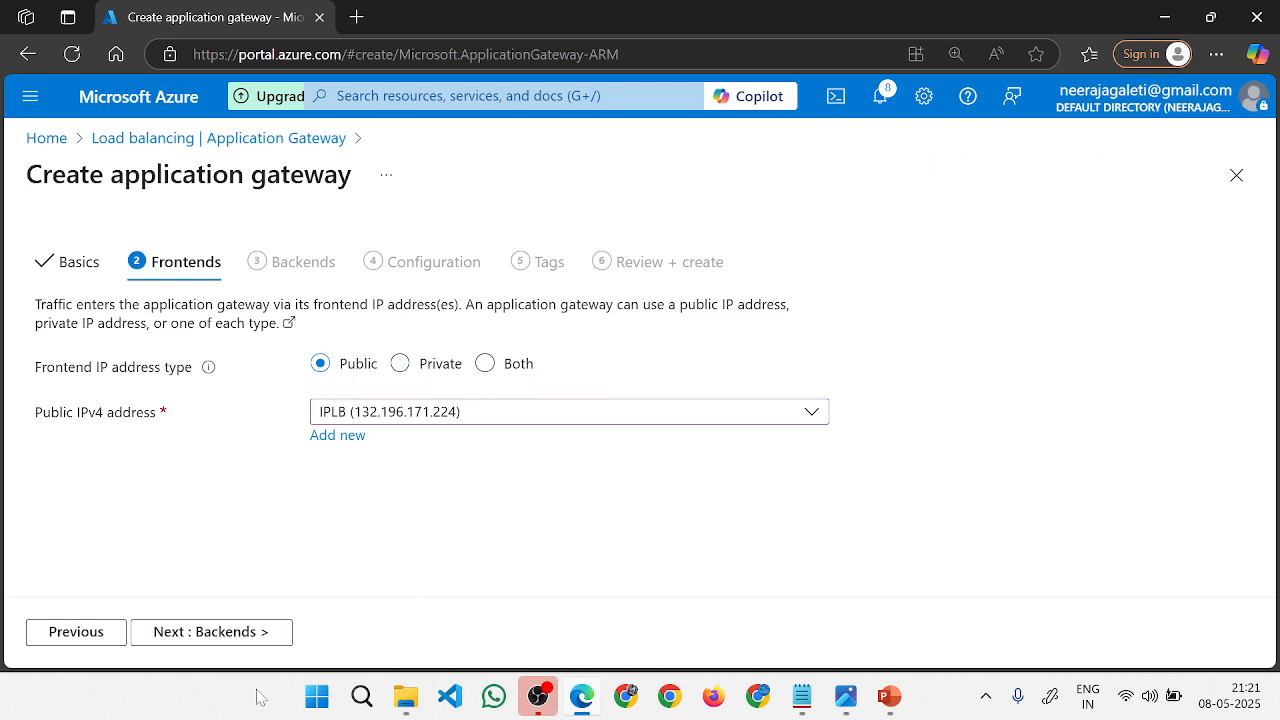
left_click(251, 633)
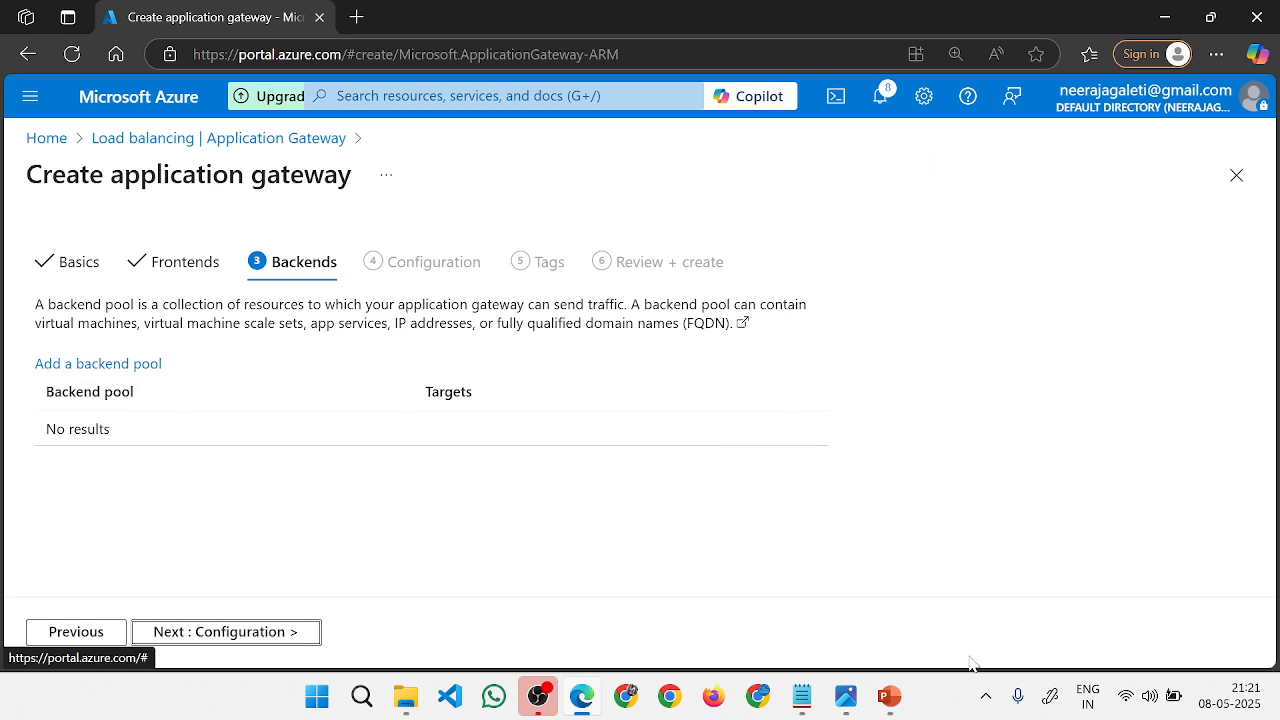
Switch to the PowerPoint slideshow and, with the red pen, circle both server pools and add a check mark at the DocsServerPool circle.
left_click(890, 700)
left_click(1002, 607)
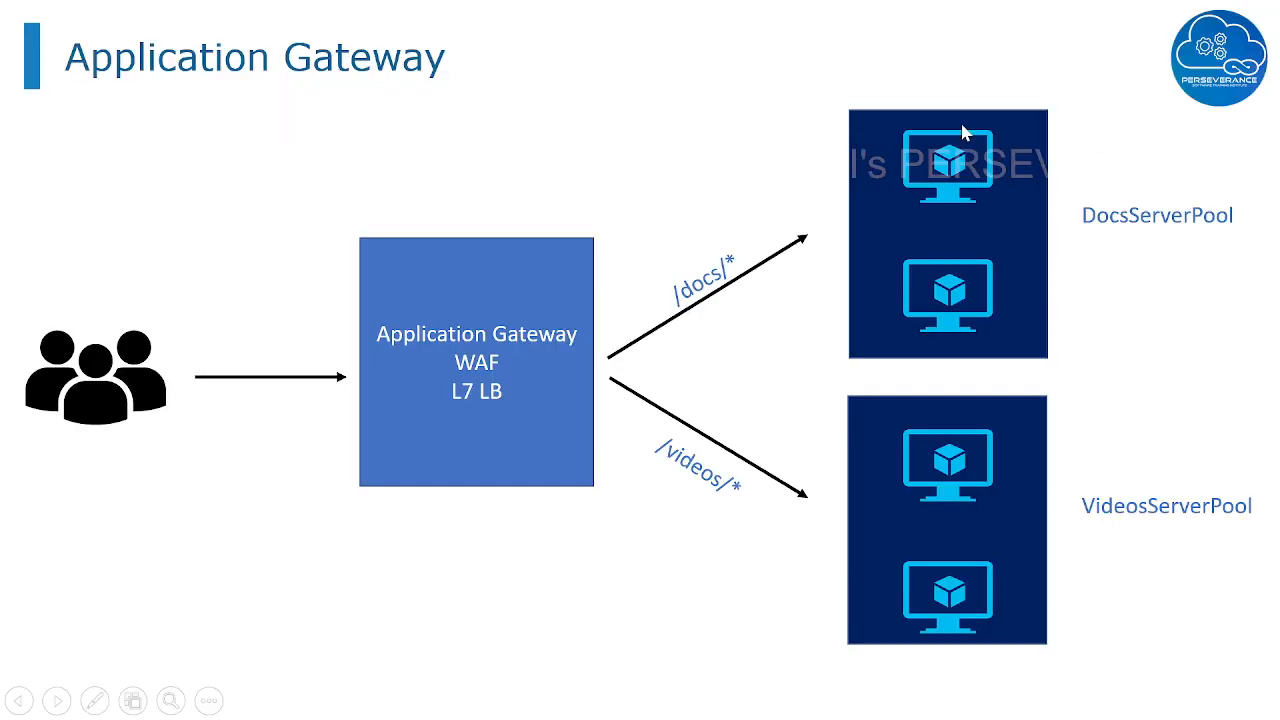
left_click(95, 700)
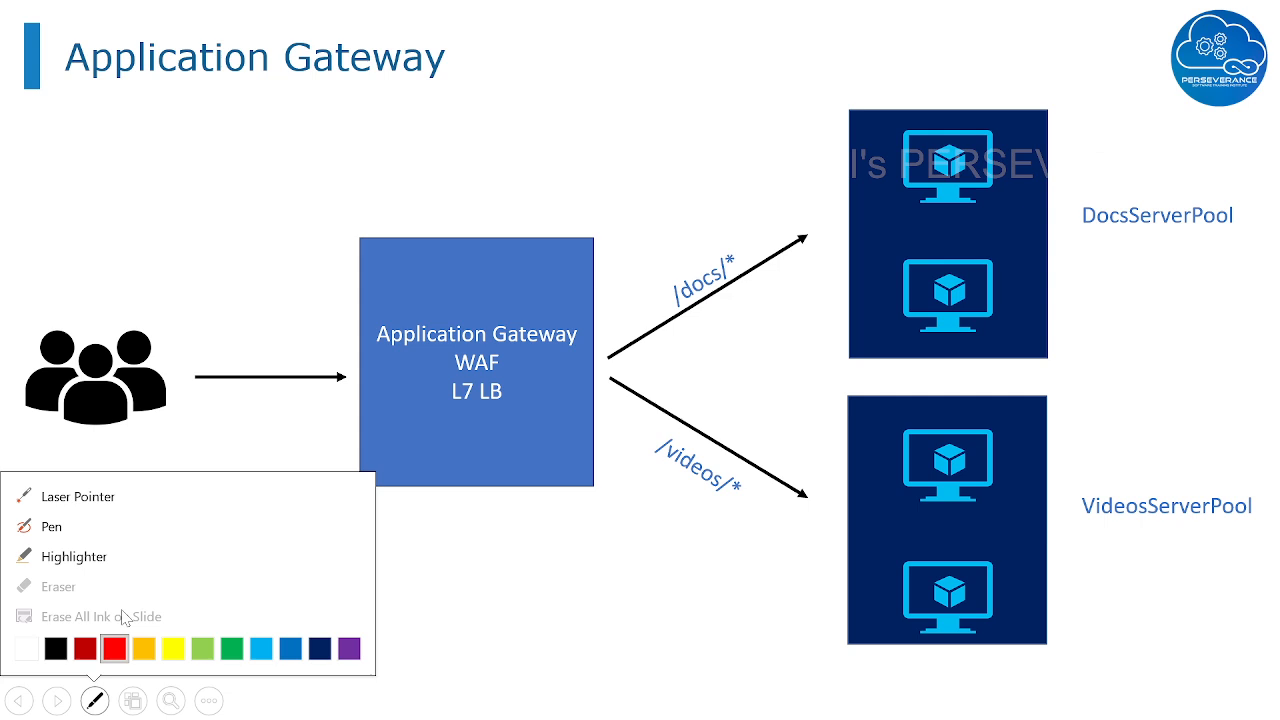
left_click(118, 527)
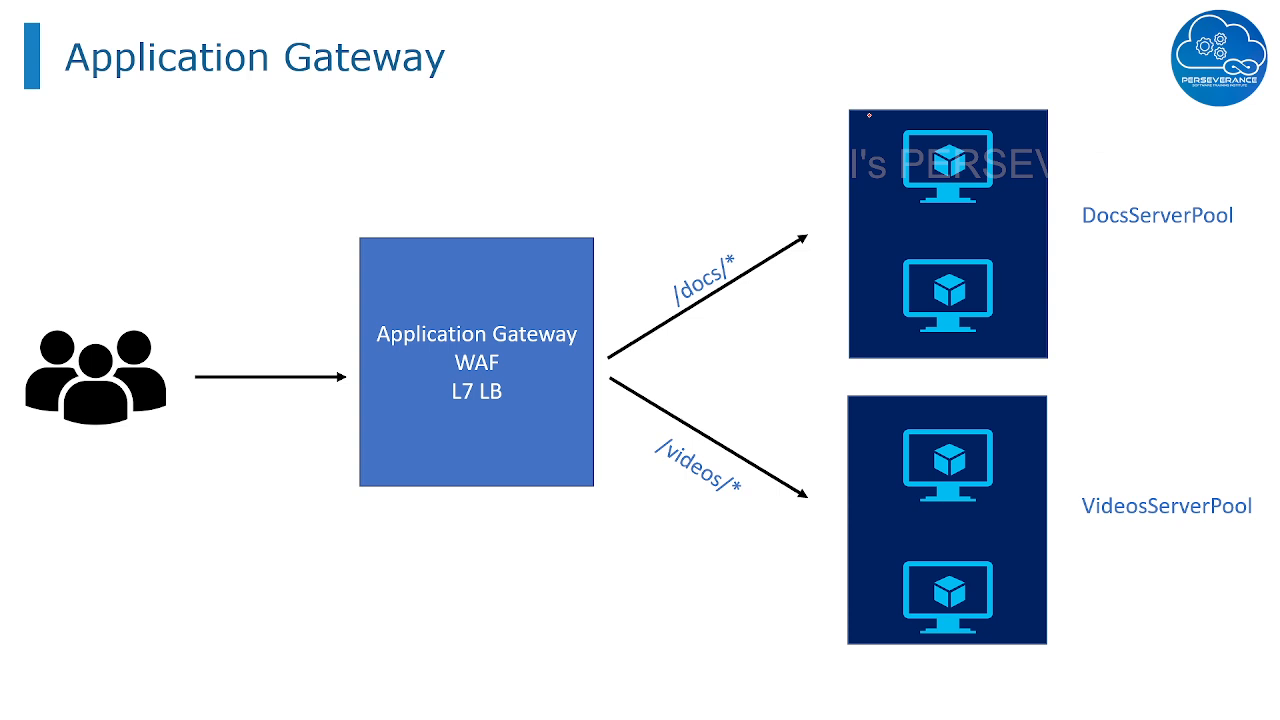
mouse_move(1033, 60)
left_mouse_down()
mouse_move(905, 45)
mouse_move(822, 318)
mouse_move(1160, 280)
mouse_move(1100, 92)
mouse_move(994, 50)
left_mouse_up()
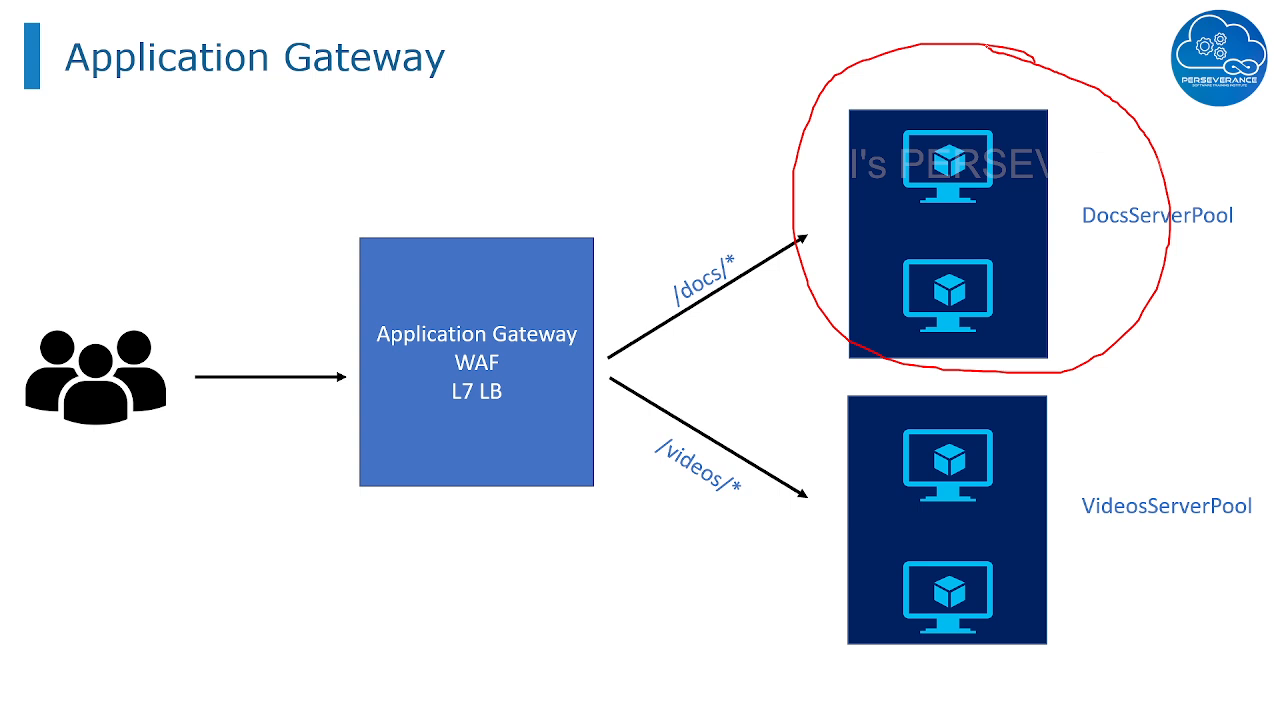
left_click_drag(773, 66, 862, 34)
mouse_move(1038, 398)
left_mouse_down()
mouse_move(944, 386)
mouse_move(858, 580)
mouse_move(1090, 492)
mouse_move(1000, 392)
left_mouse_up()
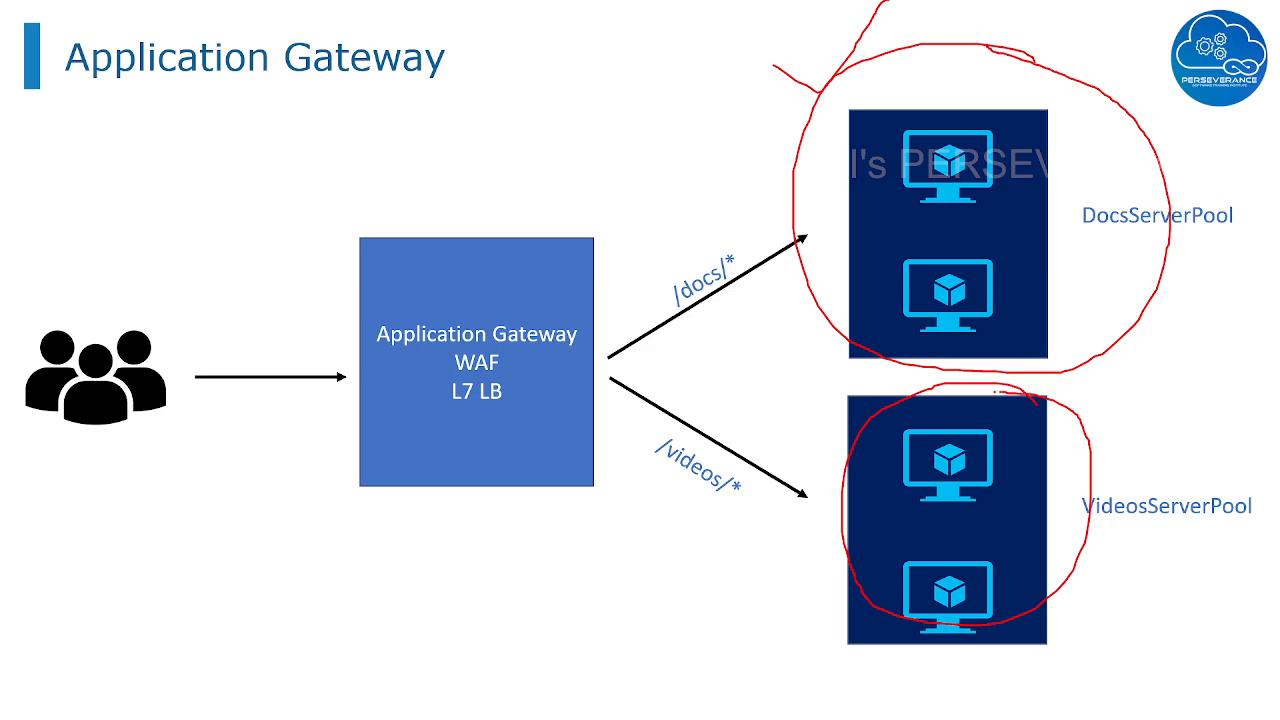
Switch back to the Azure portal and add a backend pool named docspool with the virtual machine target vm01813 (10.2.0.4).
key("alt+Tab")
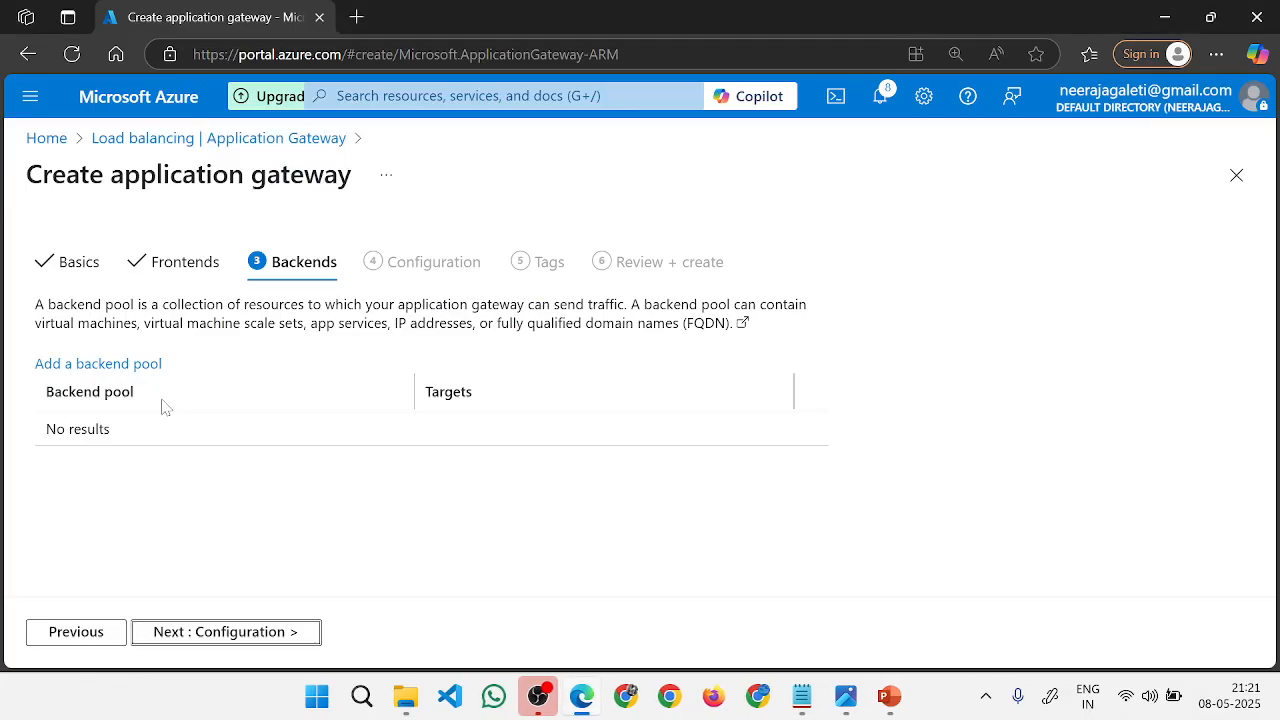
left_click(122, 377)
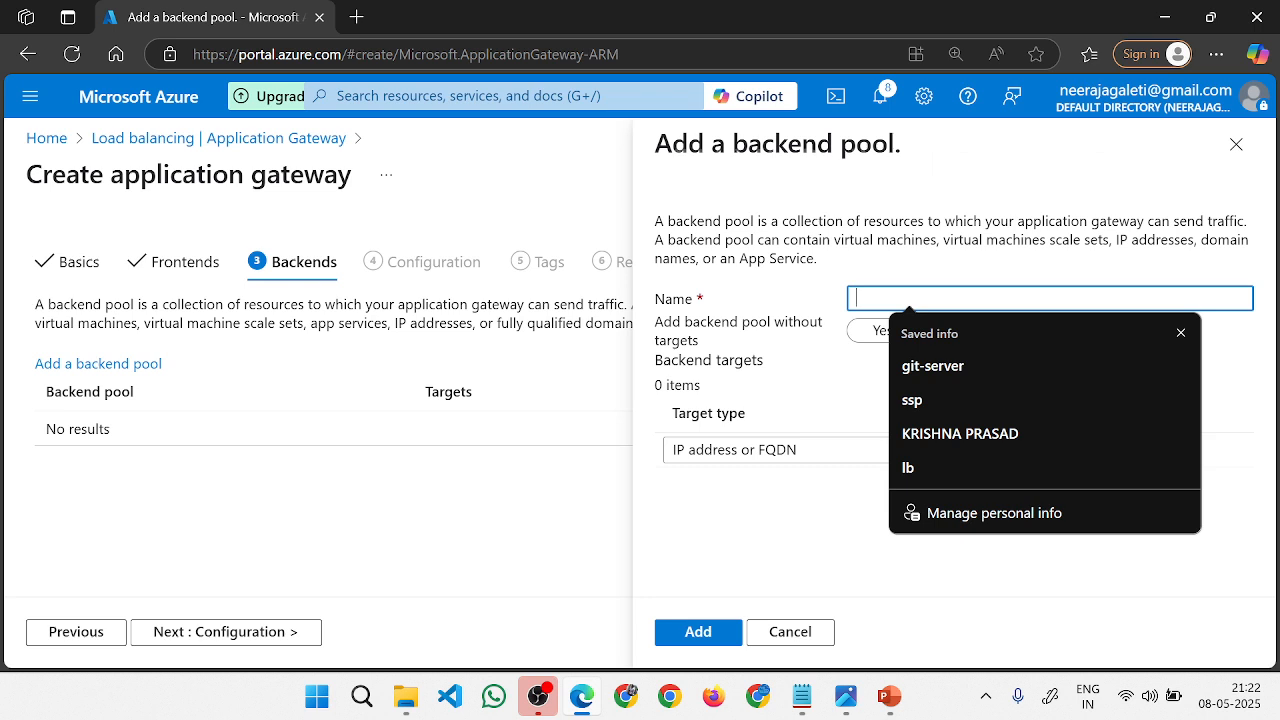
type("docspool")
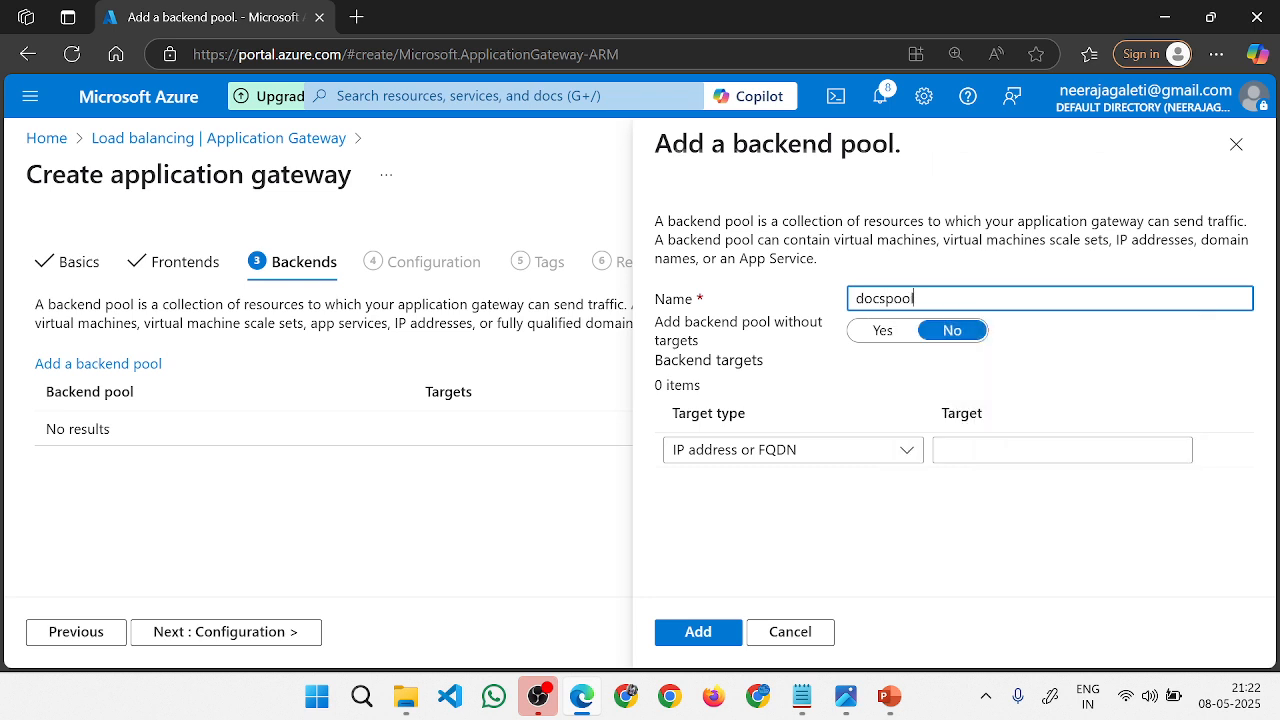
left_click(908, 449)
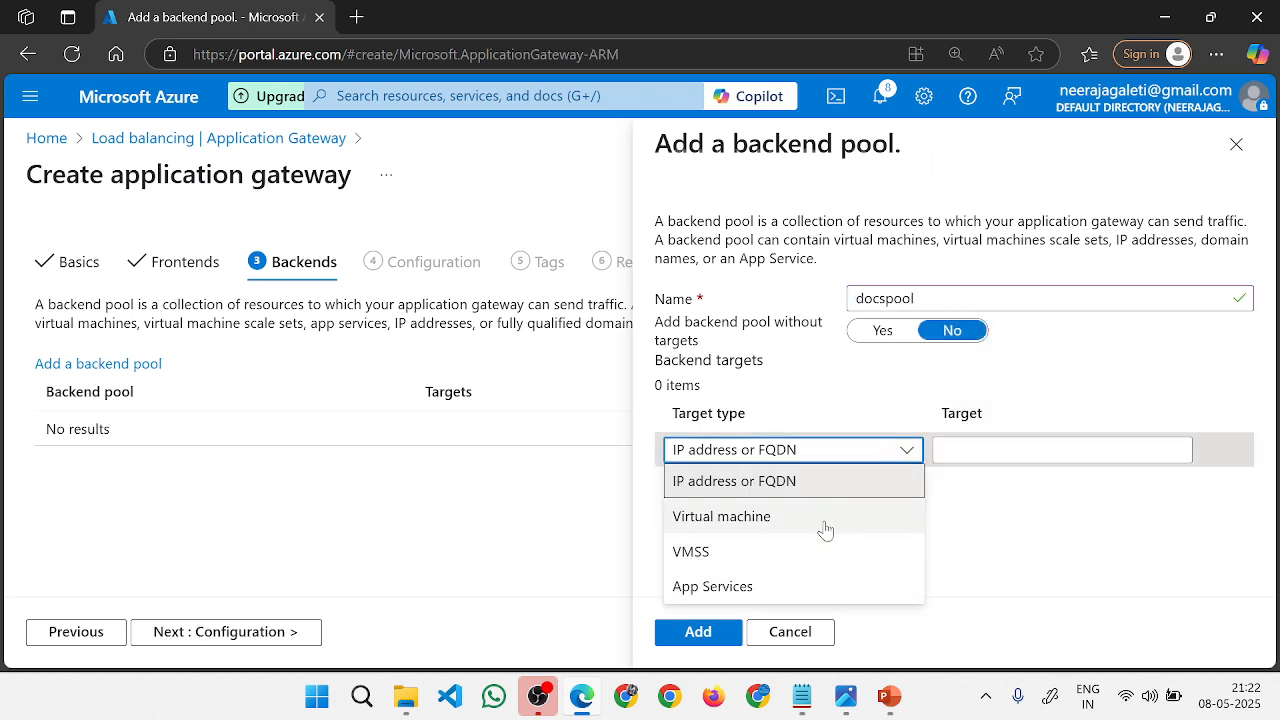
left_click(826, 525)
left_click(1045, 455)
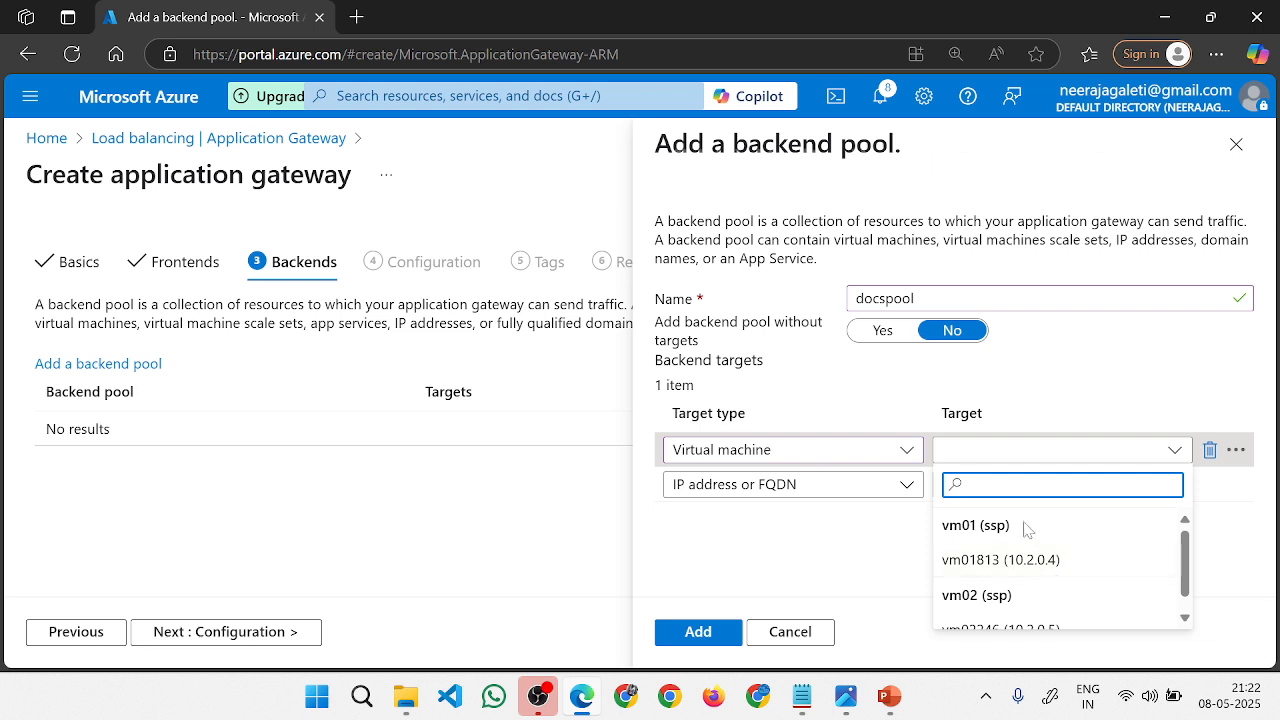
left_click(1026, 558)
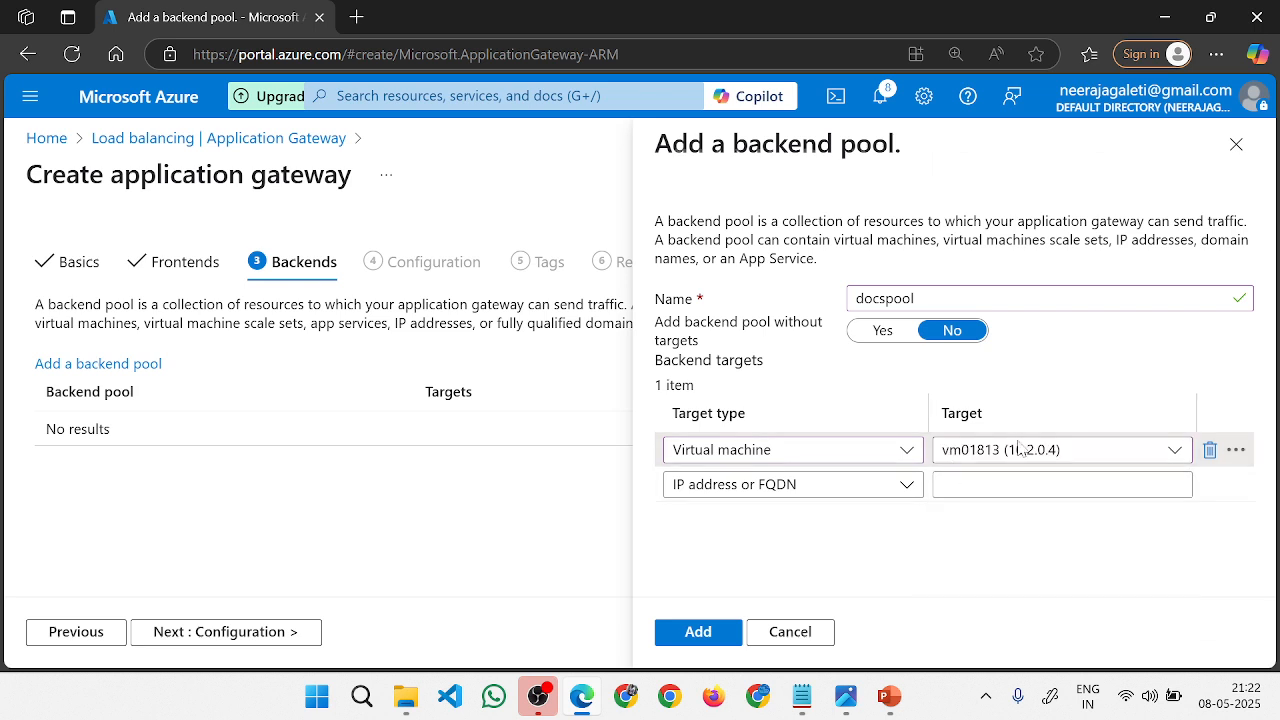
left_click(683, 637)
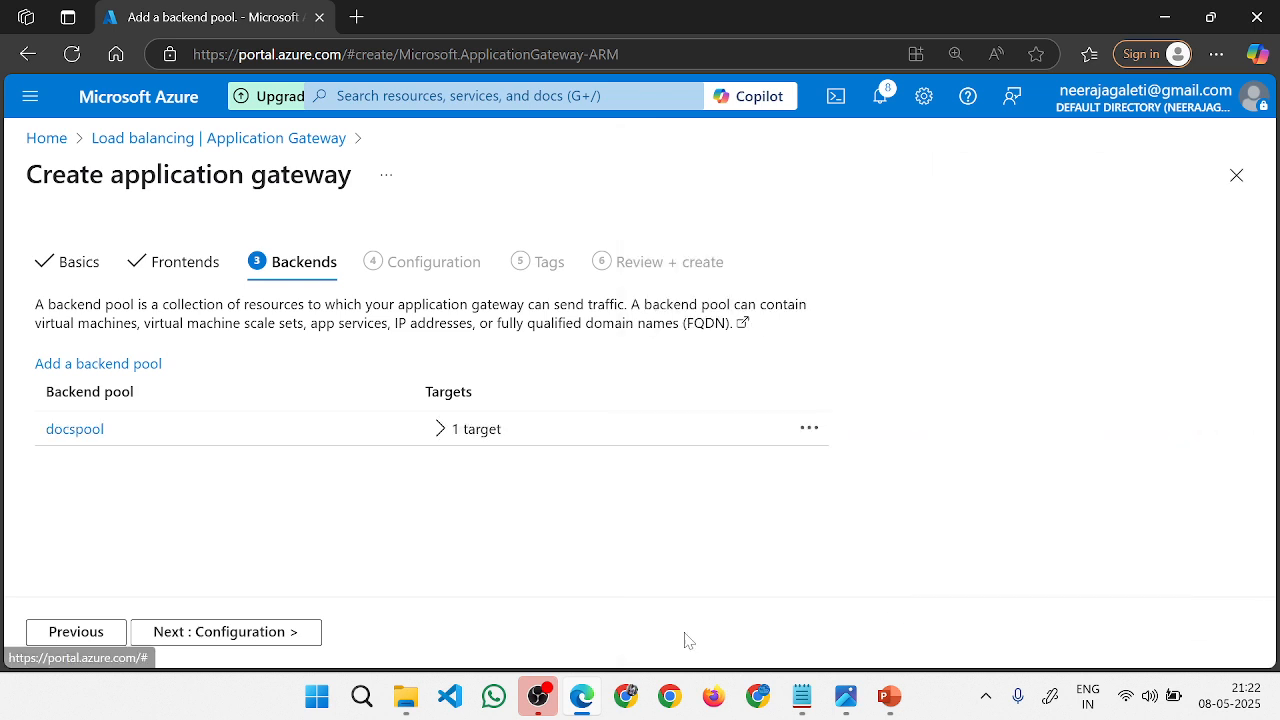
Add a backend pool named videospool with the virtual machine target vm02246 (10.2.0.5) and continue to the routing configuration.
left_click(114, 368)
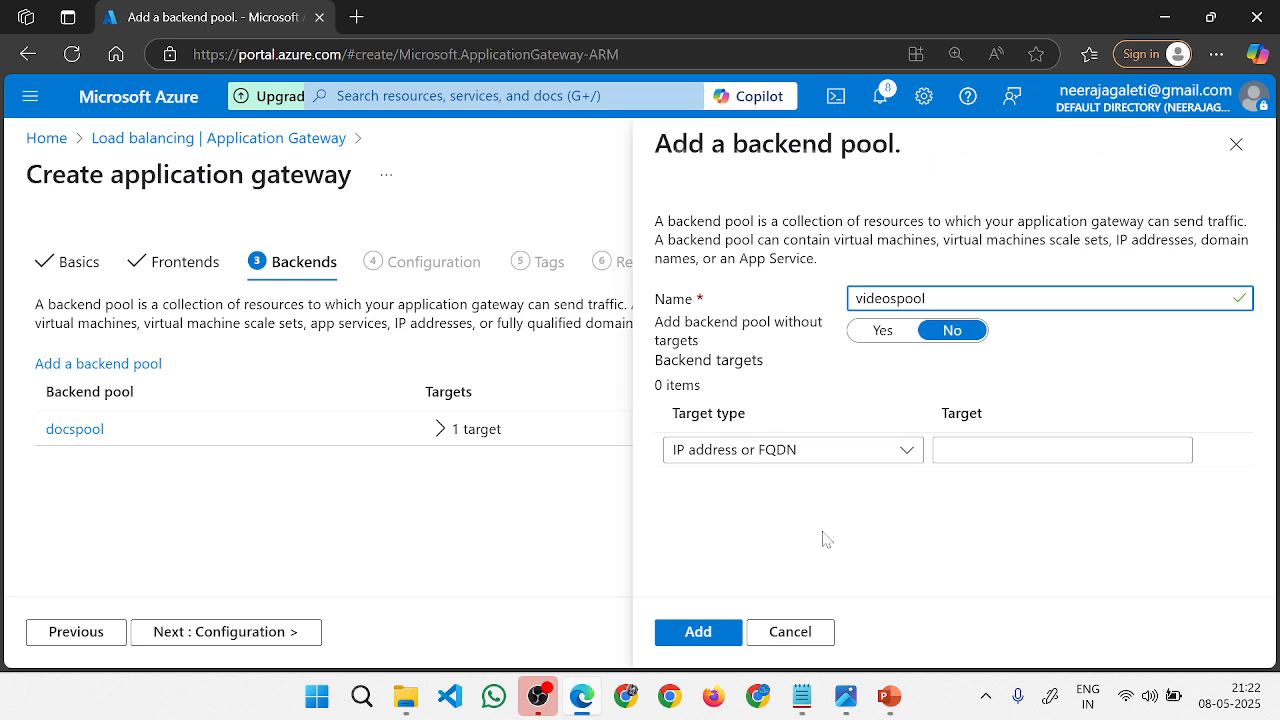
left_click(862, 450)
left_click(866, 522)
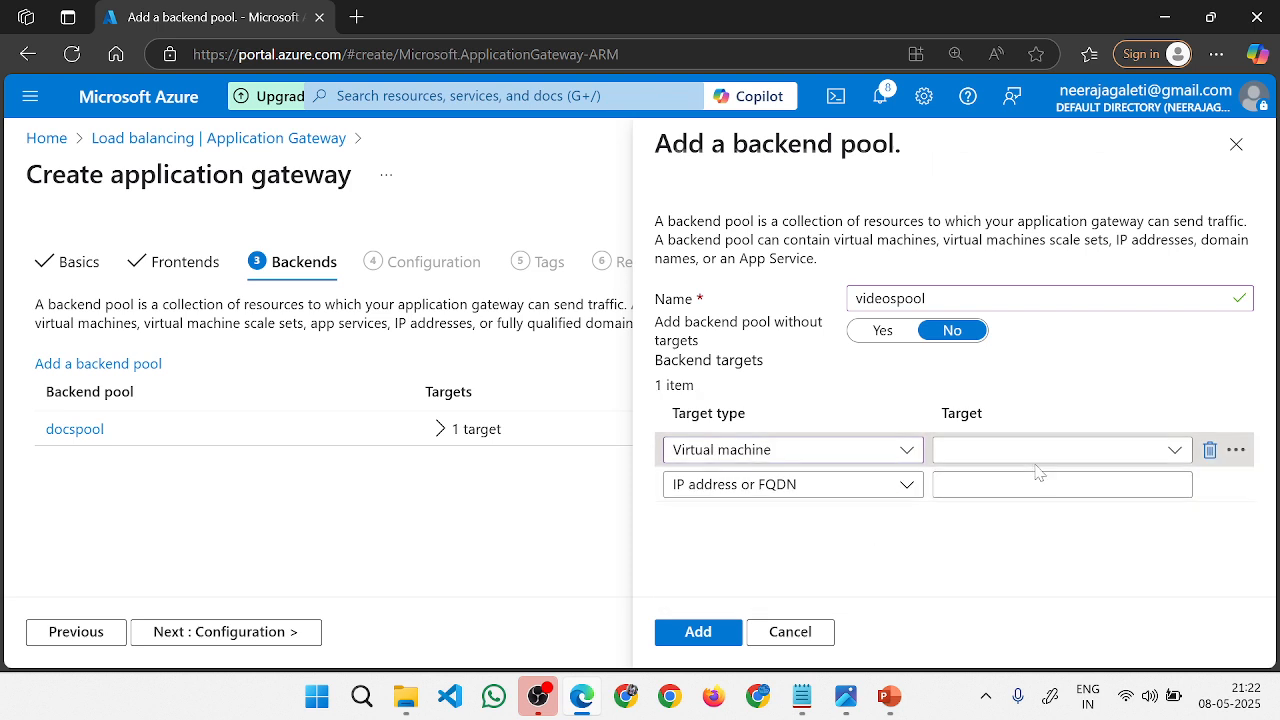
left_click(1040, 457)
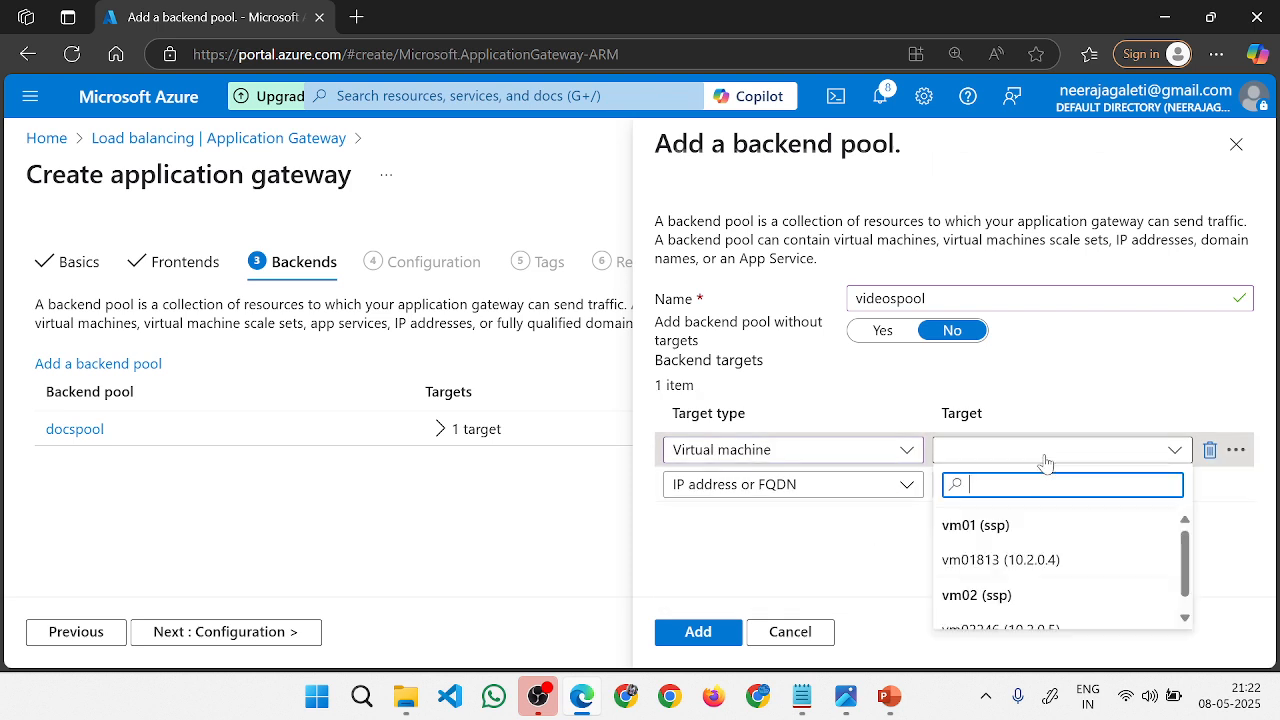
left_click(1038, 626)
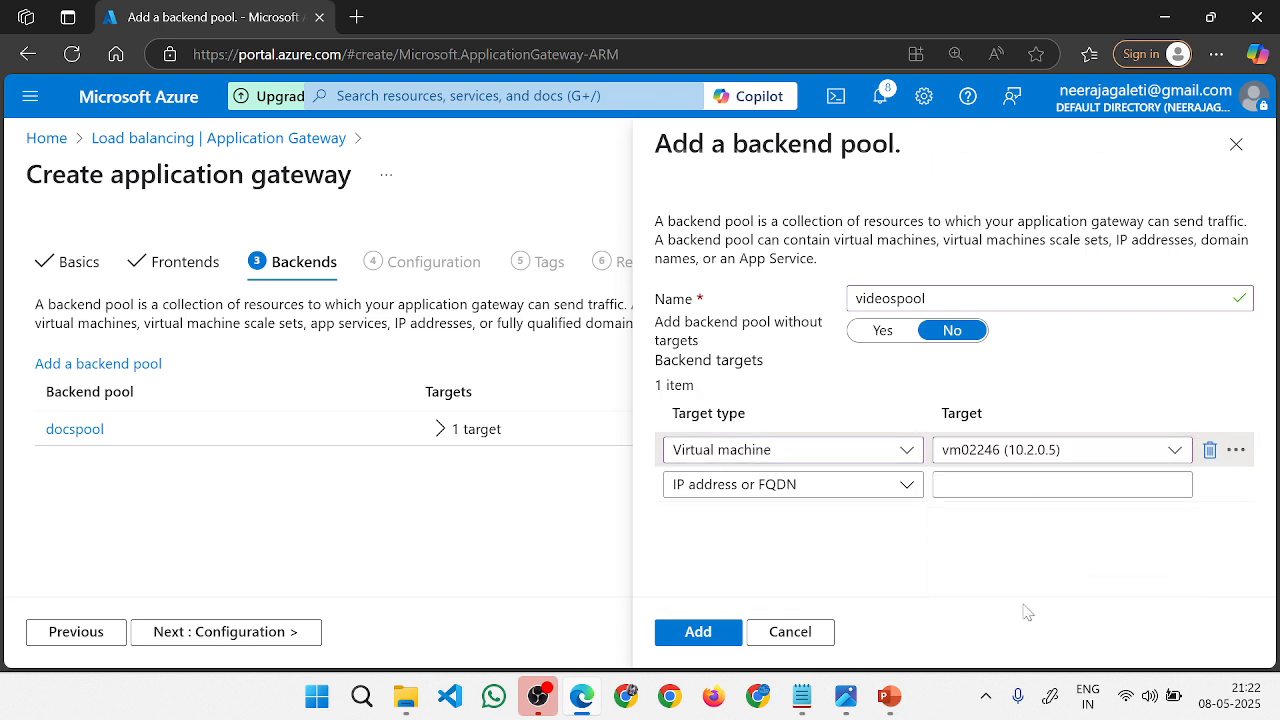
left_click(672, 638)
left_click(292, 630)
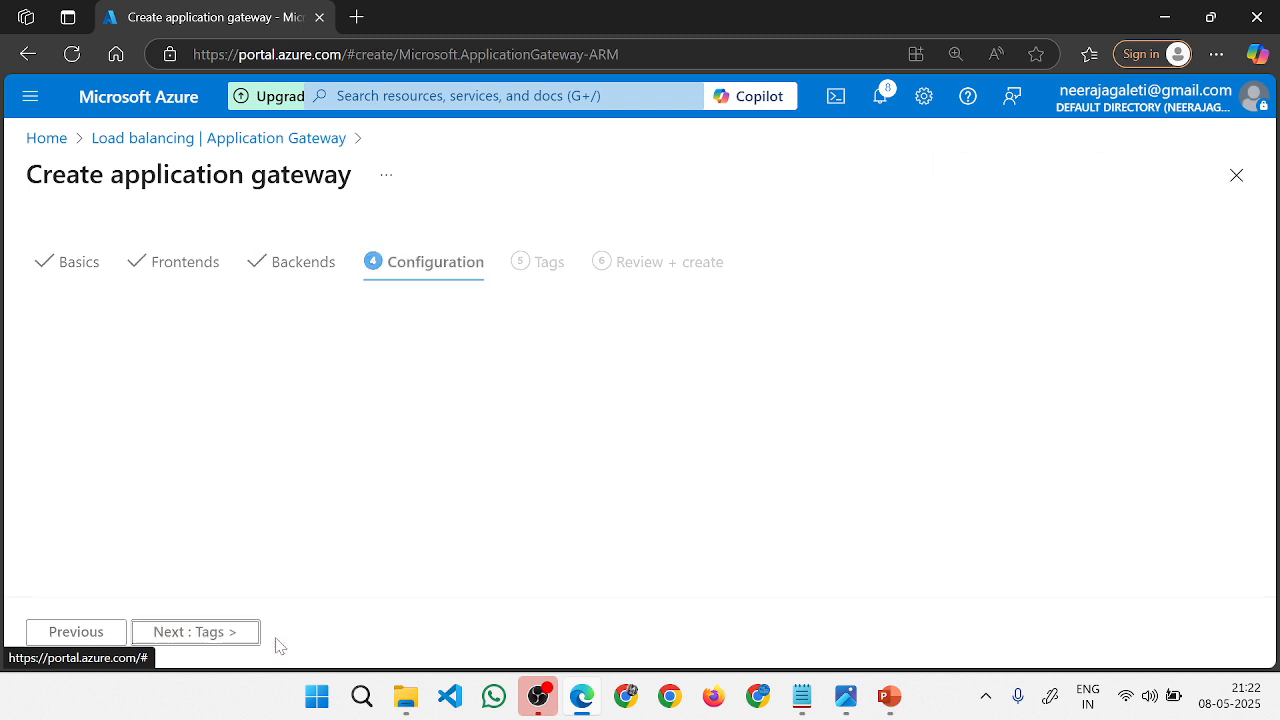
scroll(529, 494, "down", 1)
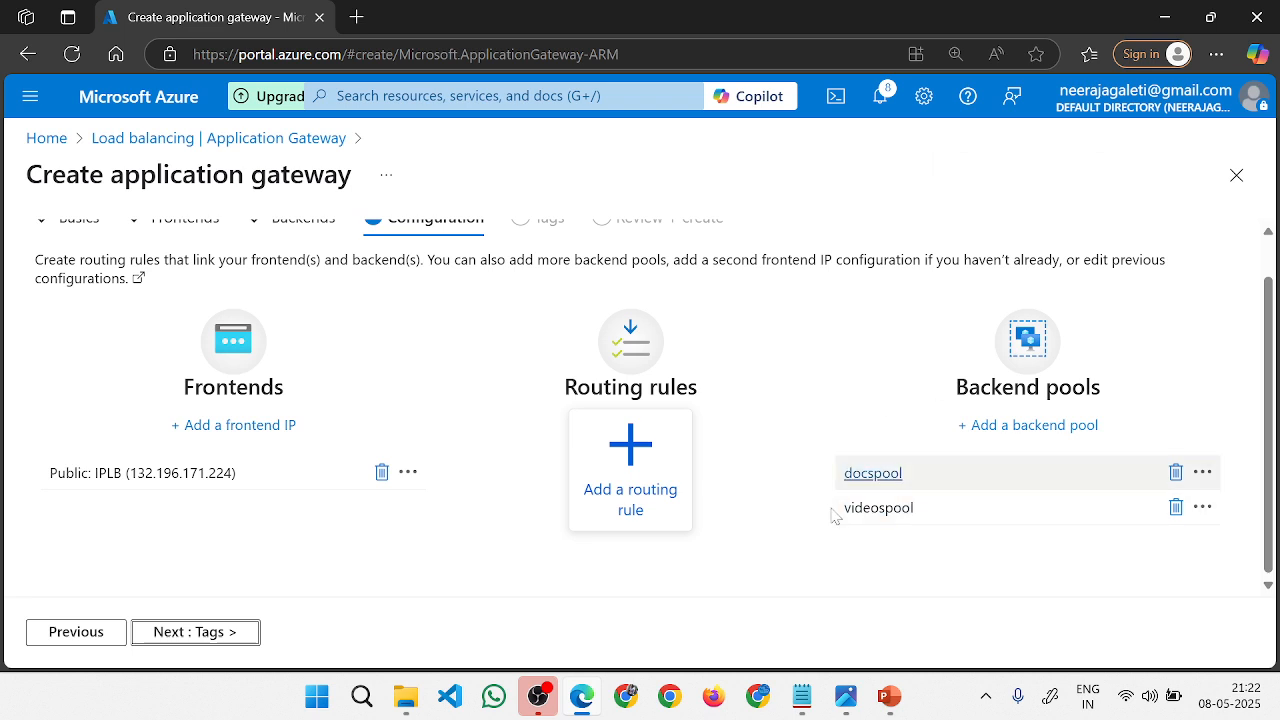
Switch to the PowerPoint slideshow, draw a red check mark on the Application Gateway box, and erase all ink on the slide.
mouse_move(889, 698)
left_click(1004, 609)
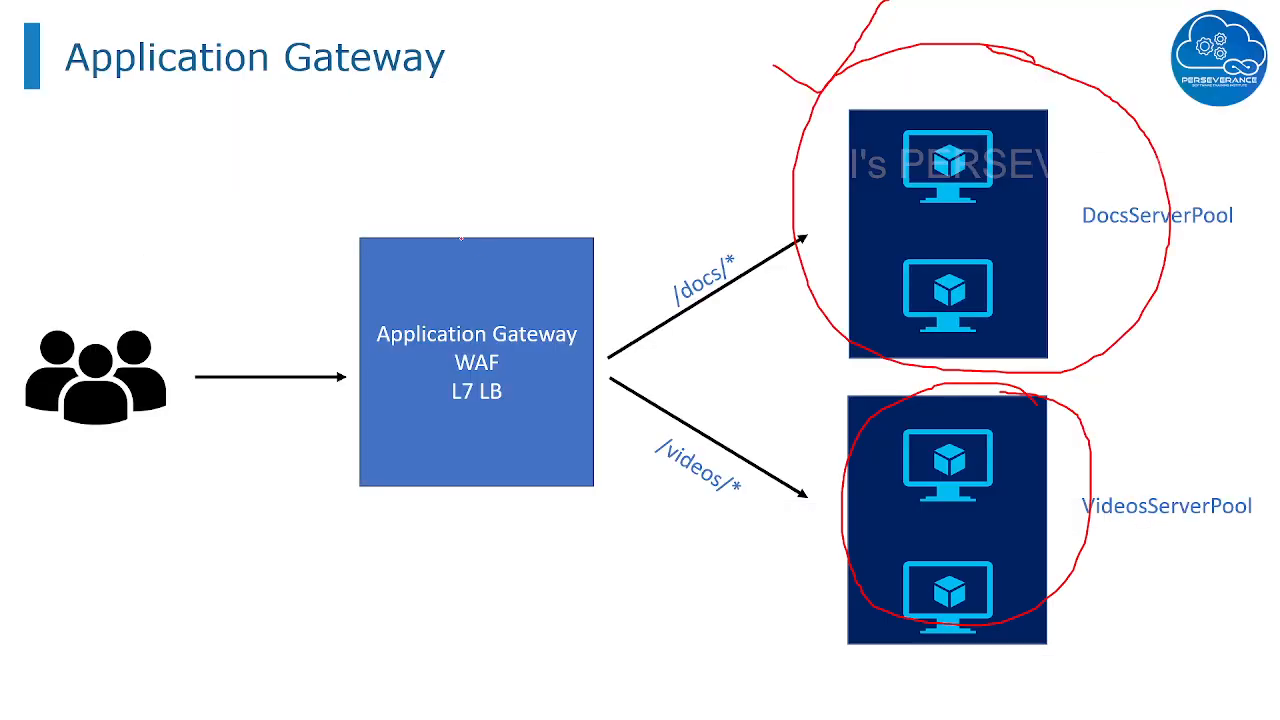
left_click_drag(430, 216, 625, 100)
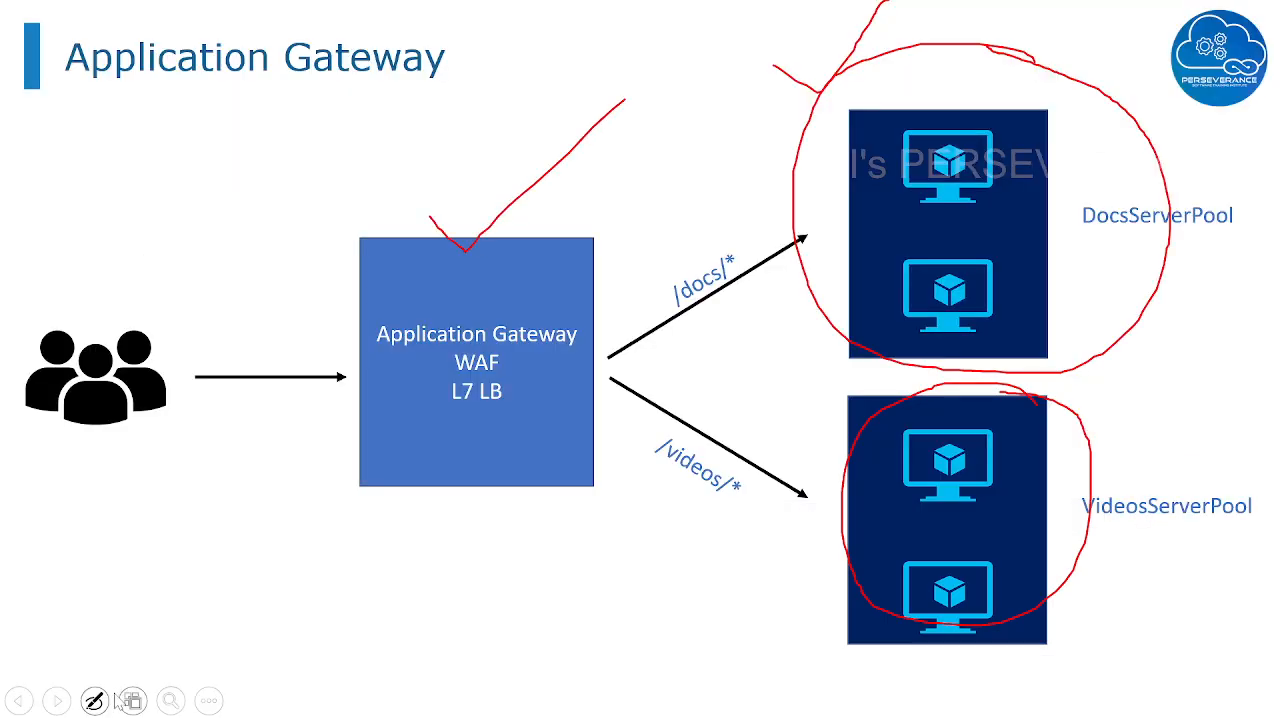
left_click(94, 700)
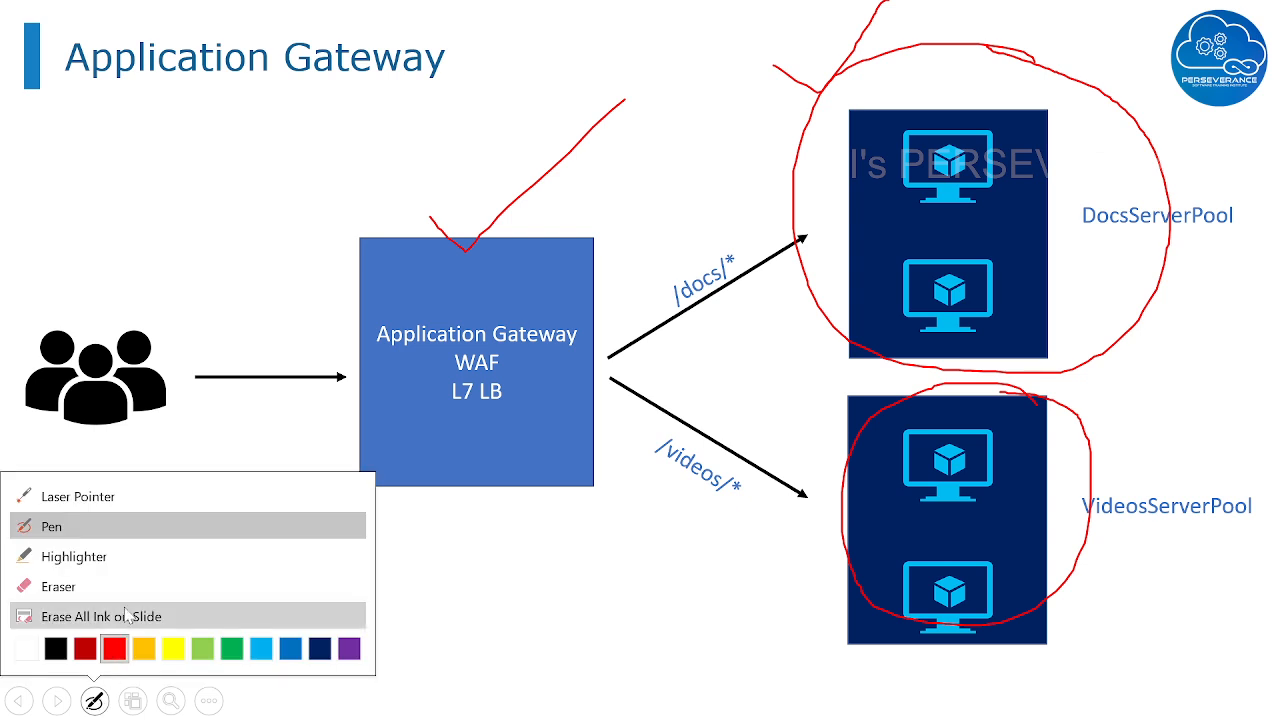
left_click(127, 615)
Write IP with an arrow to the Application Gateway box, and outline the server pools and the /docs/* and /videos/* paths in red.
mouse_move(194, 208)
left_mouse_down()
mouse_move(337, 158)
mouse_move(346, 140)
left_mouse_up()
left_click_drag(250, 178, 250, 292)
left_click_drag(222, 314, 336, 252)
mouse_move(336, 190)
left_mouse_down()
mouse_move(342, 250)
mouse_move(345, 210)
mouse_move(484, 212)
mouse_move(486, 232)
left_mouse_up()
mouse_move(455, 218)
left_mouse_down()
mouse_move(503, 245)
mouse_move(524, 178)
left_mouse_up()
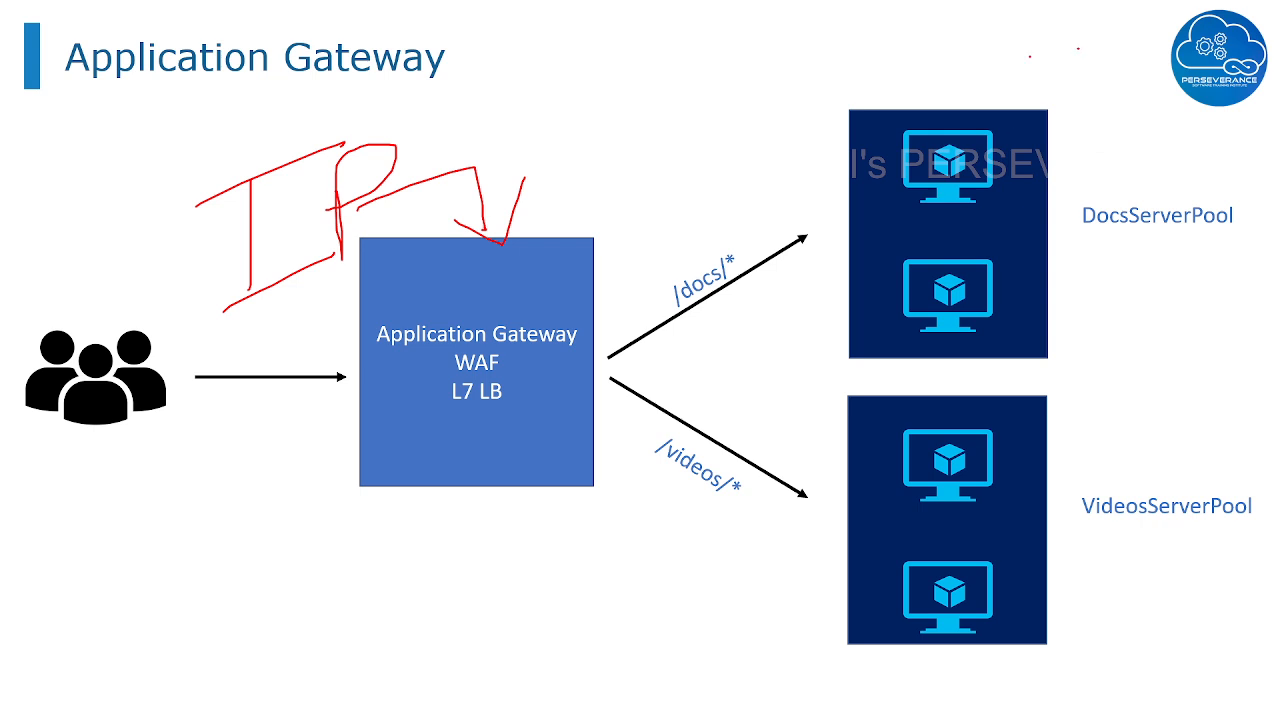
mouse_move(1078, 47)
left_mouse_down()
mouse_move(797, 376)
mouse_move(862, 684)
mouse_move(1276, 426)
mouse_move(1172, 56)
mouse_move(1082, 46)
left_mouse_up()
mouse_move(736, 227)
left_mouse_down()
mouse_move(636, 400)
mouse_move(770, 510)
mouse_move(760, 236)
left_mouse_up()
Switch back to the Azure portal and start a routing rule named Rule01 with priority 100.
key("alt+Tab")
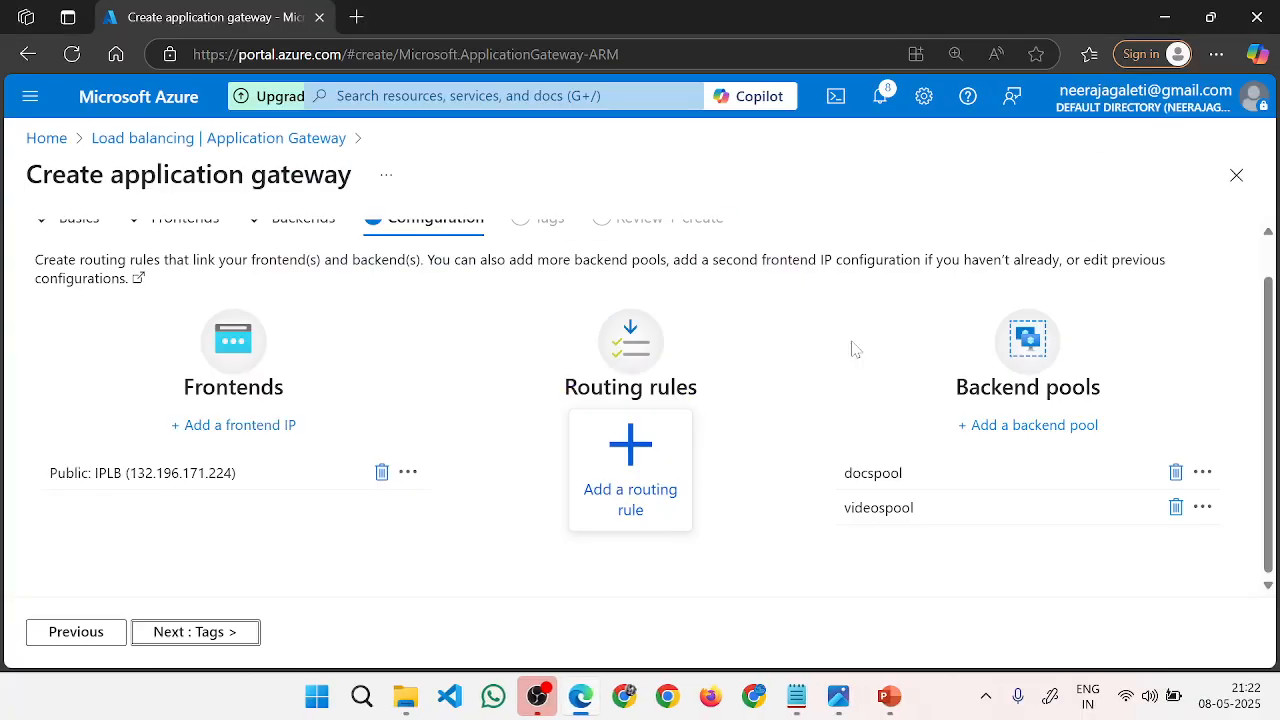
left_click(634, 490)
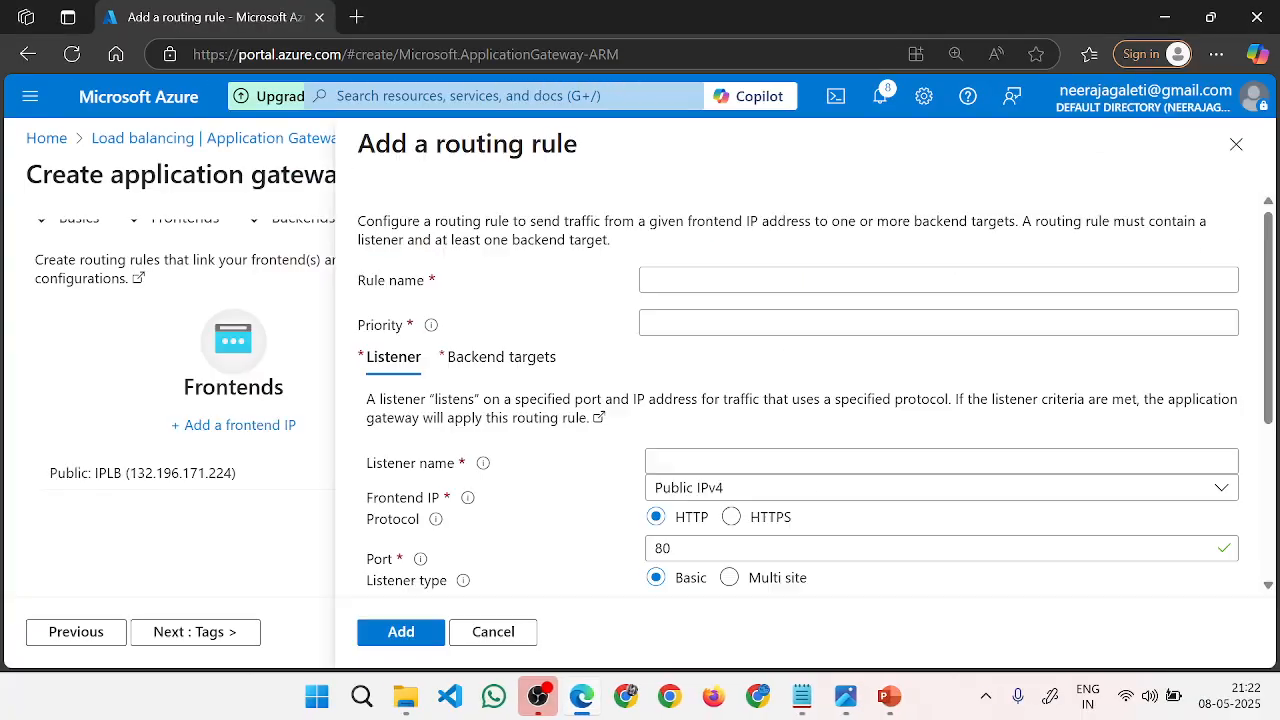
type("R")
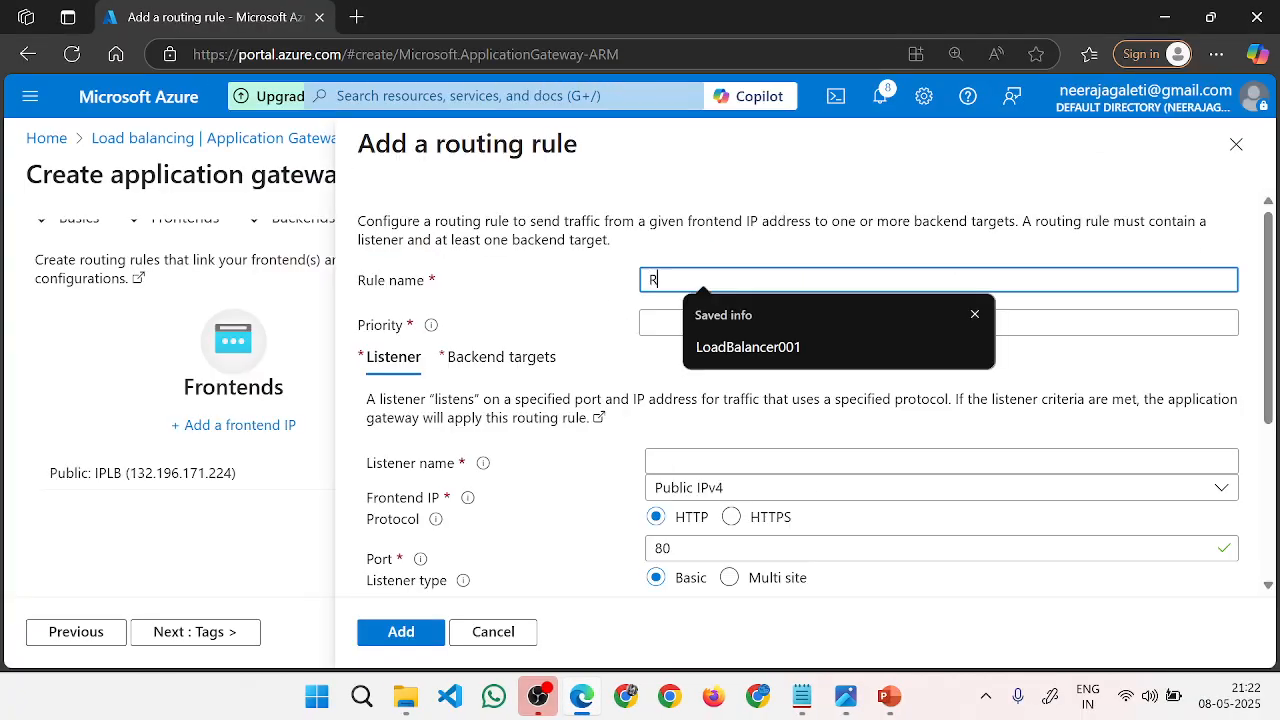
type("ule01")
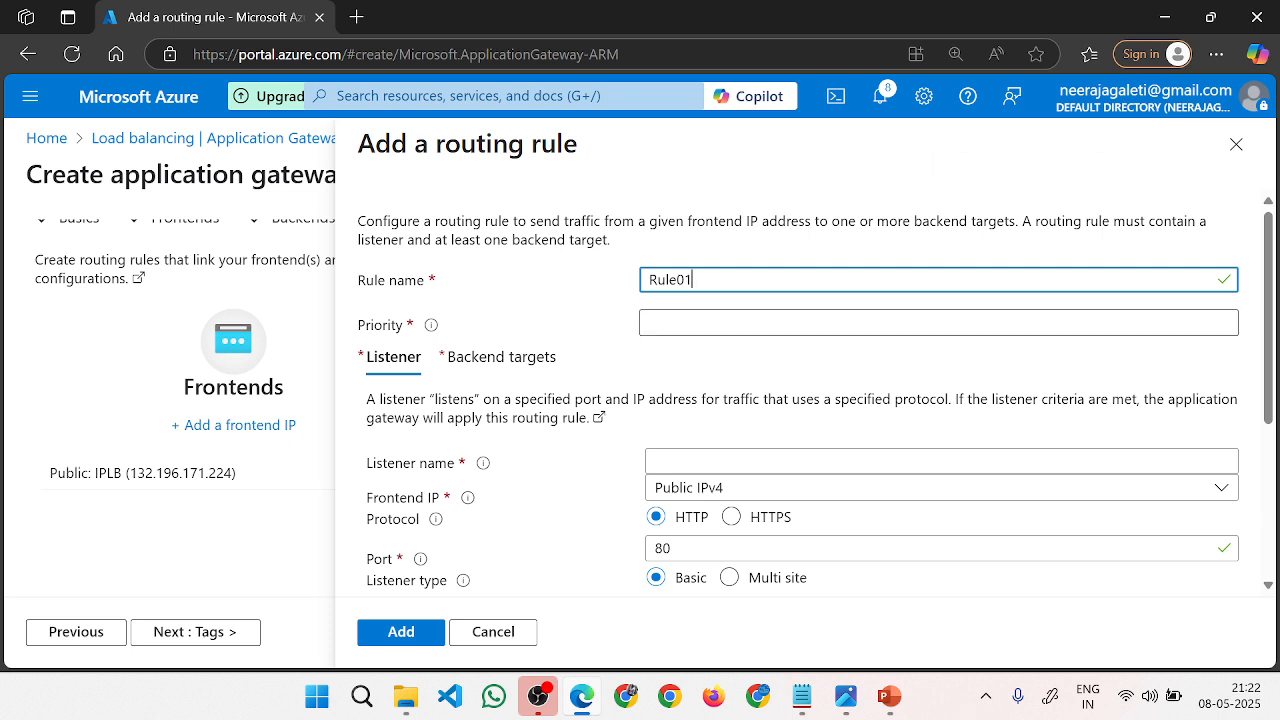
left_click(938, 322)
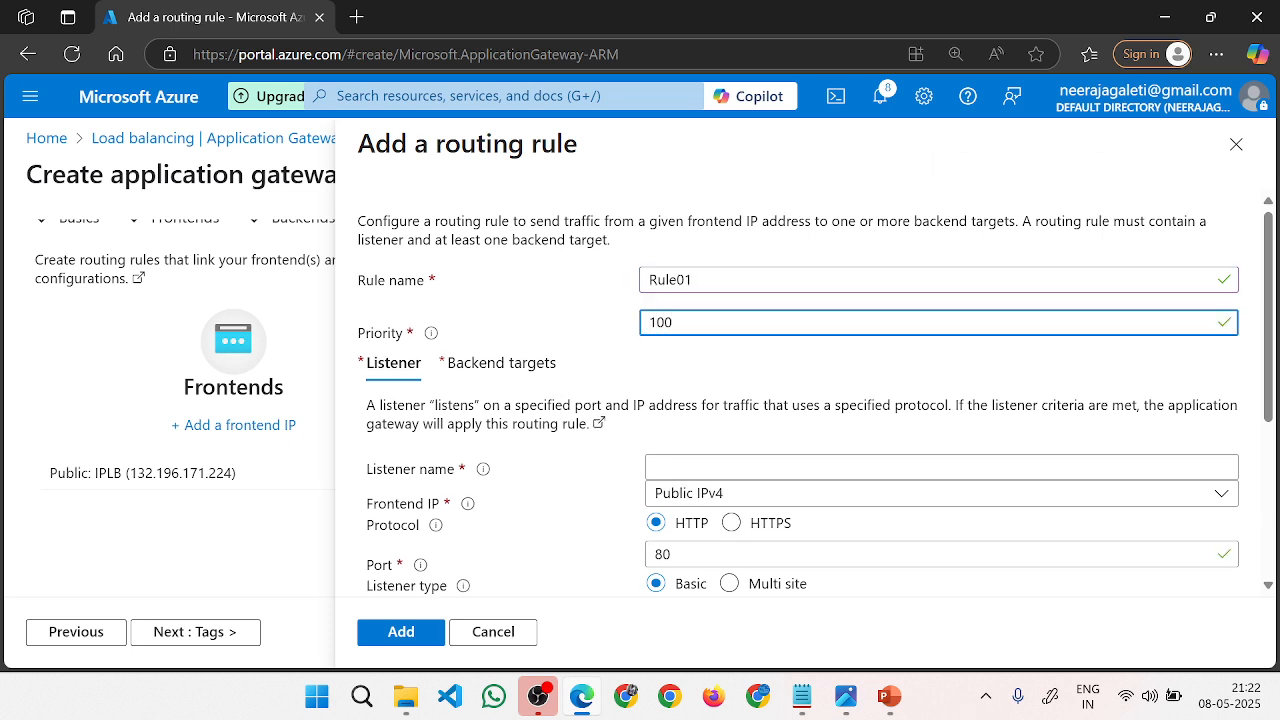
scroll(698, 460, "down", 1)
left_click(700, 368)
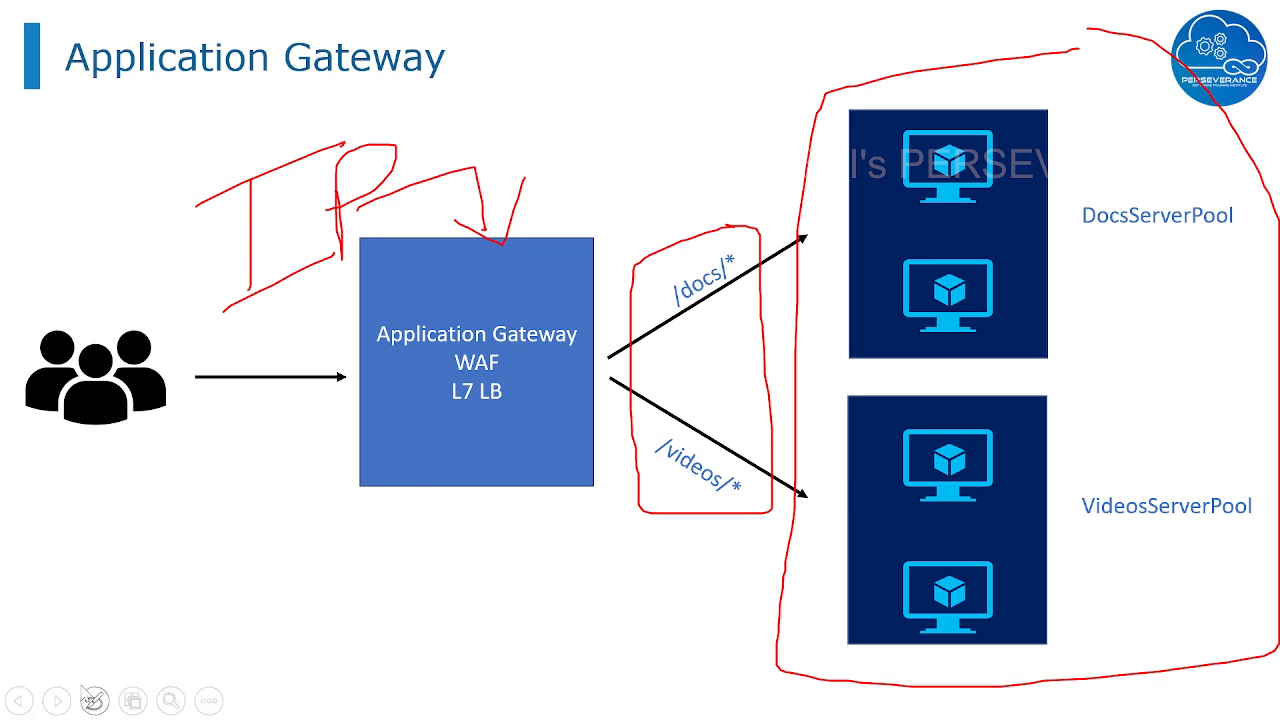
In the PowerPoint slideshow, erase all ink on the slide and circle the Application Gateway box in red.
left_click(94, 694)
left_click(90, 613)
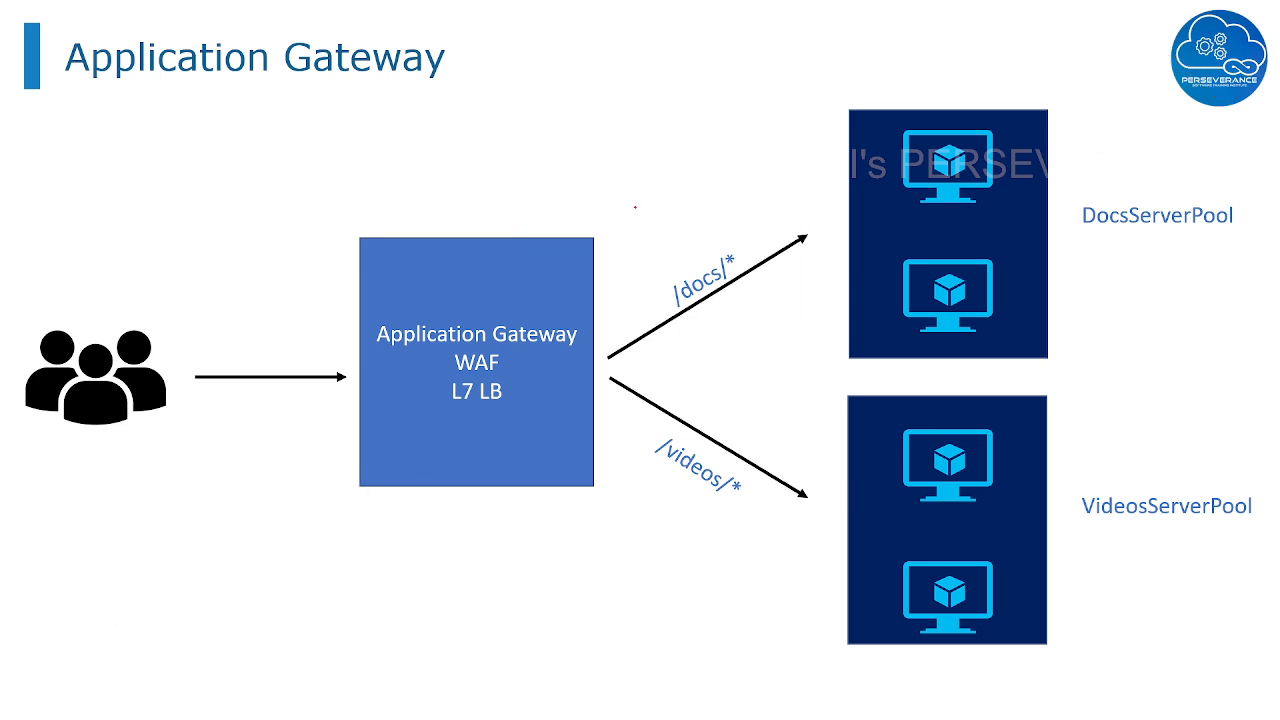
mouse_move(635, 207)
left_mouse_down()
mouse_move(388, 246)
mouse_move(432, 490)
mouse_move(634, 308)
mouse_move(638, 200)
left_mouse_up()
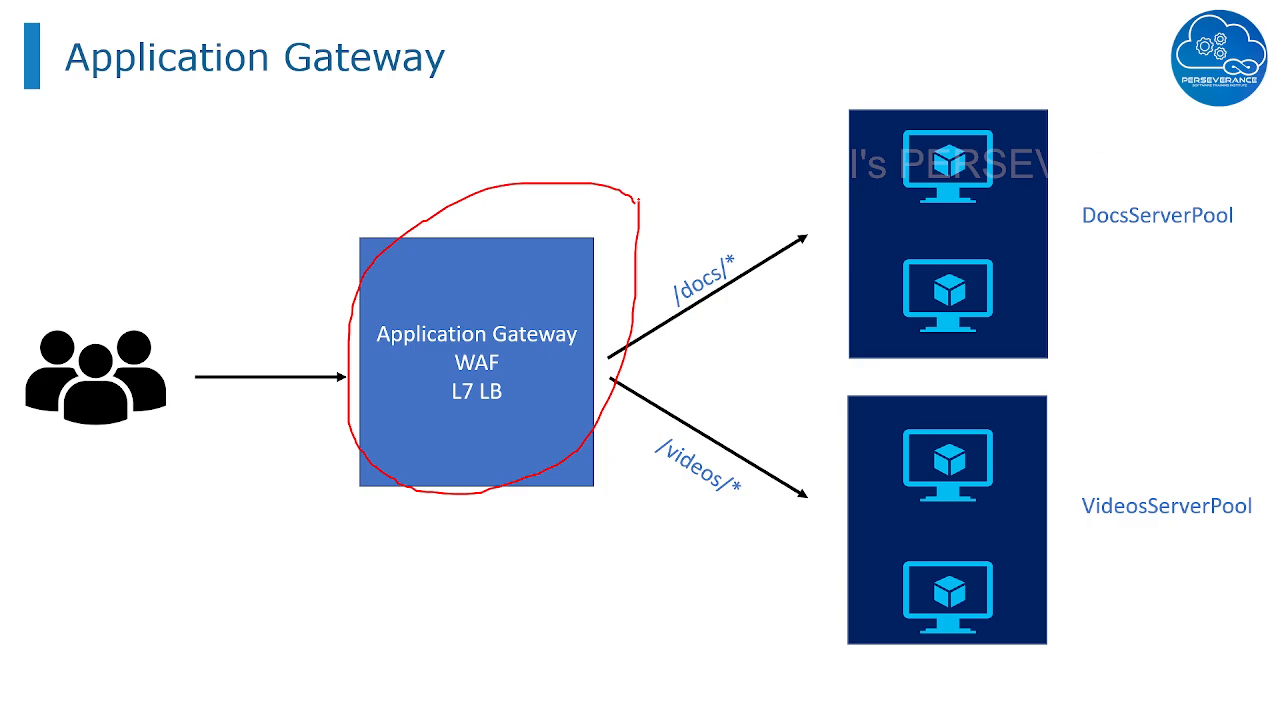
Switch back to the Azure portal, name the listener listener1, and sketch small shapes above the Application Gateway box on the PowerPoint slide.
key("alt+Tab")
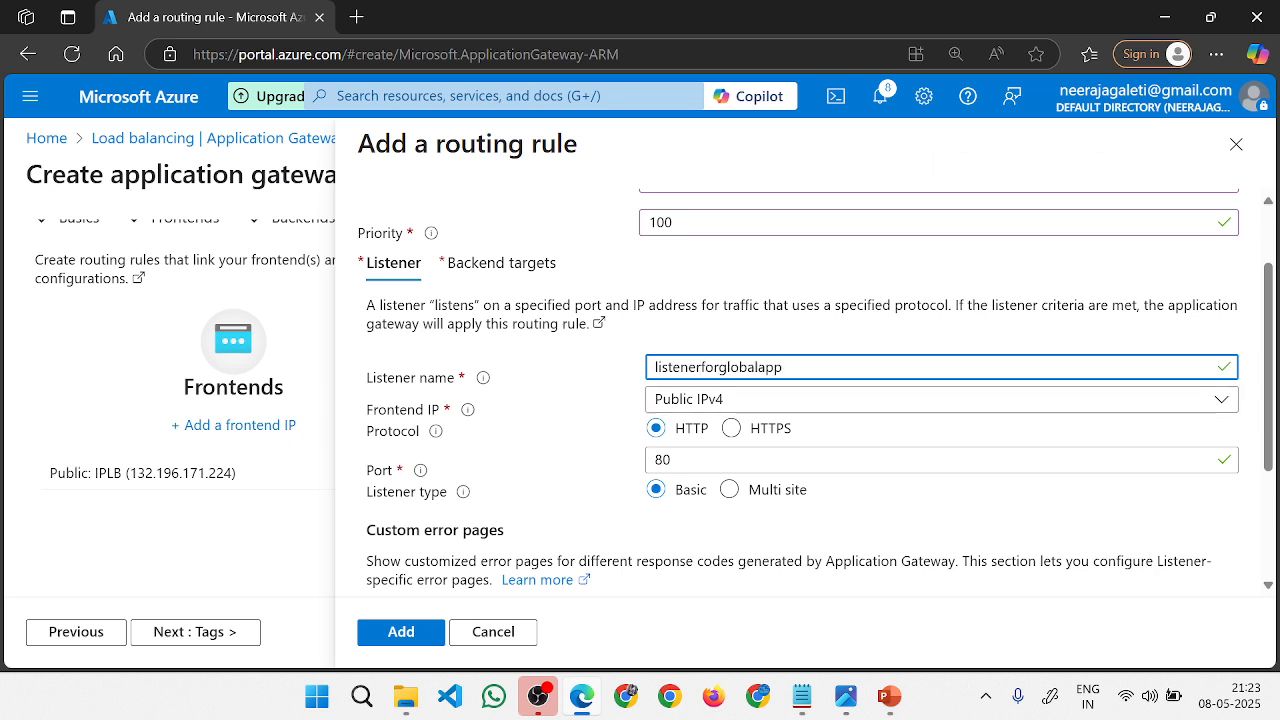
key("shift+Left")
key("shift+Left")
key("shift+Left")
key("shift+Left")
key("shift+Left")
key("shift+Left")
key("shift+Left")
key("shift+Left")
key("shift+Left")
key("shift+Left")
key("shift+Left")
key("shift+Left")
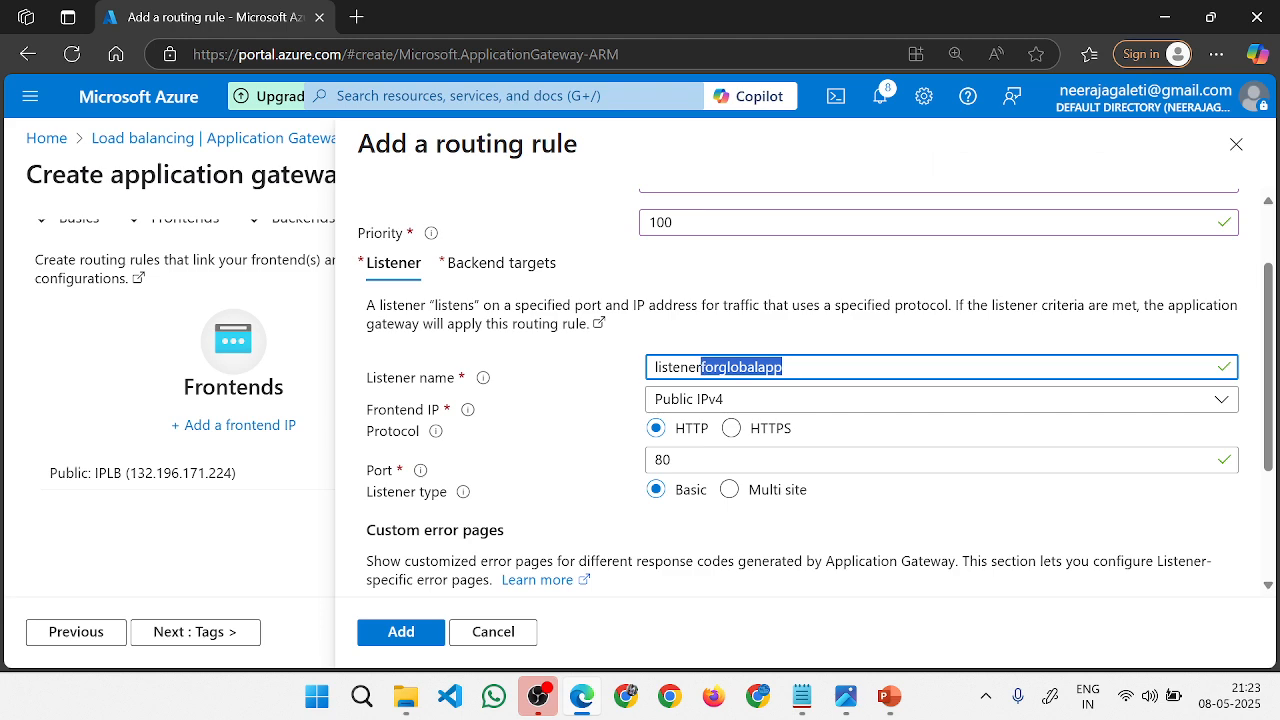
type("1")
scroll(705, 447, "down", 2)
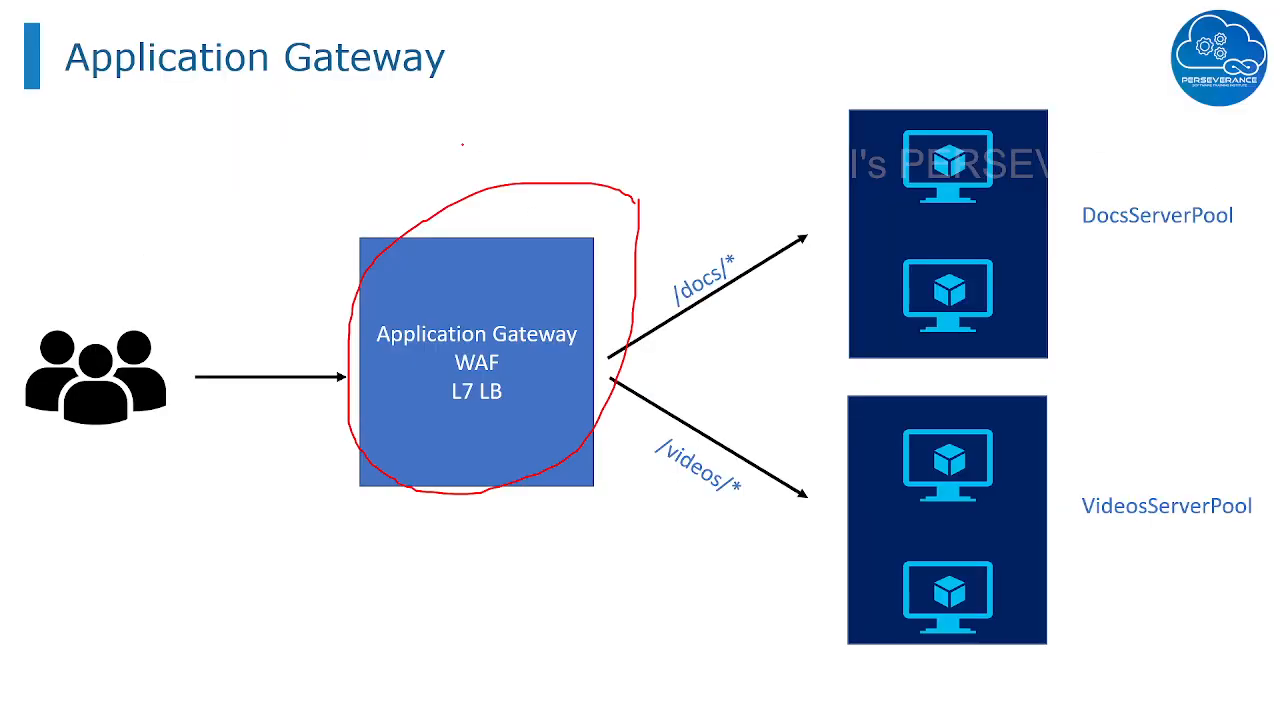
mouse_move(462, 144)
left_mouse_down()
mouse_move(405, 230)
mouse_move(430, 148)
mouse_move(506, 150)
left_mouse_up()
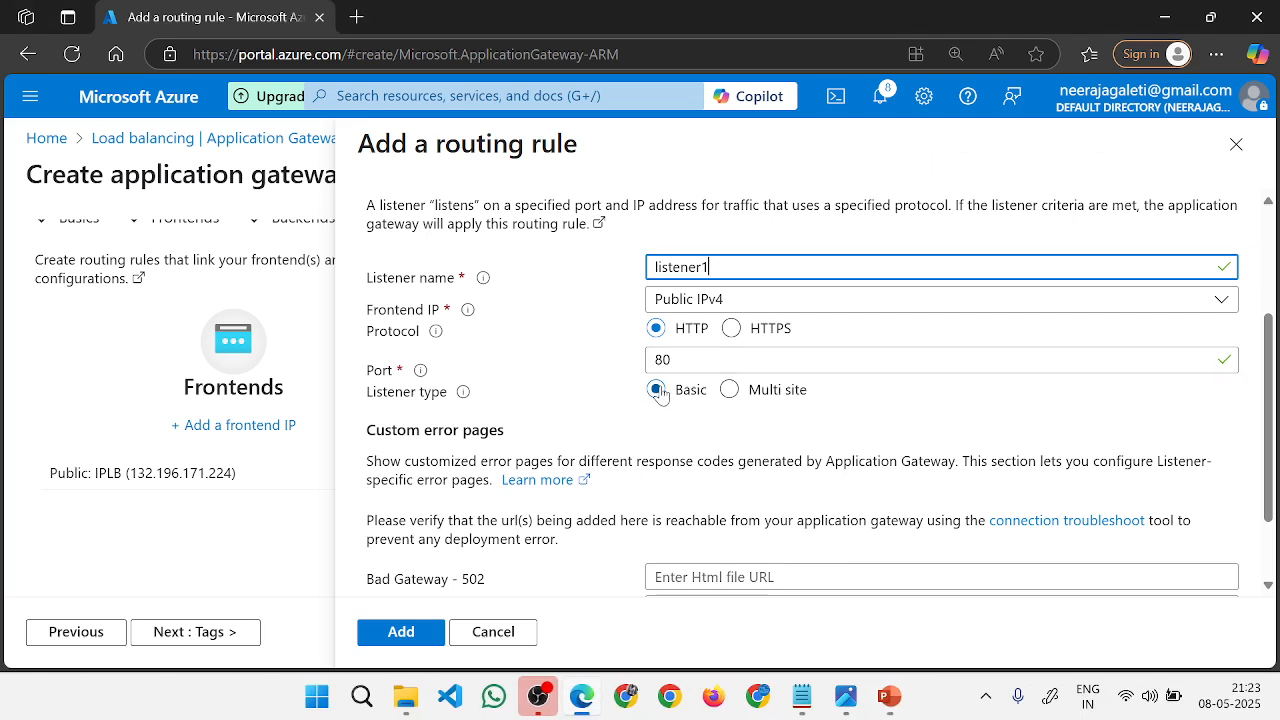
In the Azure portal, try the Multi site listener type, return it to Basic, and open the rule's backend targets.
left_click(729, 390)
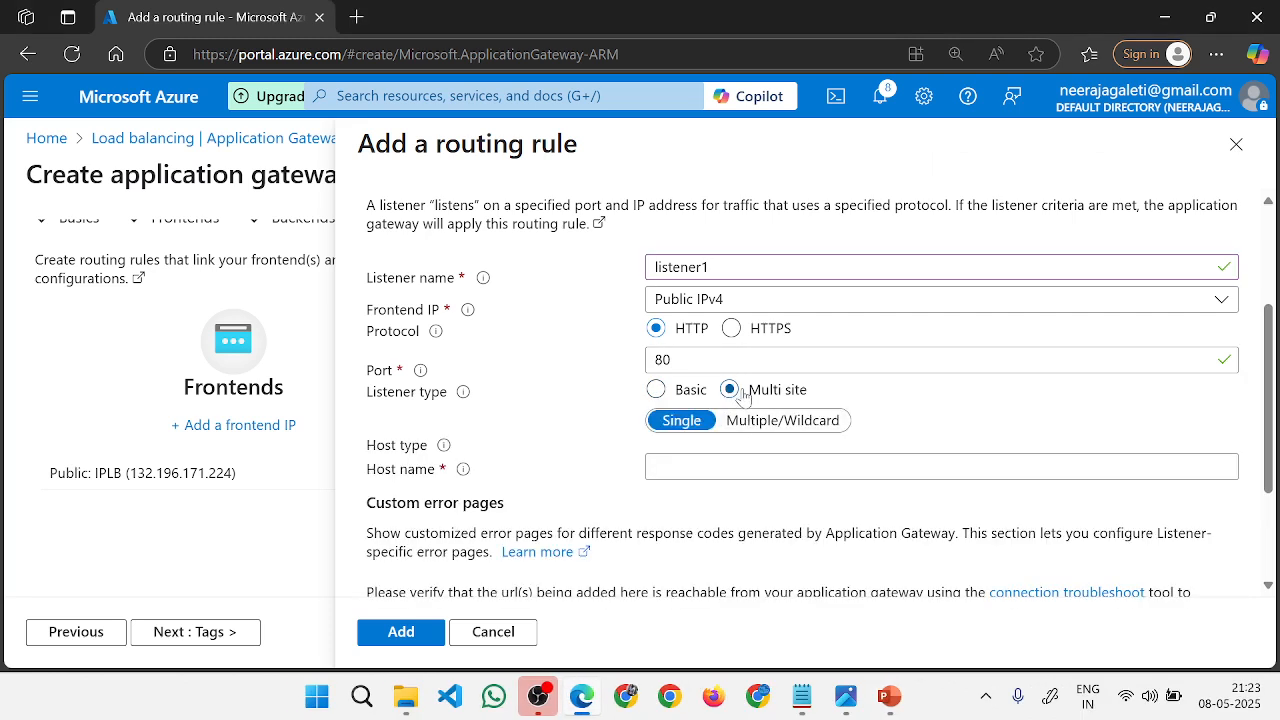
left_click(655, 395)
scroll(655, 400, "down", 1)
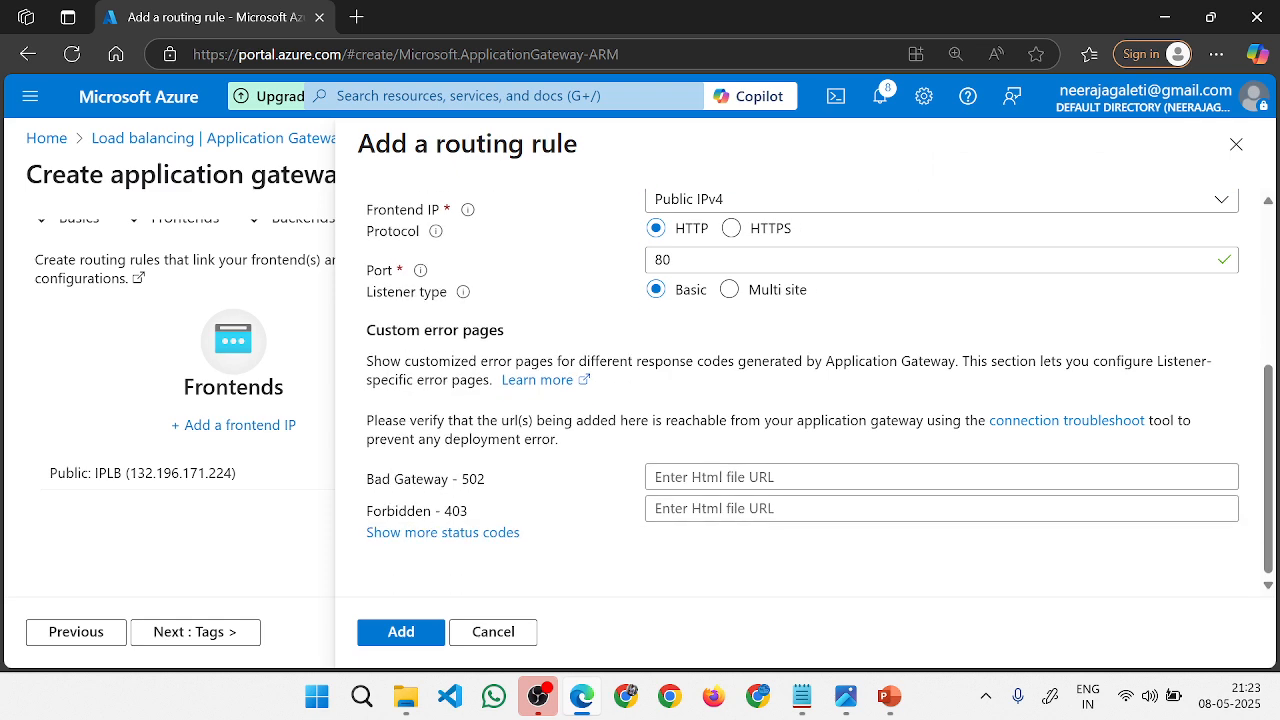
scroll(611, 528, "up", 3)
left_click(530, 372)
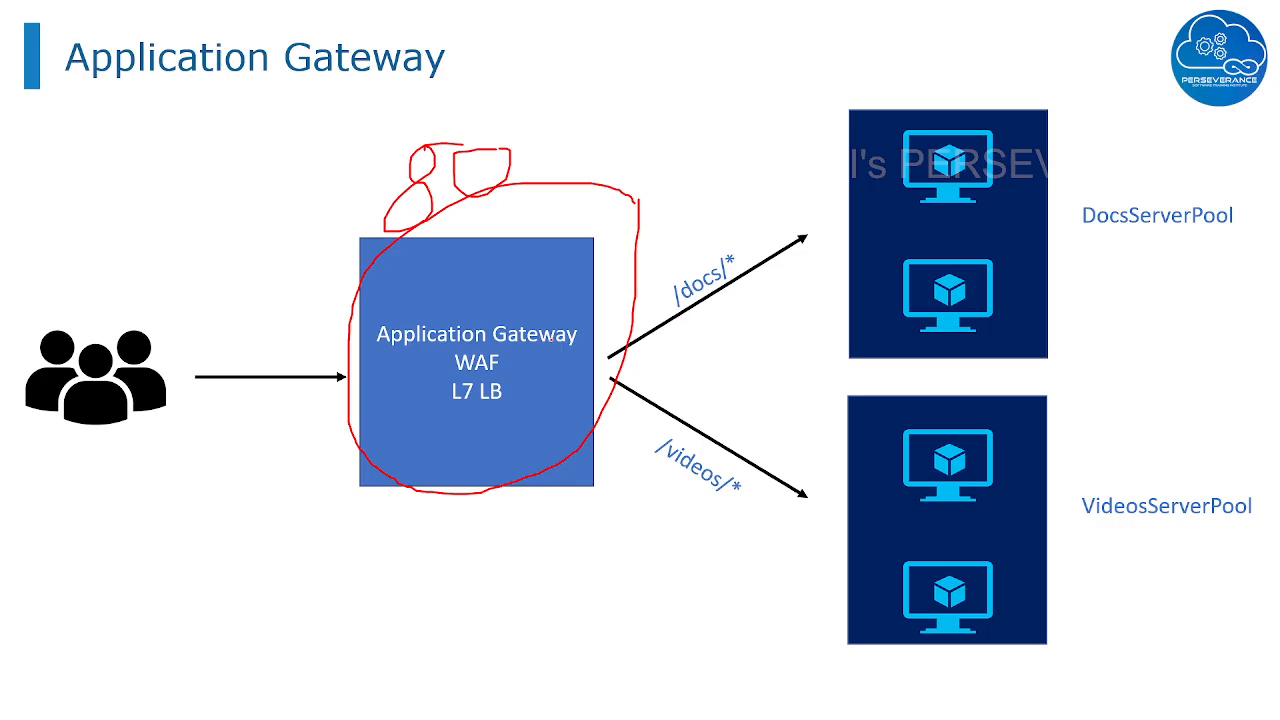
On the PowerPoint slide, outline the /docs/* and /videos/* paths in red and draw arrows from them to their server pools.
mouse_move(736, 243)
left_mouse_down()
mouse_move(620, 432)
mouse_move(772, 546)
mouse_move(700, 244)
left_mouse_up()
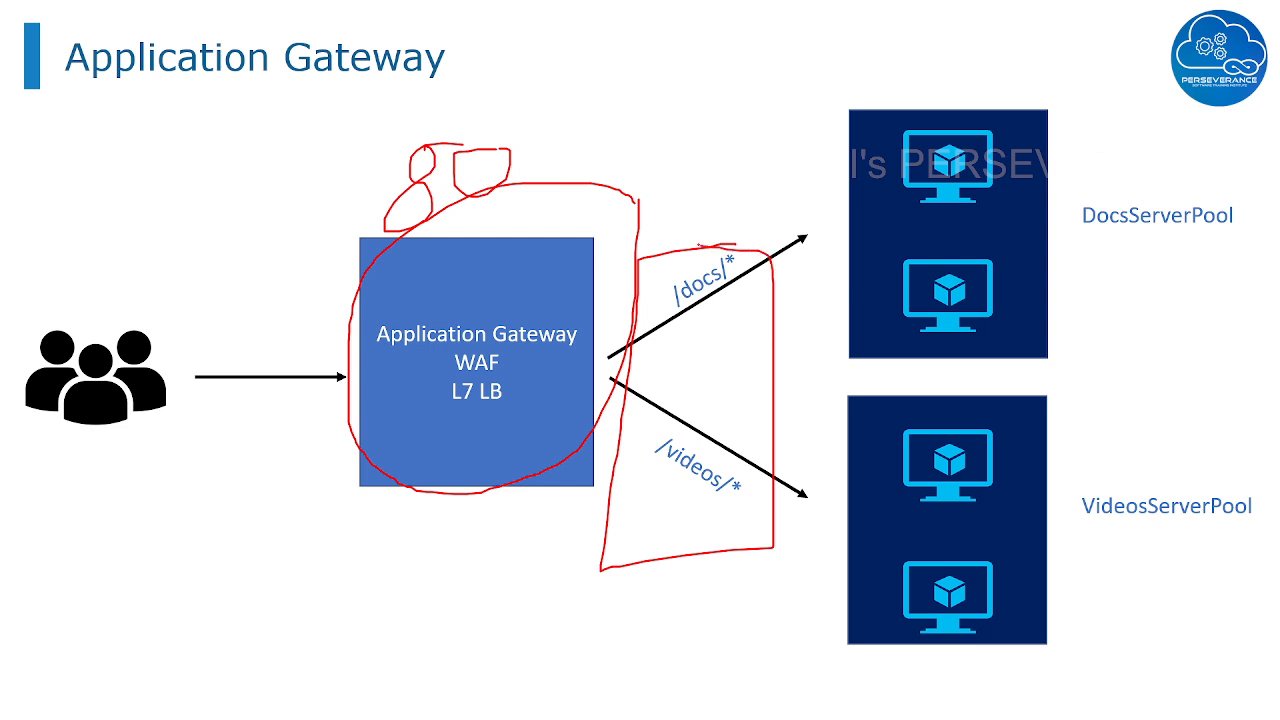
mouse_move(577, 114)
left_mouse_down()
mouse_move(671, 117)
mouse_move(703, 258)
mouse_move(721, 192)
left_mouse_up()
mouse_move(711, 247)
left_mouse_down()
mouse_move(766, 208)
mouse_move(905, 160)
mouse_move(840, 234)
left_mouse_up()
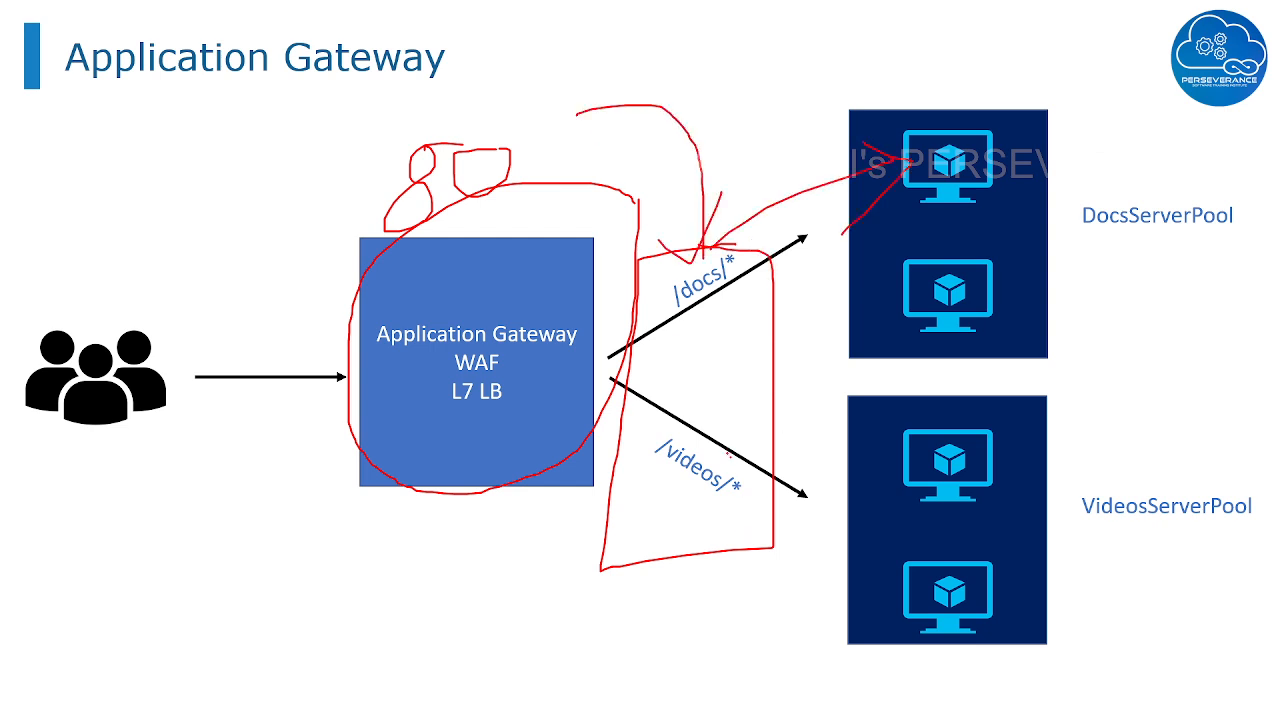
mouse_move(728, 452)
left_mouse_down()
mouse_move(640, 505)
mouse_move(706, 430)
left_mouse_up()
left_click_drag(765, 474, 900, 474)
left_click_drag(900, 478, 818, 530)
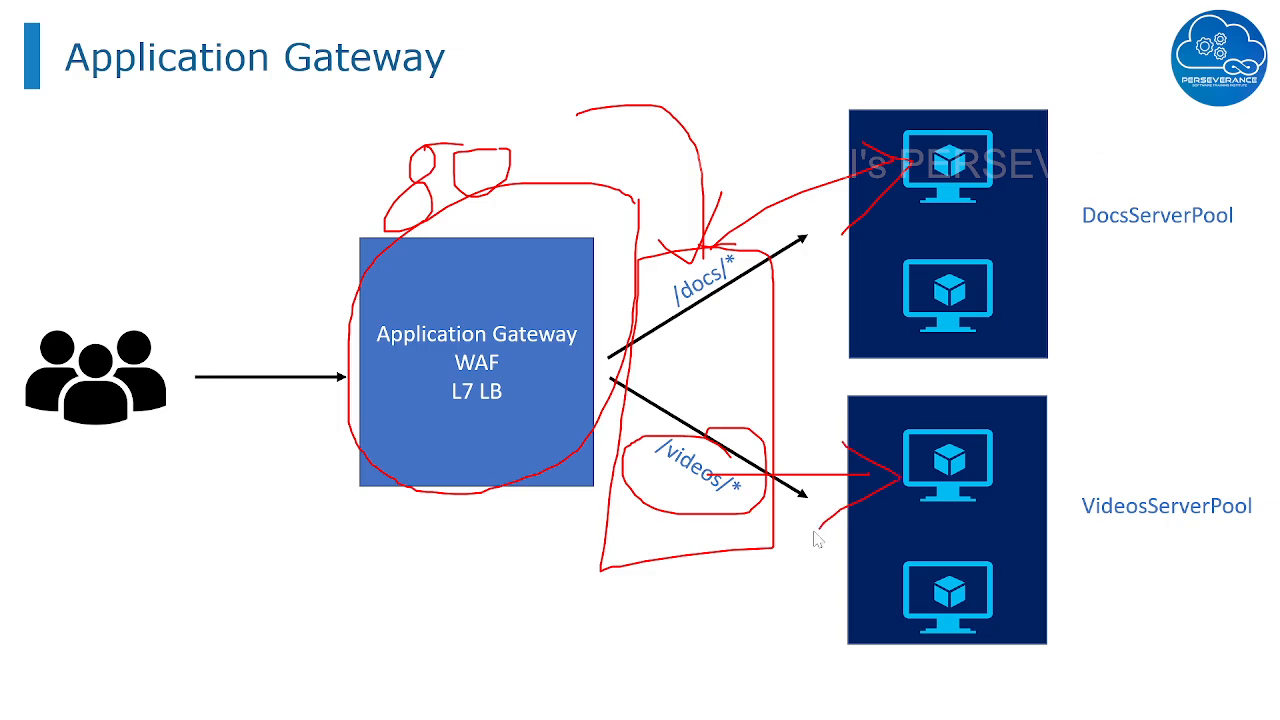
Switch back to the Azure portal, set the rule's backend target to docspool, and start adding a new backend setting.
key("alt+Tab")
scroll(850, 465, "down", 2)
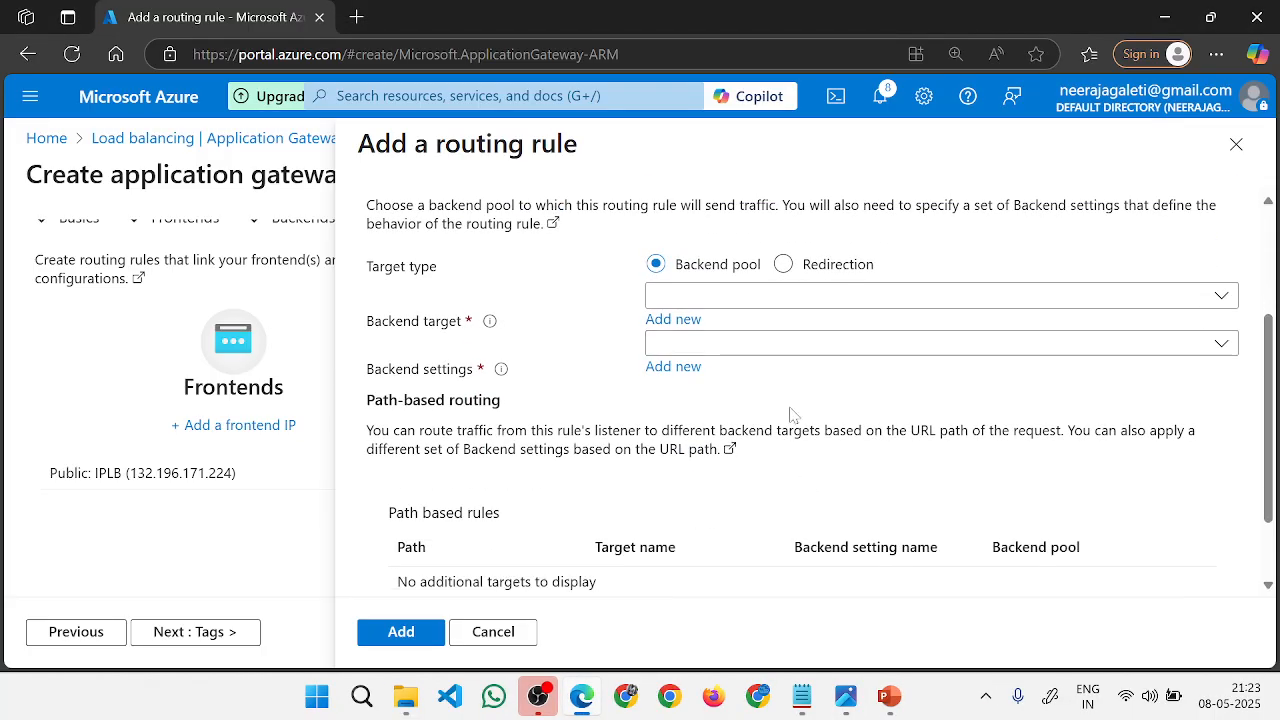
left_click(712, 298)
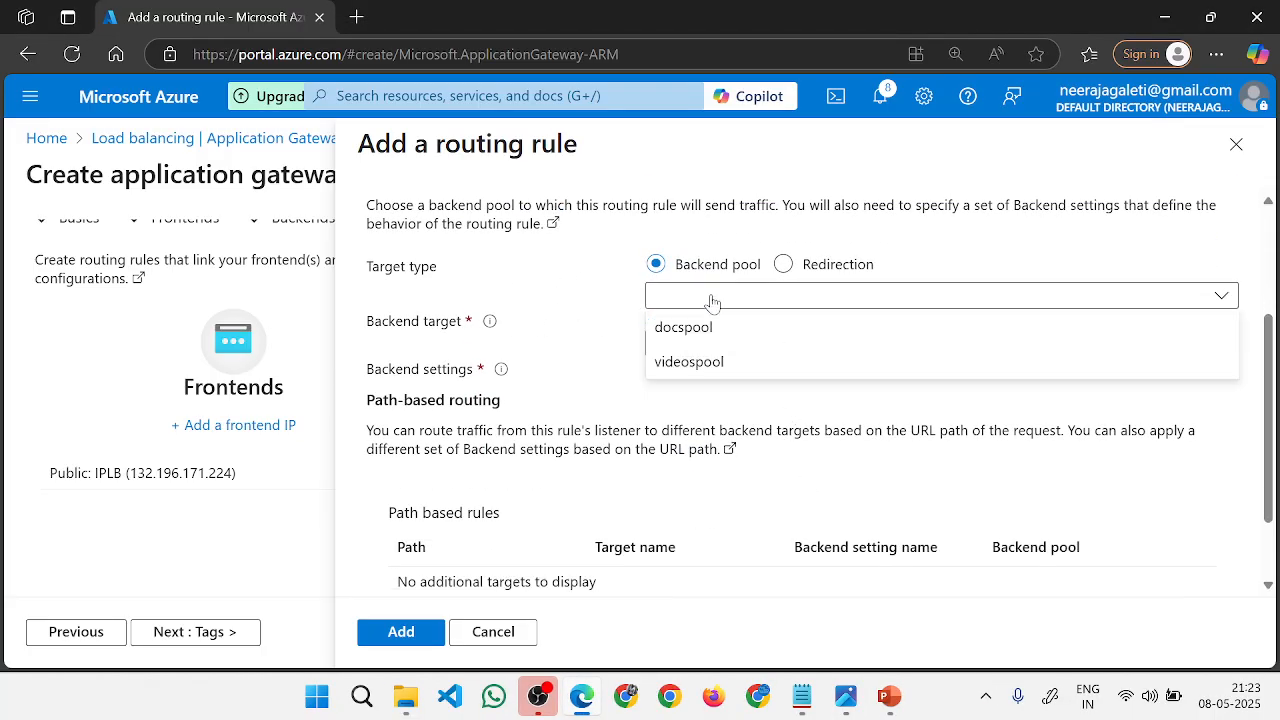
left_click(720, 330)
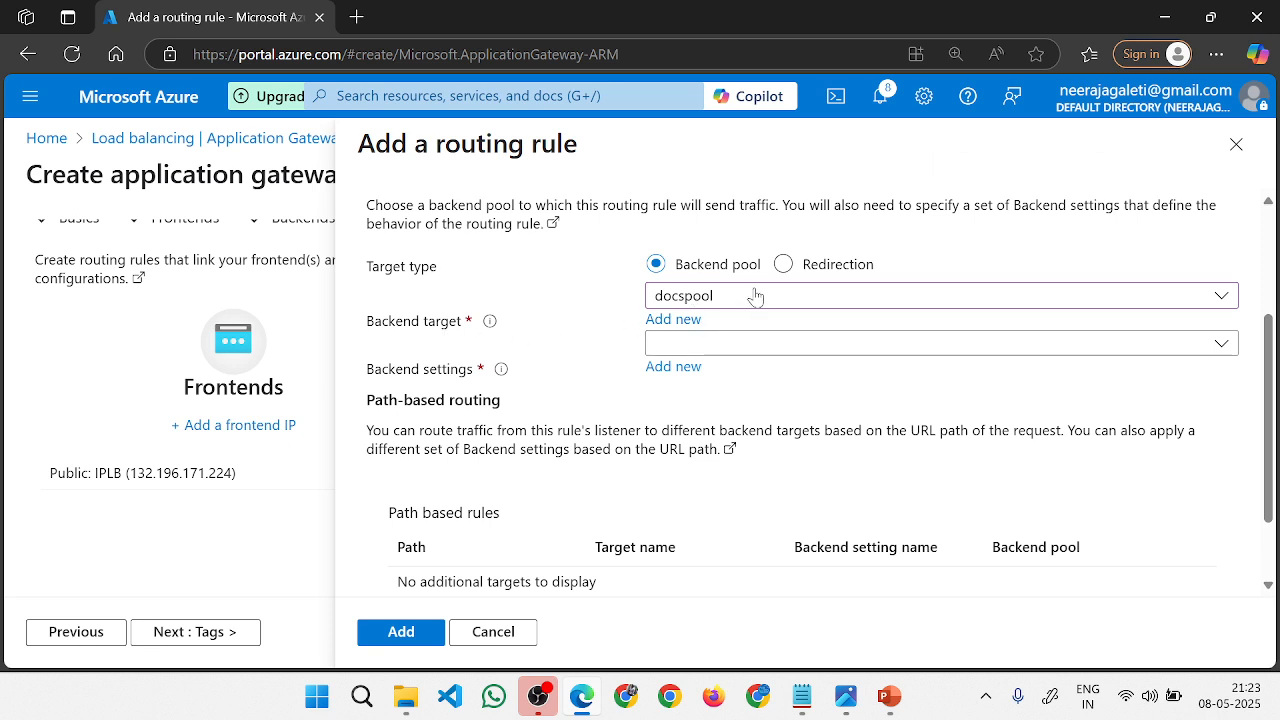
left_click(739, 349)
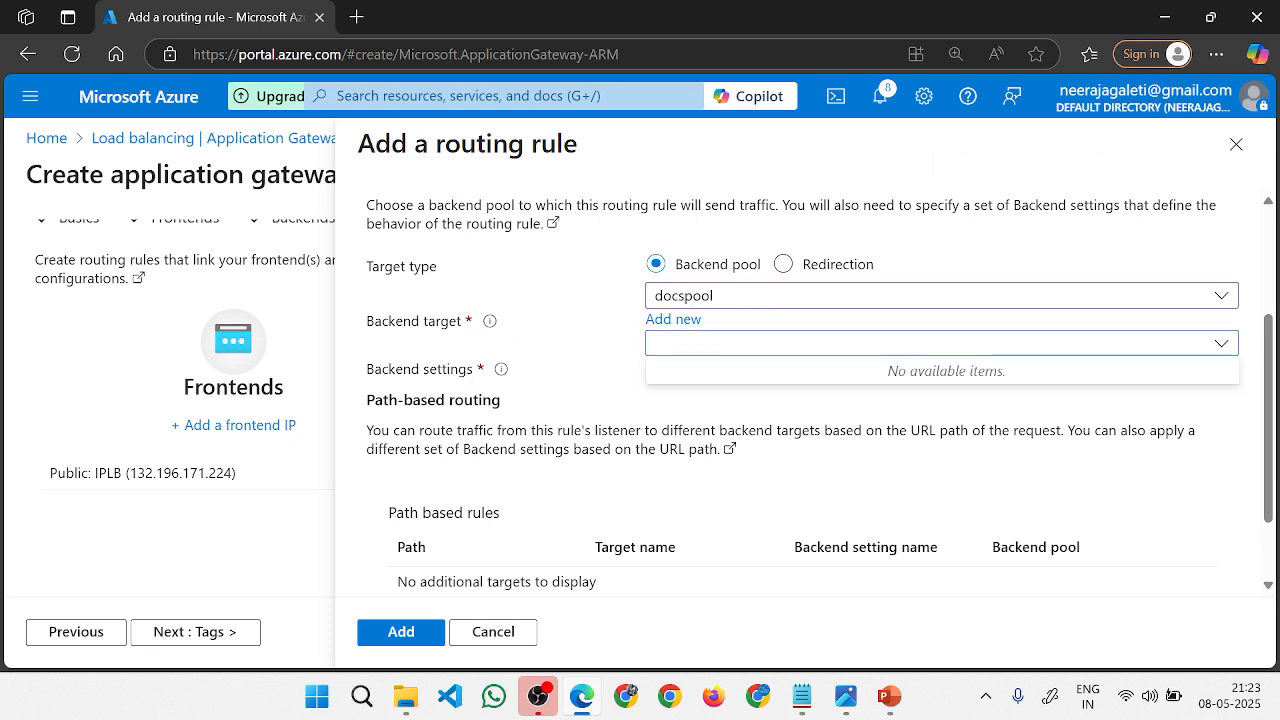
left_click(672, 366)
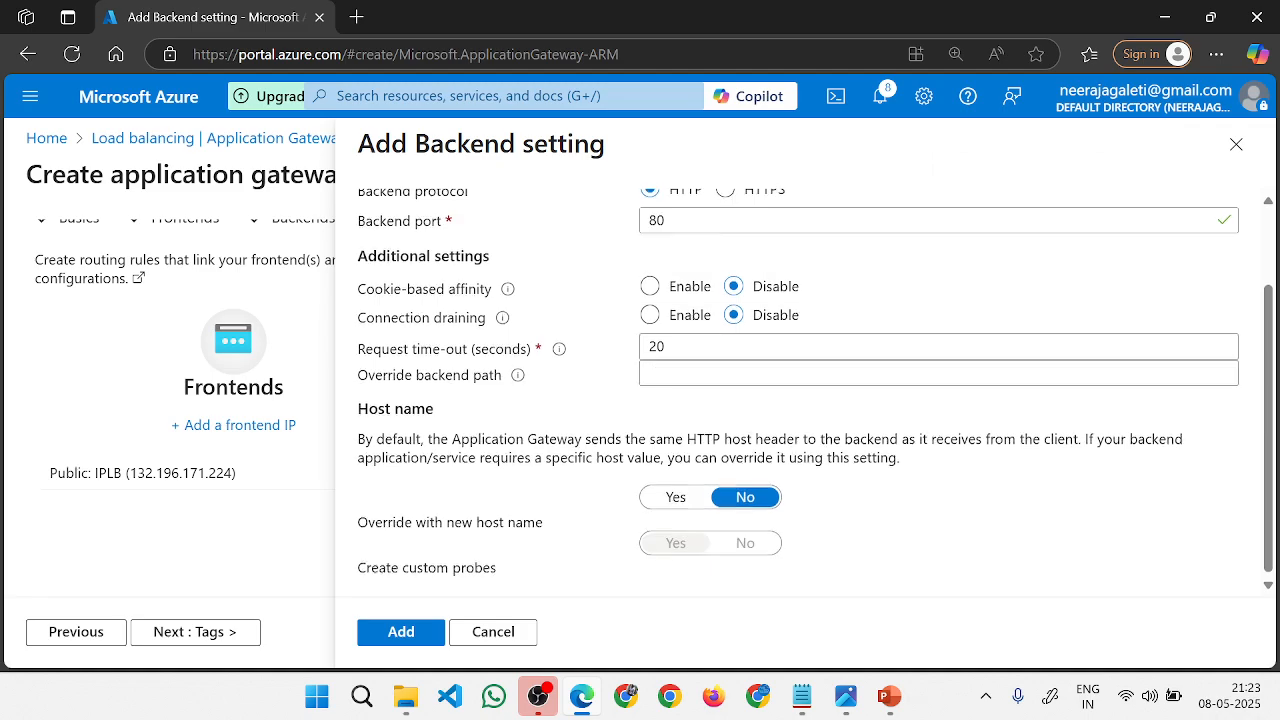
scroll(695, 420, "up", 2)
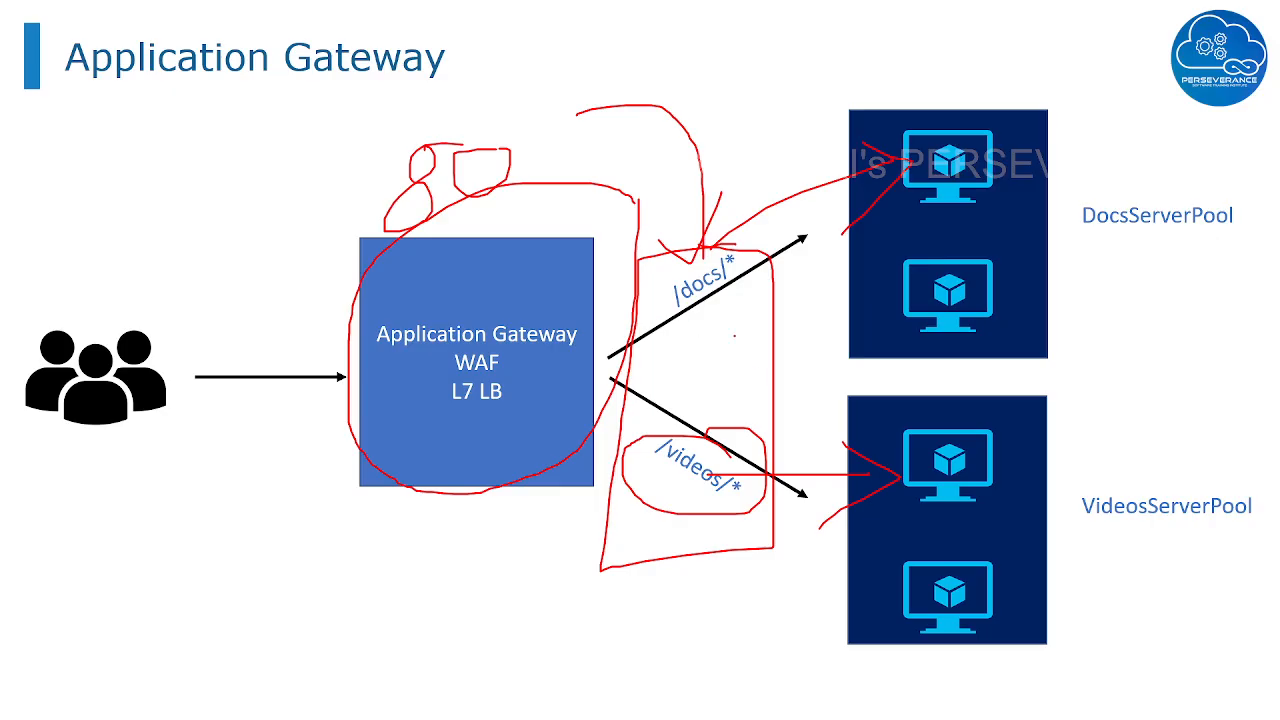
In the PowerPoint slideshow, erase all ink and write a circled L1 above the Application Gateway box with an incoming arrow.
left_click(98, 704)
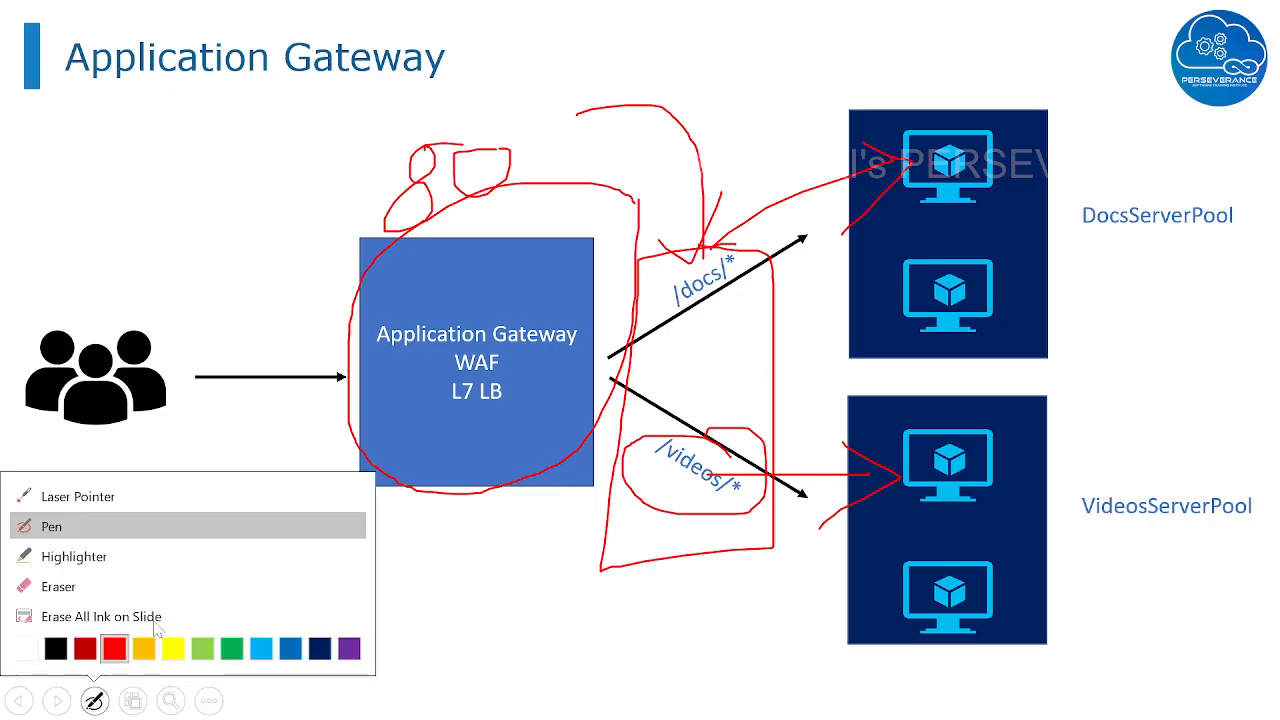
left_click(110, 621)
mouse_move(366, 159)
left_mouse_down()
mouse_move(362, 211)
mouse_move(482, 195)
left_mouse_up()
mouse_move(476, 138)
left_mouse_down()
mouse_move(390, 122)
mouse_move(394, 242)
mouse_move(460, 132)
left_mouse_up()
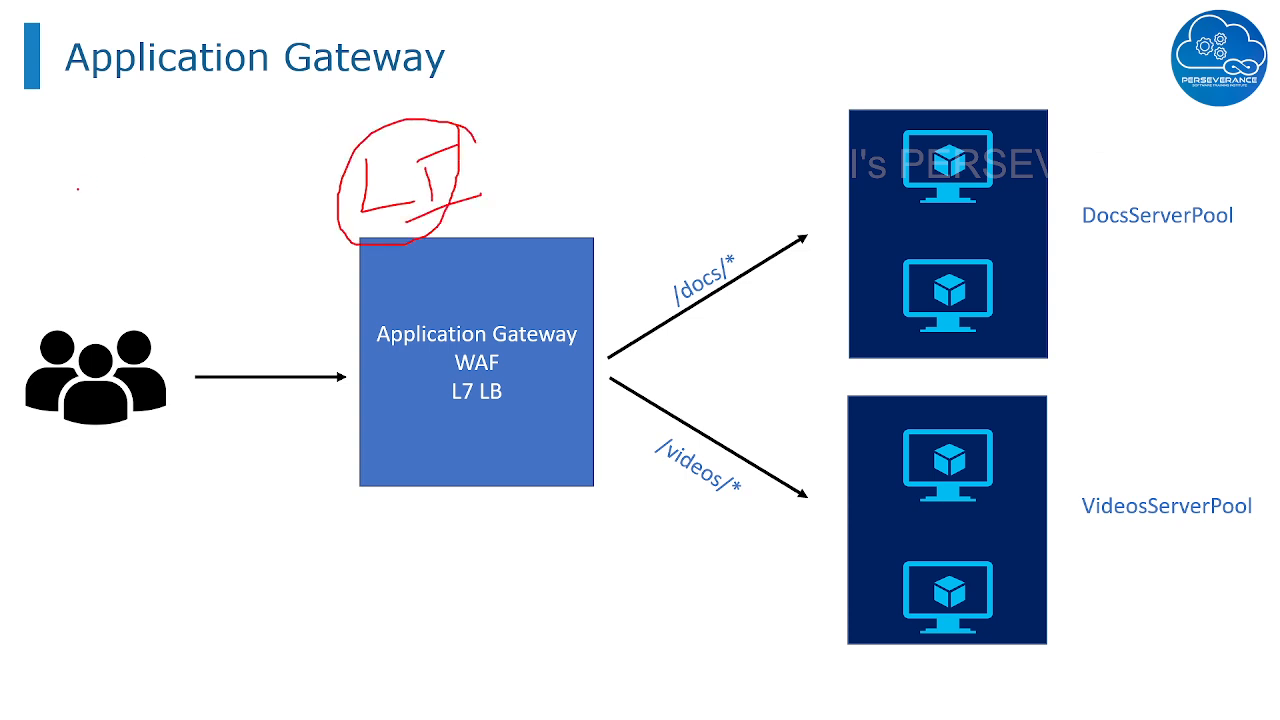
mouse_move(78, 187)
left_mouse_down()
mouse_move(330, 165)
mouse_move(312, 194)
left_mouse_up()
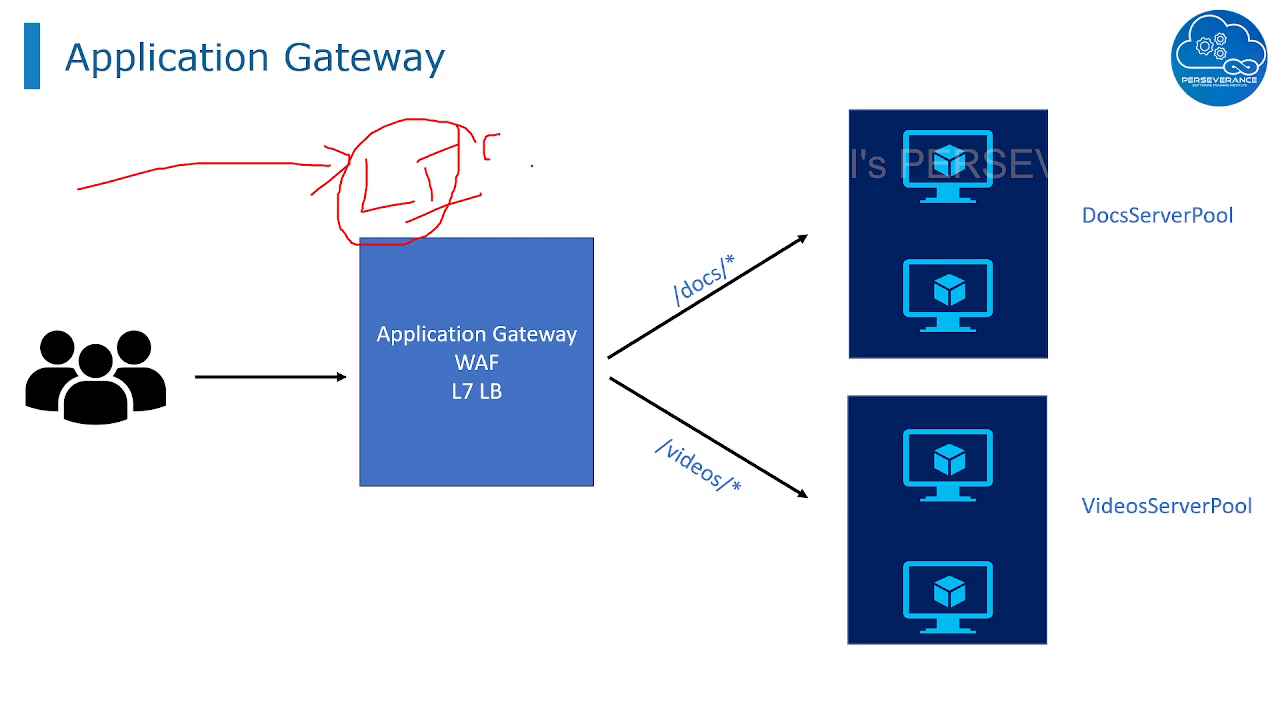
Write 80 beside the circled label and above both server pools, draw an arrow to DocsServerPool, and return to the Azure portal.
left_click_drag(500, 160, 498, 190)
left_click_drag(498, 190, 496, 131)
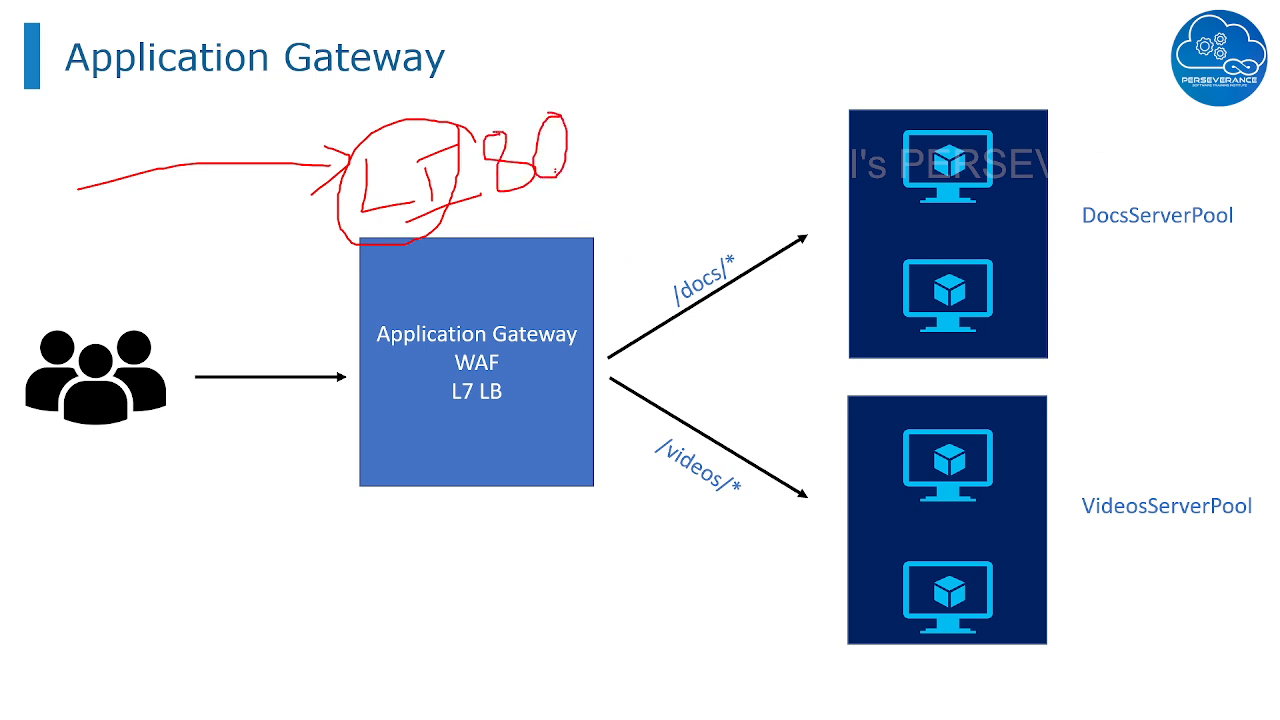
mouse_move(556, 172)
left_mouse_down()
mouse_move(676, 227)
mouse_move(870, 187)
left_mouse_up()
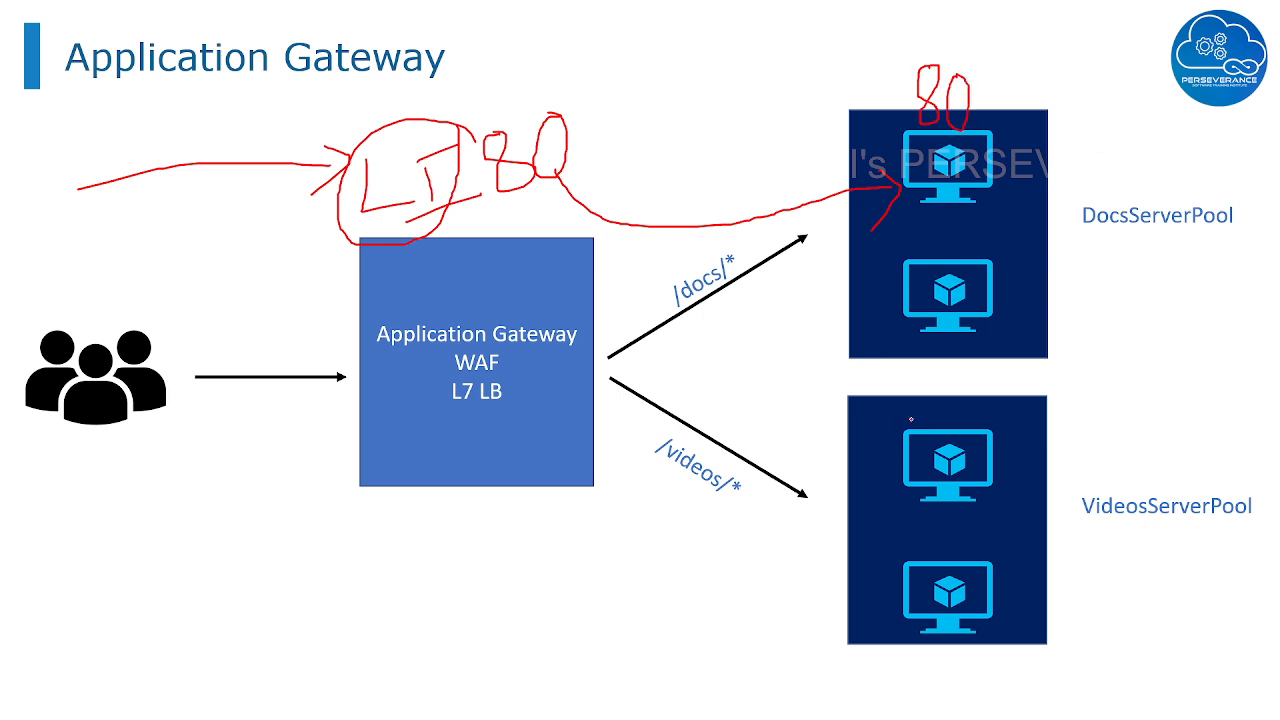
left_click_drag(970, 377, 976, 429)
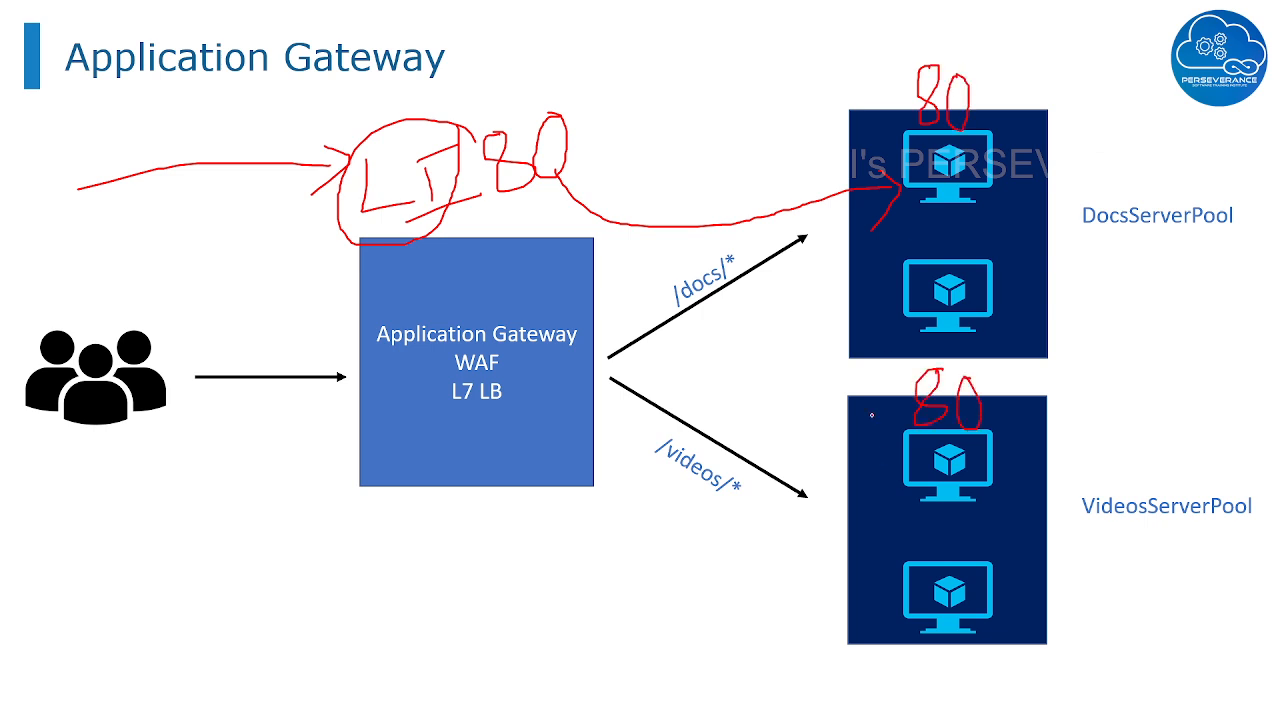
key("alt+Tab")
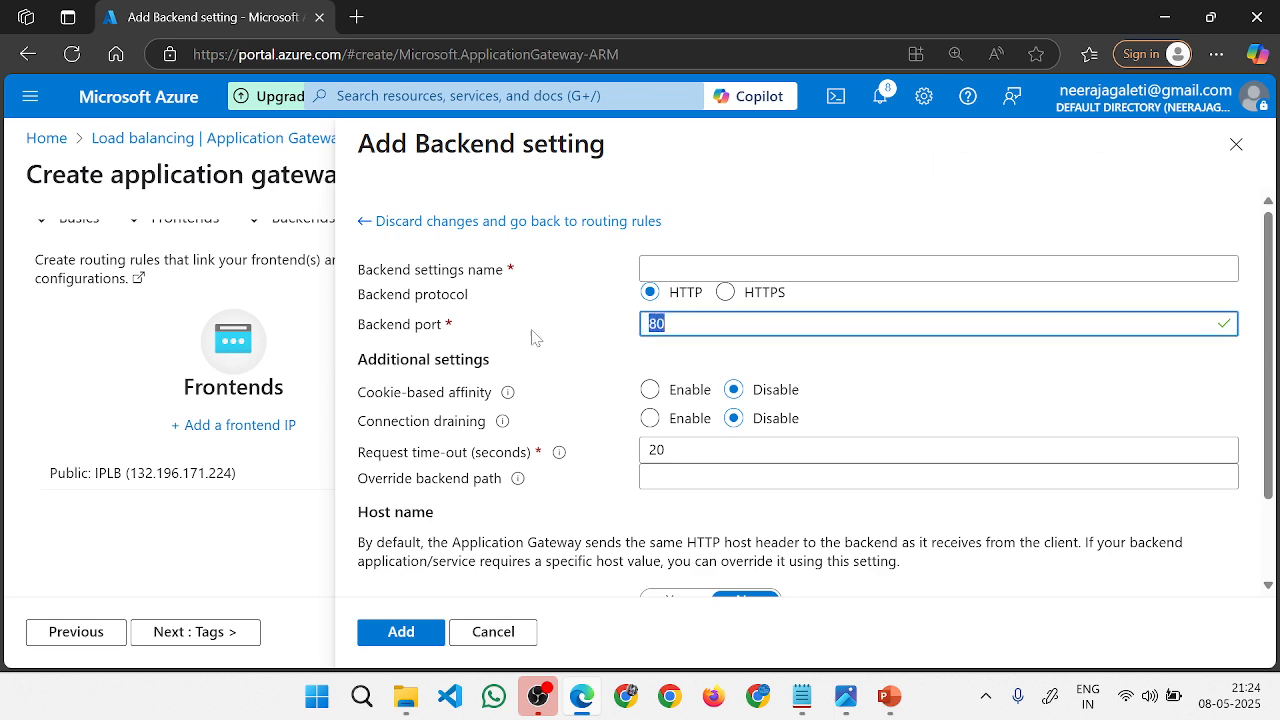
Name the backend setting Setting1, keep HTTP on port 80 with the default additional settings, and add it.
scroll(810, 400, "down", 1)
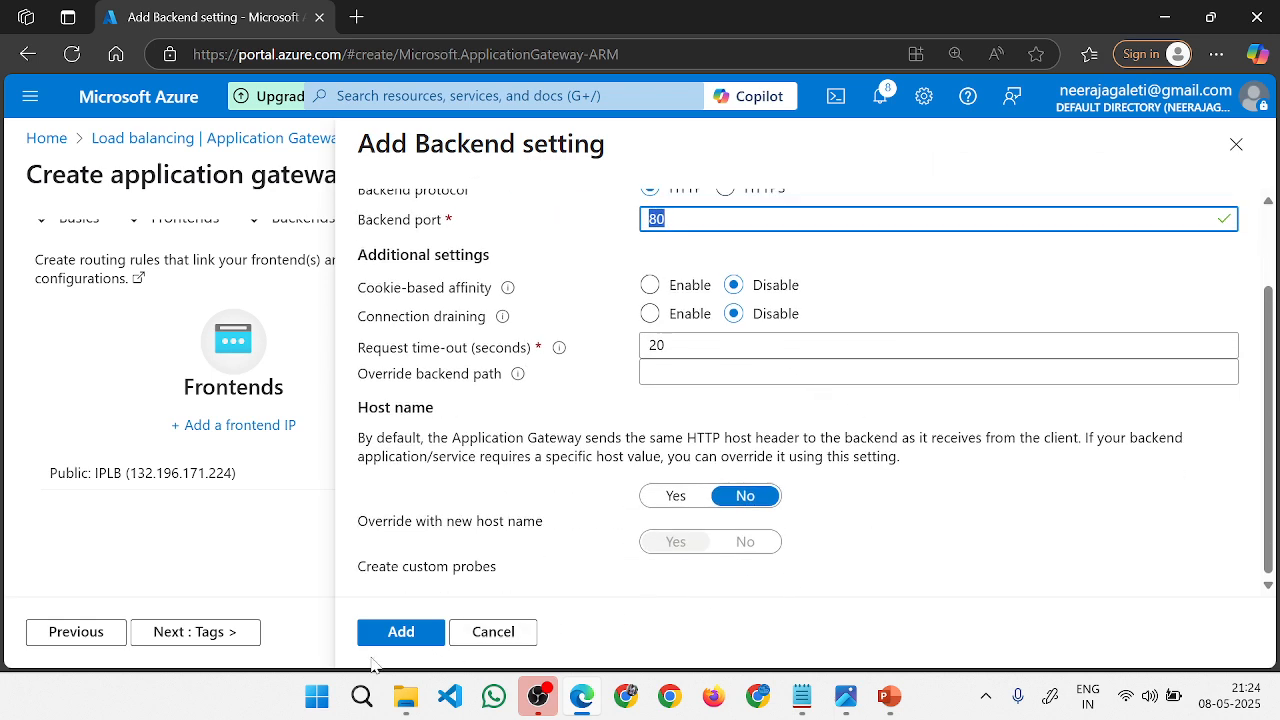
left_click(420, 638)
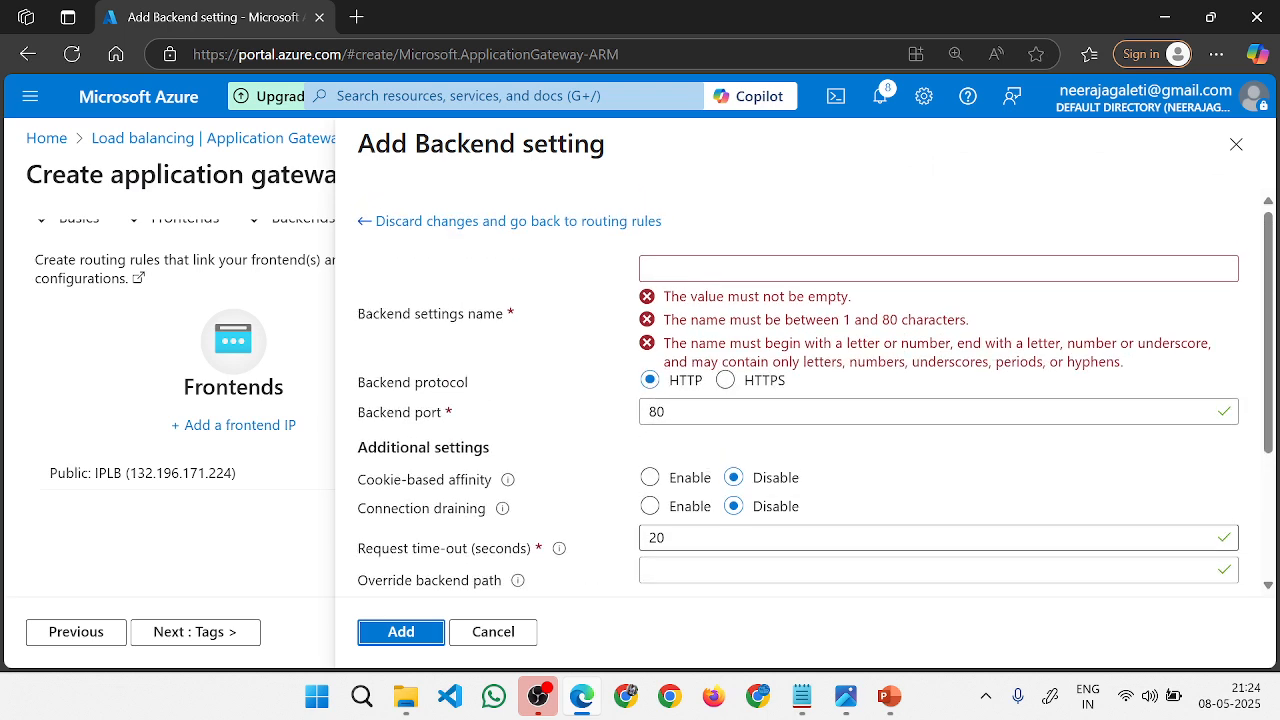
left_click(686, 268)
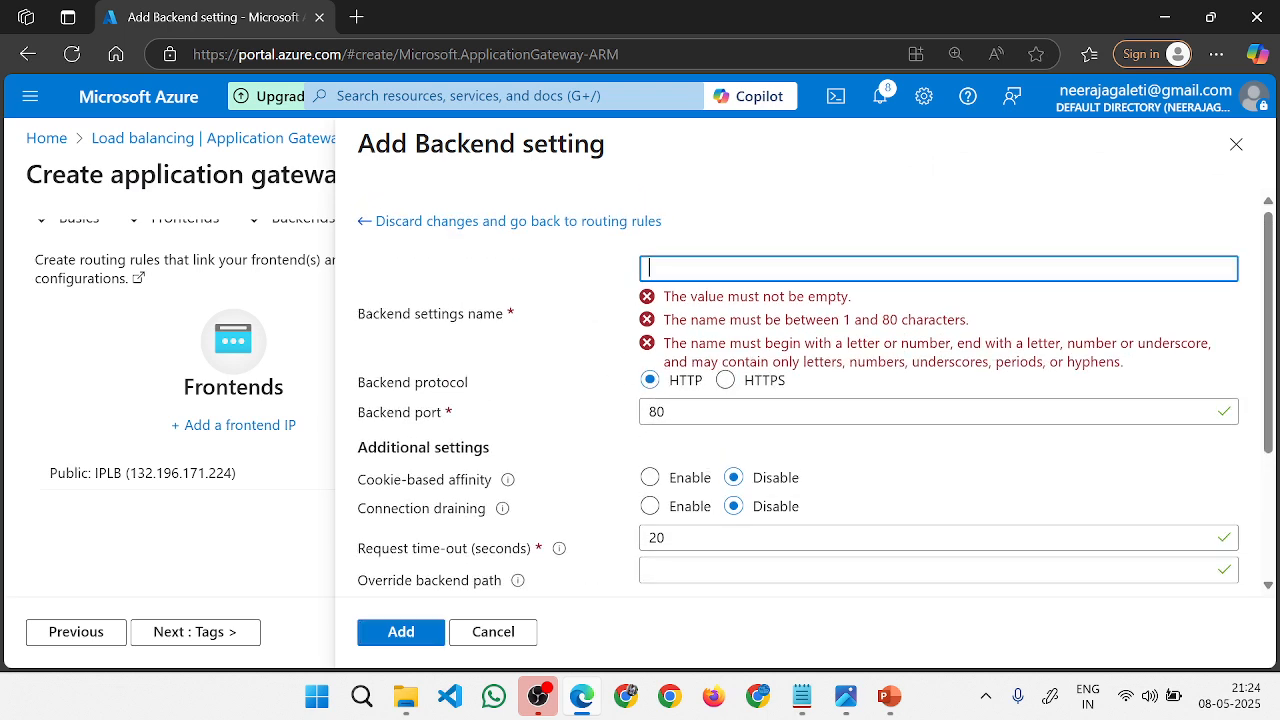
type("Setting1")
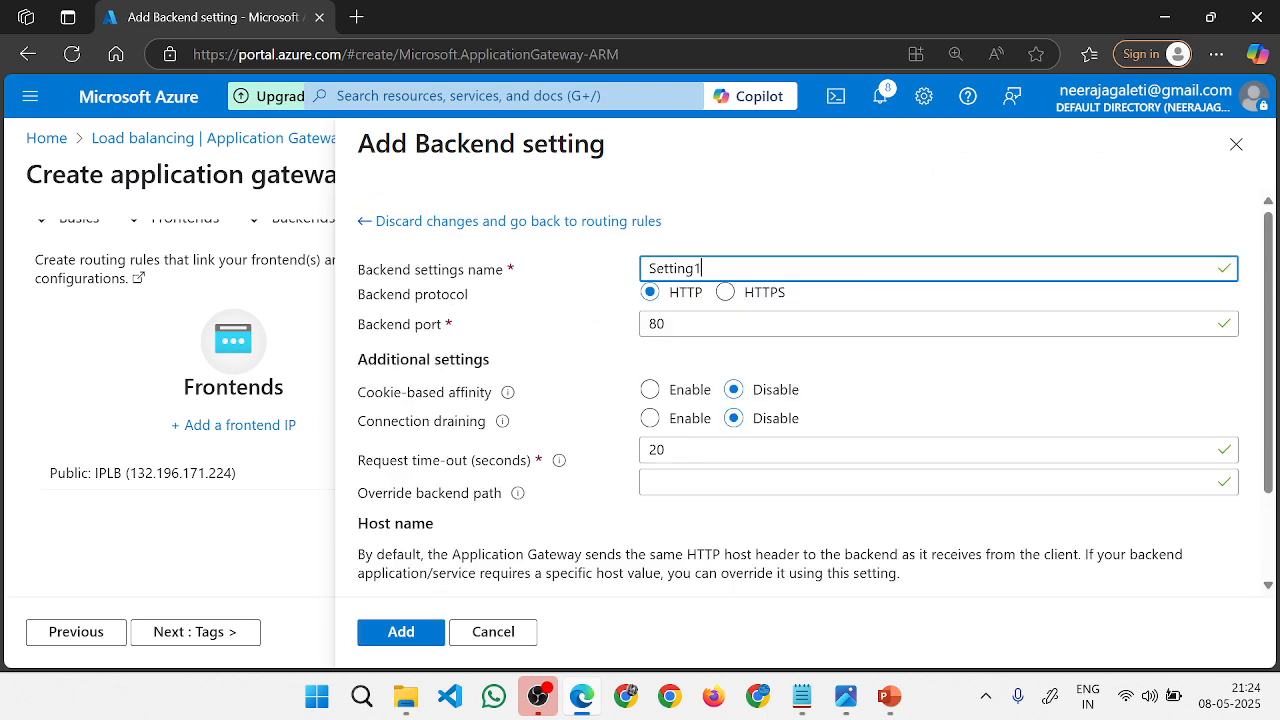
key("Tab")
key("Tab")
scroll(646, 403, "down", 1)
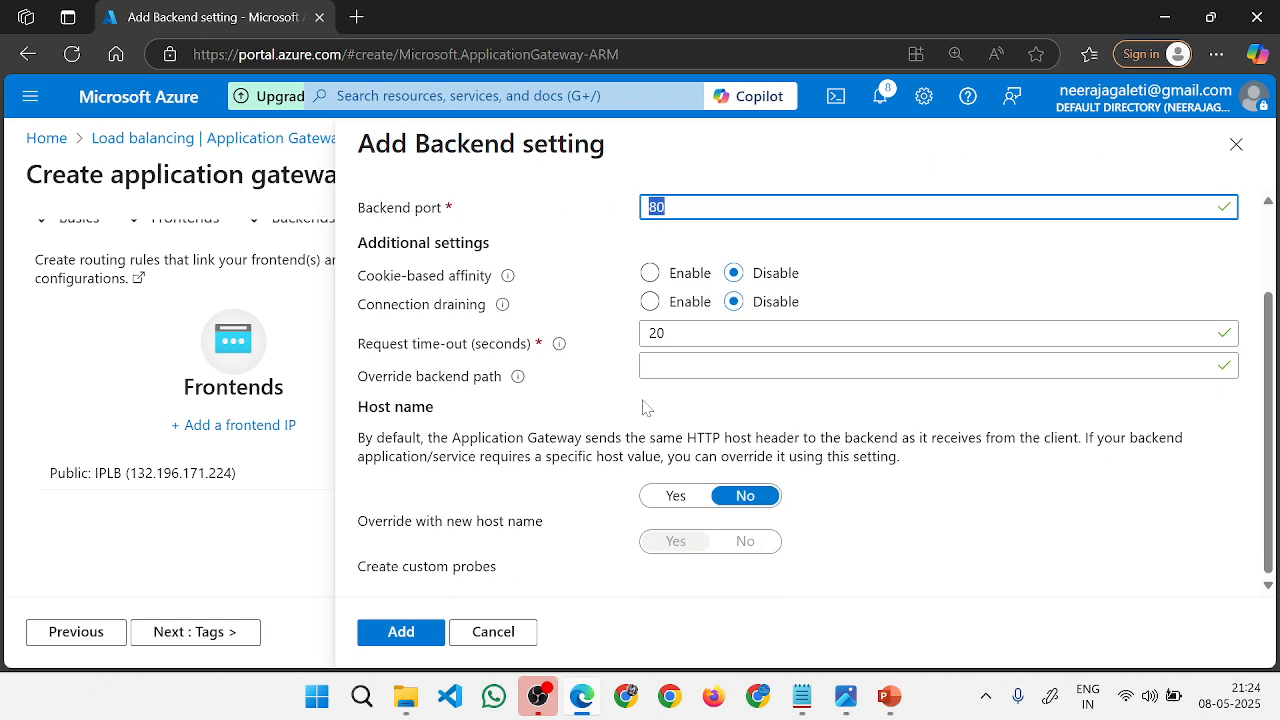
scroll(688, 365, "up", 1)
scroll(895, 560, "down", 1)
left_click(433, 638)
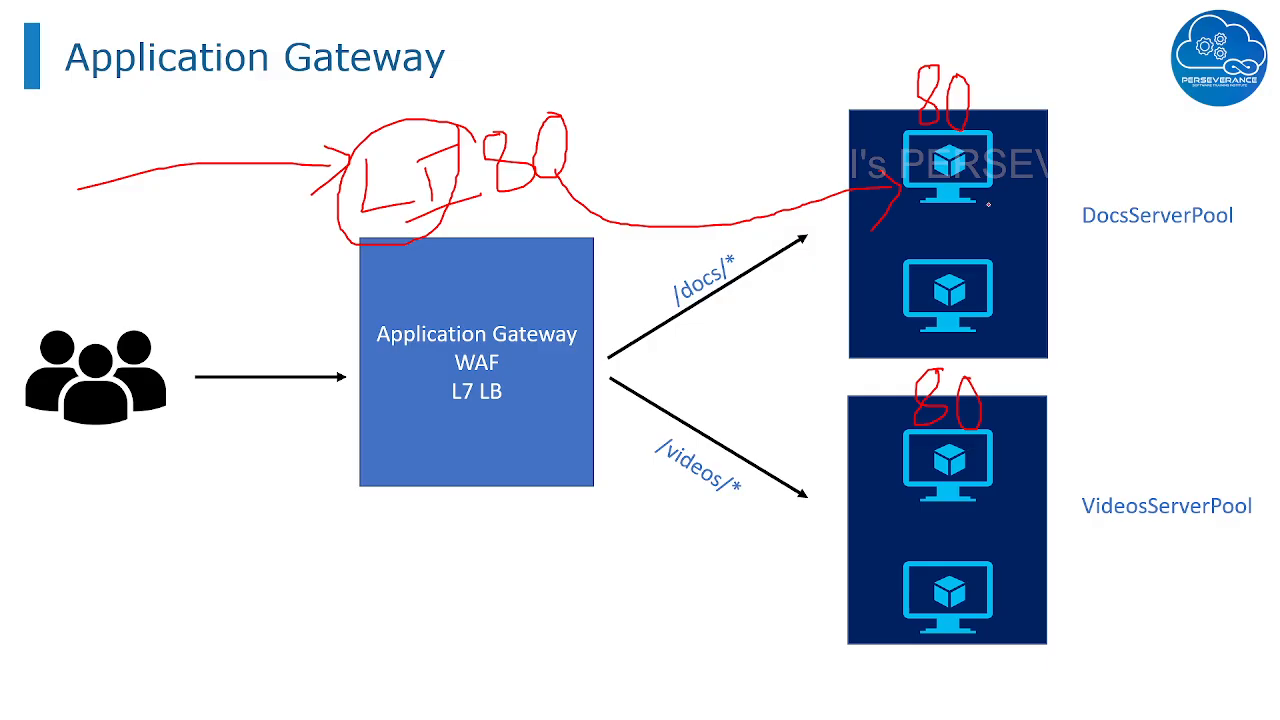
In the PowerPoint slideshow, draw a red outline around the server pools, add a stroke below the /videos/* arrow, and return to the Azure portal.
mouse_move(972, 33)
left_mouse_down()
mouse_move(865, 104)
mouse_move(930, 471)
mouse_move(1010, 98)
mouse_move(934, 40)
left_mouse_up()
key("alt+Tab")
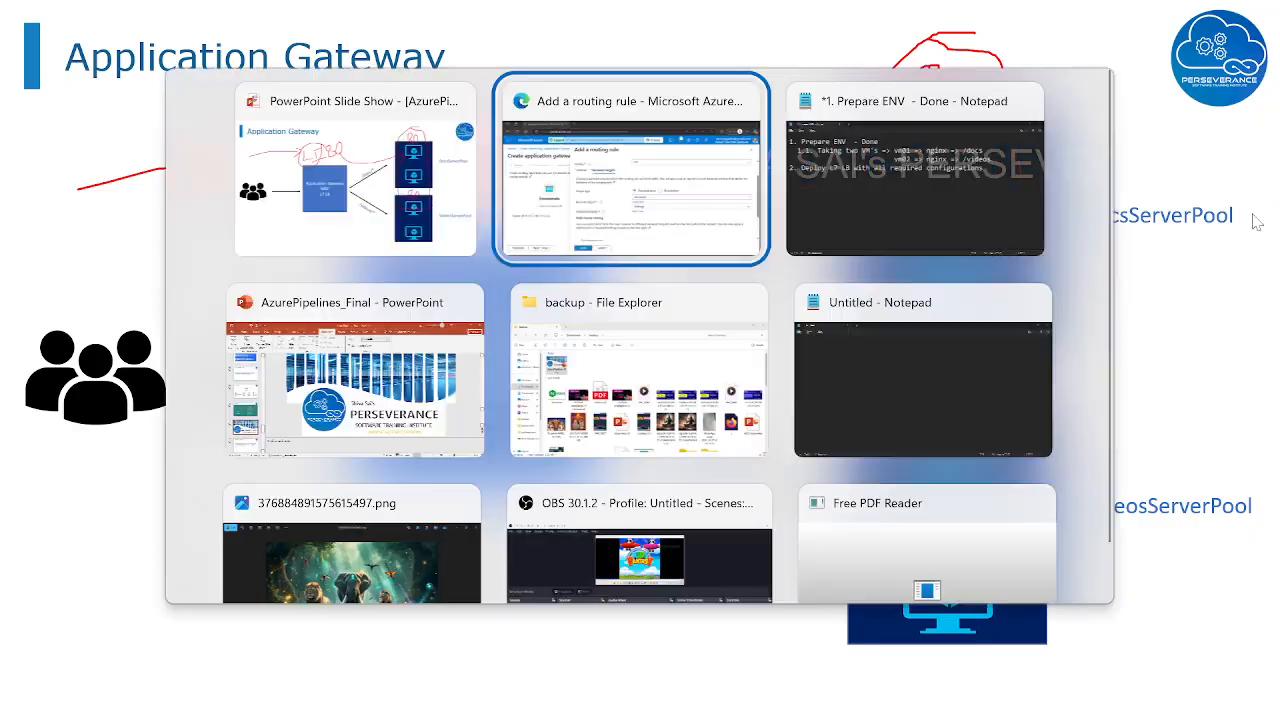
scroll(649, 506, "down", 2)
key("alt+Tab")
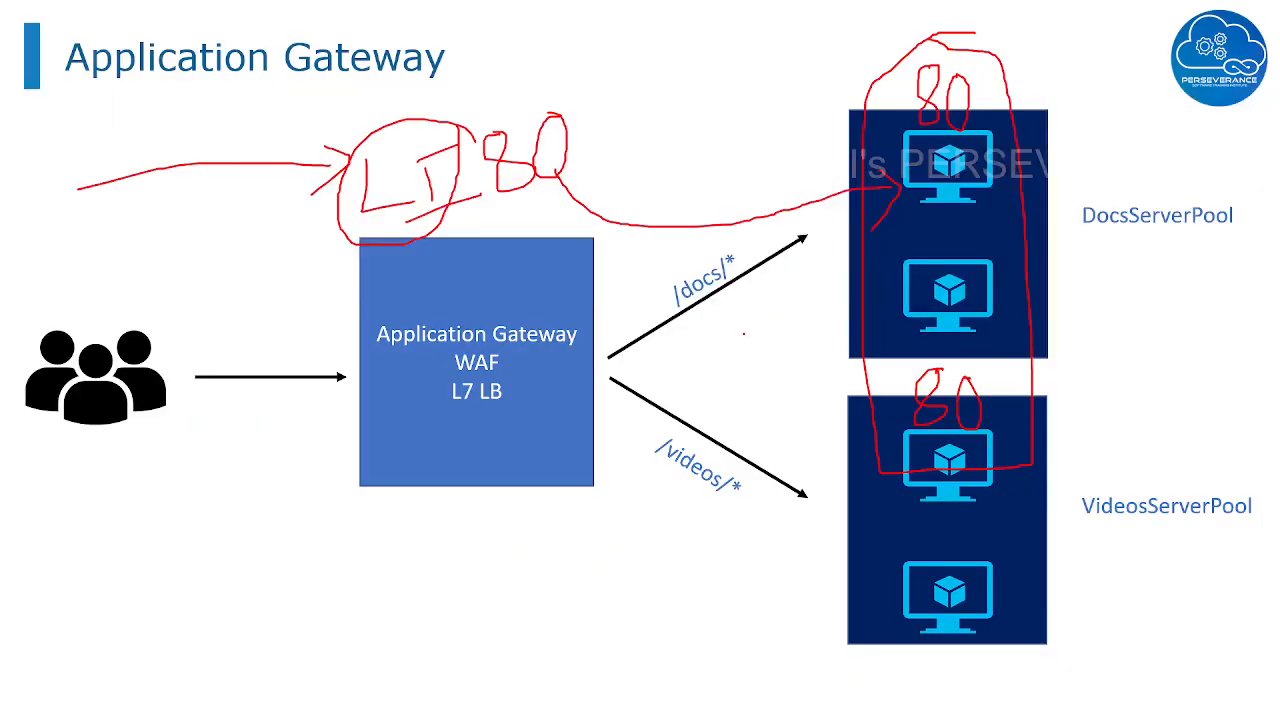
left_click_drag(632, 557, 818, 493)
key("alt+Tab")
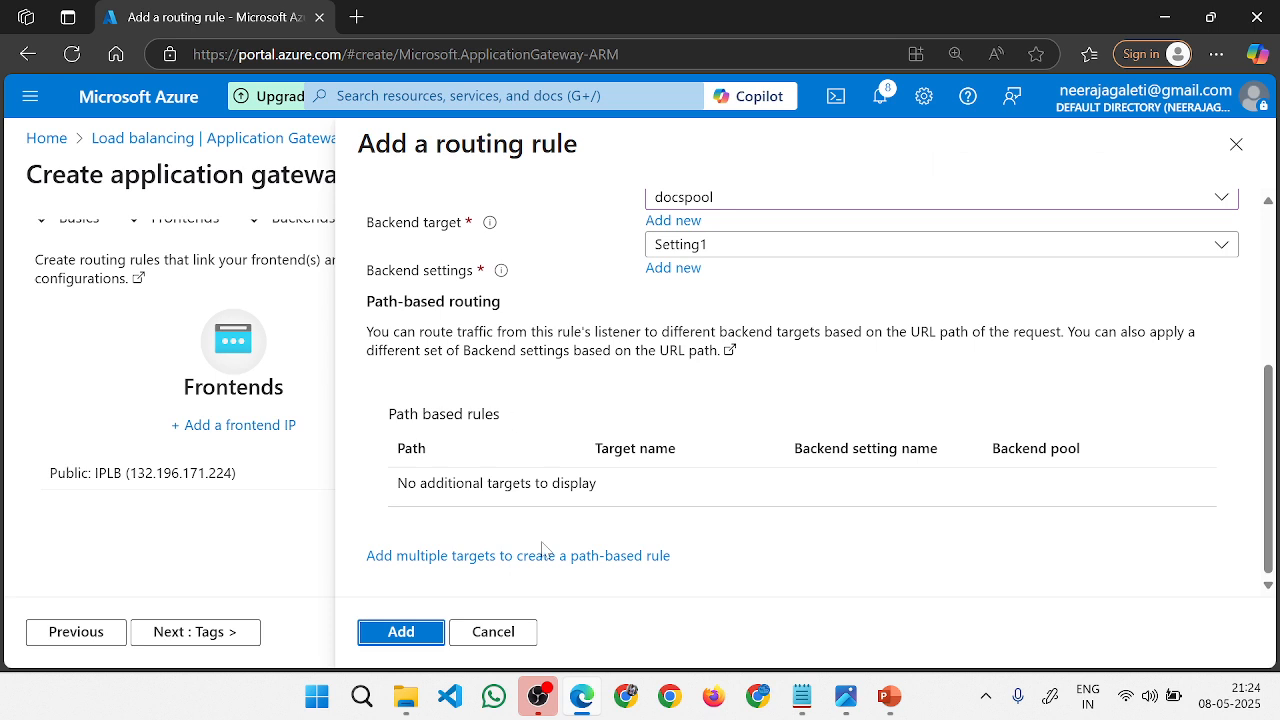
Start a path-based target for the routing rule with path /docs/ and target name docsapp.
left_click(600, 562)
left_click(740, 297)
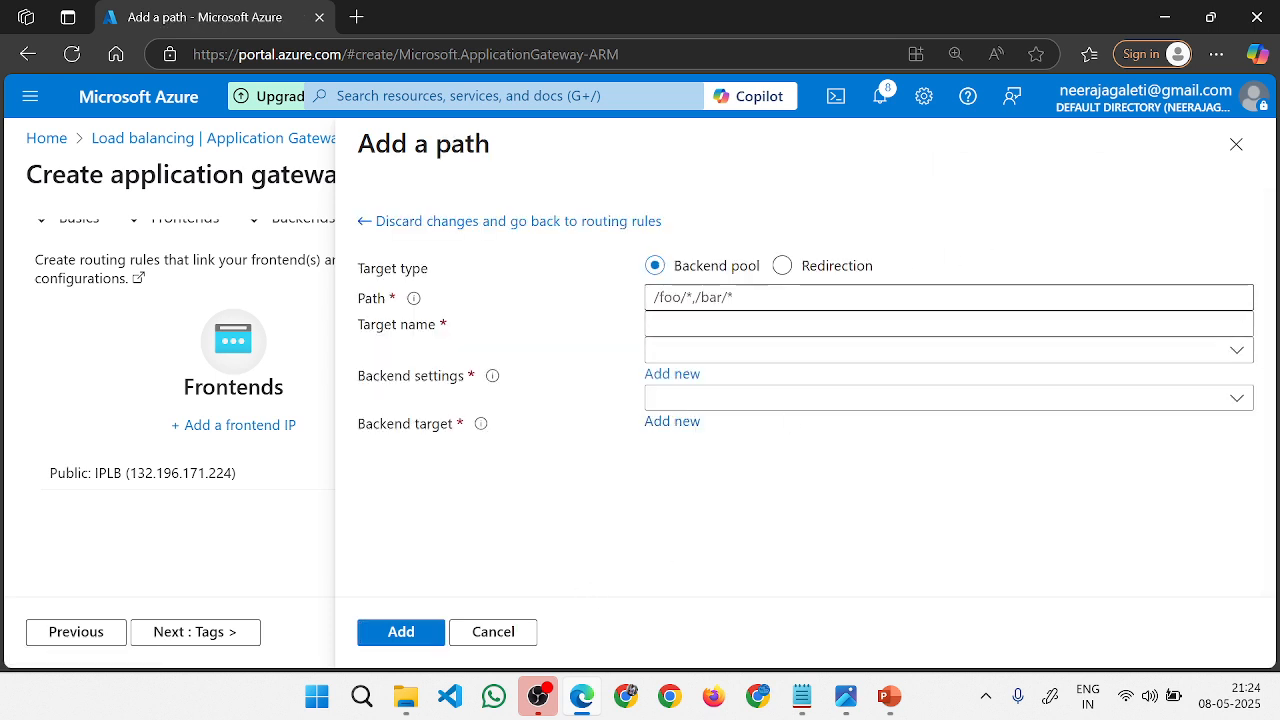
type("/")
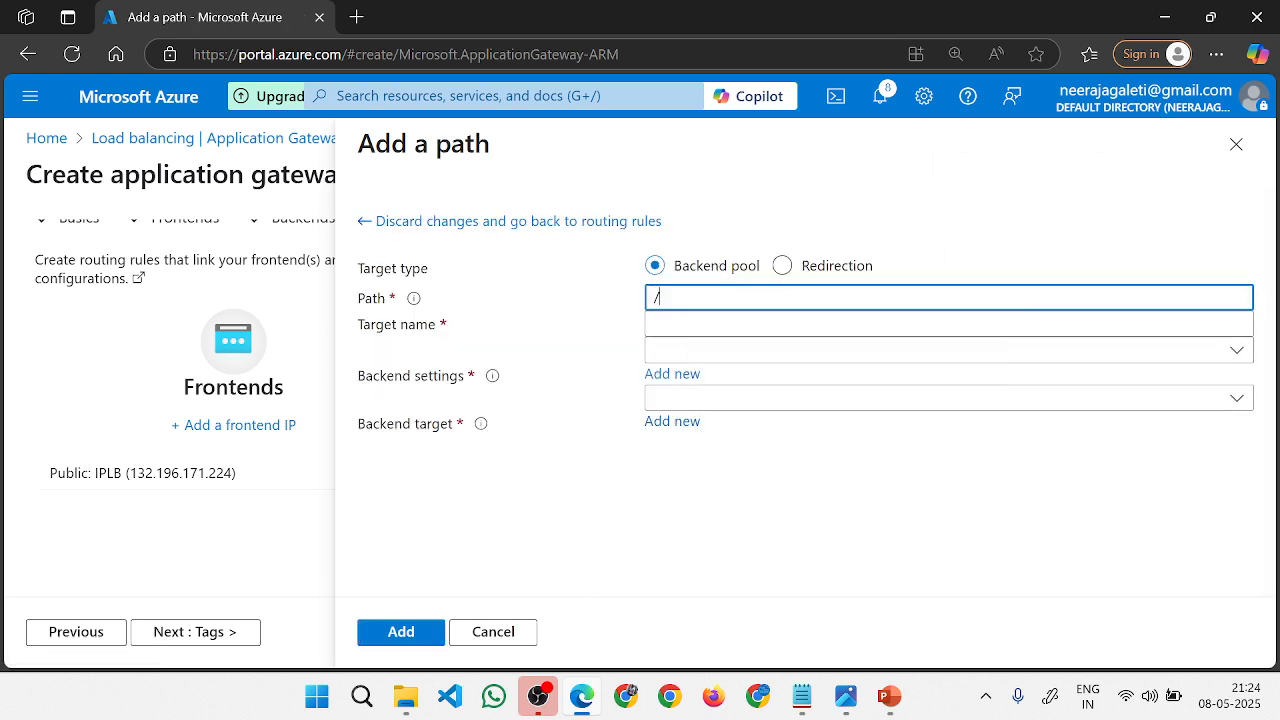
type("docs/*")
left_click(683, 324)
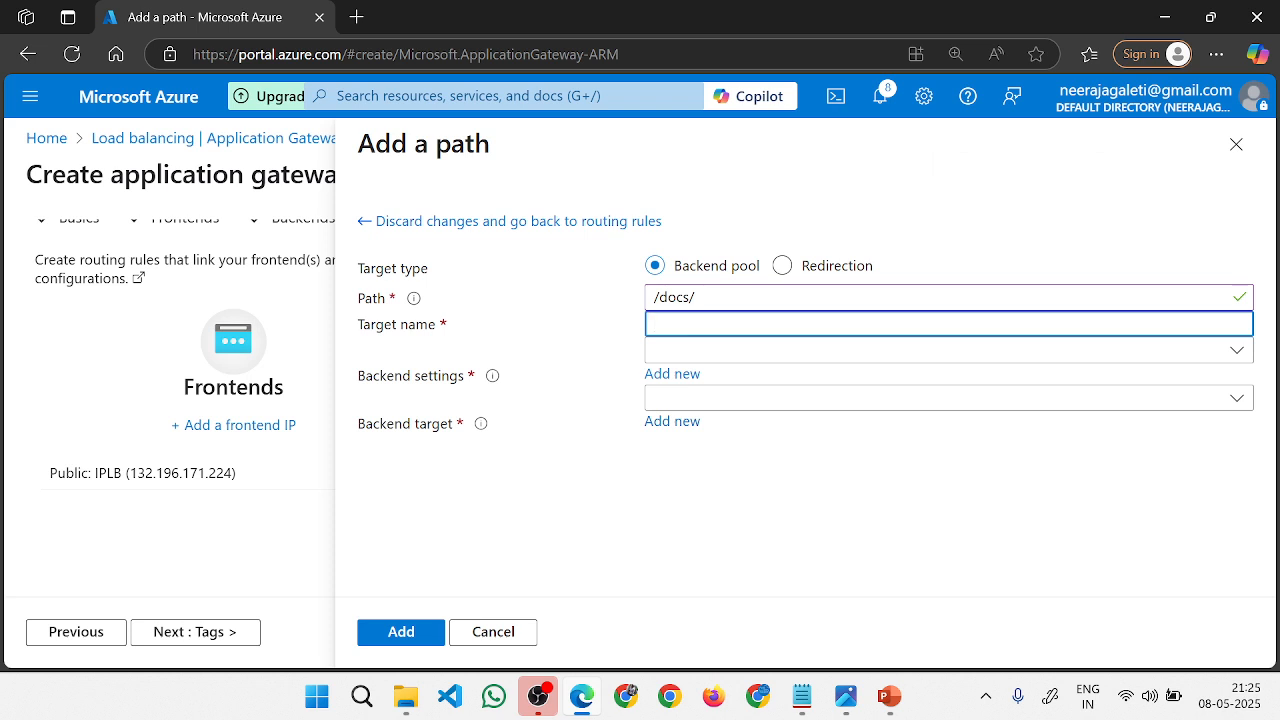
type("docsapp")
Assign backend setting Setting1 and backend target docspool to the docsapp path, and add it to the rule.
left_click(737, 355)
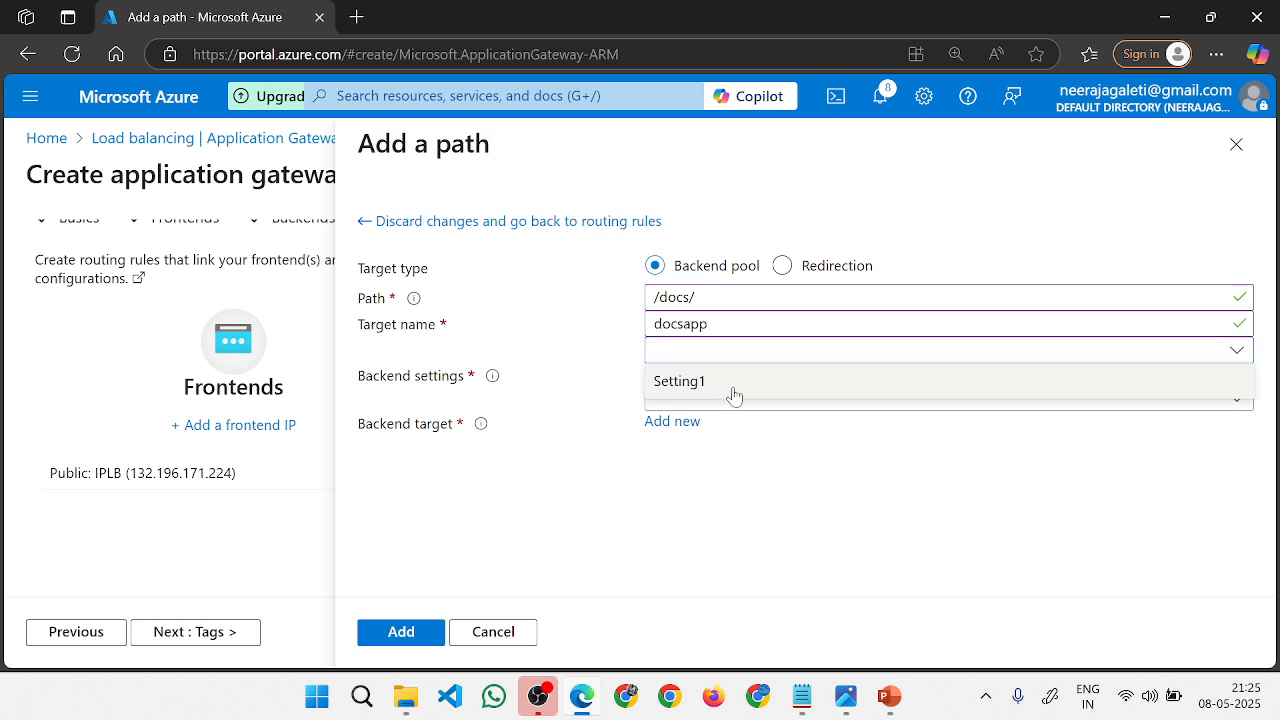
left_click(735, 386)
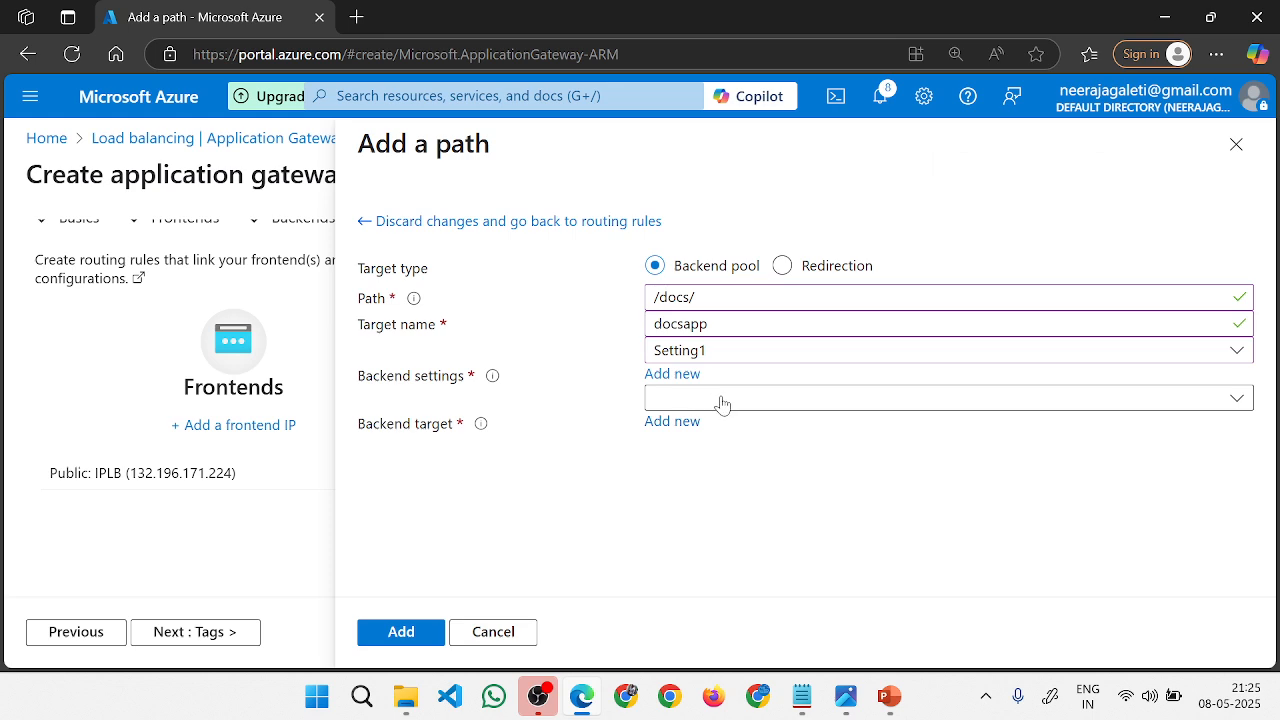
left_click(723, 402)
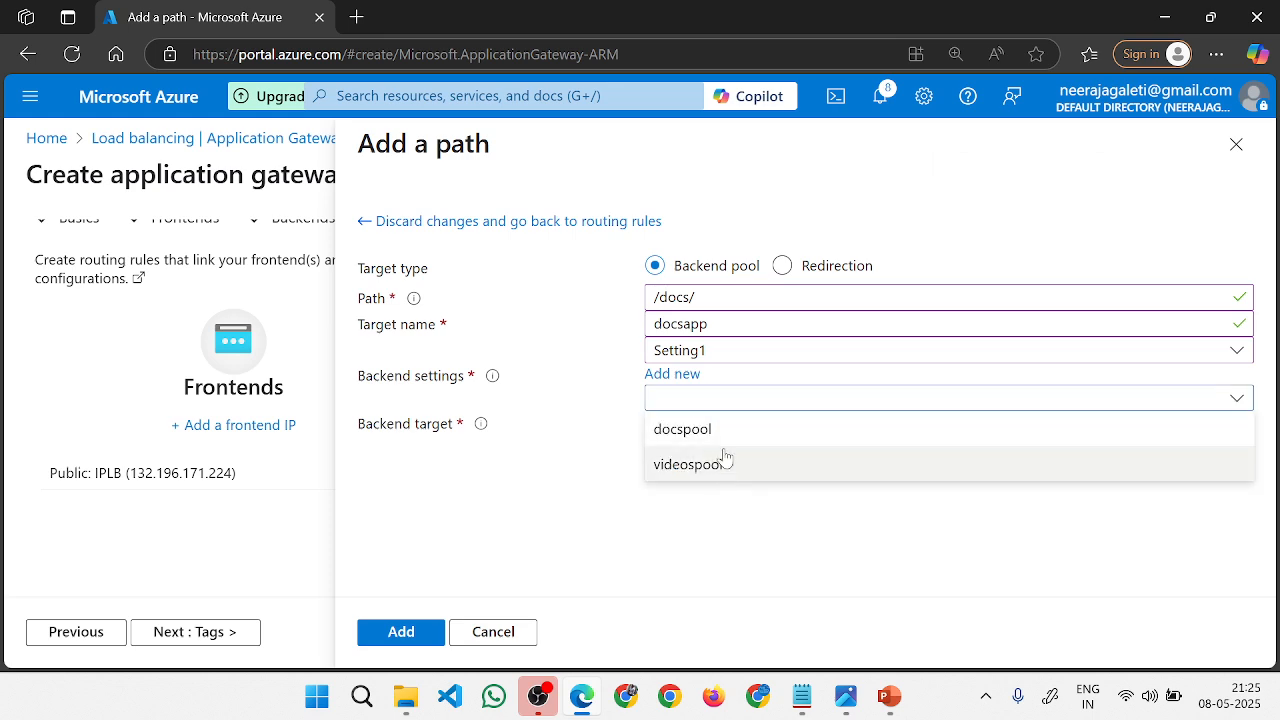
left_click(736, 431)
left_click(400, 632)
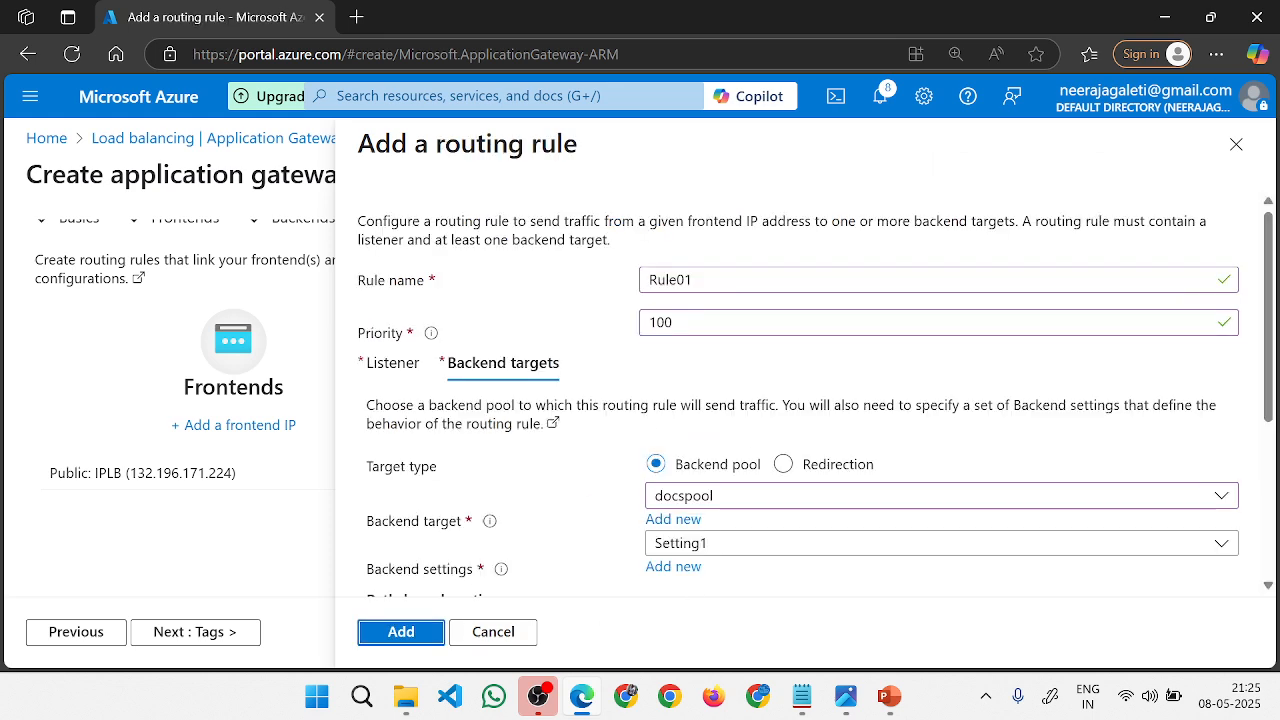
Start a second path-based target with path /videos and target name videosapp.
left_click(490, 556)
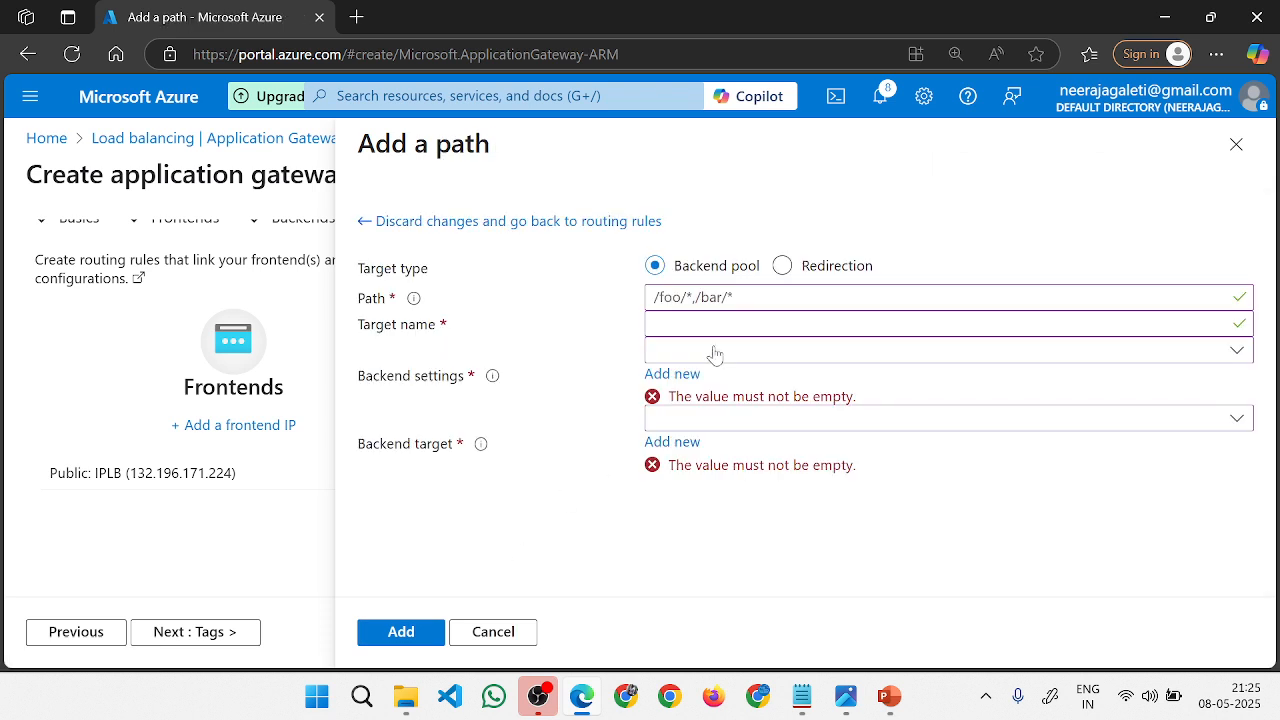
type("/videos")
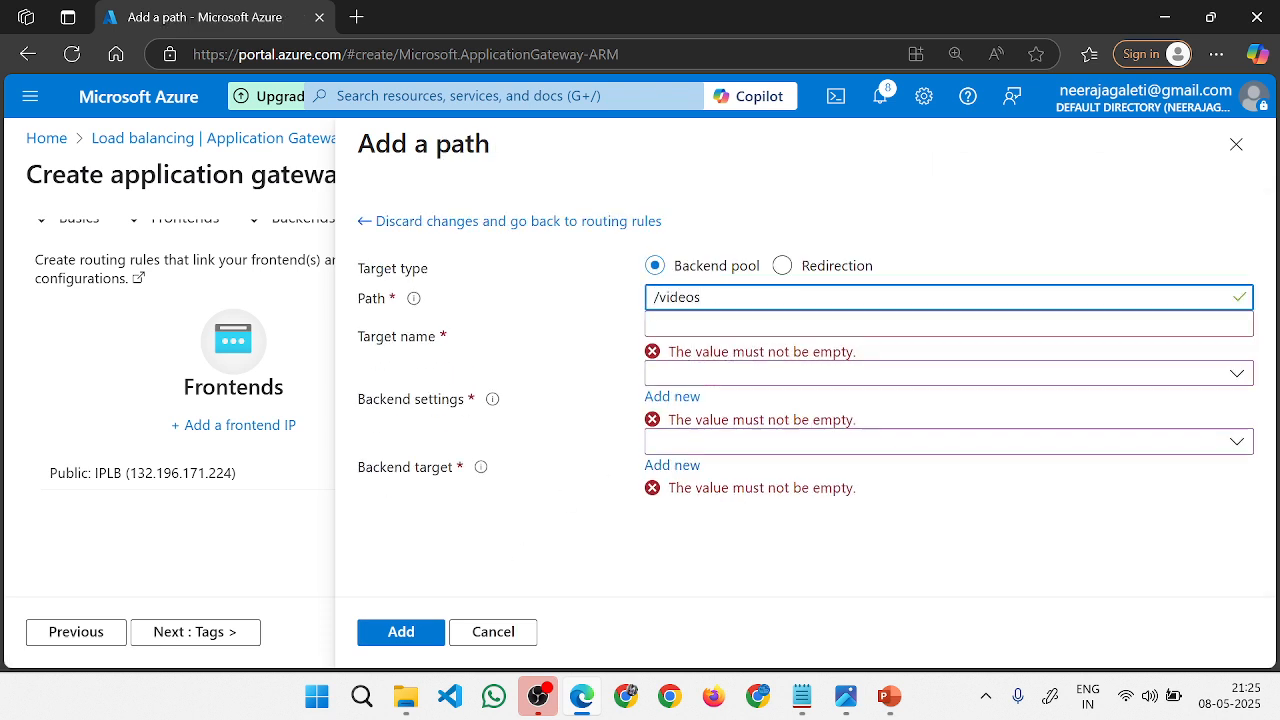
key("ctrl+a")
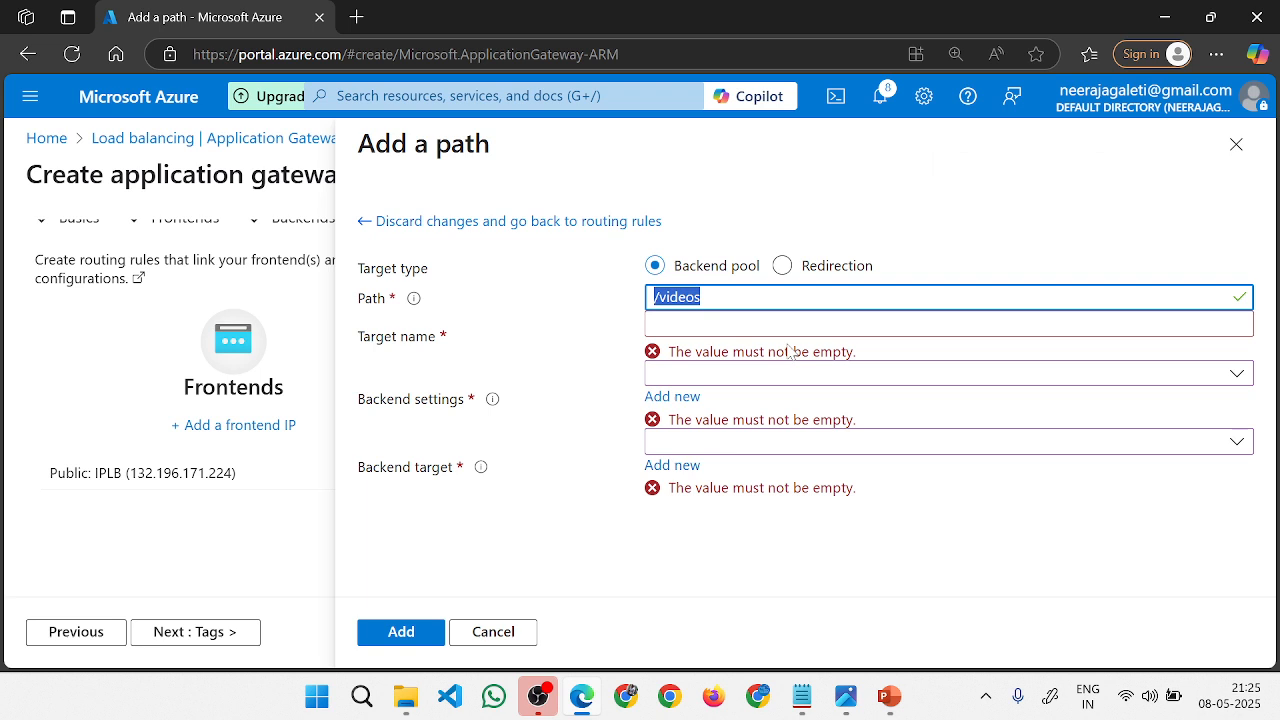
key("Tab")
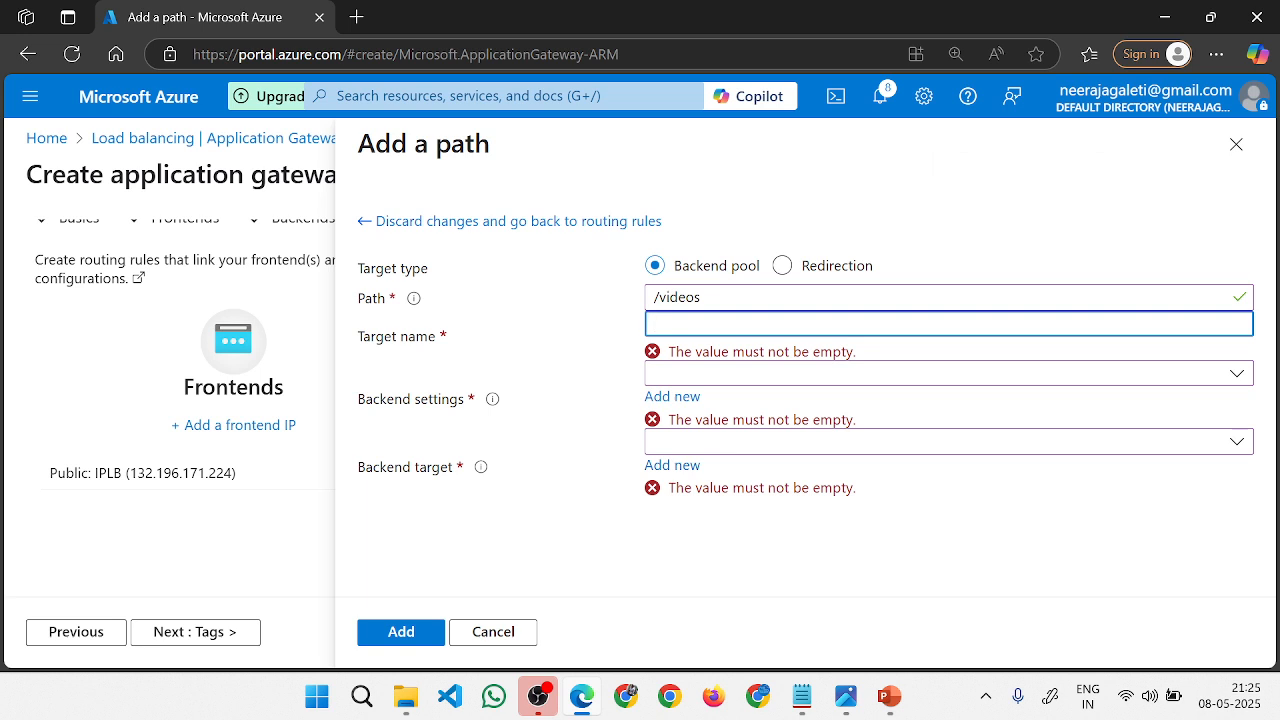
type("videosapp")
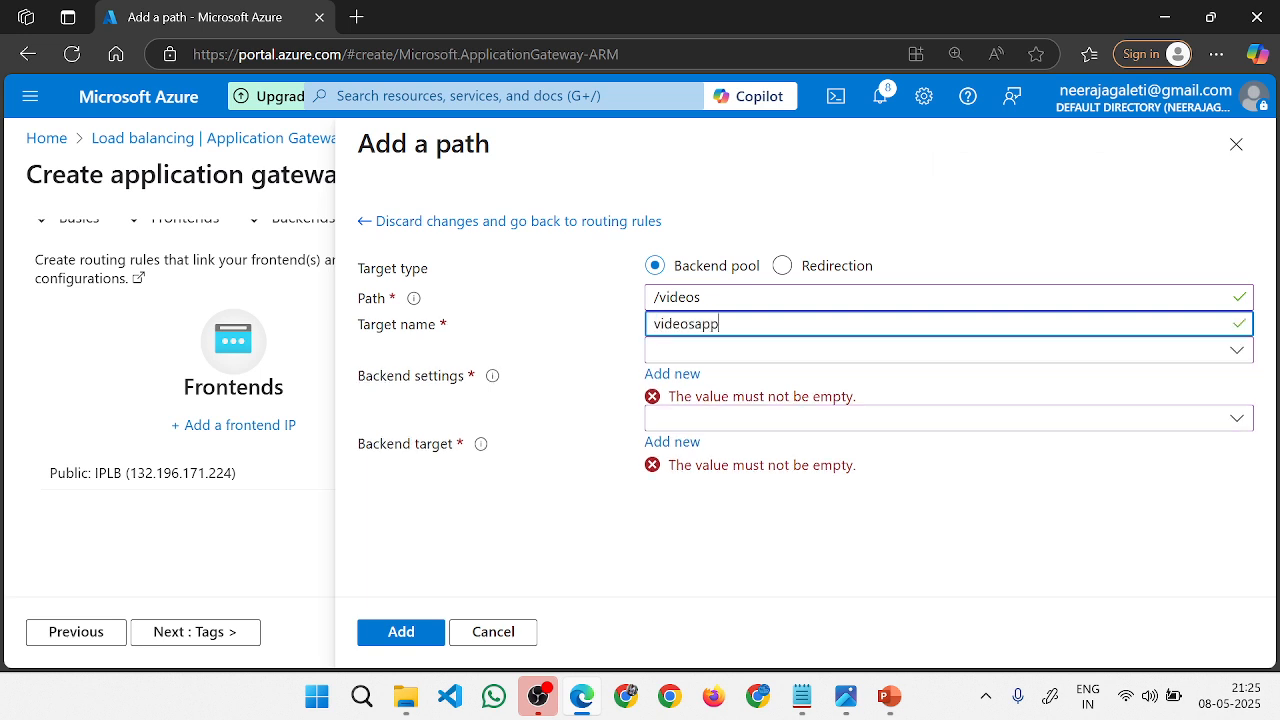
Assign backend setting Setting1 and backend target videospool to the videosapp path, and add it to the rule.
left_click(800, 351)
left_click(838, 388)
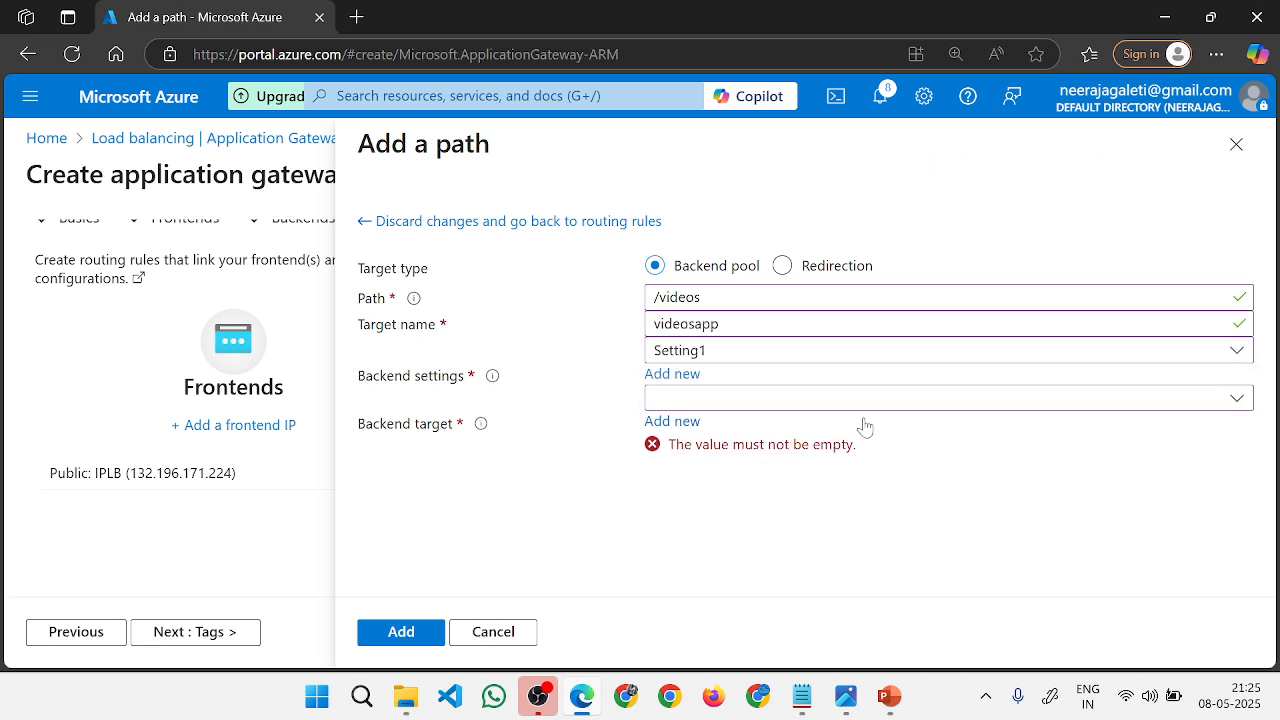
left_click(774, 400)
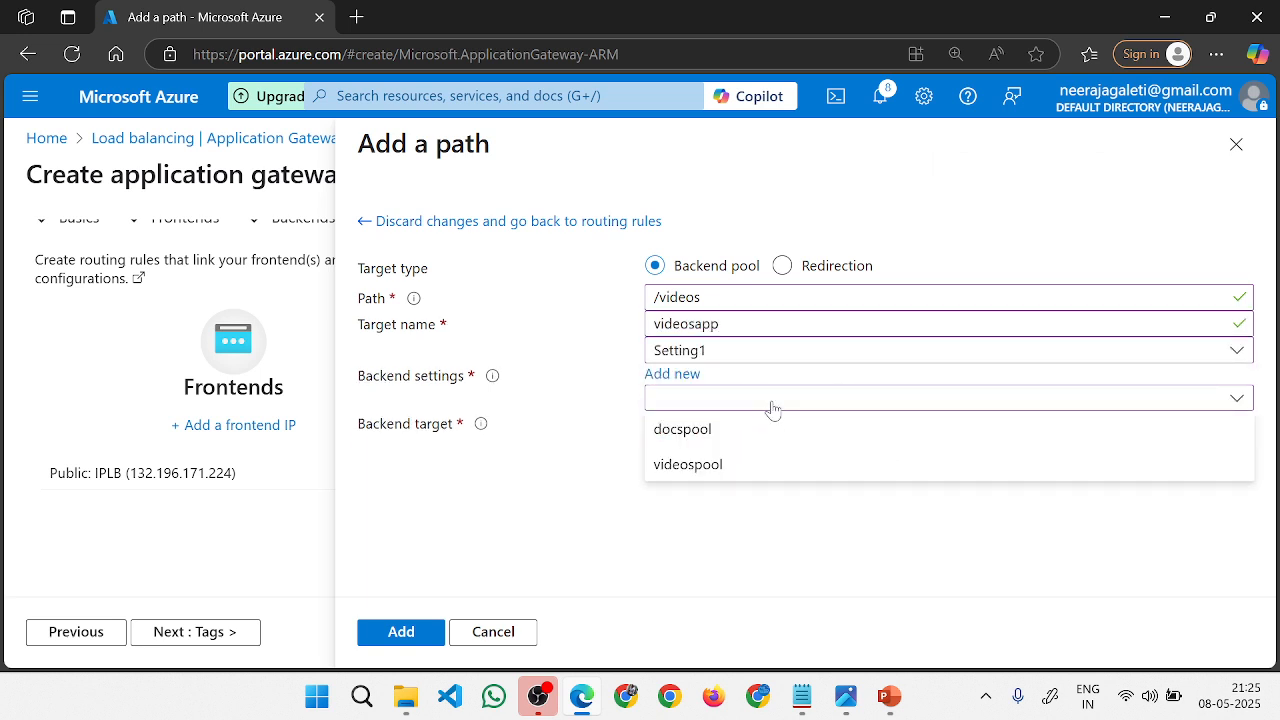
left_click(784, 468)
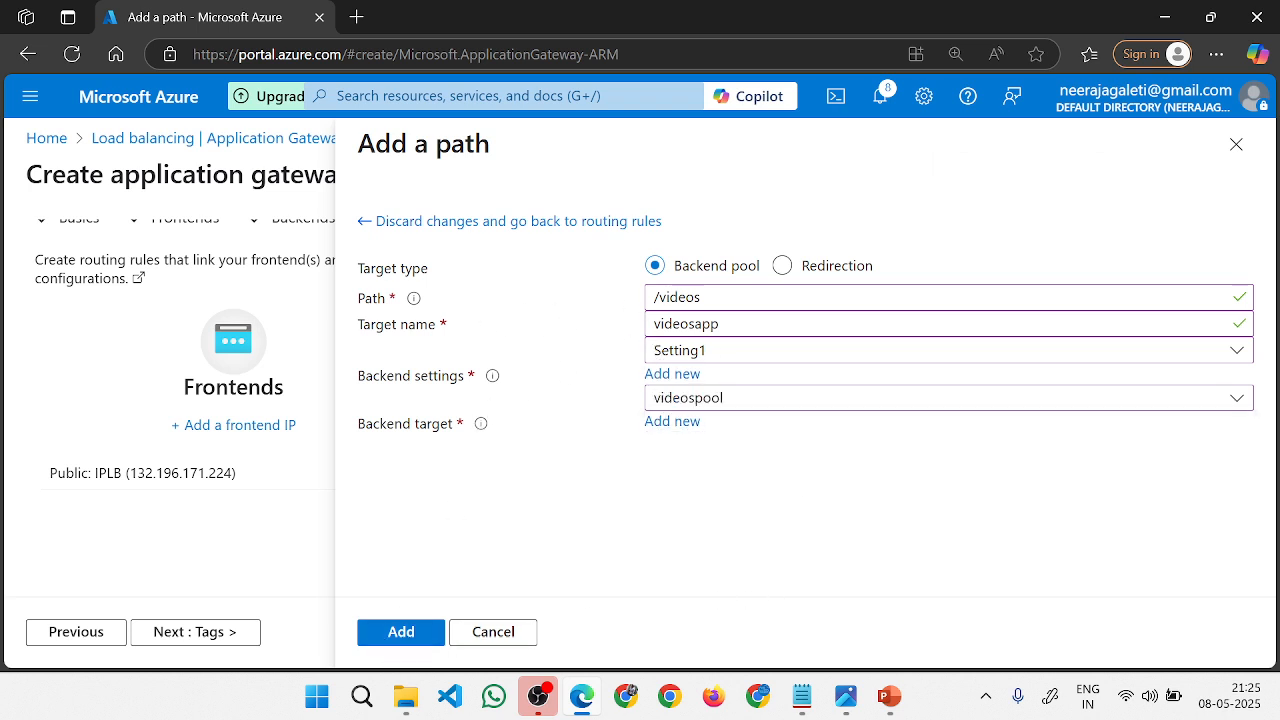
left_click_drag(708, 297, 571, 300)
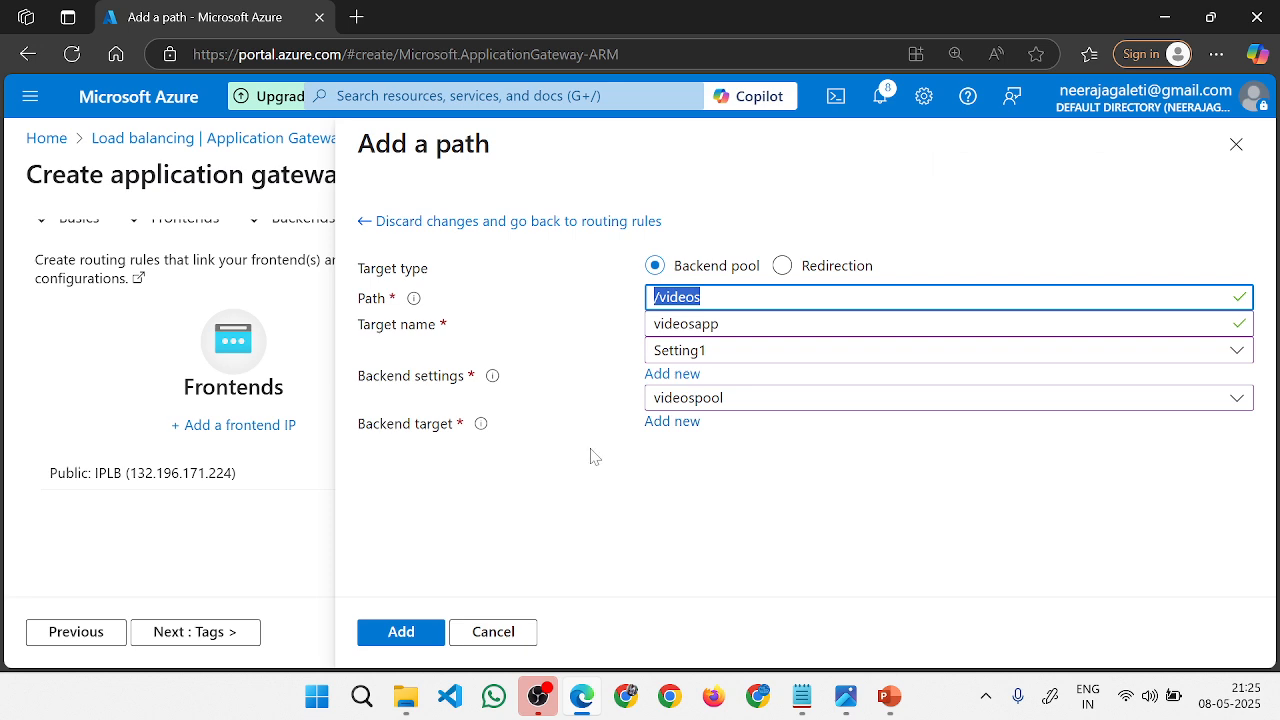
left_click(744, 401)
left_click_drag(745, 404, 597, 408)
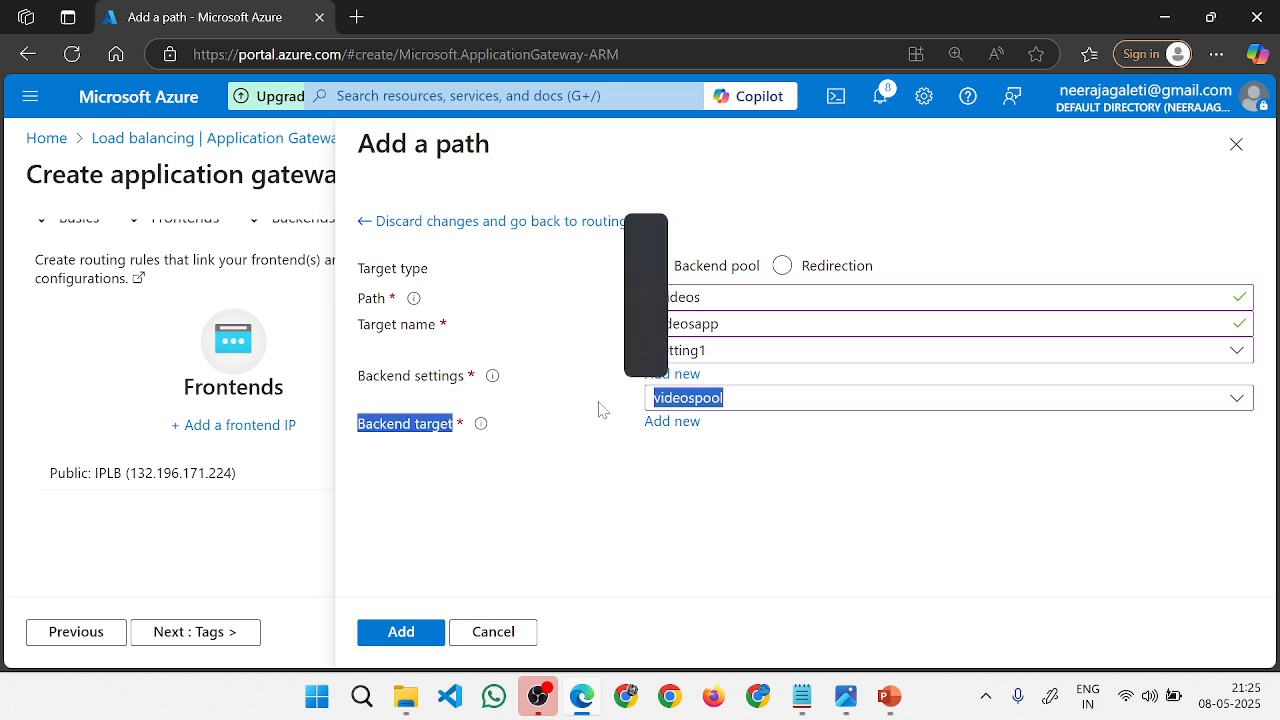
left_click(397, 631)
Reopen the /videos path entry to check its settings, save it, and add the routing rule Rule01.
scroll(595, 520, "down", 3)
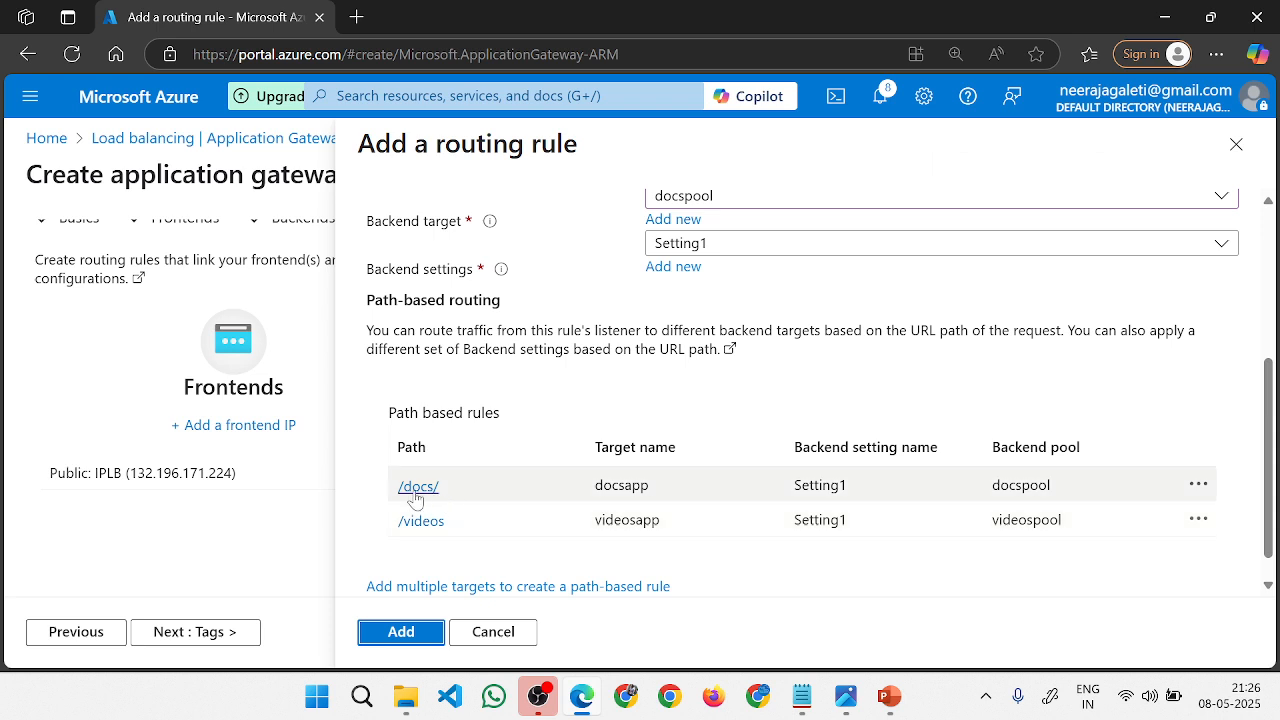
left_click(430, 522)
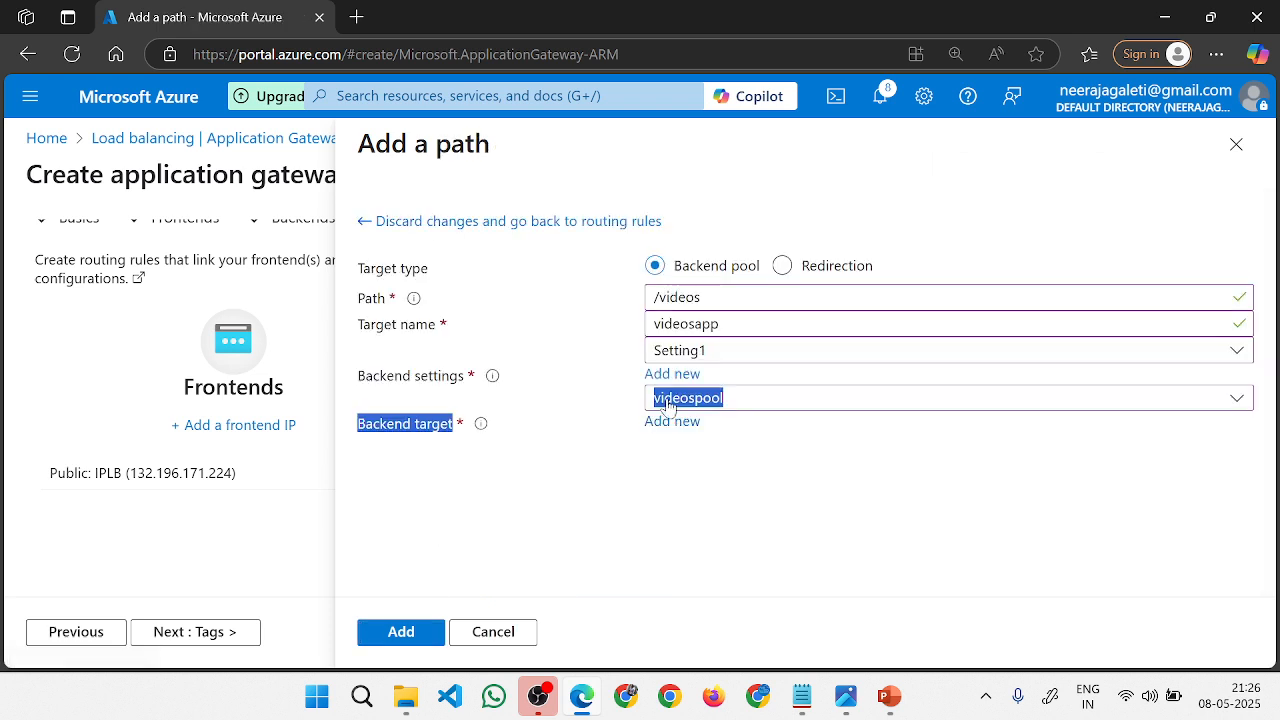
left_click(749, 396)
left_click(722, 297)
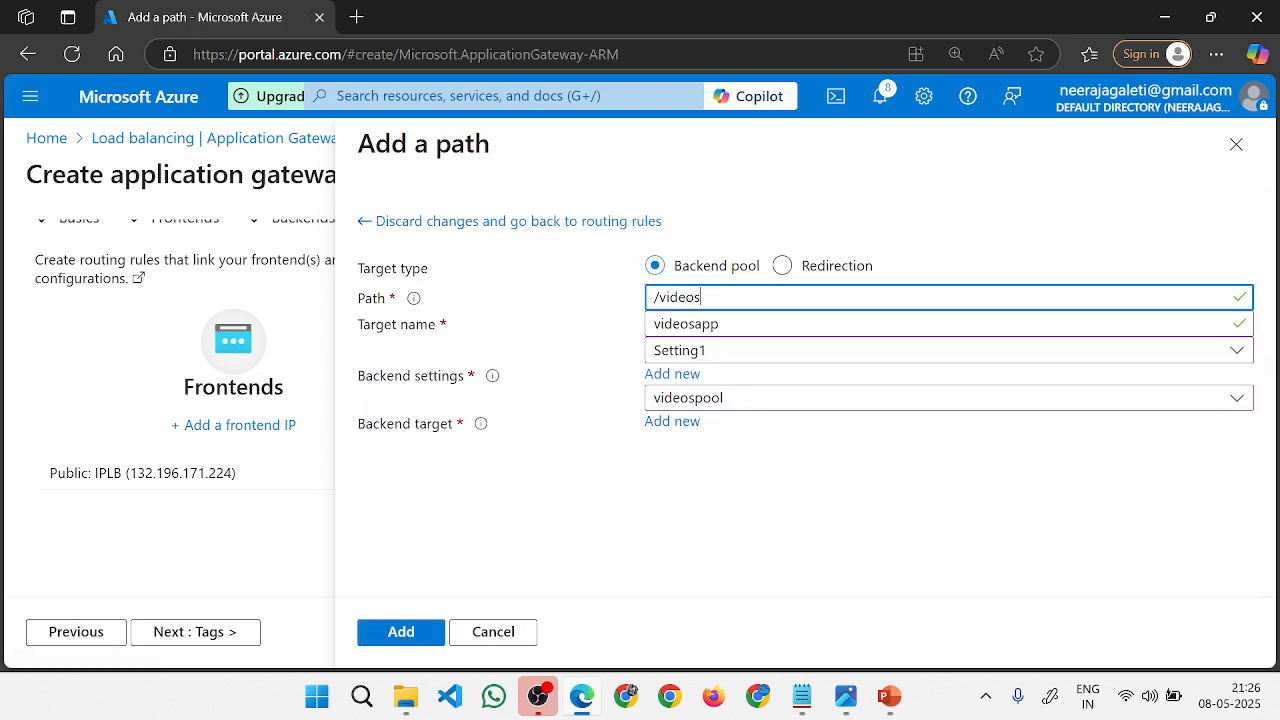
left_click(398, 631)
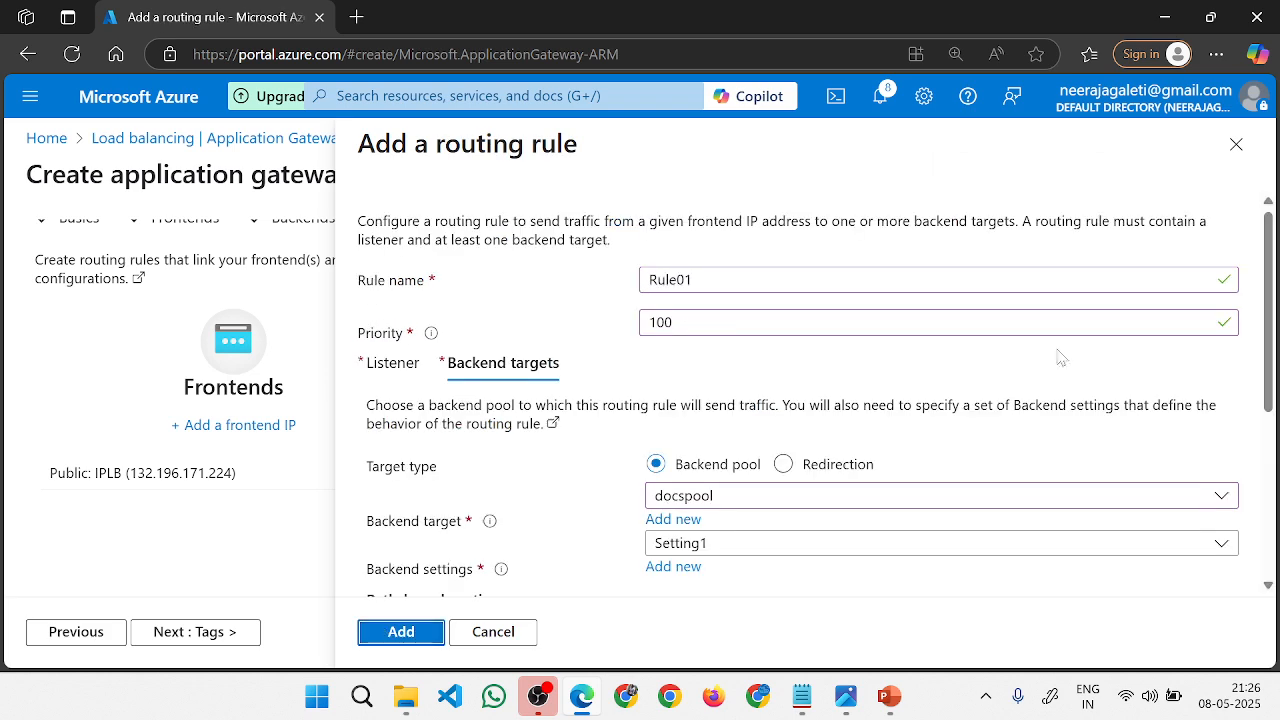
left_click(400, 632)
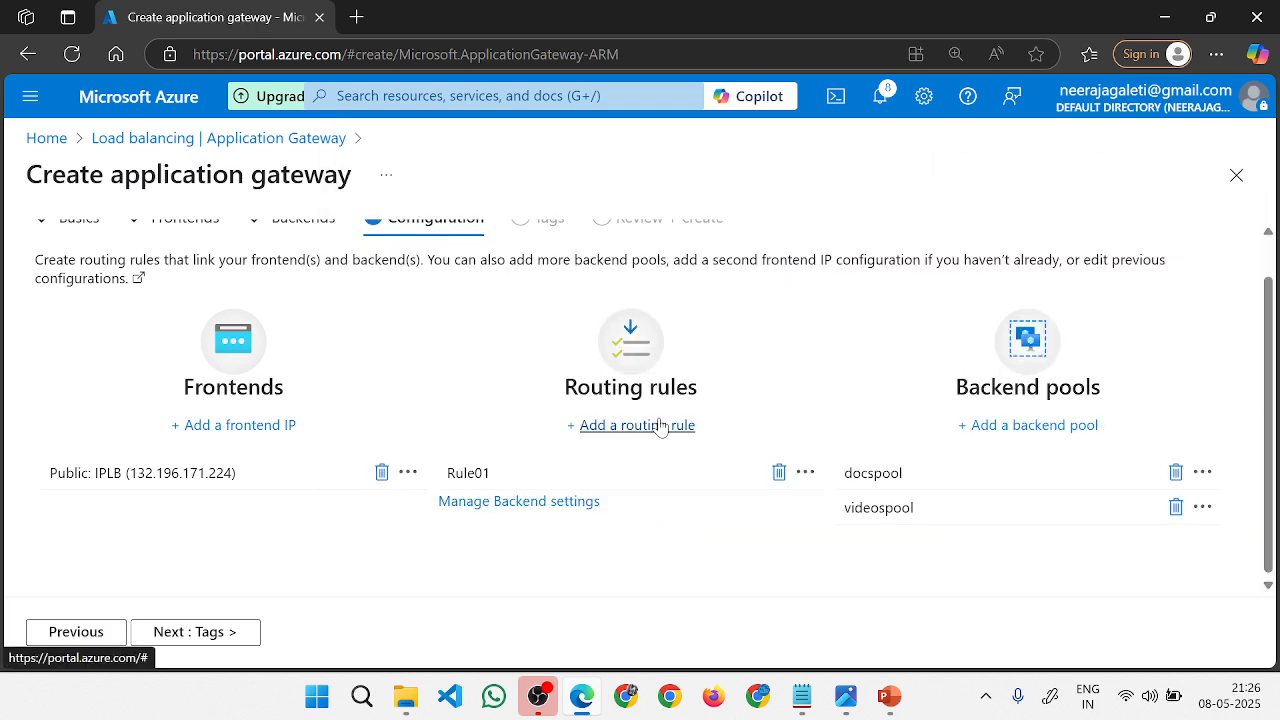
Continue past the tags without adding any, create the application gateway AppGW001, and open the portal notifications.
left_click(200, 638)
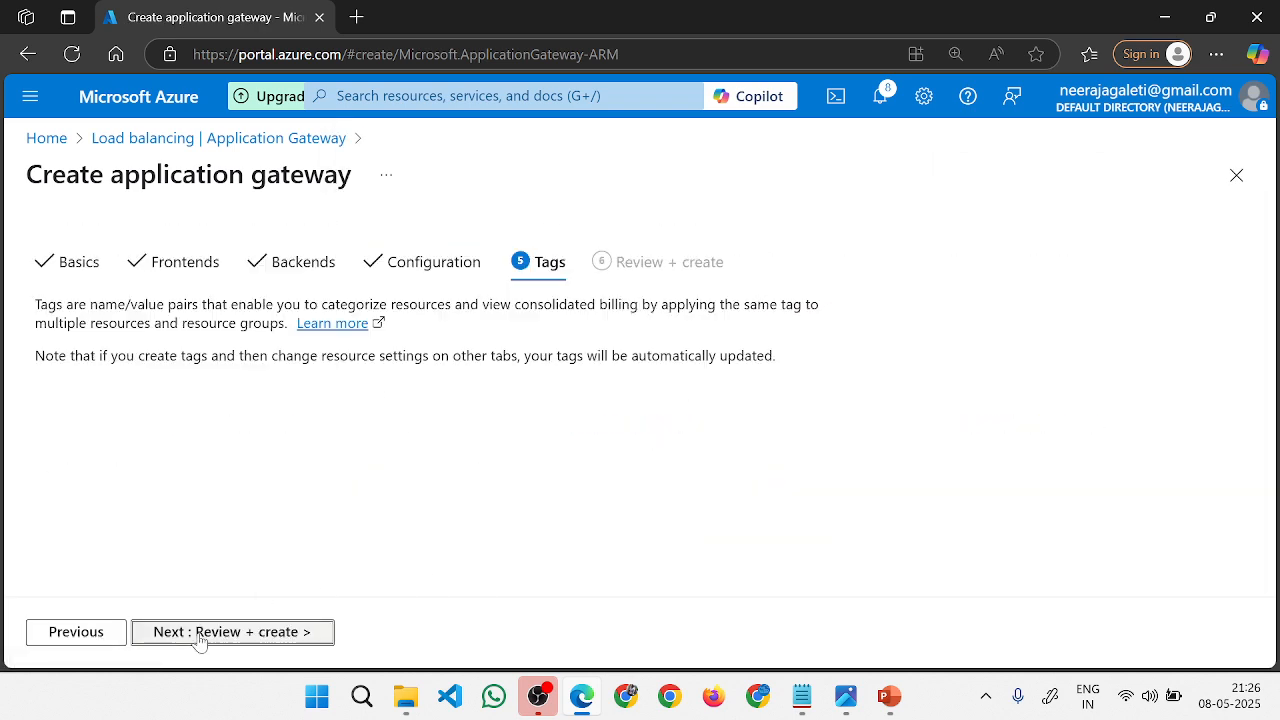
left_click(200, 638)
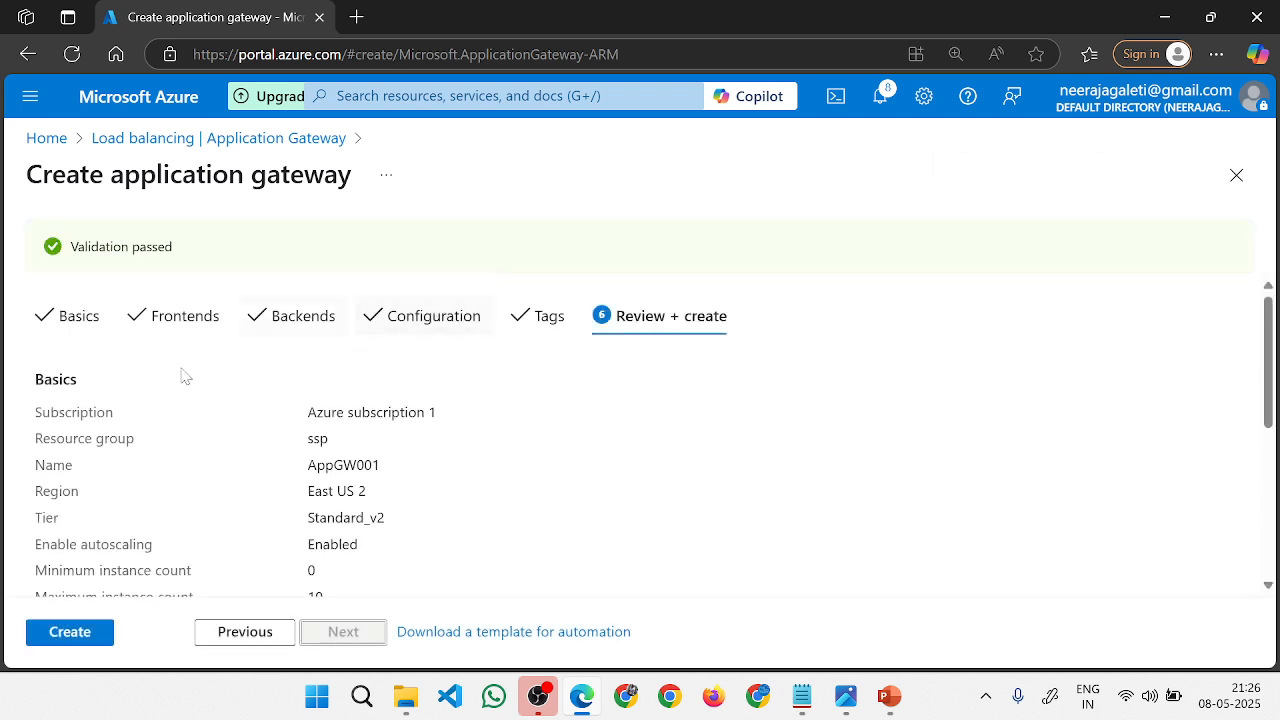
left_click(91, 633)
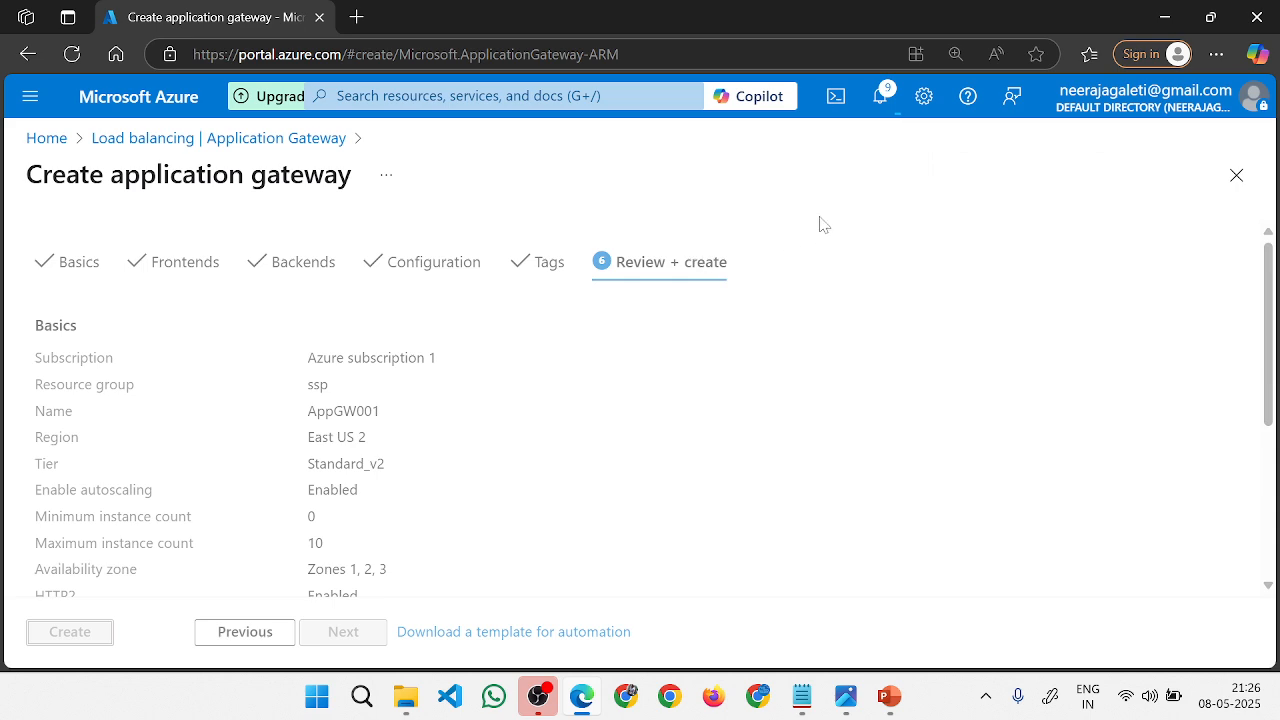
left_click(881, 98)
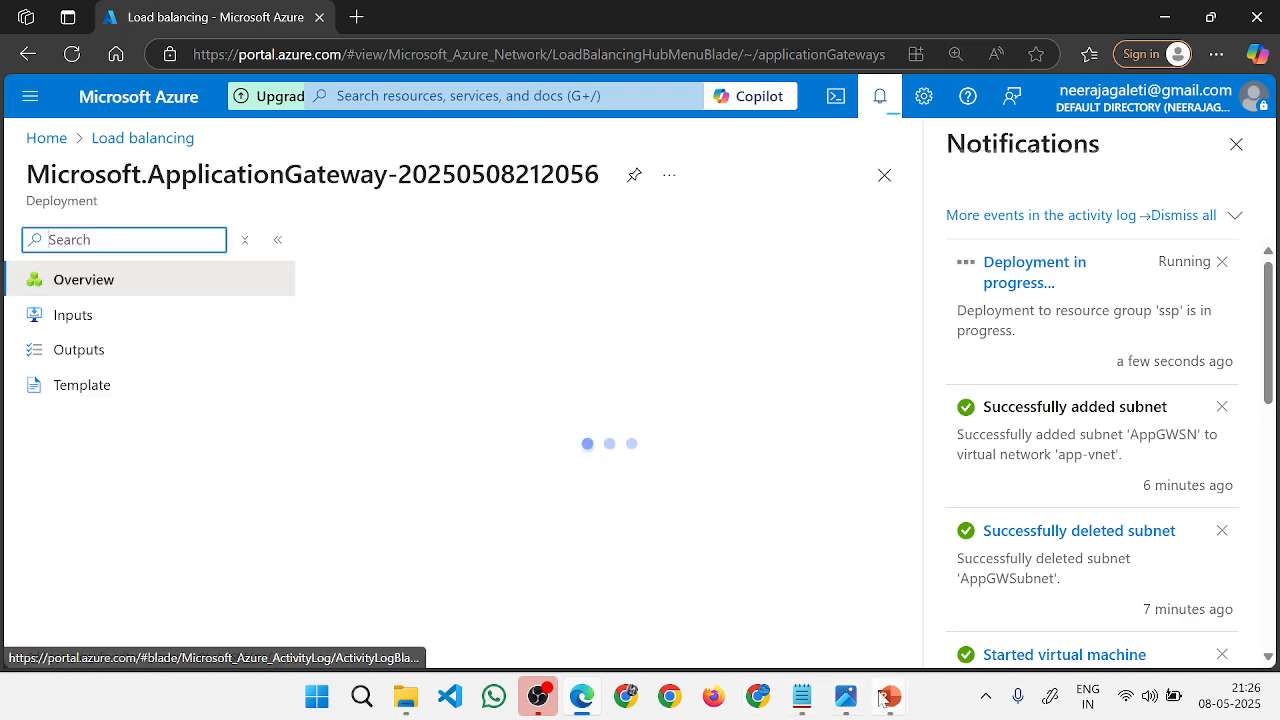
Switch to the Application Gateway slide in PowerPoint and erase all the ink annotations on it.
left_click(968, 590)
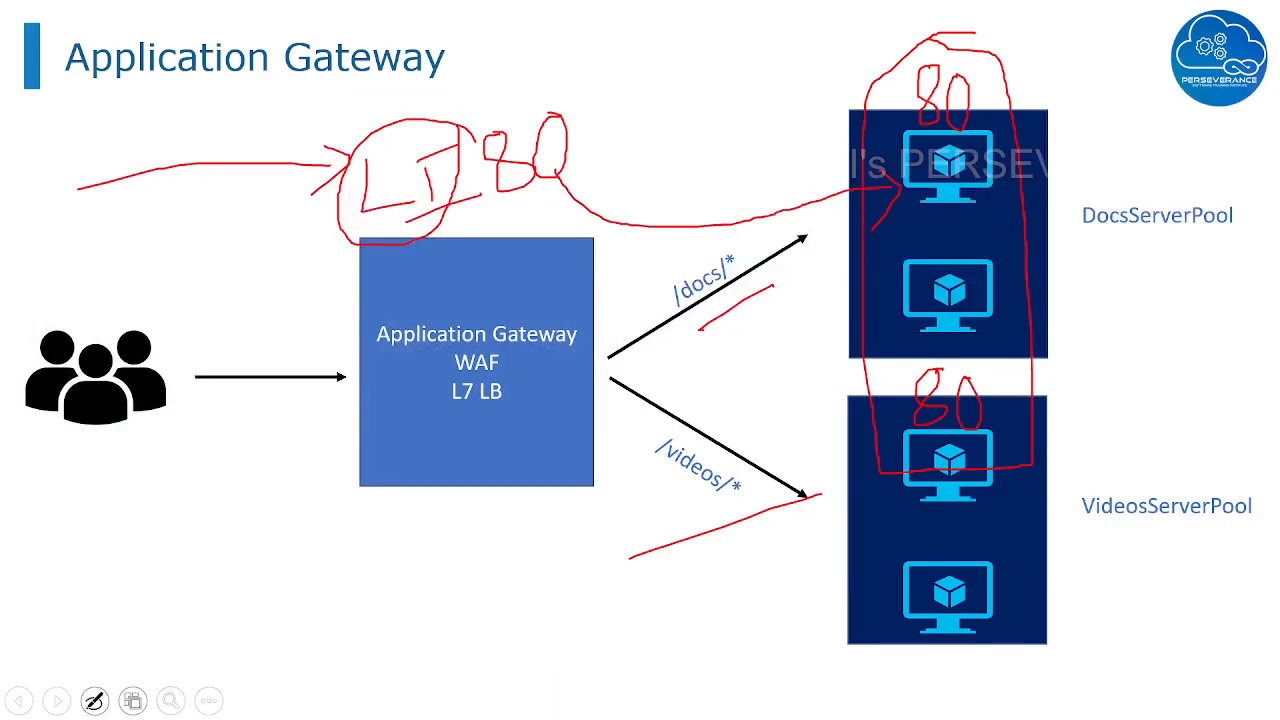
left_click(94, 700)
left_click(100, 617)
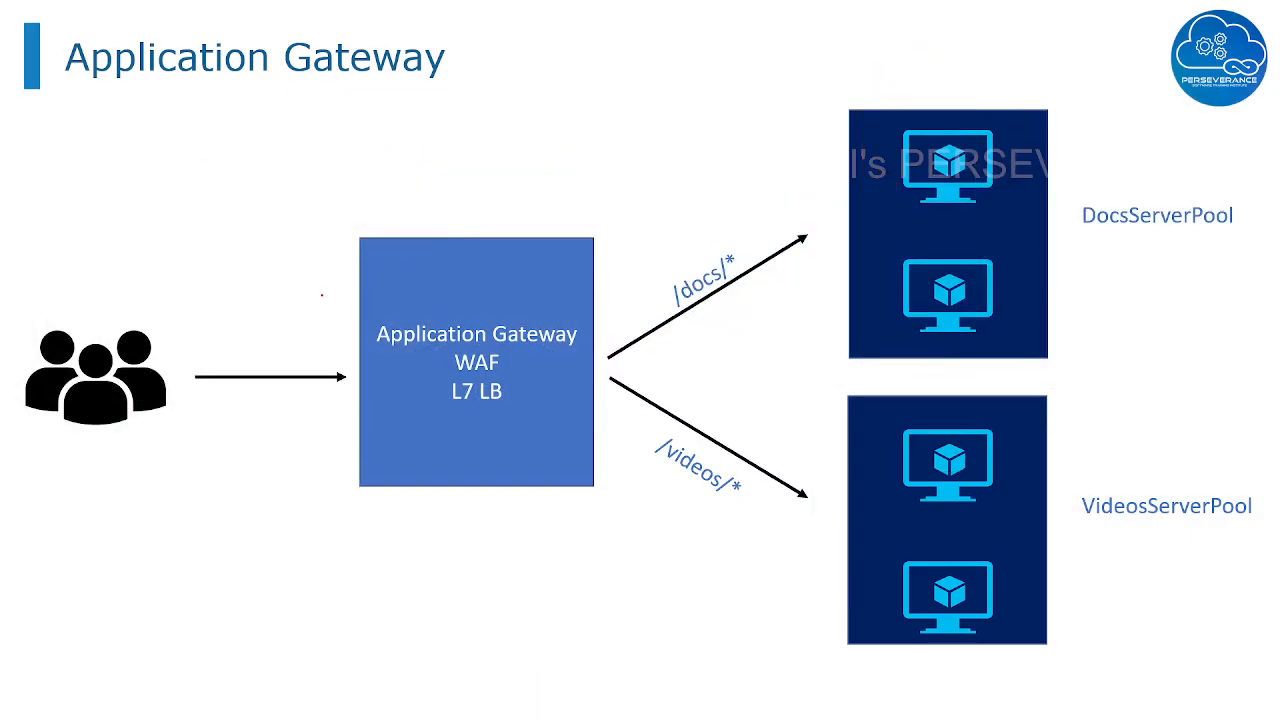
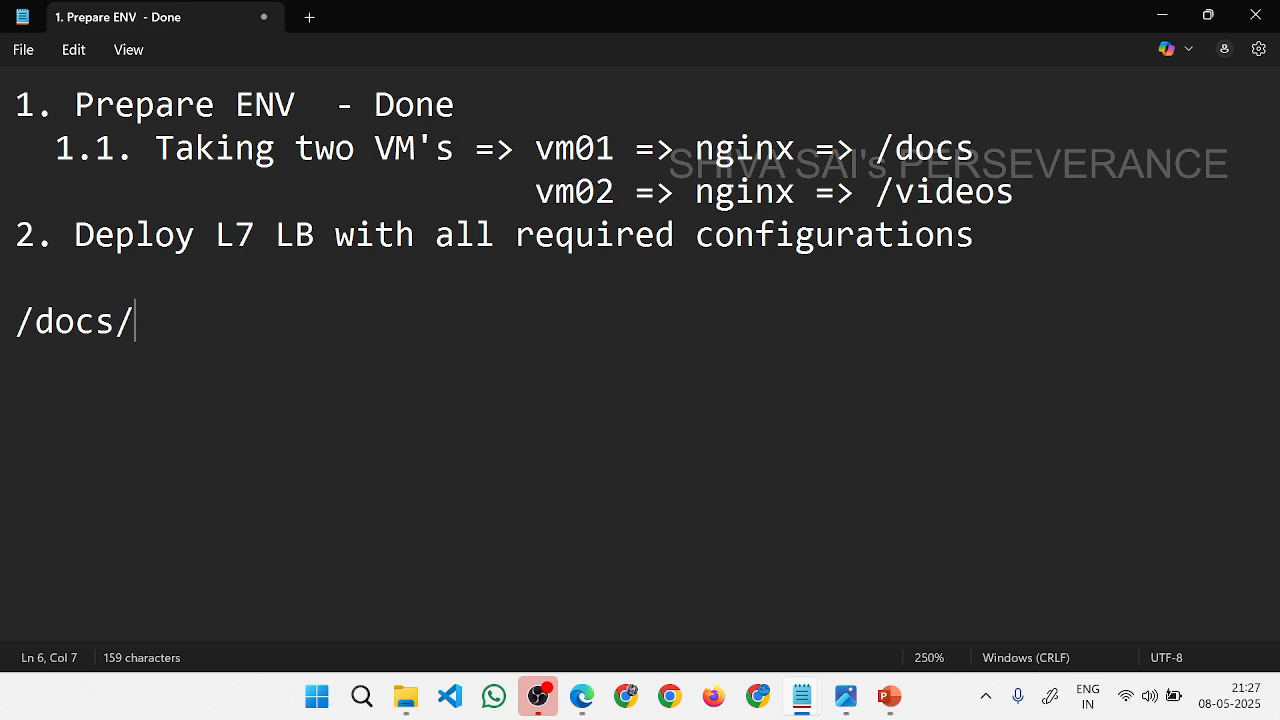
Extend the /docs/ line in the notes to the example path /docs/index.html, and remove index.html again.
key("BackSpace")
type("/index.html")
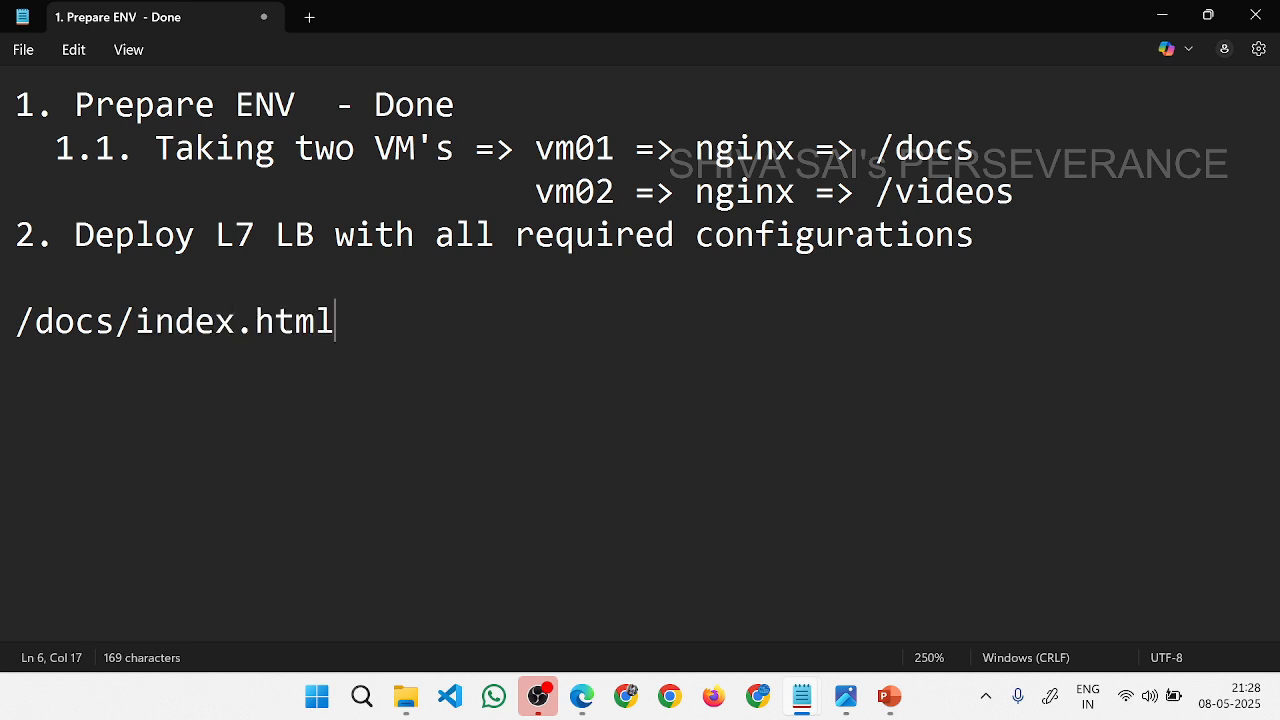
key("BackSpace")
key("BackSpace")
key("BackSpace")
key("BackSpace")
key("BackSpace")
key("BackSpace")
key("BackSpace")
key("BackSpace")
key("BackSpace")
key("BackSpace")
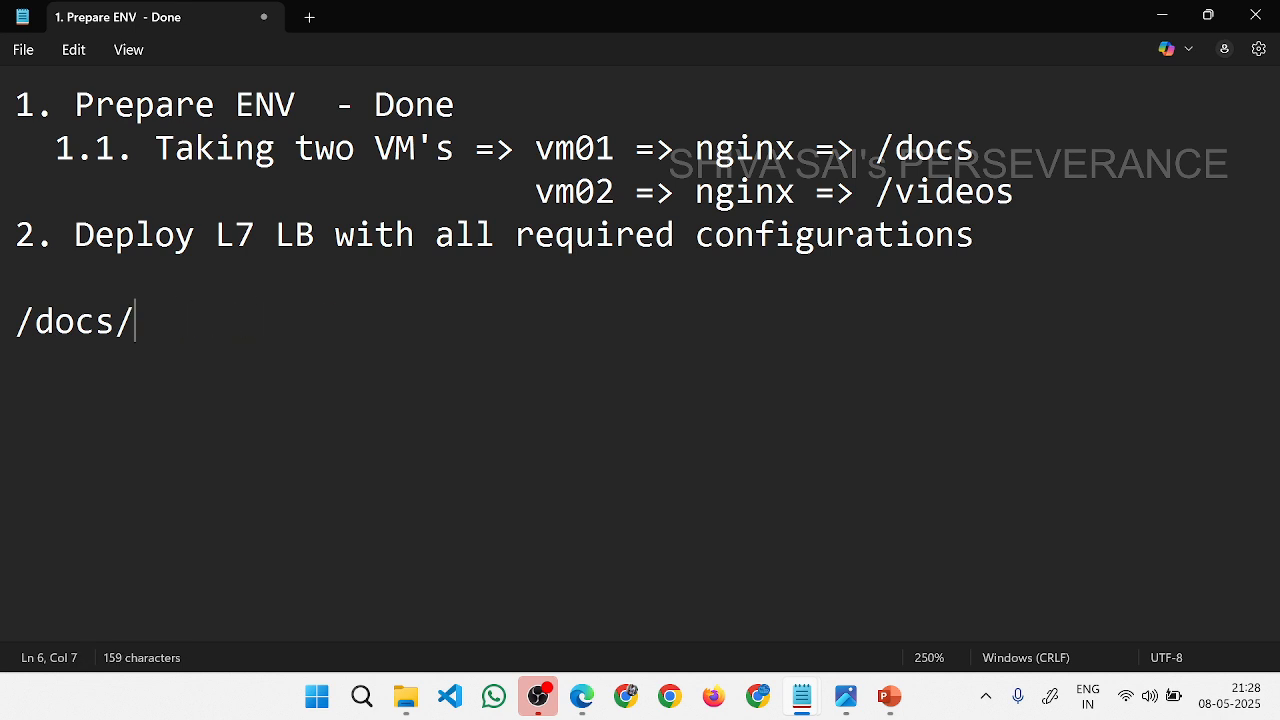
Complete the path in the notes as /docs/* and switch back to the Azure portal.
type("*")
key("alt+Tab")
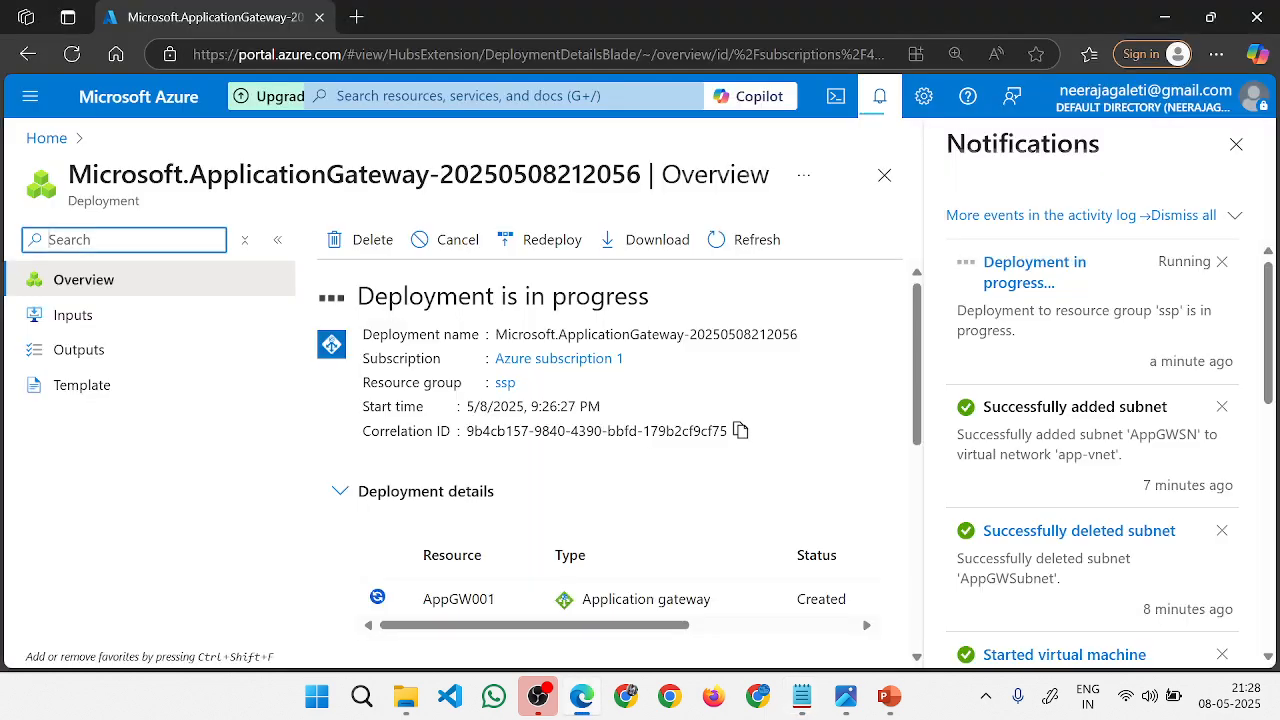
Check the running application gateway deployment by refreshing its overview and looking through the notifications.
left_click(1030, 278)
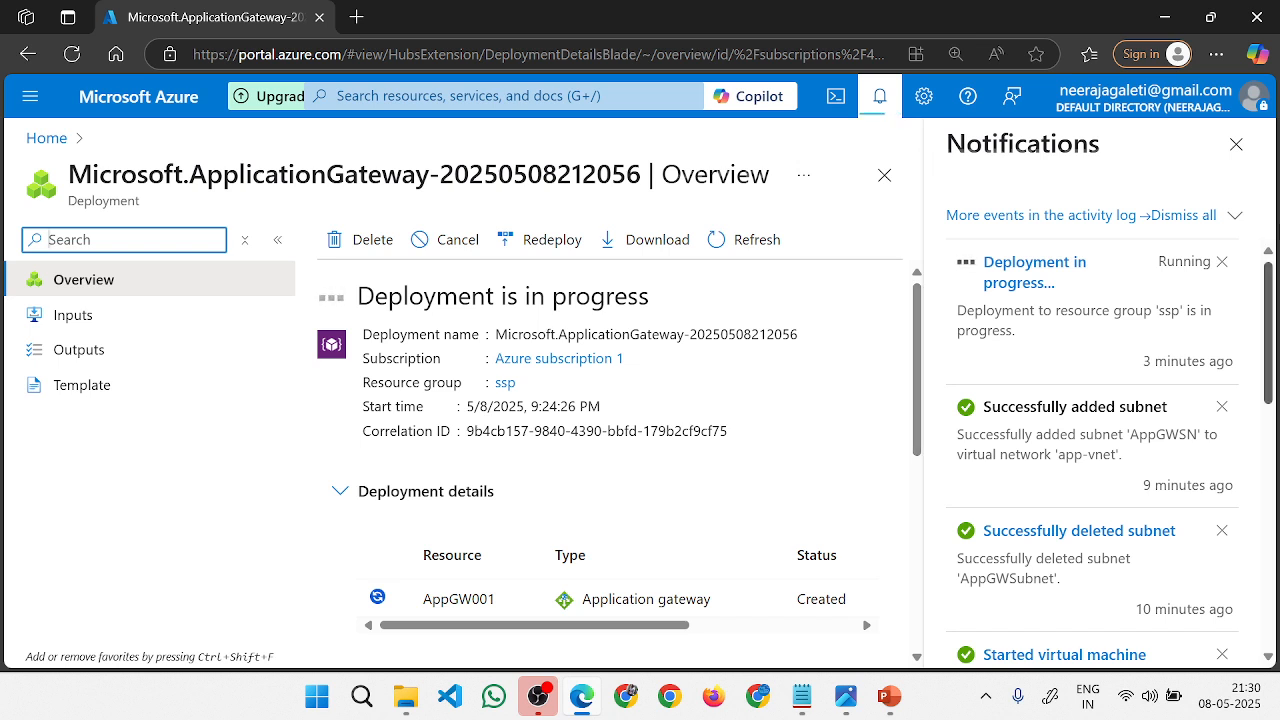
left_click(756, 241)
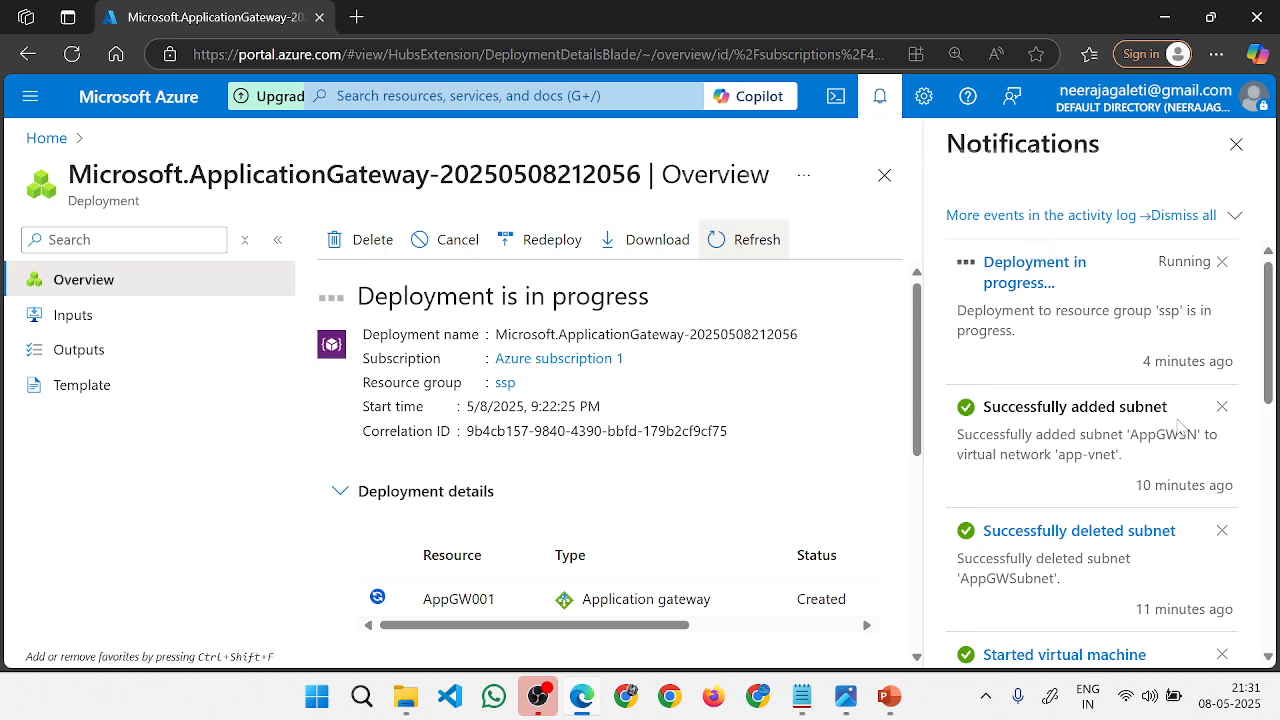
scroll(1176, 445, "down", 4)
scroll(1176, 445, "up", 5)
Dismiss every notification except the one for the running deployment.
left_click(1224, 408)
left_click(1224, 408)
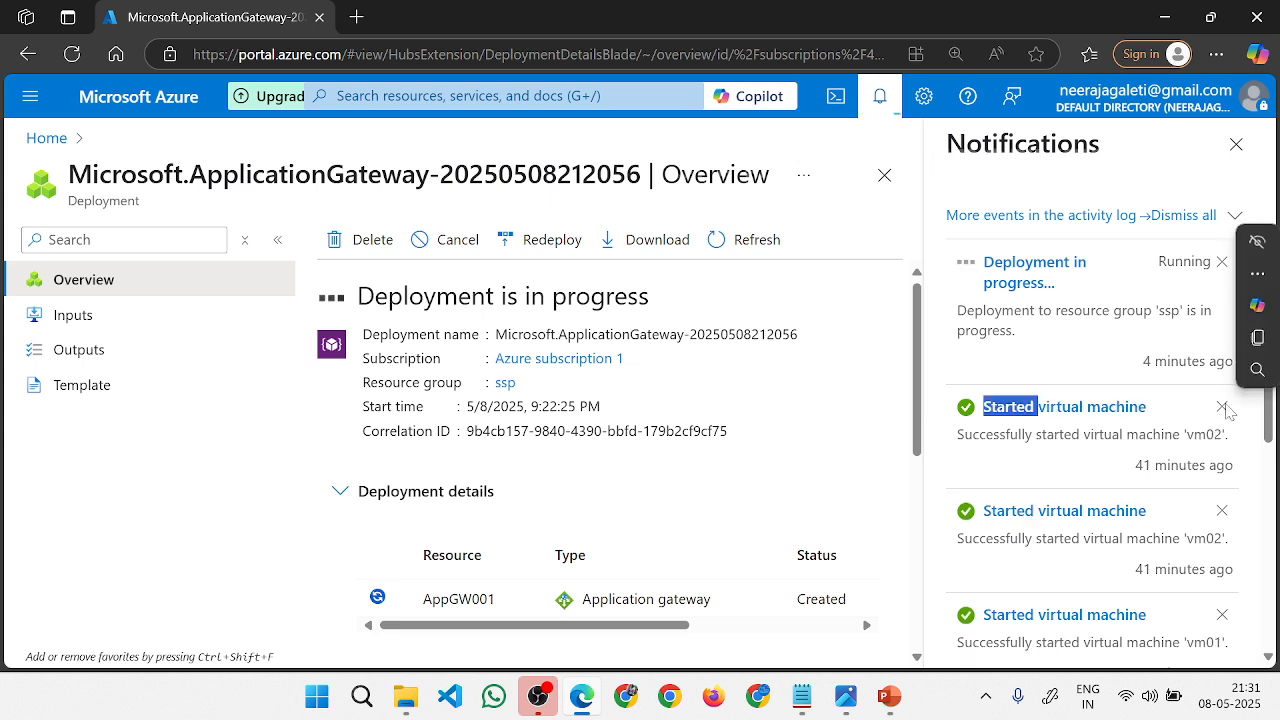
left_click(1224, 408)
left_click(1224, 408)
left_click(1222, 408)
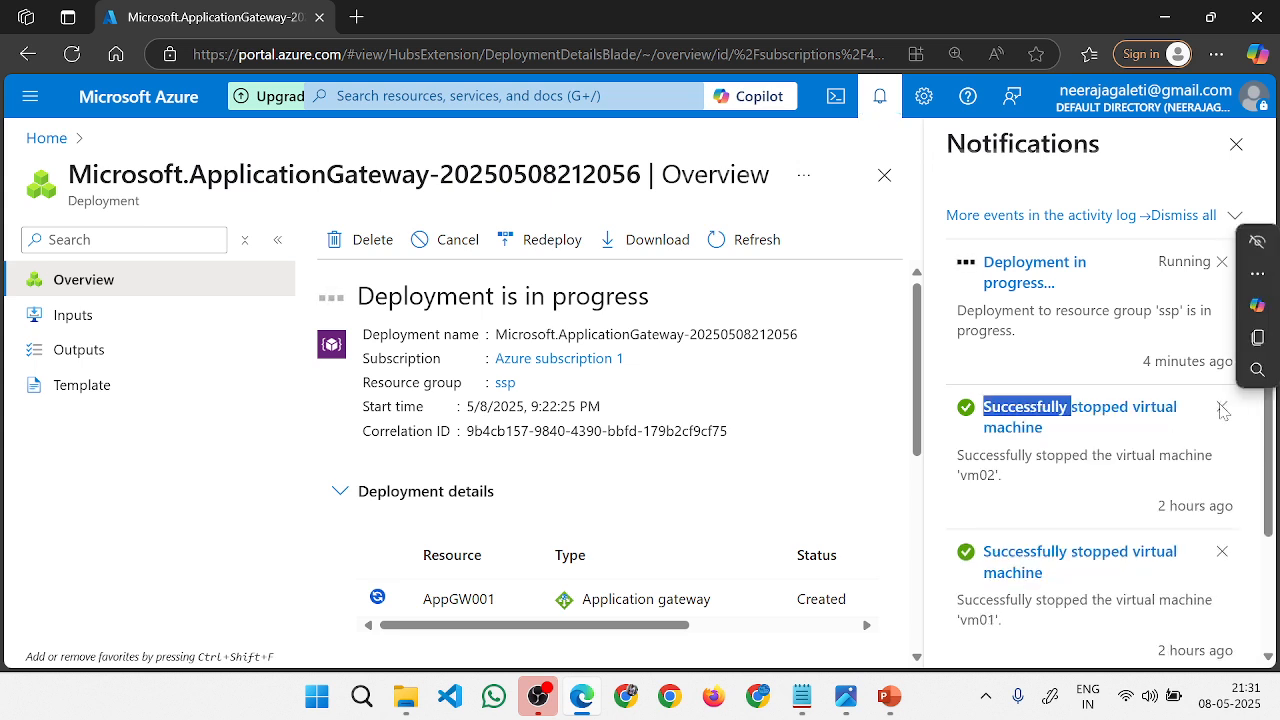
left_click(1222, 408)
left_click(1222, 408)
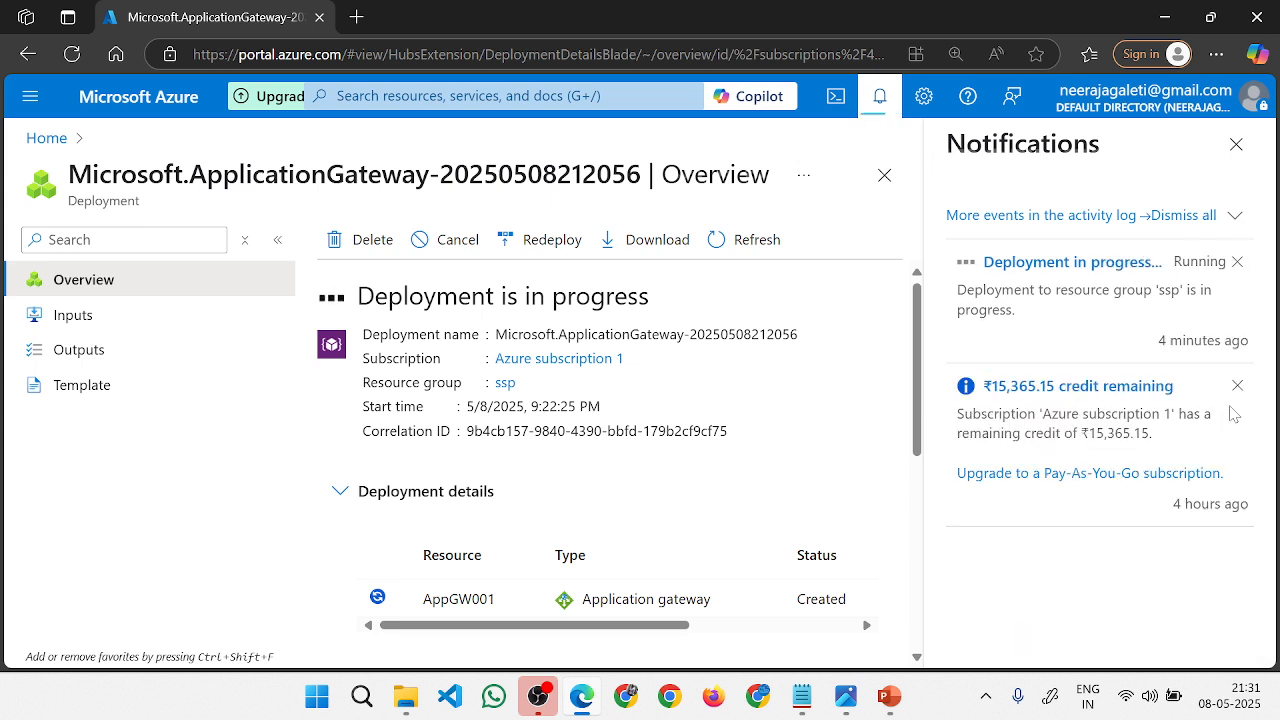
left_click(1237, 387)
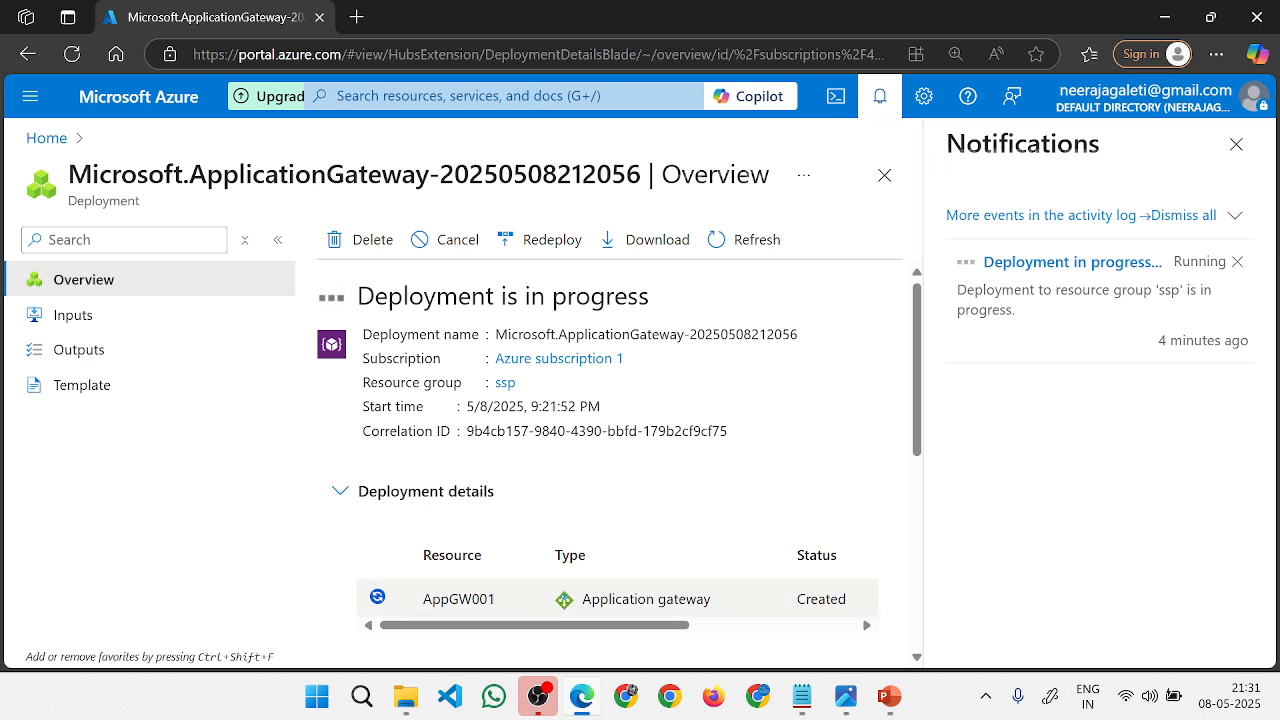
Go to the load balancing services from the portal home and open AppGW001 from the application gateways.
left_click(50, 140)
left_click(274, 515)
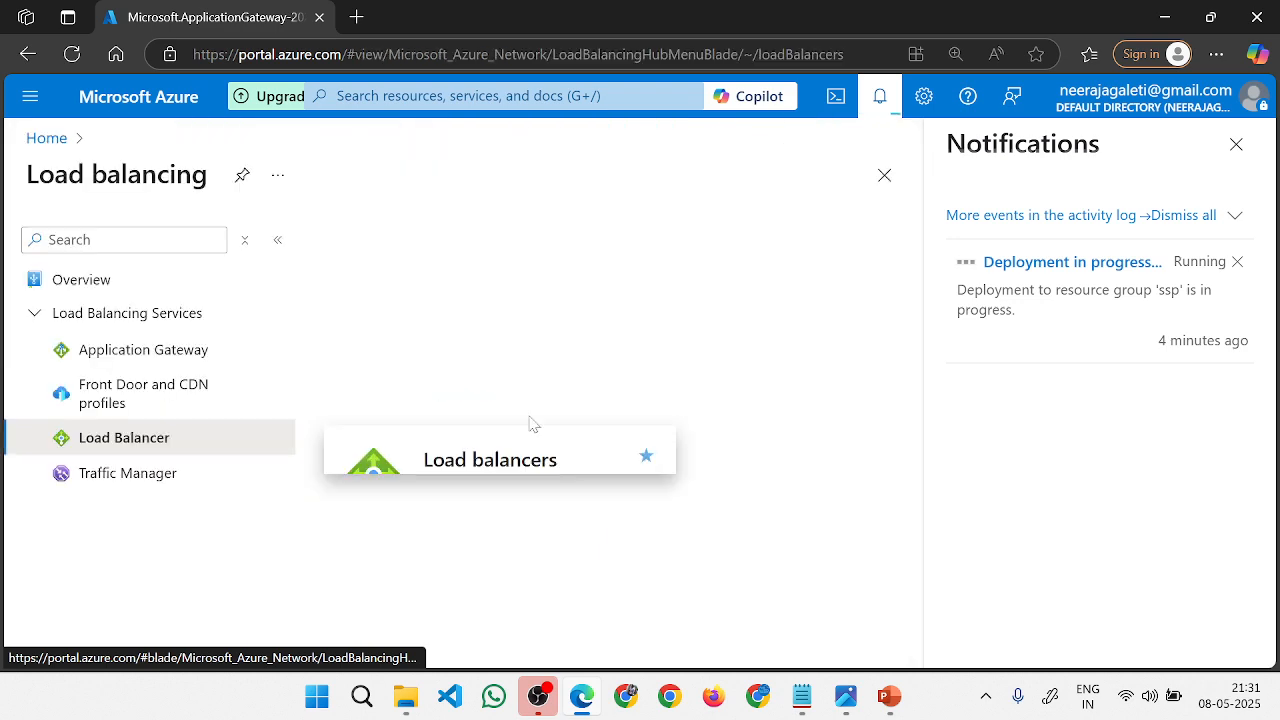
left_click(1236, 144)
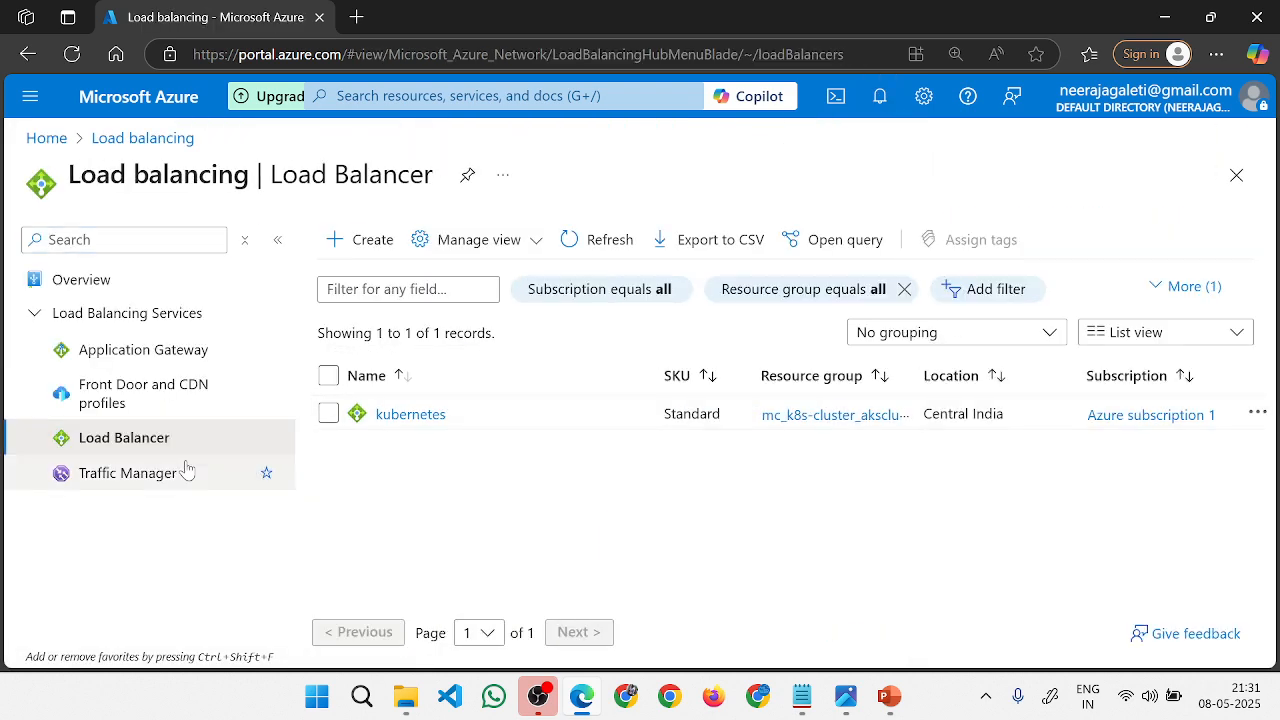
left_click(172, 352)
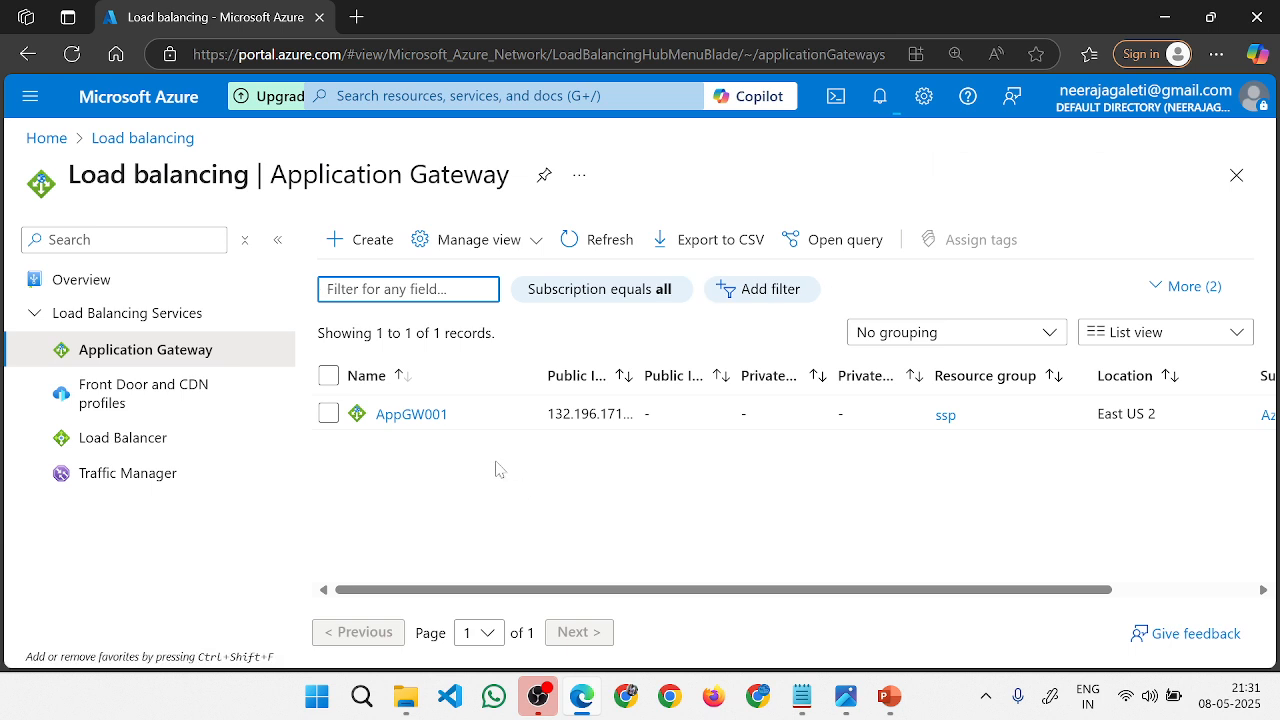
left_click(424, 418)
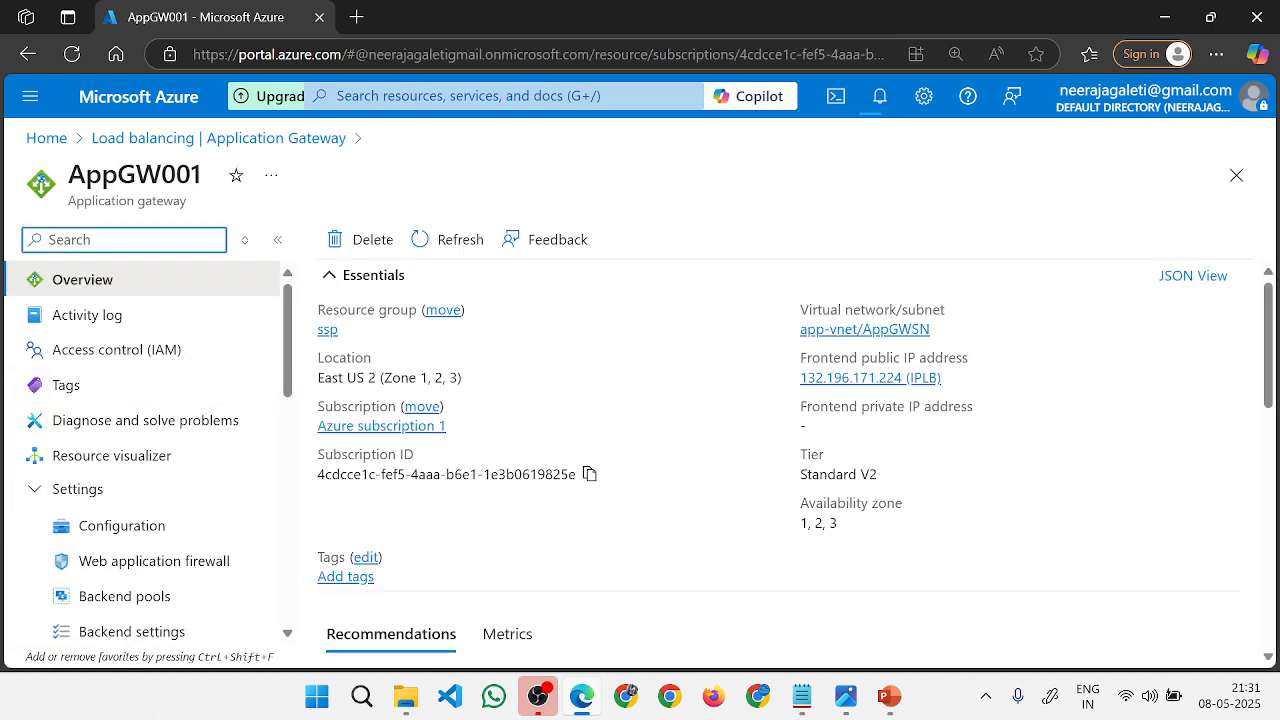
Review the essentials of AppGW001 and check the deployment status in the notifications.
scroll(538, 511, "down", 2)
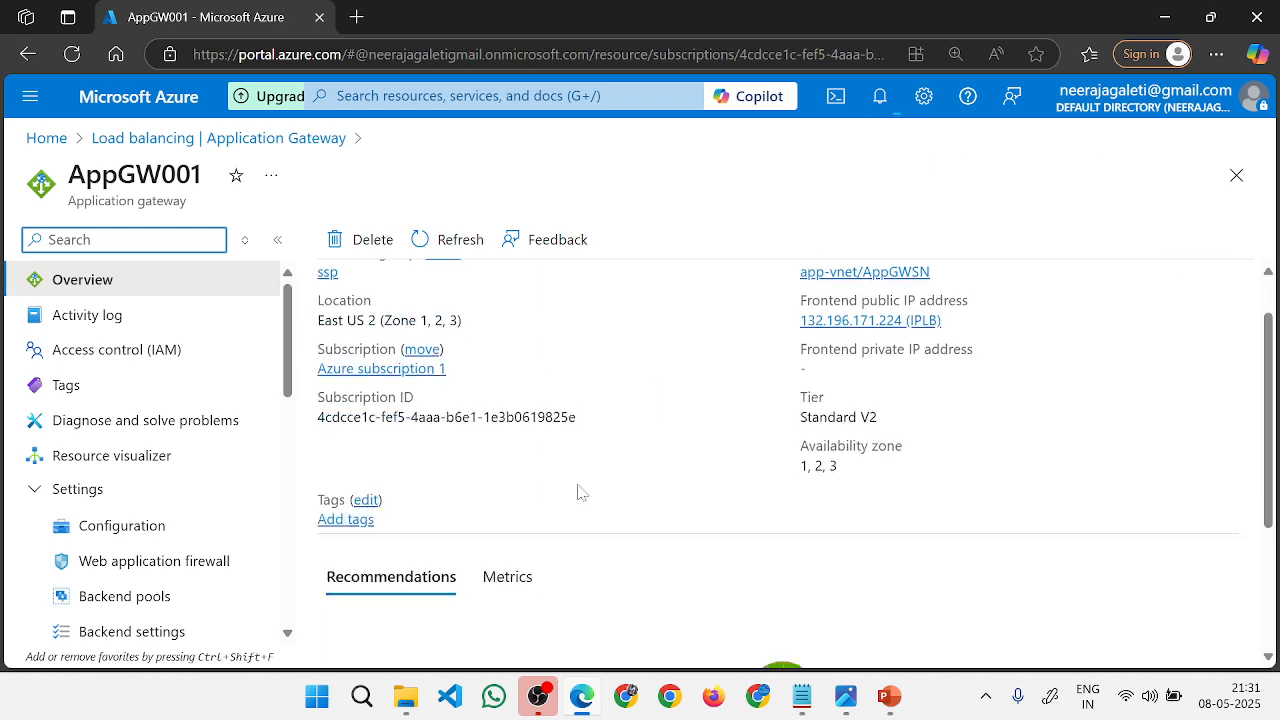
scroll(658, 497, "up", 2)
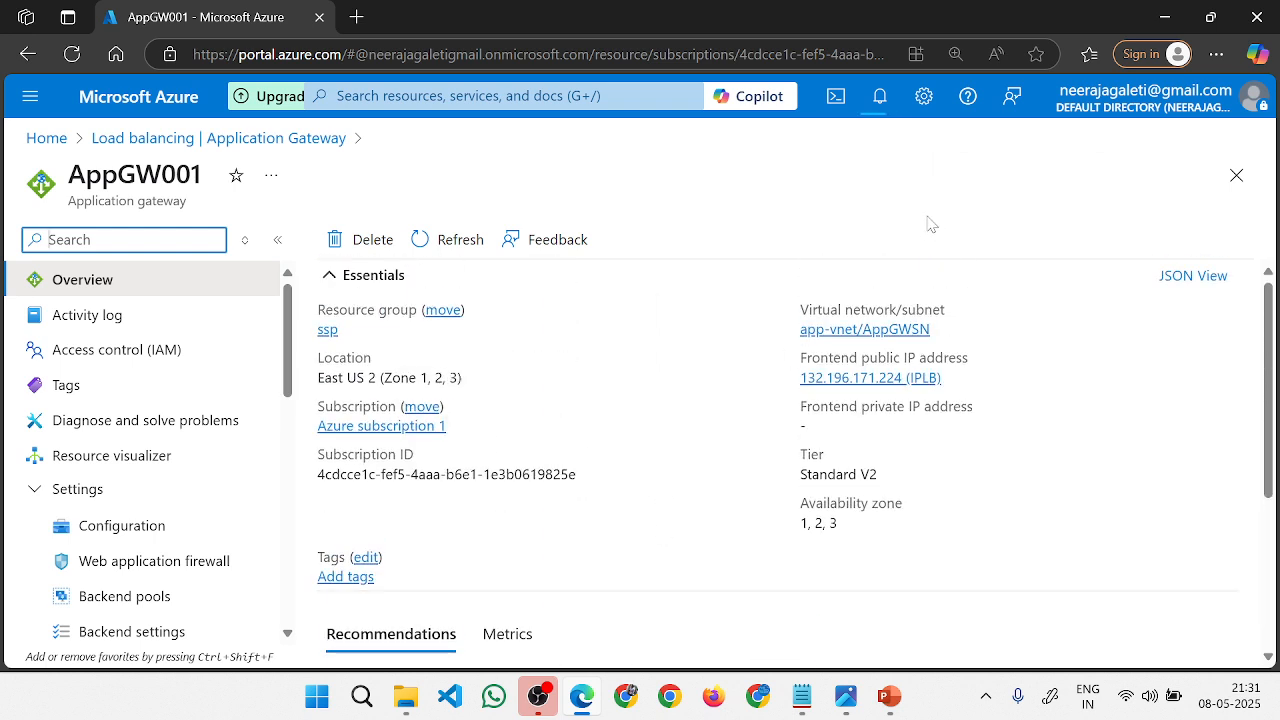
left_click(878, 100)
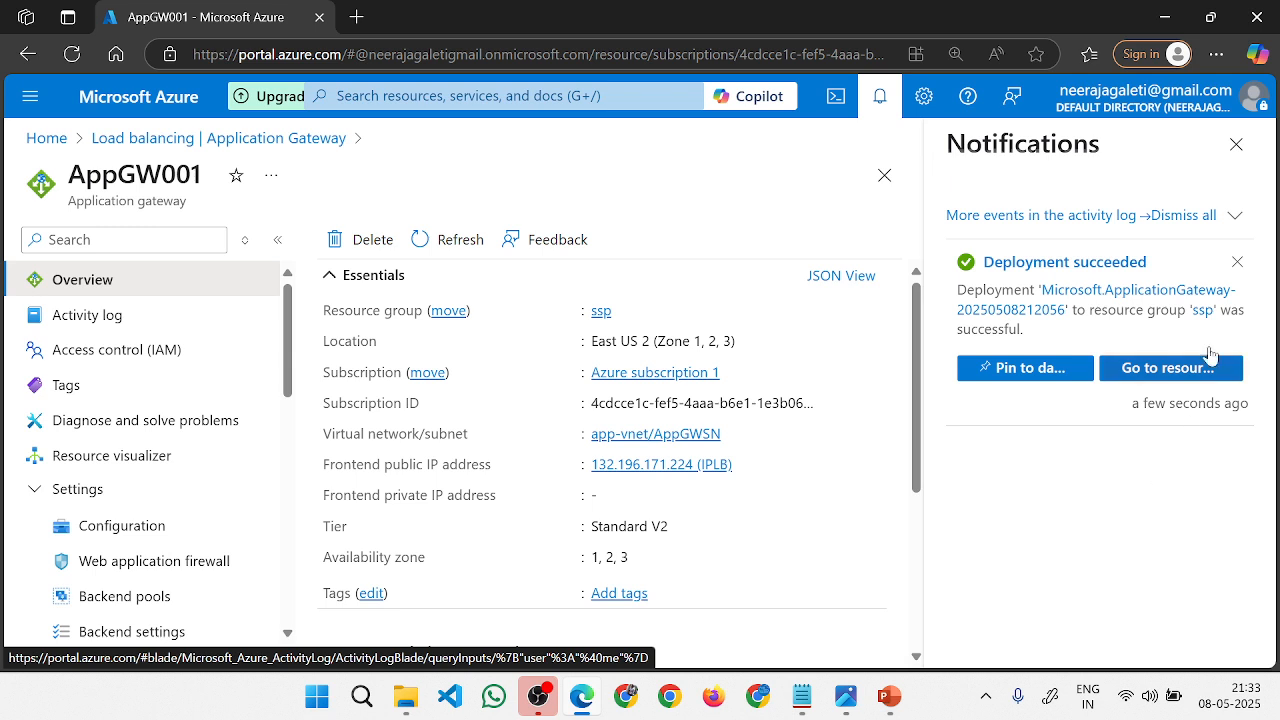
left_click(1236, 144)
Open the frontend IP configurations of AppGW001 and copy the public frontend IP address.
scroll(182, 502, "down", 1)
scroll(182, 502, "down", 2)
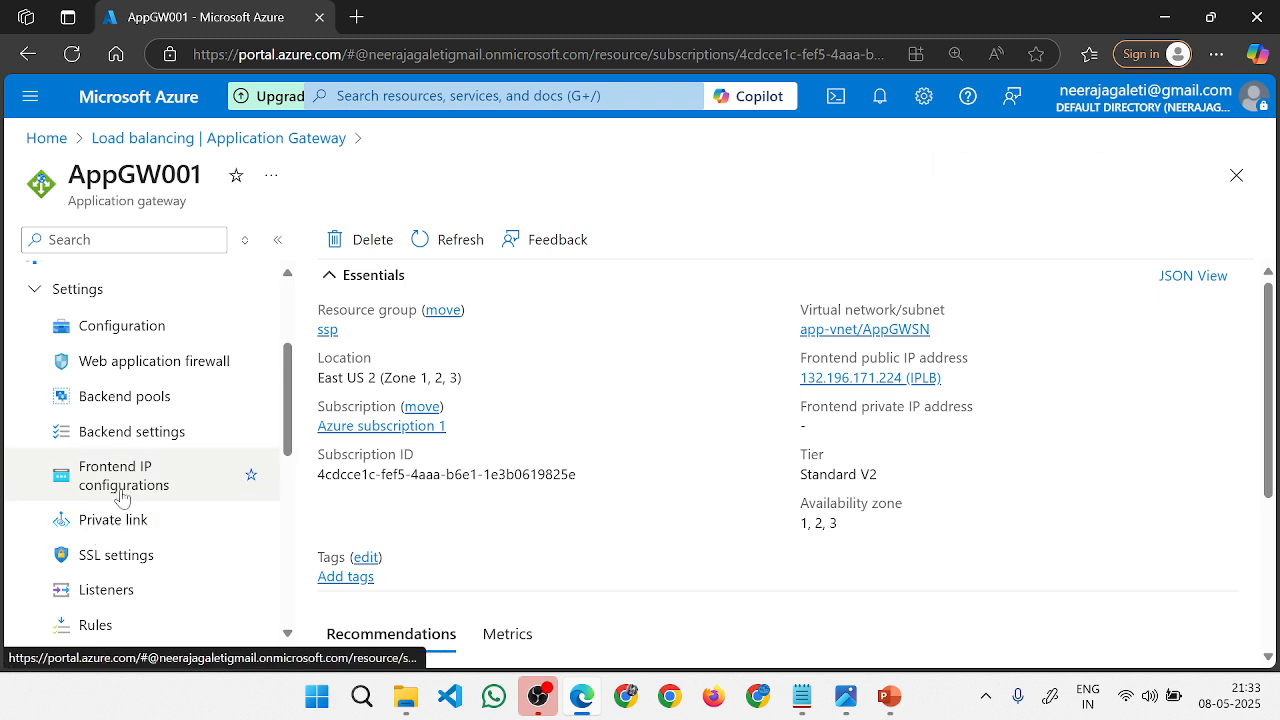
left_click(63, 289)
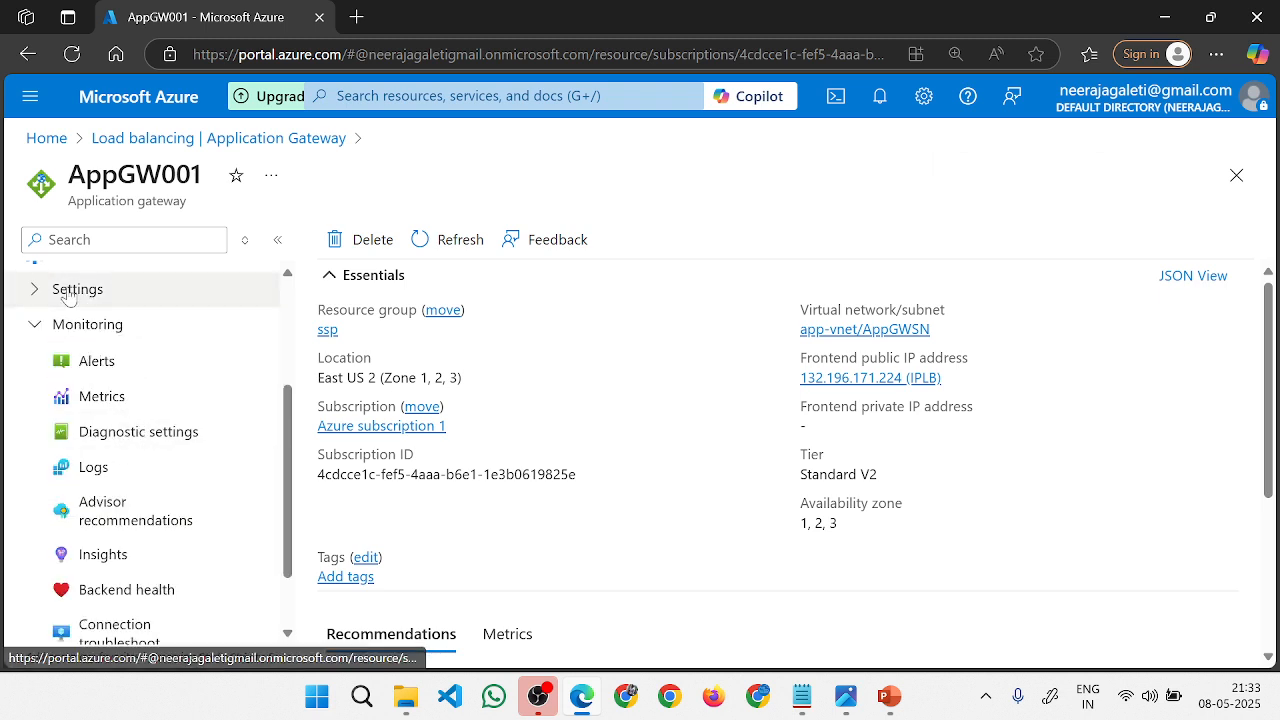
left_click(84, 289)
left_click(140, 474)
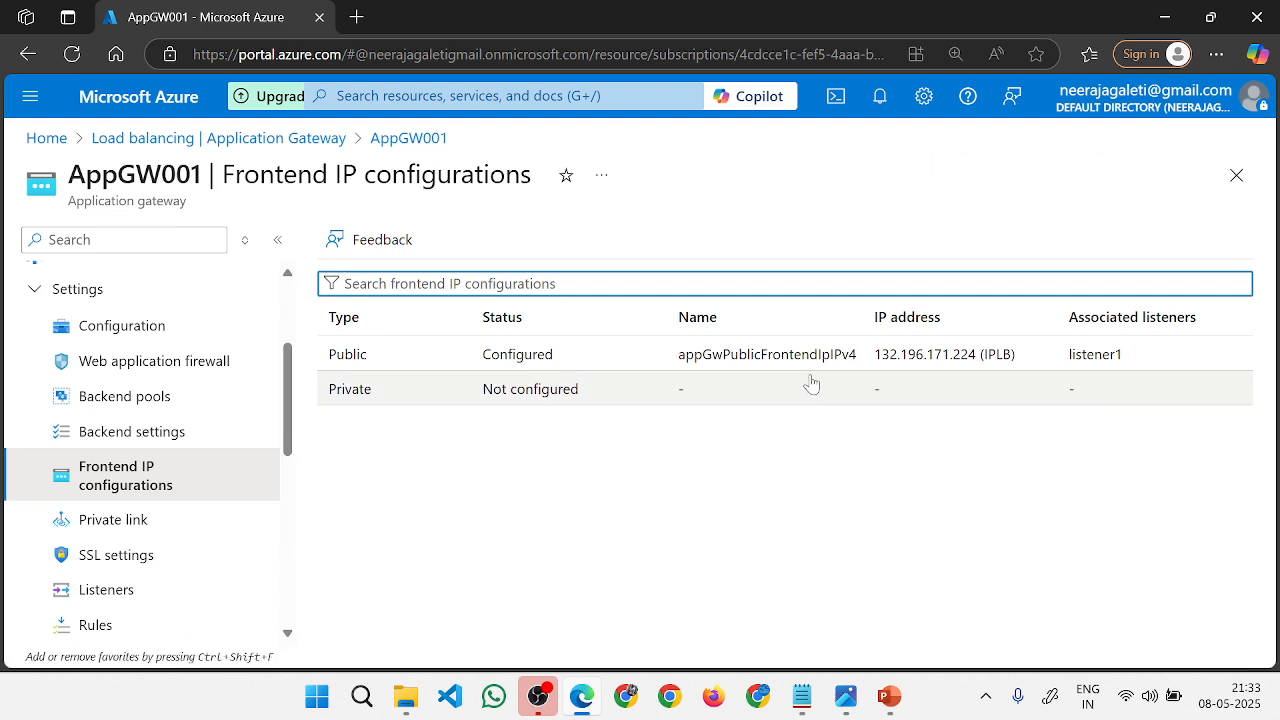
left_click_drag(970, 362, 874, 366)
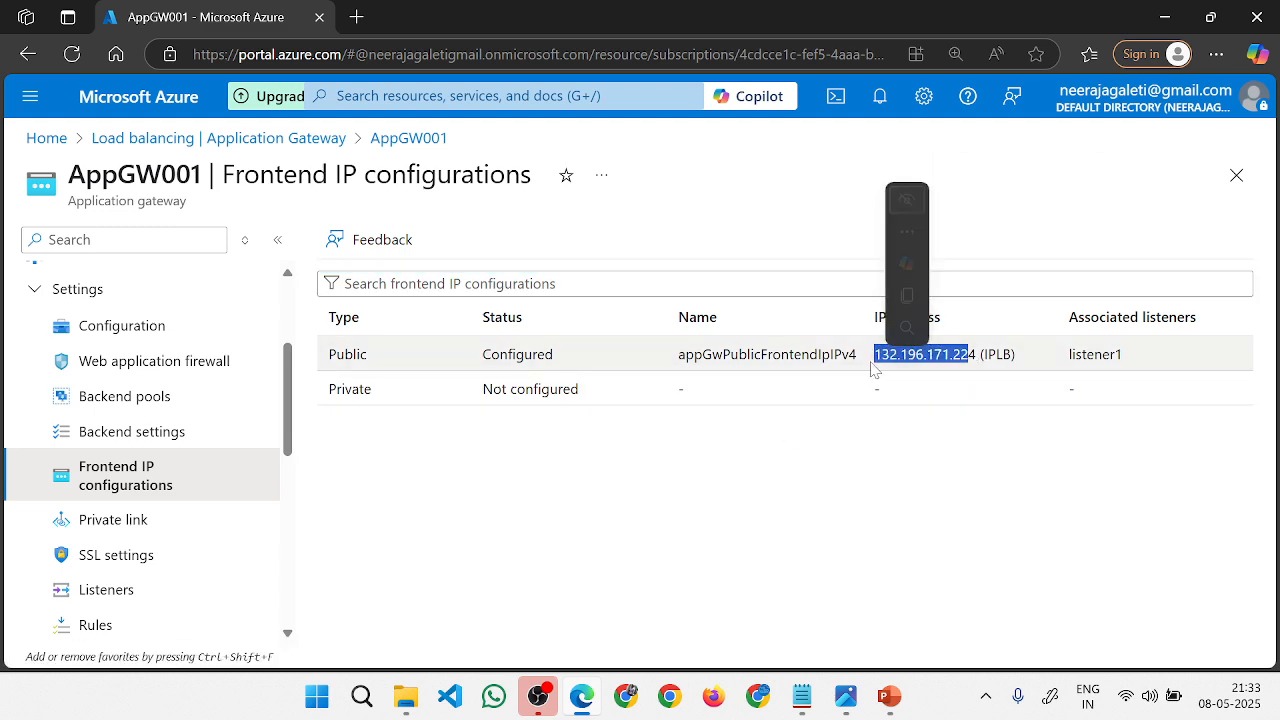
key("ctrl+c")
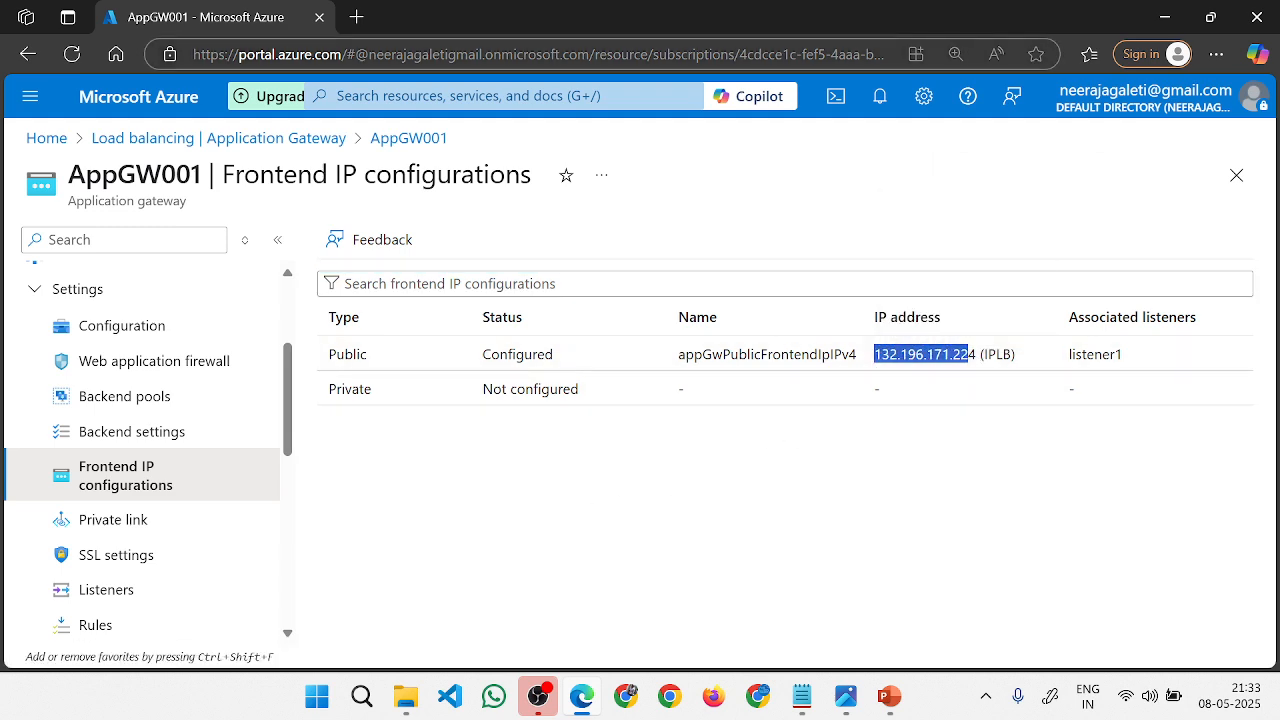
Open the gateway's public address 132.196.171.224 in a new browser tab, without a port number.
left_click(356, 17)
key("ctrl+v")
type("4:80")
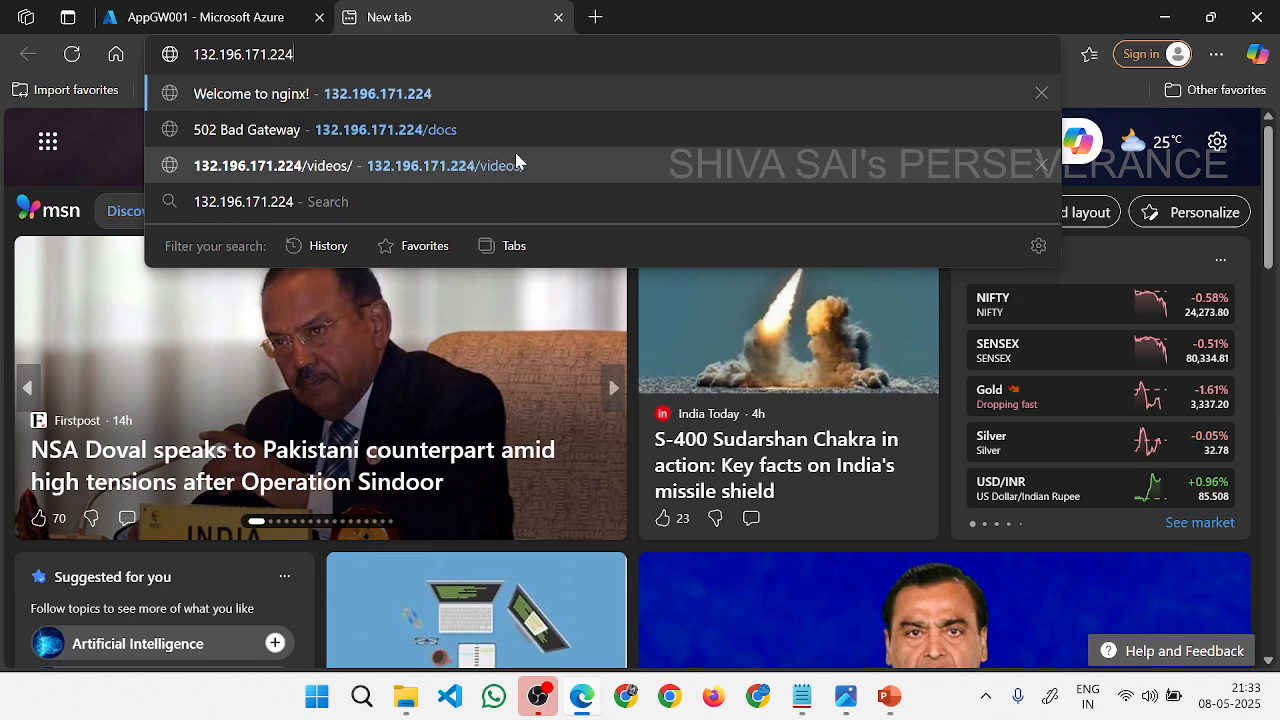
key("BackSpace")
key("BackSpace")
key("BackSpace")
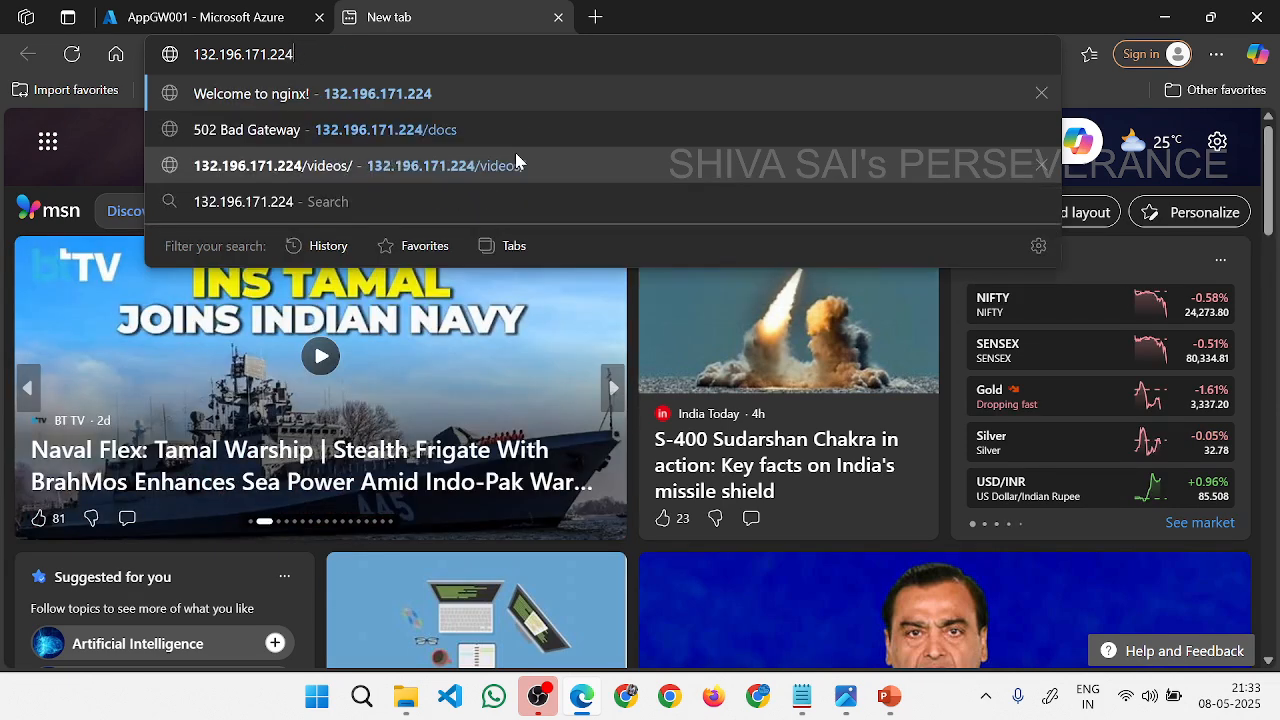
key("Return")
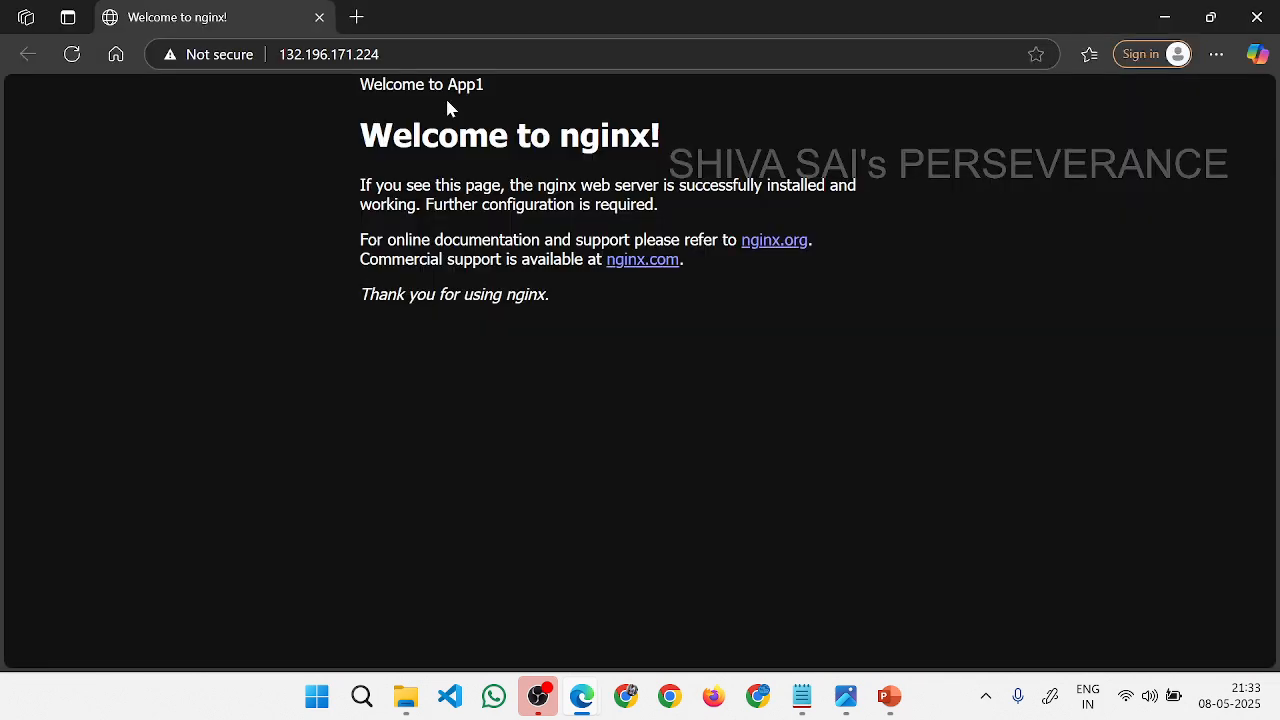
Test the docs route by loading 132.196.171.224/docs and highlight the heading of the page.
left_click(412, 55)
left_click(412, 55)
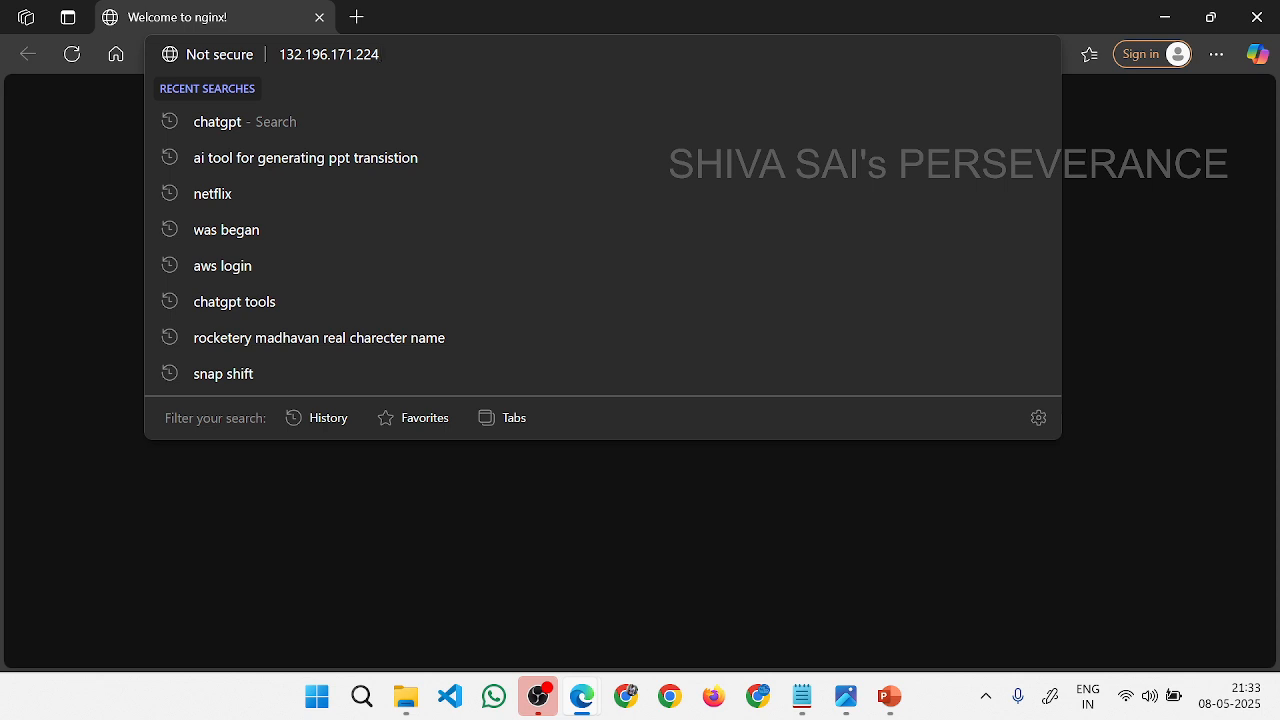
type("/docs")
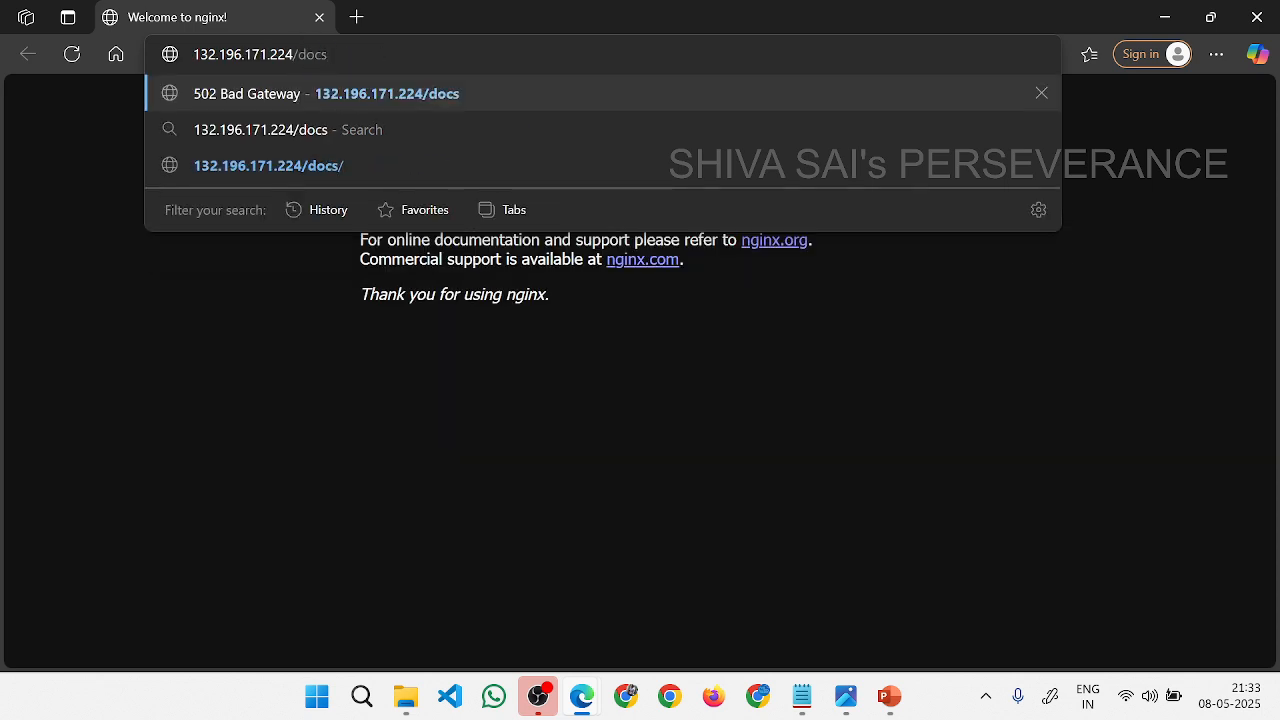
key("Return")
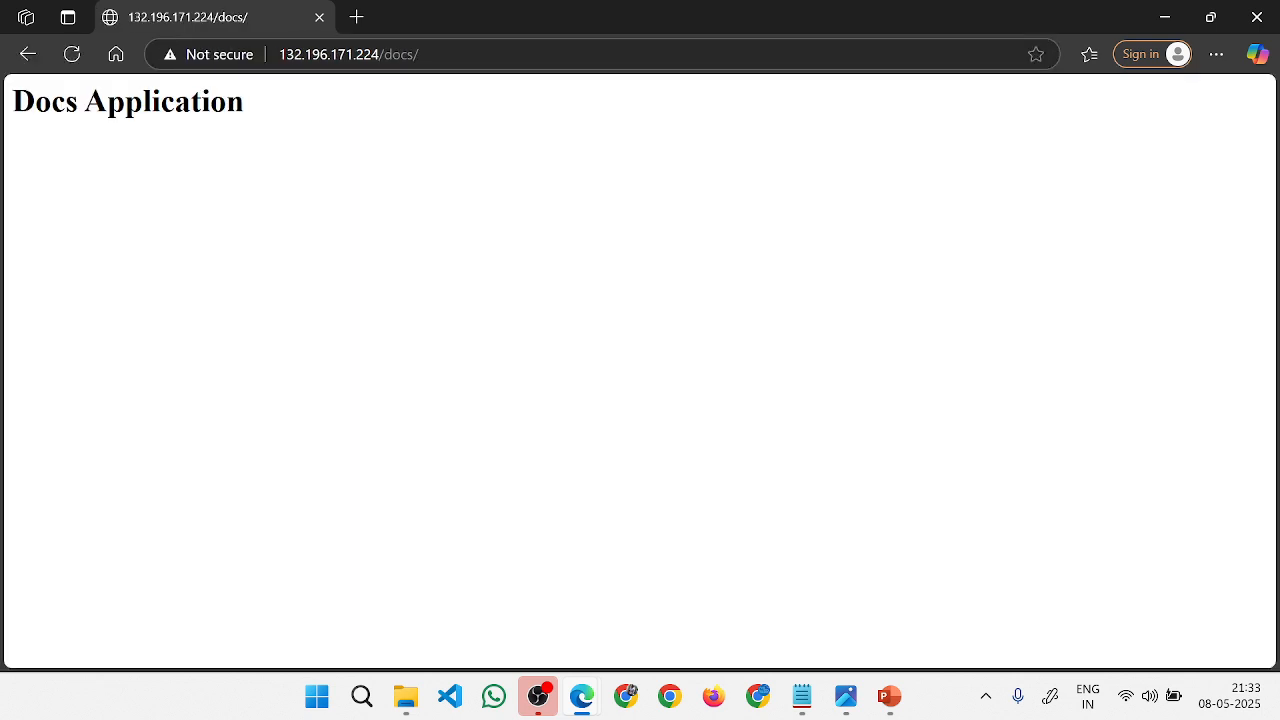
left_click_drag(371, 134, 16, 96)
Test the videos route by replacing docs with videos in the address and loading 132.196.171.224/videos/.
left_click(439, 58)
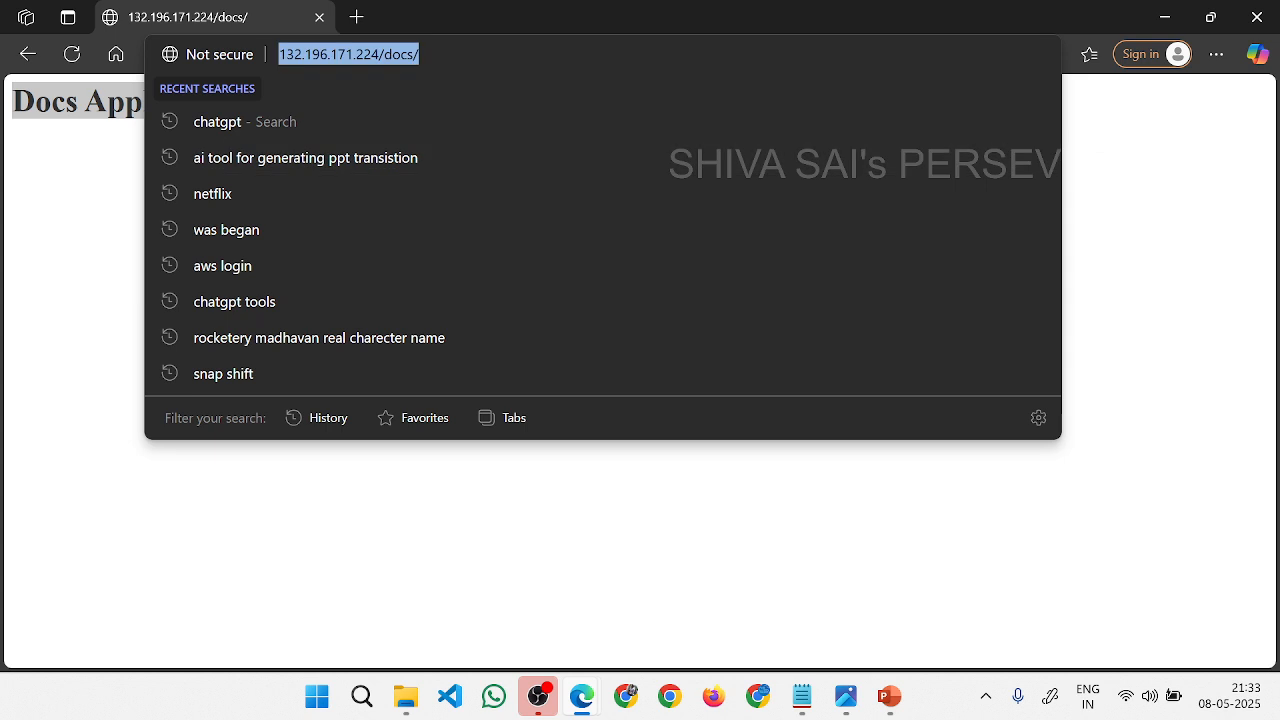
key("End")
key("BackSpace")
key("BackSpace")
key("BackSpace")
key("BackSpace")
key("BackSpace")
type("v")
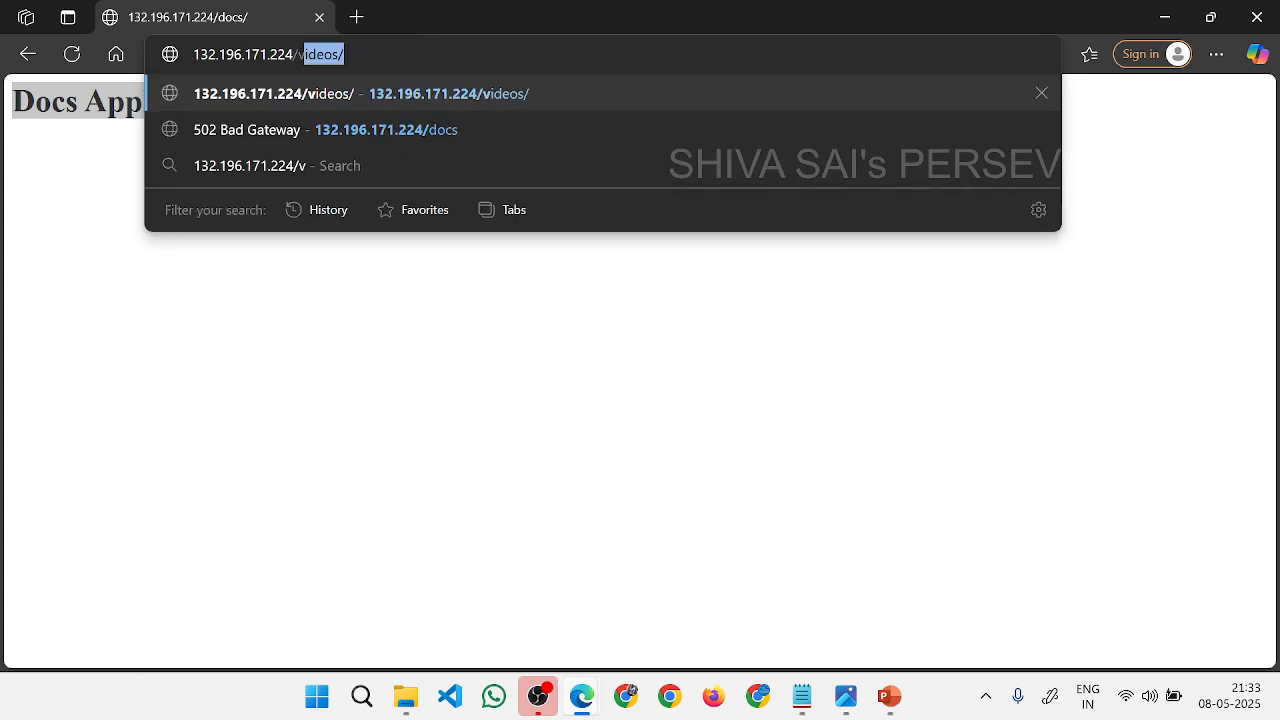
type("ideos")
key("Return")
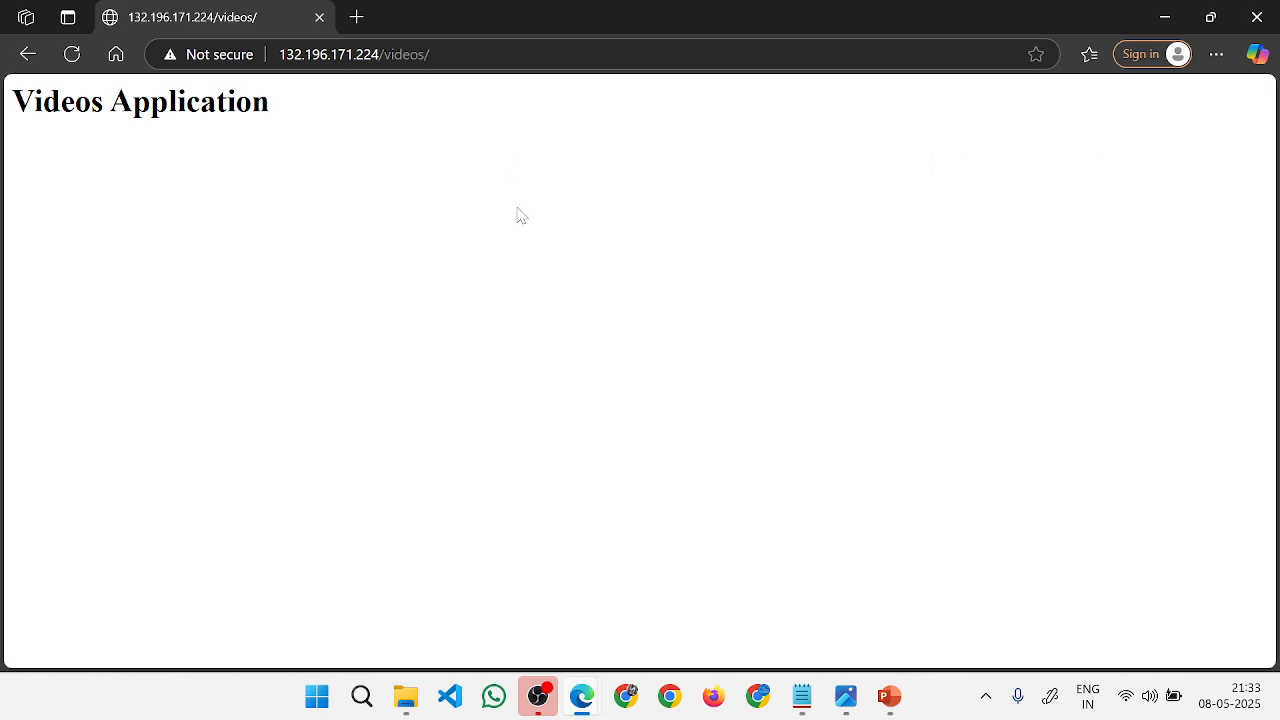
Return to AppGW001 in the Azure portal and open its list of routing rules.
key("alt+Tab")
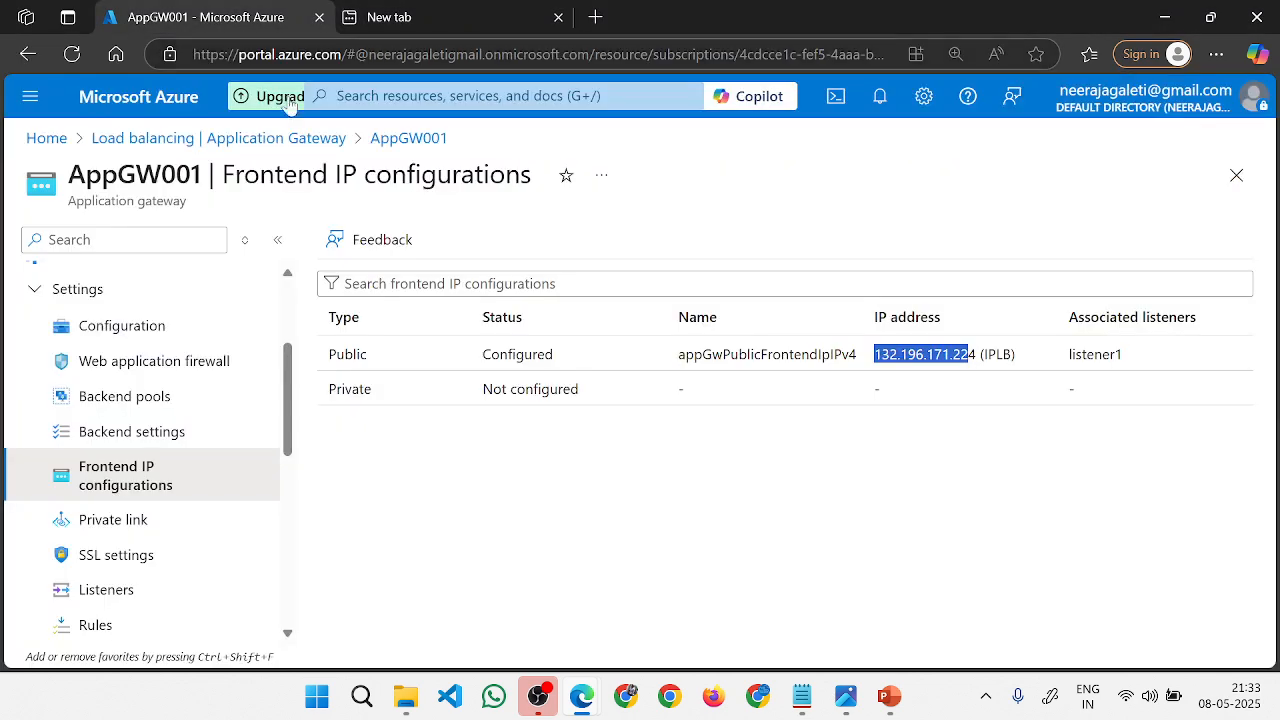
key("ctrl+shift+Tab")
scroll(140, 500, "down", 3)
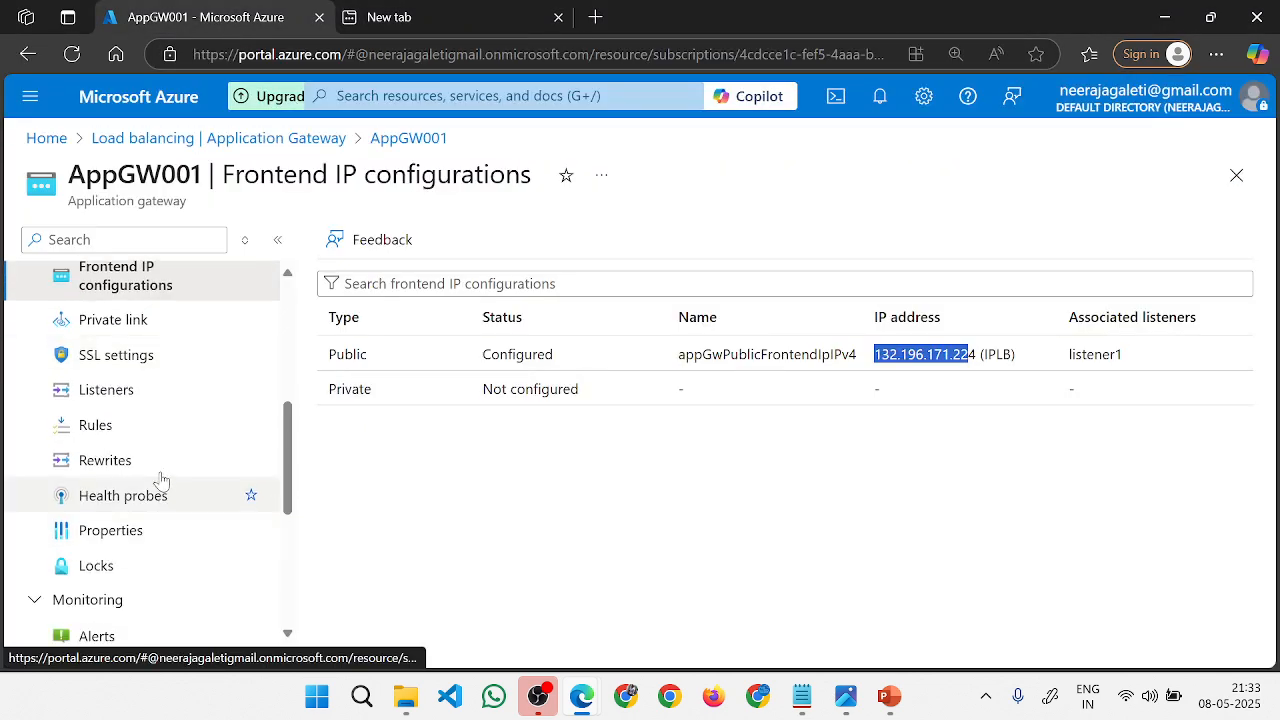
left_click(155, 444)
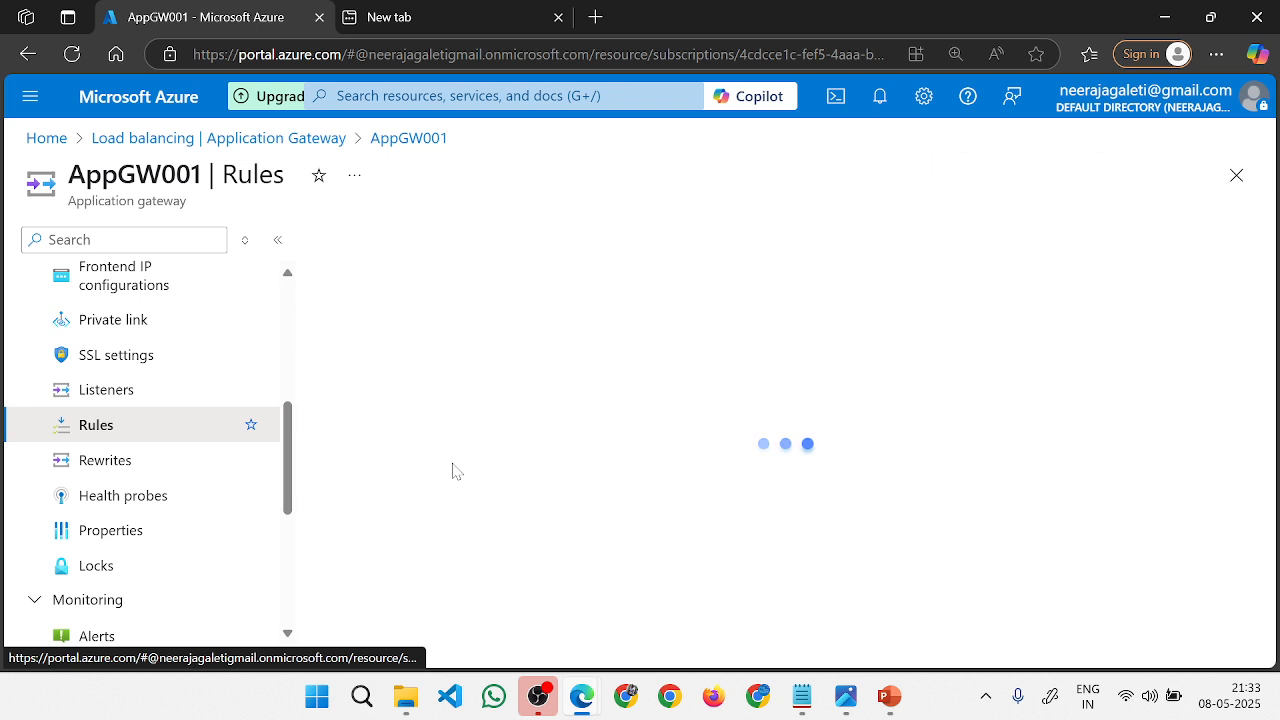
Add a line reading /docs below /docs/* in the Prepare ENV notes in Notepad.
mouse_move(801, 696)
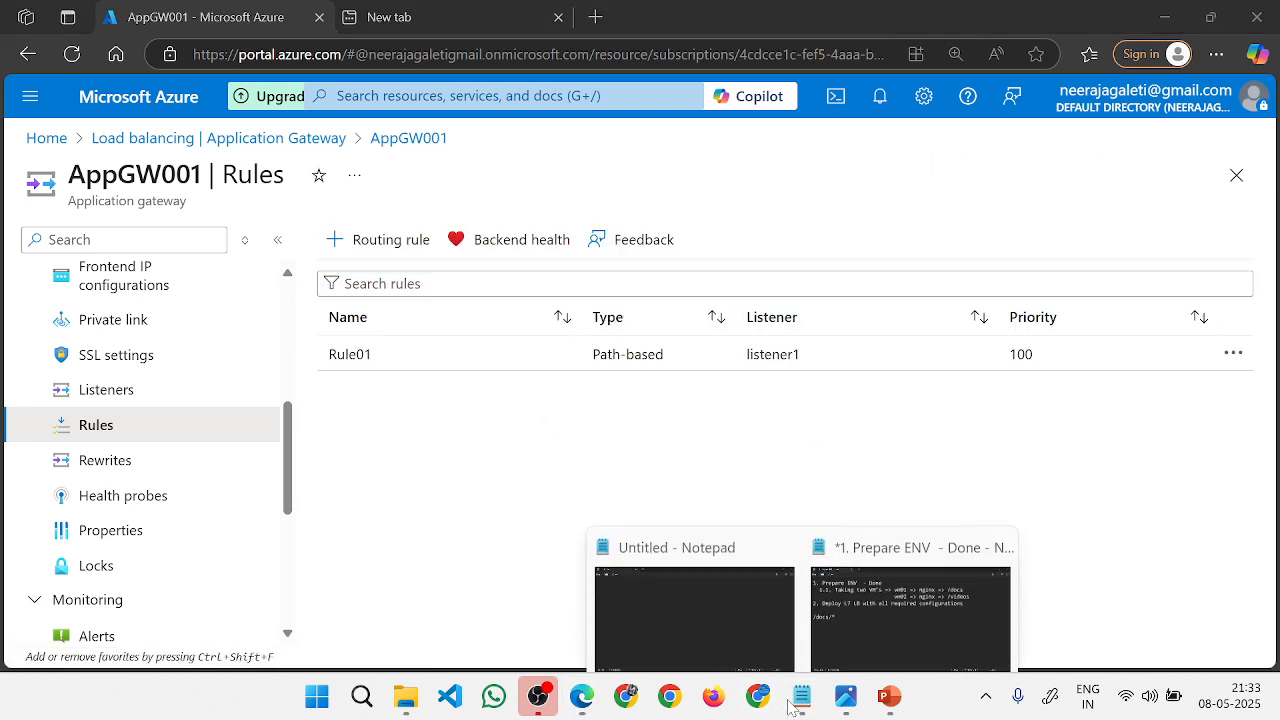
left_click(920, 600)
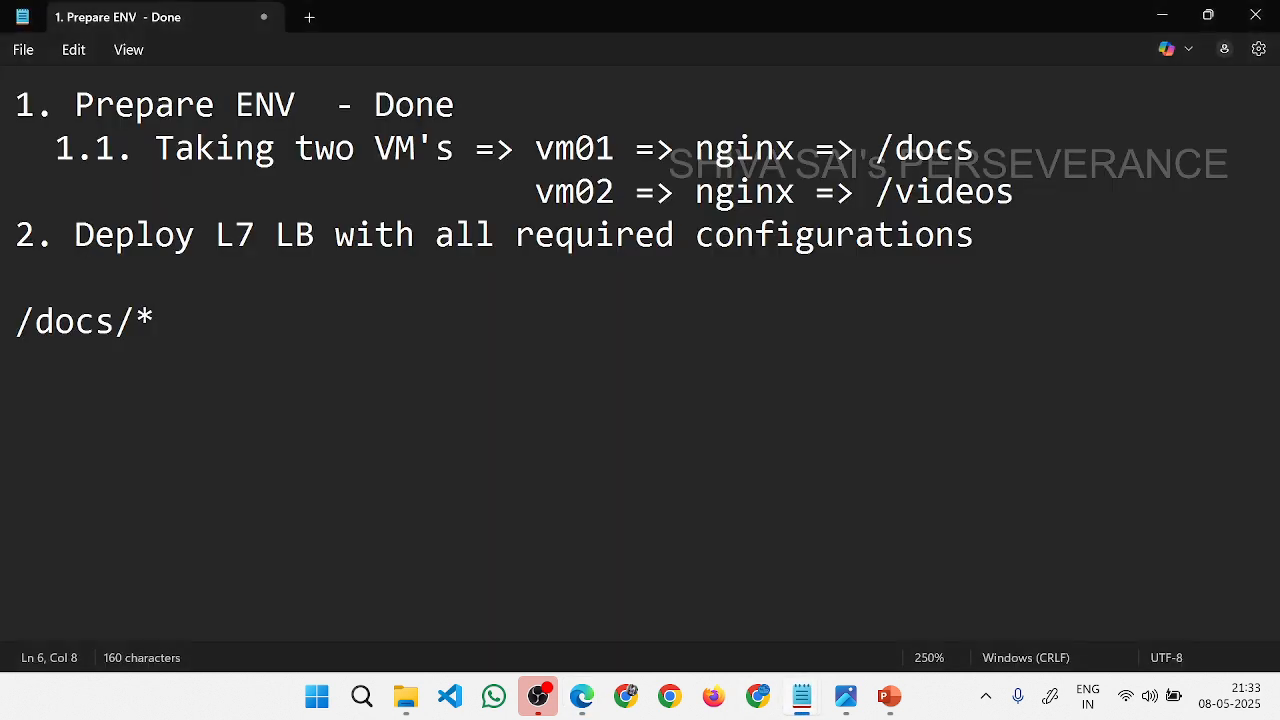
key("Return")
type("/docs")
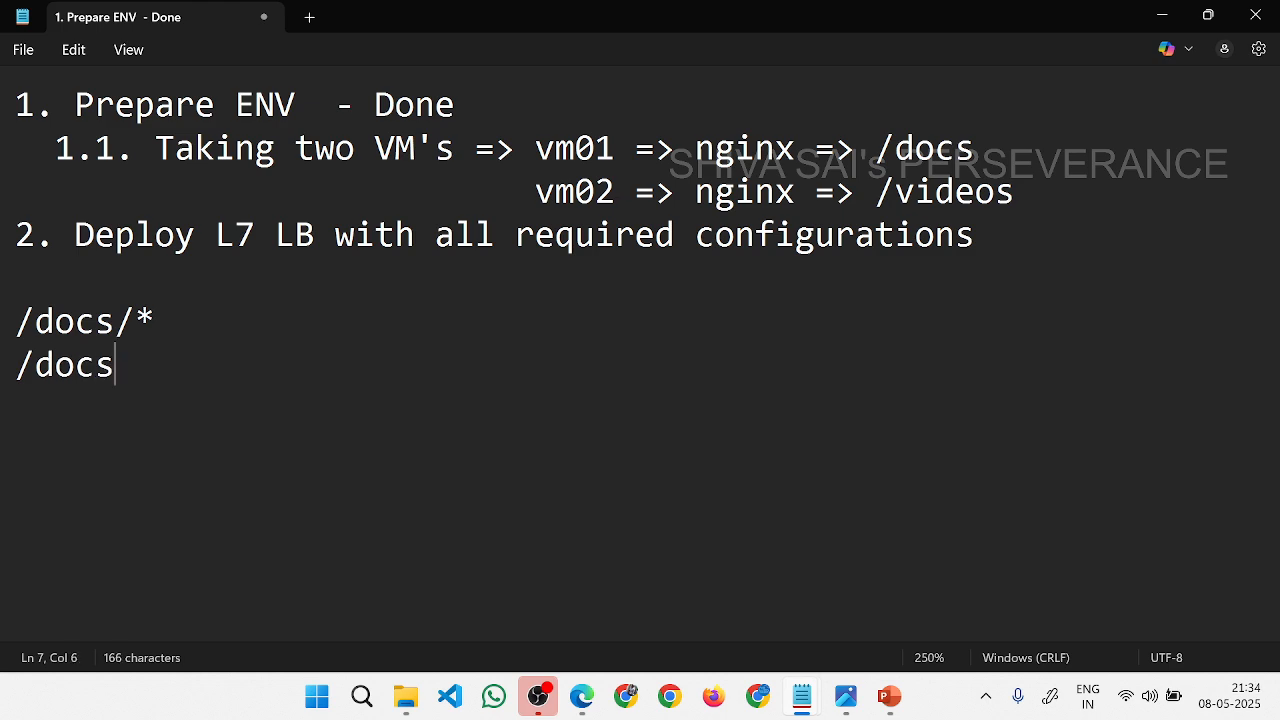
In the portal, change the path of Rule01's videosapp target to /videos and save the path target and the rule.
key("alt+Tab")
left_click(335, 355)
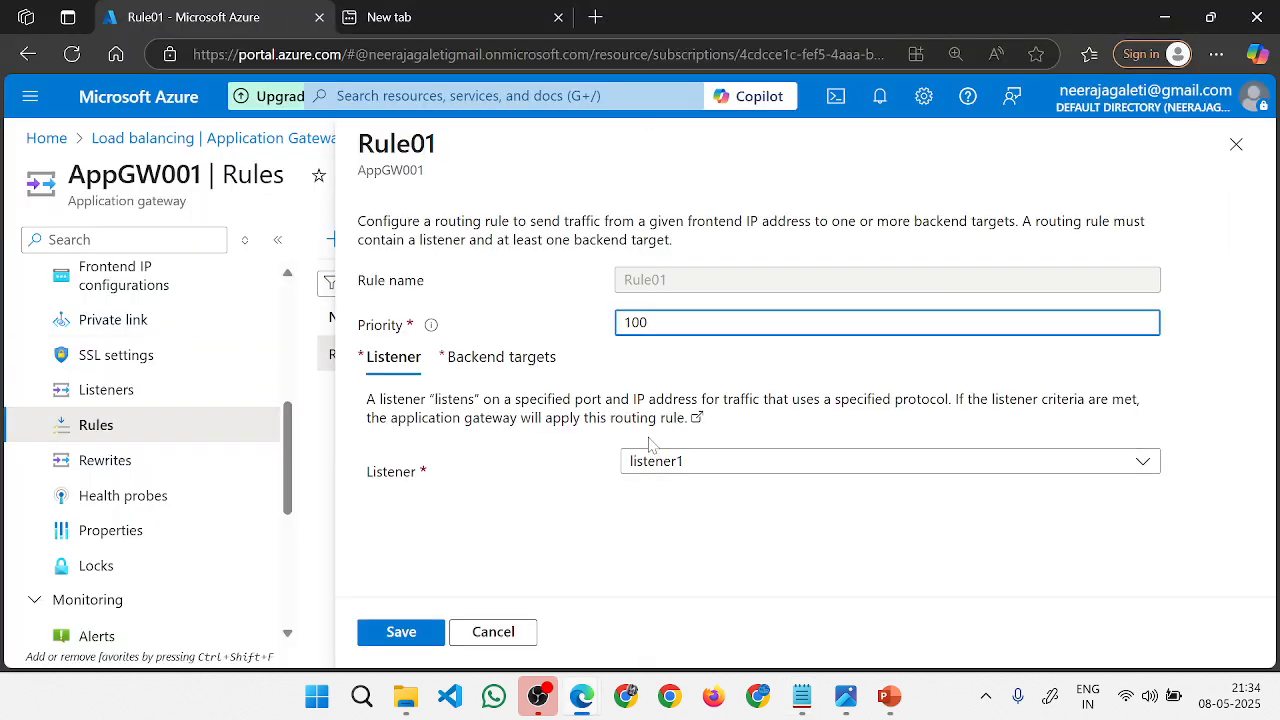
left_click(501, 357)
scroll(783, 415, "down", 2)
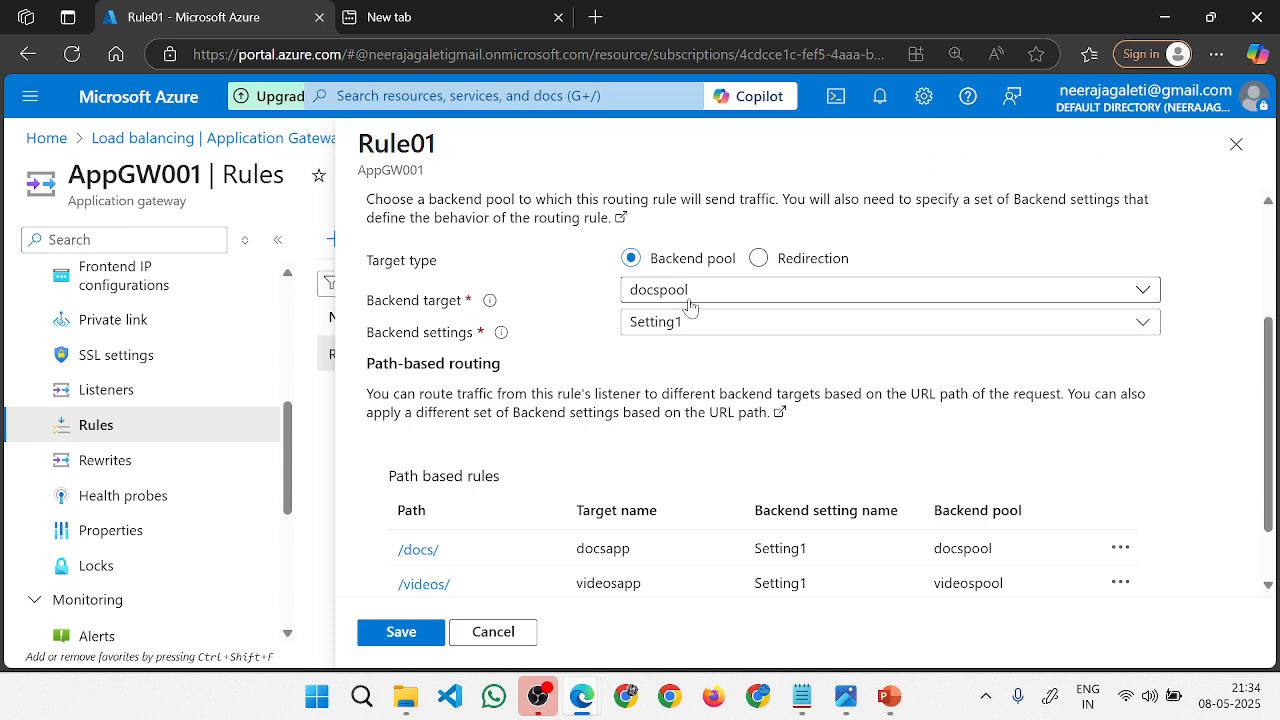
scroll(600, 380, "down", 1)
left_click(424, 507)
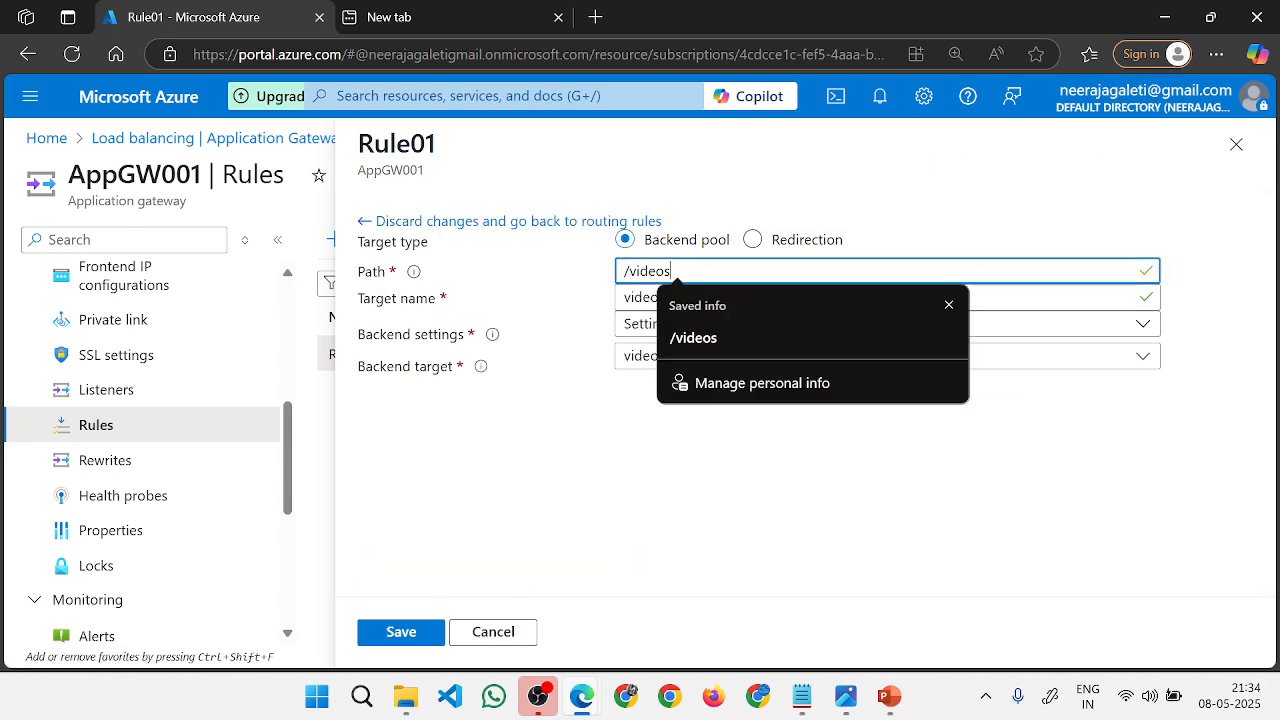
left_click(396, 634)
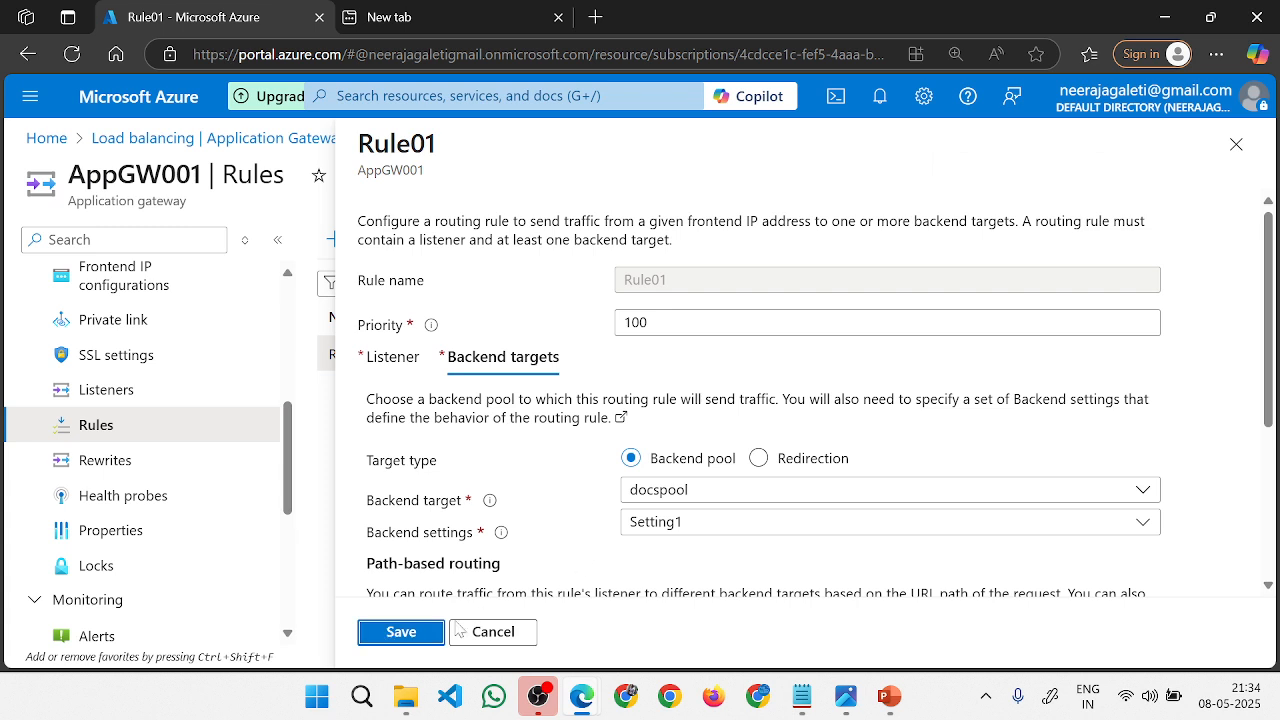
left_click(402, 636)
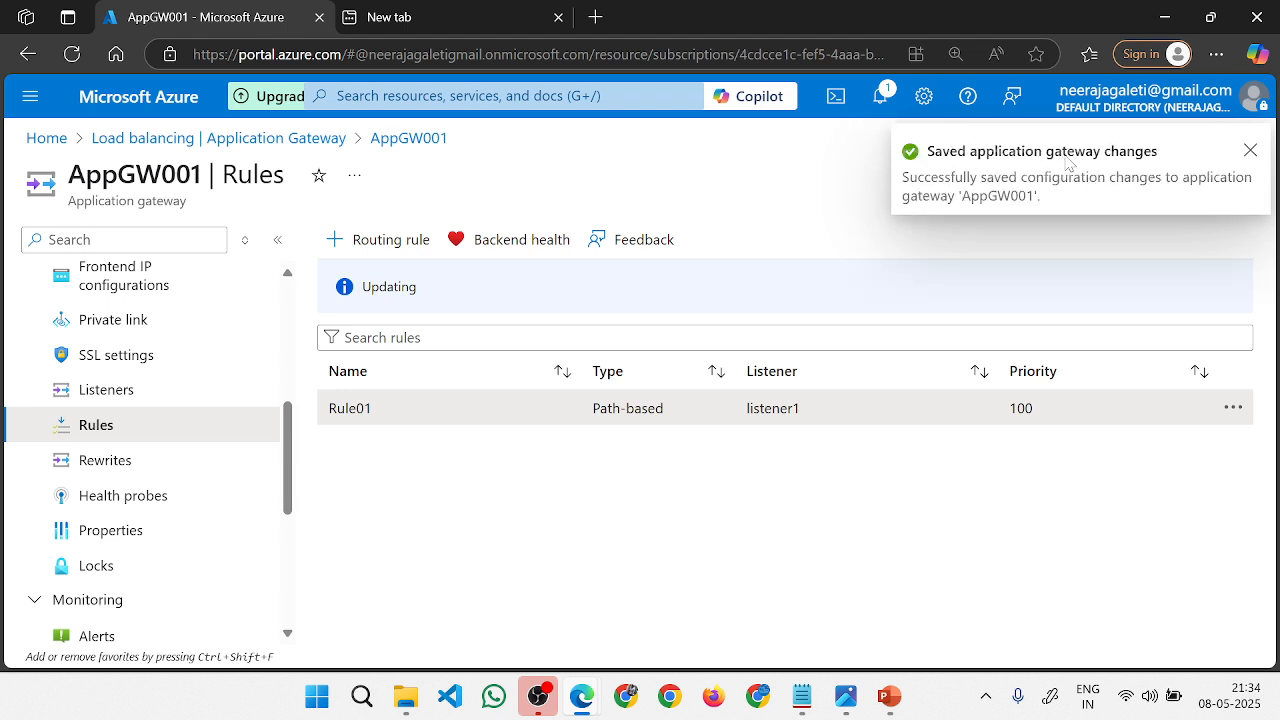
Return to the browser window showing the videos page and test the docs route by loading 132.196.171.224/docs.
left_click(525, 12)
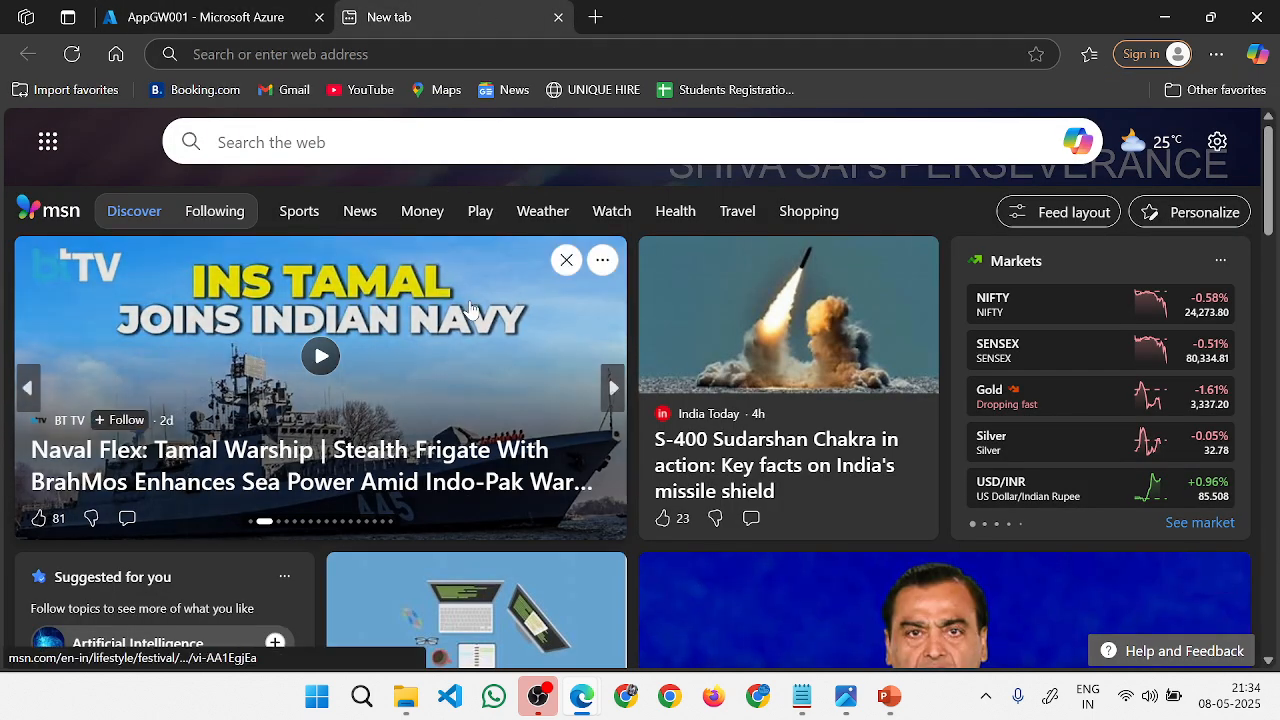
left_click(655, 615)
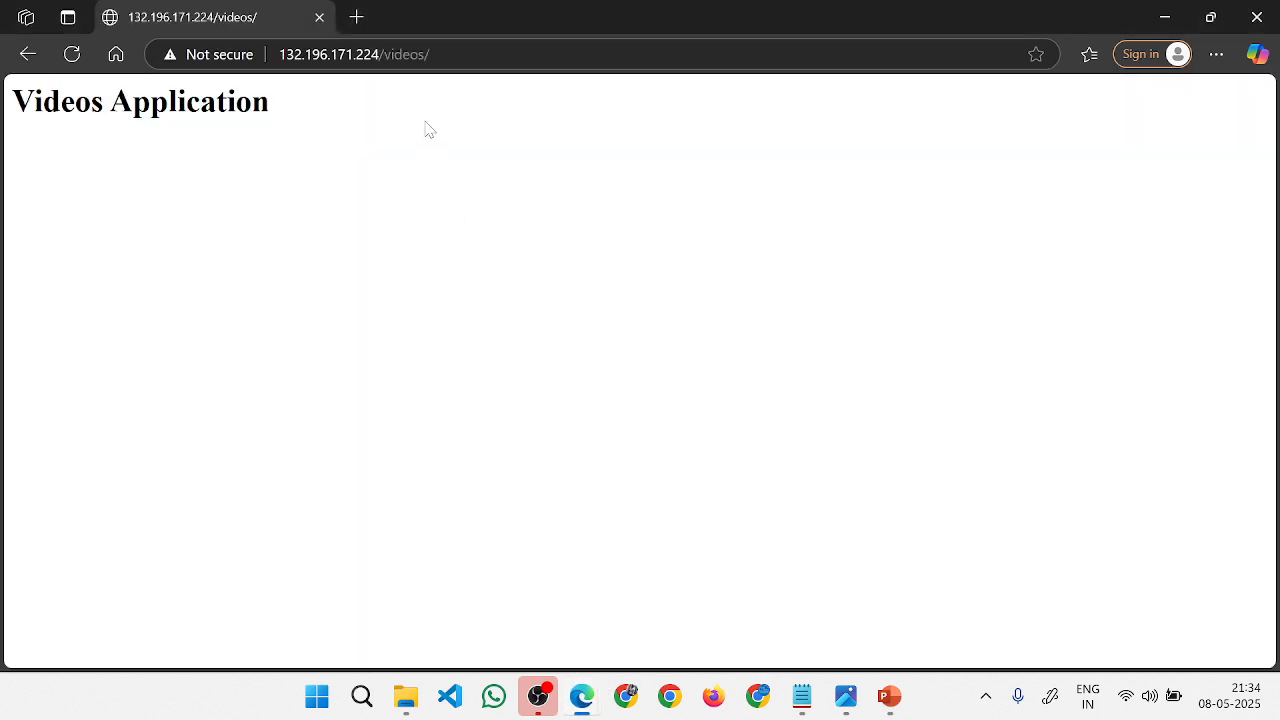
double_click(404, 54)
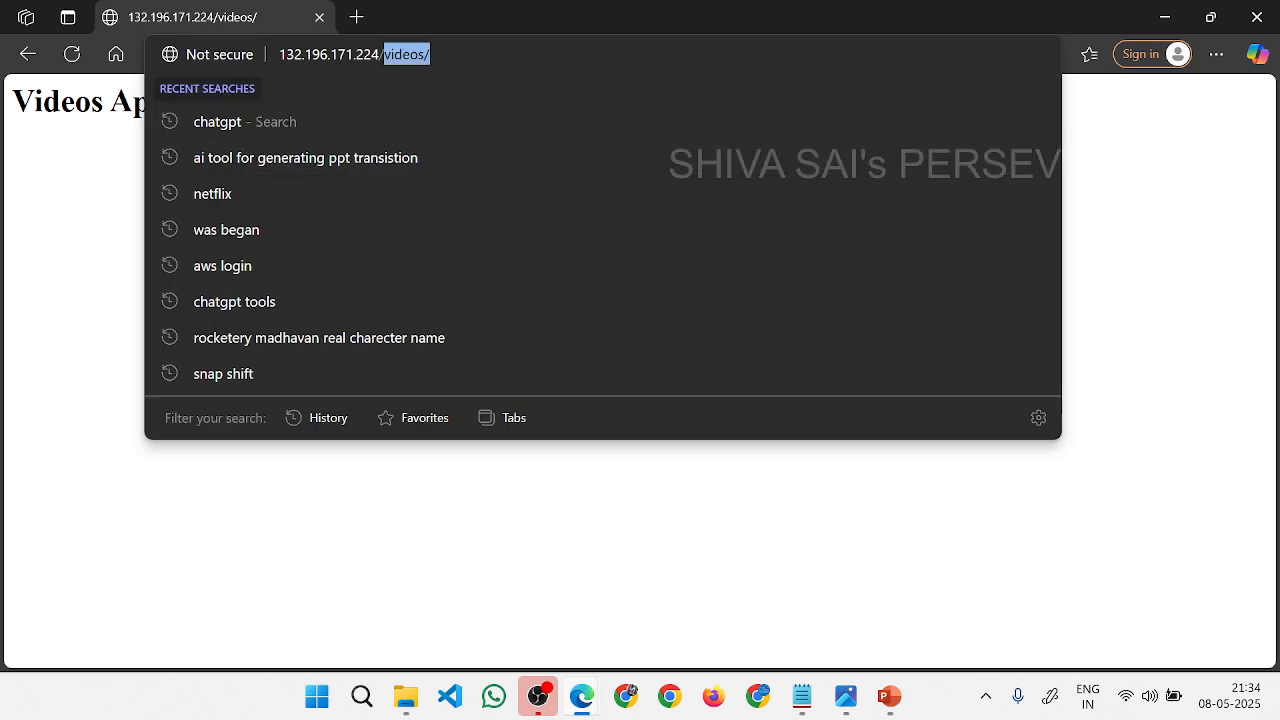
type("docs")
key("Return")
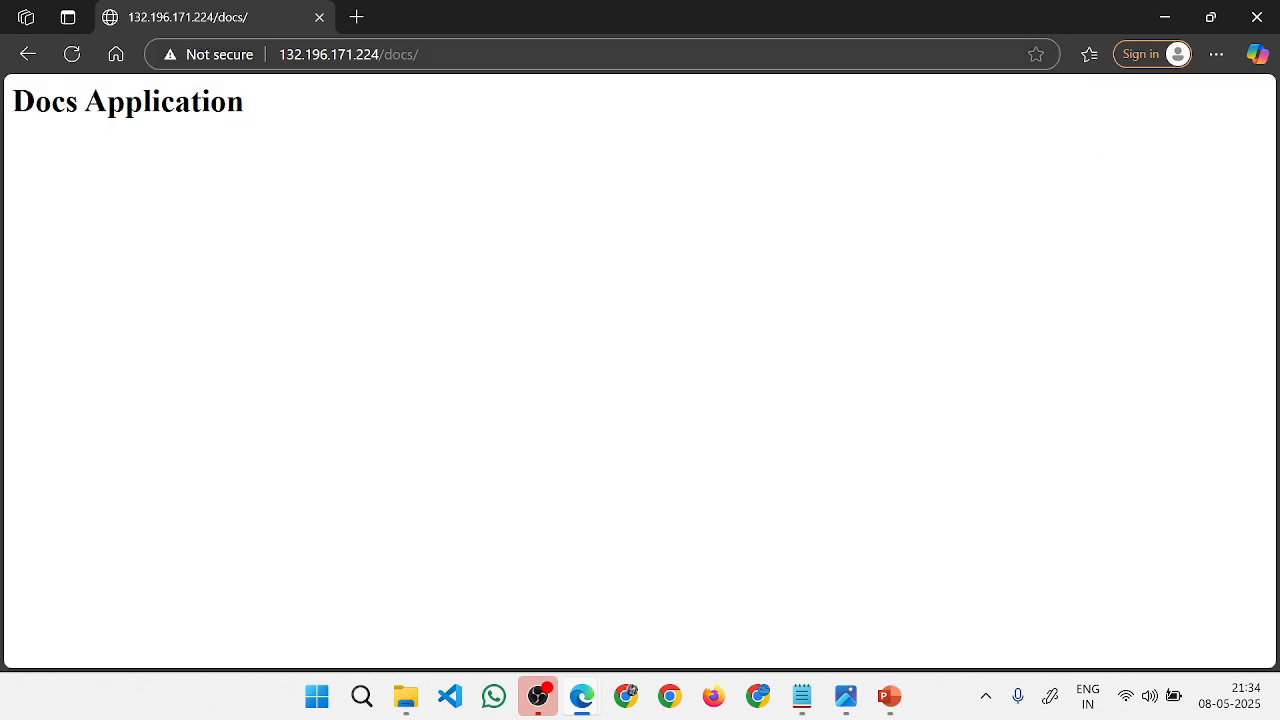
Test the videos route by replacing docs/ with videos in the address and loading 132.196.171.224/videos.
left_click(437, 56)
left_click(437, 56)
key("BackSpace")
key("BackSpace")
key("BackSpace")
key("BackSpace")
key("BackSpace")
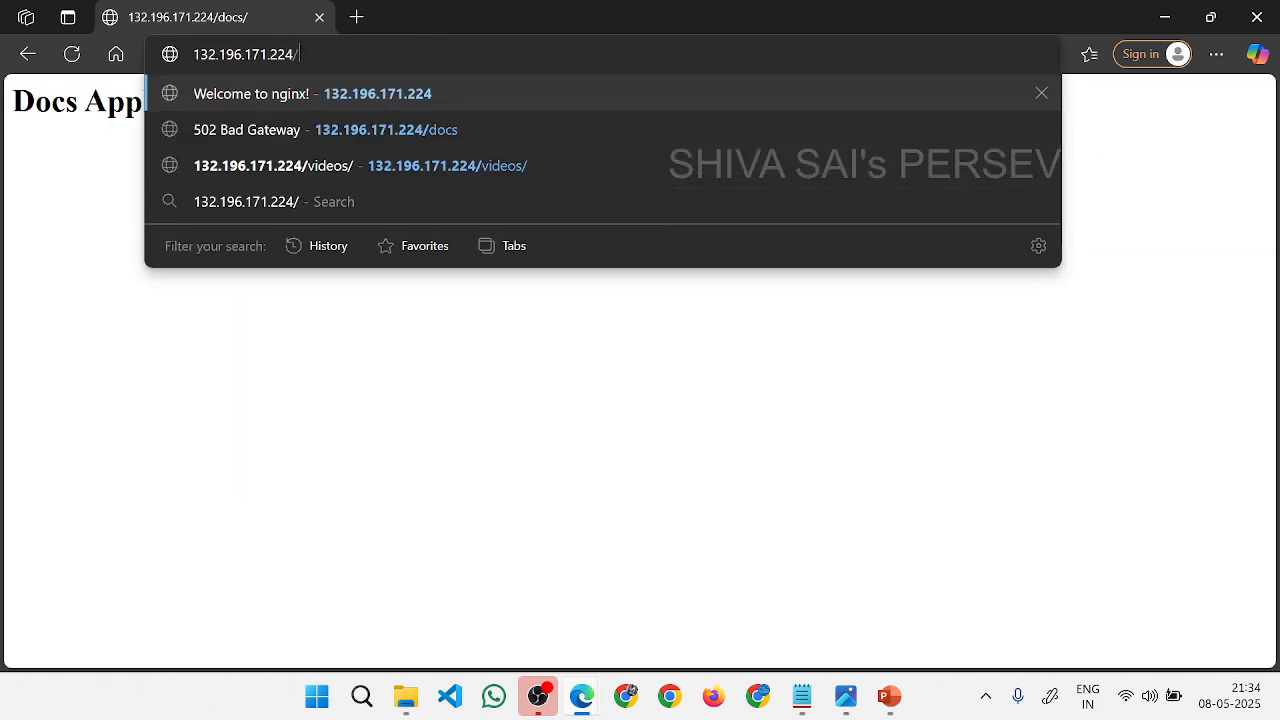
type("videos")
key("Return")
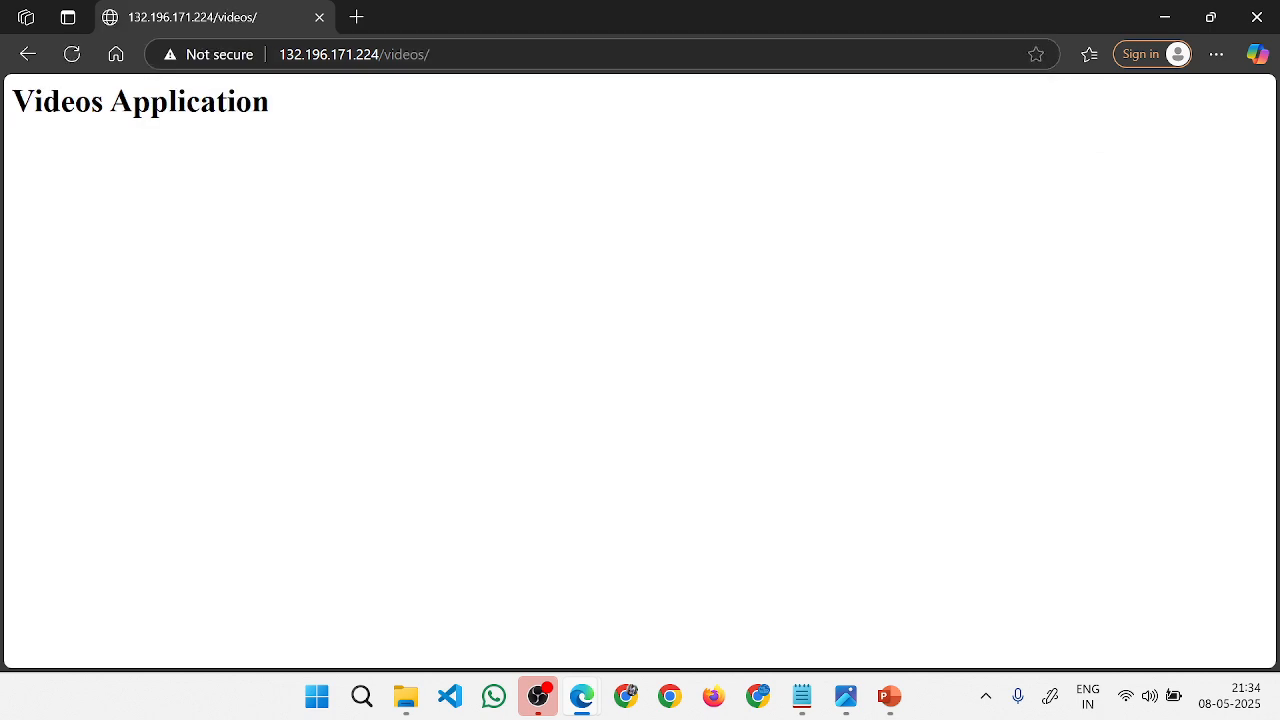
Copy the videos page address, close its window and paste the address into a new InPrivate window.
key("ctrl+l")
key("ctrl+c")
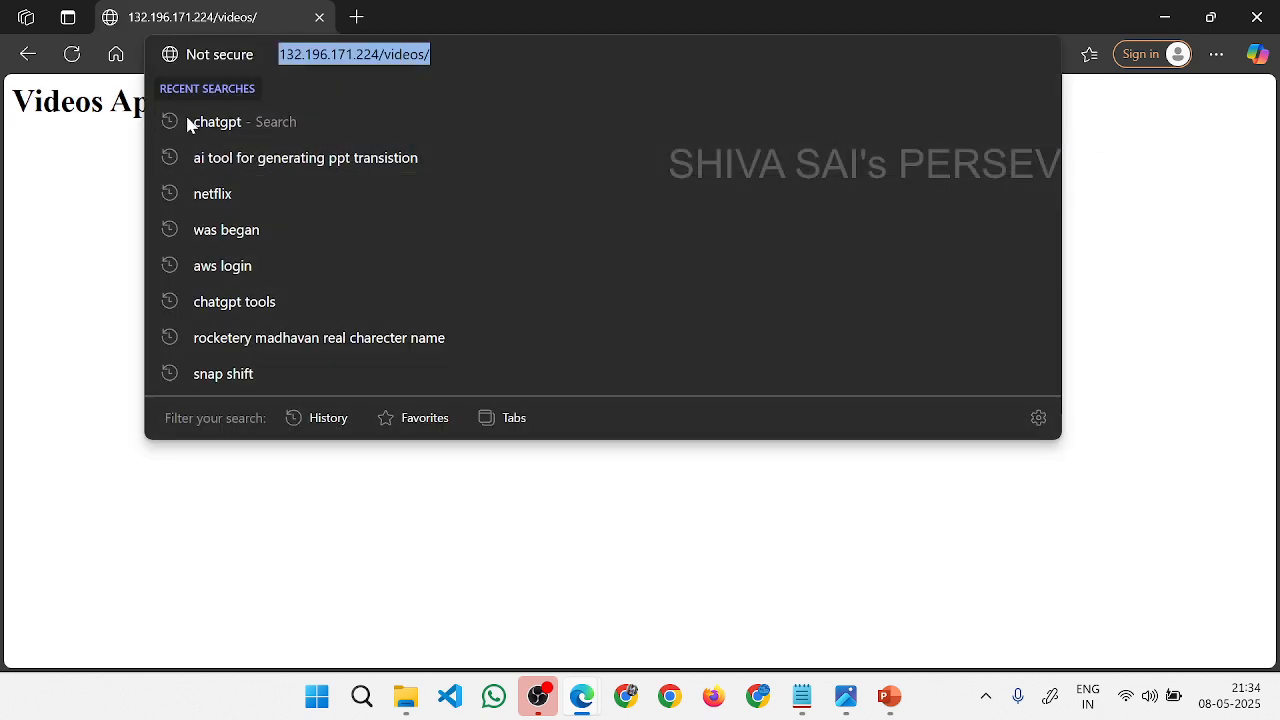
left_click(1257, 17)
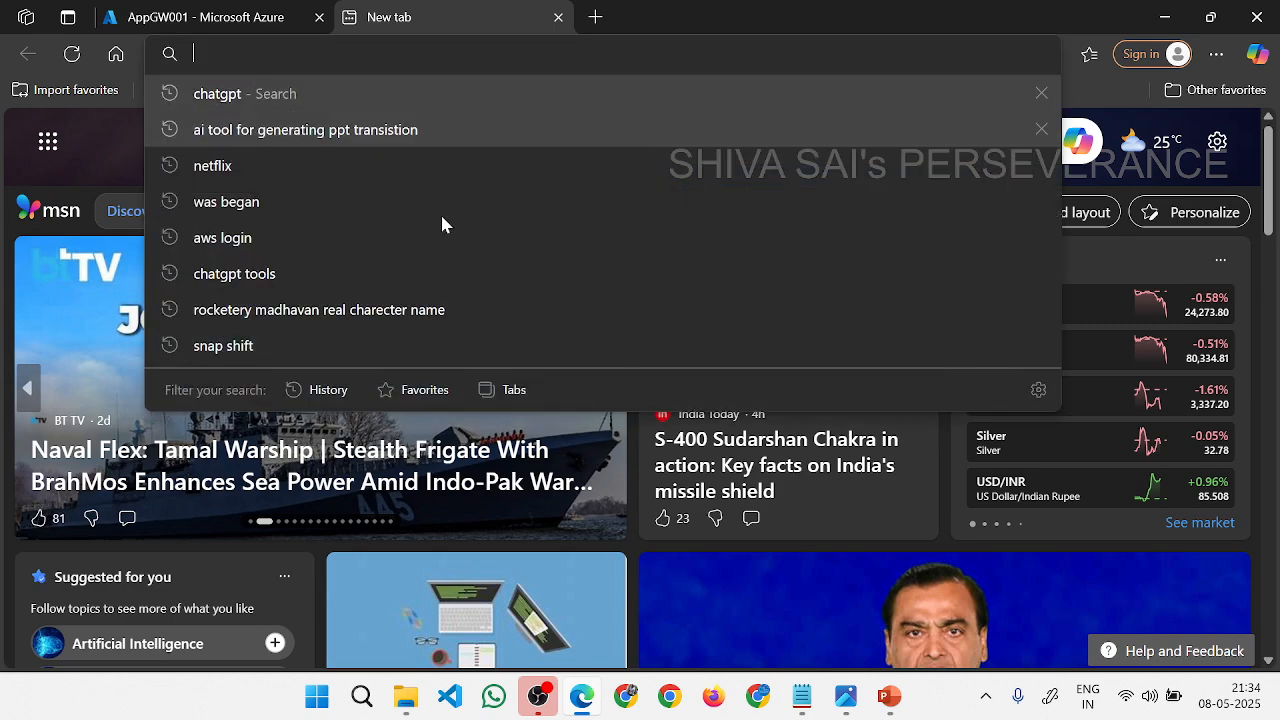
left_click(1218, 58)
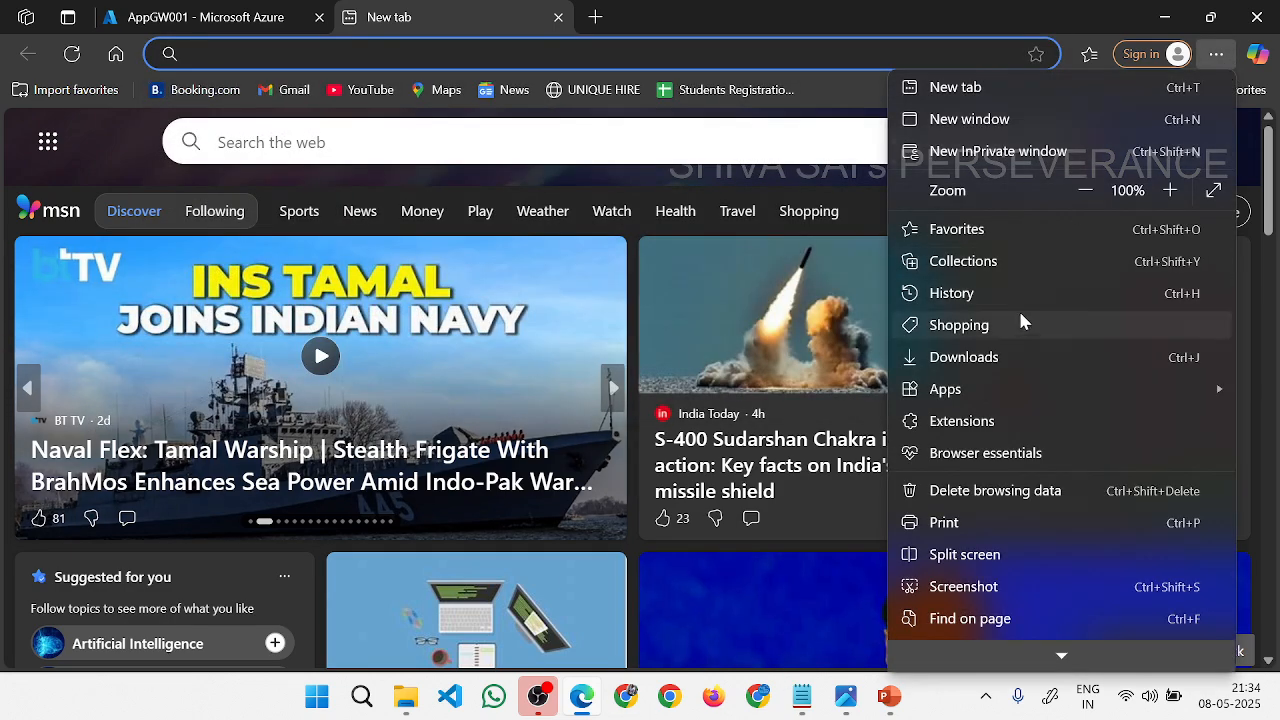
left_click(995, 151)
key("ctrl+v")
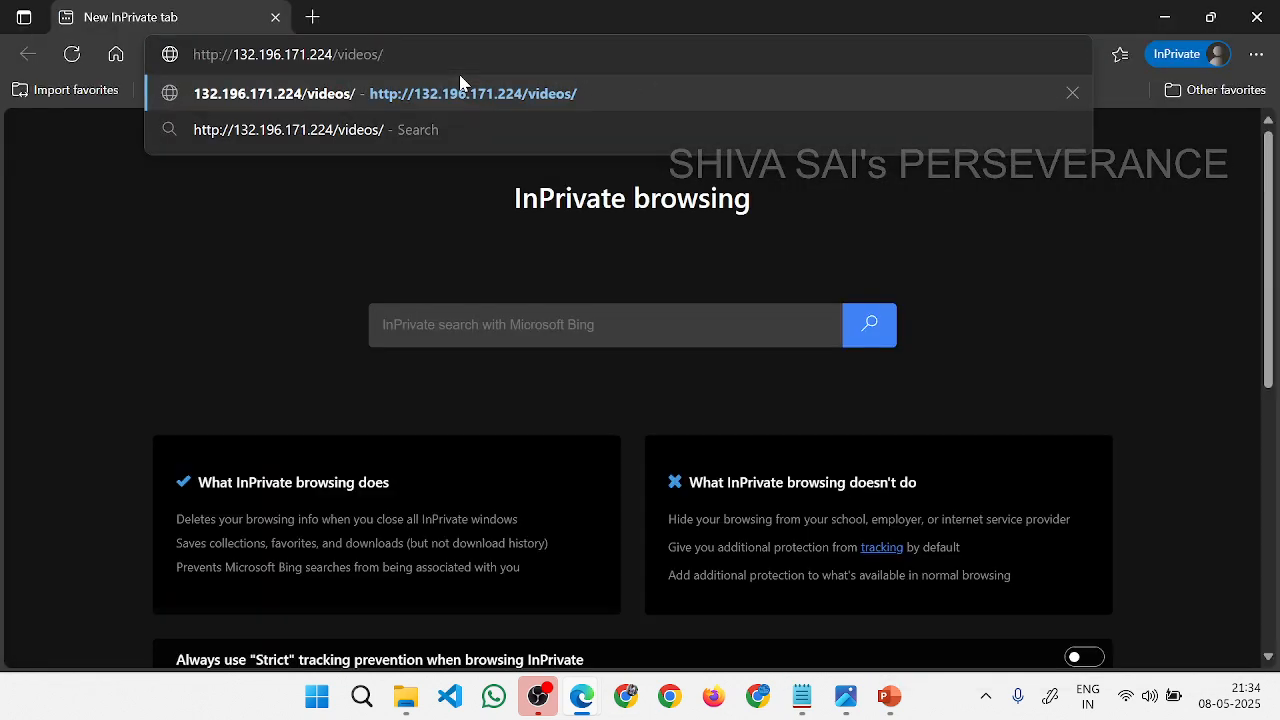
key("BackSpace")
key("BackSpace")
key("BackSpace")
key("BackSpace")
key("BackSpace")
key("BackSpace")
key("BackSpace")
type("docs")
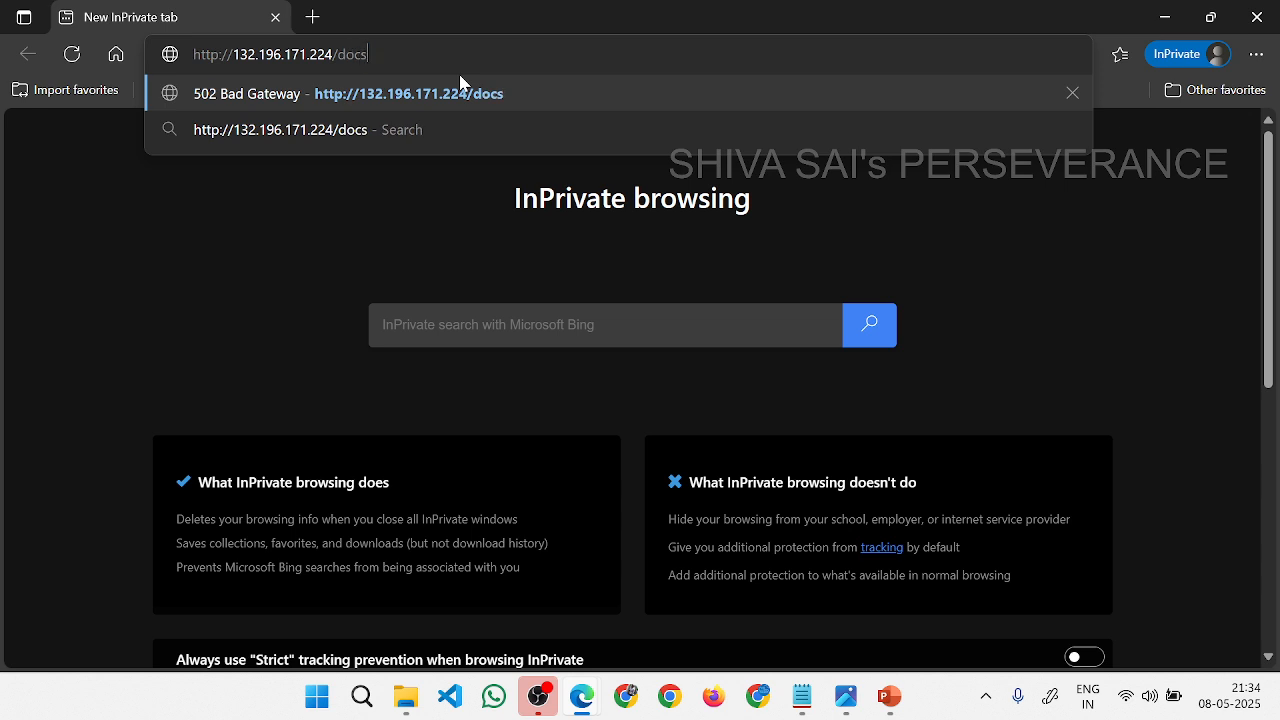
key("Return")
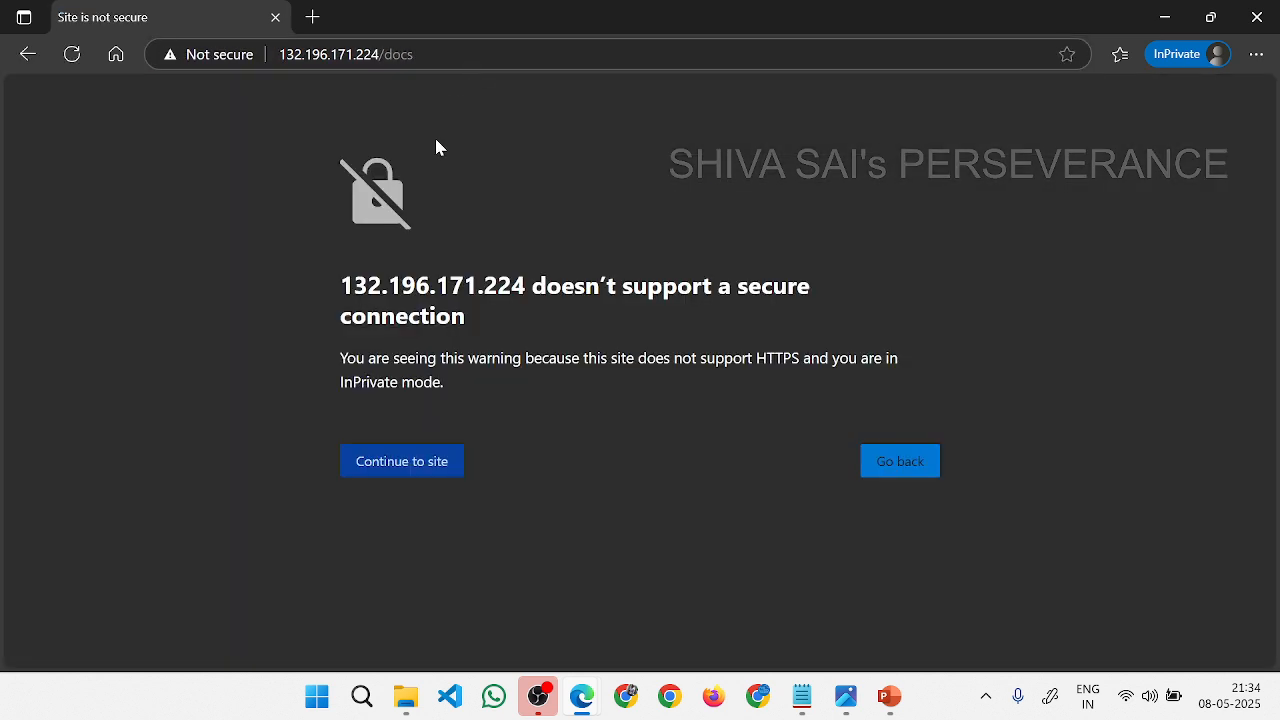
left_click(405, 470)
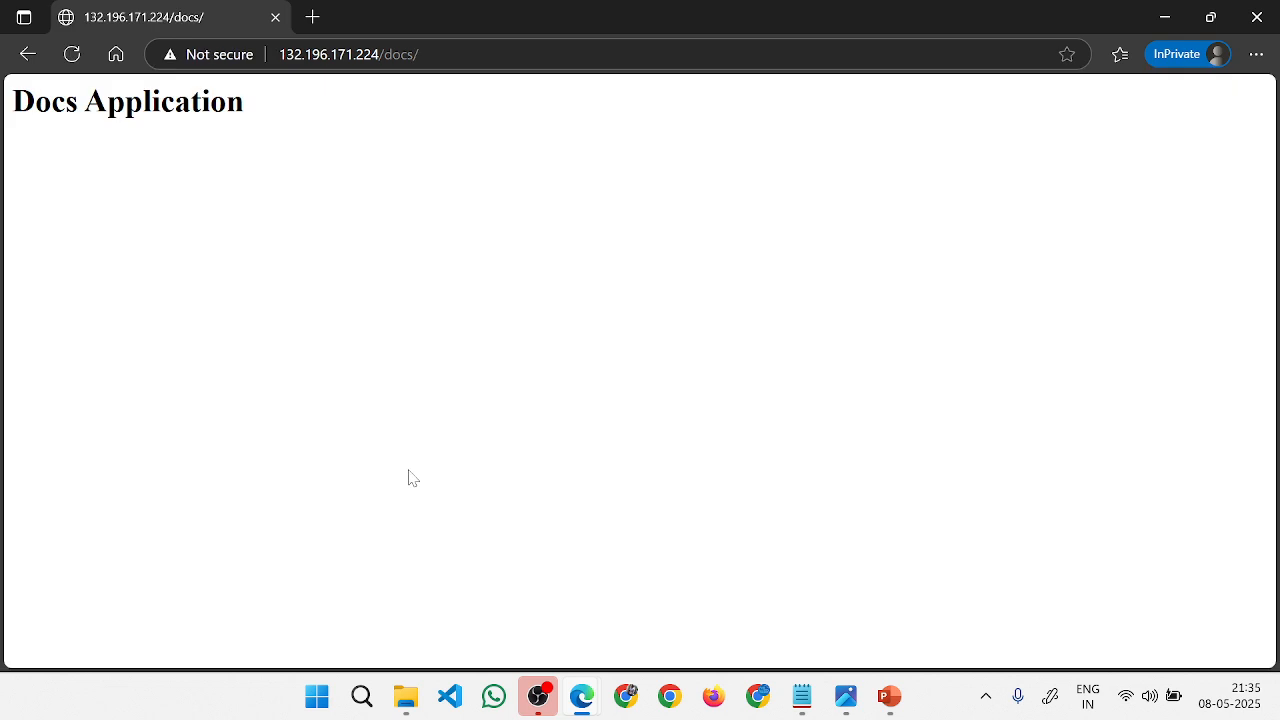
Test the videos route in the InPrivate window by loading 132.196.171.224/videos/ and highlight the page's text.
key("ctrl+l")
key("End")
key("BackSpace")
key("BackSpace")
key("BackSpace")
key("BackSpace")
key("BackSpace")
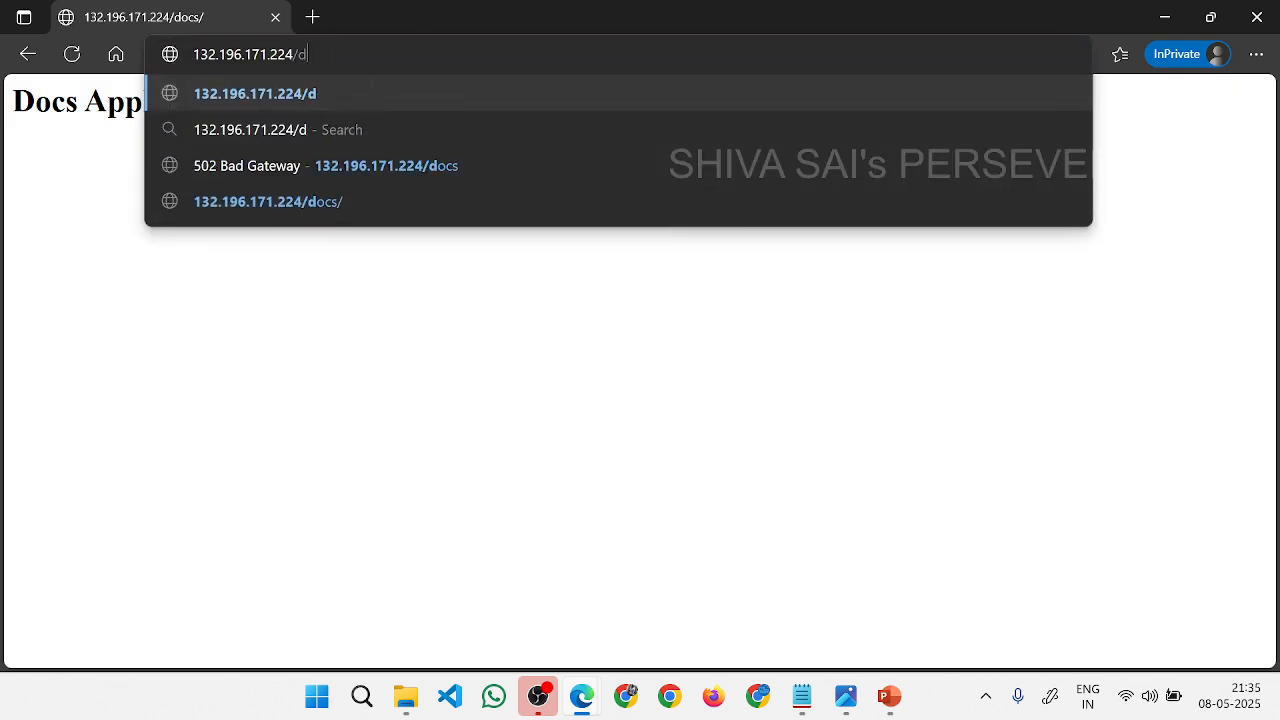
type("vi")
key("Return")
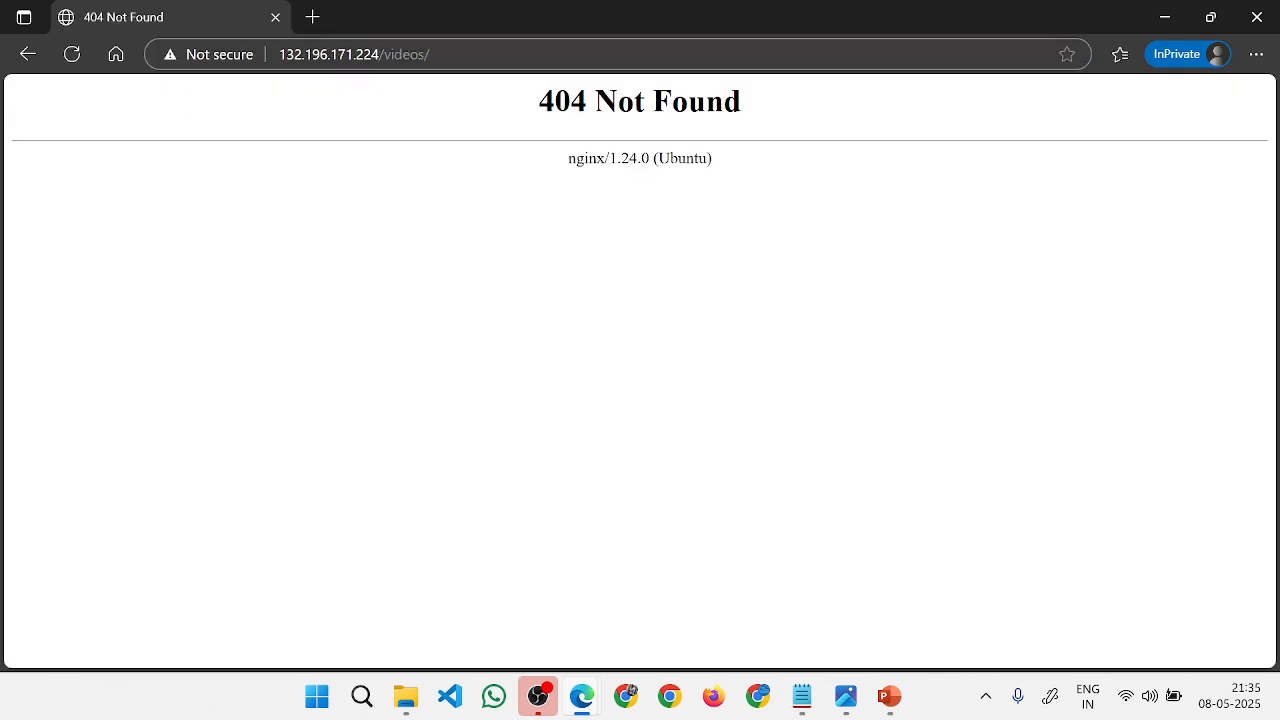
left_click_drag(671, 170, 420, 91)
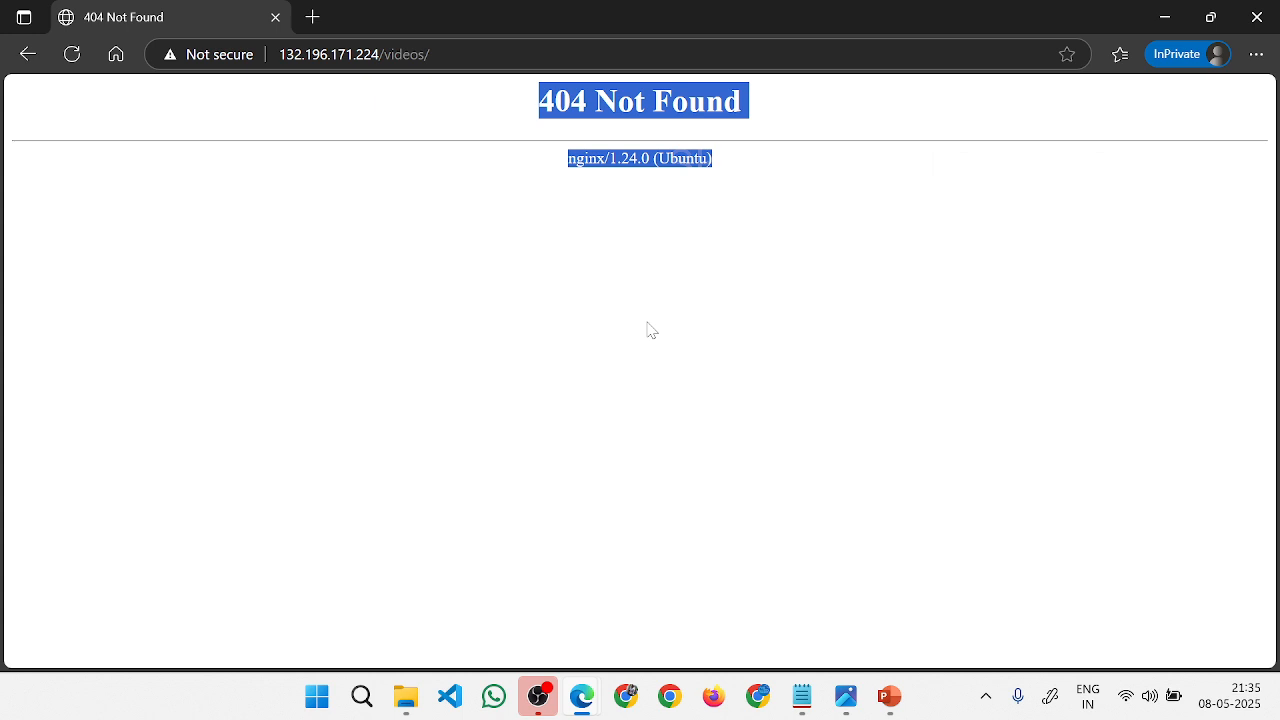
left_click(651, 331)
Retry the videos route without the trailing slash and copy the address of the loaded page.
left_click(400, 54)
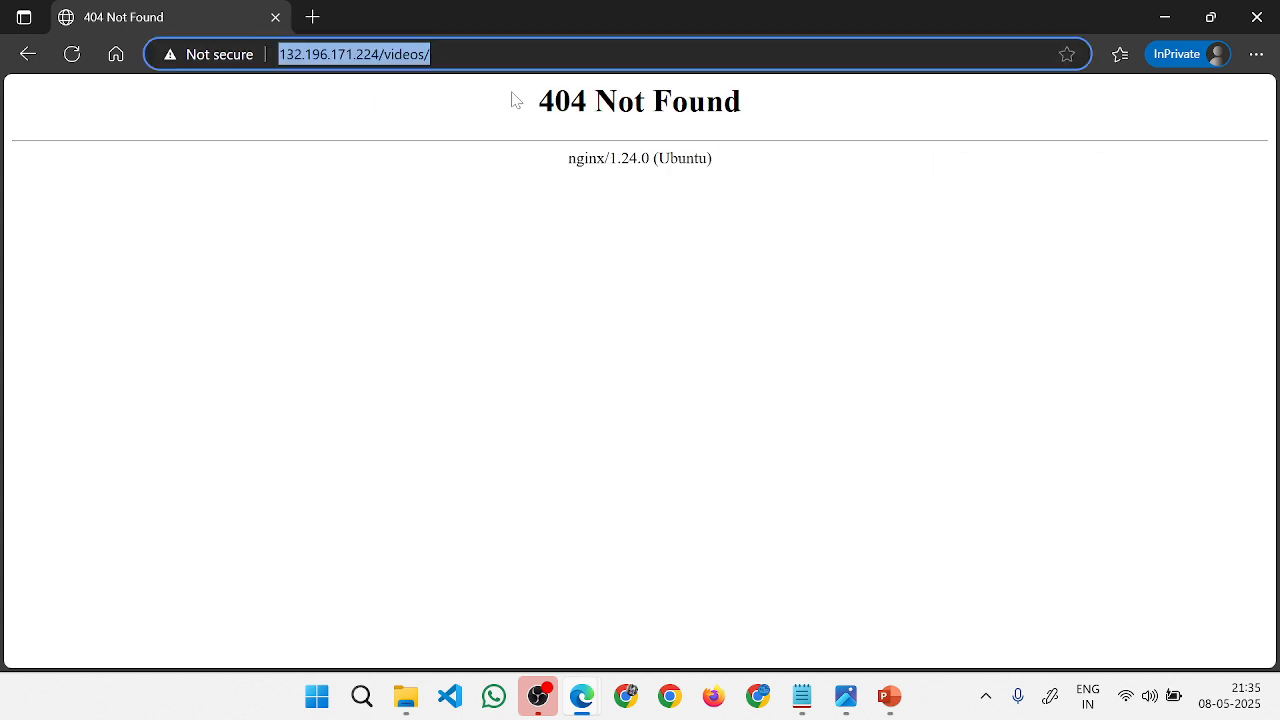
key("End")
key("BackSpace")
key("Return")
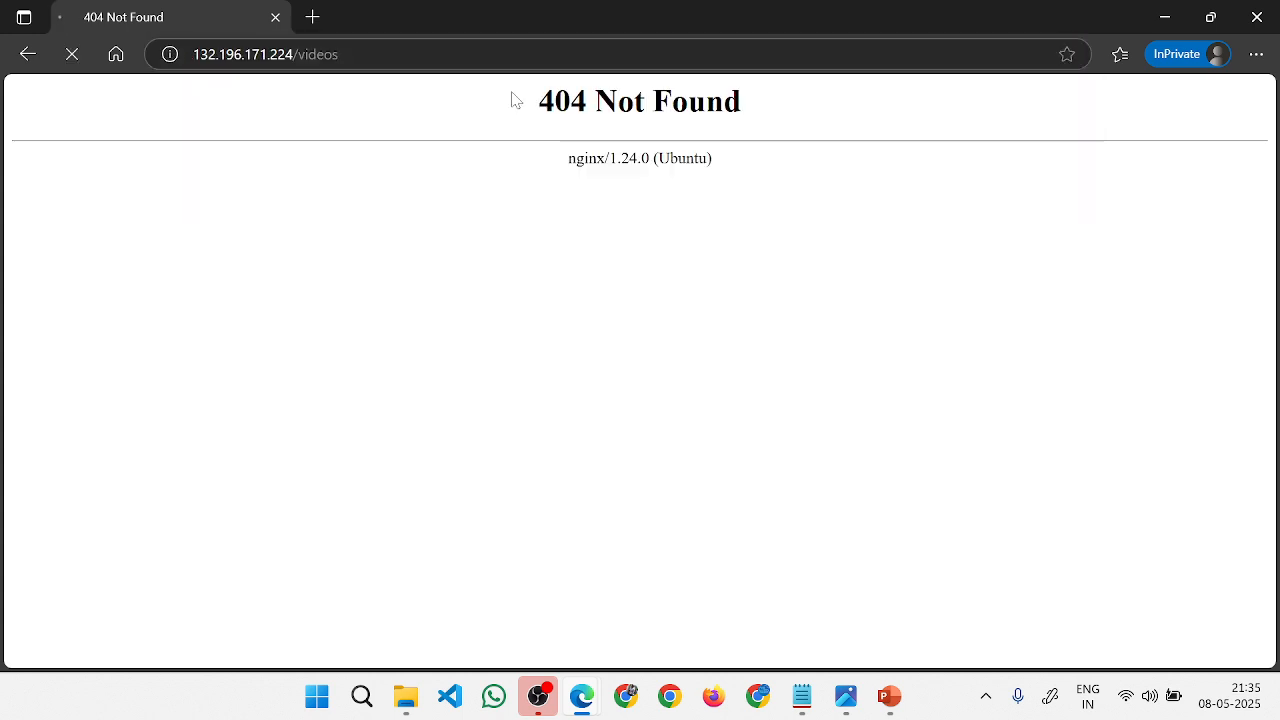
key("ctrl+l")
key("ctrl+c")
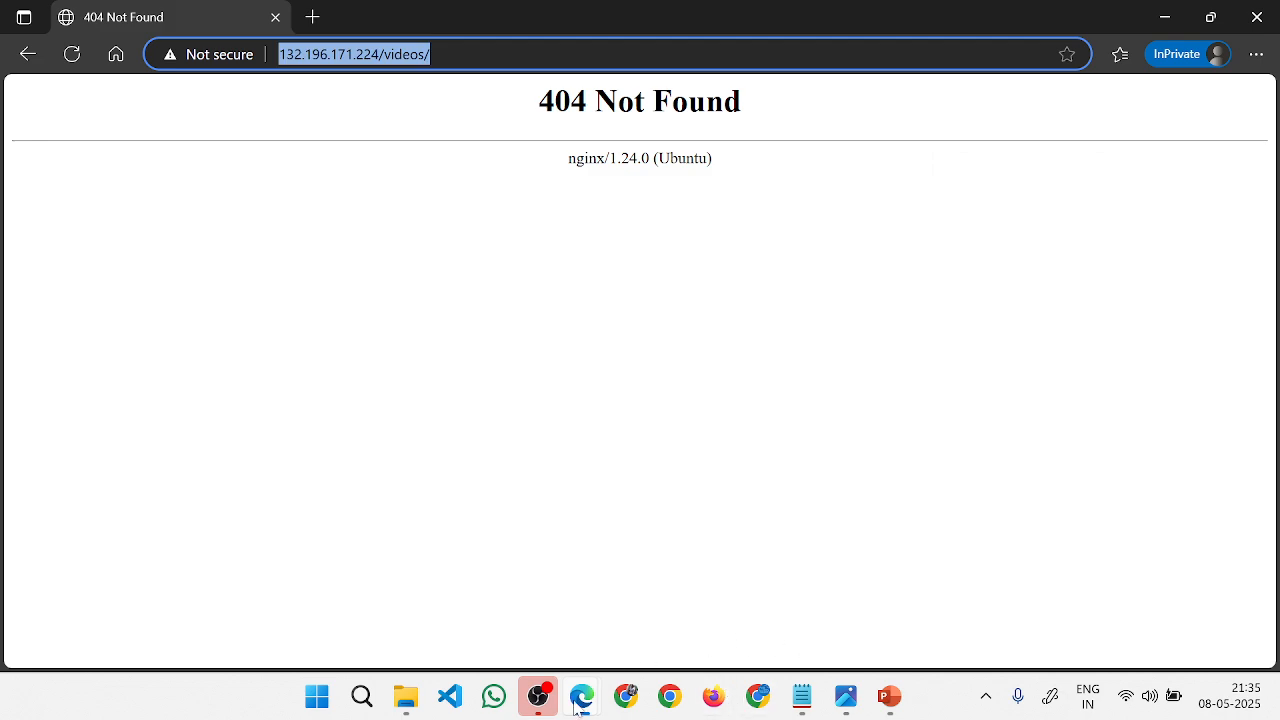
In the Azure portal, set the videos path of Rule01 to /videos/, save the rule and check the save's progress in the notifications.
left_click(470, 600)
left_click(230, 17)
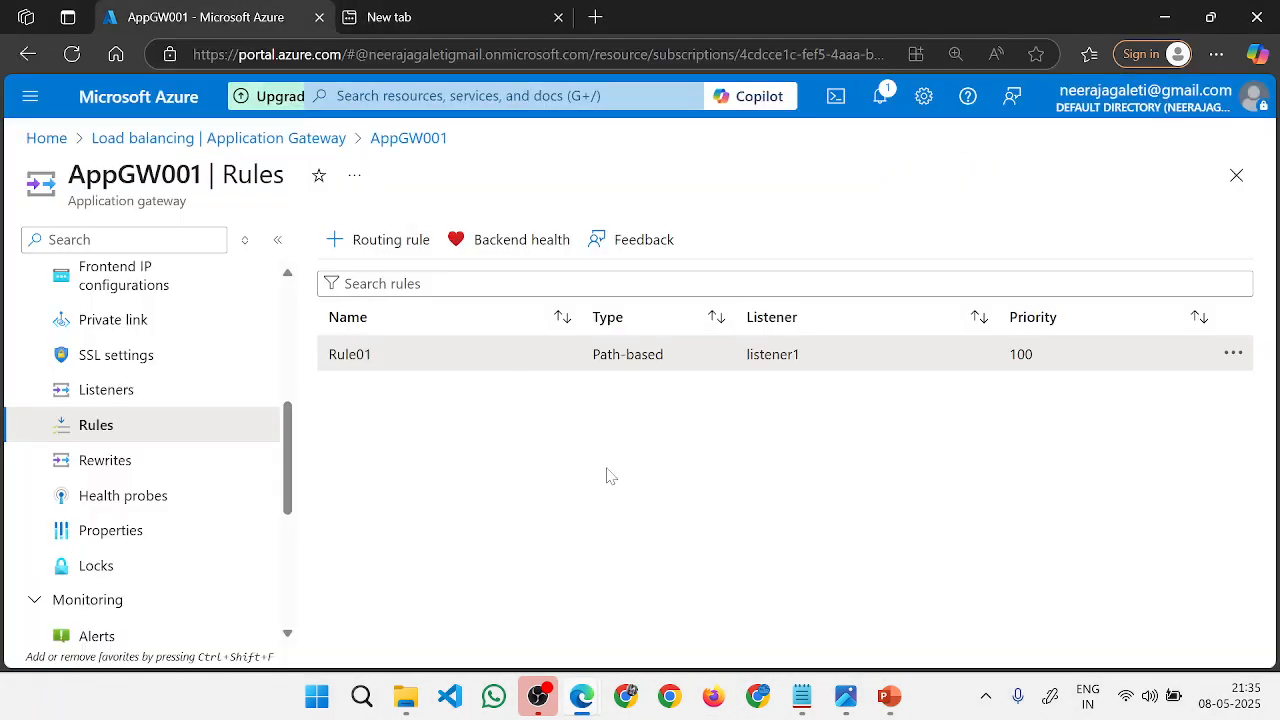
left_click(350, 355)
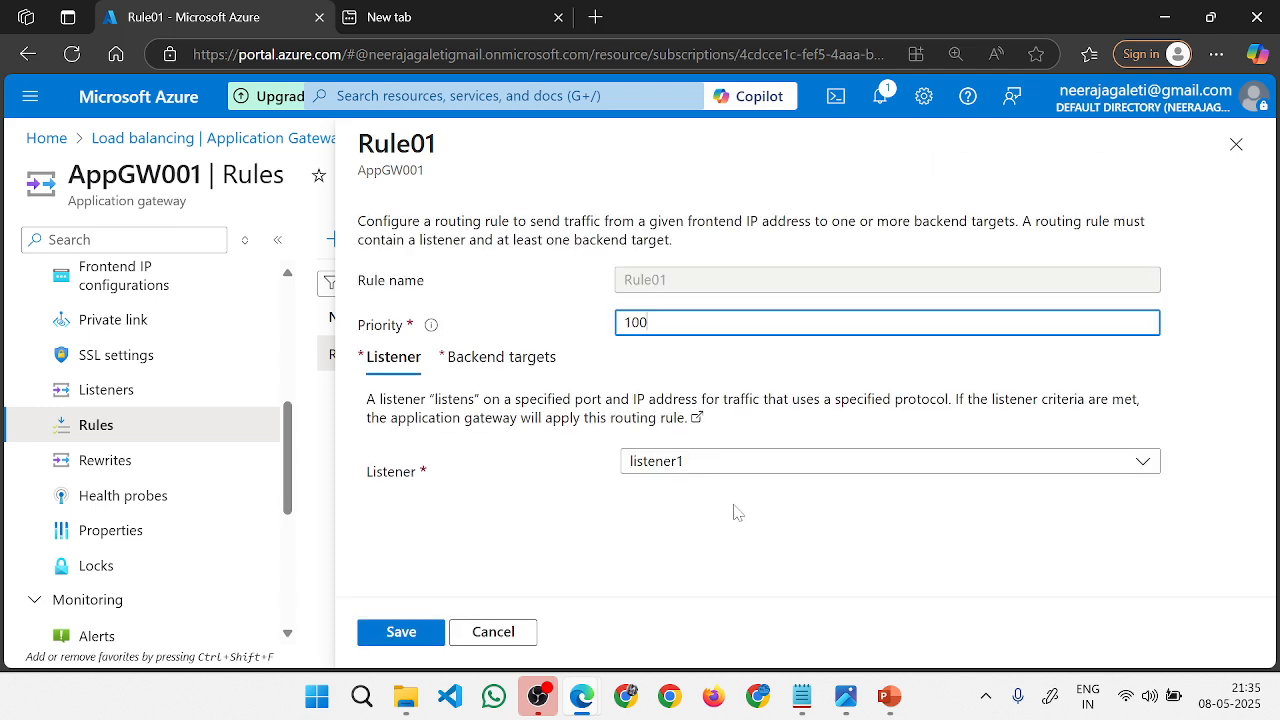
left_click(534, 358)
scroll(709, 434, "down", 5)
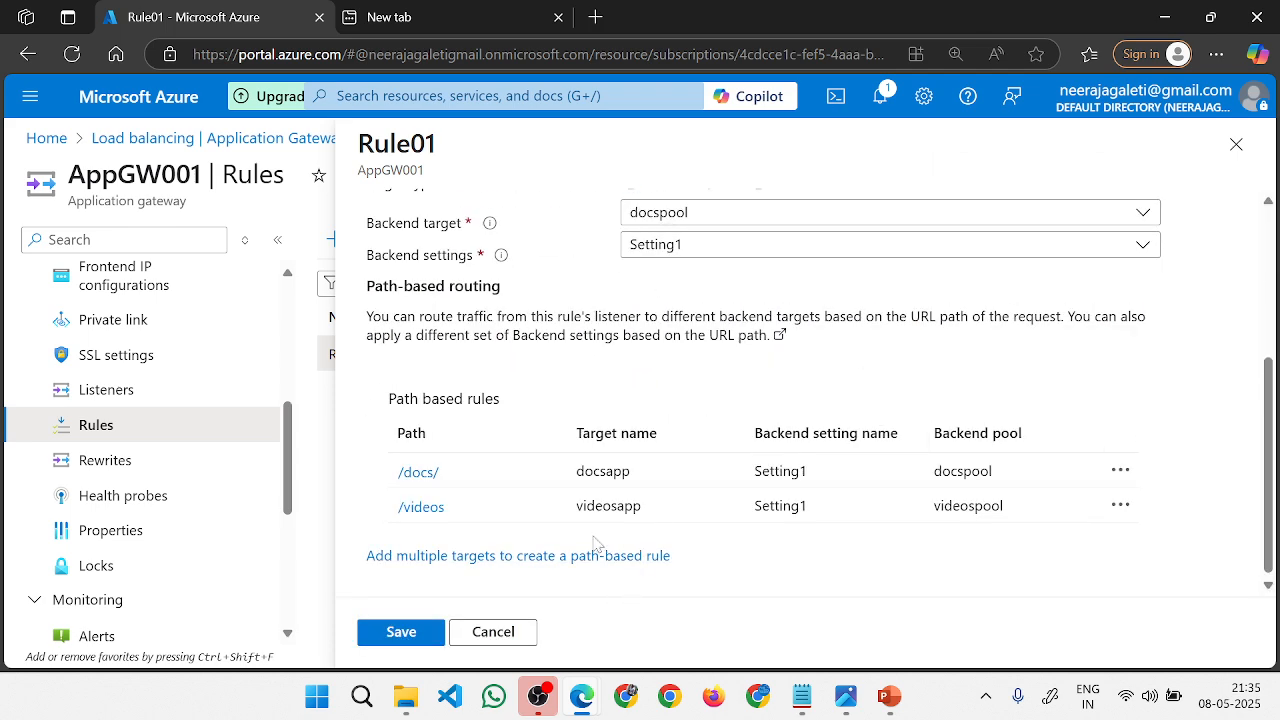
left_click(425, 514)
left_click(727, 278)
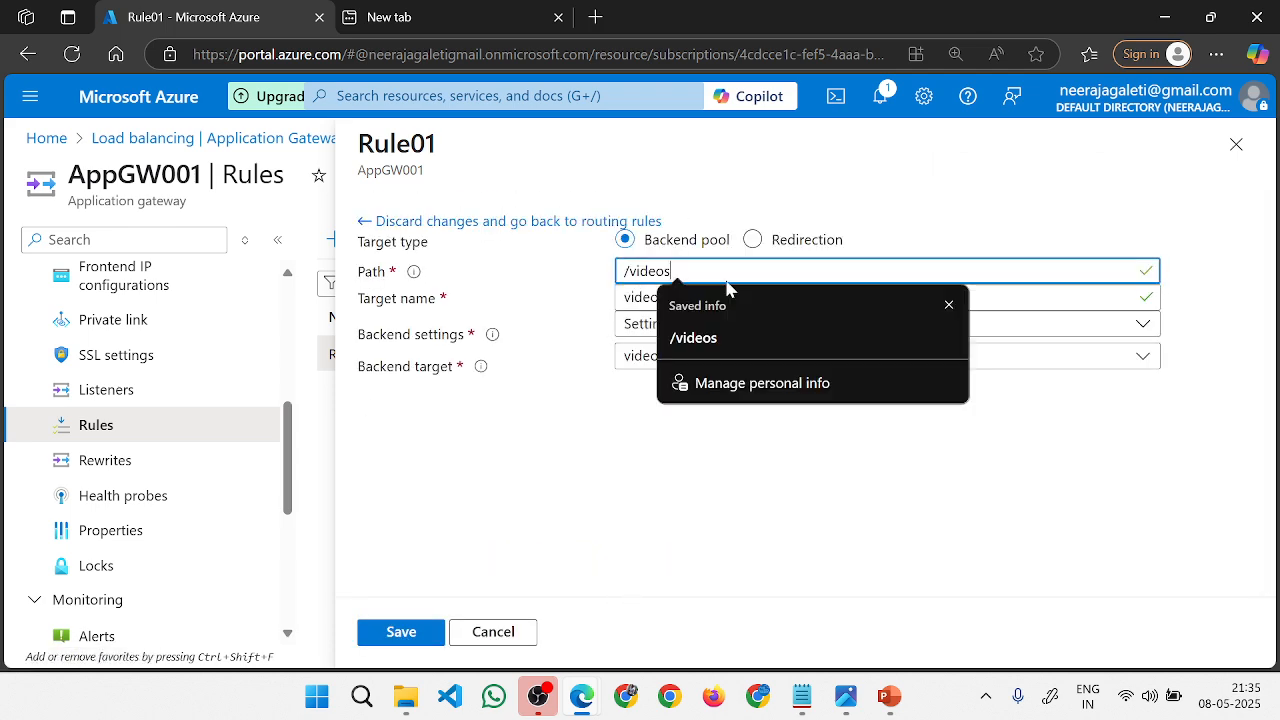
type("/")
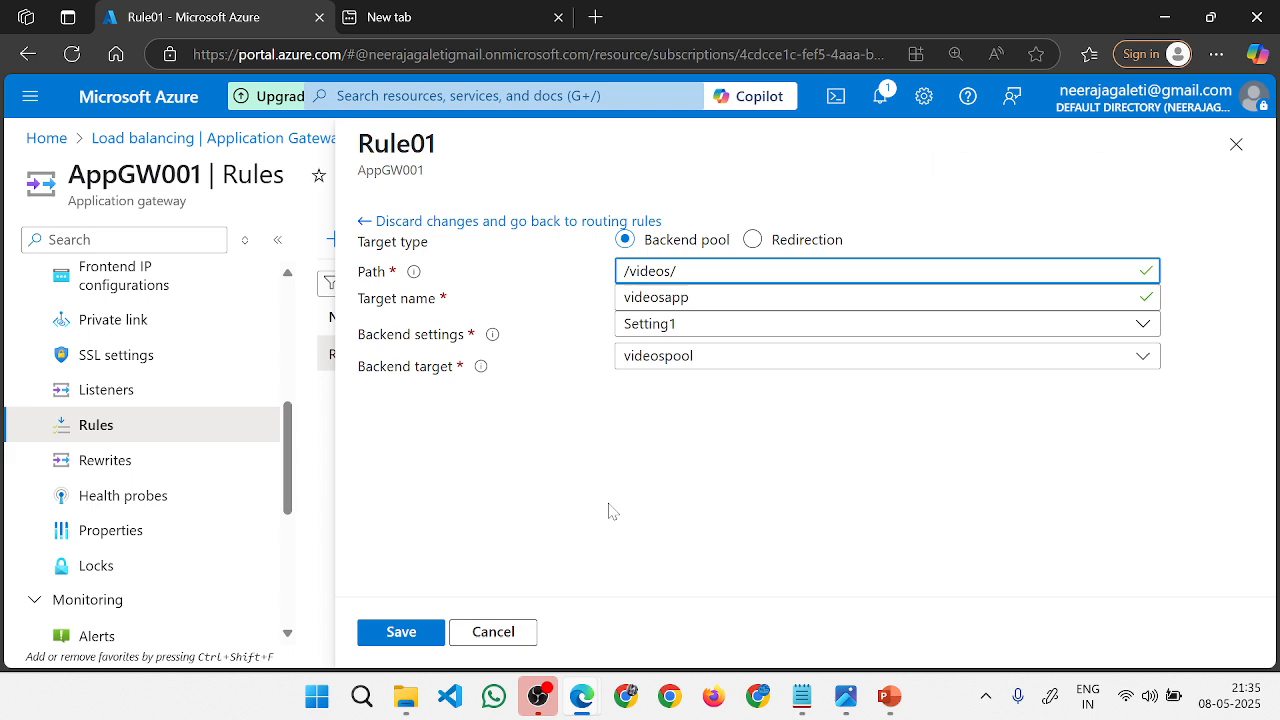
left_click(420, 632)
left_click(420, 634)
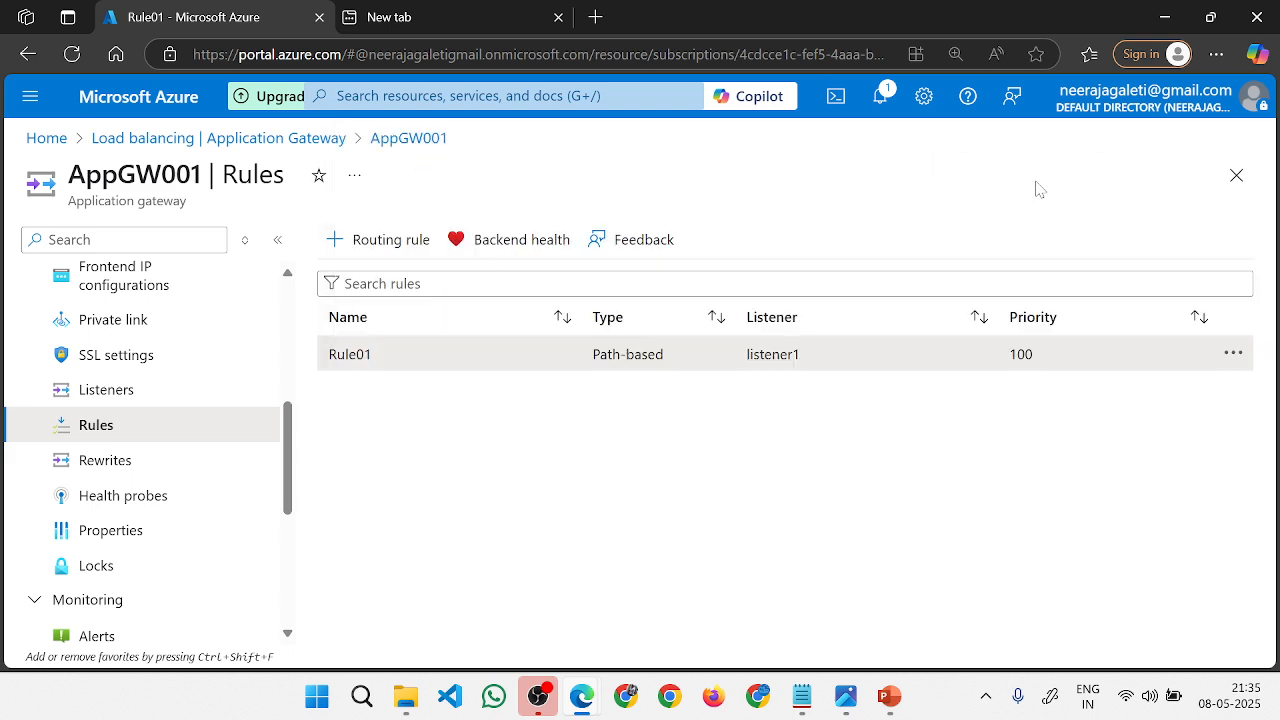
left_click(880, 96)
left_click_drag(1046, 288, 982, 262)
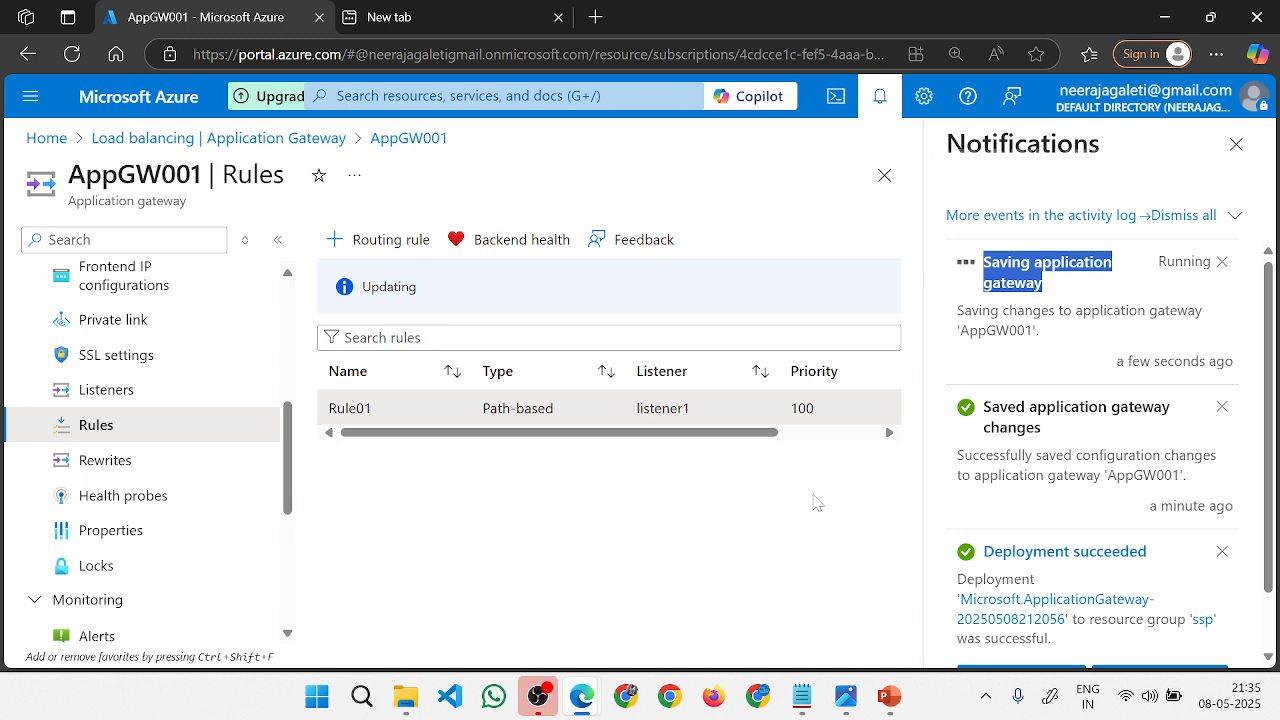
Close the old InPrivate window and the portal's notifications, and open a new InPrivate window.
left_click(580, 700)
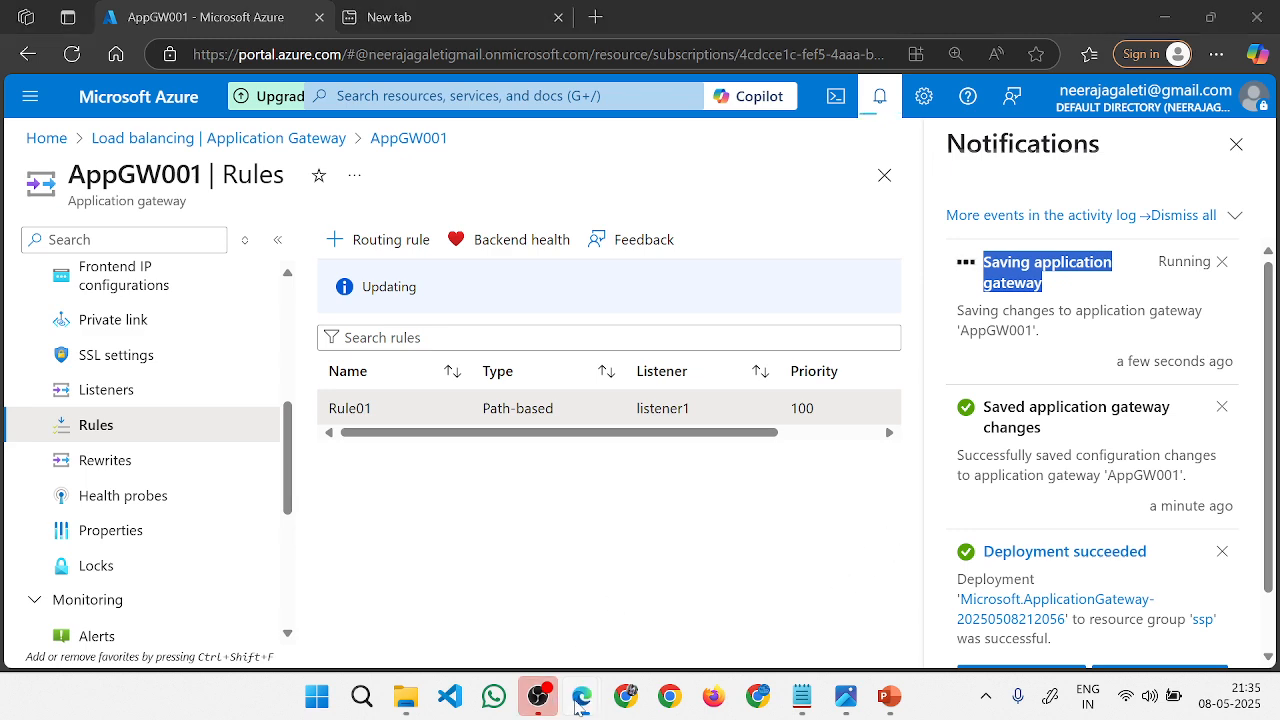
left_click(646, 615)
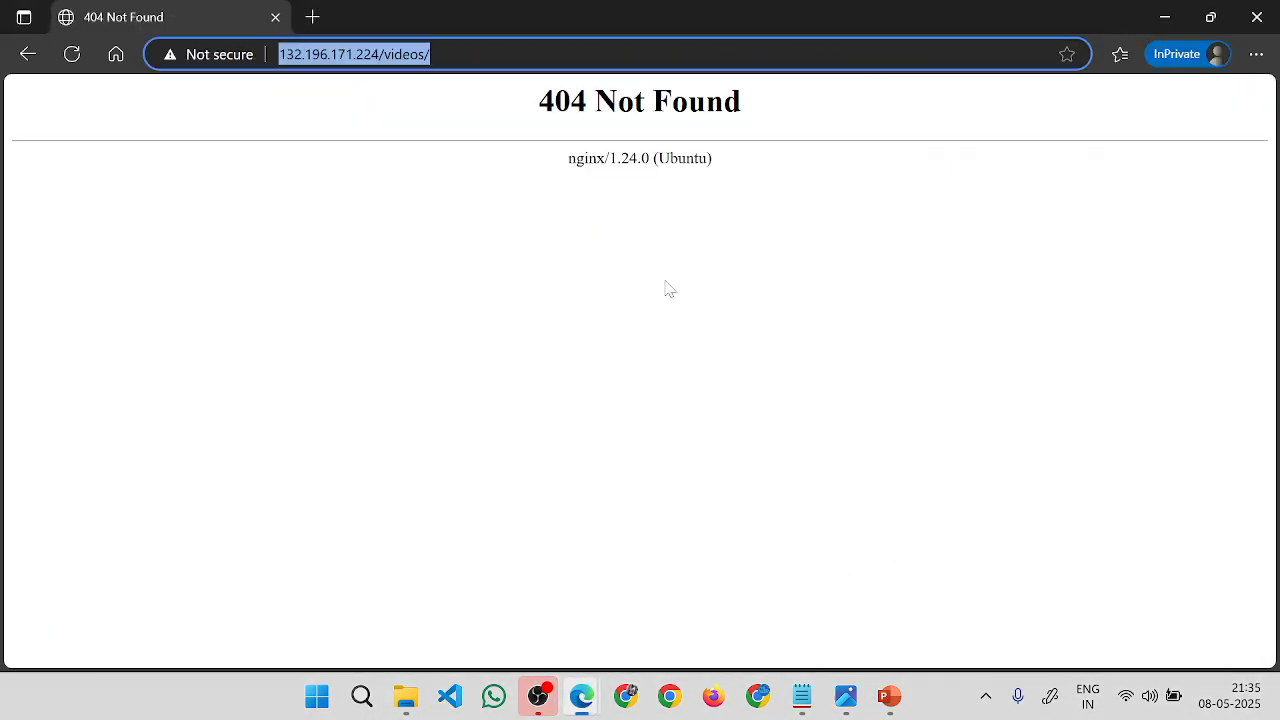
left_click(1258, 26)
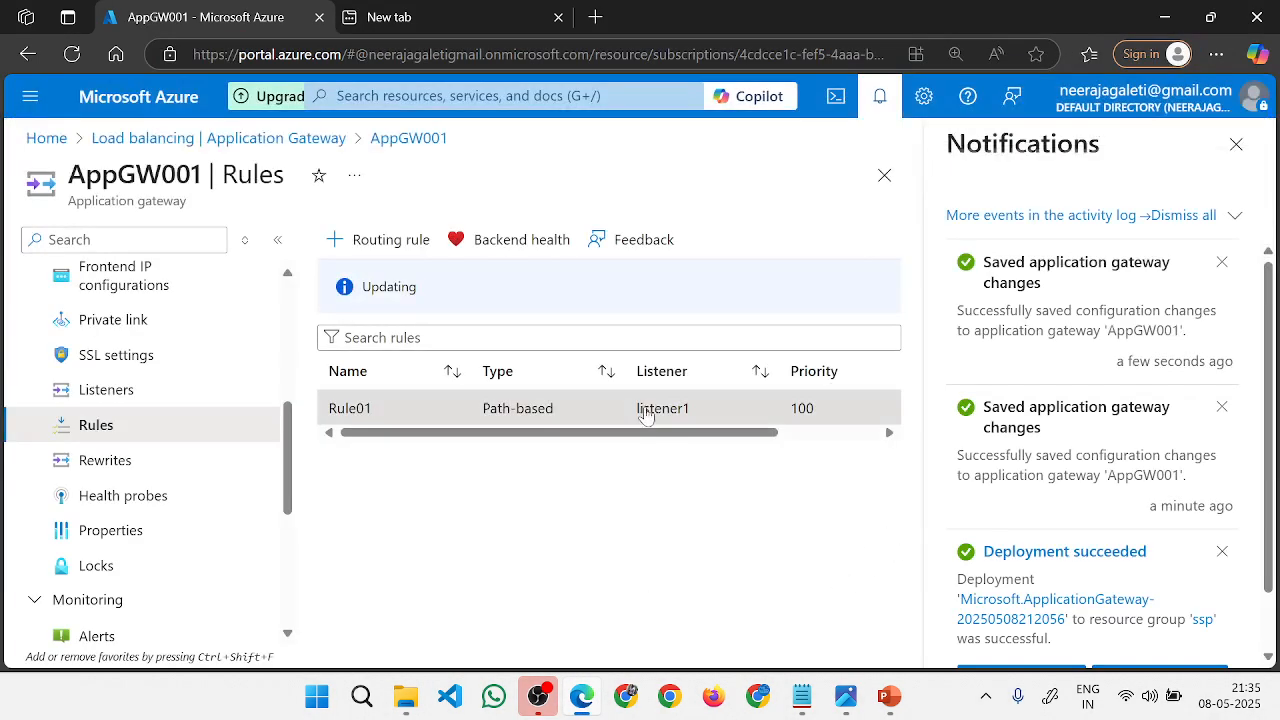
left_click(1236, 144)
left_click(1216, 54)
left_click(1137, 162)
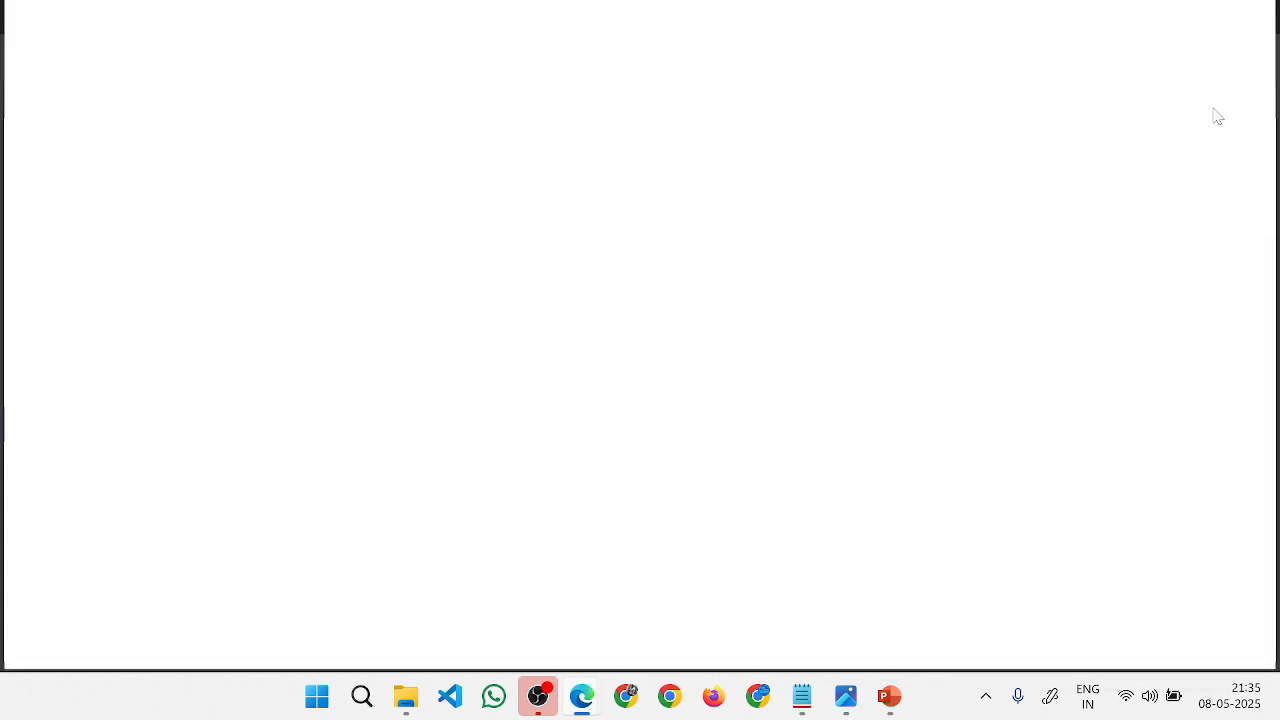
Paste the copied address into the InPrivate window, change its path to /docs and load it.
key("ctrl+v")
key("BackSpace")
key("BackSpace")
key("BackSpace")
key("BackSpace")
key("BackSpace")
key("BackSpace")
key("BackSpace")
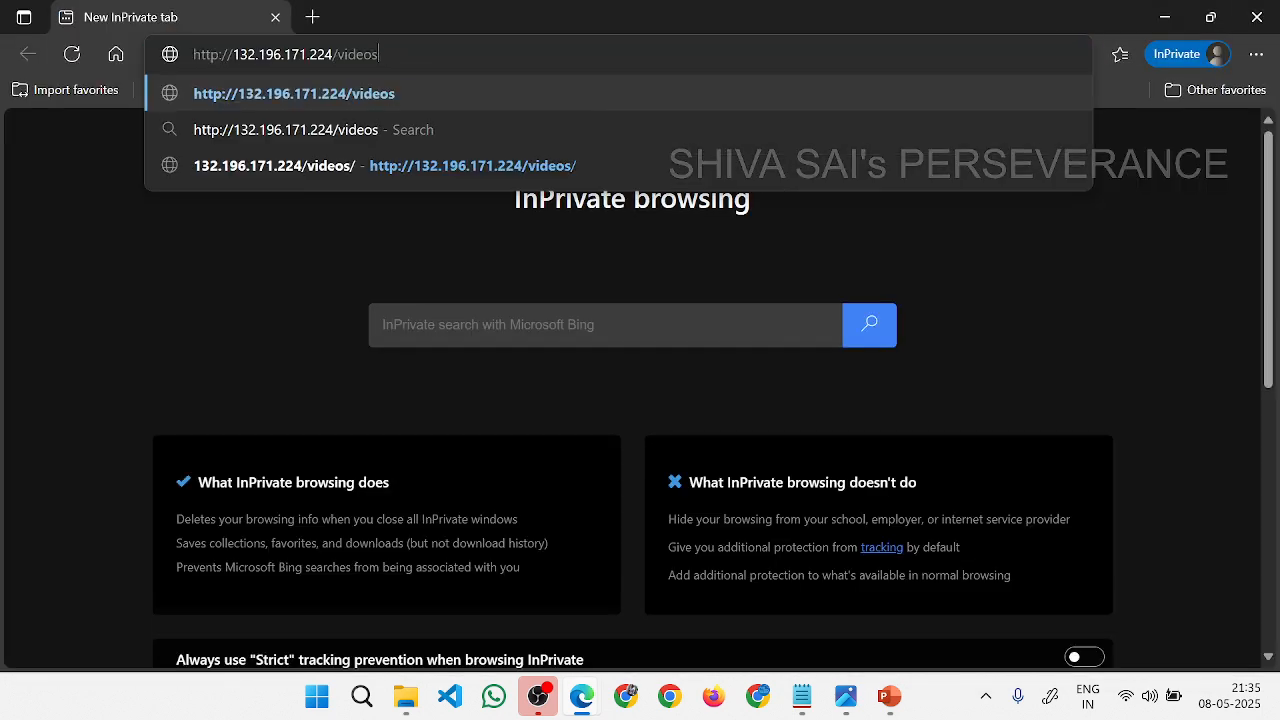
type("docs")
key("Return")
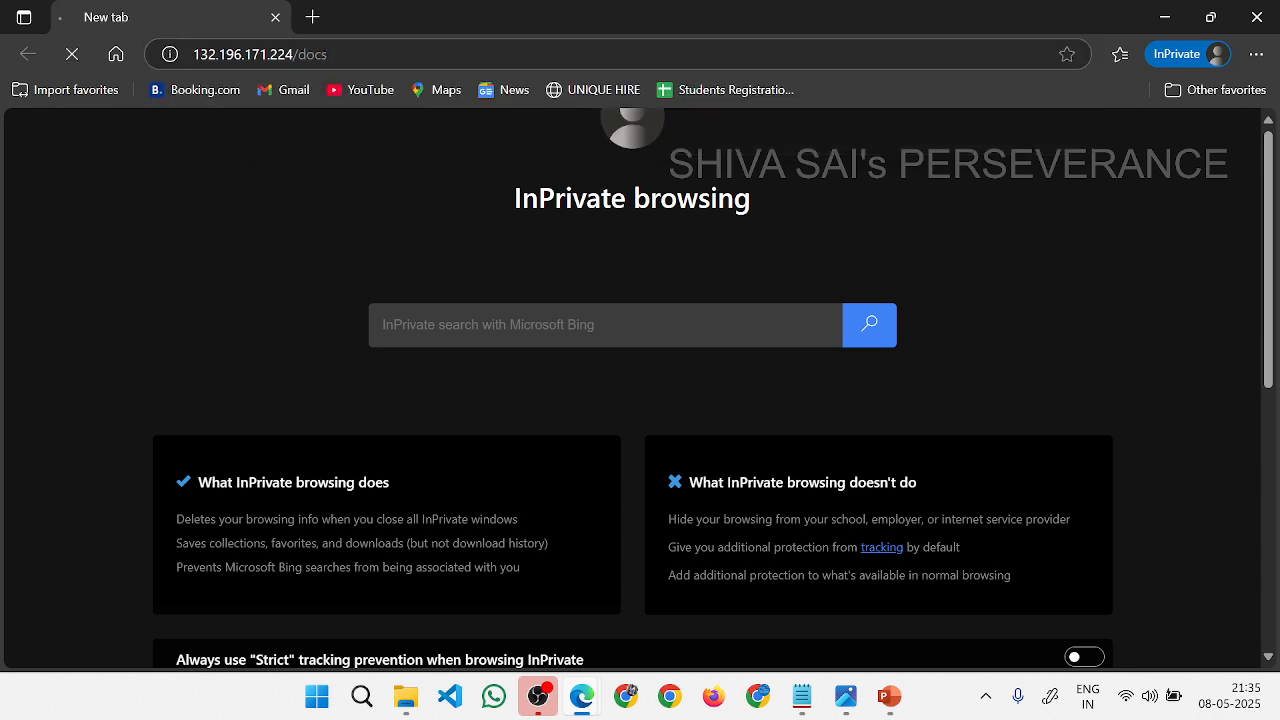
Try to continue to the docs site past the insecure-connection warning, reloading 132.196.171.224/docs in between.
left_click(340, 54)
left_click(340, 54)
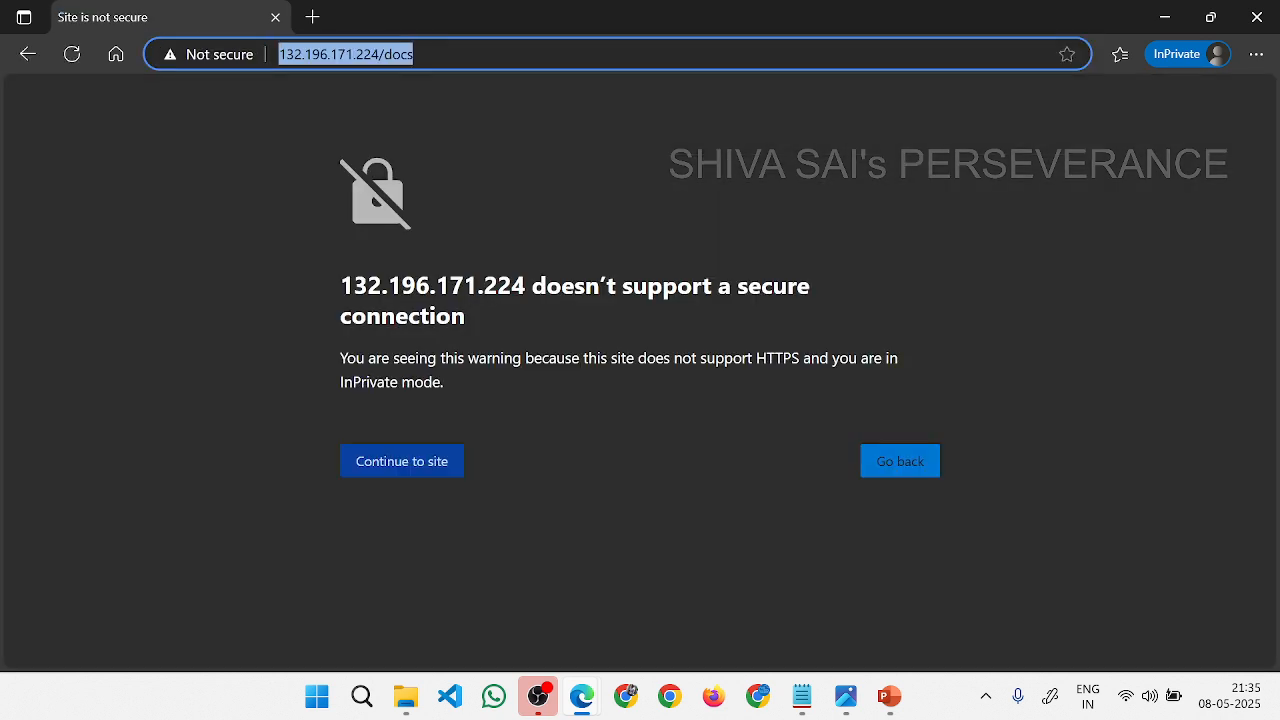
left_click(443, 478)
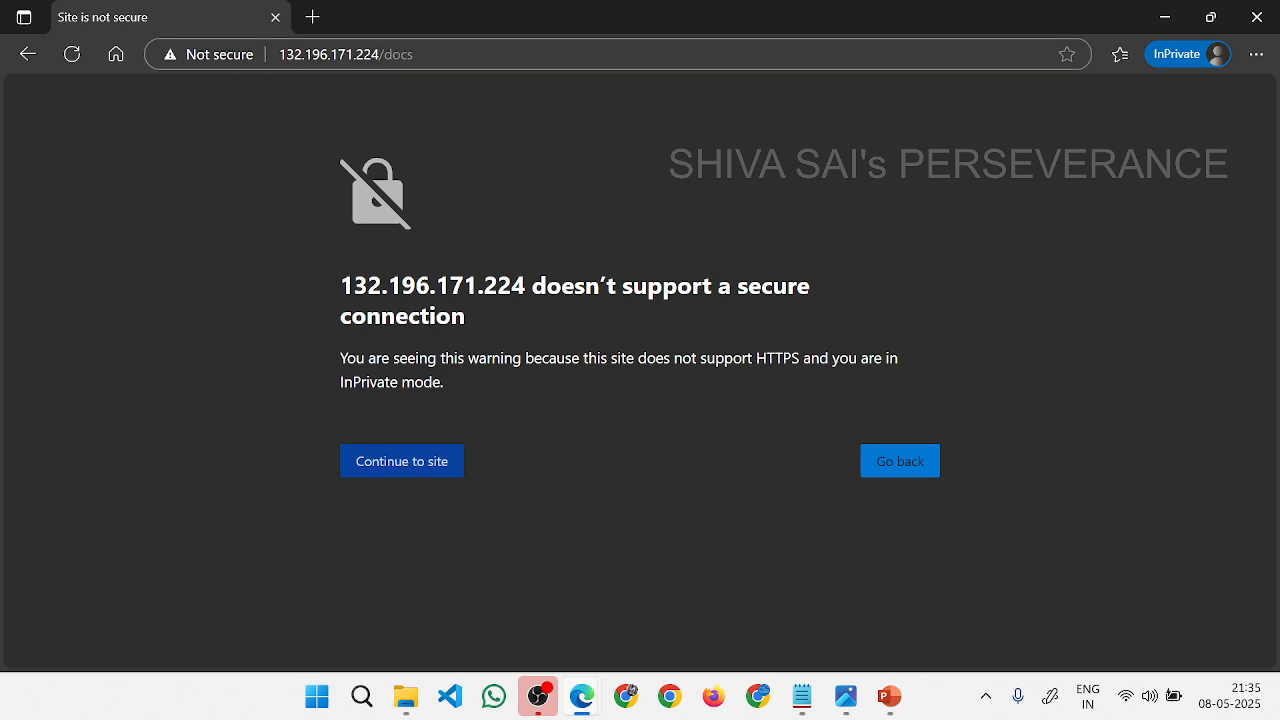
key("ctrl+l")
left_click(419, 476)
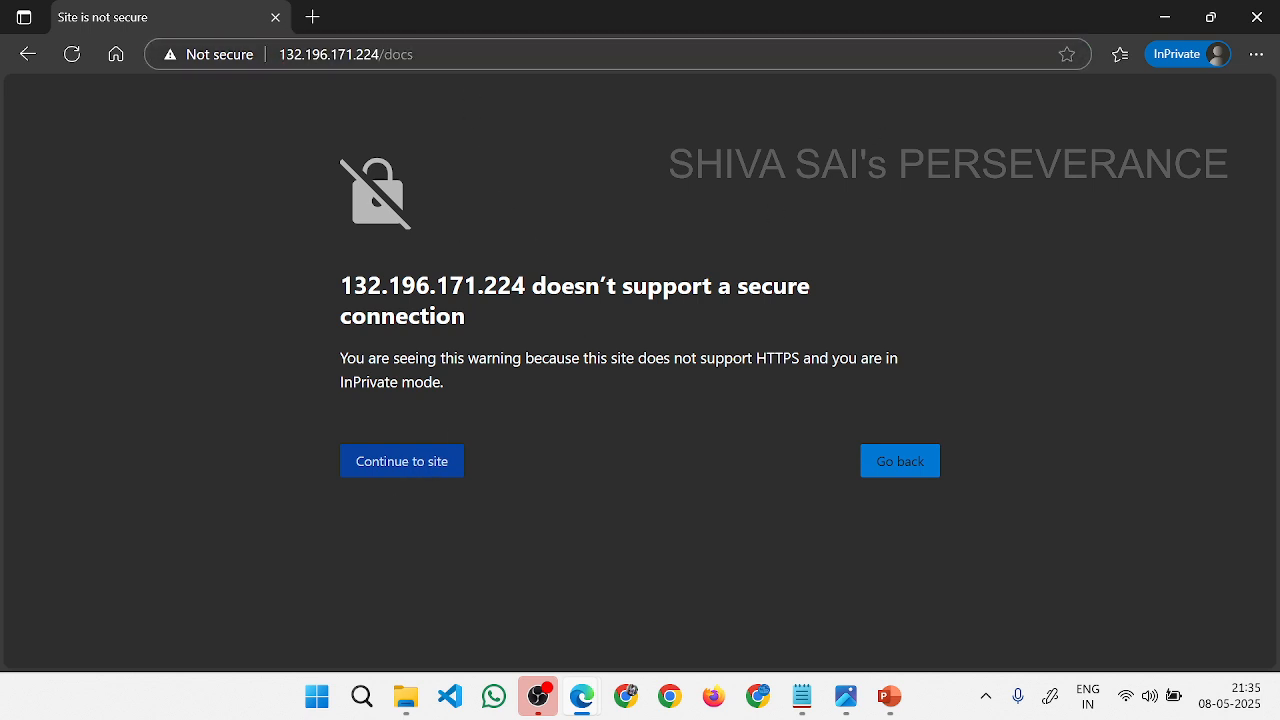
key("ctrl+l")
key("Return")
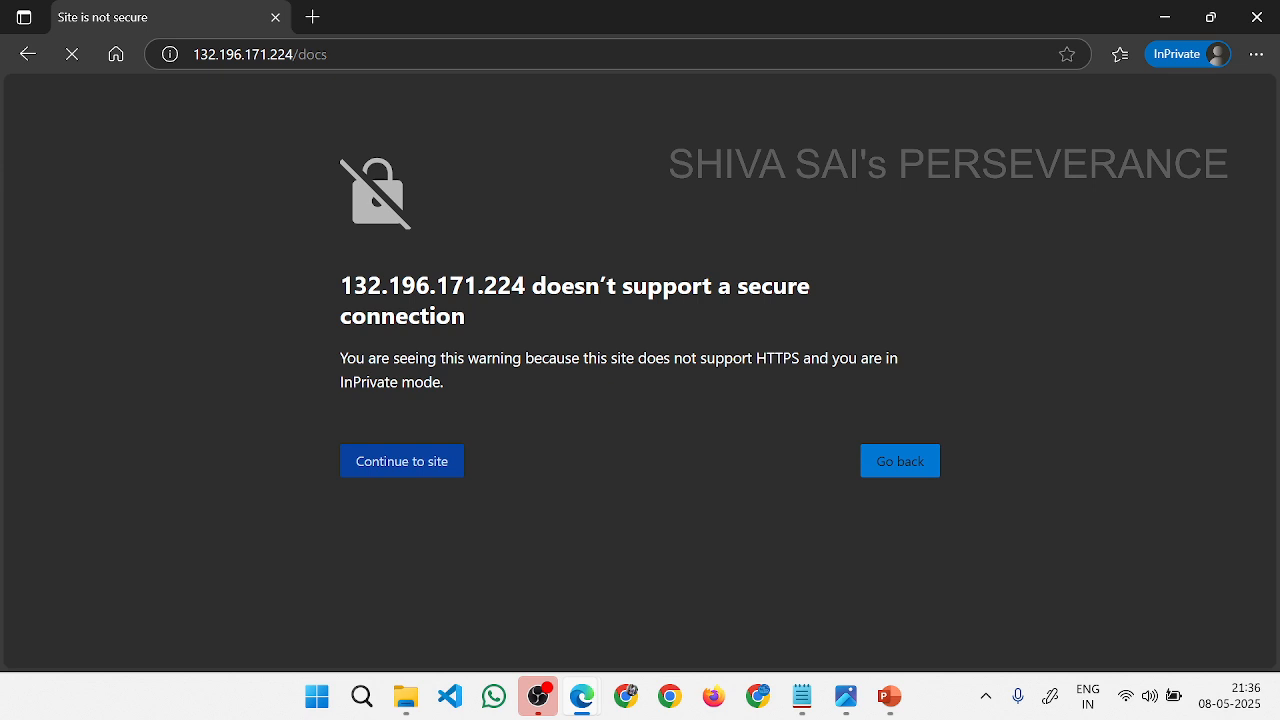
key("ctrl+l")
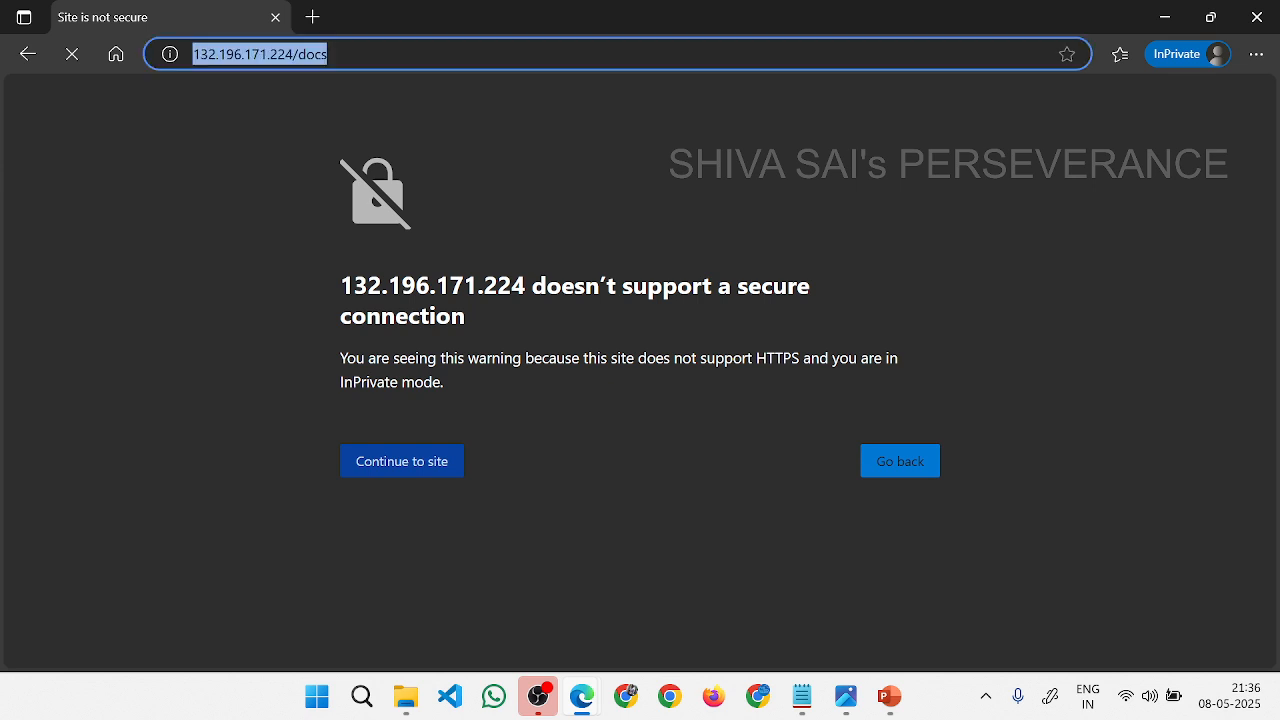
left_click(437, 463)
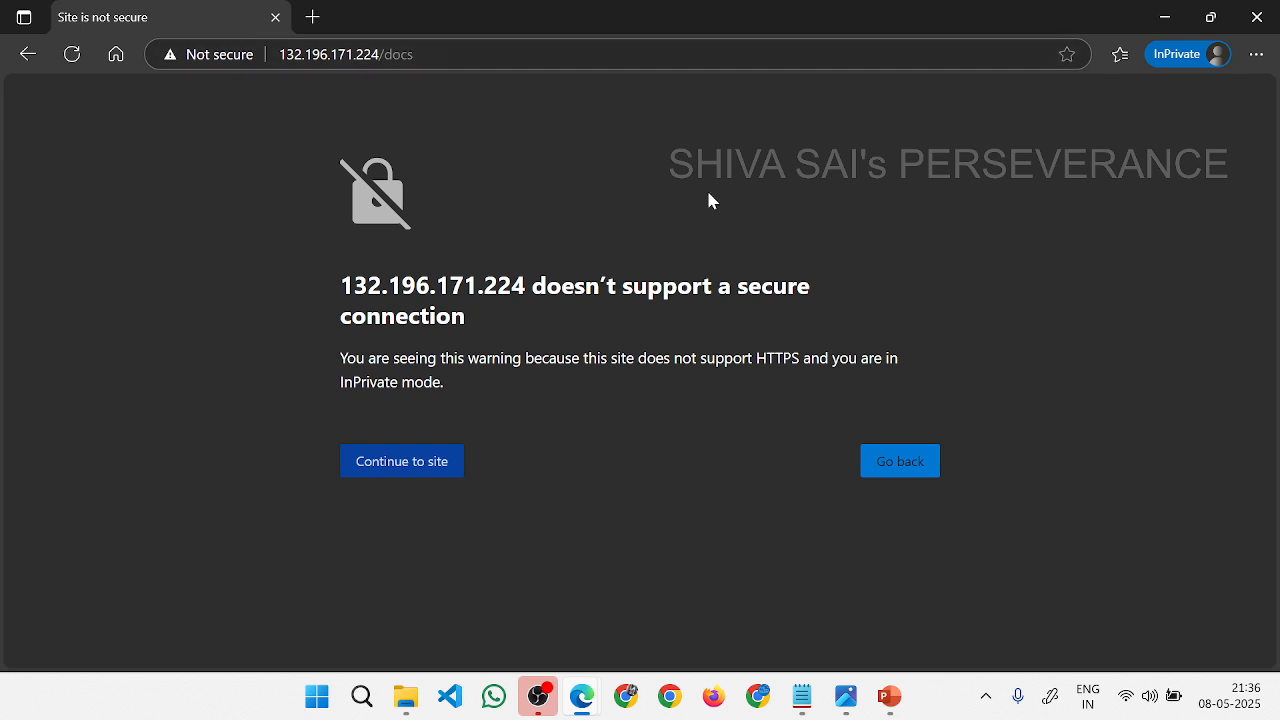
left_click(313, 17)
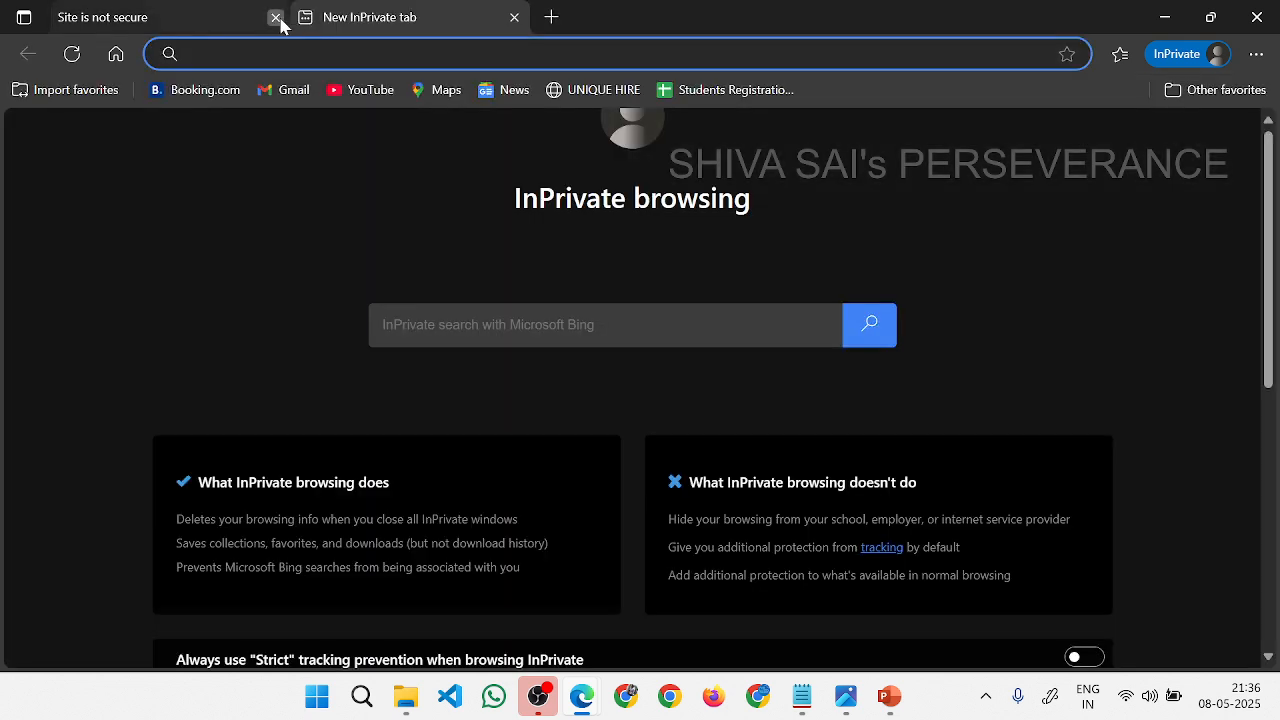
left_click(275, 17)
key("ctrl+v")
key("BackSpace")
key("BackSpace")
key("BackSpace")
key("BackSpace")
key("BackSpace")
key("BackSpace")
key("BackSpace")
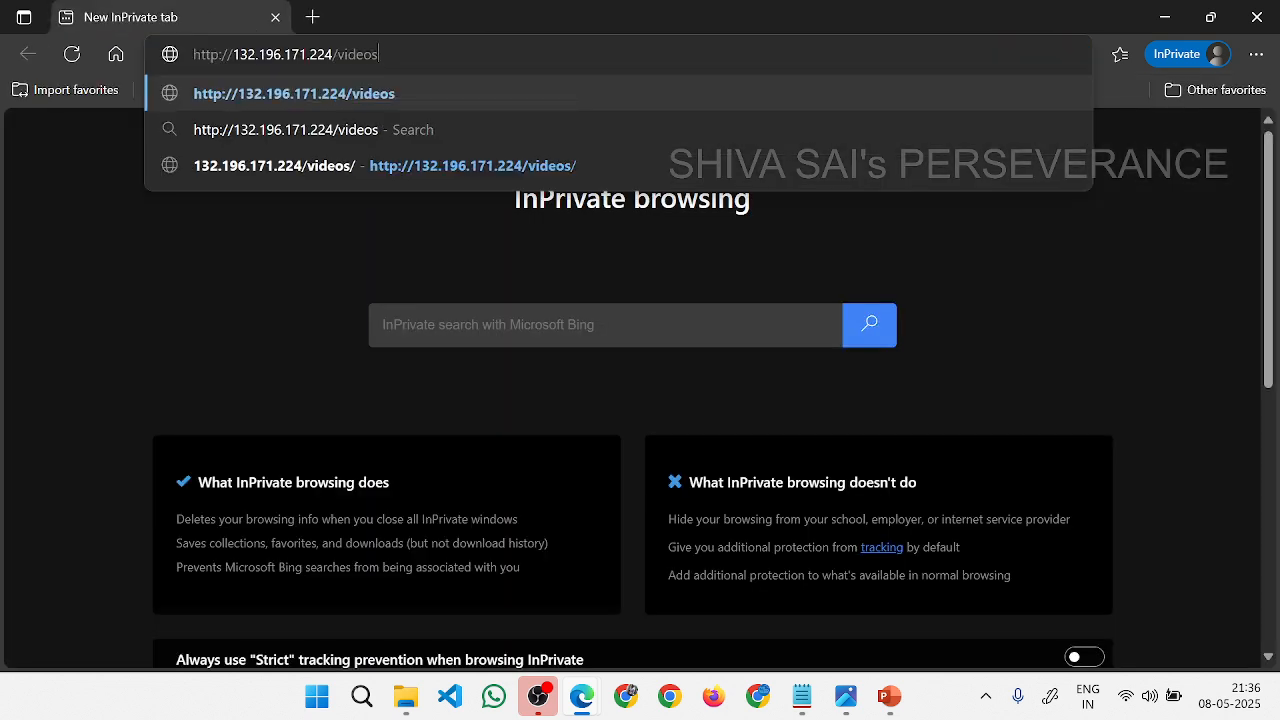
type("docs")
key("Return")
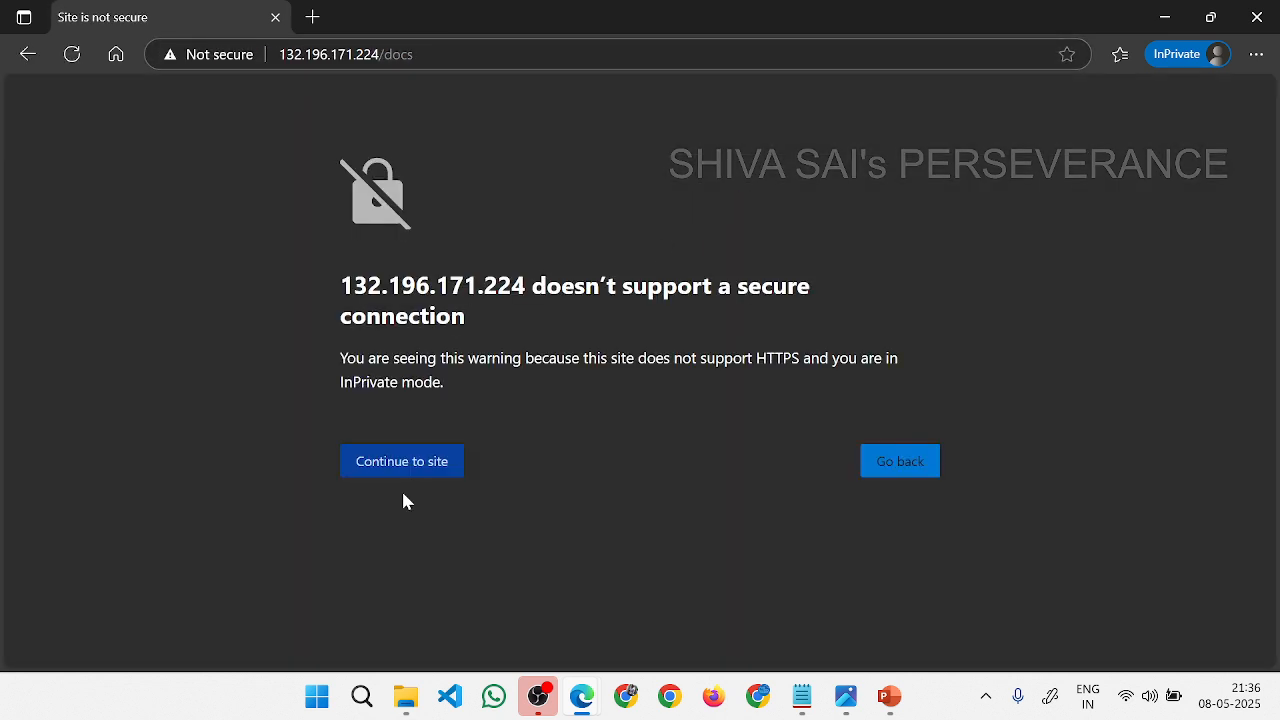
left_click(396, 466)
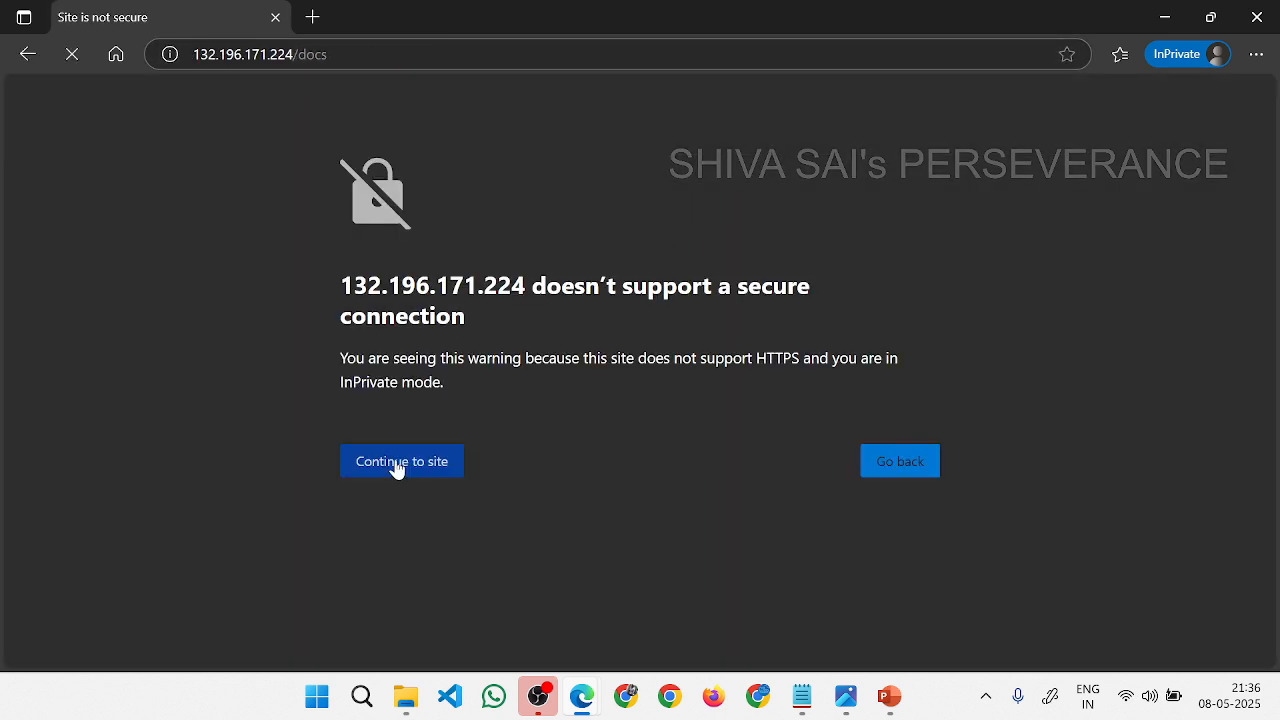
Change the docs page address to 132.196.171.224/videos/, load it and highlight the page's heading.
left_click(348, 54)
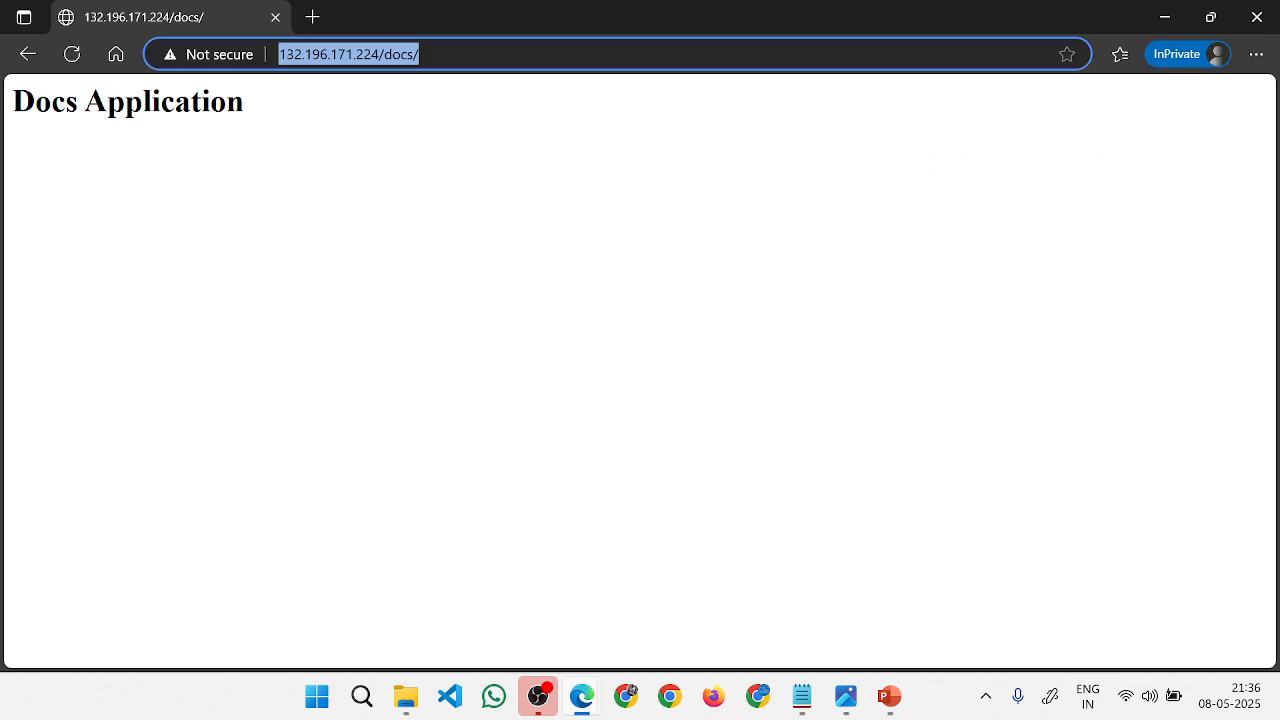
key("End")
key("BackSpace")
key("BackSpace")
key("BackSpace")
key("BackSpace")
key("BackSpace")
type("videos")
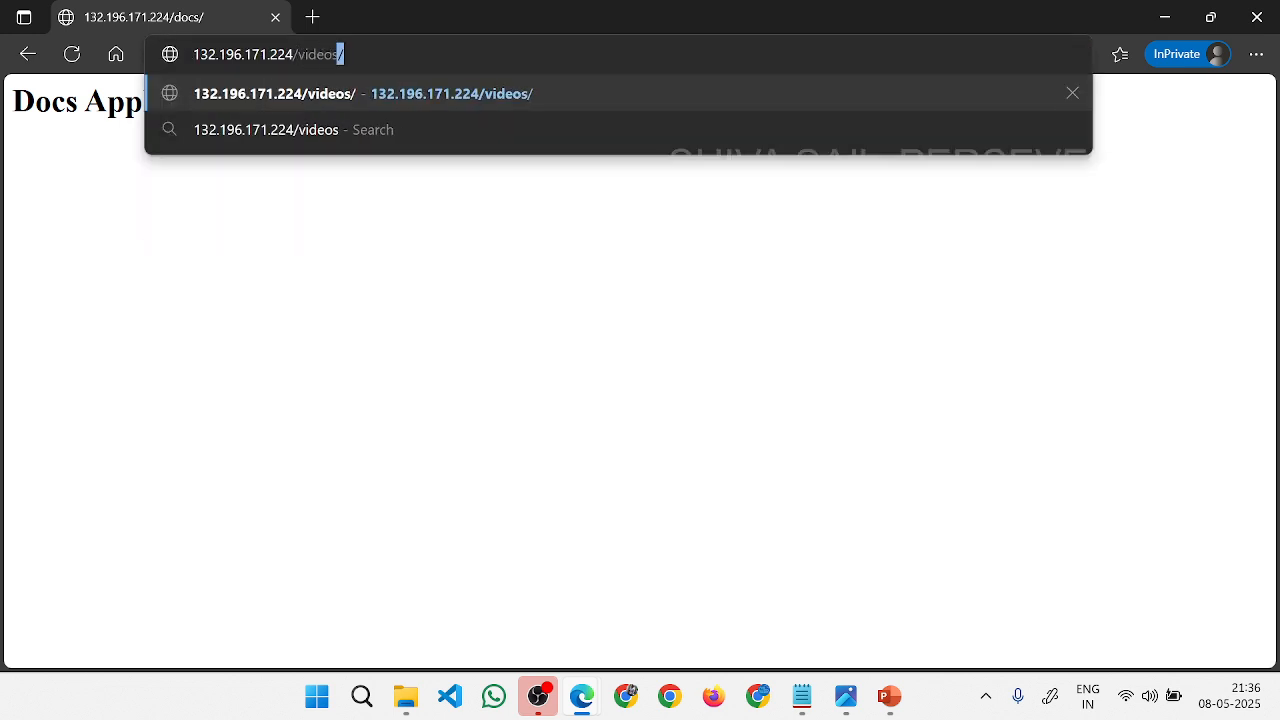
key("Return")
left_click_drag(10, 103, 487, 115)
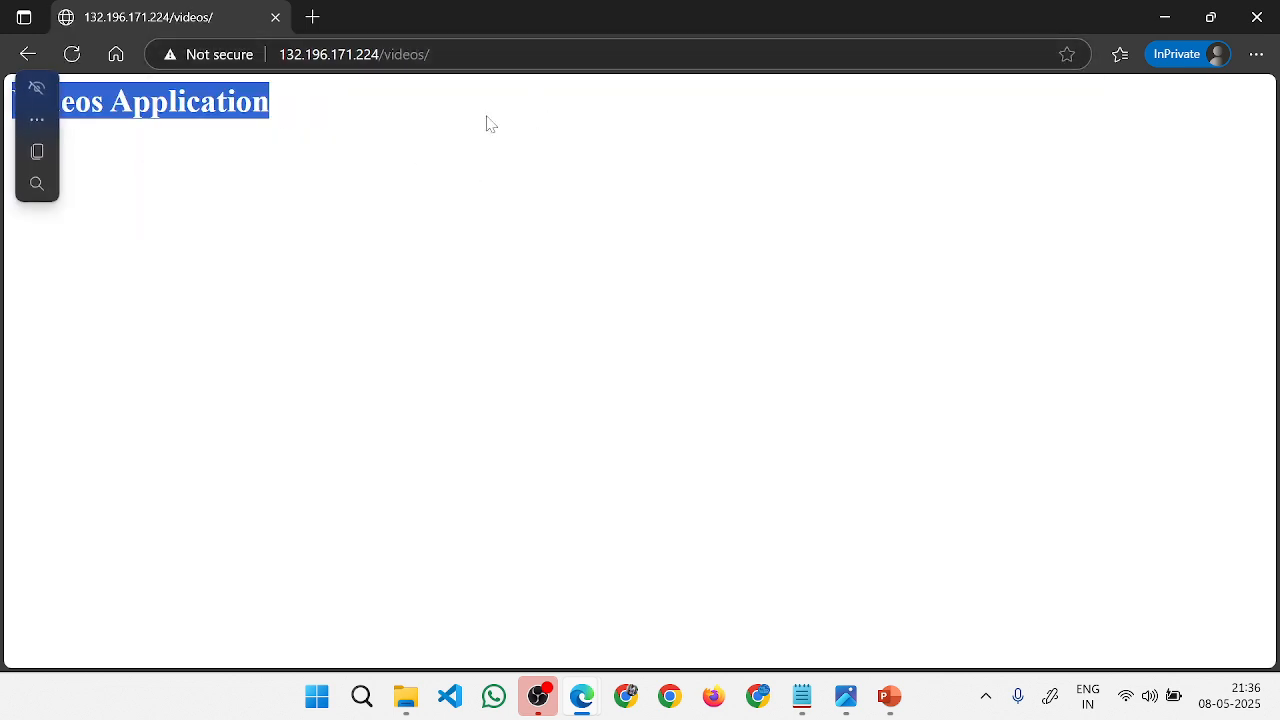